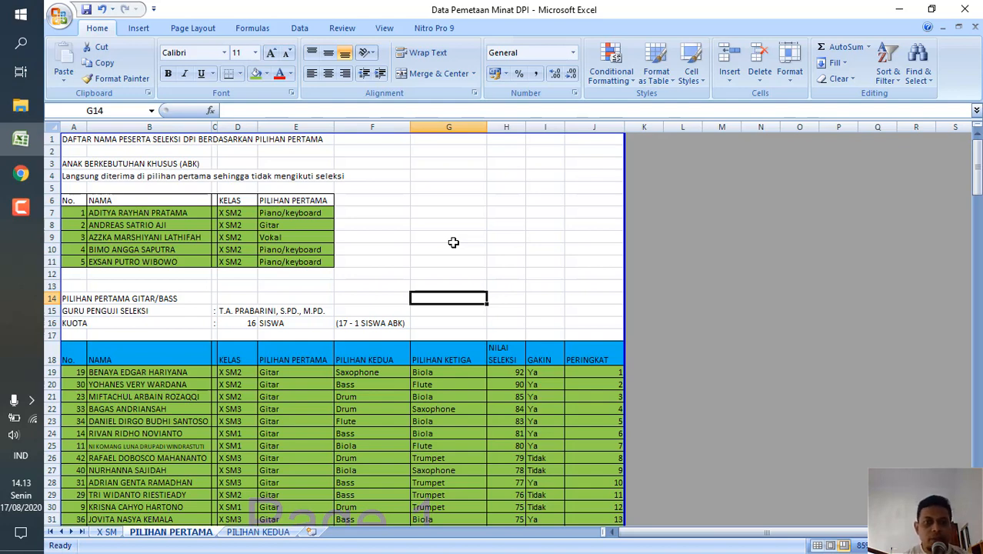
{"action": "left_click", "coordinate": [415, 239]}
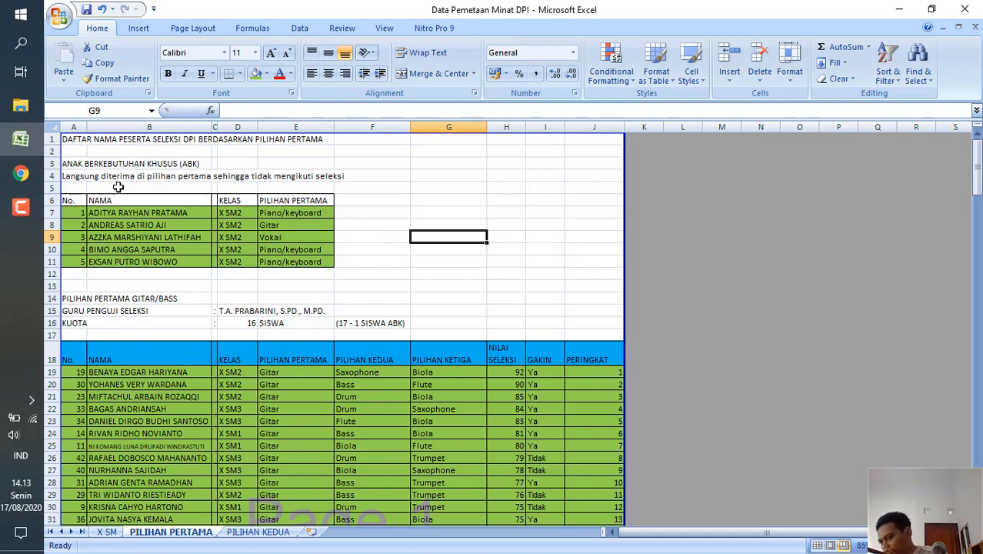
{"action": "left_click", "coordinate": [23, 209]}
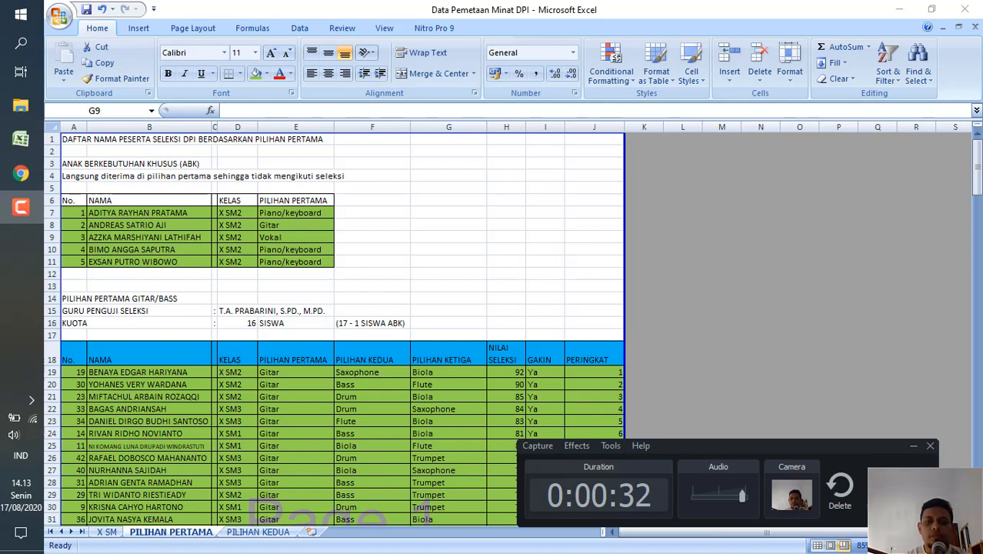
{"action": "left_click", "coordinate": [914, 446]}
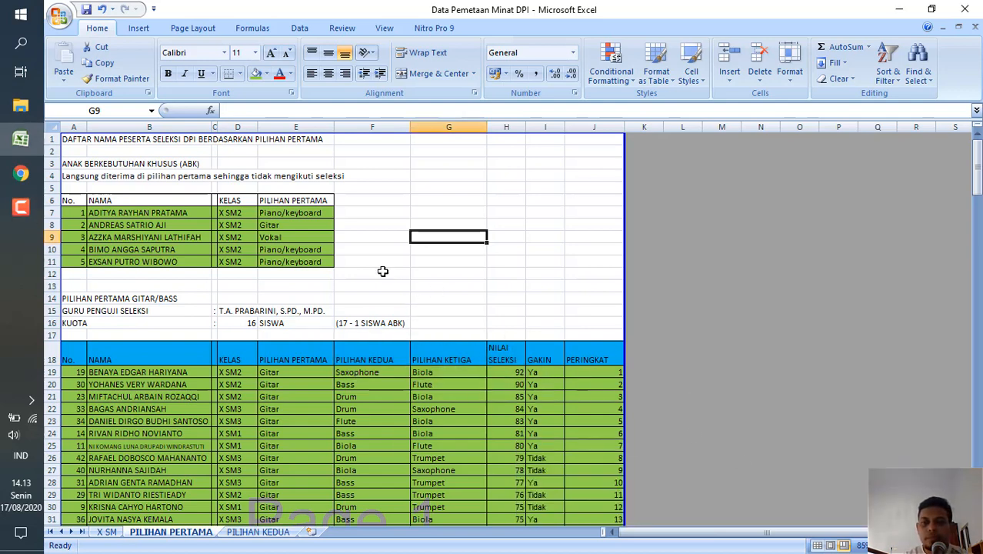
{"action": "left_click", "coordinate": [21, 209]}
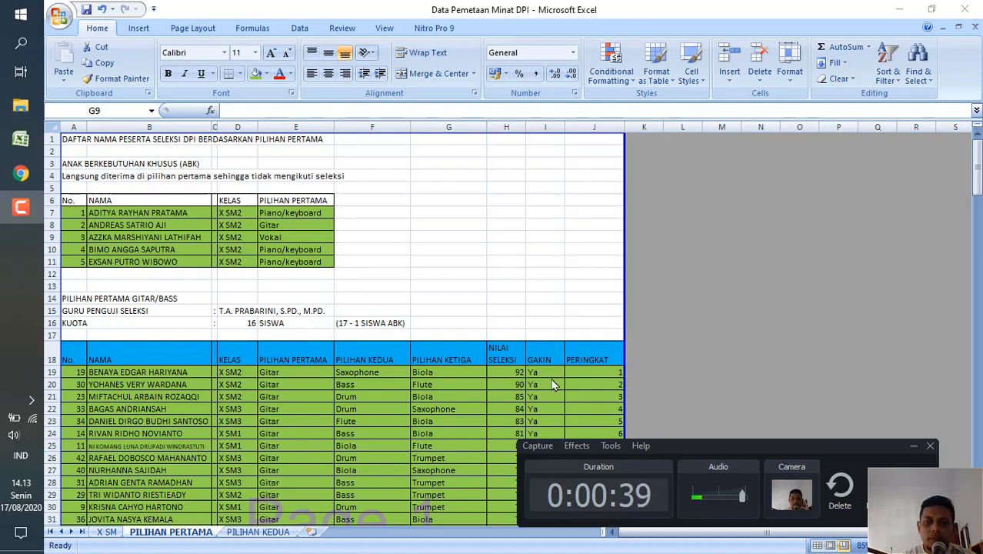
{"action": "left_click", "coordinate": [910, 443]}
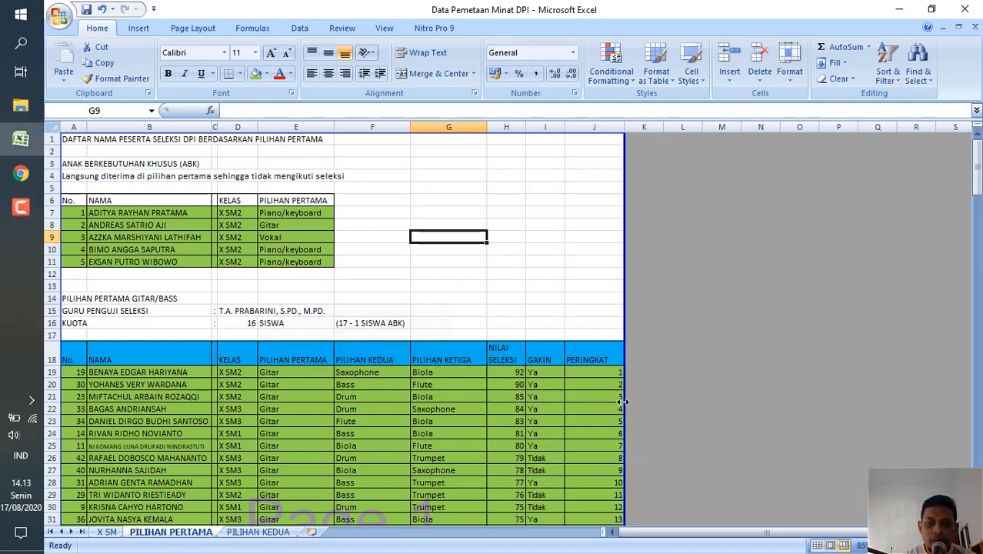
{"action": "left_click", "coordinate": [461, 253]}
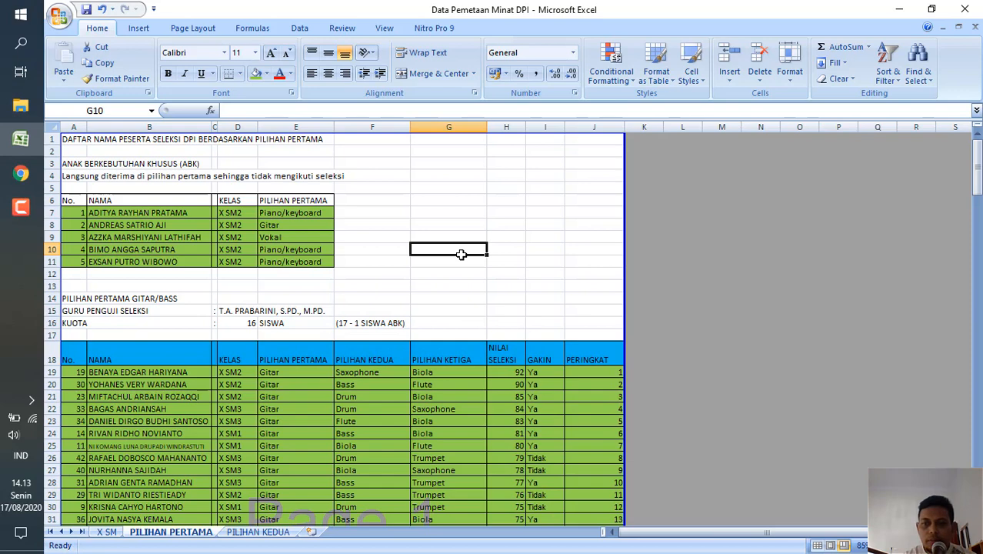
{"action": "left_click", "coordinate": [394, 237]}
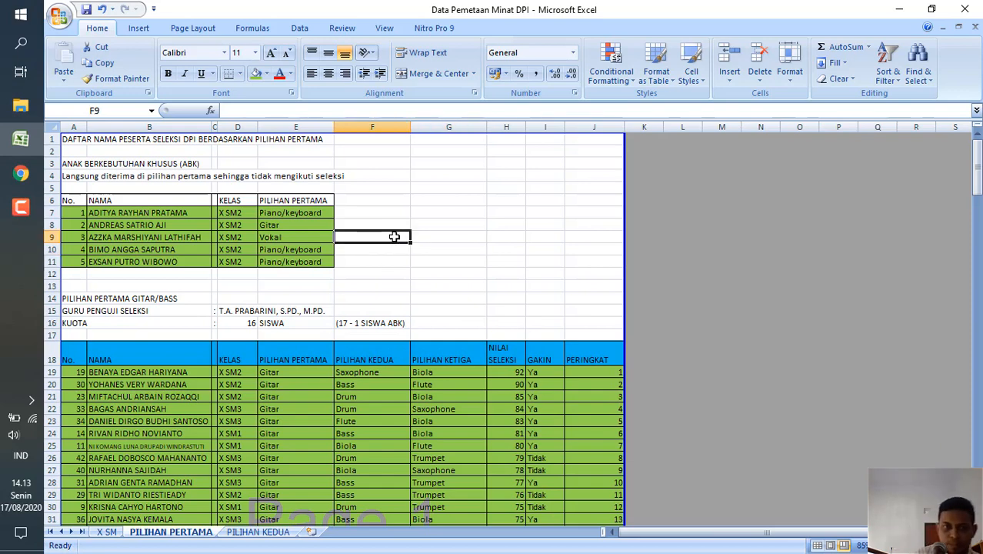
Switch to Google Classroom in Chrome and review the student scores in the DPI Teori X SM1 gradebook.
{"action": "left_click", "coordinate": [21, 173]}
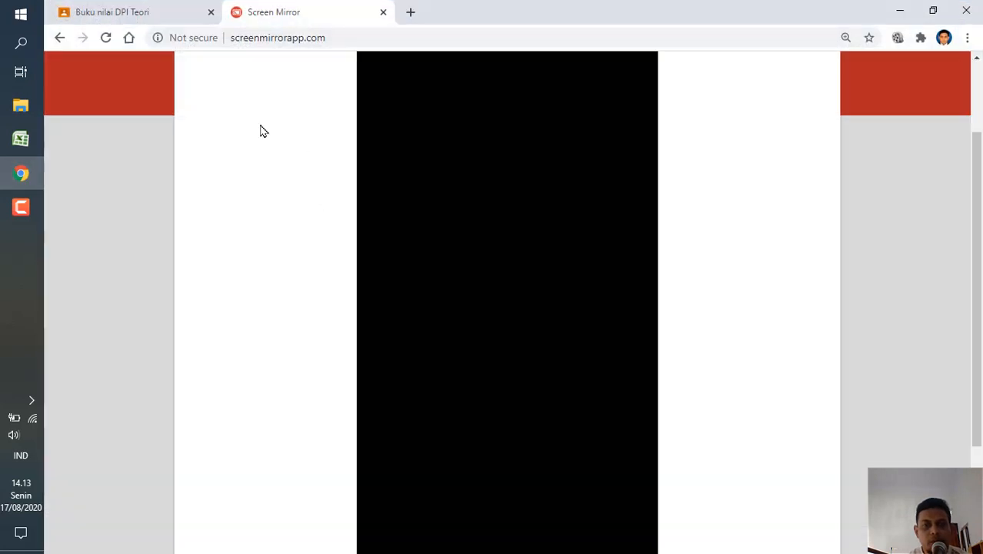
{"action": "left_click", "coordinate": [137, 12]}
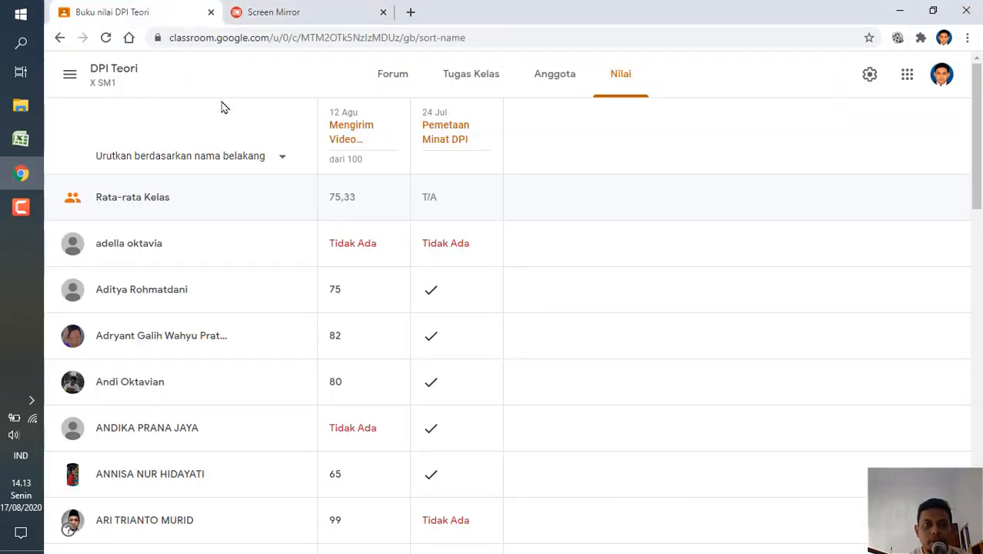
{"action": "scroll", "coordinate": [508, 306], "scroll_direction": "down", "scroll_amount": 5}
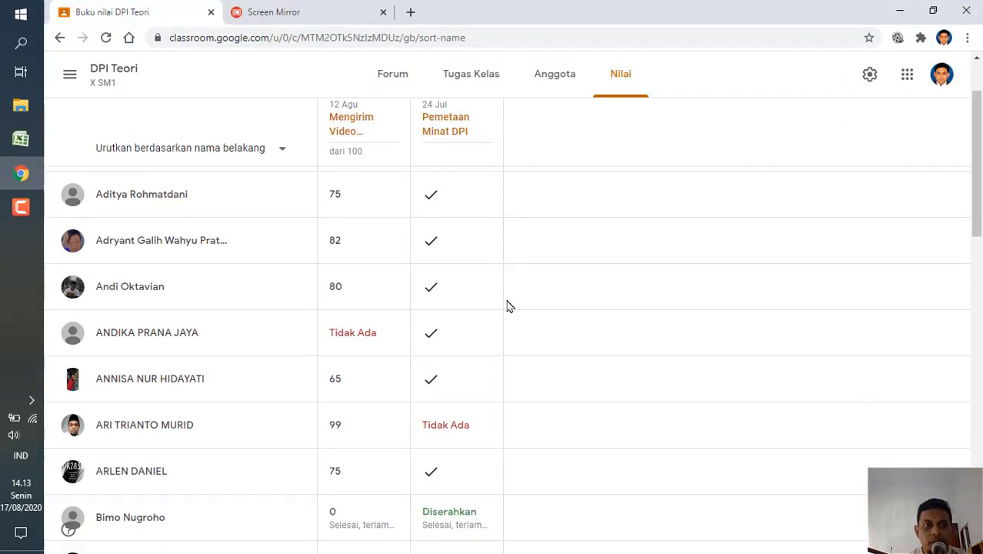
{"action": "scroll", "coordinate": [507, 306], "scroll_direction": "down", "scroll_amount": 2}
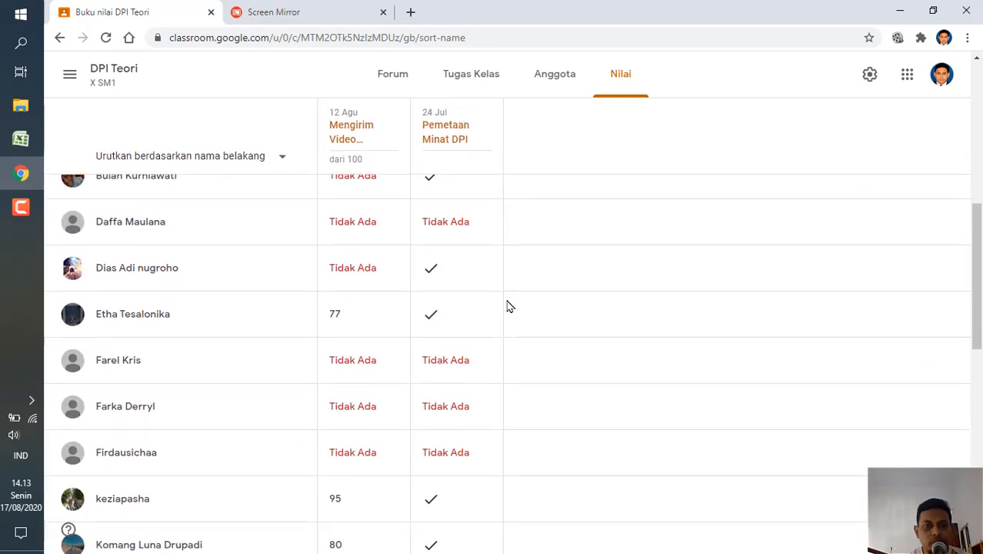
Open the gradebook of the DPI Teori X SM2 class and look through all the students' selection video scores.
{"action": "left_click", "coordinate": [70, 80]}
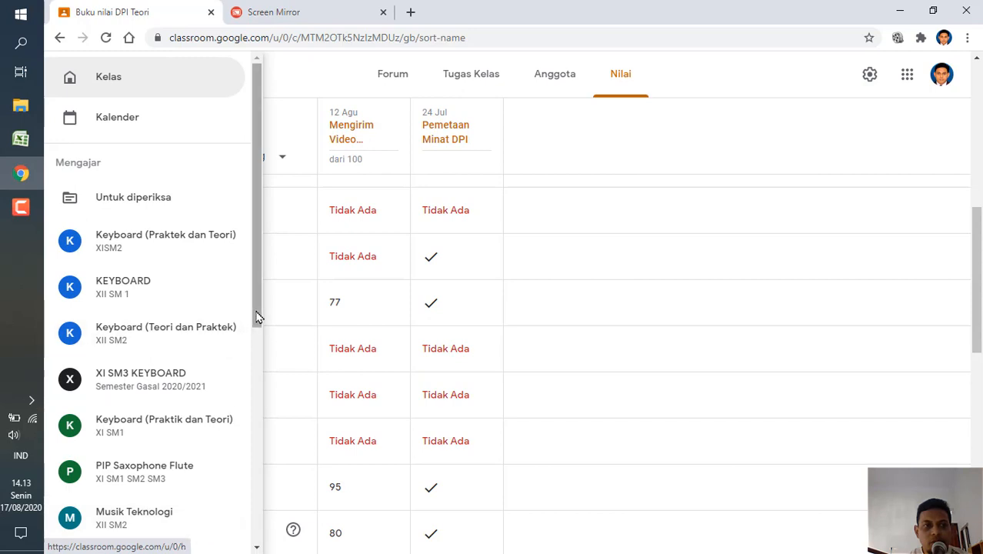
{"action": "scroll", "coordinate": [256, 362], "scroll_direction": "down", "scroll_amount": 1}
{"action": "scroll", "coordinate": [257, 415], "scroll_direction": "down", "scroll_amount": 5}
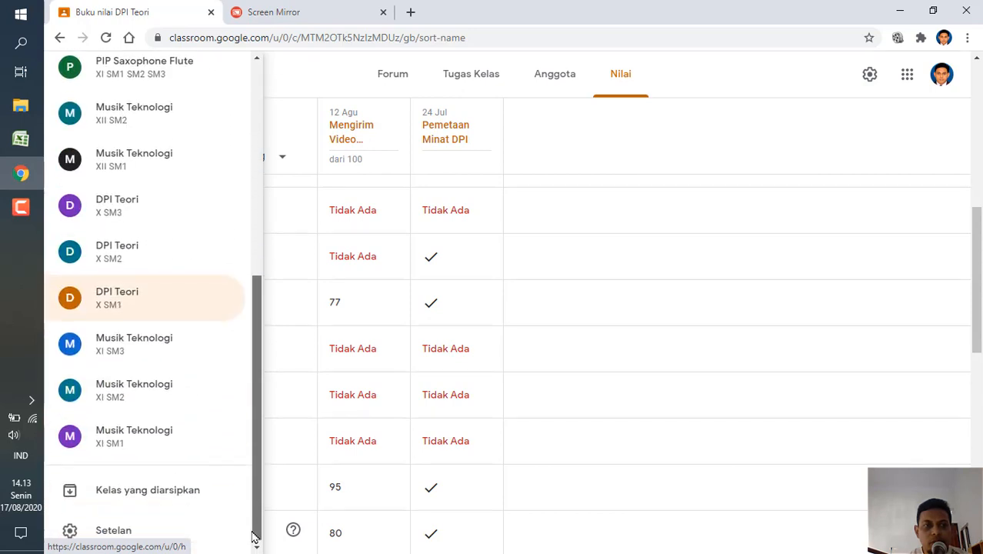
{"action": "left_click", "coordinate": [138, 254]}
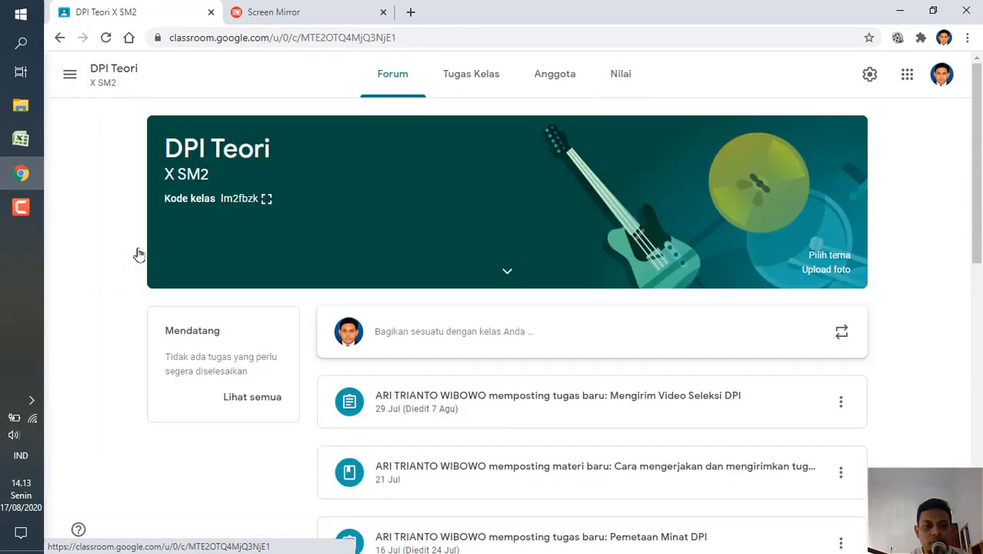
{"action": "left_click", "coordinate": [617, 80]}
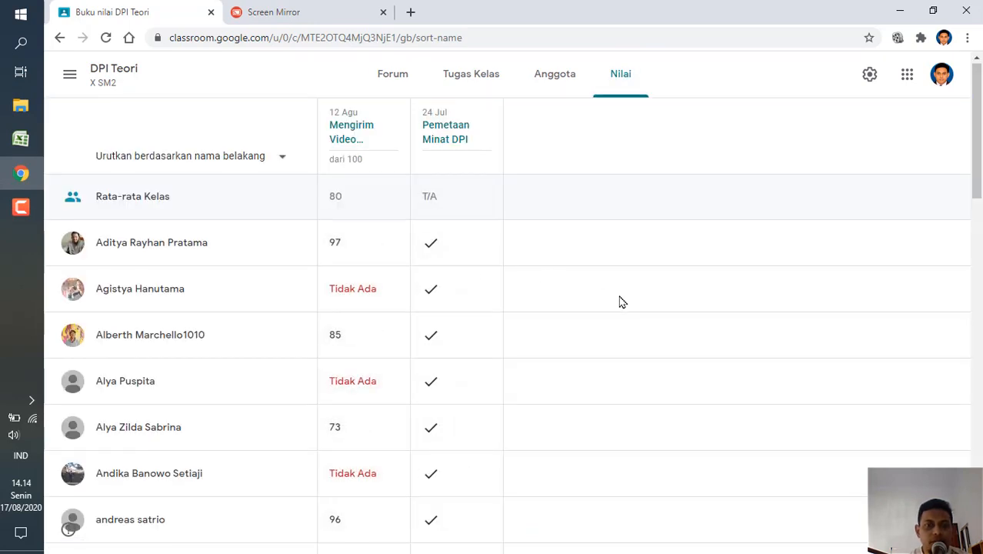
{"action": "scroll", "coordinate": [622, 303], "scroll_direction": "down", "scroll_amount": 2}
{"action": "scroll", "coordinate": [622, 302], "scroll_direction": "down", "scroll_amount": 4}
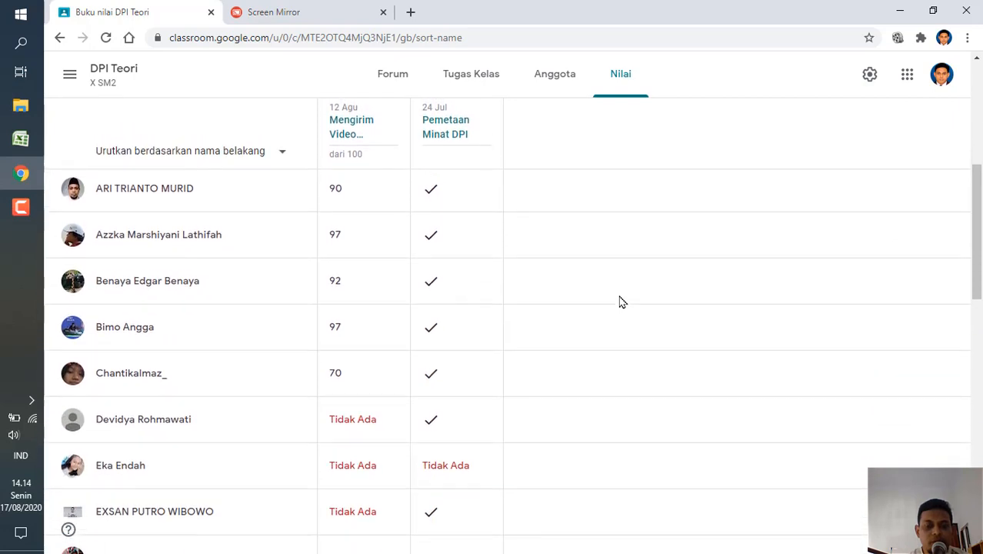
{"action": "scroll", "coordinate": [623, 302], "scroll_direction": "down", "scroll_amount": 5}
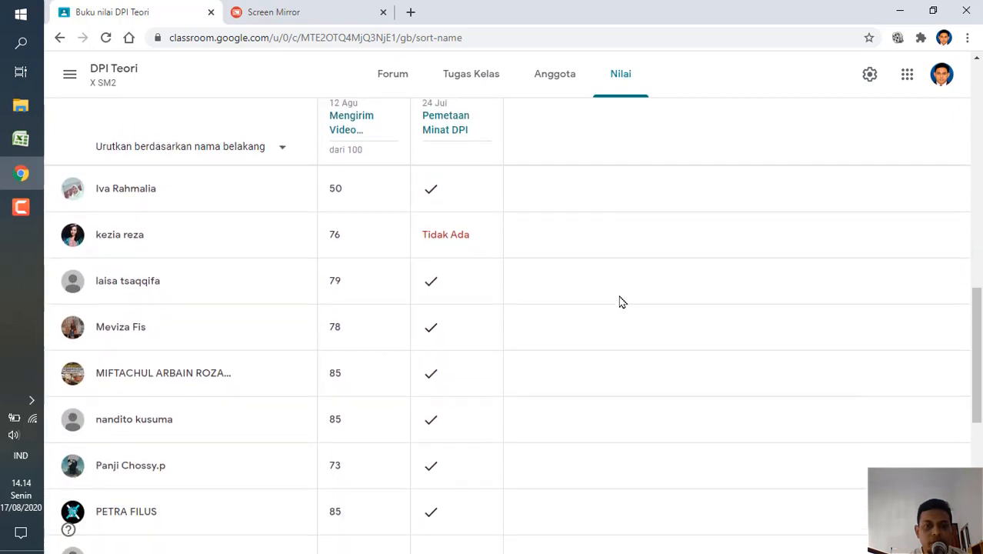
{"action": "scroll", "coordinate": [622, 302], "scroll_direction": "down", "scroll_amount": 5}
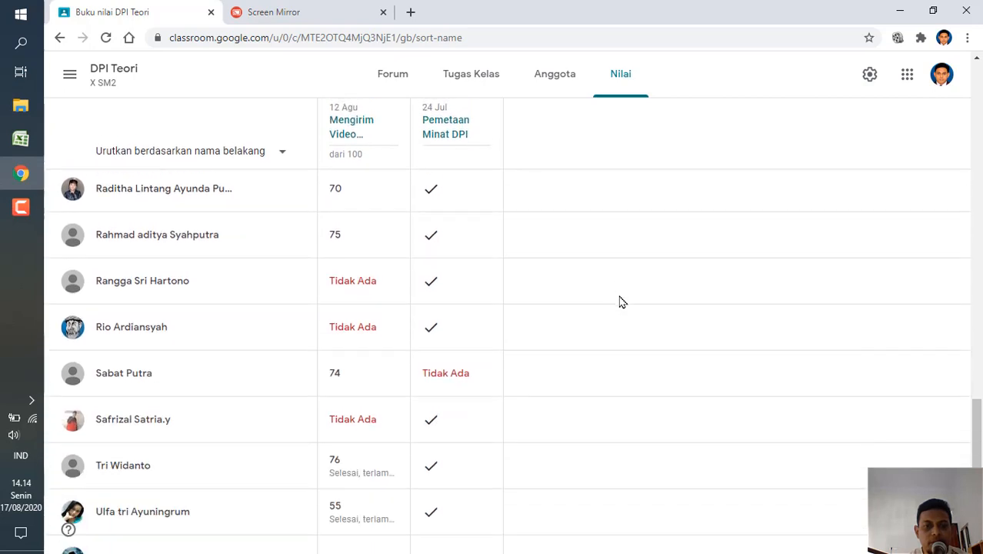
Open the gradebook of the DPI Teori X SM3 class and examine its students' selection video scores.
{"action": "left_click", "coordinate": [69, 78]}
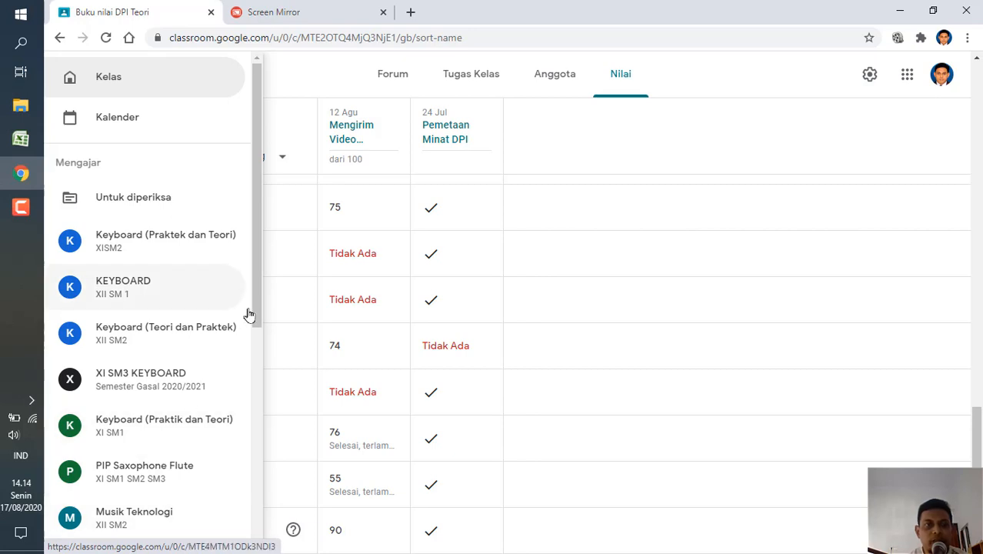
{"action": "left_click_drag", "start_coordinate": [252, 314], "coordinate": [253, 437]}
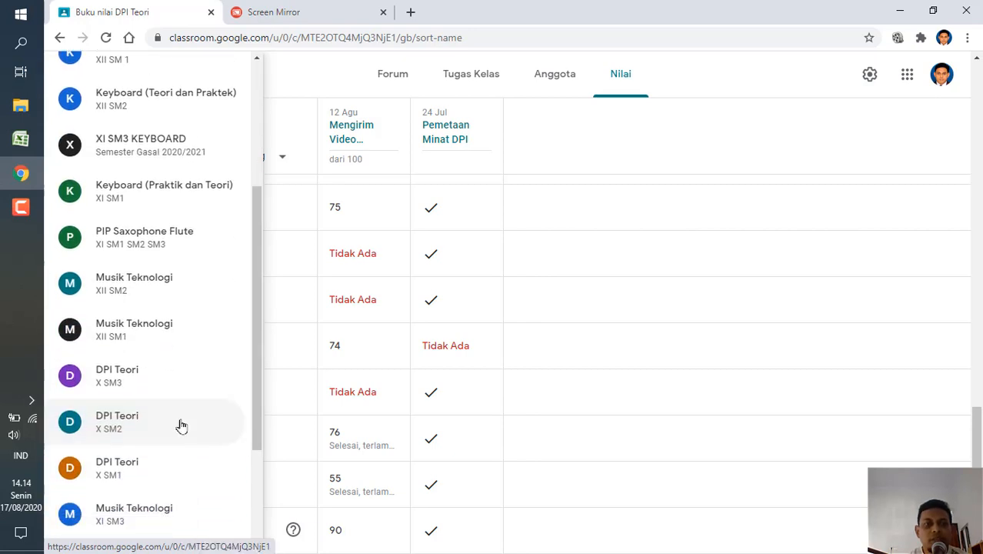
{"action": "left_click", "coordinate": [139, 383]}
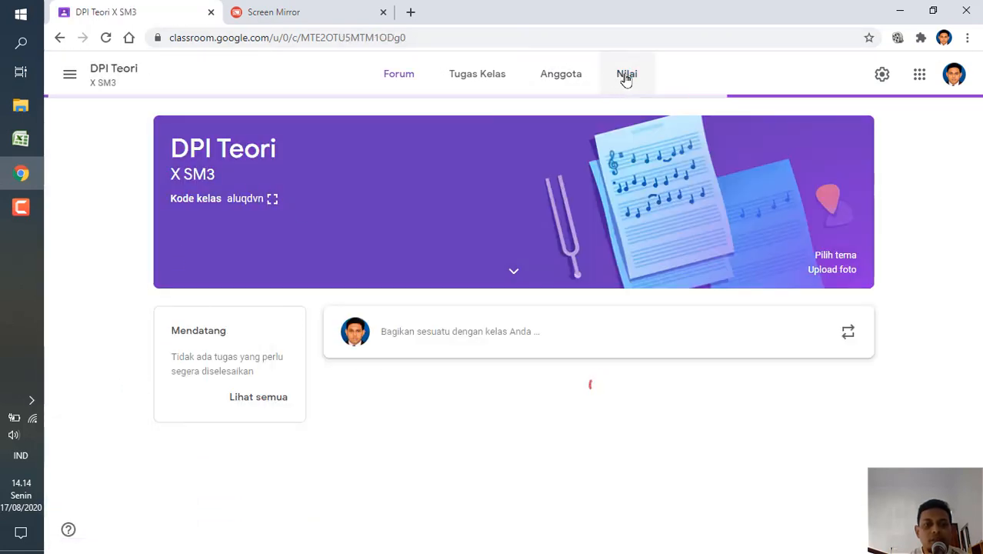
{"action": "left_click", "coordinate": [625, 77]}
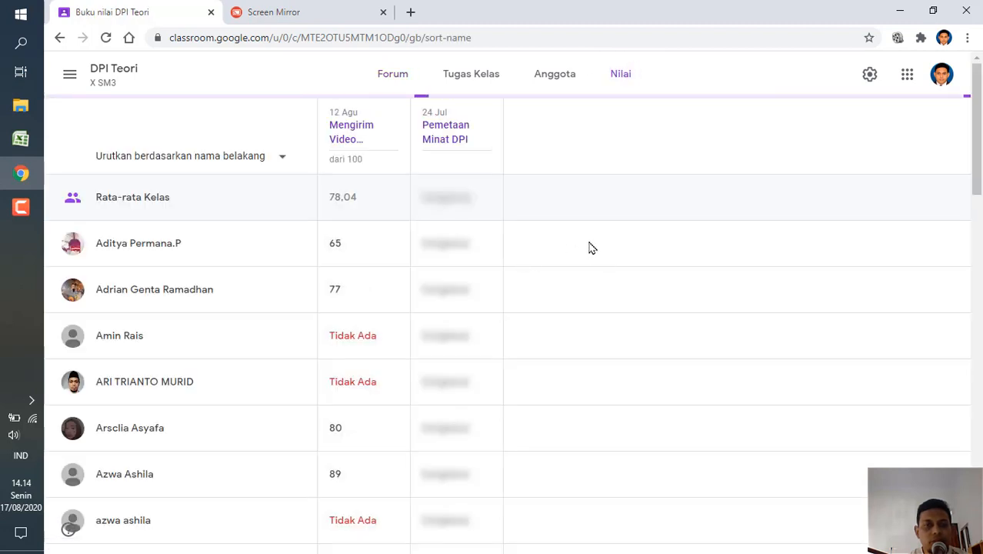
{"action": "scroll", "coordinate": [592, 248], "scroll_direction": "down", "scroll_amount": 1}
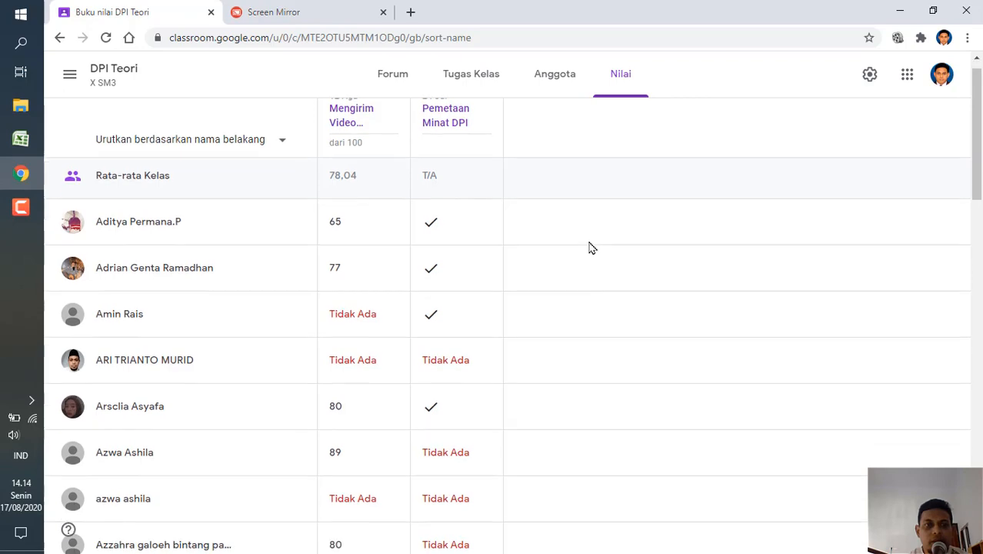
{"action": "scroll", "coordinate": [591, 248], "scroll_direction": "down", "scroll_amount": 12}
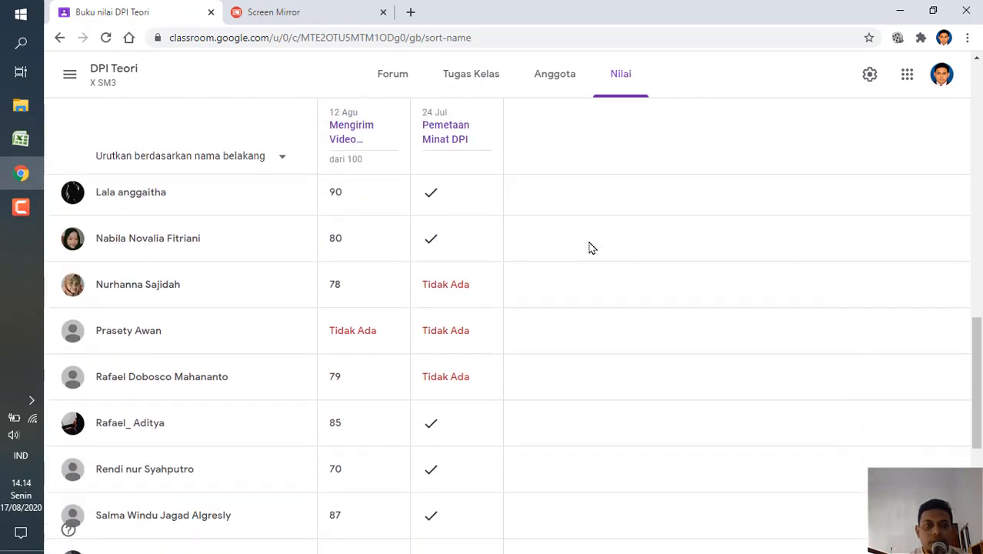
{"action": "scroll", "coordinate": [591, 248], "scroll_direction": "down", "scroll_amount": 5}
{"action": "key", "text": "Home"}
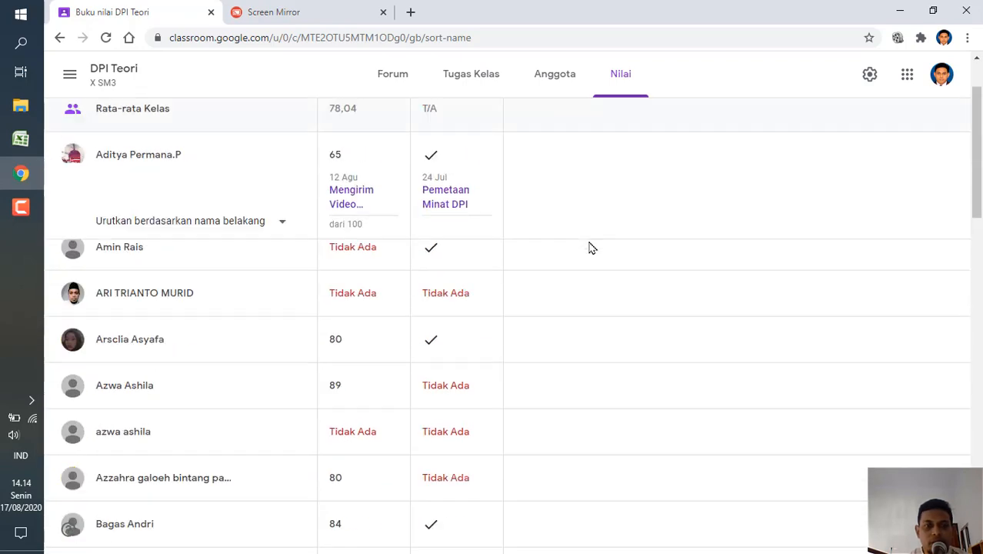
Return to the DPI Teori X SM2 gradebook, sort it by first name (nama depan), and check the students' scores.
{"action": "left_click", "coordinate": [69, 75]}
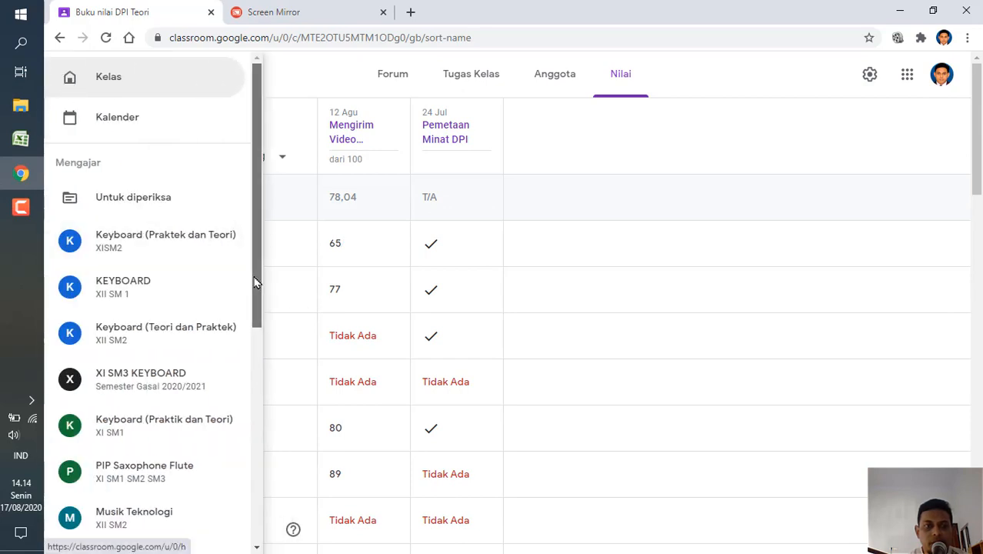
{"action": "left_click_drag", "start_coordinate": [255, 281], "coordinate": [257, 423]}
{"action": "left_click", "coordinate": [149, 396]}
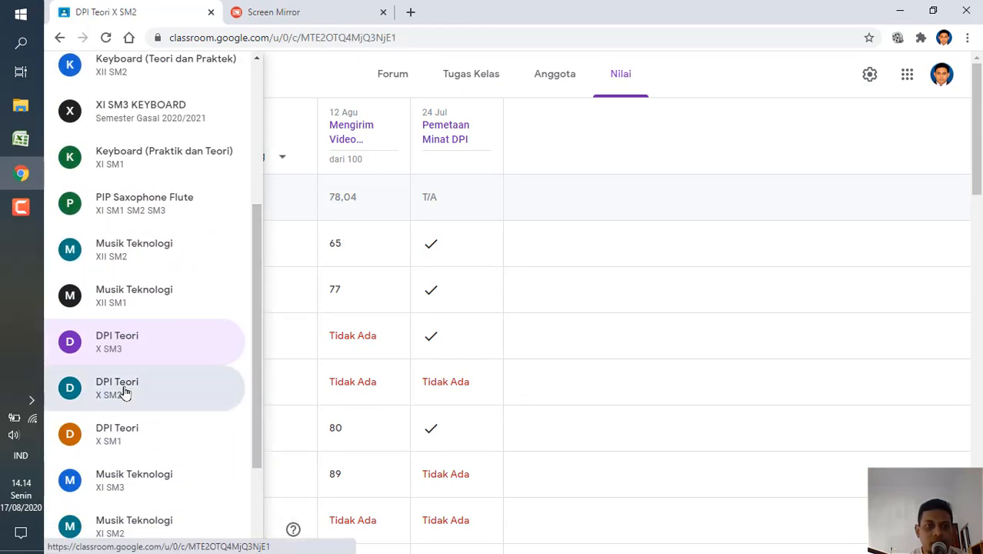
{"action": "left_click", "coordinate": [616, 80]}
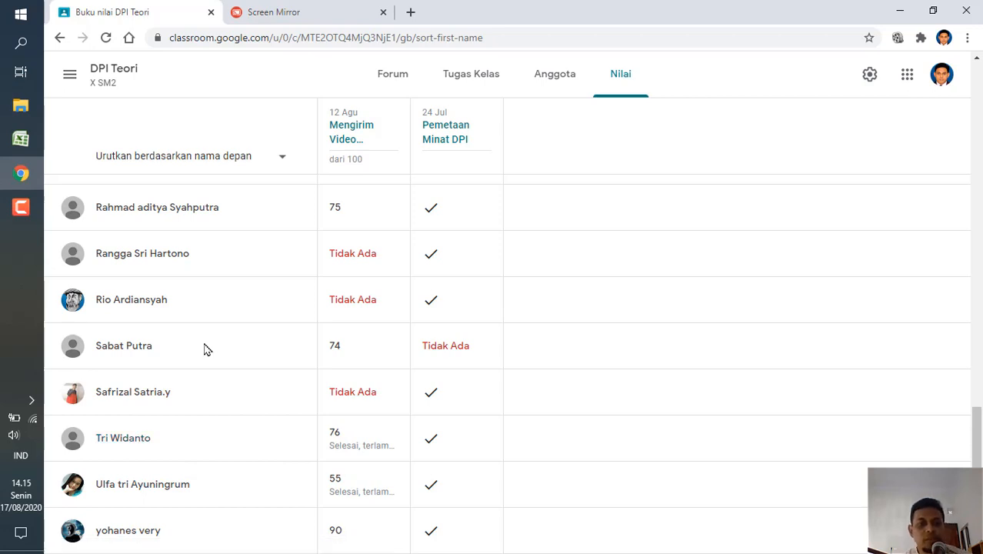
{"action": "scroll", "coordinate": [204, 348], "scroll_direction": "up", "scroll_amount": 2}
{"action": "scroll", "coordinate": [204, 348], "scroll_direction": "up", "scroll_amount": 4}
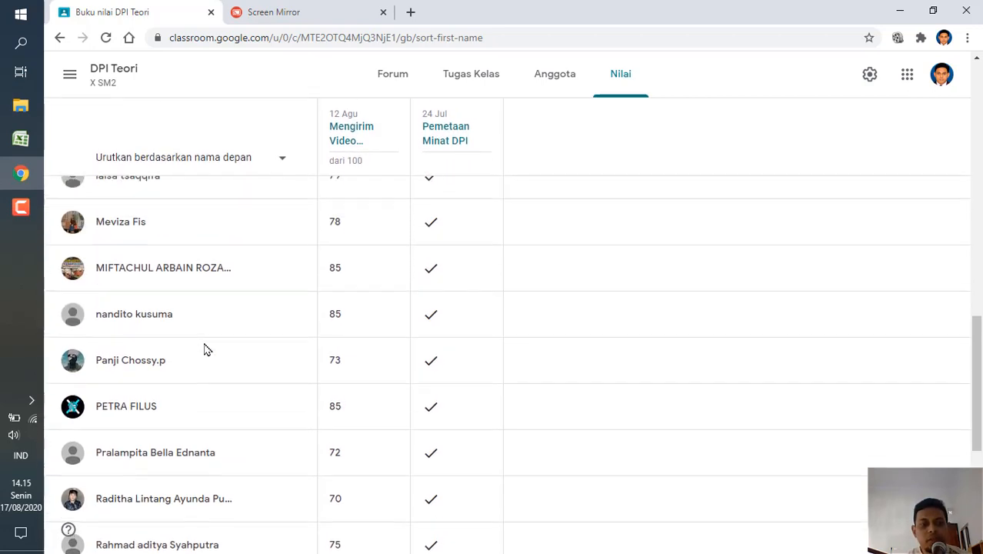
{"action": "scroll", "coordinate": [204, 348], "scroll_direction": "up", "scroll_amount": 1}
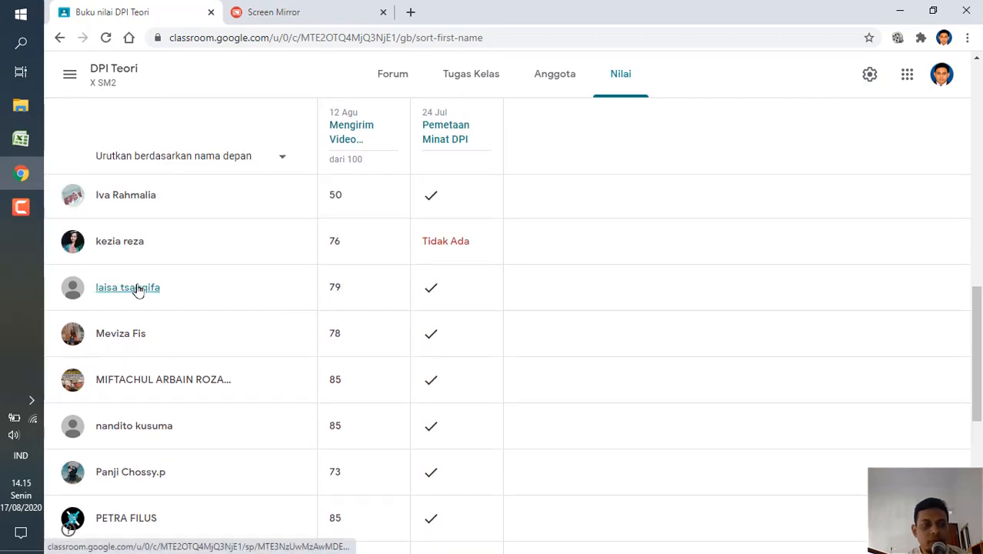
{"action": "scroll", "coordinate": [238, 324], "scroll_direction": "down", "scroll_amount": 5}
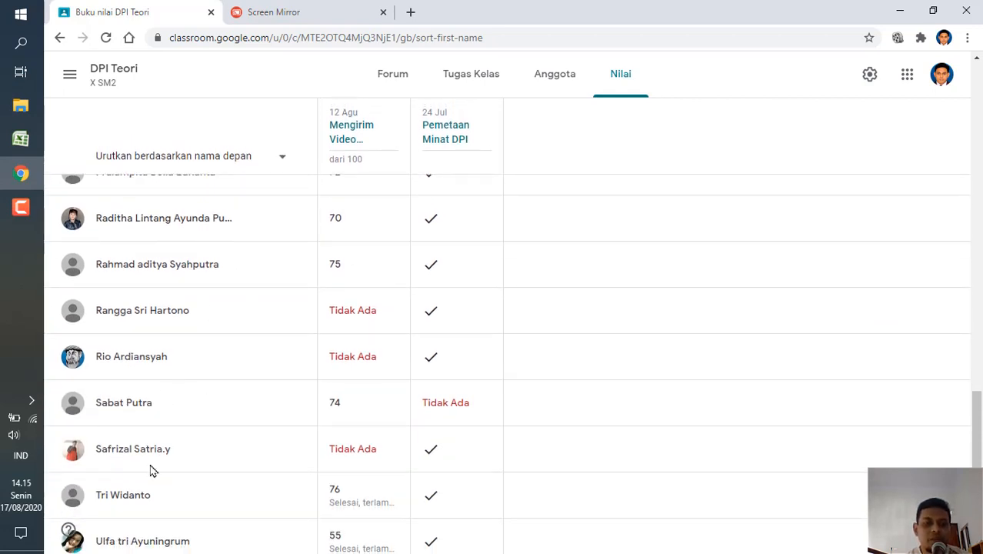
{"action": "scroll", "coordinate": [192, 503], "scroll_direction": "down", "scroll_amount": 1}
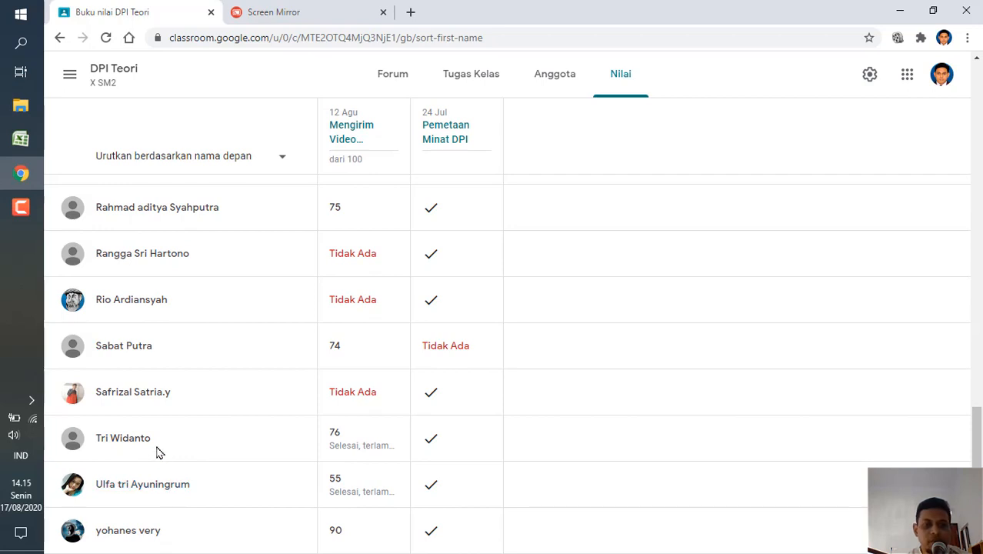
Switch back to the Data Pemetaan Minat DPI workbook in Excel and view the first-choice lists on the PILIHAN PERTAMA sheet more closely.
{"action": "left_click", "coordinate": [20, 139]}
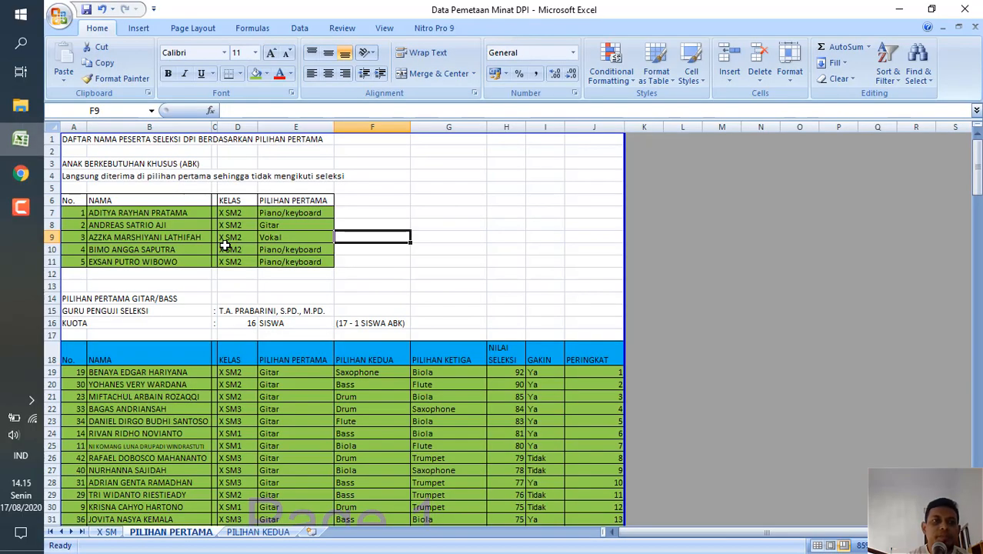
{"action": "left_click", "coordinate": [489, 248]}
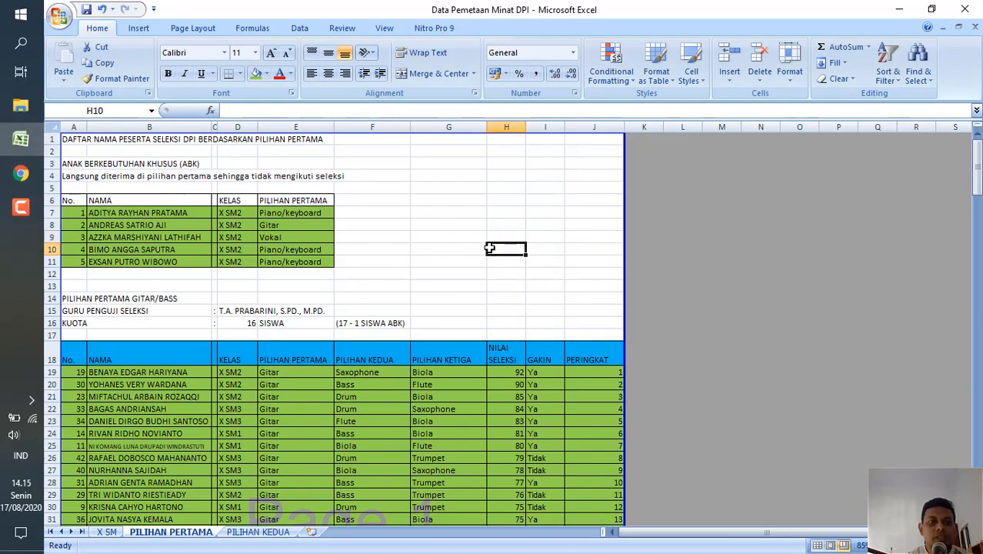
{"action": "scroll", "coordinate": [489, 247], "scroll_direction": "up", "scroll_amount": 2}
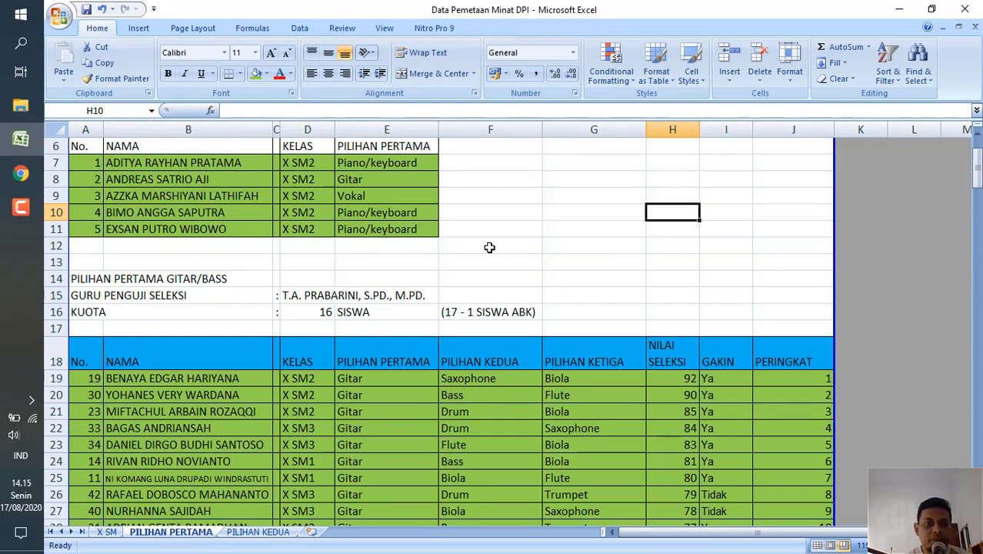
Examine the ABK students' table at the start of the PILIHAN PERTAMA sheet, checking each student's class and first choice.
{"action": "scroll", "coordinate": [462, 168], "scroll_direction": "up", "scroll_amount": 2}
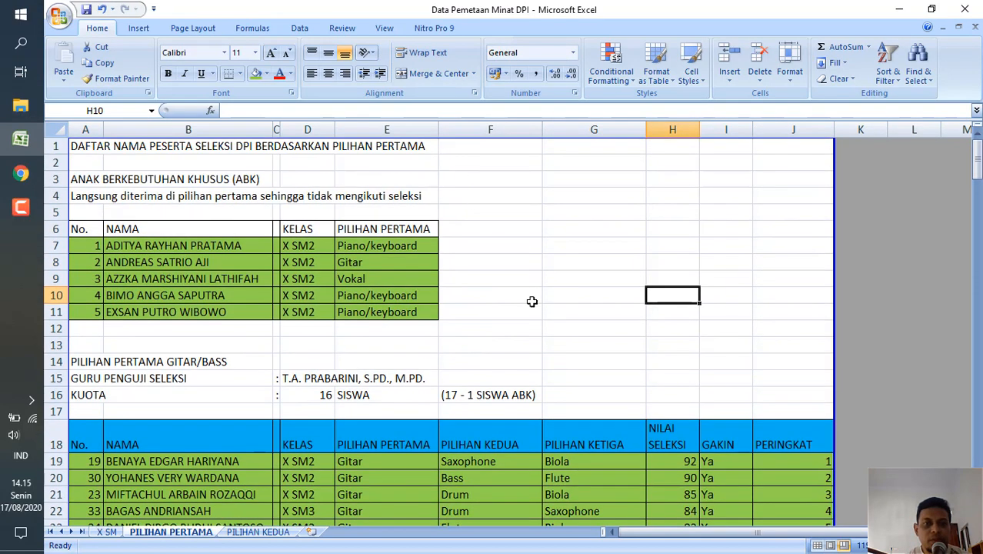
{"action": "scroll", "coordinate": [485, 283], "scroll_direction": "up", "scroll_amount": 1}
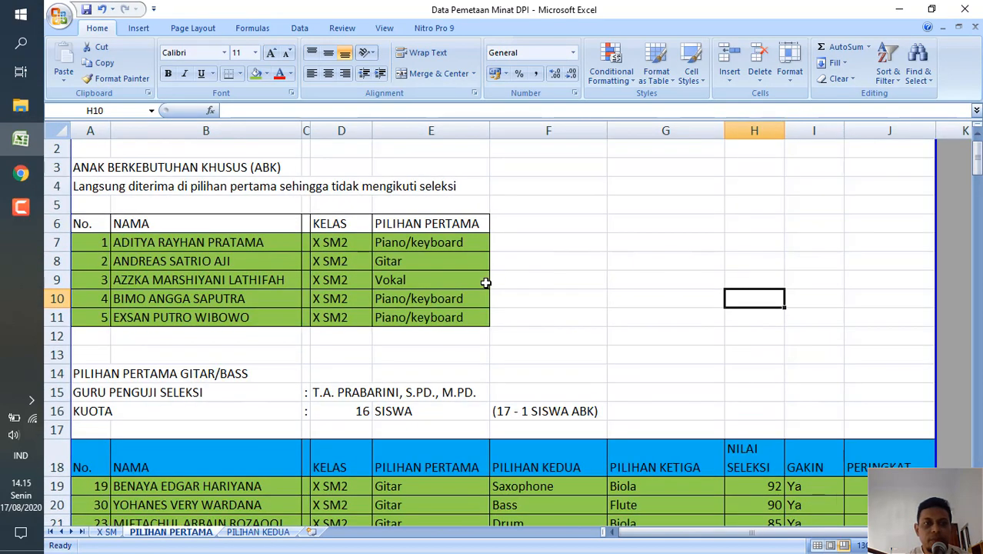
{"action": "left_click", "coordinate": [546, 264]}
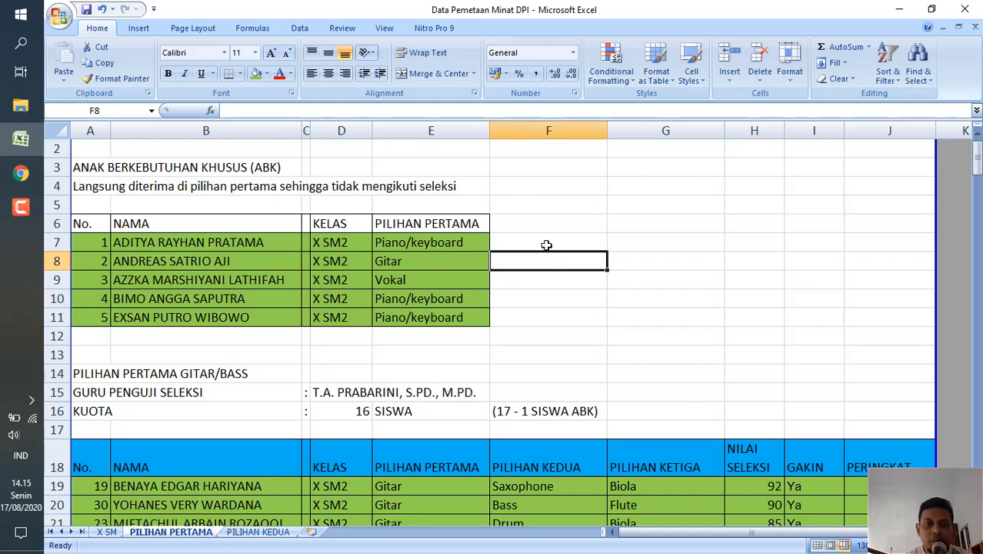
{"action": "left_click", "coordinate": [546, 245]}
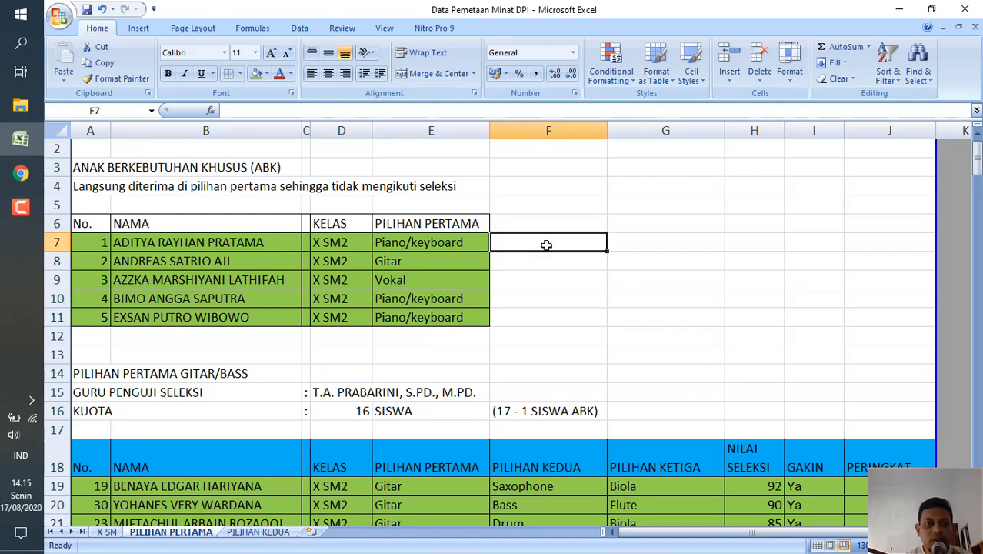
{"action": "scroll", "coordinate": [546, 245], "scroll_direction": "down", "scroll_amount": 1}
{"action": "scroll", "coordinate": [543, 244], "scroll_direction": "up", "scroll_amount": 2}
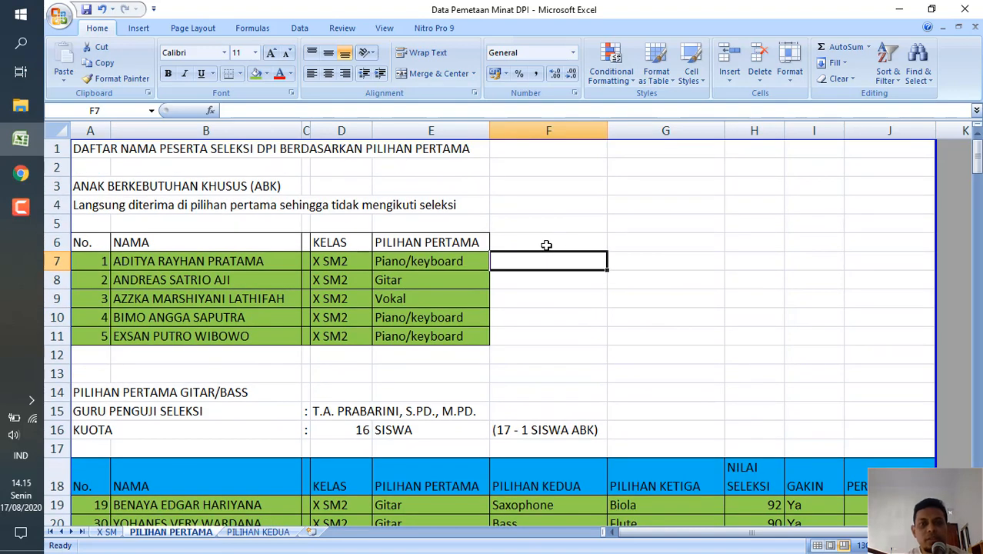
{"action": "left_click", "coordinate": [87, 263]}
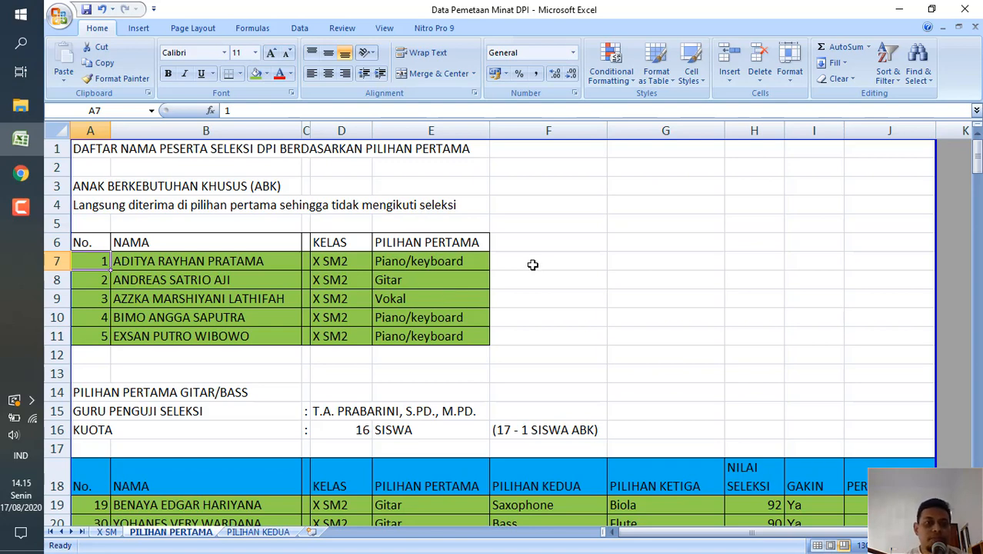
{"action": "left_click", "coordinate": [498, 274]}
{"action": "left_click", "coordinate": [509, 258]}
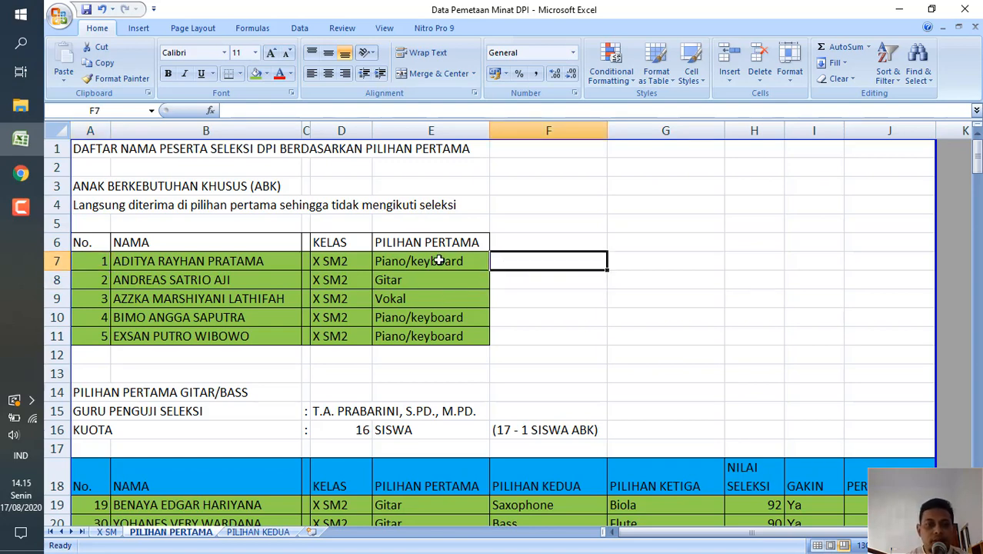
{"action": "left_click", "coordinate": [408, 259]}
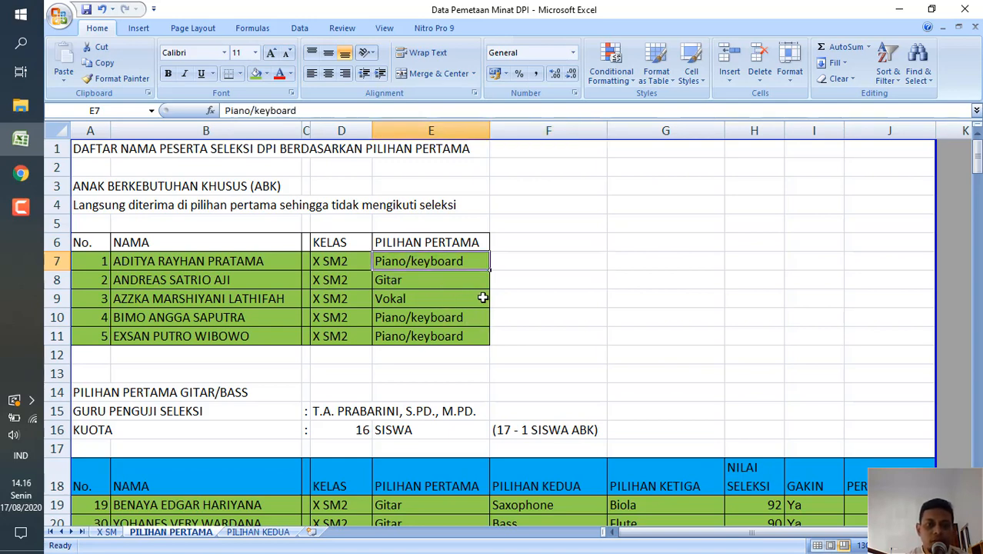
{"action": "left_click", "coordinate": [487, 334]}
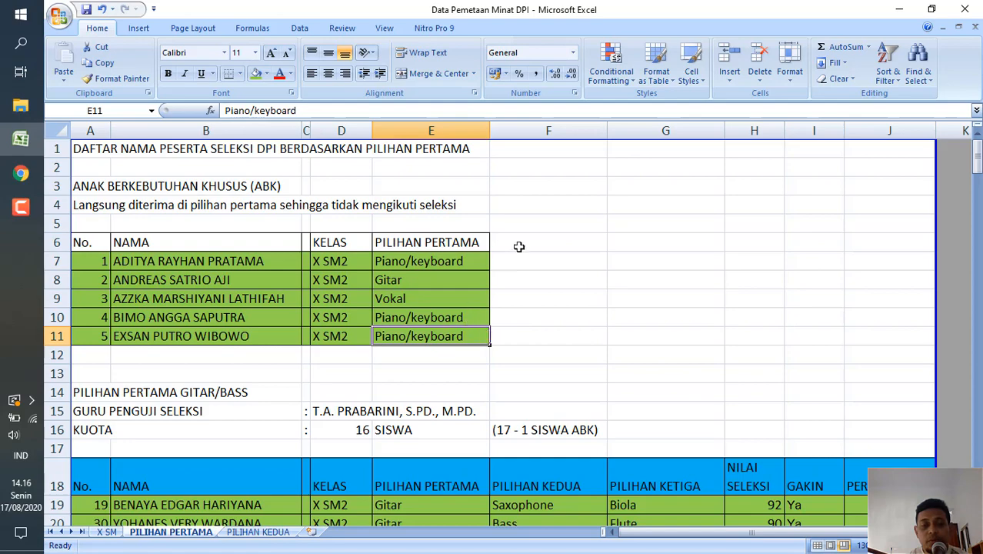
{"action": "left_click", "coordinate": [610, 305]}
Look through the PILIHAN PERTAMA GITAR/BASS ranking list, comparing the green-marked rows with the yellow-marked ones.
{"action": "scroll", "coordinate": [610, 305], "scroll_direction": "down", "scroll_amount": 5}
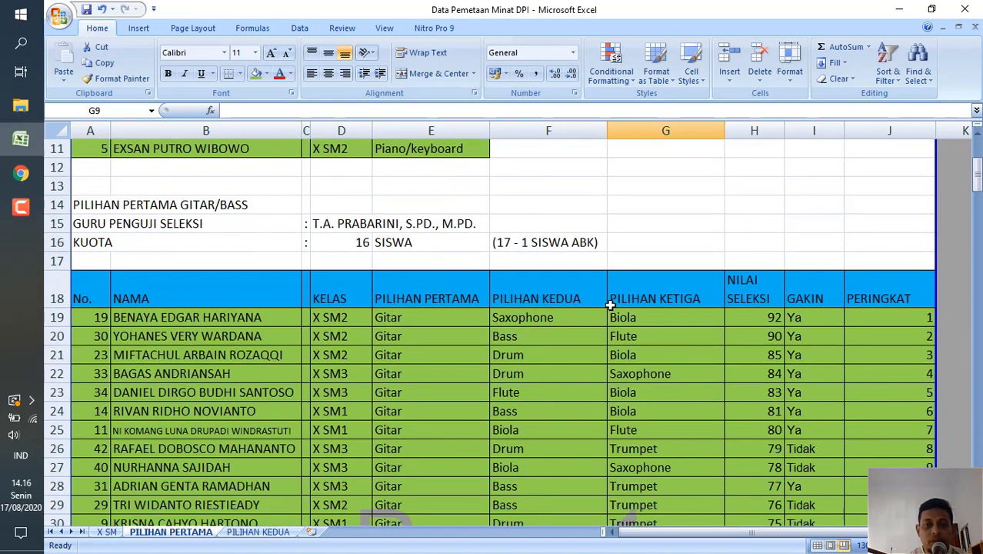
{"action": "scroll", "coordinate": [610, 305], "scroll_direction": "up", "scroll_amount": 1}
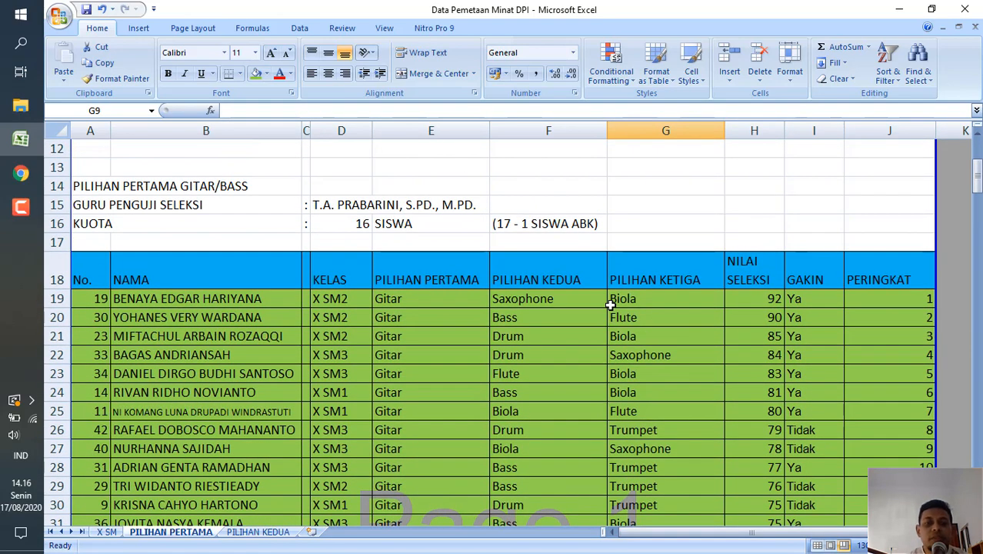
{"action": "scroll", "coordinate": [610, 305], "scroll_direction": "down", "scroll_amount": 7}
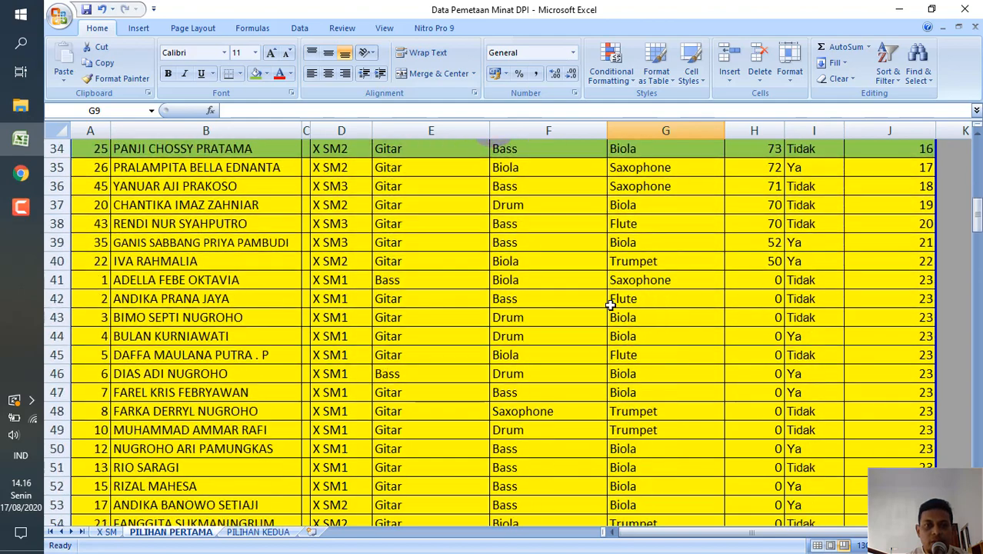
{"action": "scroll", "coordinate": [610, 305], "scroll_direction": "down", "scroll_amount": 4}
{"action": "scroll", "coordinate": [610, 306], "scroll_direction": "up", "scroll_amount": 2}
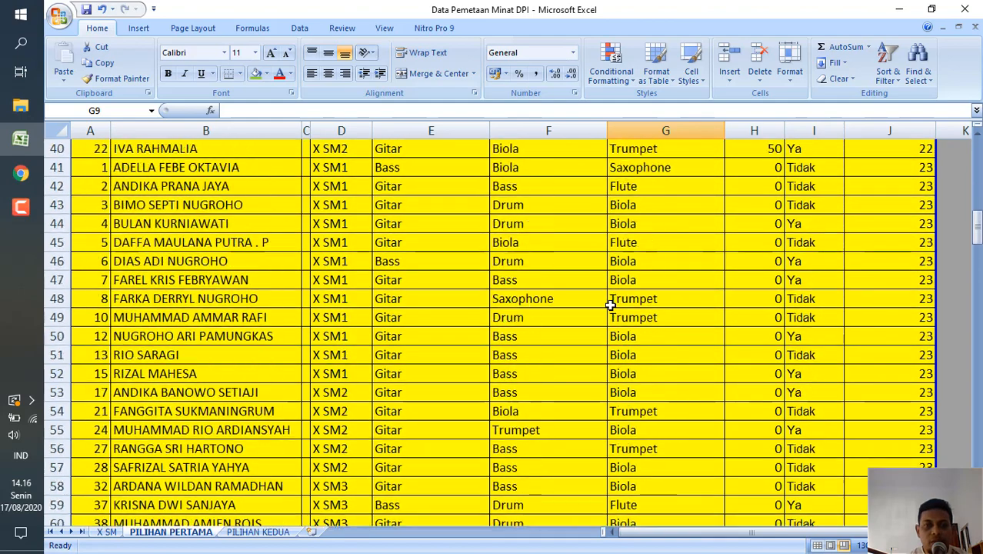
{"action": "scroll", "coordinate": [610, 306], "scroll_direction": "up", "scroll_amount": 4}
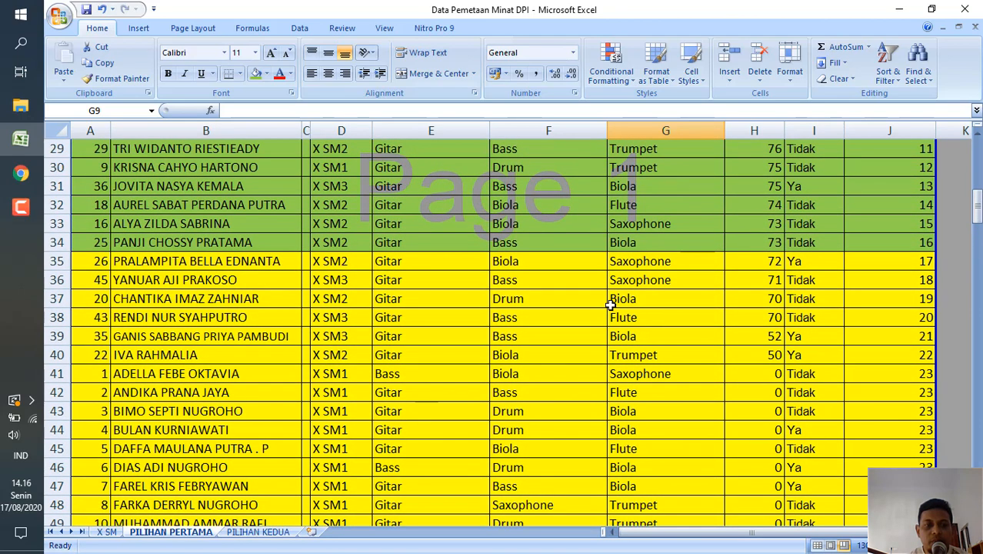
{"action": "scroll", "coordinate": [610, 306], "scroll_direction": "up", "scroll_amount": 1}
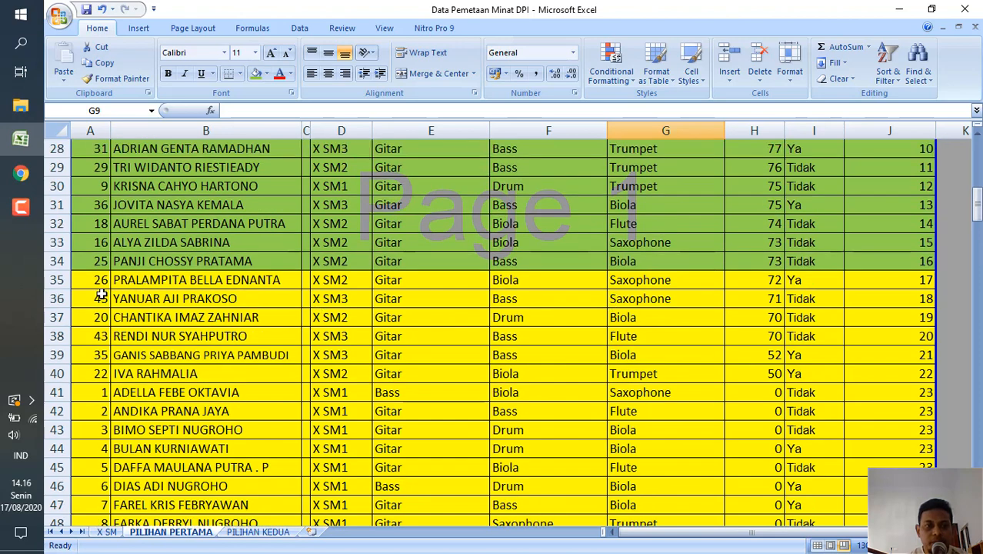
{"action": "scroll", "coordinate": [434, 261], "scroll_direction": "up", "scroll_amount": 5}
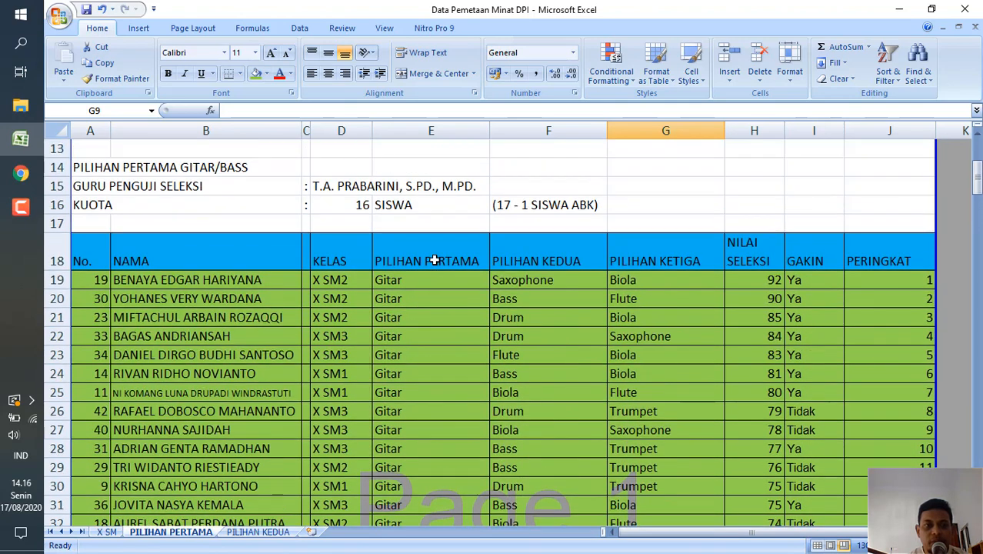
{"action": "scroll", "coordinate": [434, 260], "scroll_direction": "down", "scroll_amount": 1}
{"action": "scroll", "coordinate": [434, 261], "scroll_direction": "down", "scroll_amount": 2}
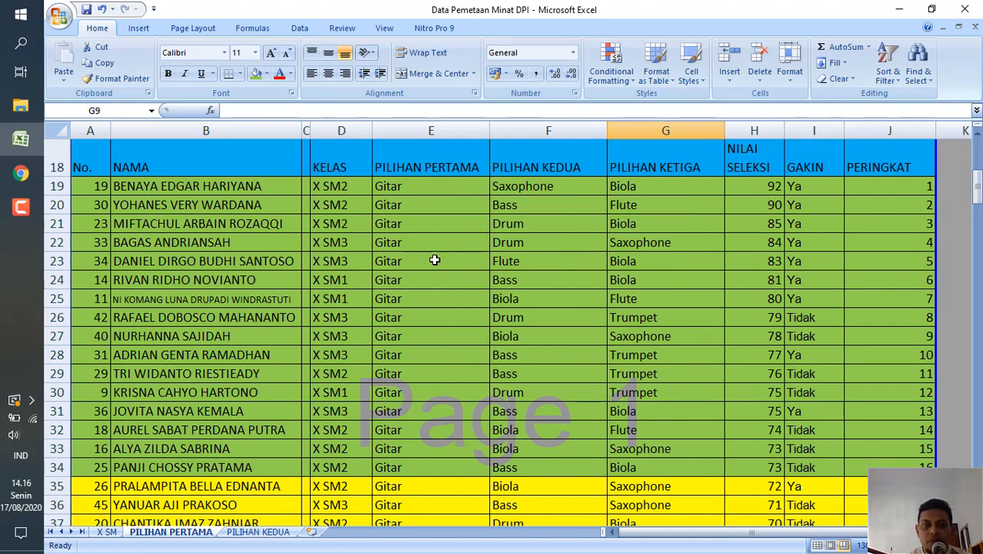
Check the Gitar/Bass quota and its ABK deduction note against the ABK student whose first choice is Gitar.
{"action": "scroll", "coordinate": [435, 261], "scroll_direction": "up", "scroll_amount": 3}
{"action": "left_click", "coordinate": [356, 261]}
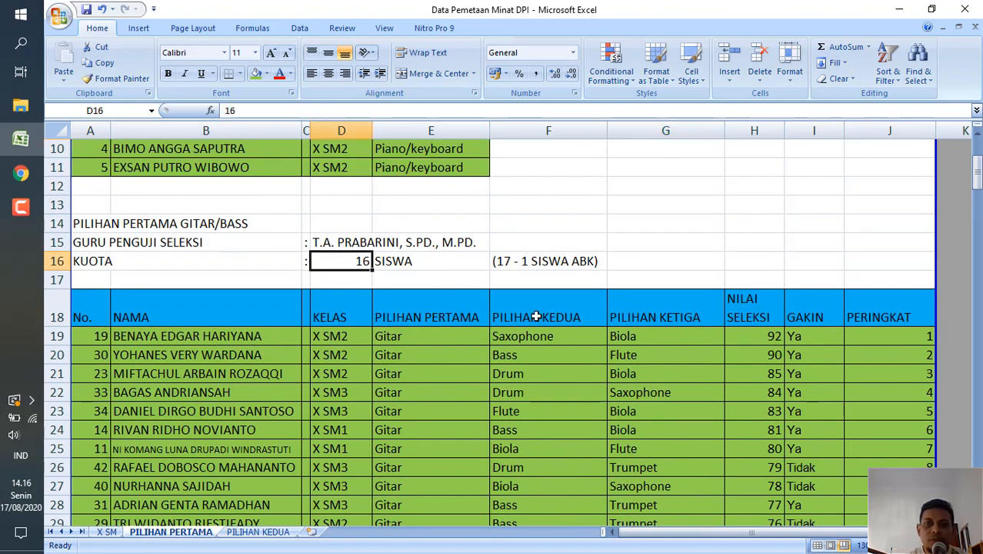
{"action": "left_click", "coordinate": [519, 262]}
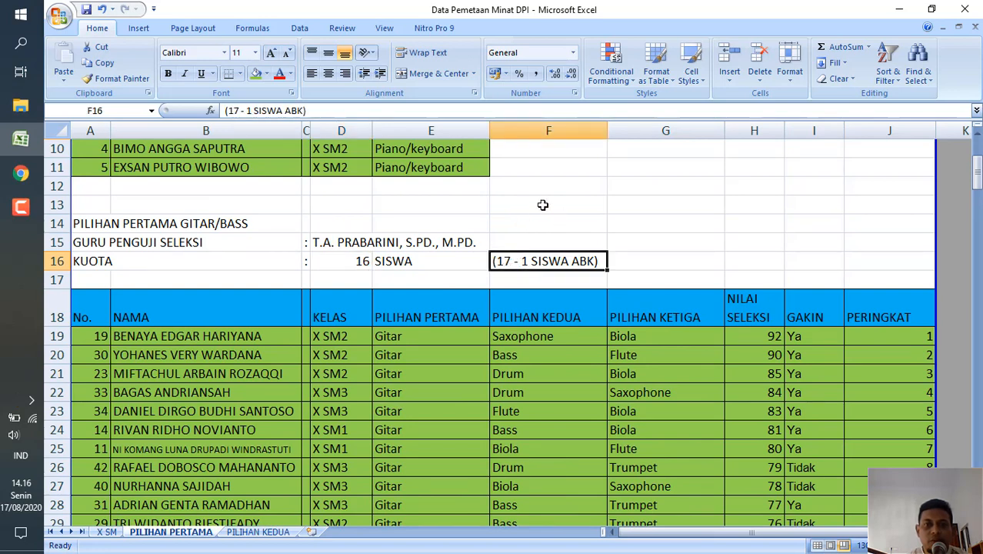
{"action": "scroll", "coordinate": [543, 205], "scroll_direction": "up", "scroll_amount": 1}
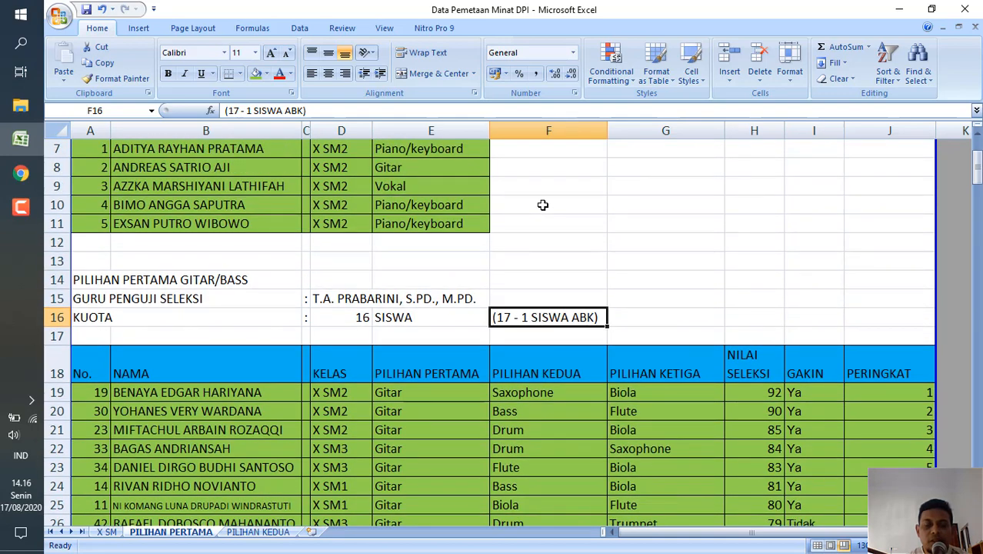
{"action": "left_click", "coordinate": [458, 170]}
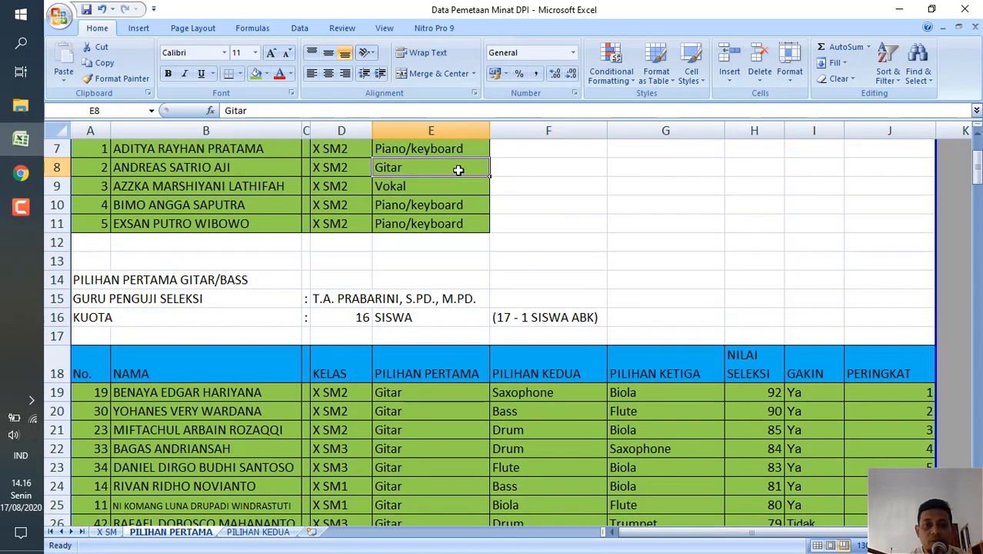
{"action": "left_click", "coordinate": [440, 320]}
{"action": "left_click", "coordinate": [343, 318]}
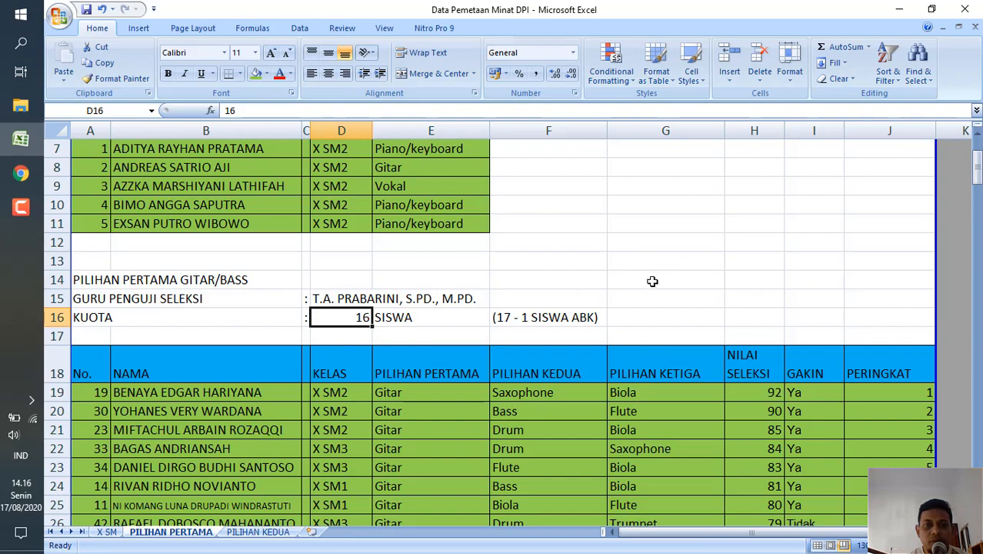
Go through the NILAI SELEKSI scores of the green-marked students in the Gitar/Bass list, down to the first yellow row.
{"action": "scroll", "coordinate": [660, 280], "scroll_direction": "down", "scroll_amount": 6}
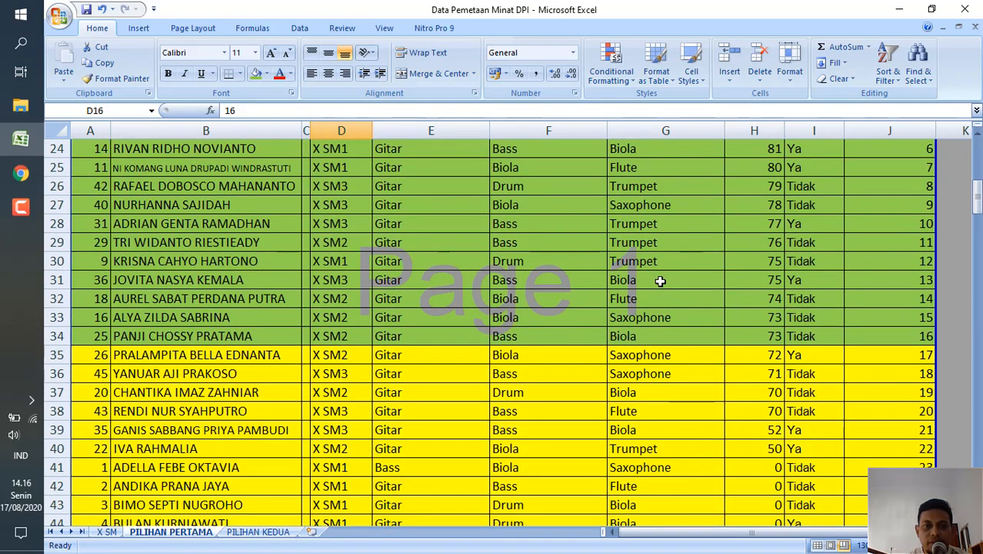
{"action": "scroll", "coordinate": [660, 281], "scroll_direction": "up", "scroll_amount": 3}
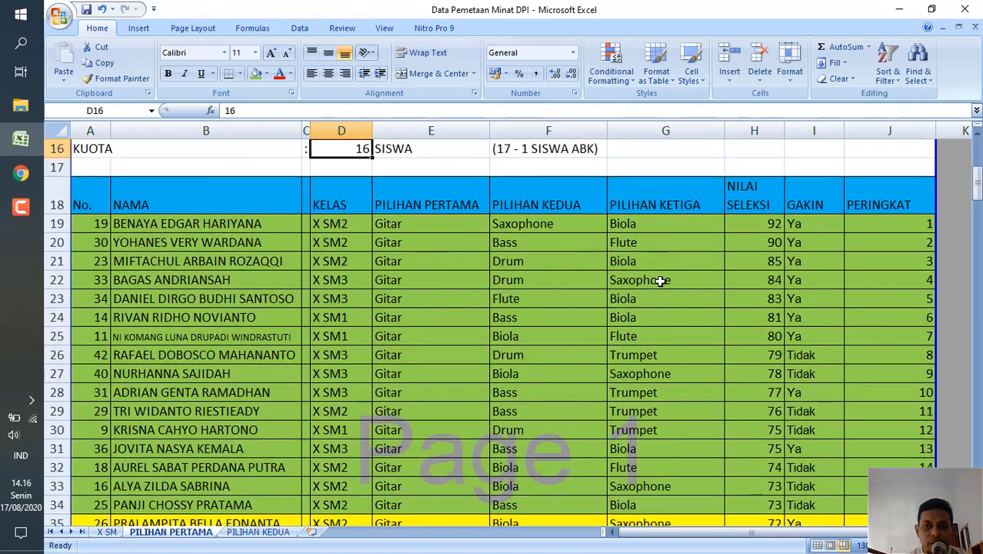
{"action": "scroll", "coordinate": [660, 281], "scroll_direction": "down", "scroll_amount": 1}
{"action": "left_click", "coordinate": [763, 188]}
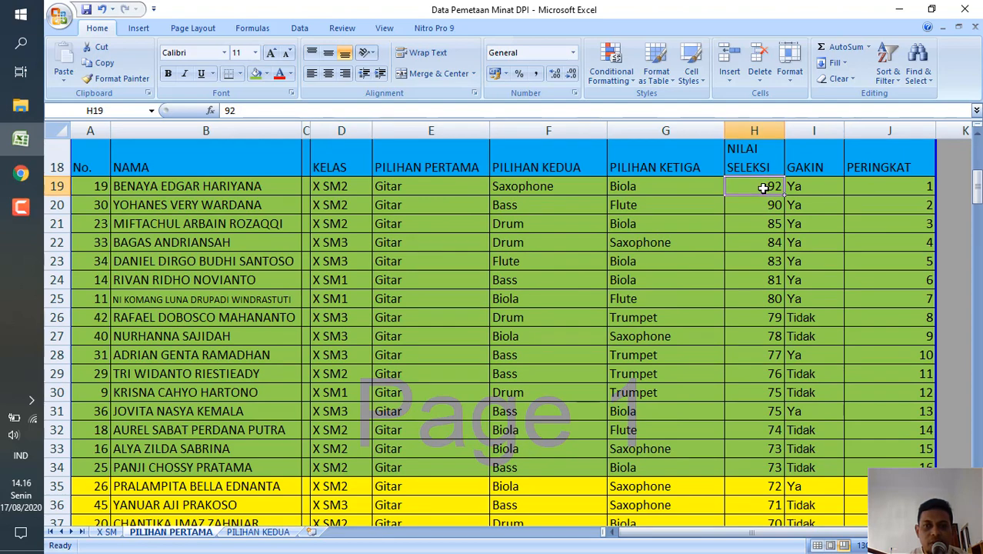
{"action": "key", "text": "Down"}
{"action": "key", "text": "Down"}
{"action": "key", "text": "Down"}
{"action": "key", "text": "Down"}
{"action": "key", "text": "Down"}
{"action": "key", "text": "Down"}
{"action": "key", "text": "Down"}
{"action": "key", "text": "Down"}
{"action": "key", "text": "Down"}
{"action": "key", "text": "Down"}
{"action": "key", "text": "Down"}
{"action": "key", "text": "Down"}
{"action": "key", "text": "Down"}
{"action": "key", "text": "Down"}
{"action": "key", "text": "Down"}
{"action": "key", "text": "Down"}
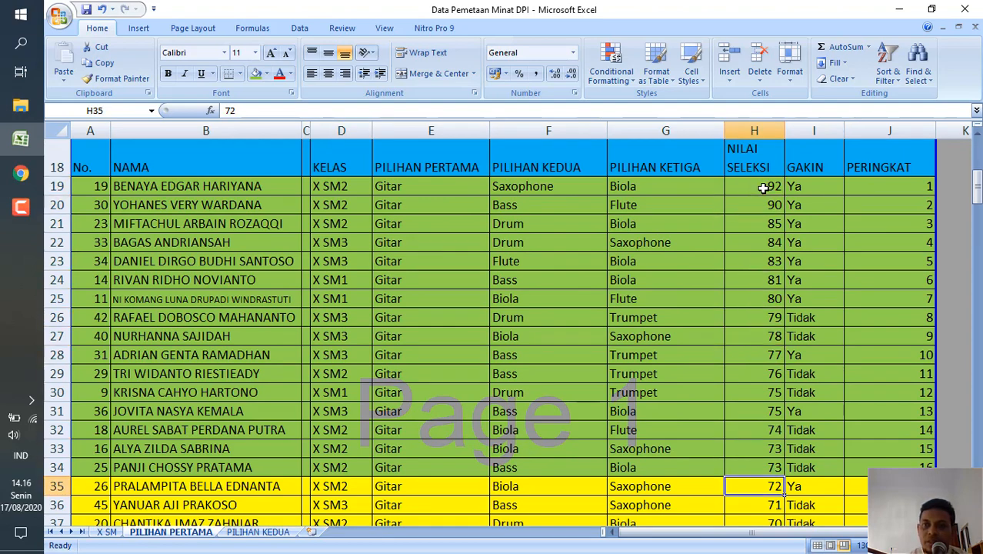
{"action": "key", "text": "Up"}
{"action": "key", "text": "Up"}
{"action": "key", "text": "Up"}
{"action": "key", "text": "Up"}
{"action": "key", "text": "Up"}
{"action": "key", "text": "Up"}
{"action": "key", "text": "Up"}
{"action": "key", "text": "Up"}
{"action": "key", "text": "Up"}
{"action": "key", "text": "Up"}
{"action": "key", "text": "Up"}
{"action": "key", "text": "Up"}
{"action": "key", "text": "Up"}
{"action": "key", "text": "Up"}
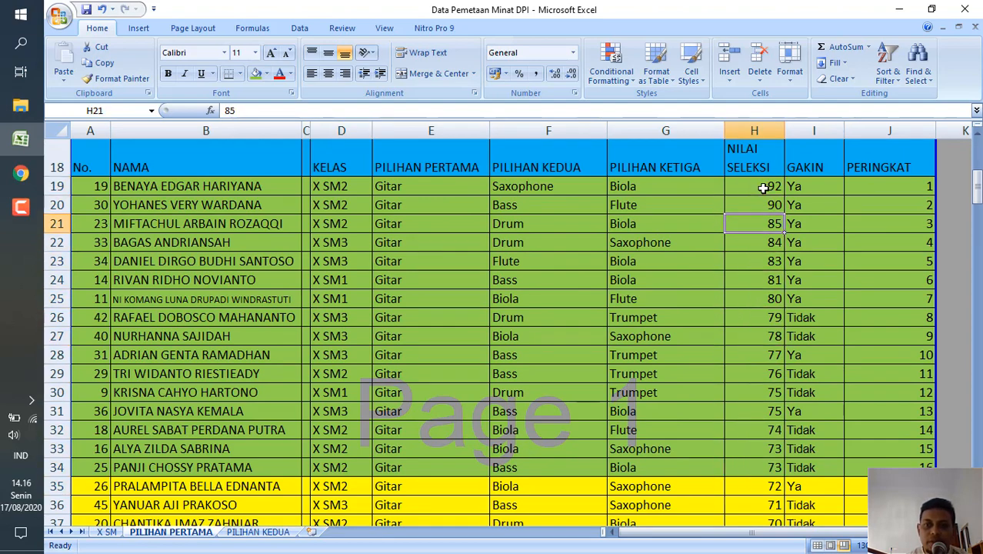
{"action": "key", "text": "Up"}
{"action": "key", "text": "Up"}
{"action": "key", "text": "Down"}
{"action": "key", "text": "Down"}
{"action": "key", "text": "Down"}
{"action": "key", "text": "Down"}
{"action": "key", "text": "Down"}
{"action": "key", "text": "Down"}
{"action": "key", "text": "Down"}
{"action": "key", "text": "Down"}
{"action": "key", "text": "Down"}
{"action": "key", "text": "Down"}
{"action": "key", "text": "Down"}
{"action": "key", "text": "Down"}
{"action": "key", "text": "Down"}
{"action": "key", "text": "Down"}
{"action": "key", "text": "Down"}
{"action": "key", "text": "Down"}
{"action": "key", "text": "Down"}
{"action": "key", "text": "Down"}
{"action": "key", "text": "Down"}
{"action": "key", "text": "Down"}
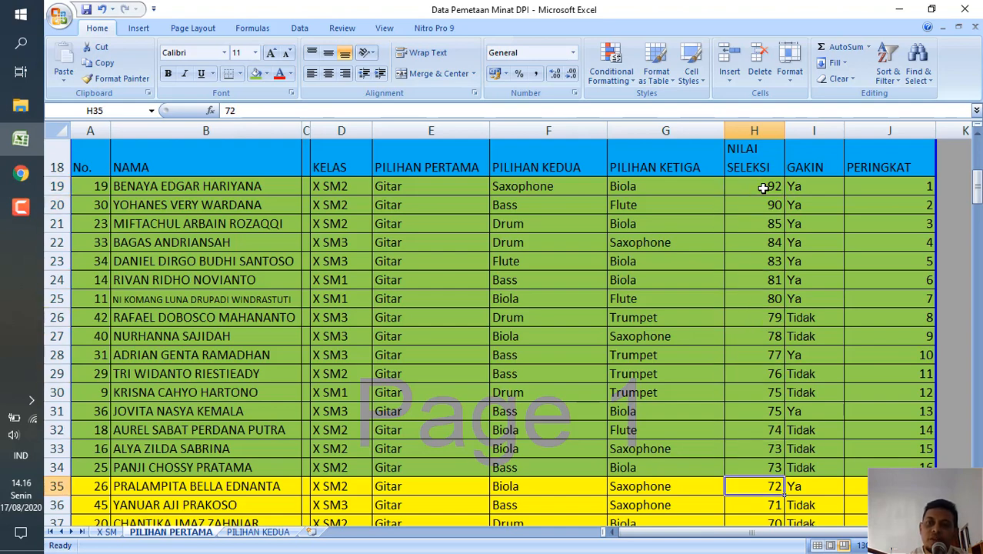
Follow the NILAI SELEKSI column through the yellow-marked rows to the end of the Gitar/Bass list.
{"action": "key", "text": "Down"}
{"action": "key", "text": "Down"}
{"action": "key", "text": "Down"}
{"action": "key", "text": "Down"}
{"action": "key", "text": "Down"}
{"action": "key", "text": "Down"}
{"action": "key", "text": "Down"}
{"action": "key", "text": "Down"}
{"action": "key", "text": "Down"}
{"action": "key", "text": "Down"}
{"action": "key", "text": "Down"}
{"action": "key", "text": "Down"}
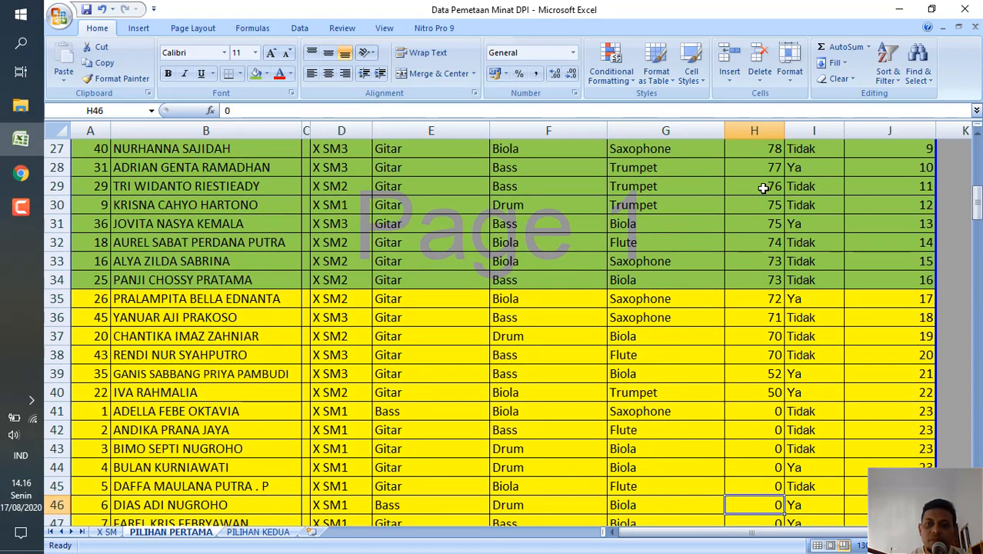
{"action": "key", "text": "Down"}
{"action": "key", "text": "Down"}
{"action": "key", "text": "Down"}
{"action": "key", "text": "Down"}
{"action": "key", "text": "Down"}
{"action": "key", "text": "Down"}
{"action": "key", "text": "Down"}
{"action": "key", "text": "Down"}
{"action": "key", "text": "Down"}
{"action": "key", "text": "Down"}
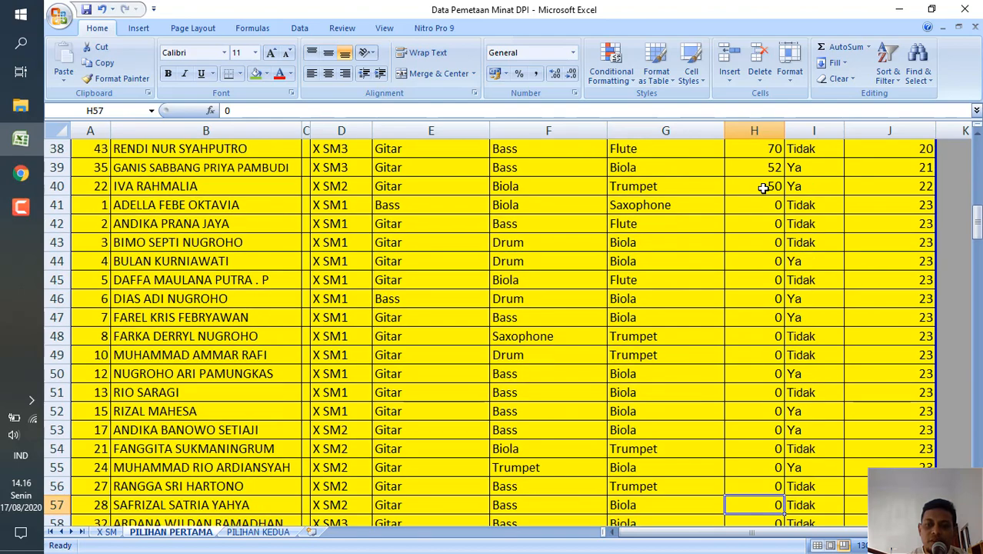
{"action": "key", "text": "Down"}
{"action": "key", "text": "Down"}
Trace the NILAI SELEKSI column back up to its header and select the name of the first-ranked Gitar/Bass student.
{"action": "key", "text": "Up"}
{"action": "key", "text": "Up"}
{"action": "key", "text": "Up"}
{"action": "key", "text": "Up"}
{"action": "key", "text": "Up"}
{"action": "key", "text": "Up"}
{"action": "key", "text": "Up"}
{"action": "key", "text": "Up"}
{"action": "key", "text": "Up"}
{"action": "key", "text": "Up"}
{"action": "key", "text": "Up"}
{"action": "key", "text": "Up"}
{"action": "key", "text": "Up"}
{"action": "key", "text": "Up"}
{"action": "key", "text": "Up"}
{"action": "key", "text": "Up"}
{"action": "key", "text": "Up"}
{"action": "key", "text": "Up"}
{"action": "key", "text": "Up"}
{"action": "key", "text": "Up"}
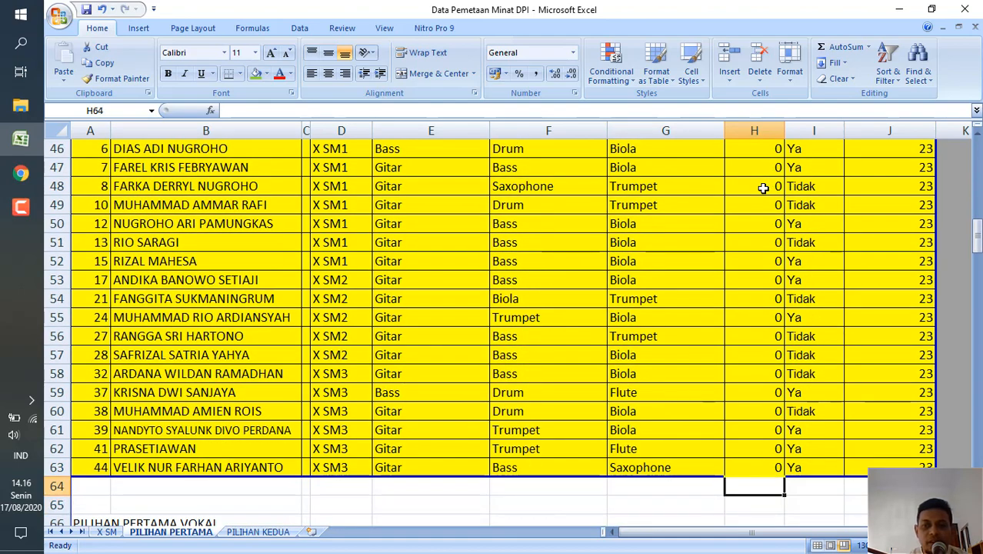
{"action": "key", "text": "Up"}
{"action": "key", "text": "Up"}
{"action": "key", "text": "Up"}
{"action": "key", "text": "Up"}
{"action": "key", "text": "Up"}
{"action": "key", "text": "Up"}
{"action": "key", "text": "Up"}
{"action": "key", "text": "Up"}
{"action": "key", "text": "Up"}
{"action": "key", "text": "Up"}
{"action": "key", "text": "Up"}
{"action": "key", "text": "Up"}
{"action": "key", "text": "Up"}
{"action": "key", "text": "Up"}
{"action": "key", "text": "Up"}
{"action": "key", "text": "Up"}
{"action": "key", "text": "Up"}
{"action": "key", "text": "Up"}
{"action": "key", "text": "Up"}
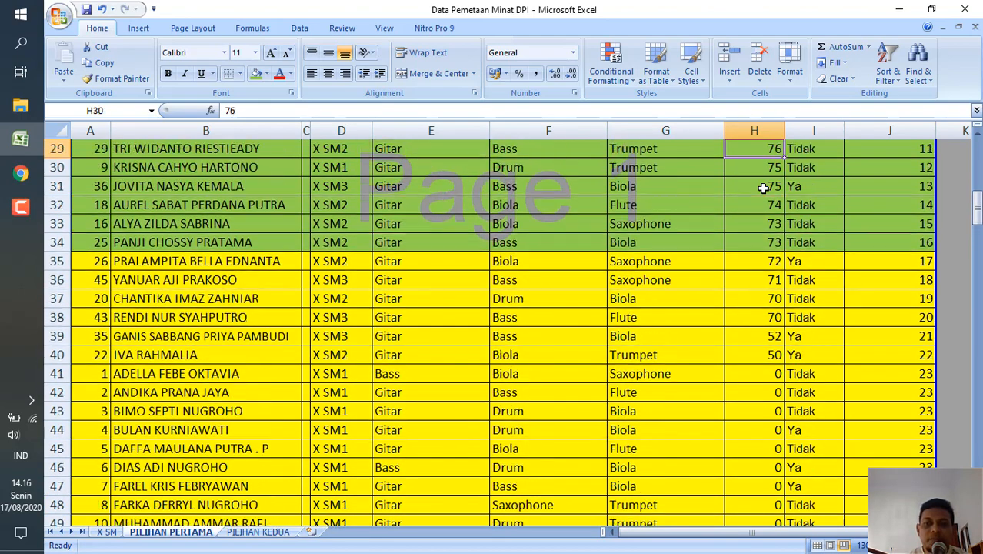
{"action": "key", "text": "Up"}
{"action": "key", "text": "Up"}
{"action": "key", "text": "Up"}
{"action": "key", "text": "Up"}
{"action": "key", "text": "Up"}
{"action": "key", "text": "Up"}
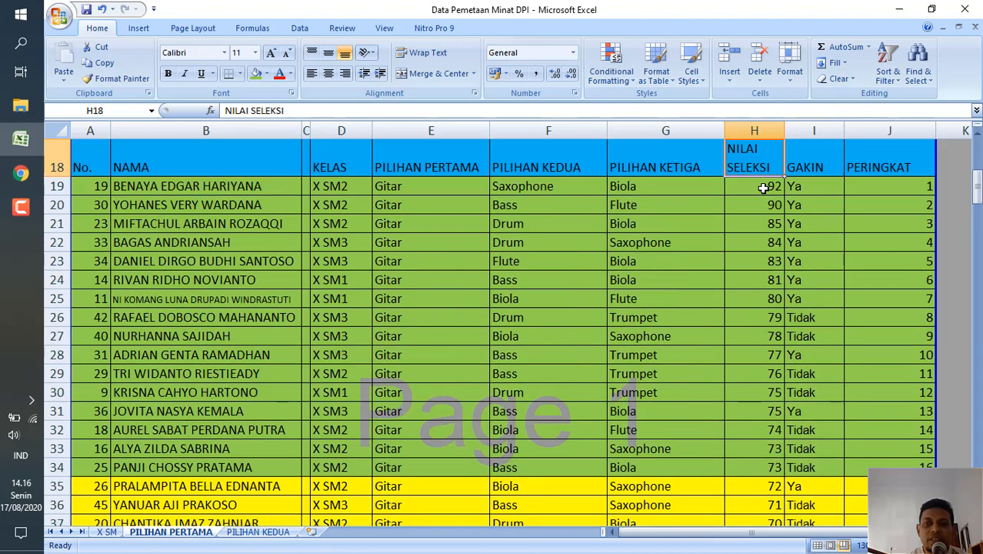
{"action": "key", "text": "Down"}
{"action": "key", "text": "Down"}
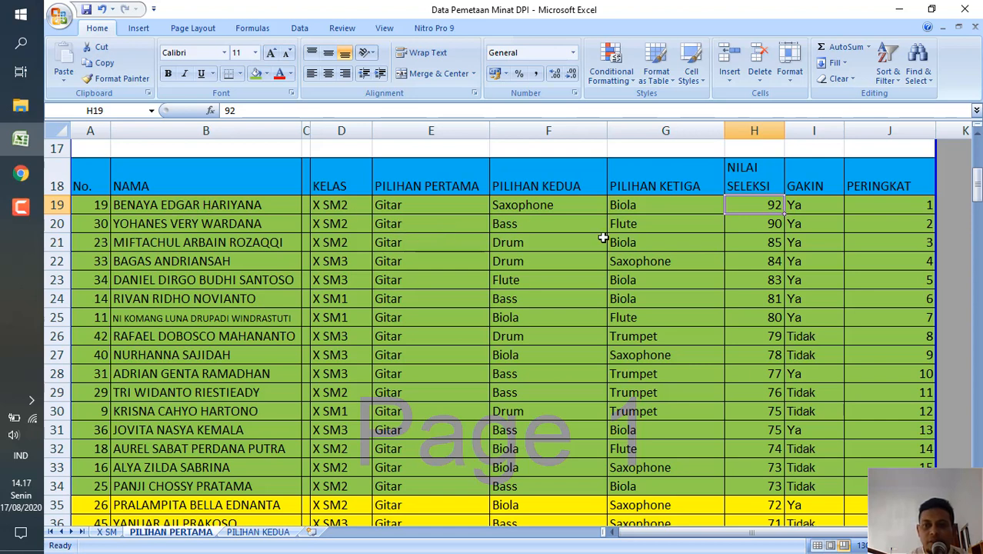
{"action": "left_click", "coordinate": [264, 205]}
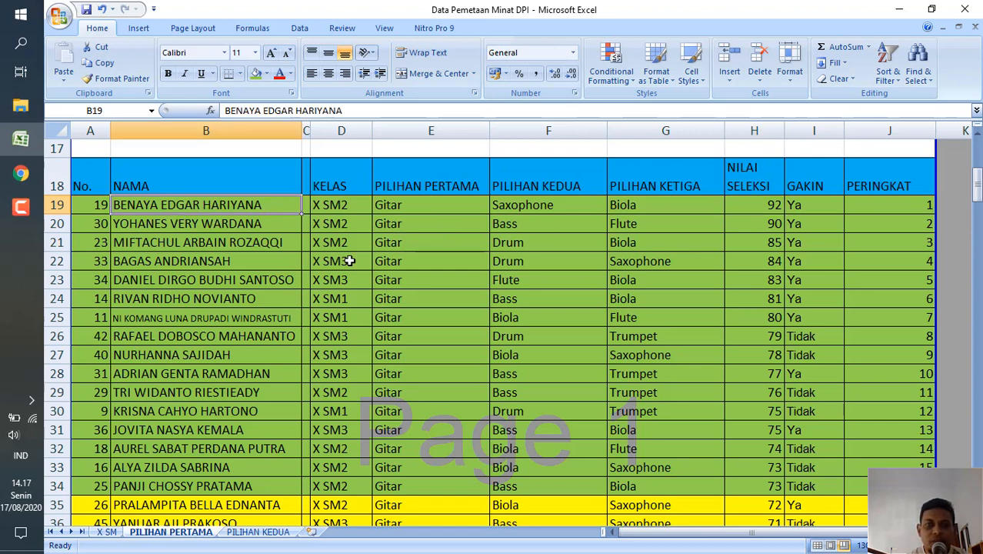
Compare the NILAI SELEKSI of the last green-marked Gitar/Bass student with that of the first yellow-marked student.
{"action": "left_click", "coordinate": [263, 487]}
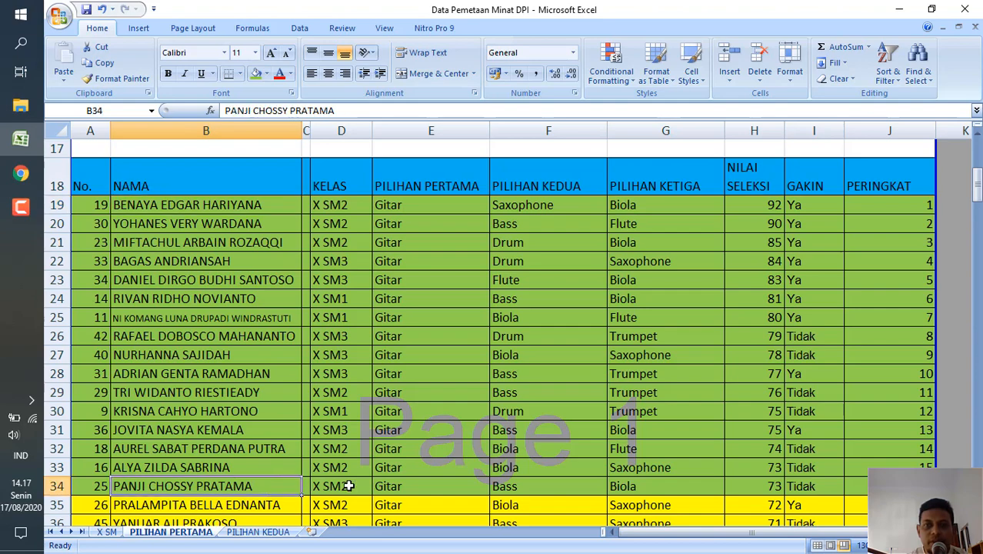
{"action": "left_click", "coordinate": [765, 486]}
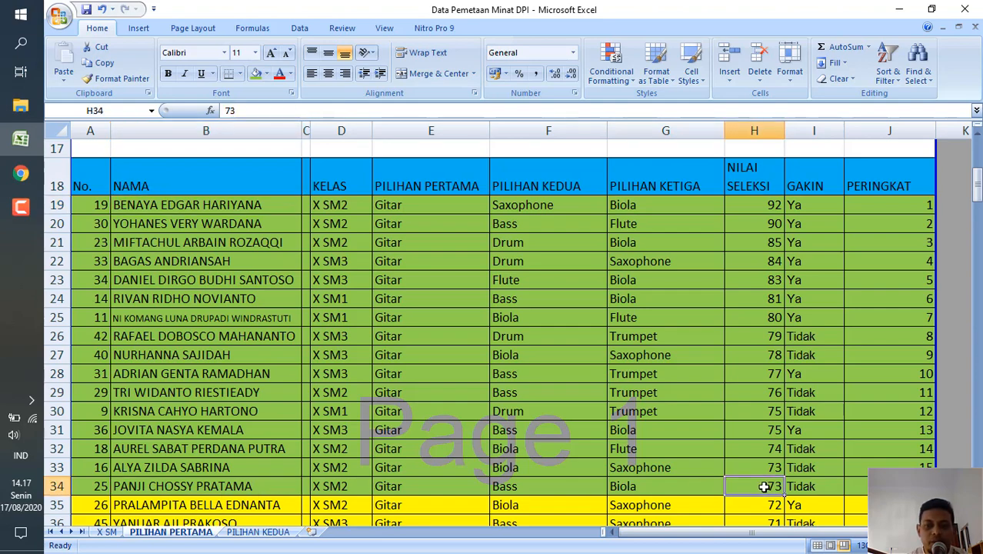
{"action": "scroll", "coordinate": [765, 486], "scroll_direction": "down", "scroll_amount": 1}
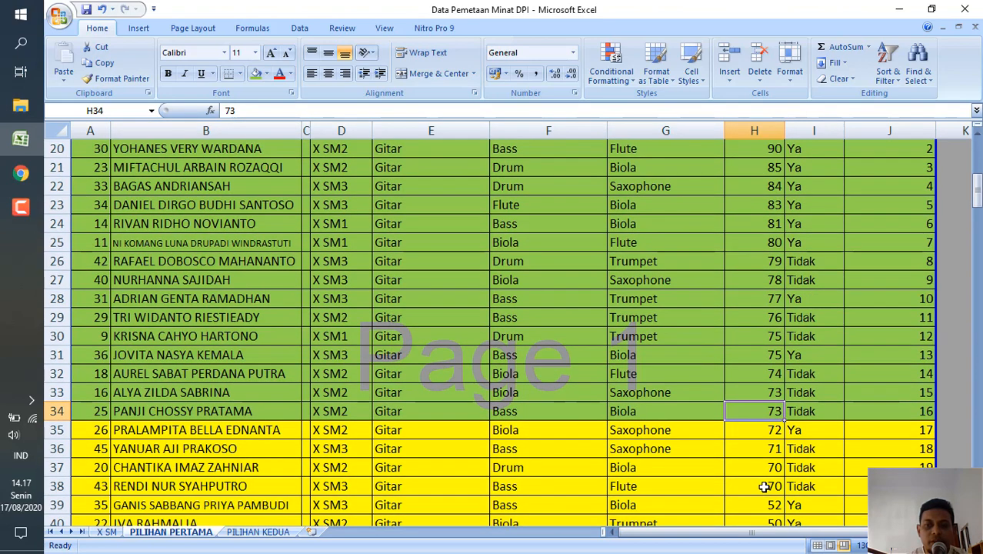
{"action": "left_click", "coordinate": [760, 430]}
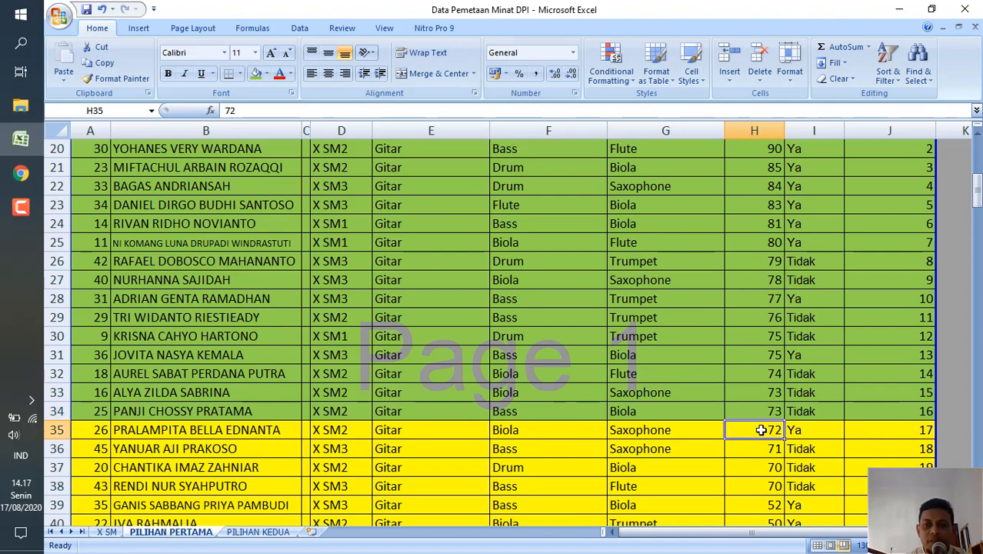
Review the name, PERINGKAT, NILAI SELEKSI, PILIHAN PERTAMA and PILIHAN KEDUA of the first yellow-marked Gitar/Bass student.
{"action": "left_click", "coordinate": [271, 430]}
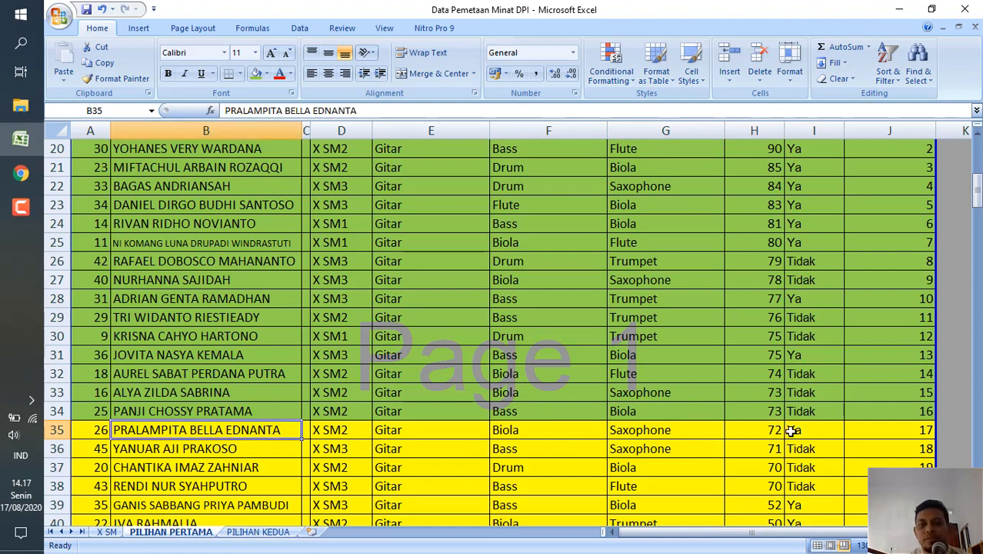
{"action": "left_click", "coordinate": [906, 430]}
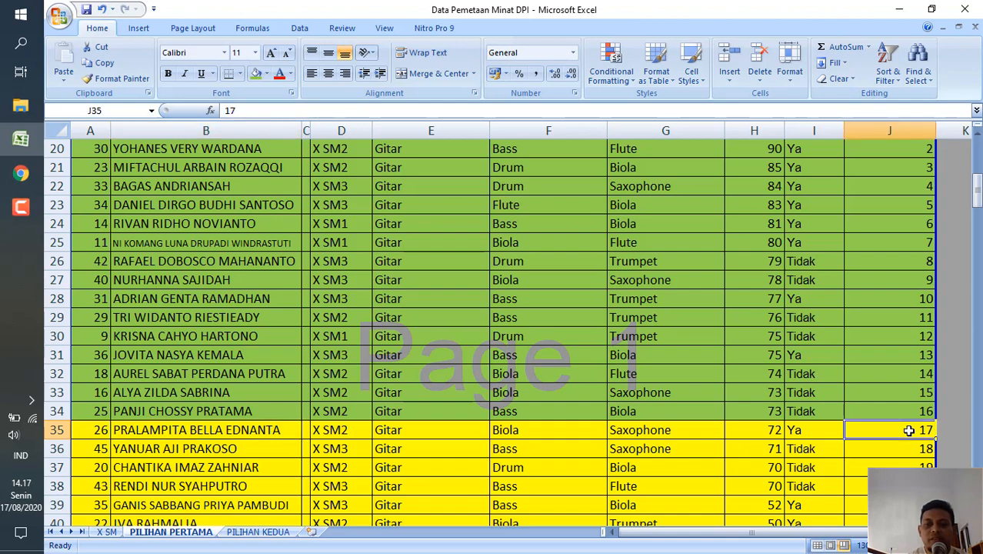
{"action": "left_click", "coordinate": [730, 434]}
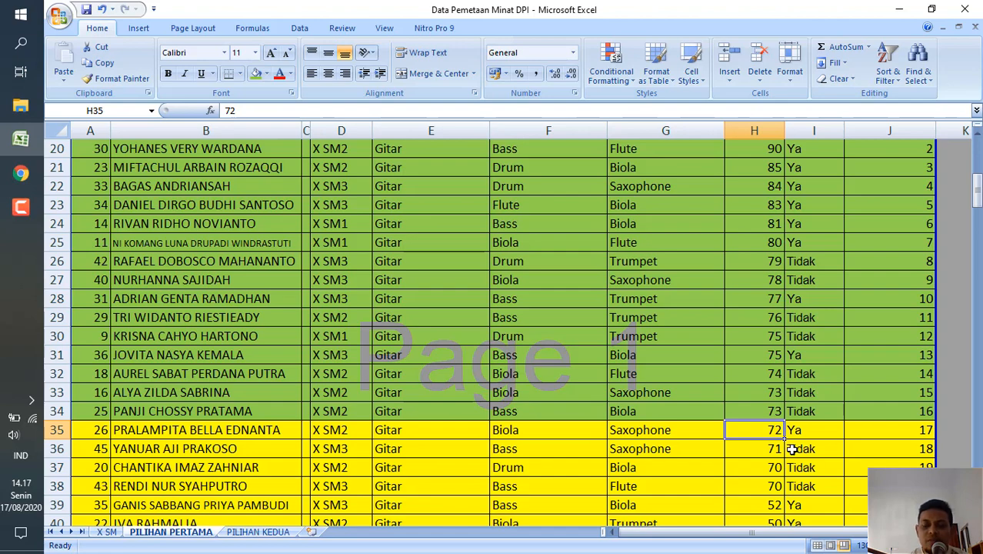
{"action": "left_click", "coordinate": [432, 435]}
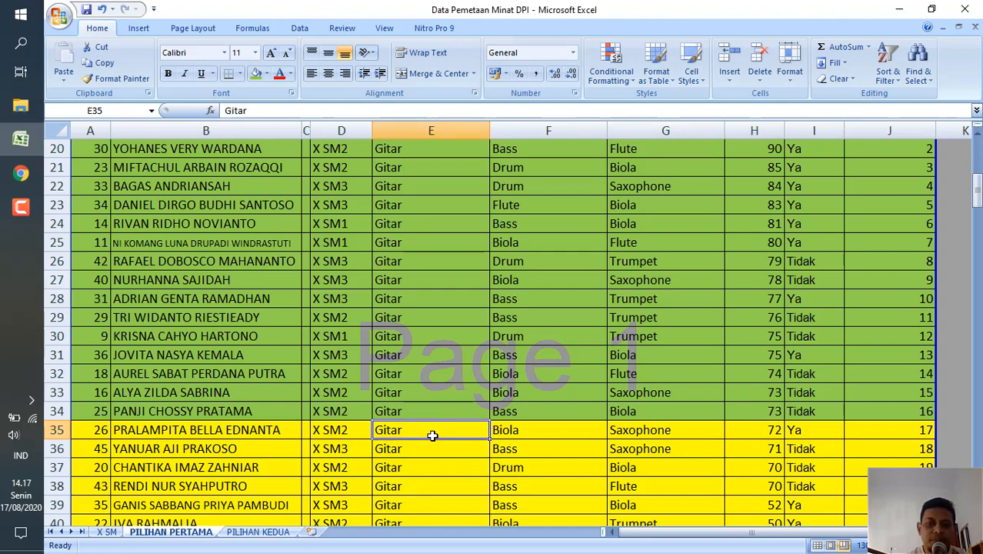
{"action": "left_click", "coordinate": [533, 435]}
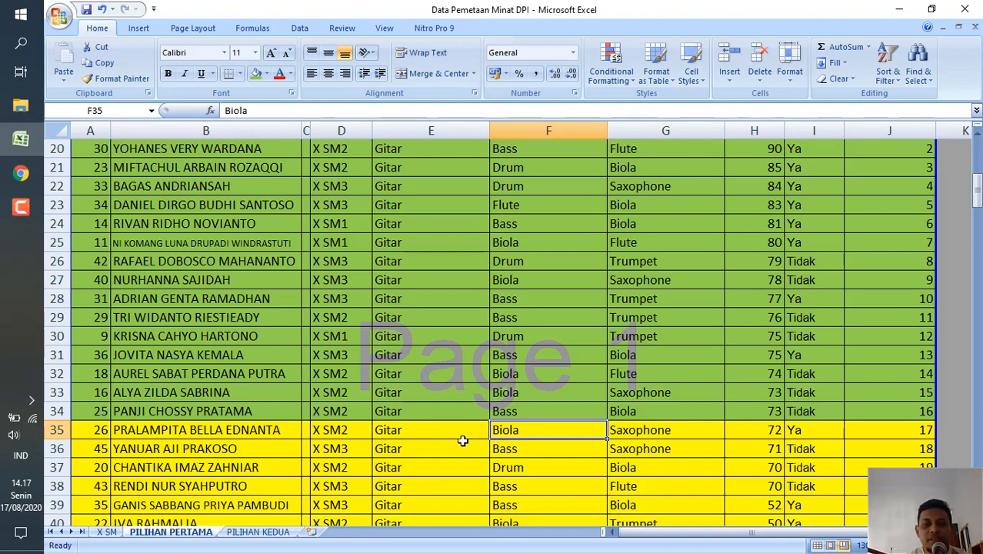
Check the first yellow-marked student's PILIHAN KEDUA against the row below it and against the student's own NILAI SELEKSI.
{"action": "left_click", "coordinate": [193, 428]}
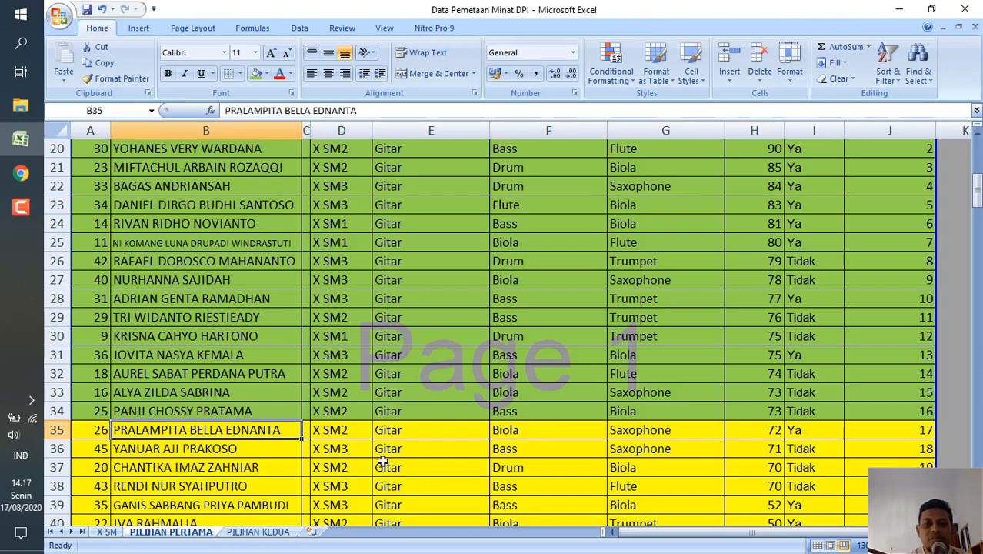
{"action": "left_click", "coordinate": [525, 442]}
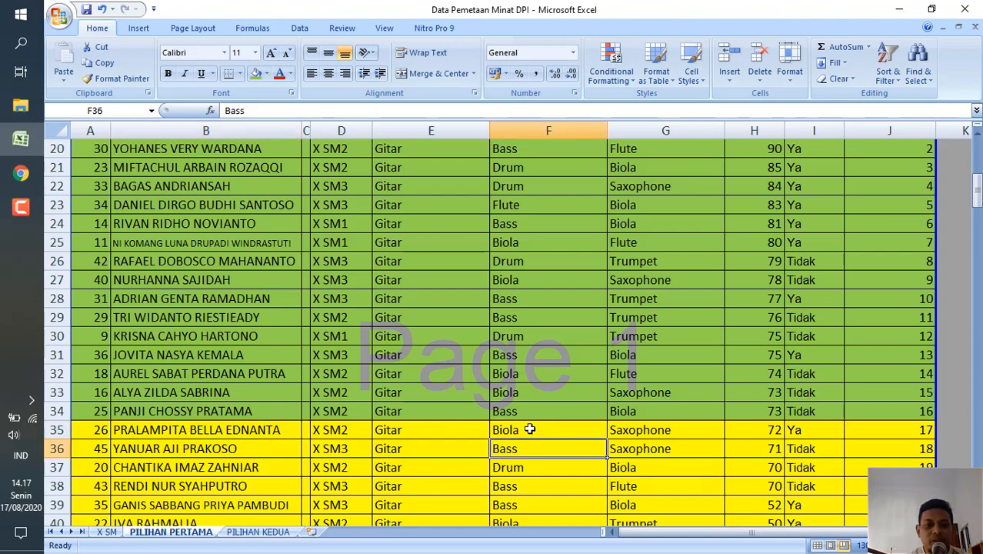
{"action": "left_click", "coordinate": [529, 429]}
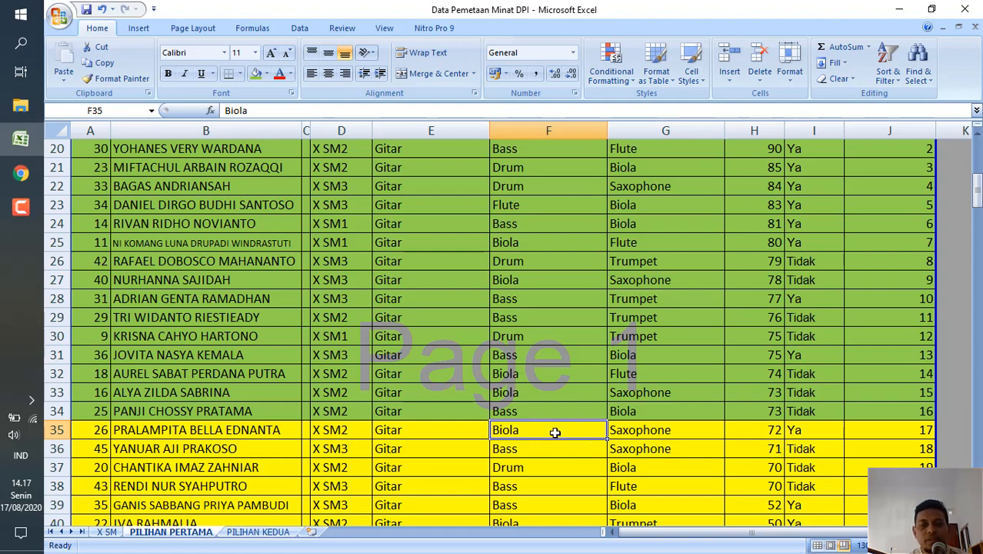
{"action": "left_click", "coordinate": [762, 429]}
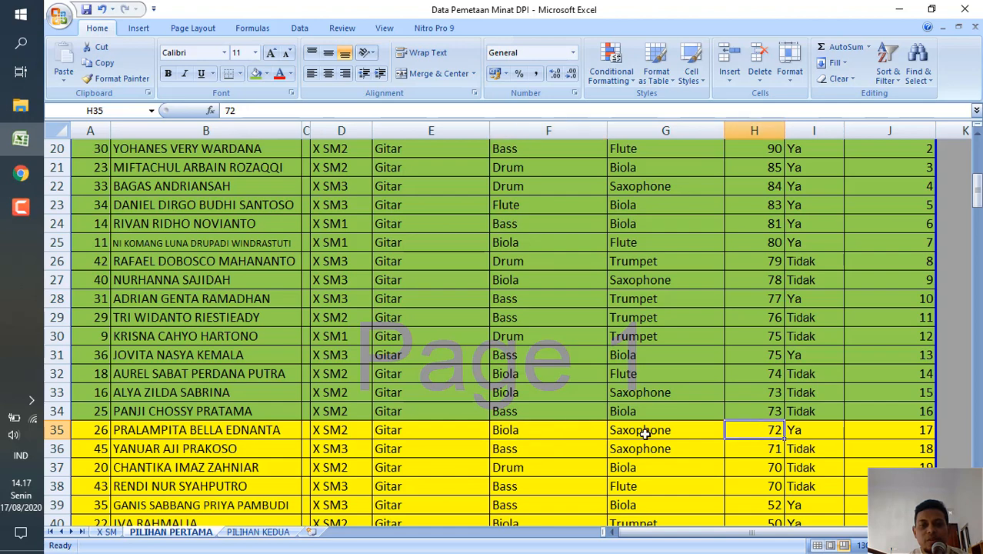
{"action": "left_click", "coordinate": [592, 434]}
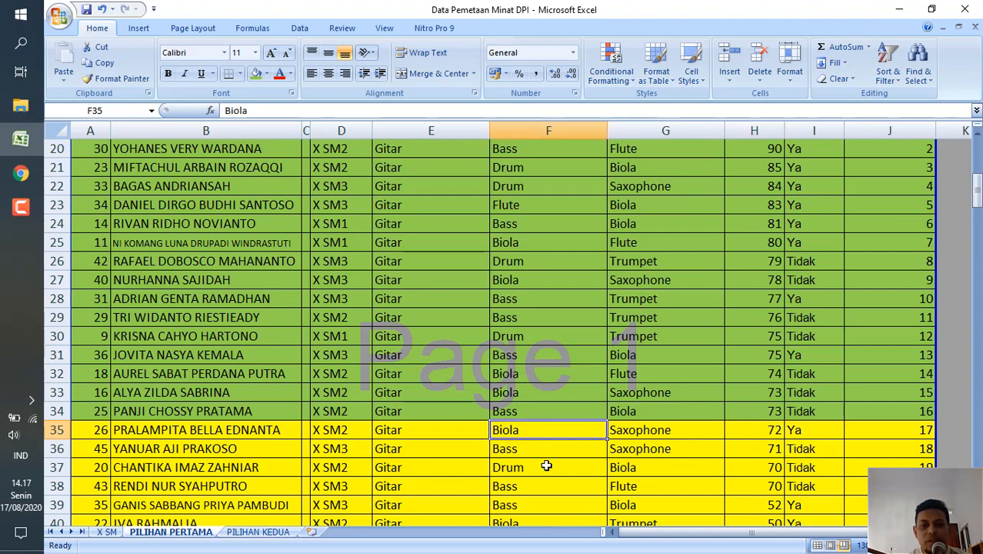
Go down the PILIHAN KEDUA column of the yellow-marked Gitar/Bass students, comparing the Biola entries in rows 35 and 40.
{"action": "scroll", "coordinate": [546, 465], "scroll_direction": "down", "scroll_amount": 7}
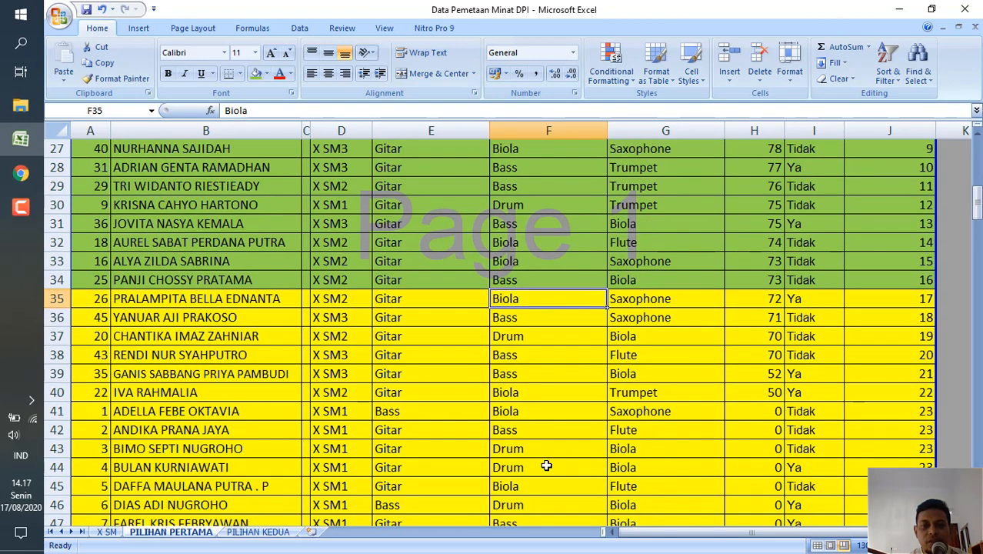
{"action": "scroll", "coordinate": [546, 466], "scroll_direction": "down", "scroll_amount": 3}
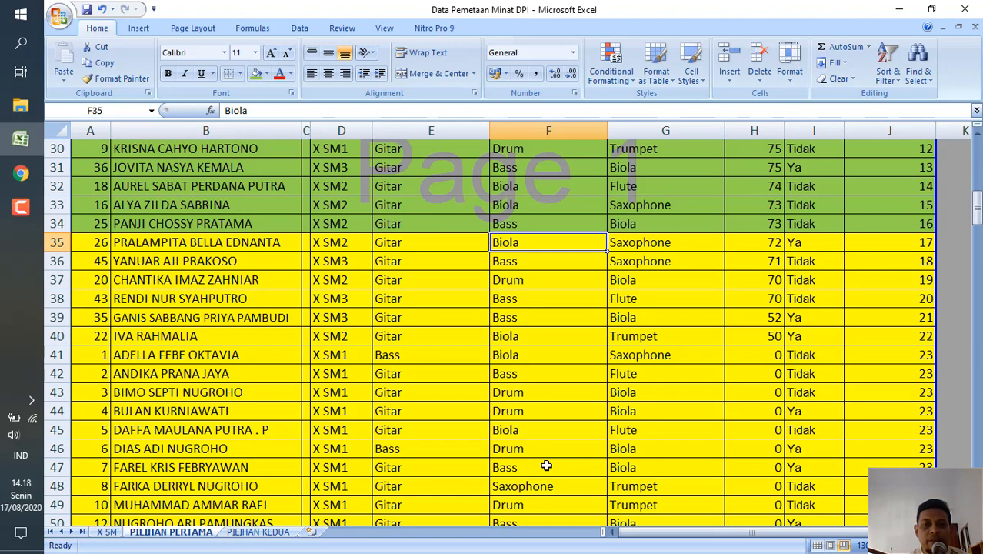
{"action": "left_click", "coordinate": [534, 318]}
{"action": "left_click", "coordinate": [531, 338]}
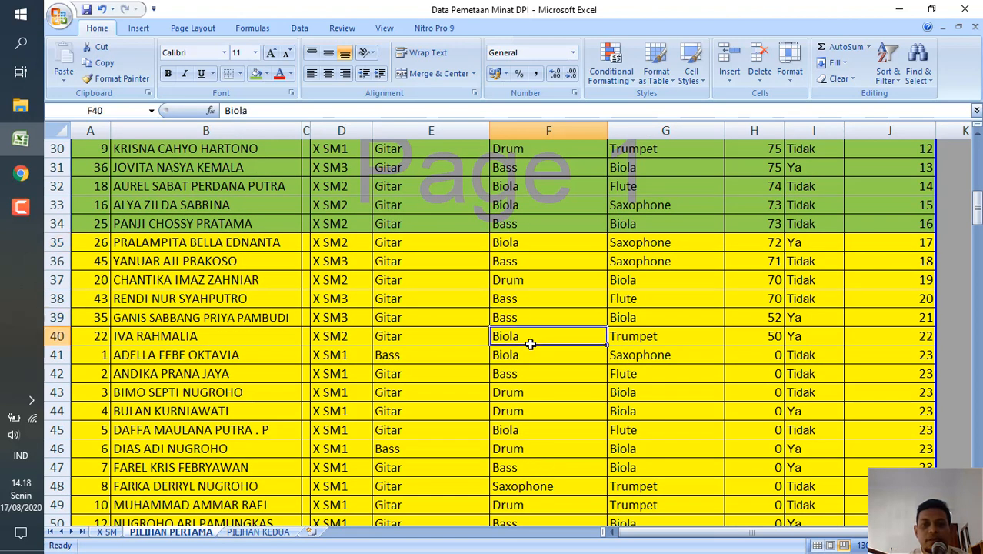
{"action": "left_click", "coordinate": [550, 247]}
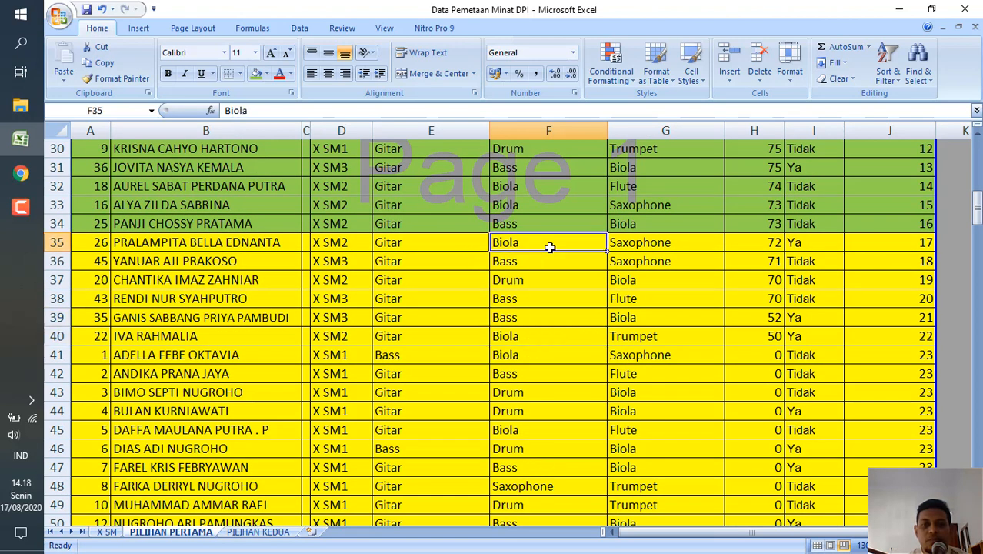
{"action": "left_click", "coordinate": [547, 336]}
{"action": "scroll", "coordinate": [548, 337], "scroll_direction": "down", "scroll_amount": 2}
{"action": "scroll", "coordinate": [548, 337], "scroll_direction": "down", "scroll_amount": 3}
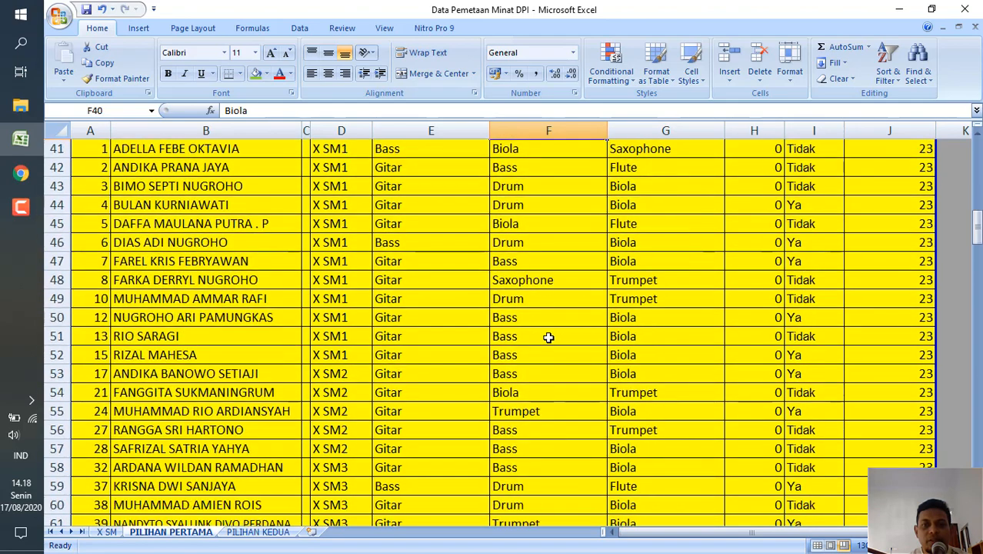
Go back up the PILIHAN KEDUA column to the Biola entry in row 35 and select that student's name.
{"action": "scroll", "coordinate": [549, 337], "scroll_direction": "up", "scroll_amount": 4}
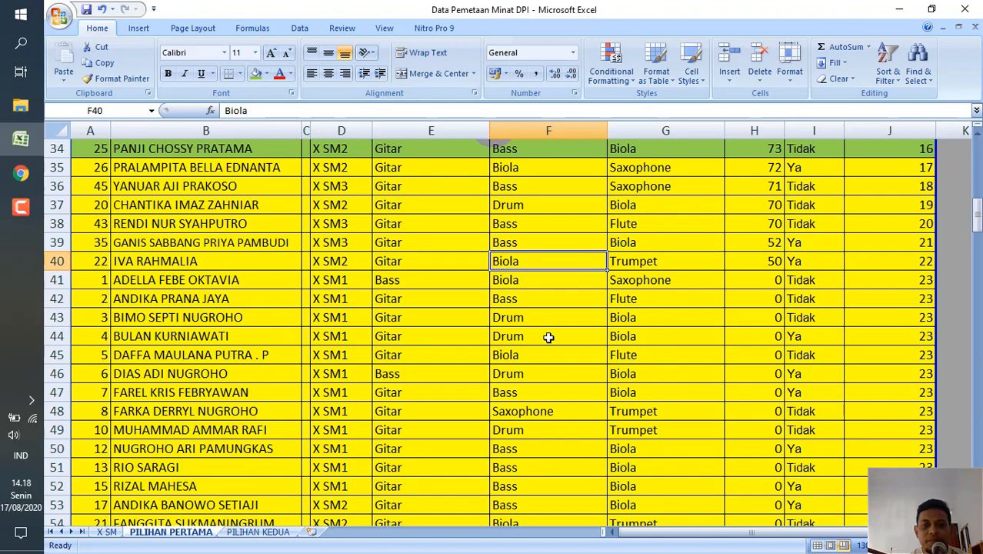
{"action": "left_click", "coordinate": [551, 244]}
{"action": "scroll", "coordinate": [552, 245], "scroll_direction": "up", "scroll_amount": 2}
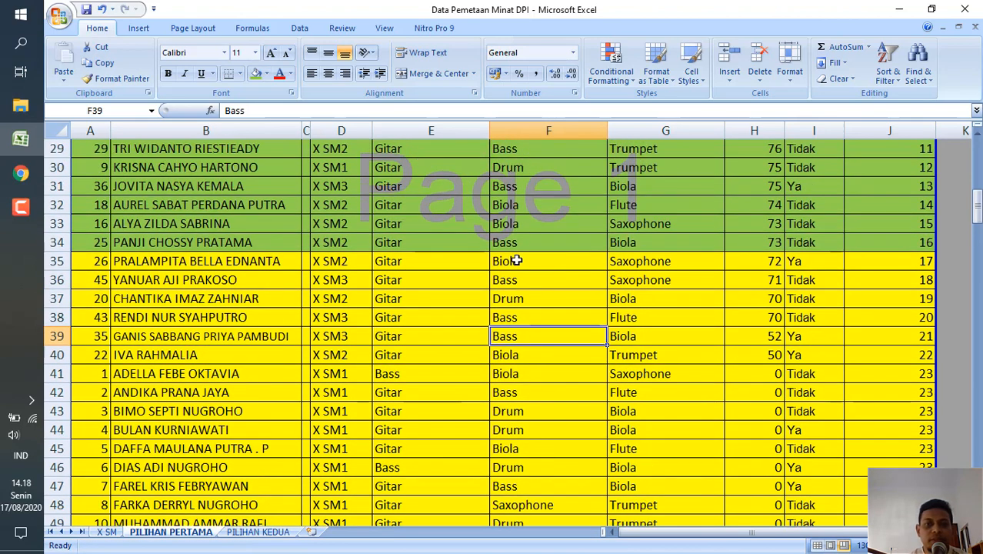
{"action": "left_click", "coordinate": [551, 263]}
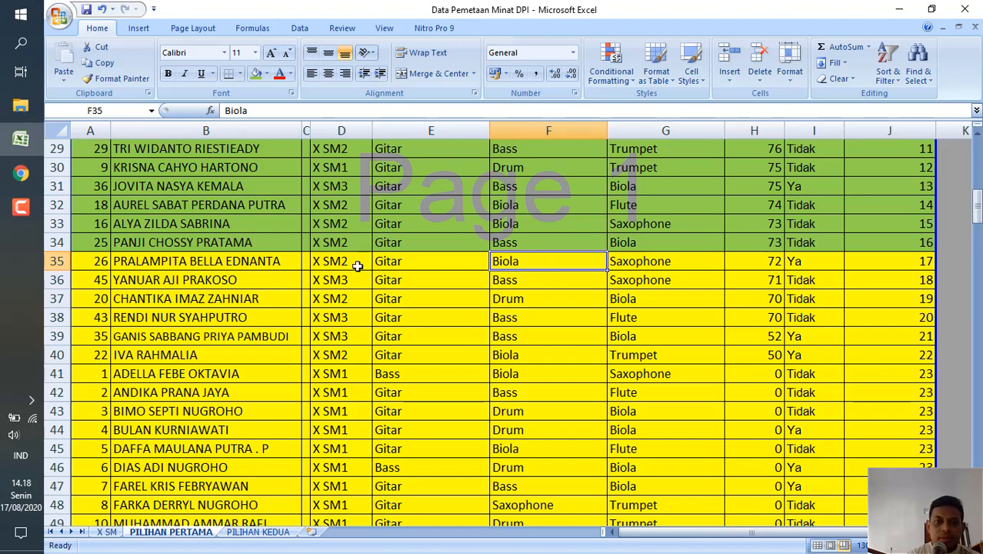
{"action": "left_click", "coordinate": [219, 264]}
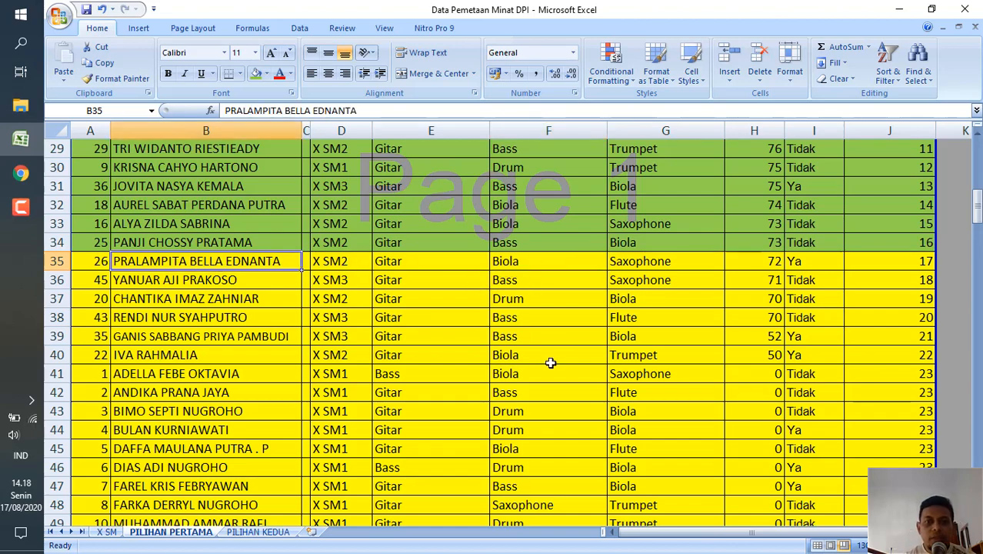
Move on to the PILIHAN PERTAMA VOKAL list and look over its heading and ranked students.
{"action": "scroll", "coordinate": [527, 400], "scroll_direction": "down", "scroll_amount": 12}
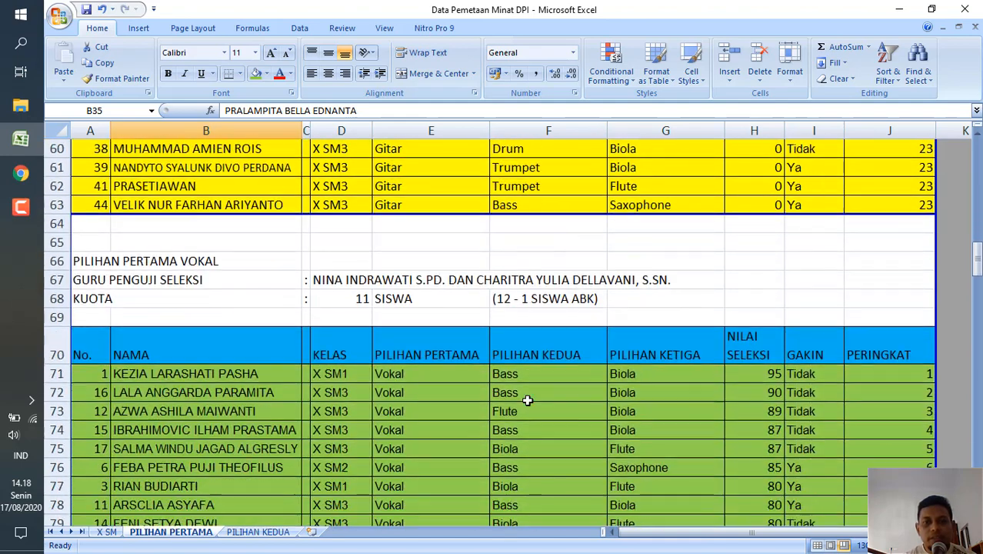
{"action": "scroll", "coordinate": [528, 400], "scroll_direction": "down", "scroll_amount": 1}
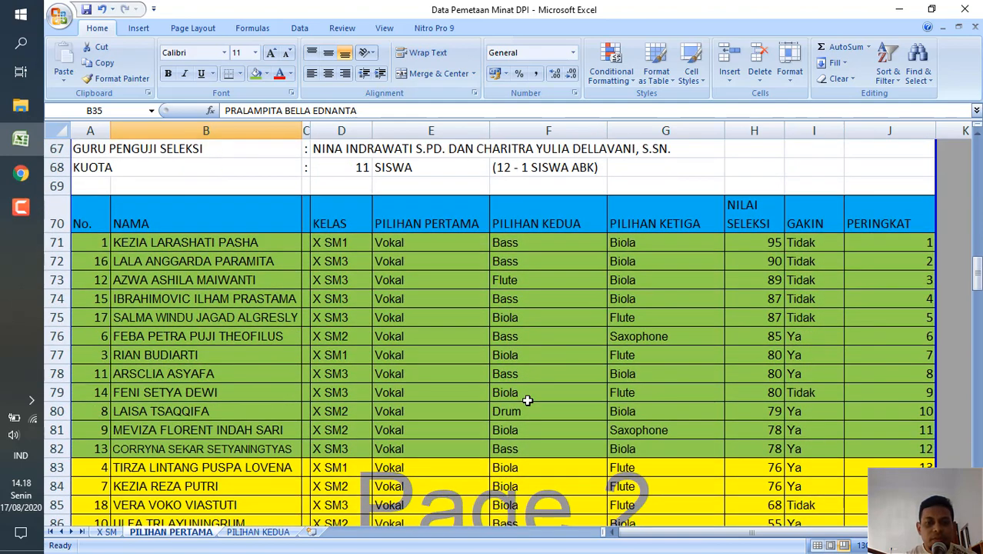
{"action": "scroll", "coordinate": [527, 400], "scroll_direction": "up", "scroll_amount": 1}
{"action": "scroll", "coordinate": [528, 400], "scroll_direction": "down", "scroll_amount": 3}
{"action": "scroll", "coordinate": [528, 400], "scroll_direction": "up", "scroll_amount": 4}
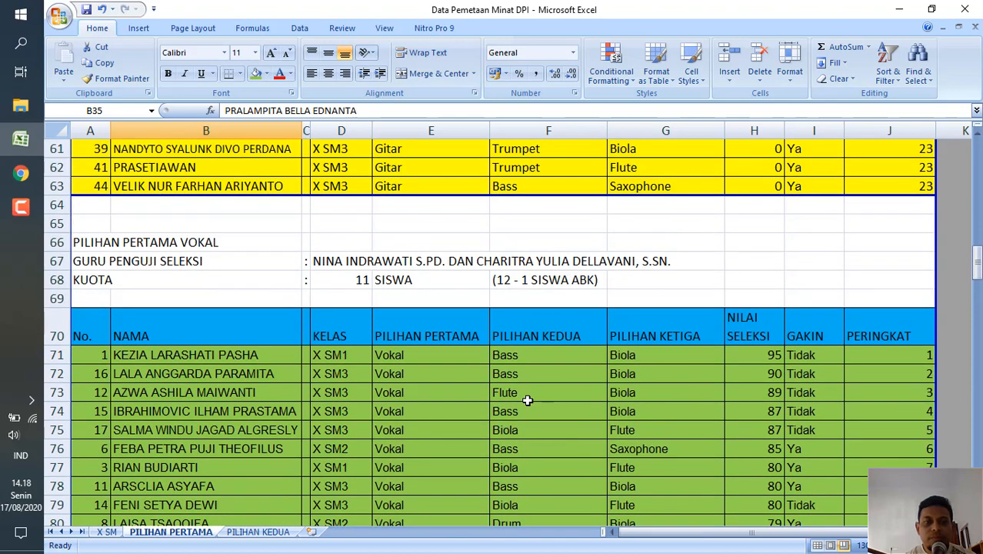
{"action": "scroll", "coordinate": [528, 400], "scroll_direction": "down", "scroll_amount": 2}
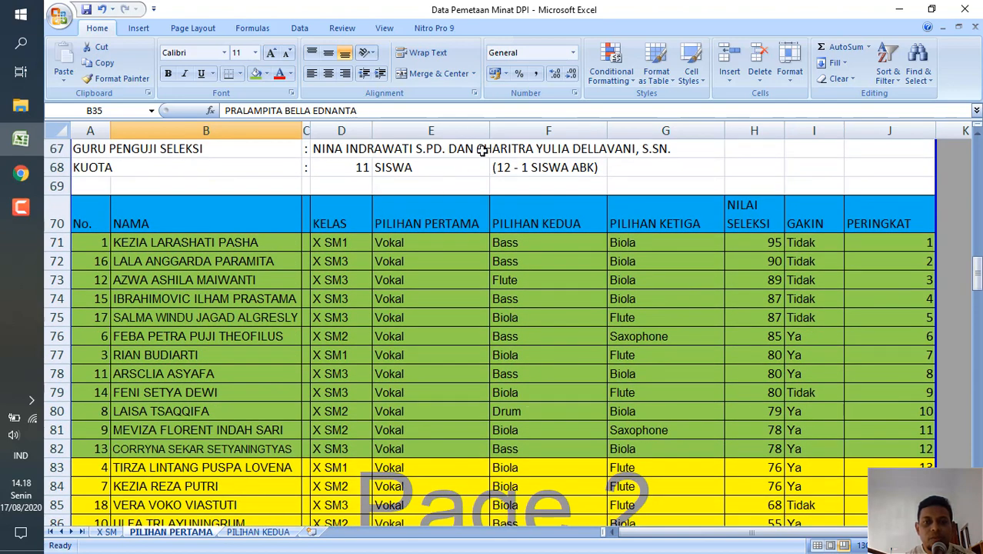
Check the GURU PENGUJI SELEKSI and KUOTA entries of the Vokal list against its green-marked rows.
{"action": "left_click", "coordinate": [315, 155]}
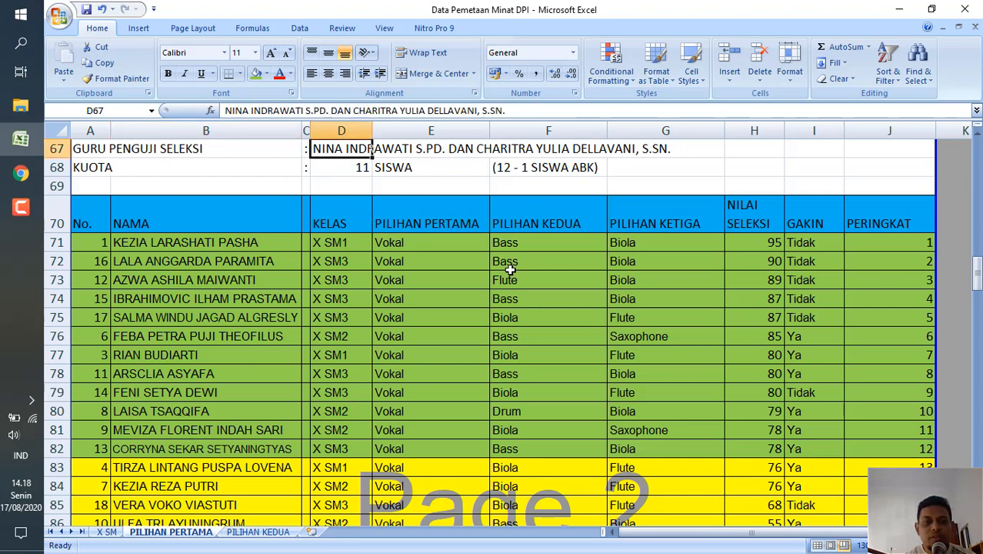
{"action": "left_click", "coordinate": [532, 328]}
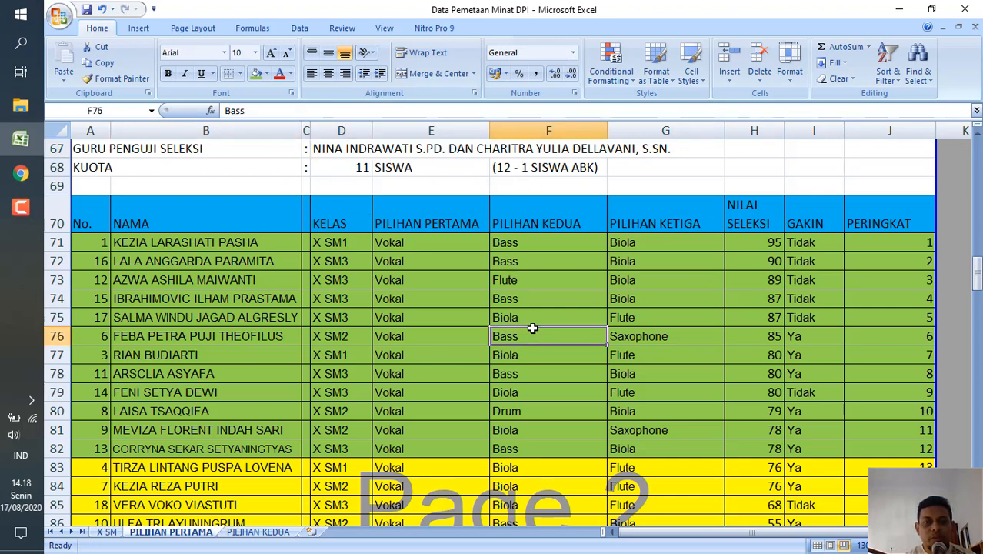
{"action": "scroll", "coordinate": [487, 329], "scroll_direction": "up", "scroll_amount": 2}
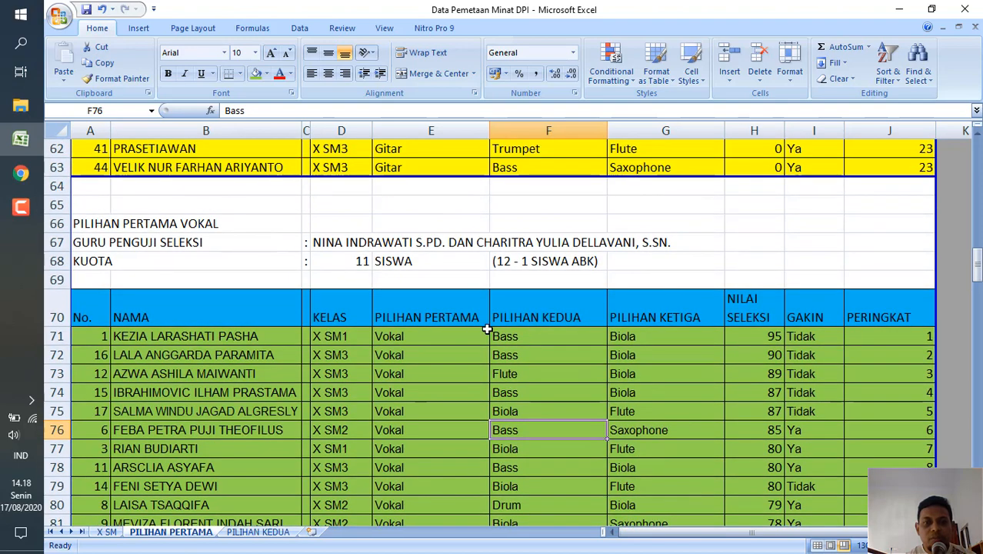
{"action": "left_click", "coordinate": [350, 260]}
{"action": "scroll", "coordinate": [556, 349], "scroll_direction": "down", "scroll_amount": 1}
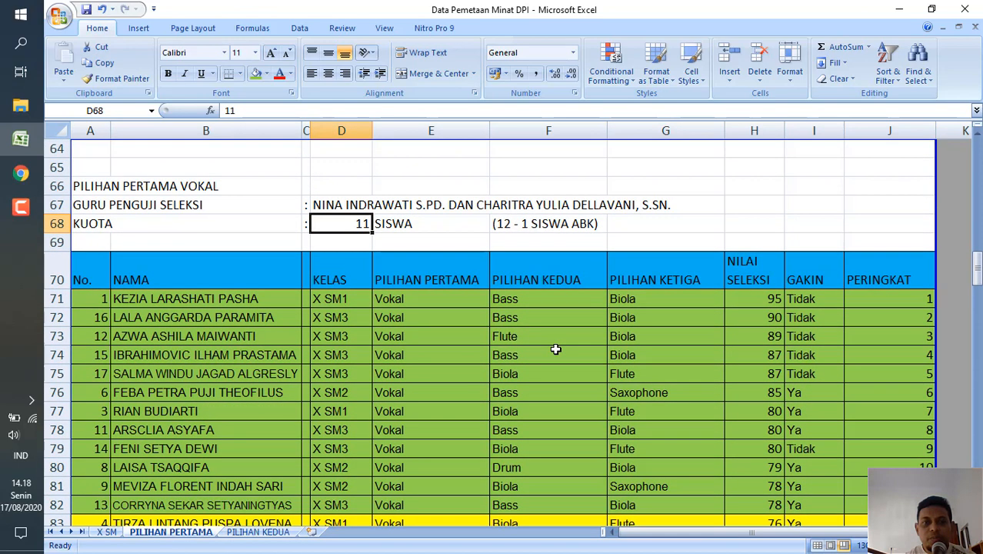
{"action": "scroll", "coordinate": [556, 350], "scroll_direction": "down", "scroll_amount": 1}
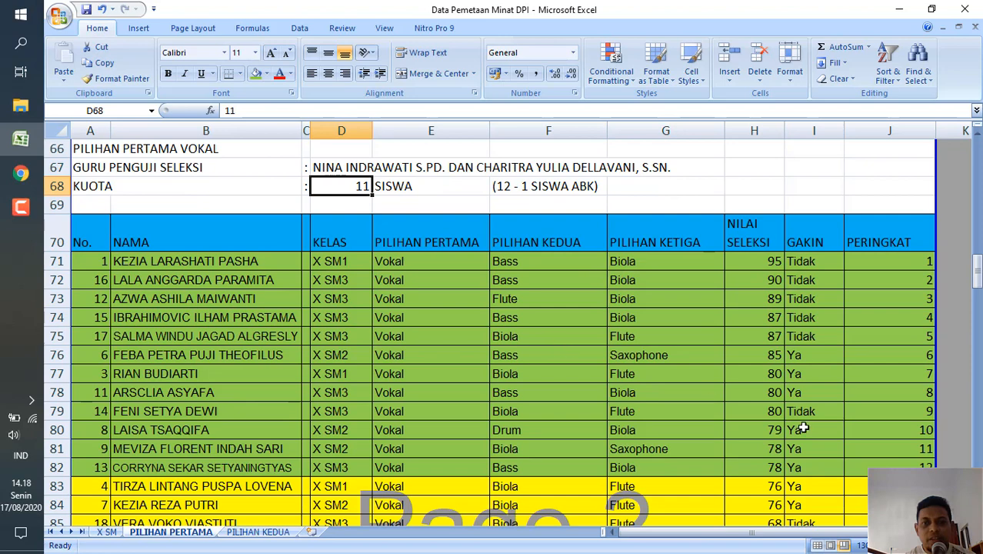
Check the PERINGKAT of the last green-marked Vokal student and compare the NILAI SELEKSI of the last two green rows.
{"action": "left_click", "coordinate": [894, 469]}
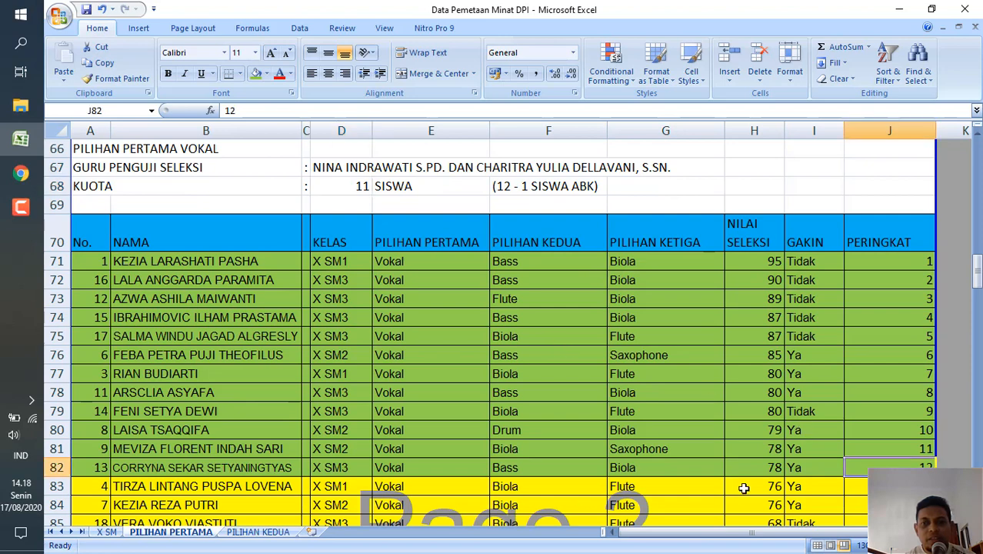
{"action": "left_click", "coordinate": [744, 446]}
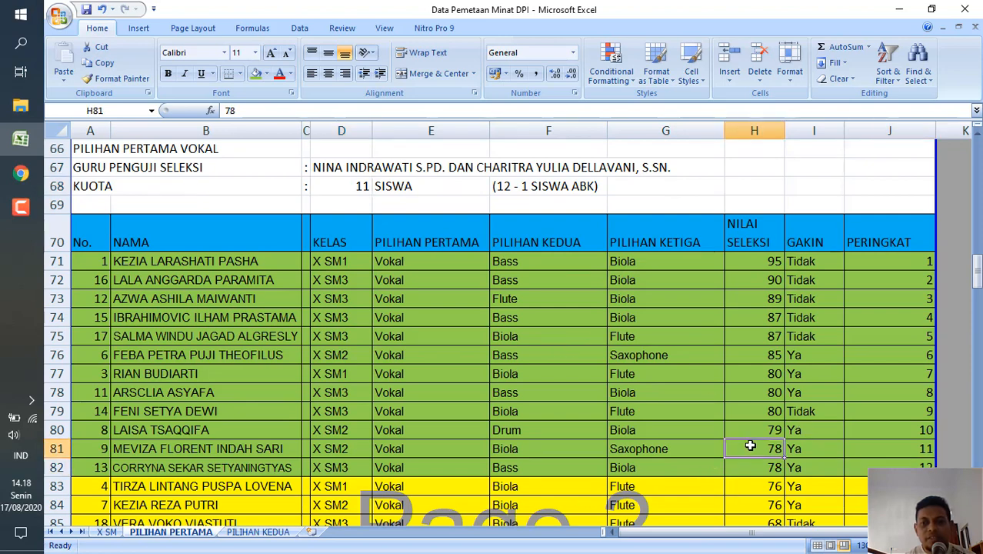
{"action": "left_click", "coordinate": [743, 467]}
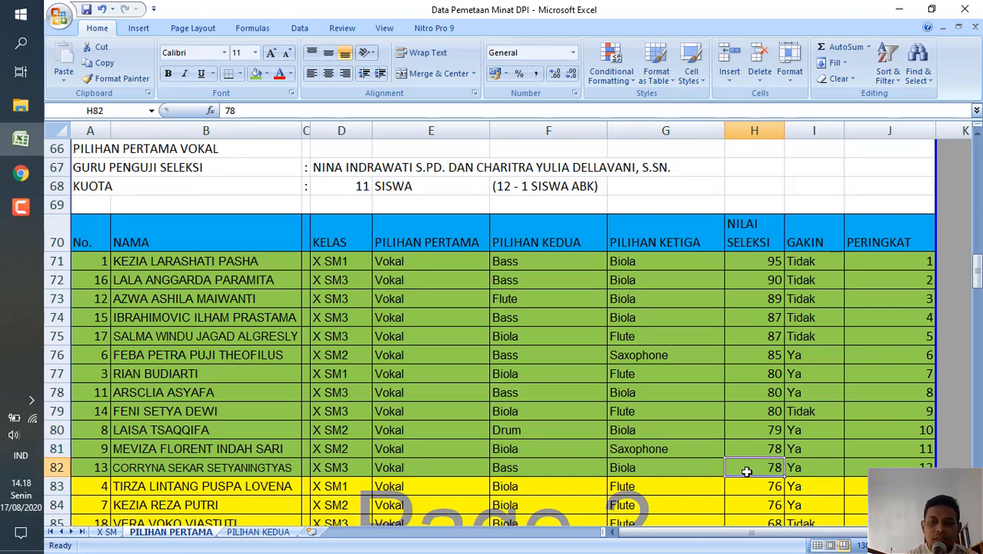
Compare the NILAI SELEKSI cells H81 and H82 of the Vokal list repeatedly, going back and forth between the two rows.
{"action": "left_click", "coordinate": [746, 450]}
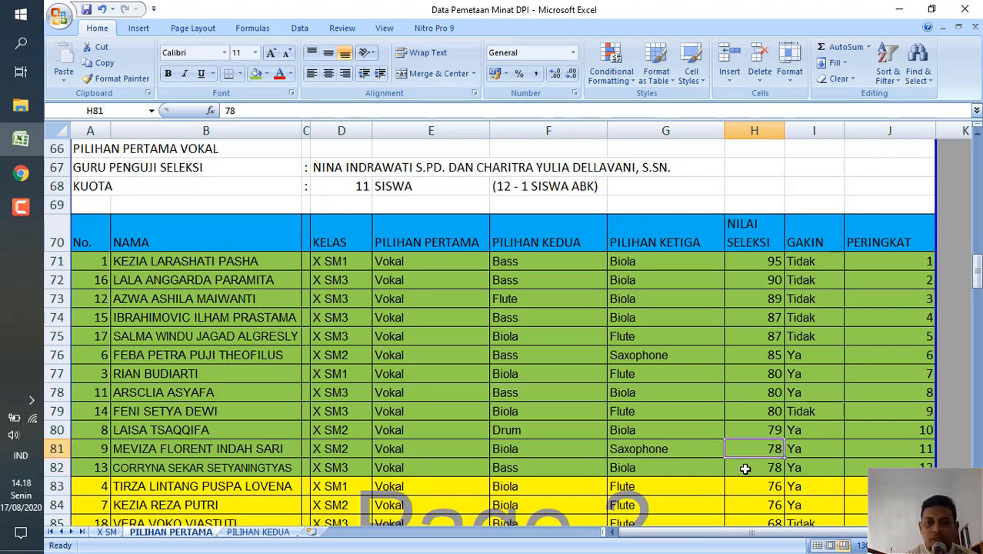
{"action": "left_click", "coordinate": [748, 472]}
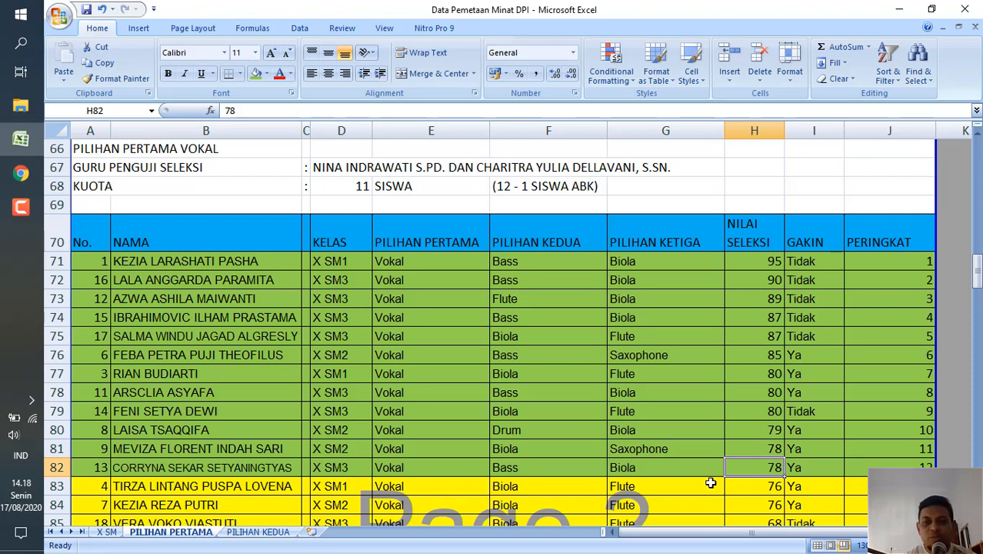
{"action": "left_click", "coordinate": [752, 451]}
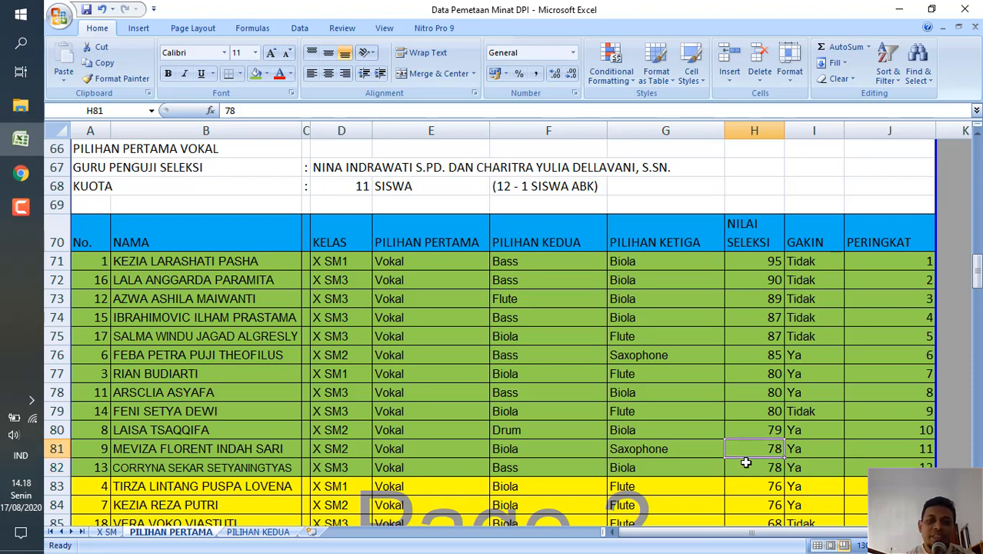
{"action": "left_click", "coordinate": [746, 470]}
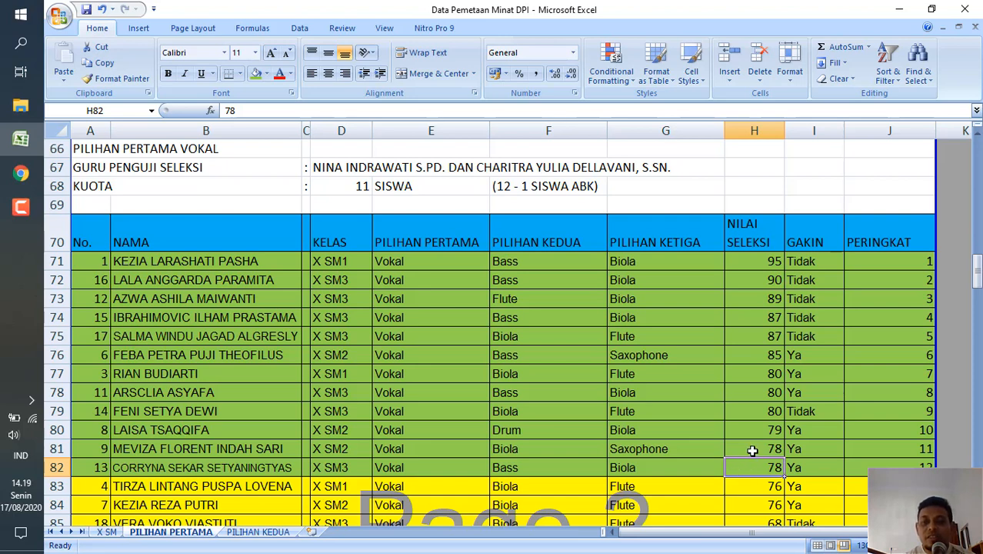
{"action": "left_click", "coordinate": [744, 450]}
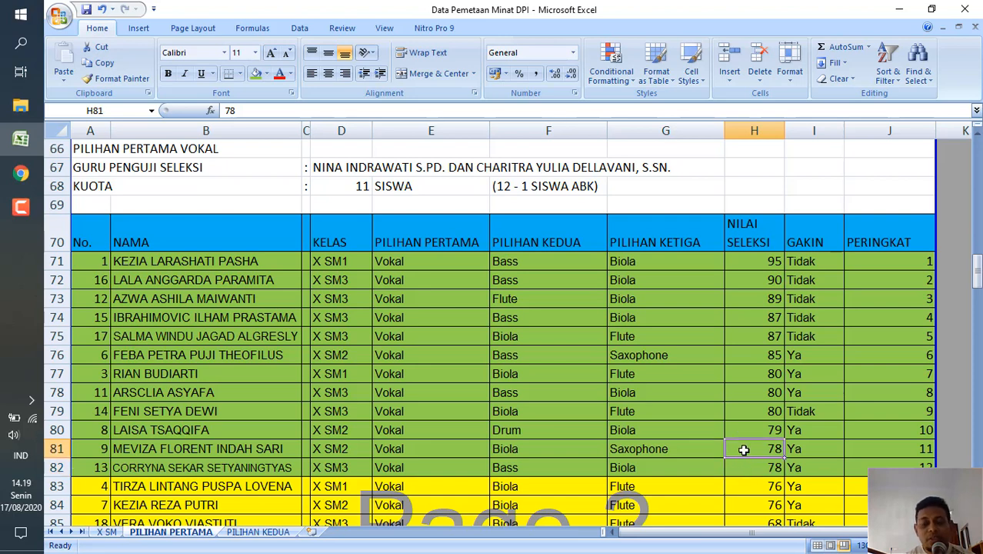
{"action": "left_click", "coordinate": [742, 465]}
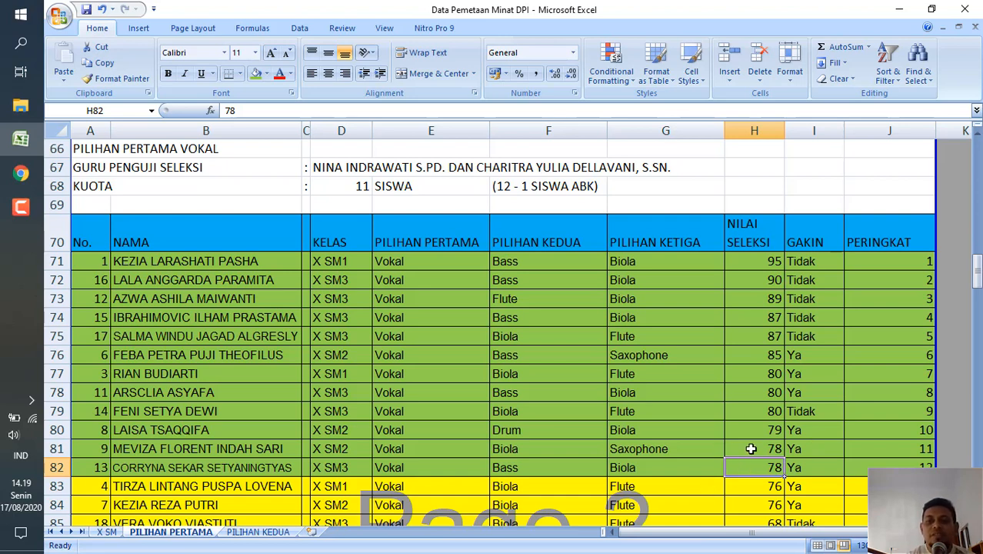
{"action": "left_click", "coordinate": [751, 448]}
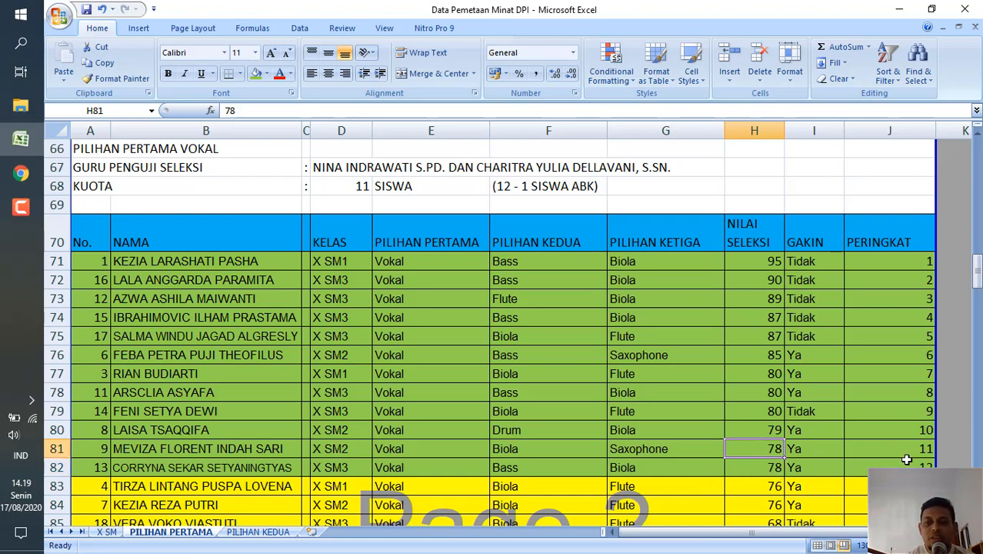
Compare the PERINGKAT and KELAS entries of the Vokal students in rows 81 and 82.
{"action": "left_click", "coordinate": [915, 448]}
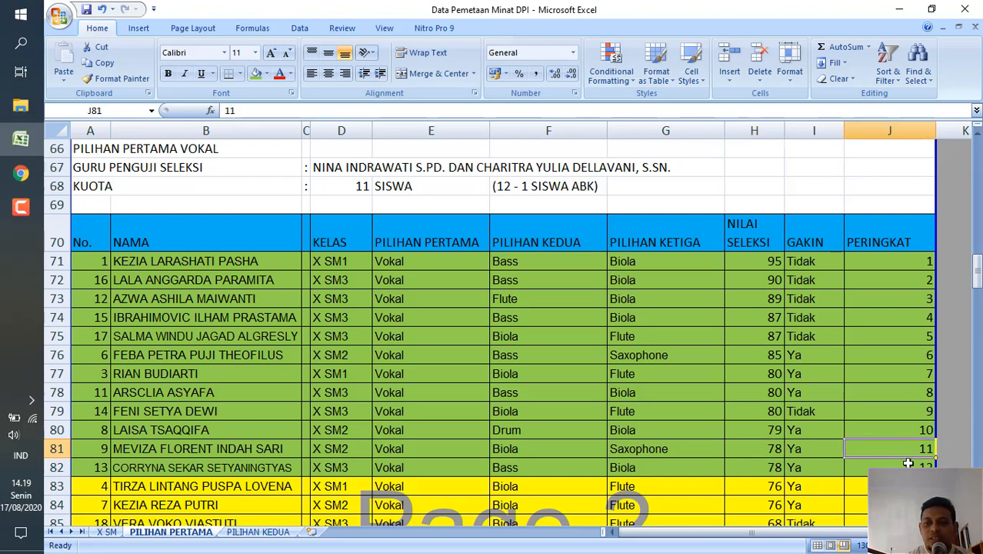
{"action": "left_click", "coordinate": [893, 486]}
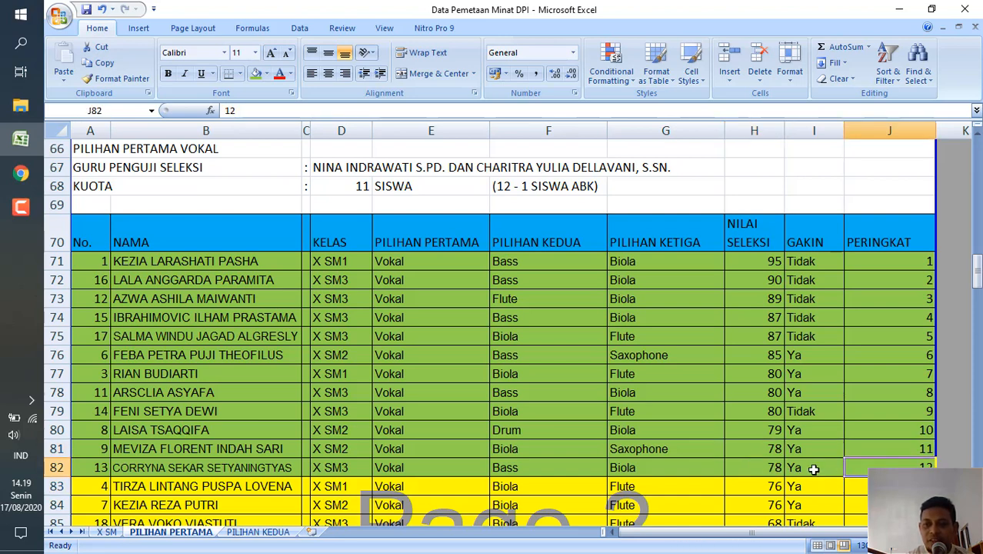
{"action": "left_click_drag", "start_coordinate": [721, 467], "coordinate": [382, 467]}
{"action": "left_click", "coordinate": [338, 469]}
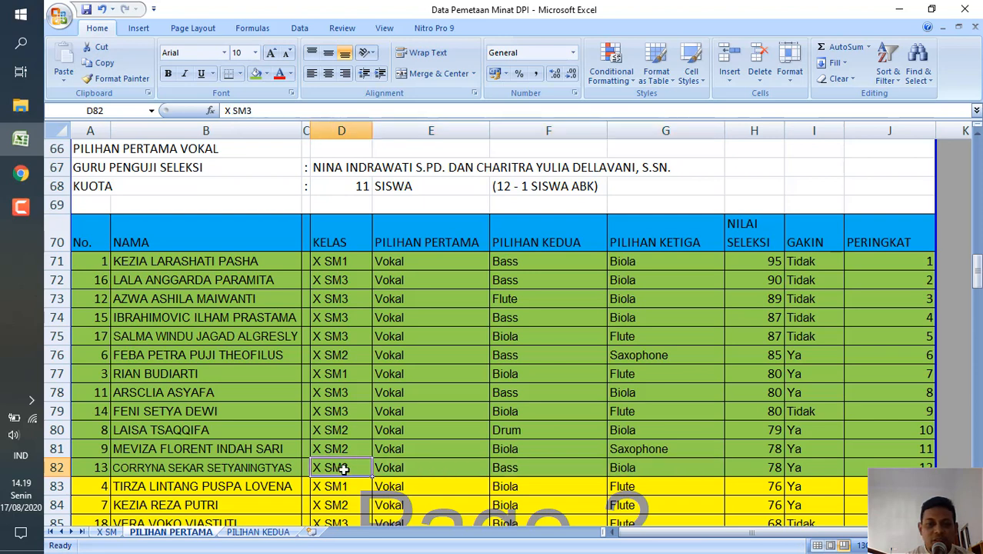
{"action": "left_click", "coordinate": [352, 447]}
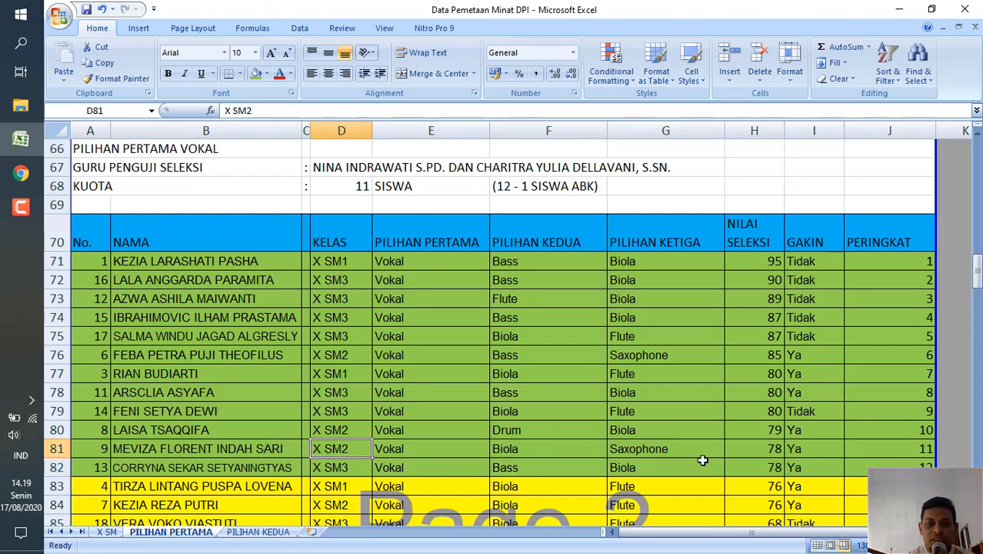
Compare the NILAI SELEKSI of the last green-marked Vokal row with the first yellow row and the KUOTA in D68.
{"action": "left_click", "coordinate": [741, 469]}
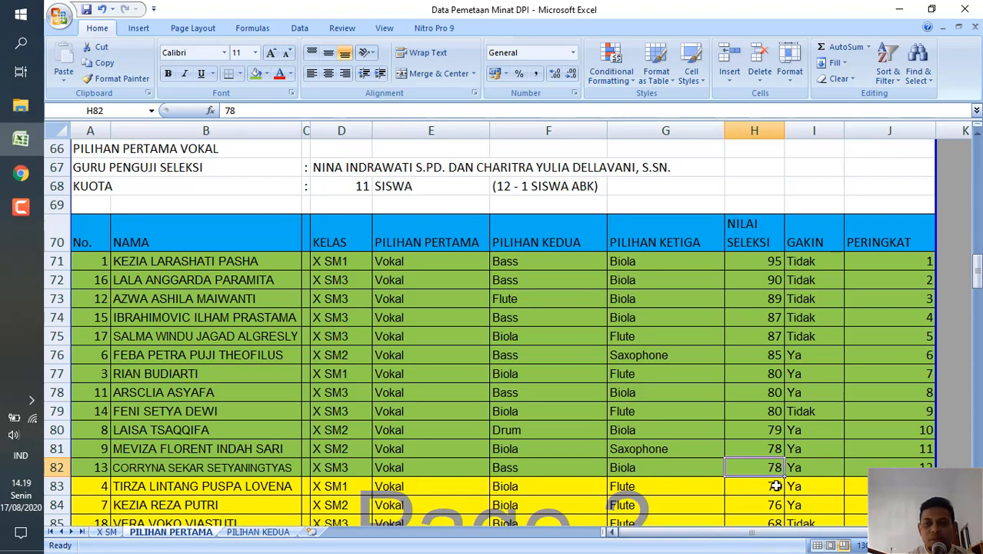
{"action": "left_click", "coordinate": [770, 489]}
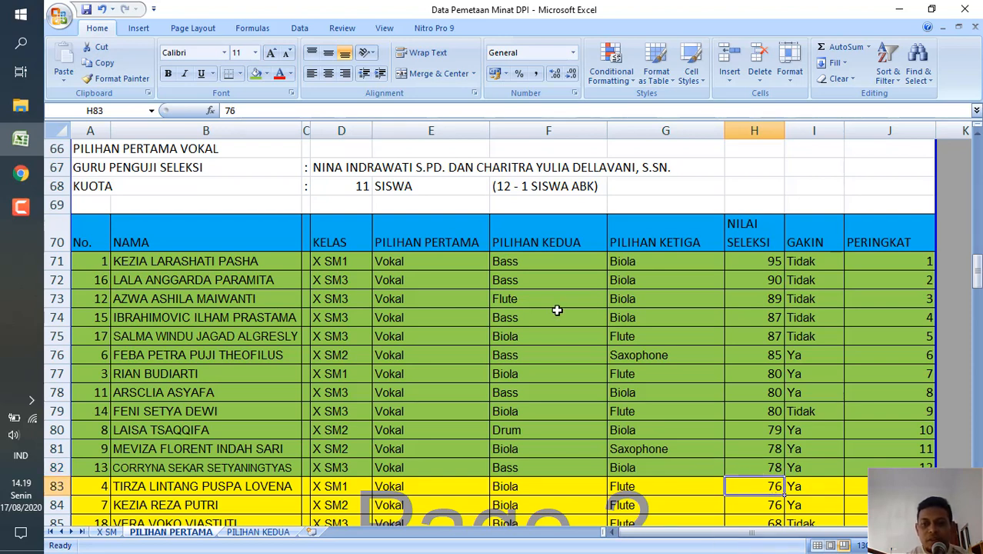
{"action": "left_click", "coordinate": [354, 187]}
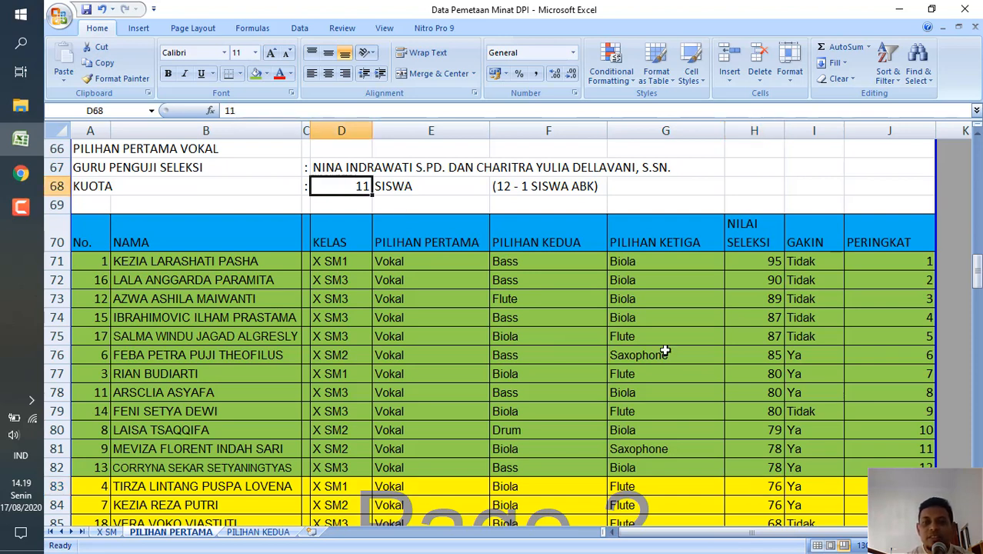
{"action": "left_click", "coordinate": [776, 473]}
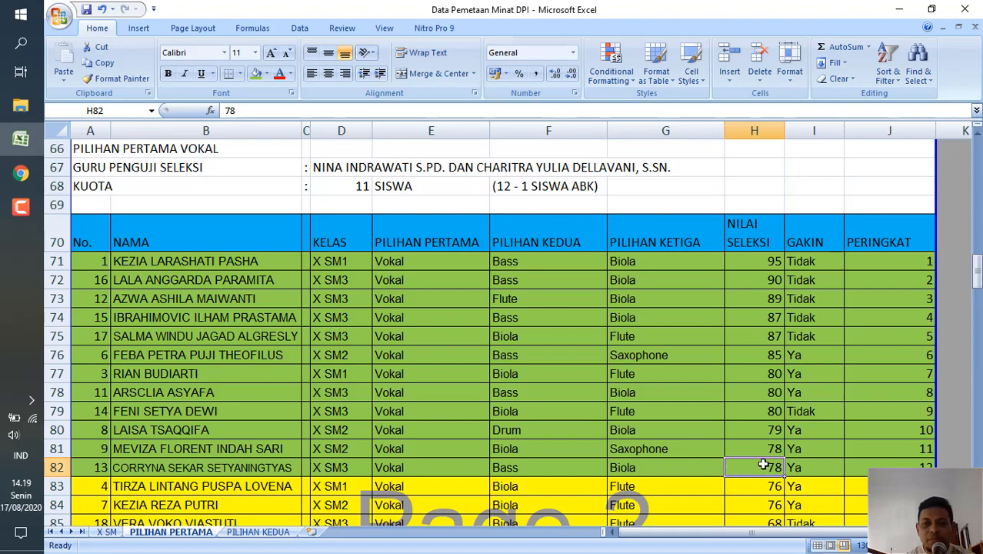
Look over the yellow-marked students of the Vokal list, from row 83 down to row 88.
{"action": "scroll", "coordinate": [762, 465], "scroll_direction": "down", "scroll_amount": 3}
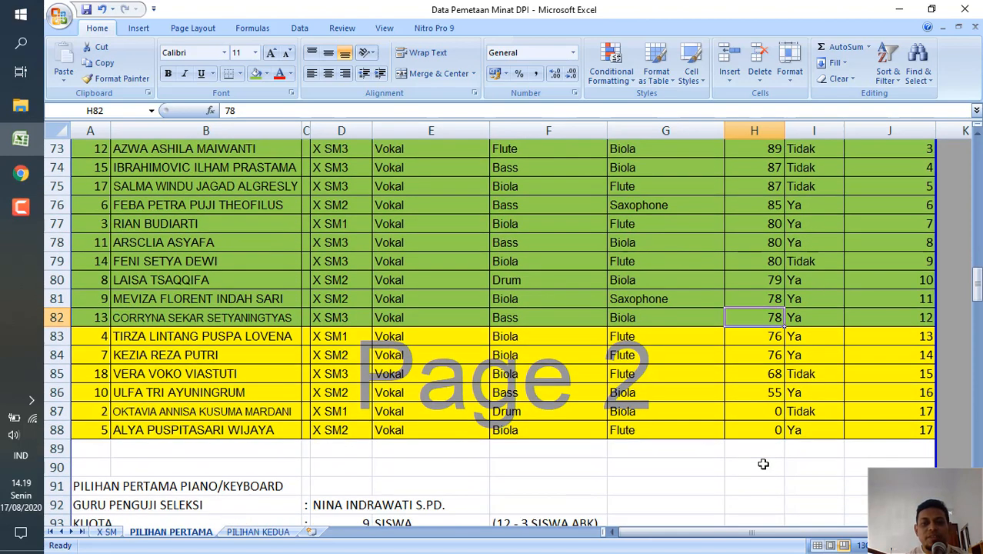
{"action": "left_click", "coordinate": [241, 336]}
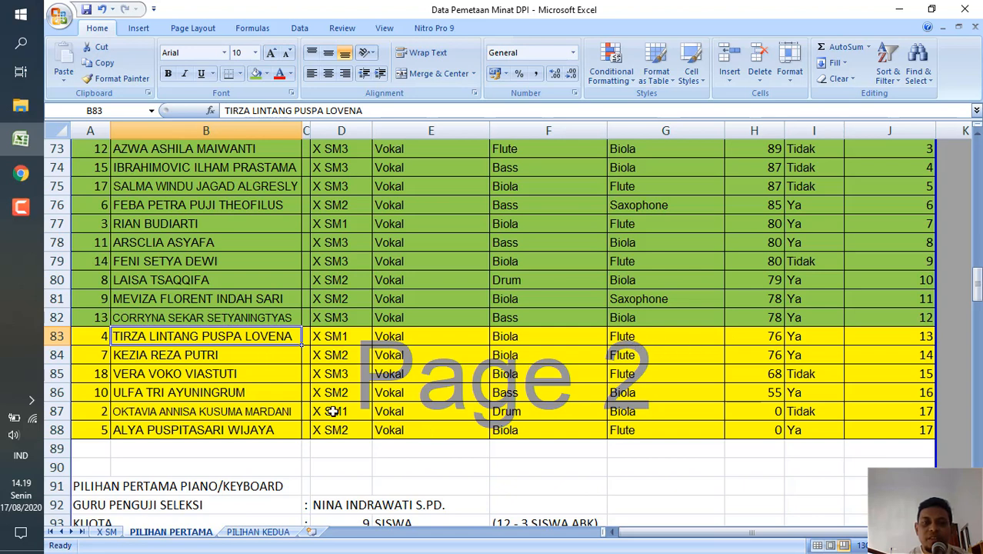
{"action": "left_click", "coordinate": [307, 435]}
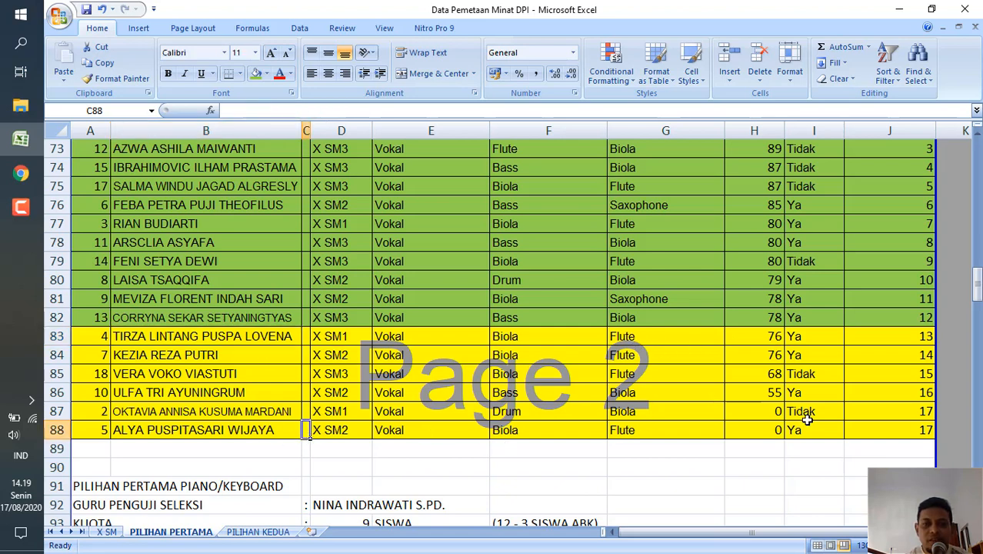
{"action": "left_click", "coordinate": [746, 444]}
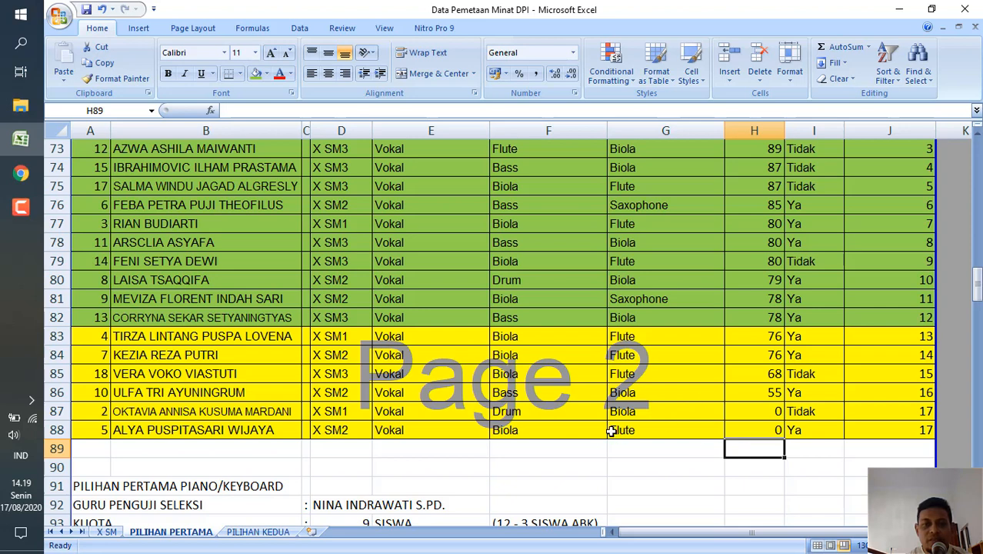
Check the PERINGKAT and NILAI SELEKSI of the first and the last two yellow-marked Vokal students.
{"action": "left_click", "coordinate": [881, 335]}
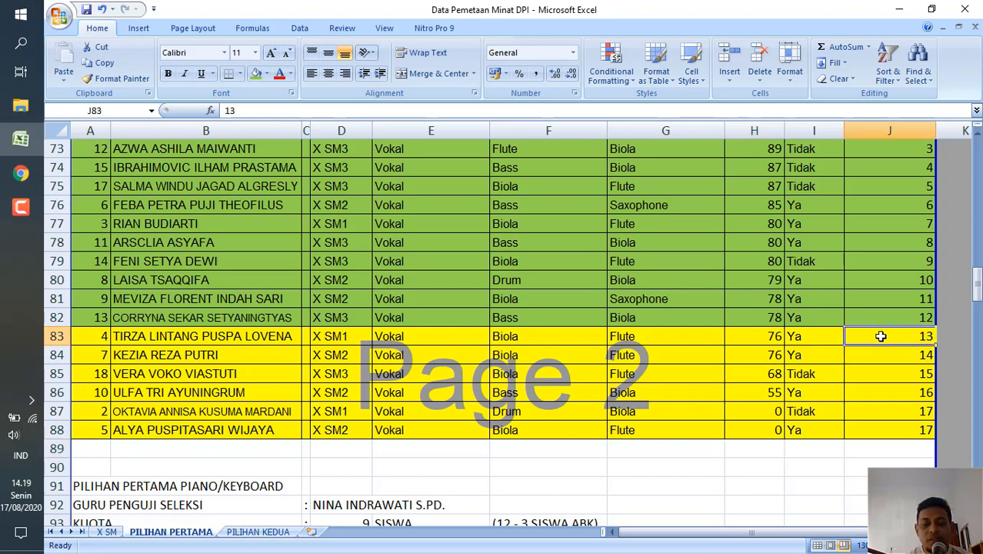
{"action": "left_click", "coordinate": [748, 342]}
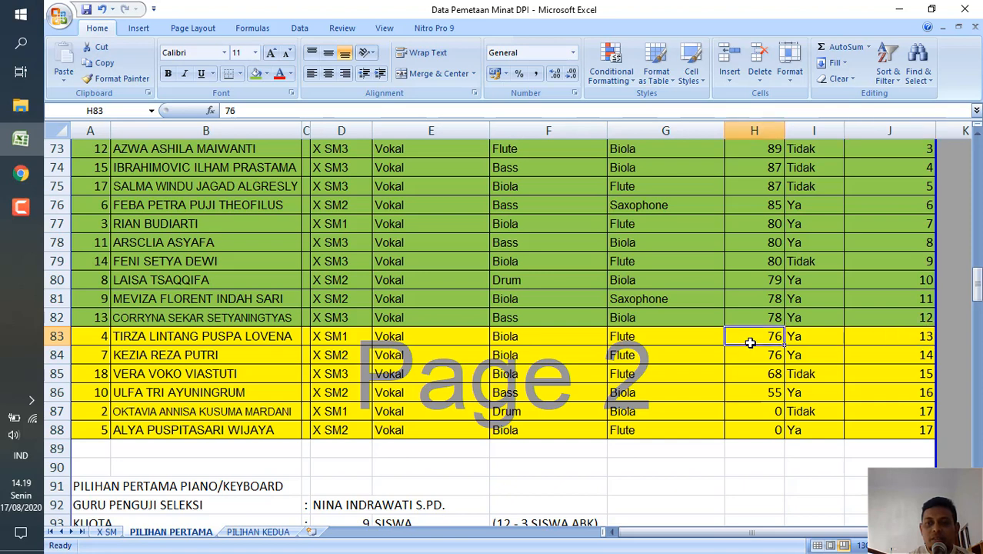
{"action": "left_click", "coordinate": [888, 338]}
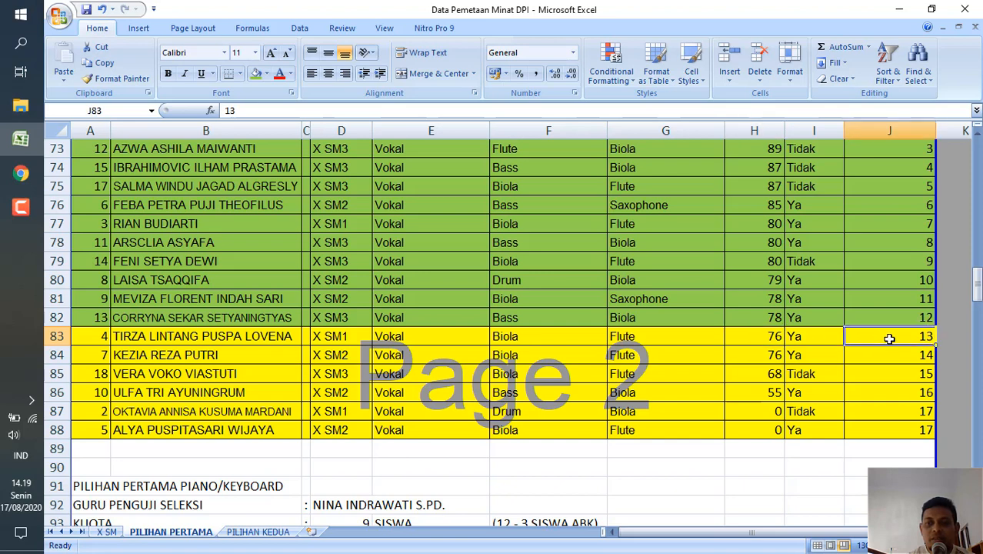
{"action": "left_click", "coordinate": [881, 433]}
{"action": "left_click", "coordinate": [862, 413]}
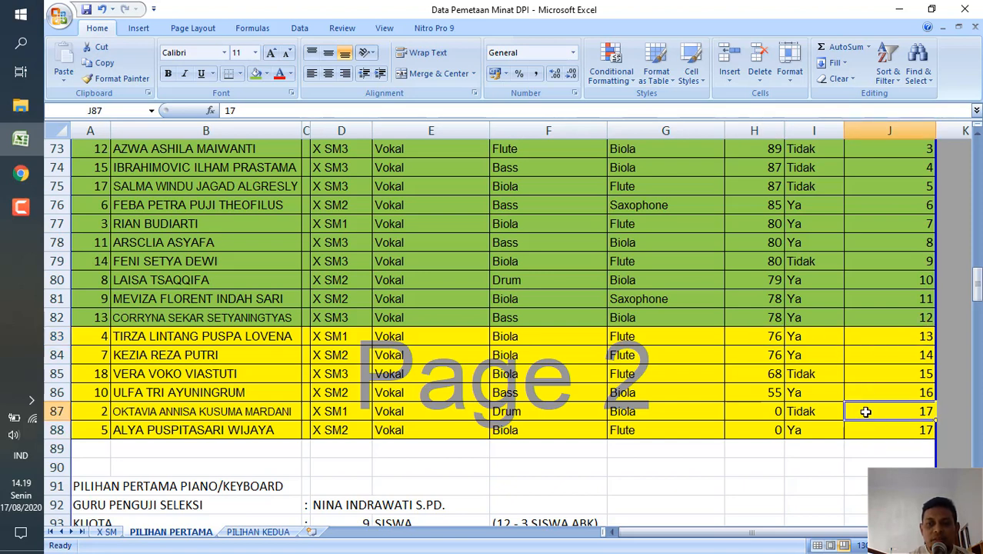
{"action": "left_click", "coordinate": [762, 415]}
{"action": "left_click", "coordinate": [764, 432]}
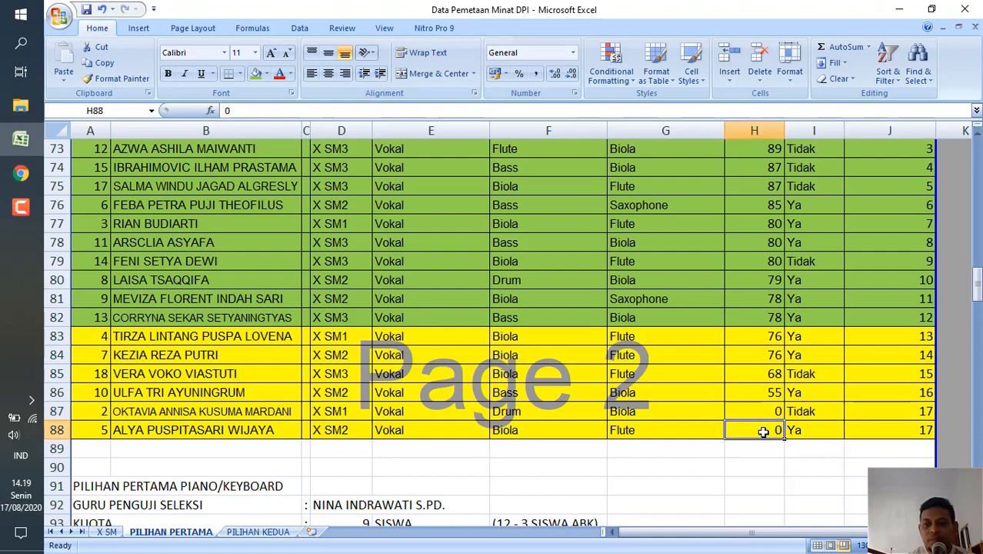
Go back to the Gitar/Bass list and examine the zero NILAI SELEKSI entries and their PERINGKAT from row 41 to row 63.
{"action": "scroll", "coordinate": [763, 433], "scroll_direction": "up", "scroll_amount": 9}
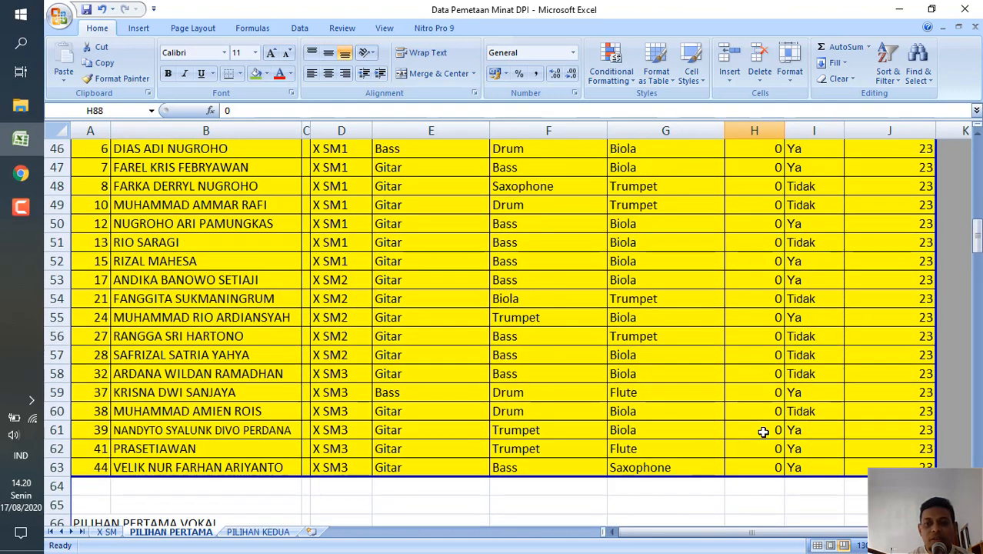
{"action": "scroll", "coordinate": [783, 337], "scroll_direction": "up", "scroll_amount": 3}
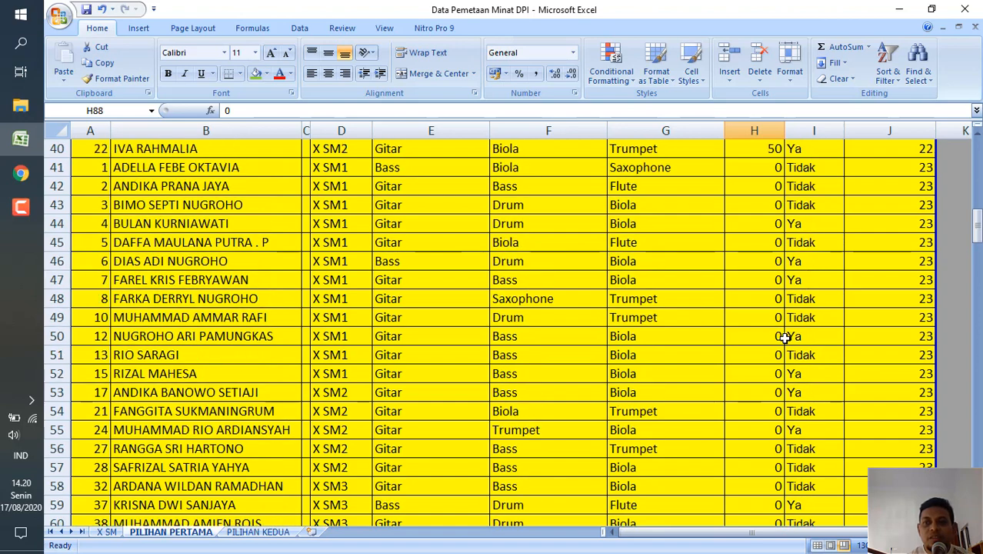
{"action": "left_click", "coordinate": [754, 204]}
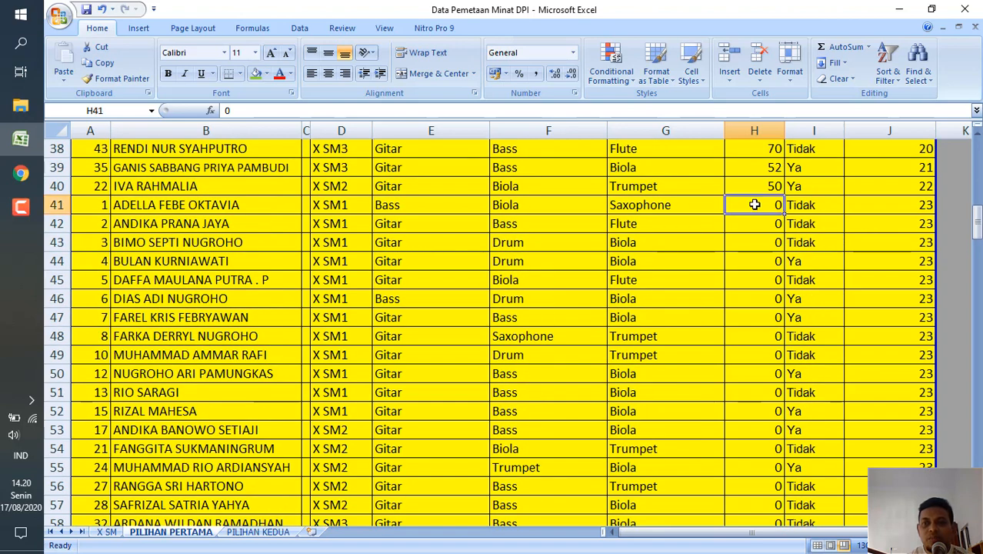
{"action": "left_click", "coordinate": [893, 210]}
{"action": "scroll", "coordinate": [893, 210], "scroll_direction": "down", "scroll_amount": 4}
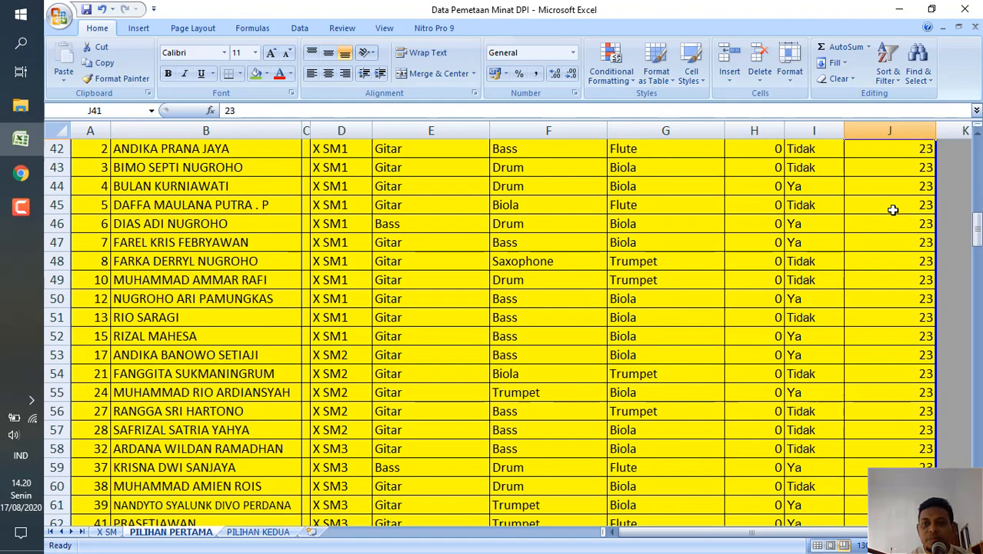
{"action": "left_click", "coordinate": [754, 377]}
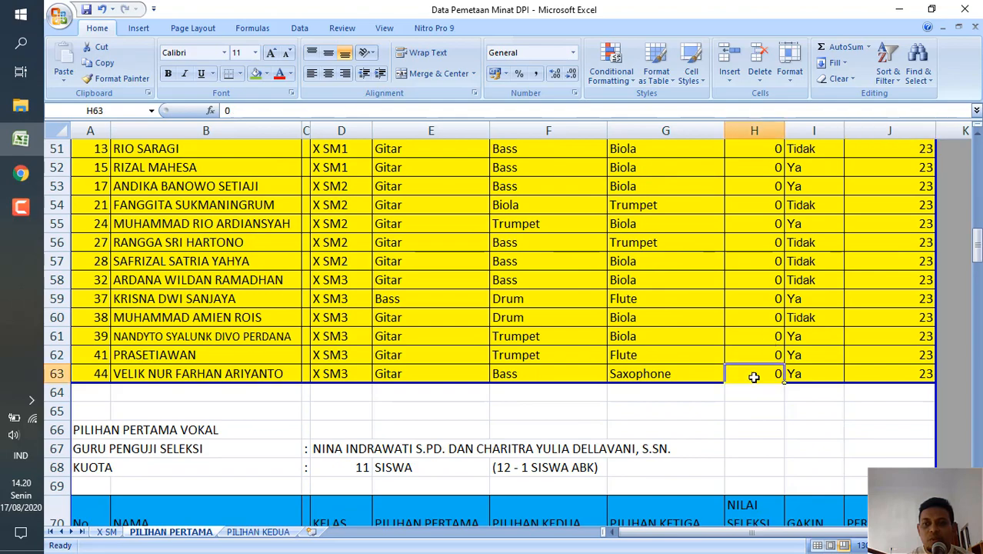
Move on to the PILIHAN PERTAMA PIANO/KEYBOARD list and check the top PERINGKAT and the NILAI SELEKSI of its green and yellow rows.
{"action": "scroll", "coordinate": [701, 414], "scroll_direction": "down", "scroll_amount": 9}
{"action": "scroll", "coordinate": [701, 415], "scroll_direction": "down", "scroll_amount": 4}
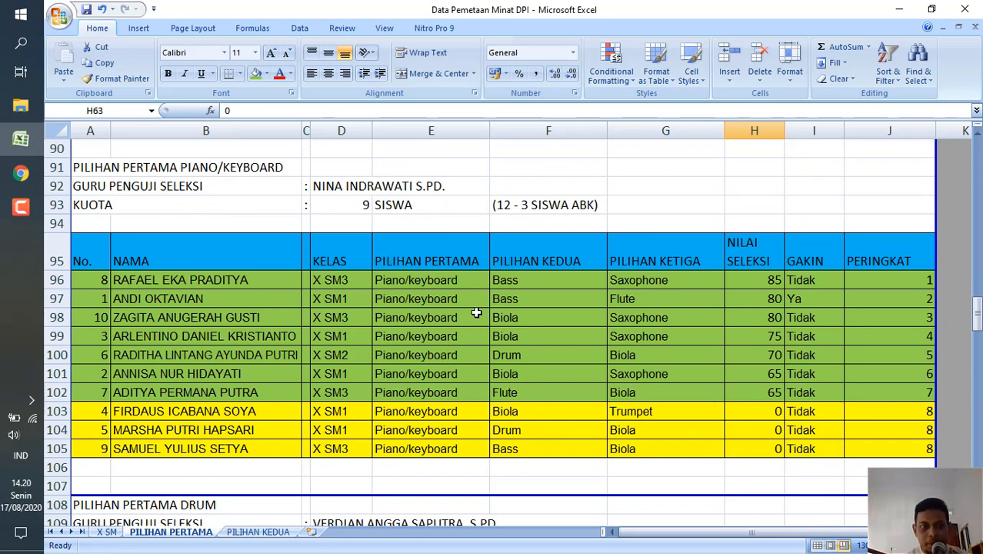
{"action": "left_click", "coordinate": [894, 282]}
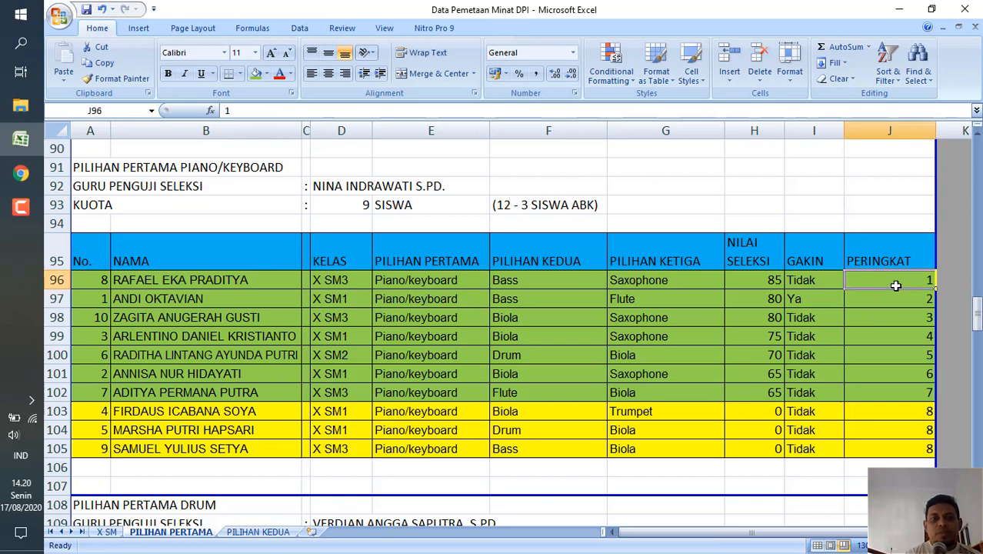
{"action": "left_click", "coordinate": [779, 299]}
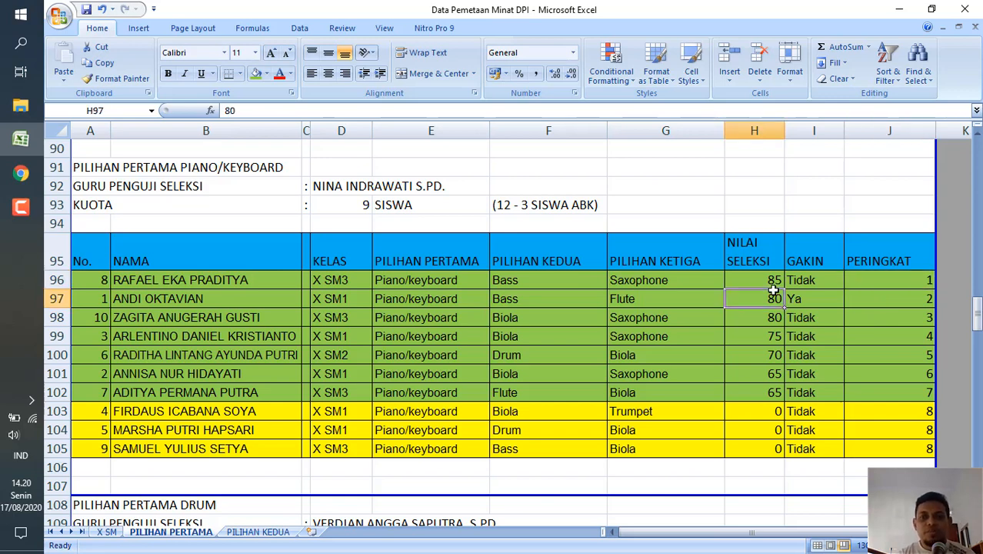
{"action": "left_click", "coordinate": [773, 394]}
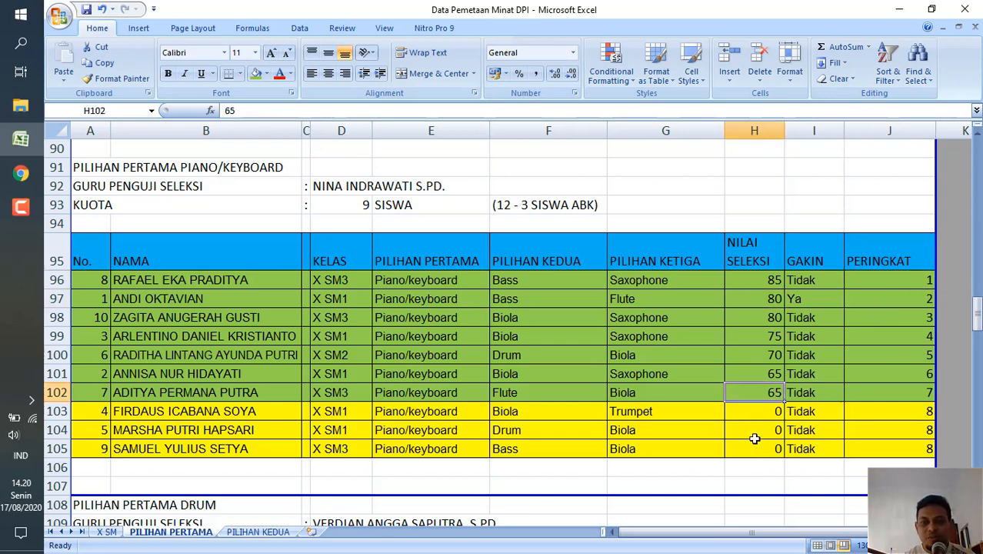
{"action": "left_click", "coordinate": [760, 416]}
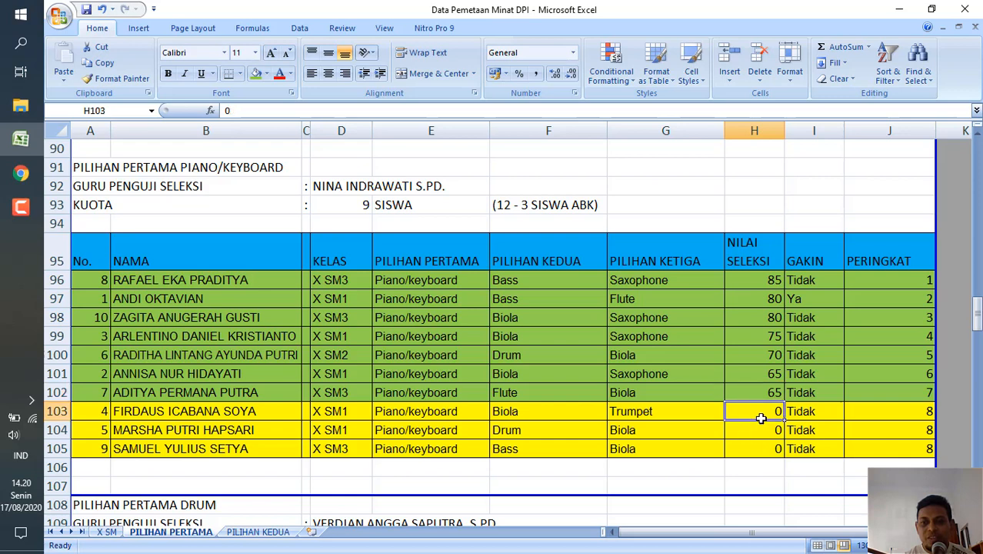
{"action": "left_click", "coordinate": [760, 437]}
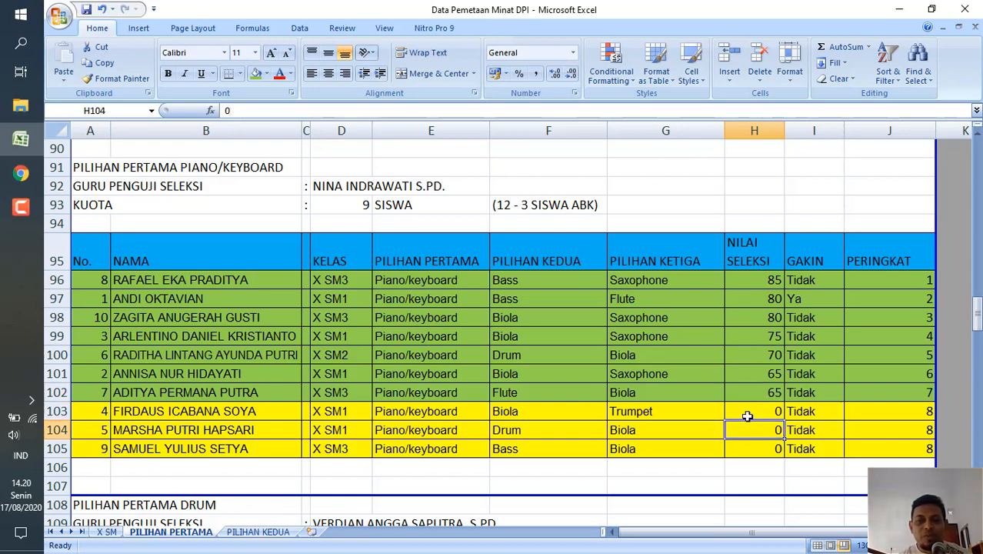
Switch to the Screen Mirror page in Chrome and check the names entered in the Piano draw list.
{"action": "left_click", "coordinate": [747, 416]}
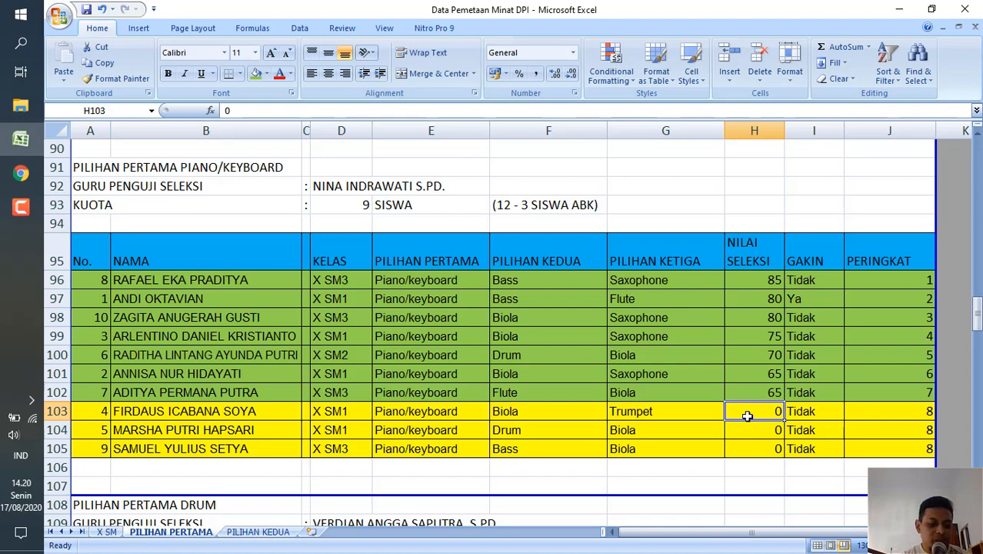
{"action": "left_click", "coordinate": [898, 11]}
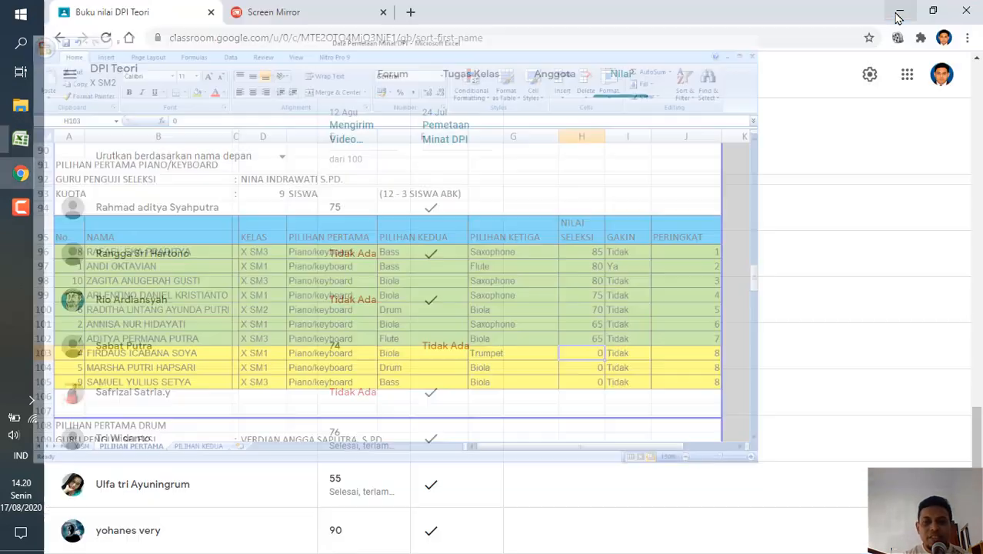
{"action": "left_click", "coordinate": [314, 22]}
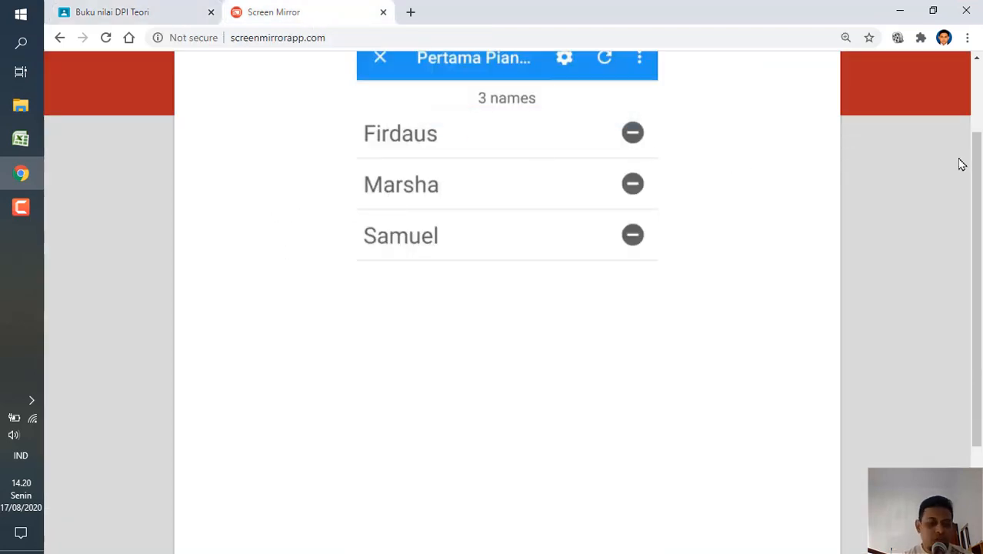
{"action": "left_click_drag", "start_coordinate": [978, 176], "coordinate": [979, 136]}
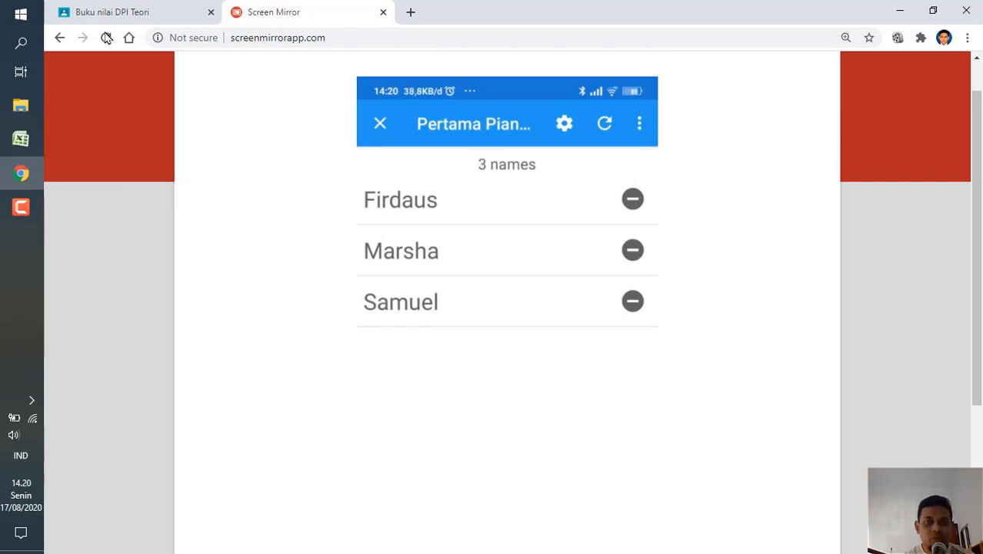
Look over the whole mirrored phone screen with the Piano draw list, including a full-screen view.
{"action": "left_click", "coordinate": [116, 13]}
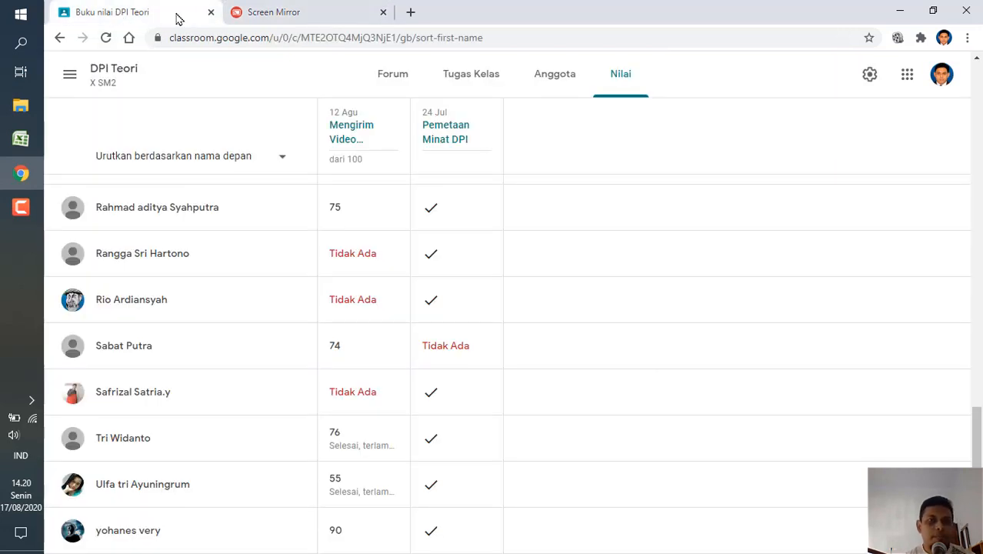
{"action": "left_click", "coordinate": [281, 17]}
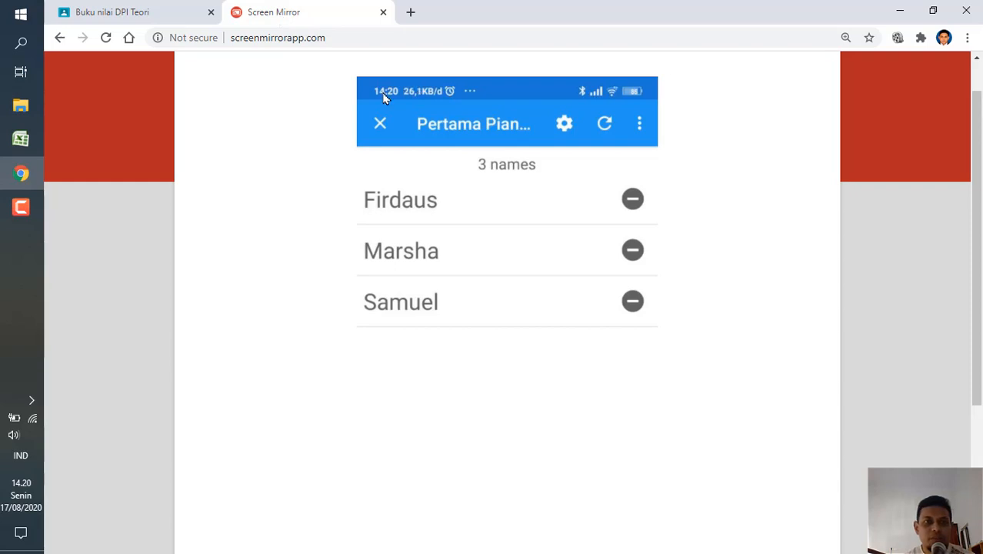
{"action": "scroll", "coordinate": [739, 280], "scroll_direction": "down", "scroll_amount": 1}
{"action": "scroll", "coordinate": [739, 280], "scroll_direction": "down", "scroll_amount": 4}
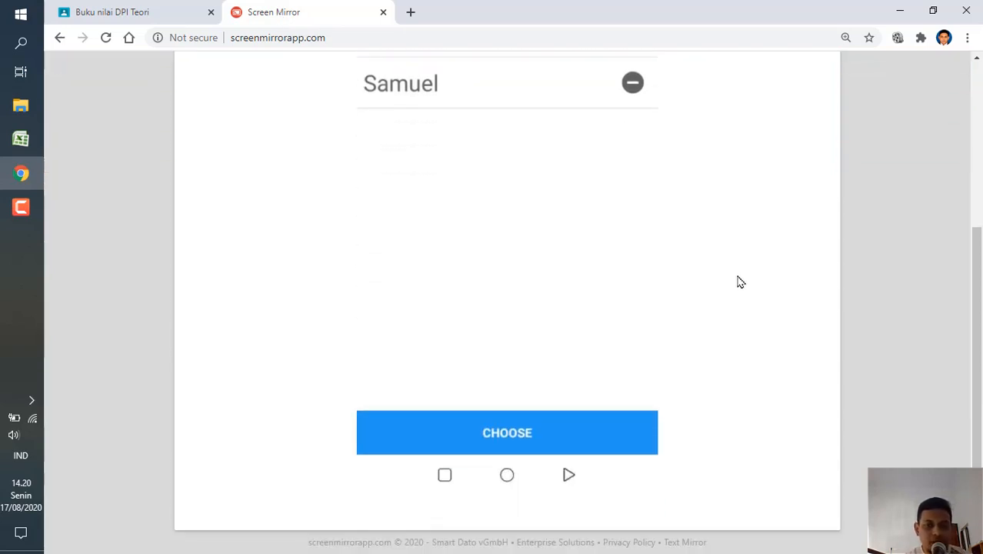
{"action": "scroll", "coordinate": [739, 280], "scroll_direction": "up", "scroll_amount": 6}
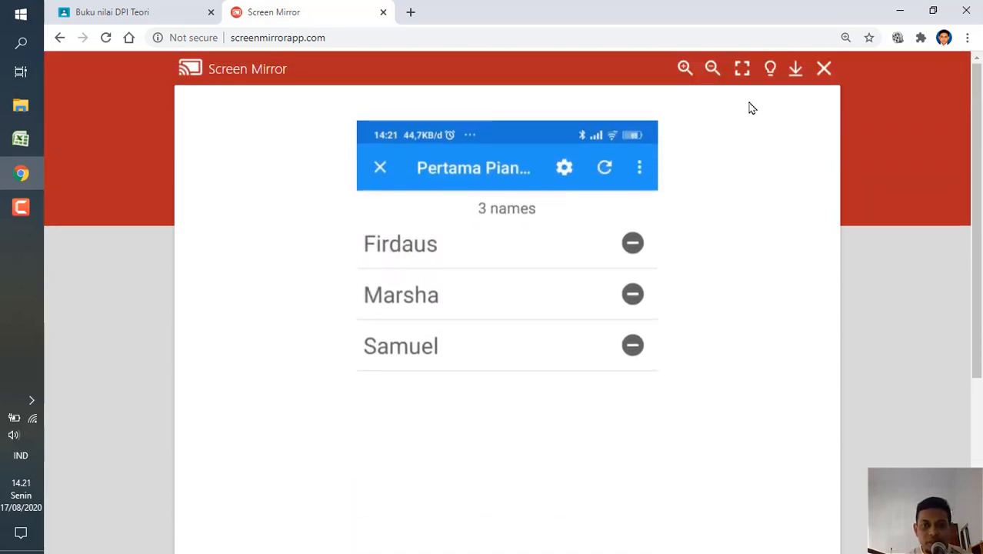
{"action": "left_click", "coordinate": [741, 71]}
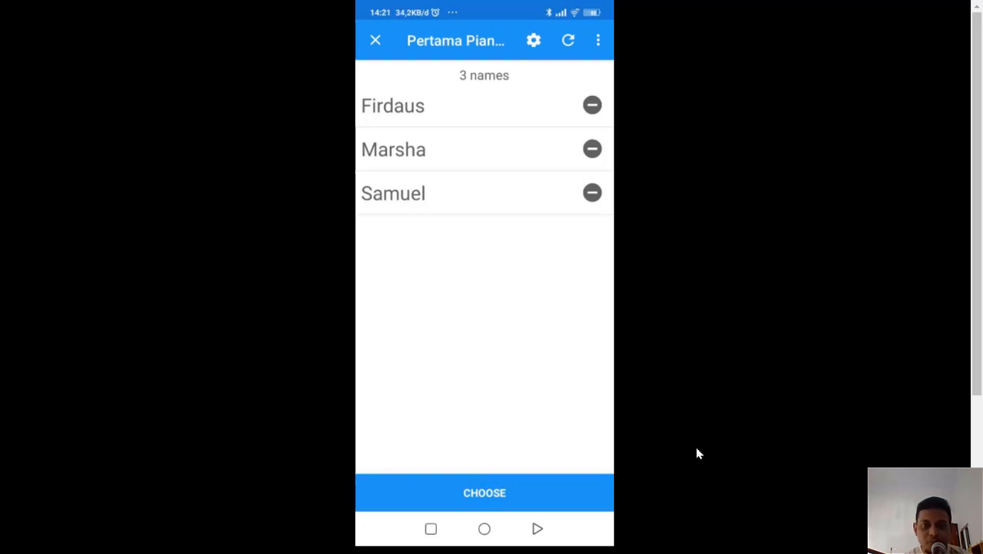
{"action": "key", "text": "Escape"}
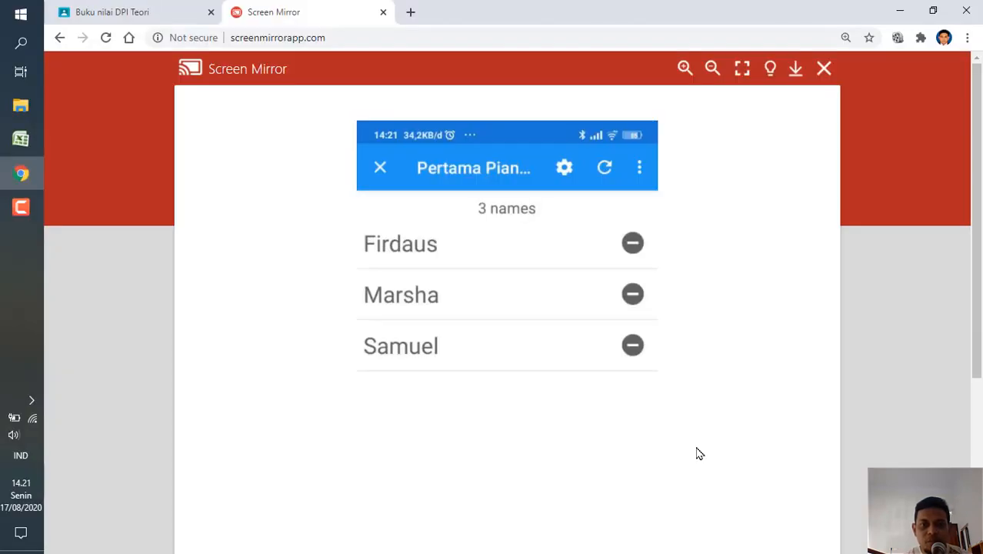
Return to Excel and compare the Piano/Keyboard KUOTA with the PERINGKAT of the last green row and the yellow rows.
{"action": "left_click", "coordinate": [21, 139]}
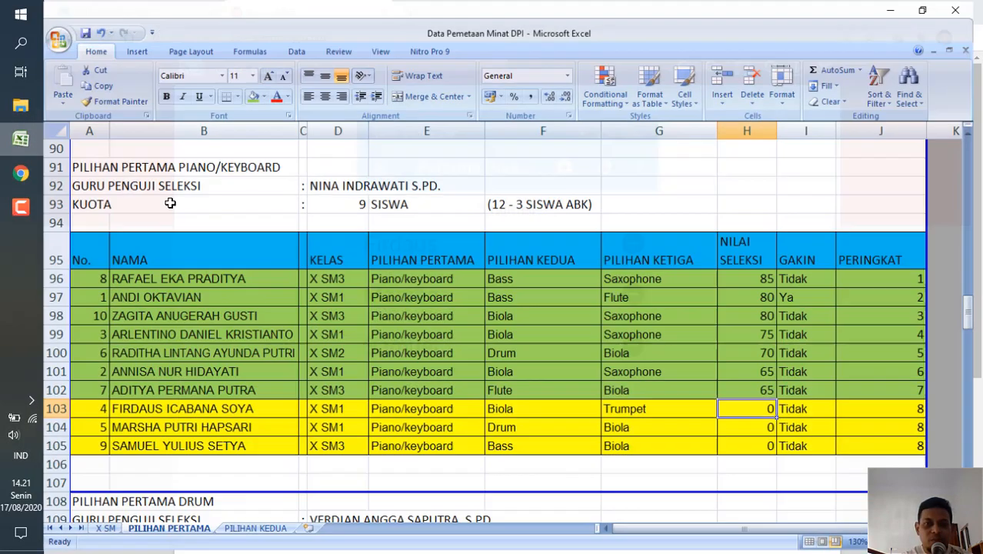
{"action": "left_click", "coordinate": [906, 389]}
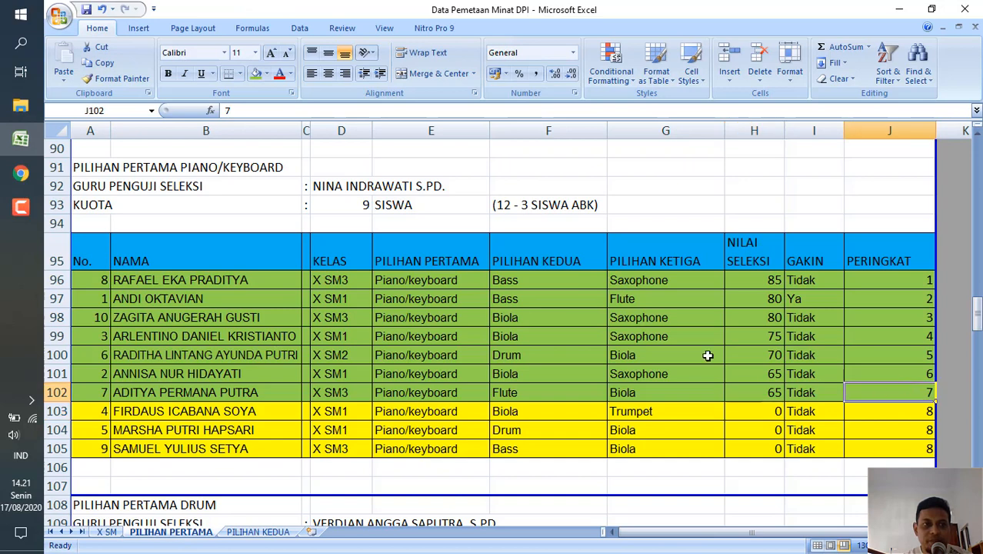
{"action": "left_click", "coordinate": [345, 204]}
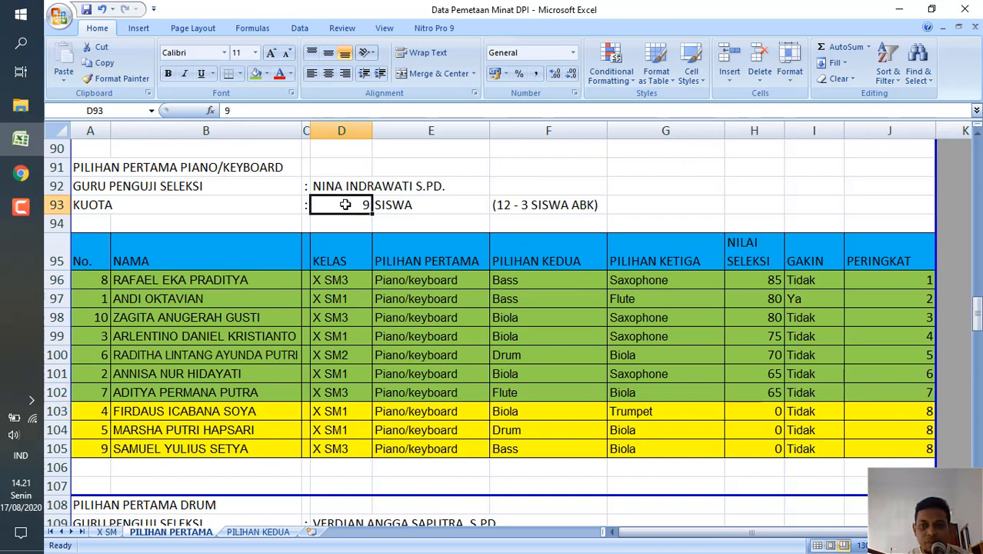
{"action": "left_click", "coordinate": [891, 412]}
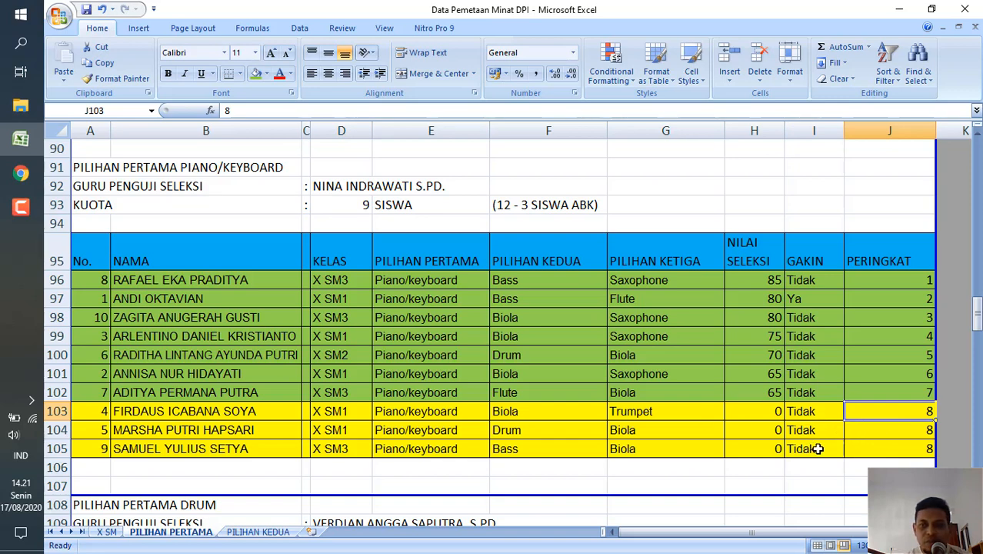
{"action": "left_click", "coordinate": [892, 447]}
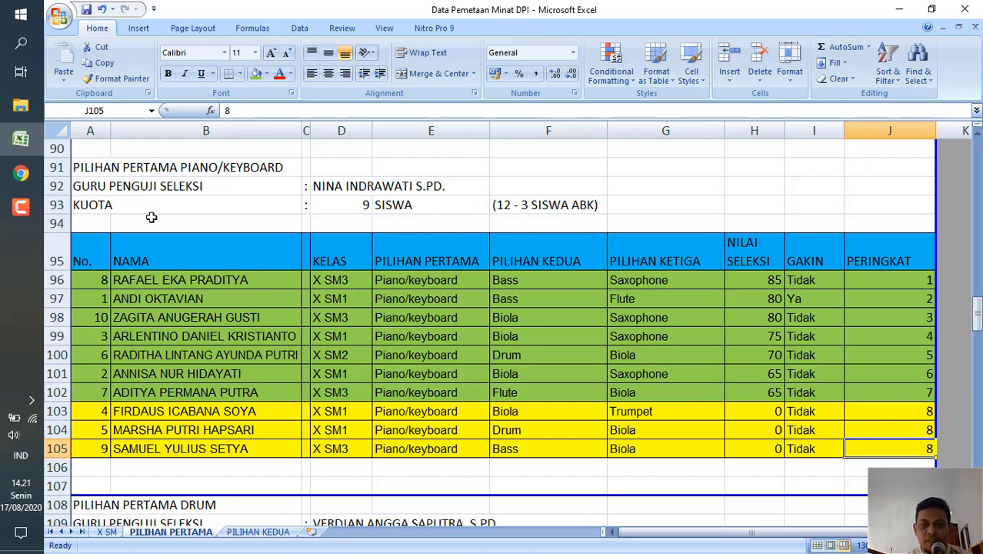
{"action": "left_click", "coordinate": [21, 207]}
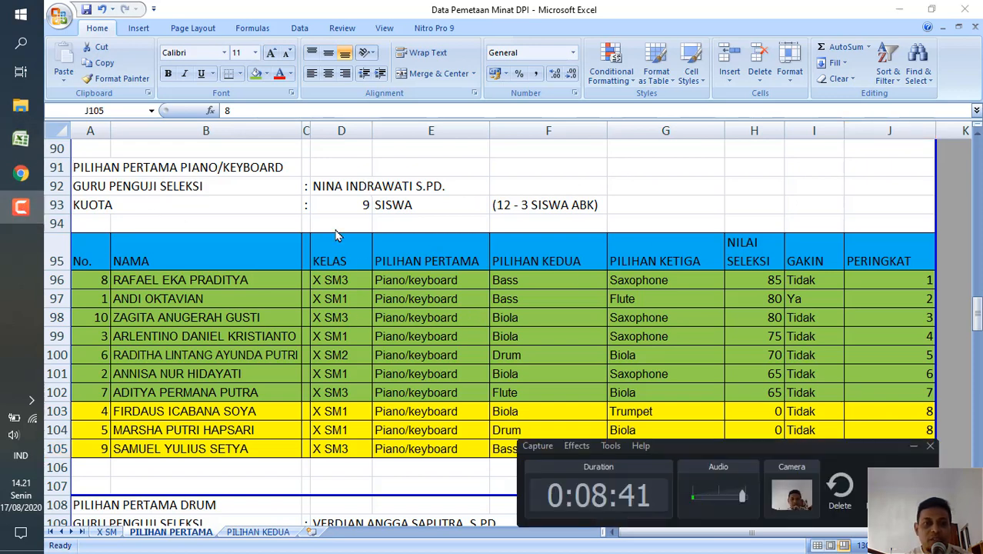
{"action": "left_click", "coordinate": [21, 206]}
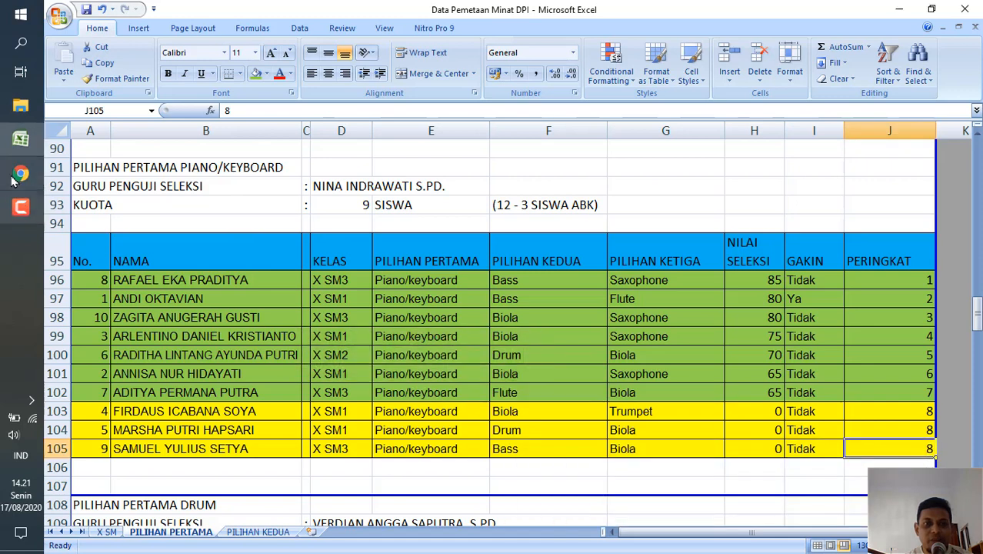
Switch to the Screen Mirror page in Chrome and follow the first Piano draw in full screen.
{"action": "left_click", "coordinate": [21, 173]}
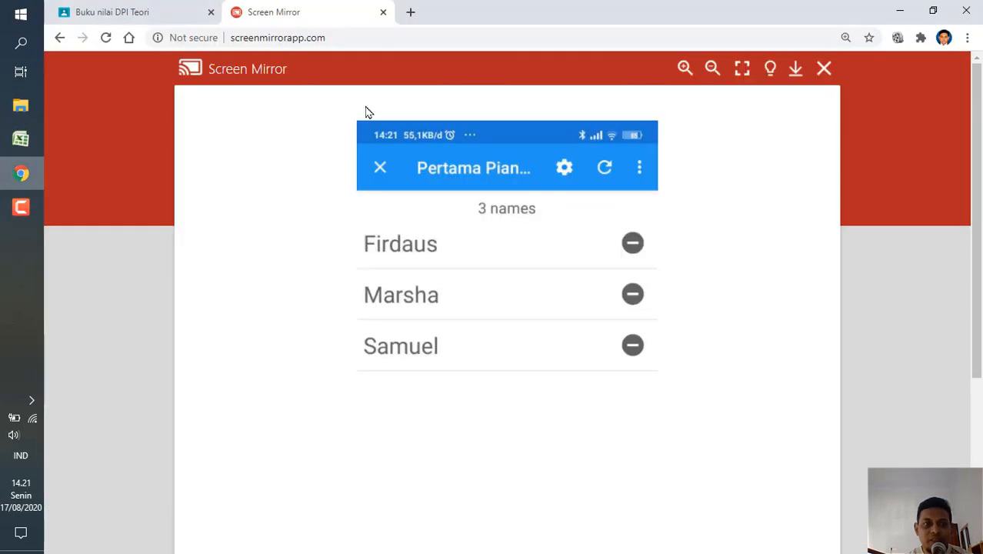
{"action": "left_click", "coordinate": [743, 73]}
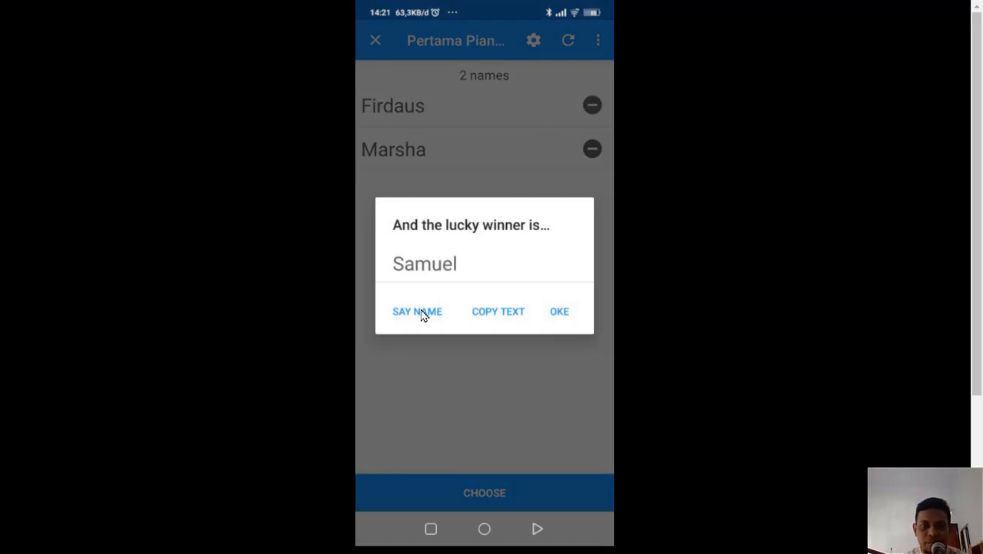
{"action": "left_click", "coordinate": [421, 316]}
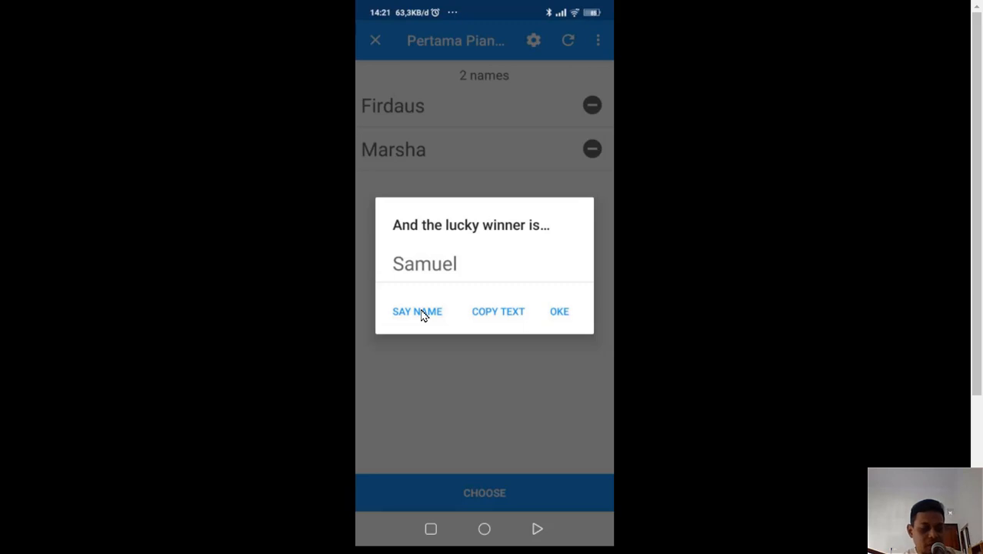
{"action": "left_click", "coordinate": [421, 315]}
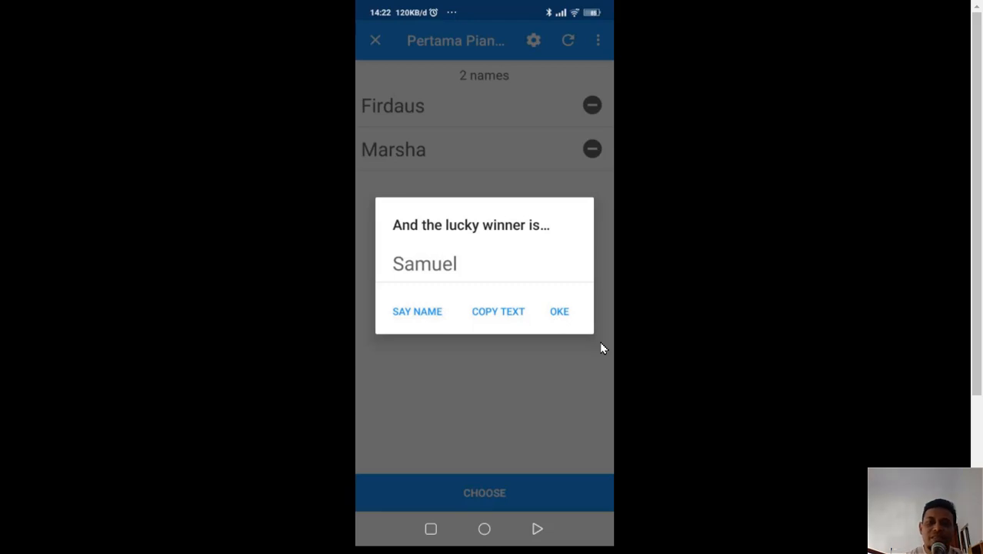
{"action": "left_click", "coordinate": [521, 398]}
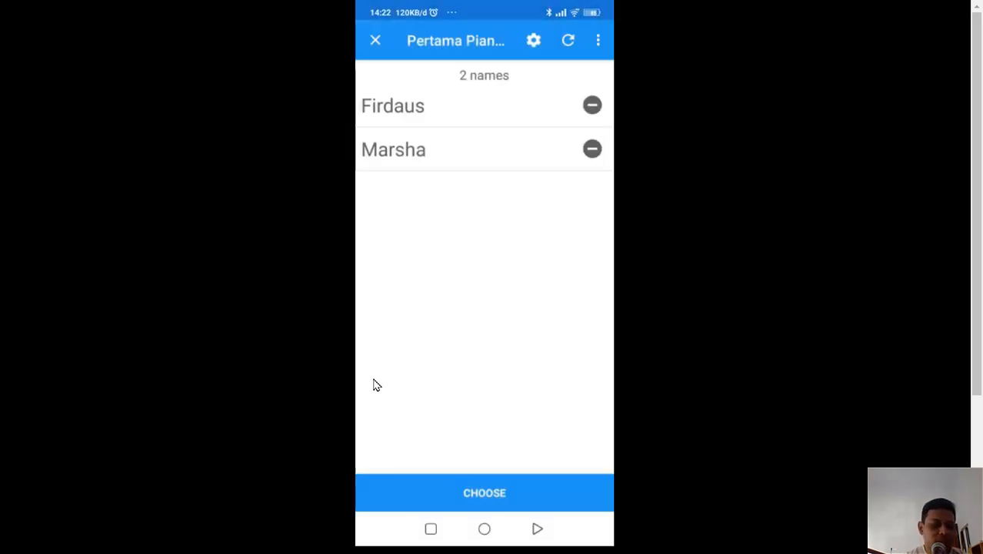
{"action": "key", "text": "Escape"}
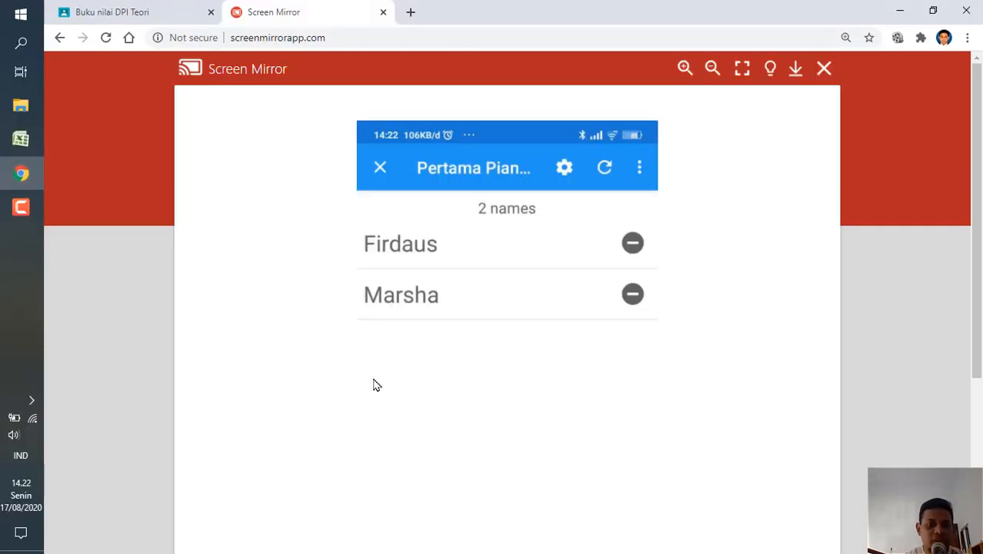
Return to Excel and fill the first drawn student's row, A105 to J105, with green.
{"action": "left_click", "coordinate": [19, 141]}
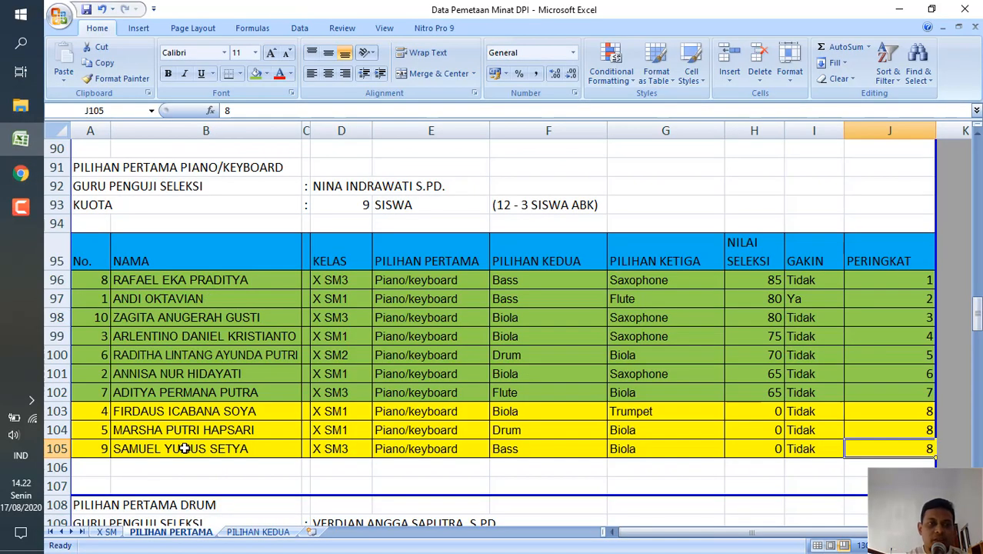
{"action": "left_click", "coordinate": [96, 448]}
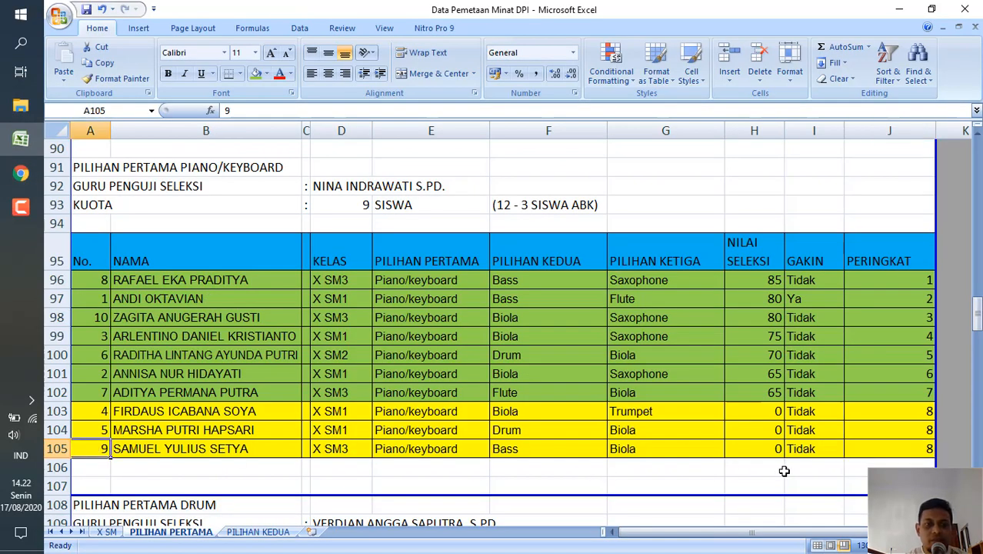
{"action": "left_click", "coordinate": [908, 446], "text": "shift"}
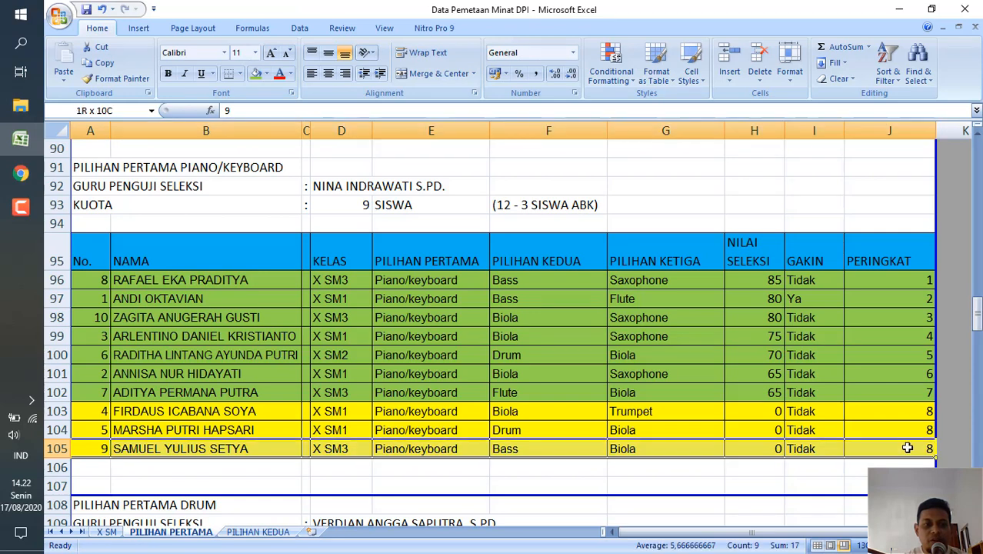
{"action": "left_click", "coordinate": [256, 73]}
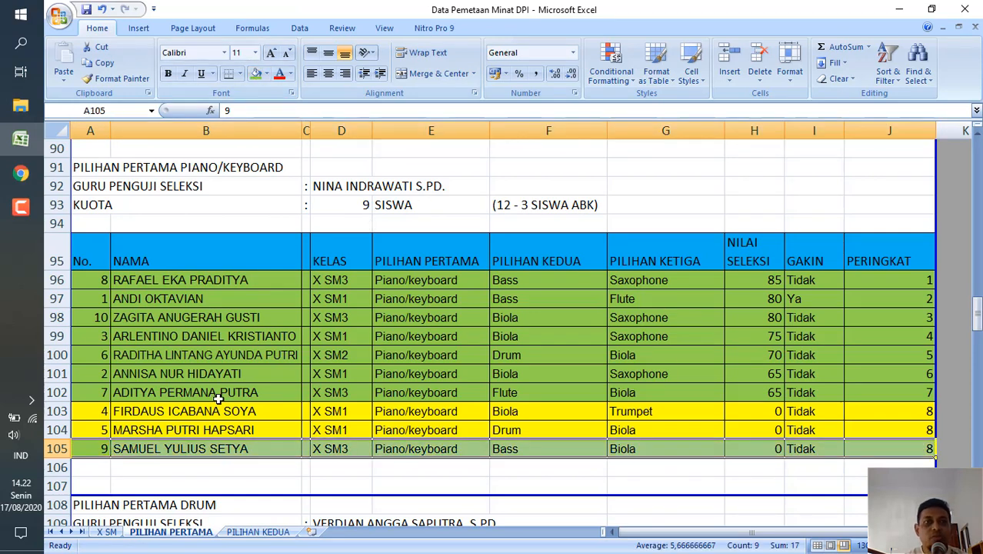
{"action": "left_click", "coordinate": [139, 411]}
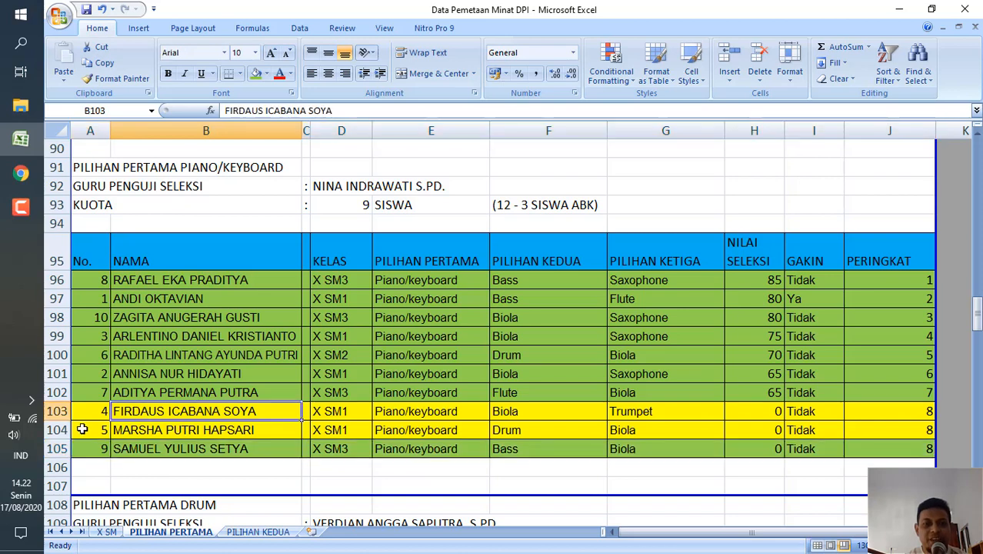
{"action": "left_click", "coordinate": [161, 480]}
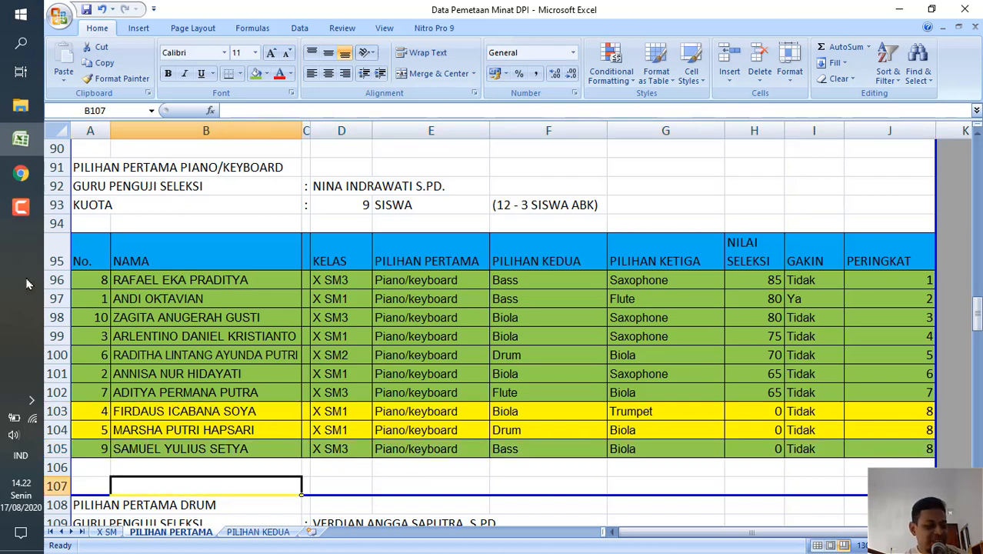
Go back to the Screen Mirror page in Chrome and watch the second Piano draw in full screen.
{"action": "left_click", "coordinate": [21, 173]}
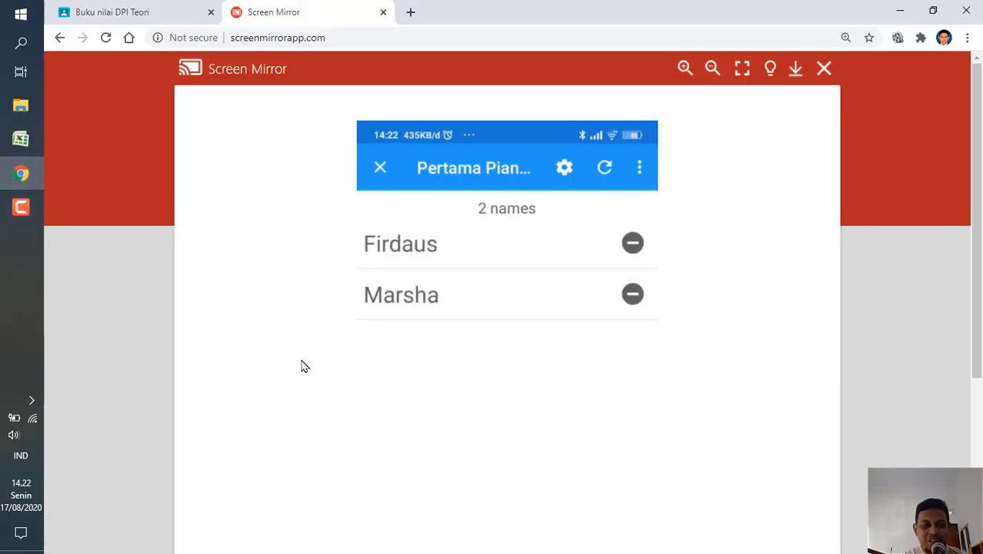
{"action": "left_click", "coordinate": [742, 70]}
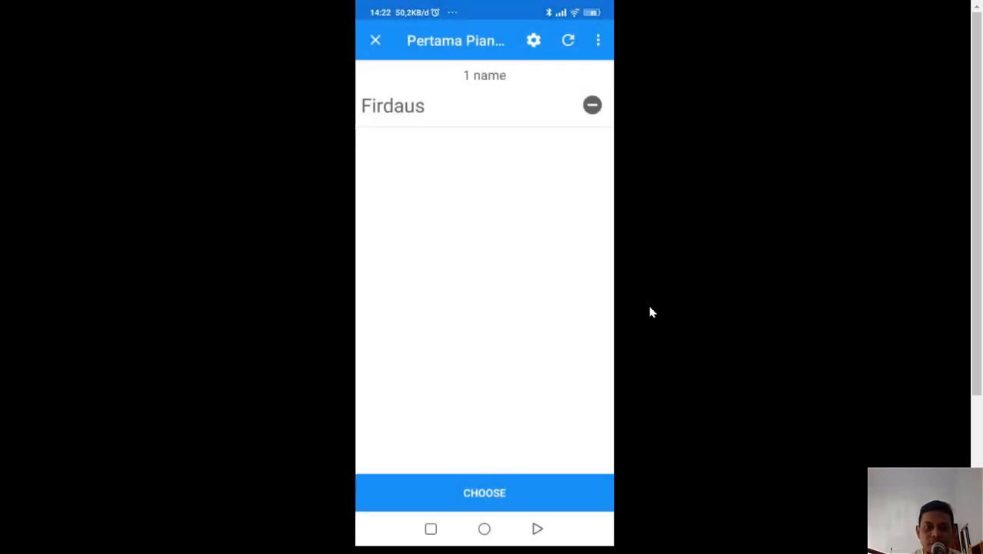
{"action": "key", "text": "Escape"}
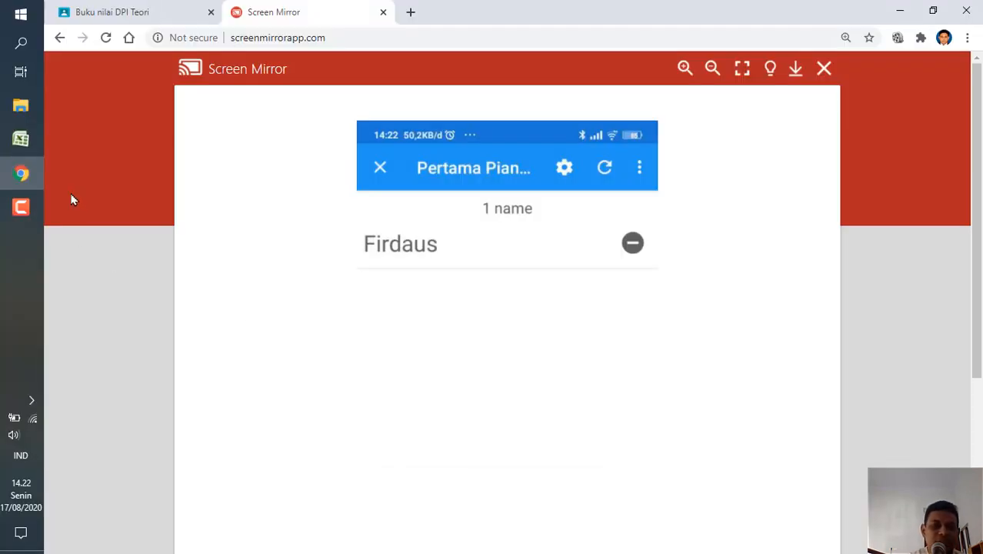
Return to Excel and fill the second drawn Piano/Keyboard student's row, A104 to J104, with green.
{"action": "left_click", "coordinate": [20, 139]}
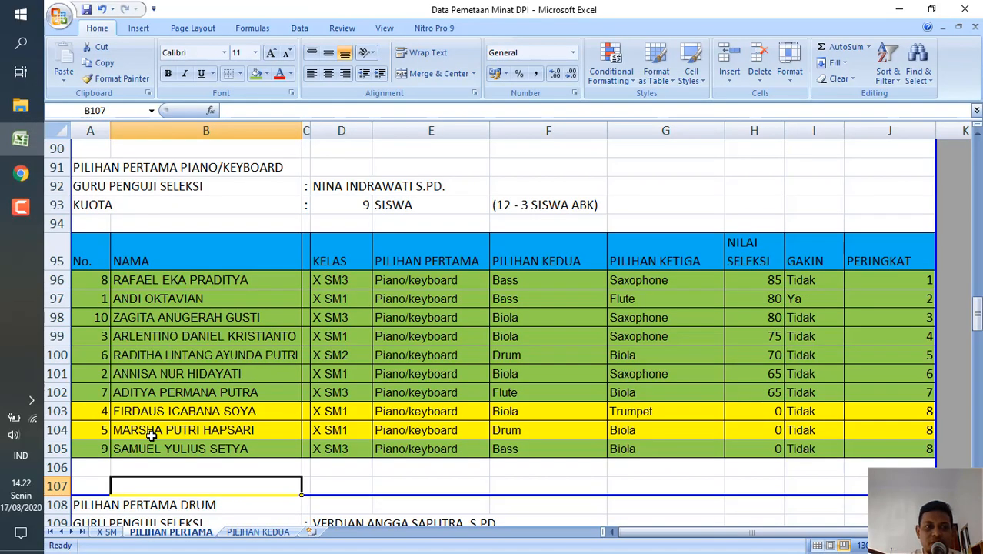
{"action": "left_click", "coordinate": [95, 429]}
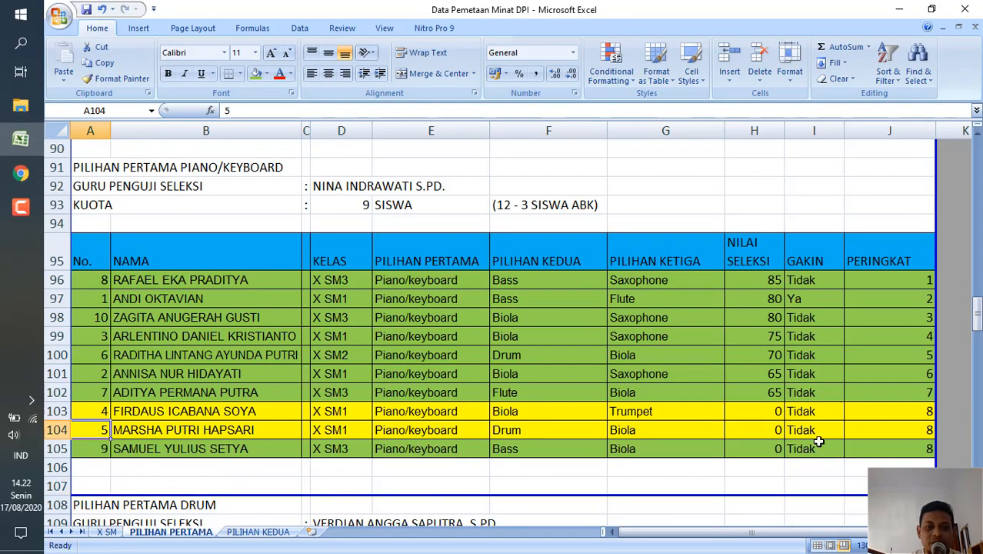
{"action": "left_click", "coordinate": [924, 430], "text": "shift"}
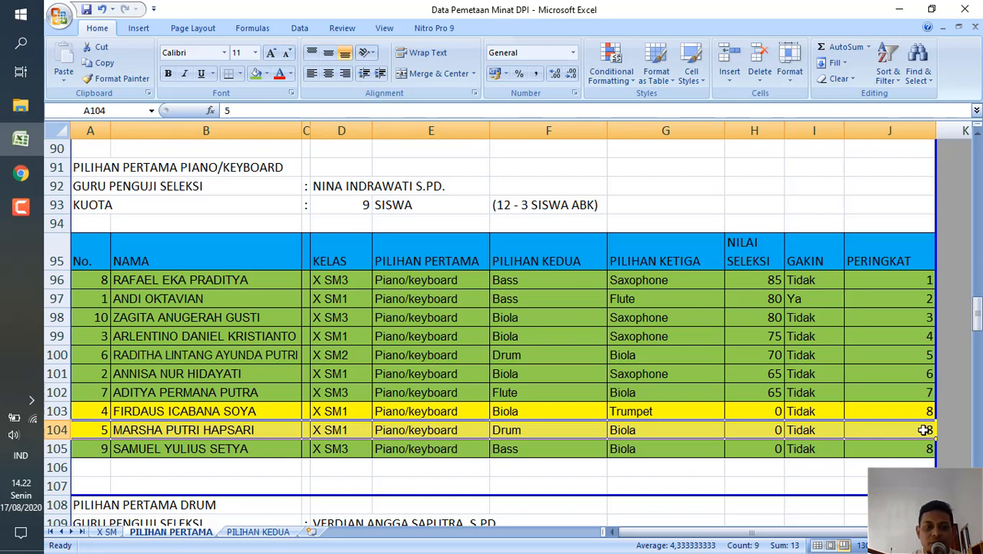
{"action": "left_click", "coordinate": [257, 75]}
Enter NILAI SELEKSI values for the two drawn Piano/Keyboard students: 2 in H105 and 1 in H104.
{"action": "left_click", "coordinate": [768, 457]}
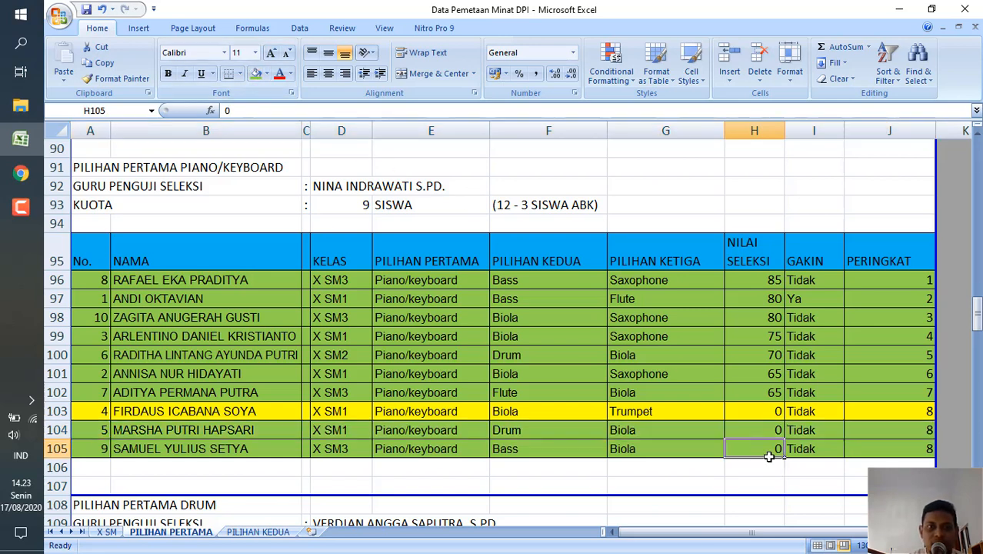
{"action": "type", "text": "2"}
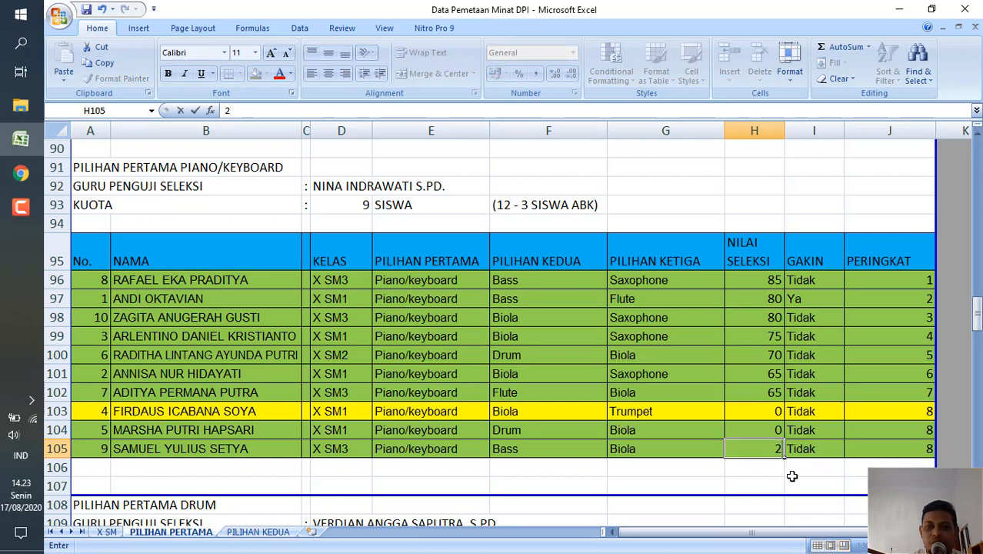
{"action": "key", "text": "Up"}
{"action": "type", "text": "1"}
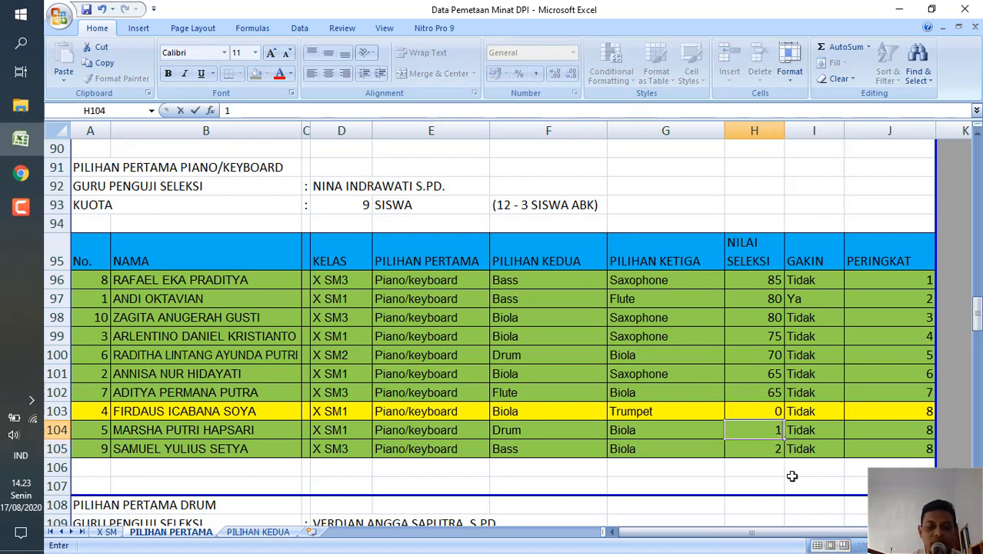
{"action": "key", "text": "Return"}
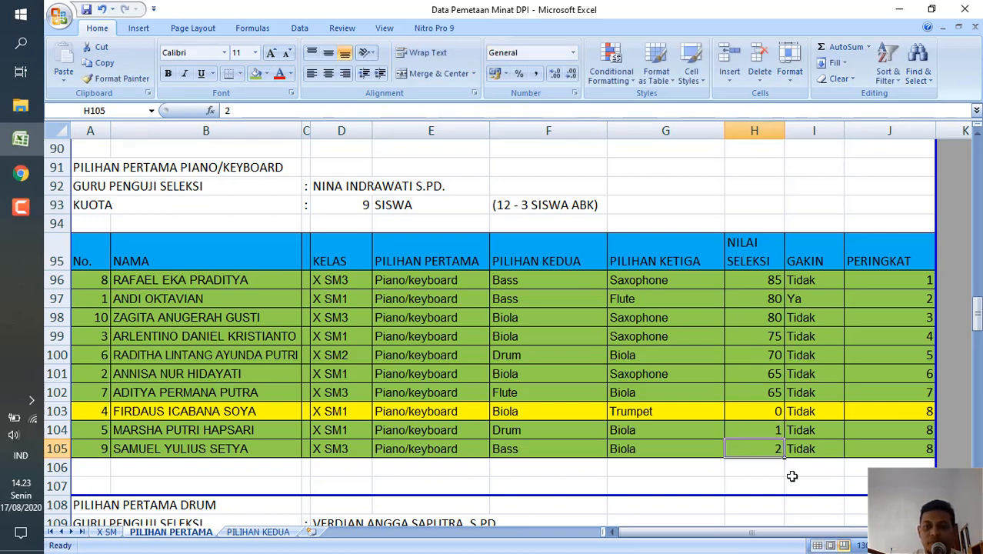
Sort the last three Piano/Keyboard rows, A103 to J105, by the values in Column H from largest to smallest.
{"action": "left_click", "coordinate": [93, 410]}
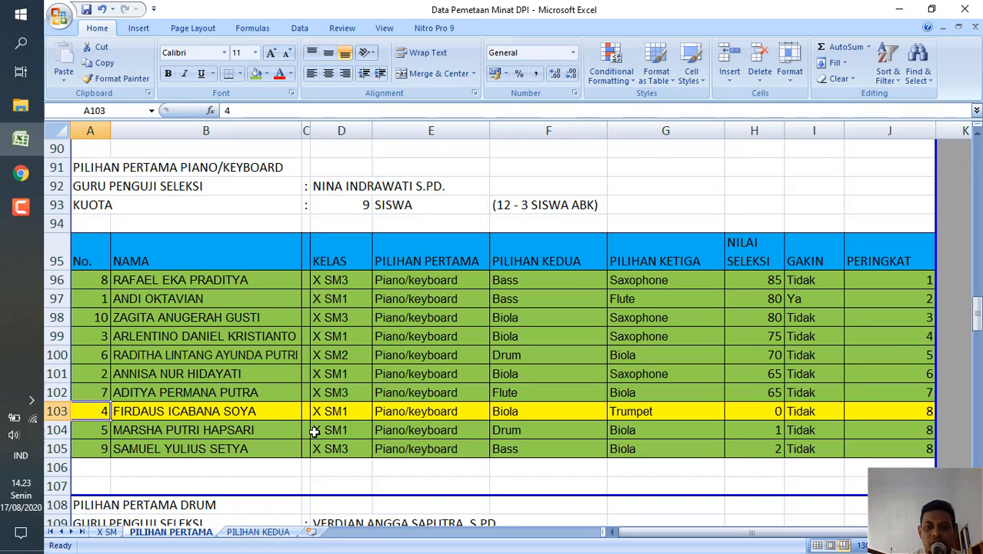
{"action": "left_click", "coordinate": [915, 449], "text": "shift"}
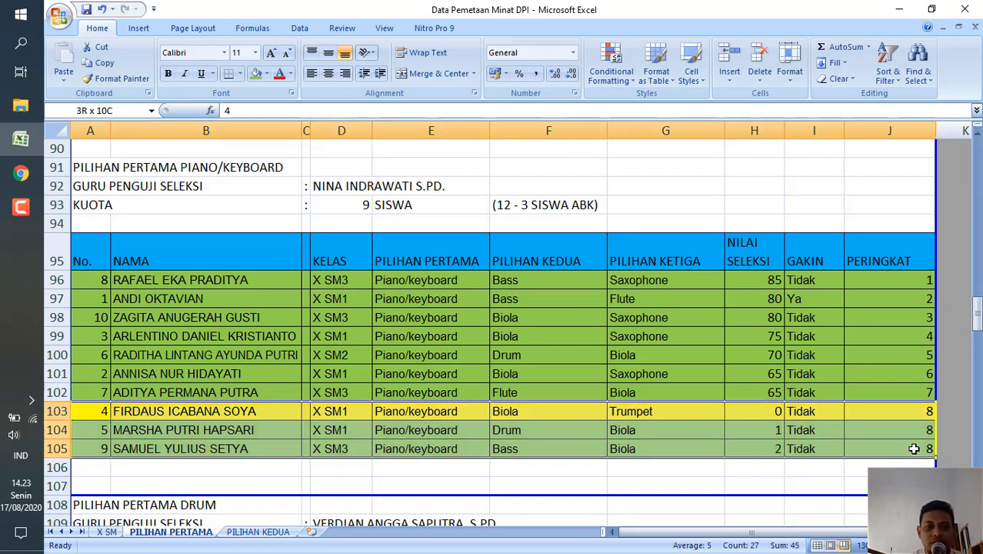
{"action": "left_click", "coordinate": [891, 75]}
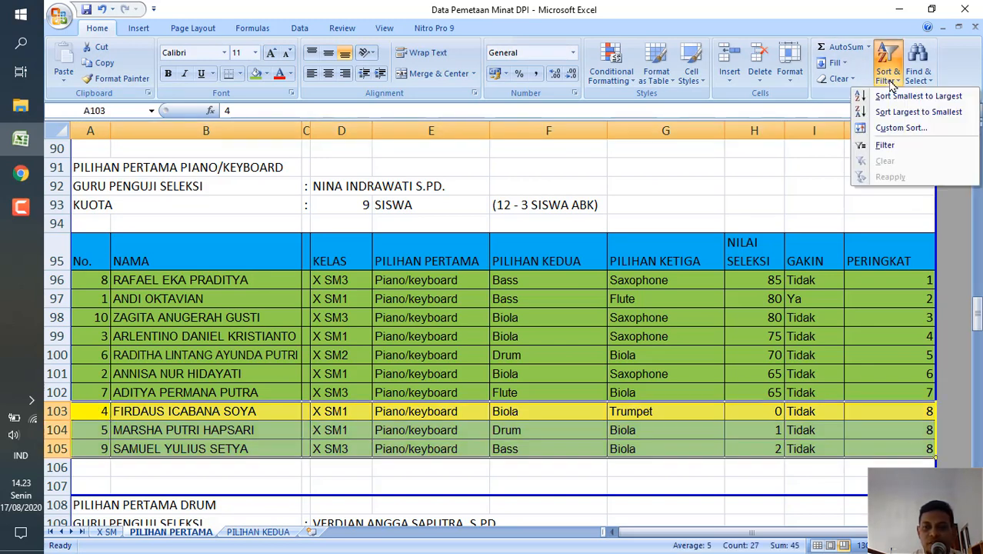
{"action": "left_click", "coordinate": [910, 129]}
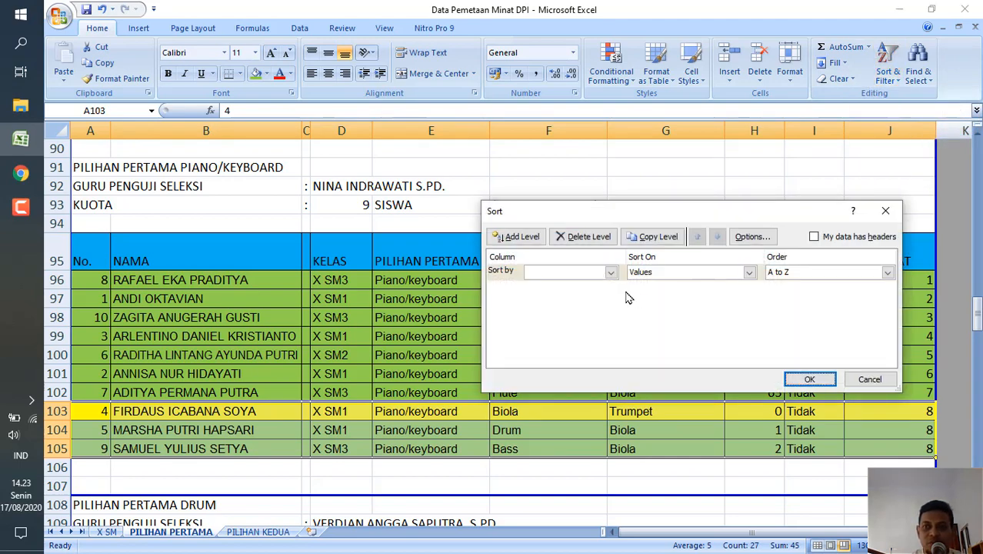
{"action": "left_click", "coordinate": [611, 272]}
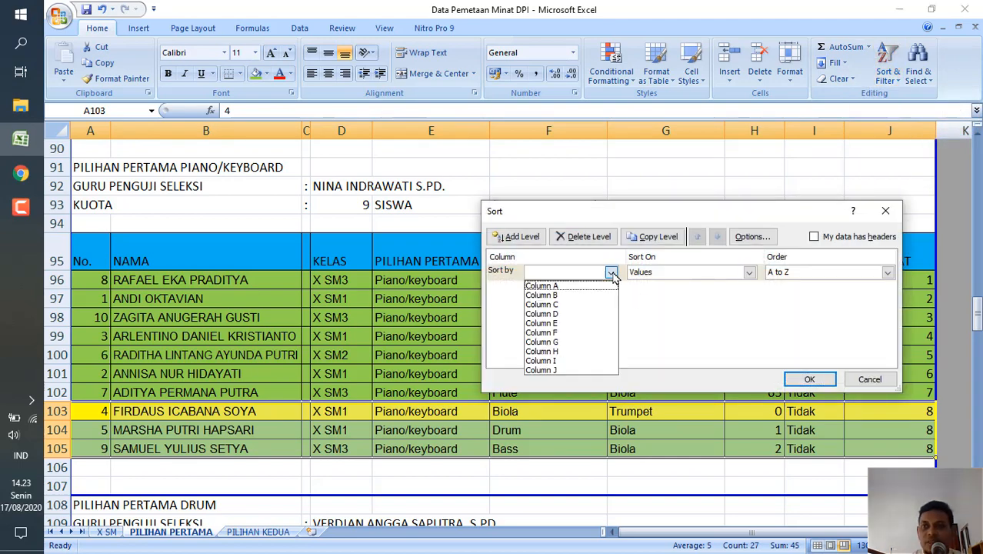
{"action": "left_click", "coordinate": [568, 352]}
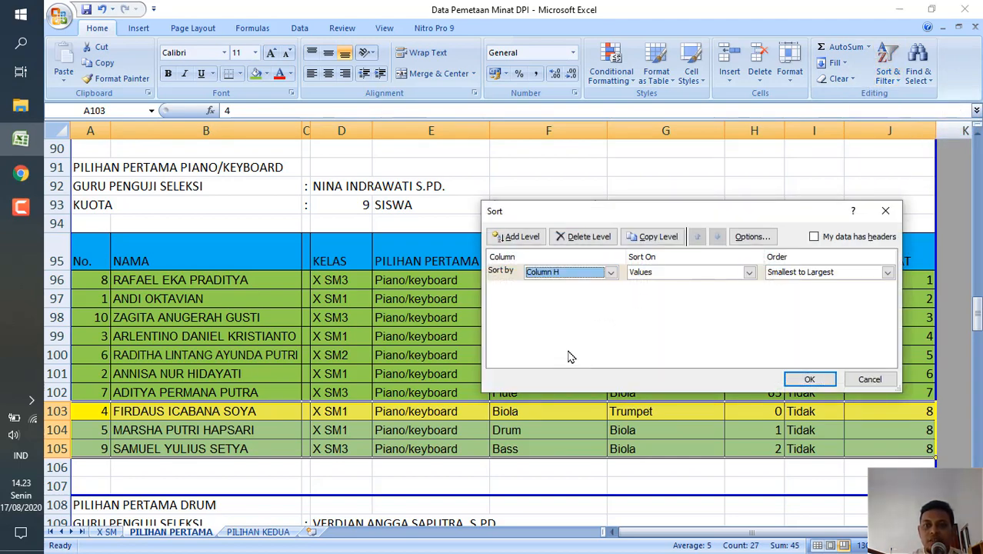
{"action": "left_click", "coordinate": [887, 273]}
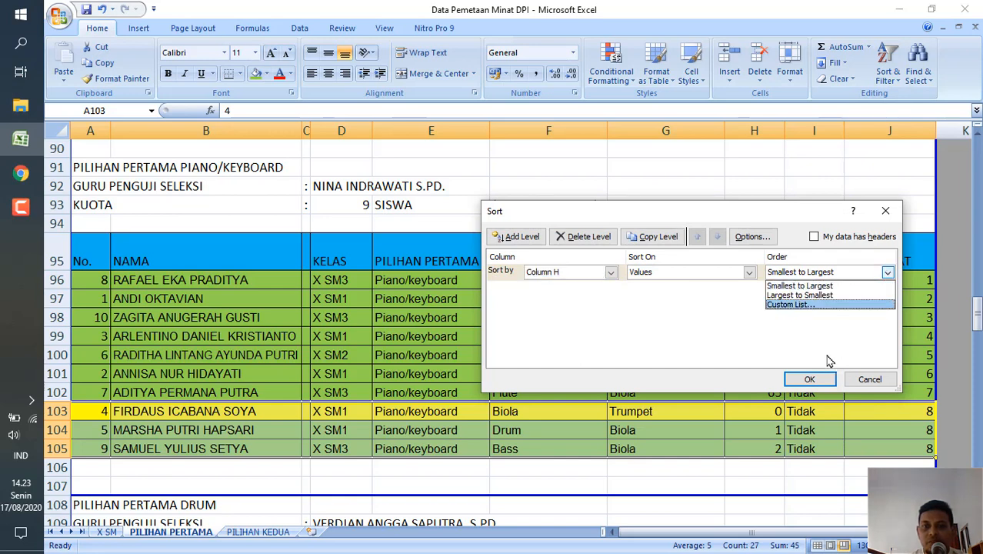
{"action": "left_click", "coordinate": [825, 295]}
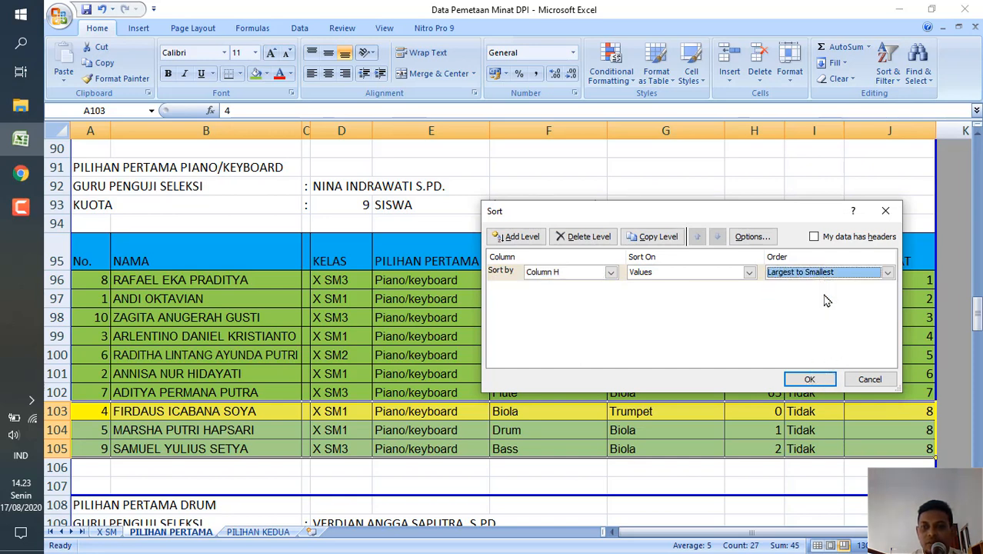
{"action": "left_click", "coordinate": [810, 380]}
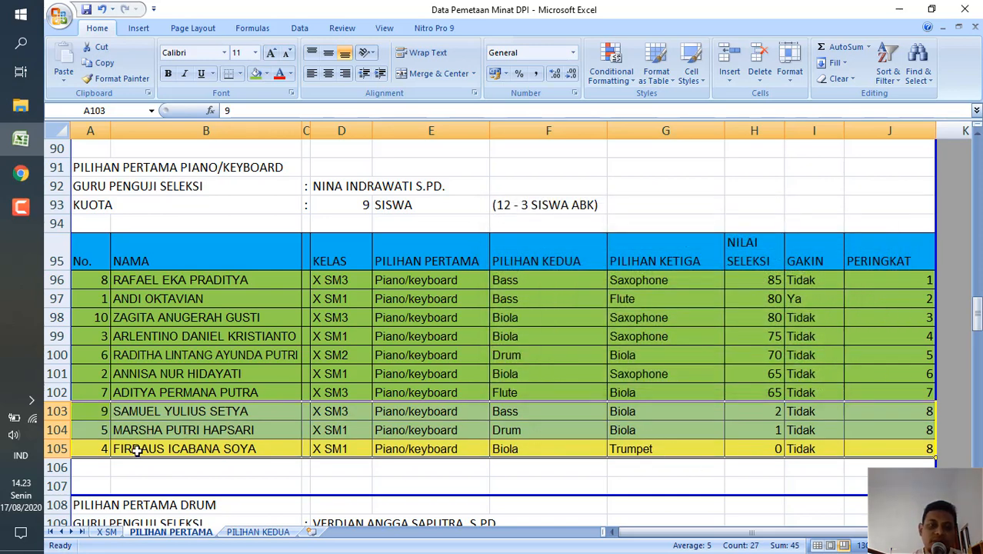
Set the PERINGKAT of the last two Piano/Keyboard rows to 9 in J104 and 10 in J105.
{"action": "left_click", "coordinate": [91, 450]}
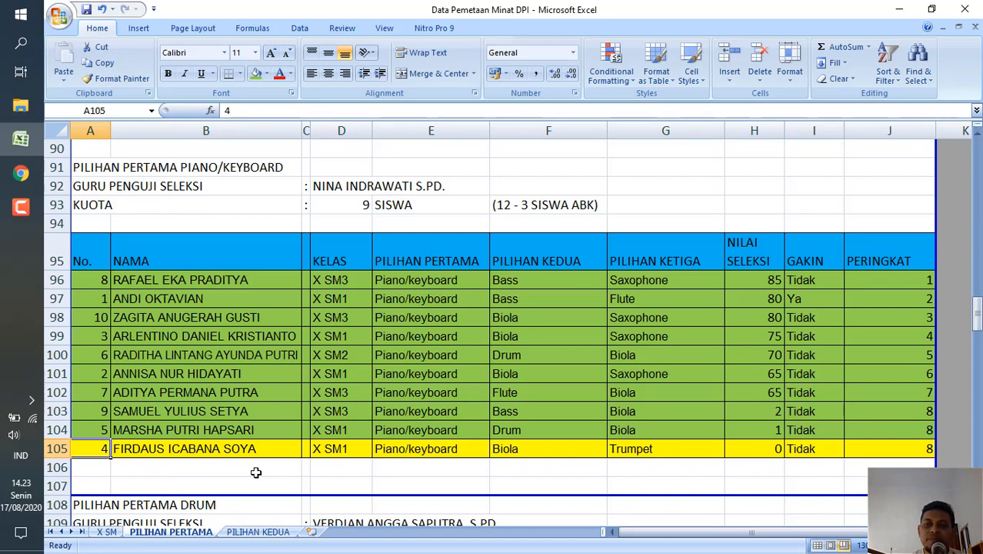
{"action": "left_click", "coordinate": [904, 432]}
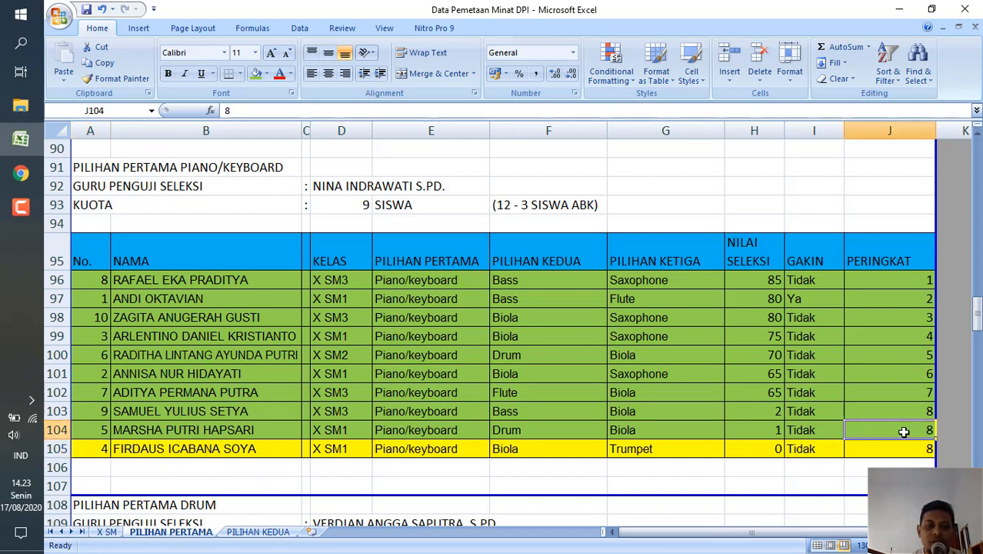
{"action": "type", "text": "9"}
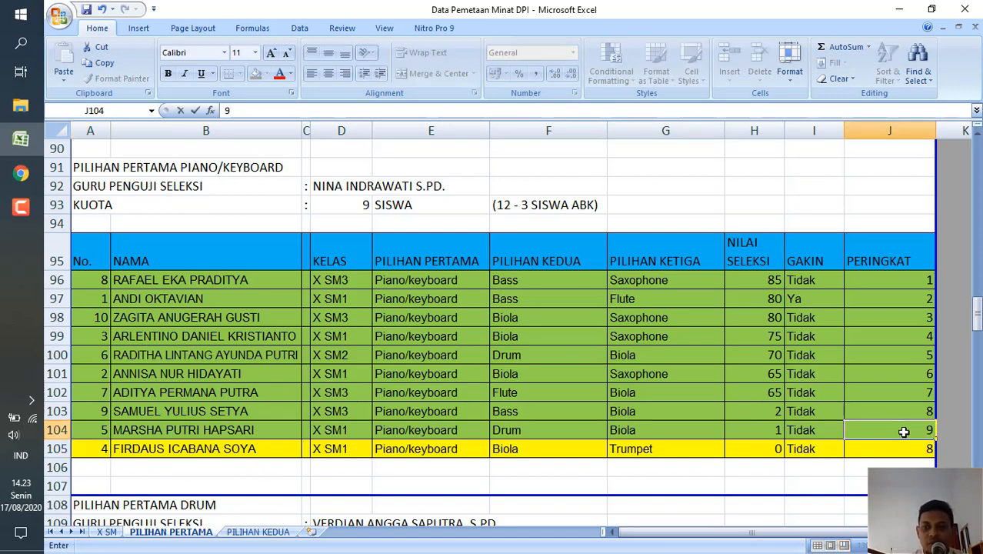
{"action": "key", "text": "Return"}
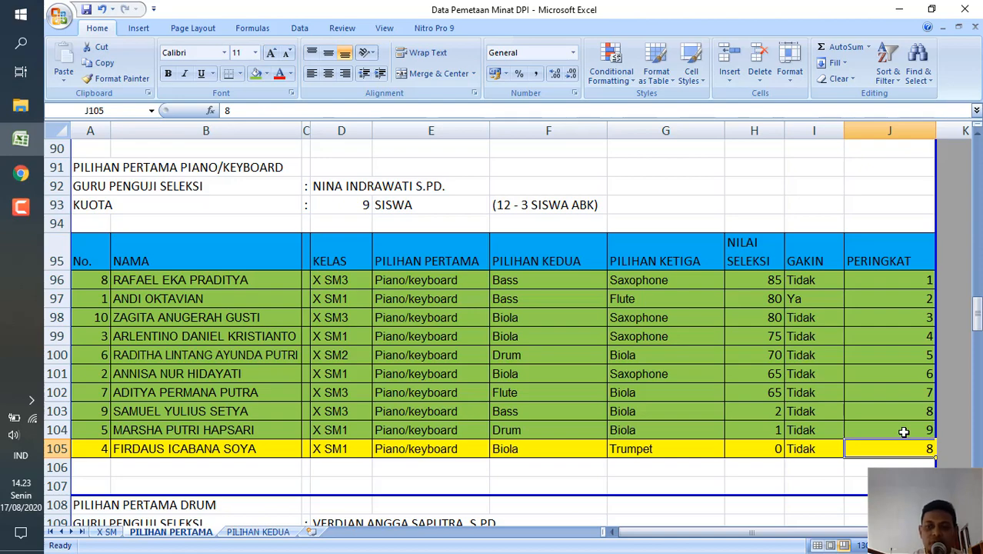
{"action": "type", "text": "10"}
{"action": "key", "text": "Return"}
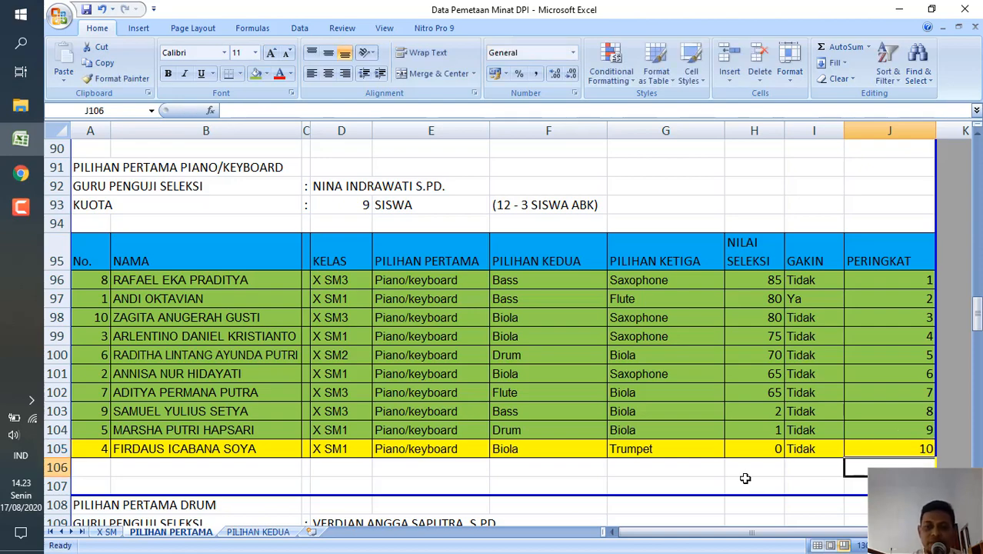
{"action": "left_click", "coordinate": [745, 478]}
Look at the DPI Teori gradebook in Chrome and return to the blank rows below the Piano/Keyboard table in Excel.
{"action": "scroll", "coordinate": [745, 479], "scroll_direction": "down", "scroll_amount": 2}
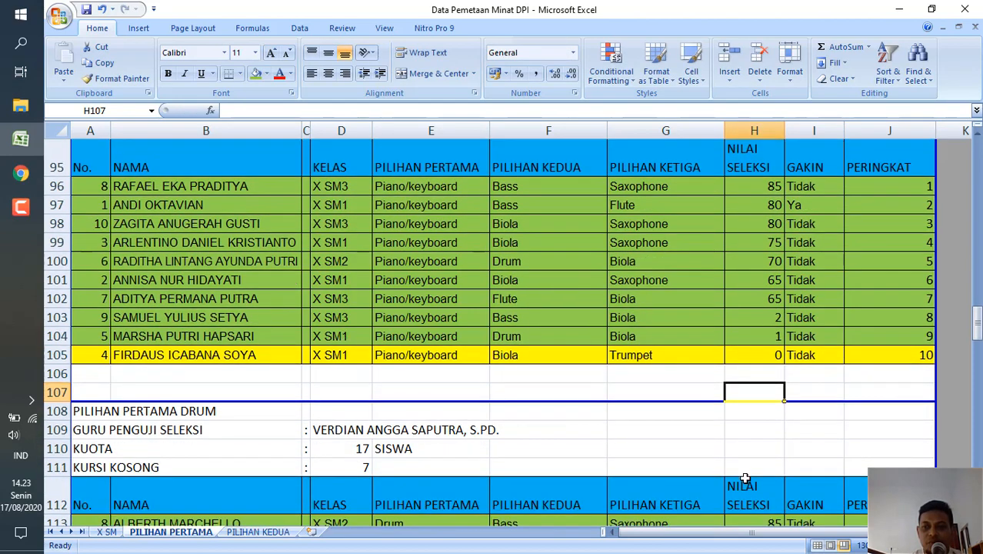
{"action": "left_click", "coordinate": [24, 175]}
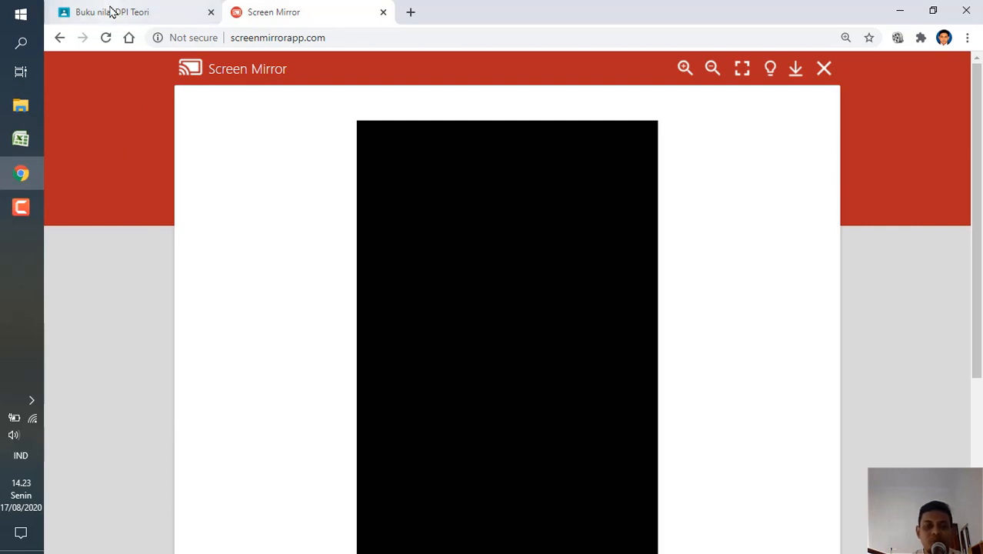
{"action": "left_click", "coordinate": [112, 12]}
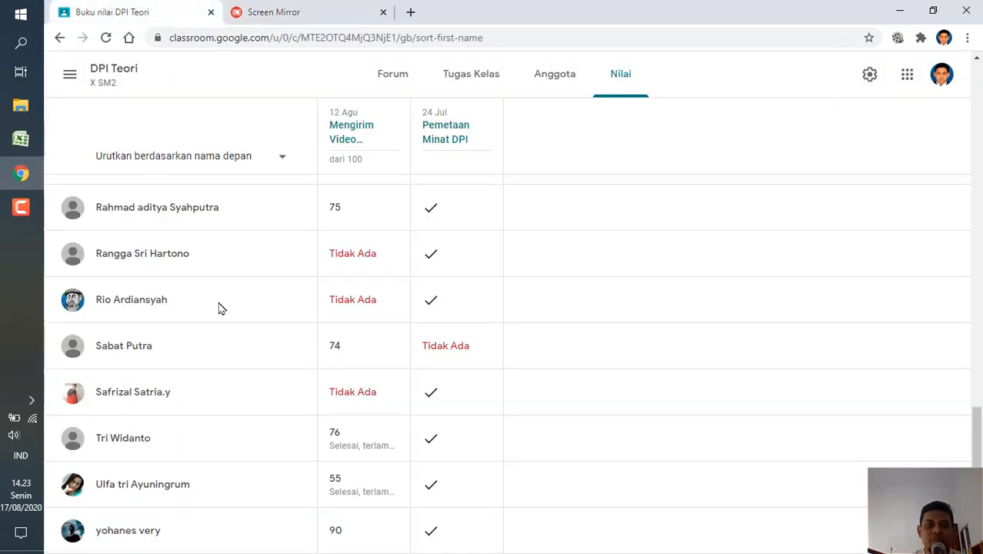
{"action": "left_click", "coordinate": [21, 139]}
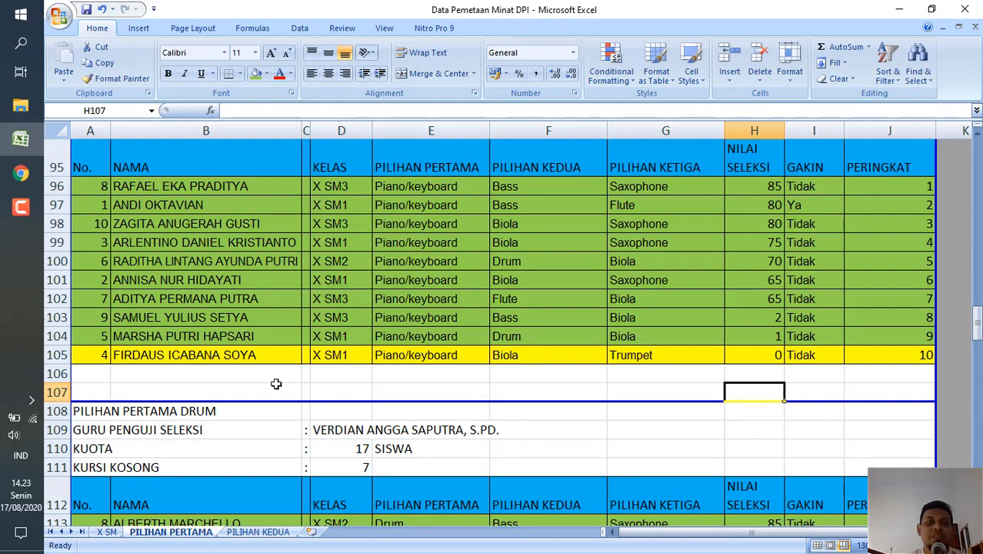
{"action": "left_click", "coordinate": [203, 389]}
{"action": "left_click", "coordinate": [93, 376]}
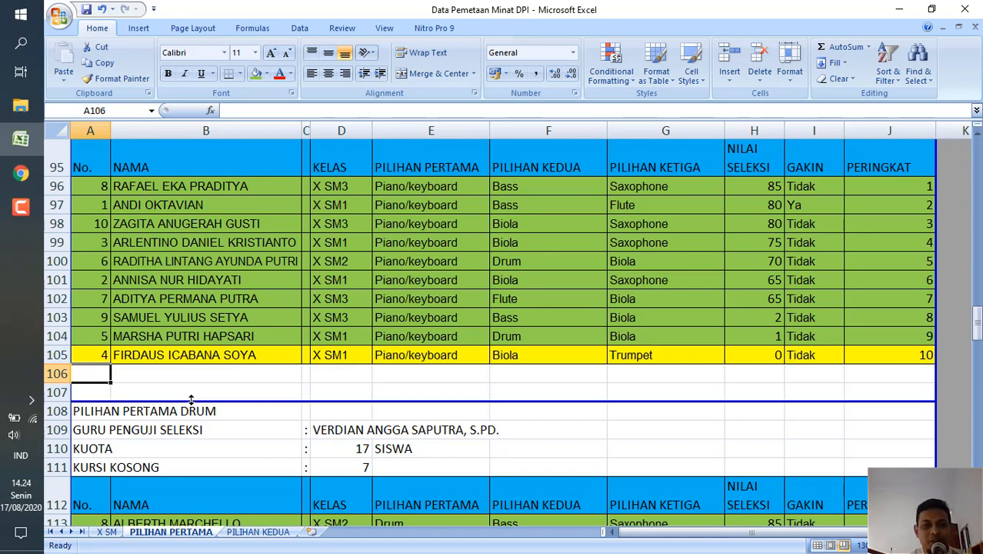
{"action": "left_click", "coordinate": [164, 376]}
Review the Drum table's KUOTA, the PERINGKAT of its green rows, and the NILAI SELEKSI and choices in yellow row 122.
{"action": "scroll", "coordinate": [164, 377], "scroll_direction": "down", "scroll_amount": 5}
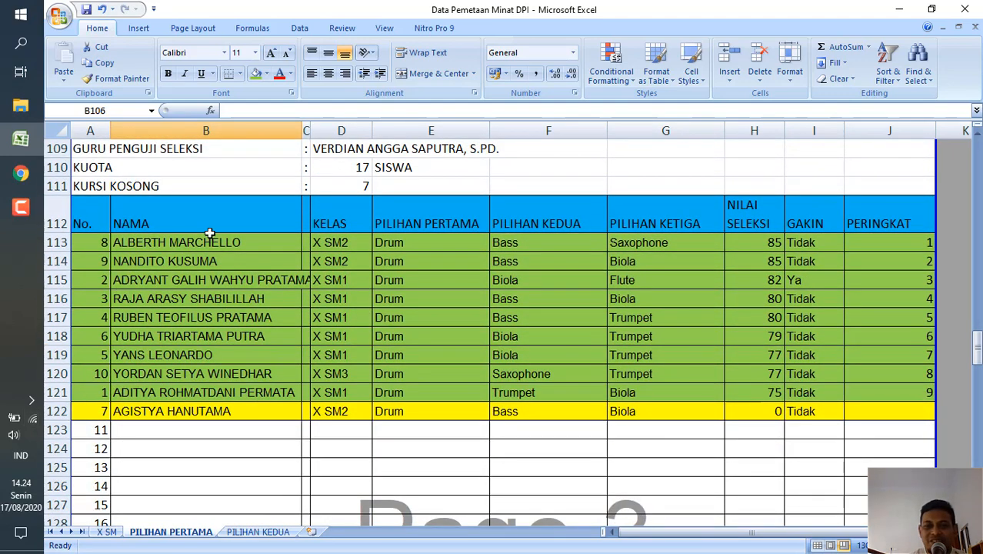
{"action": "left_click", "coordinate": [351, 169]}
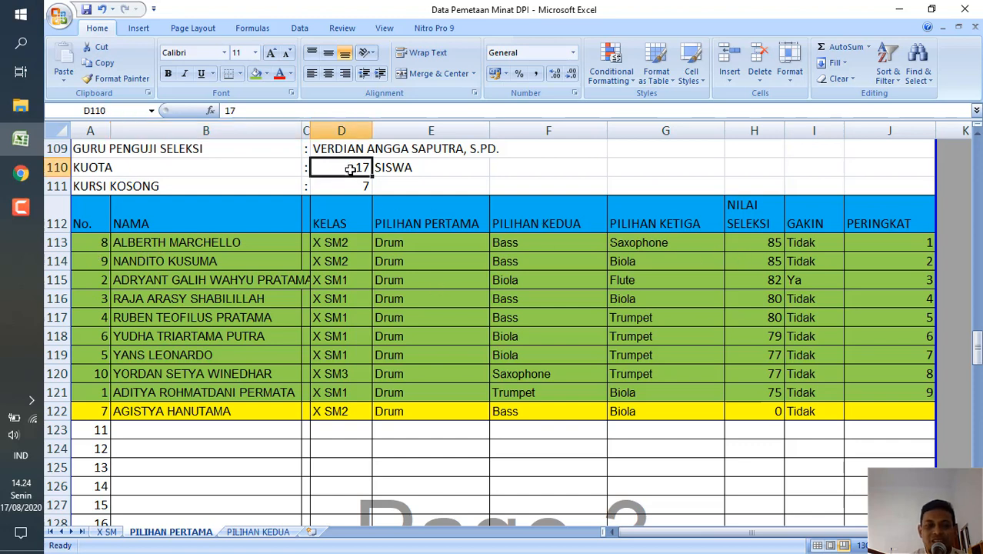
{"action": "left_click", "coordinate": [877, 241]}
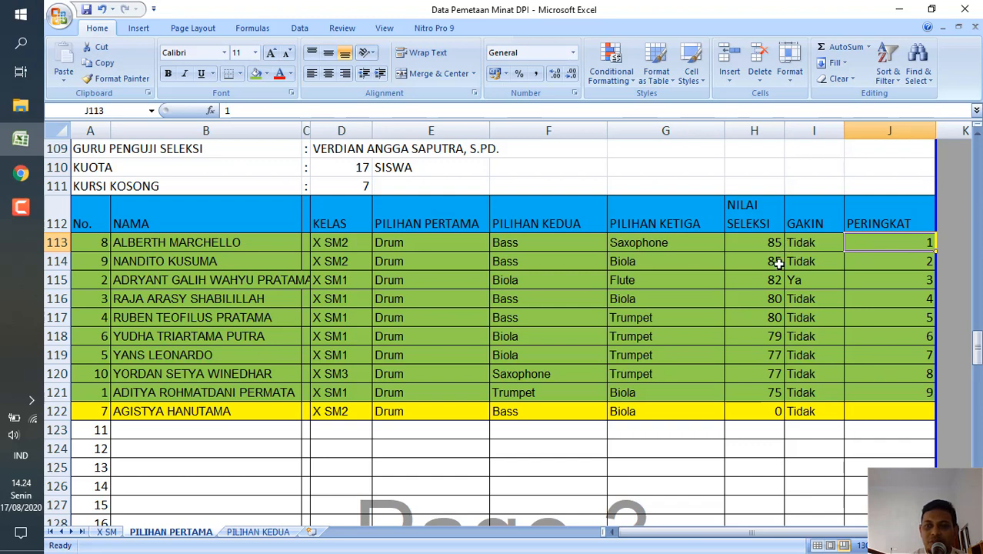
{"action": "left_click", "coordinate": [761, 417]}
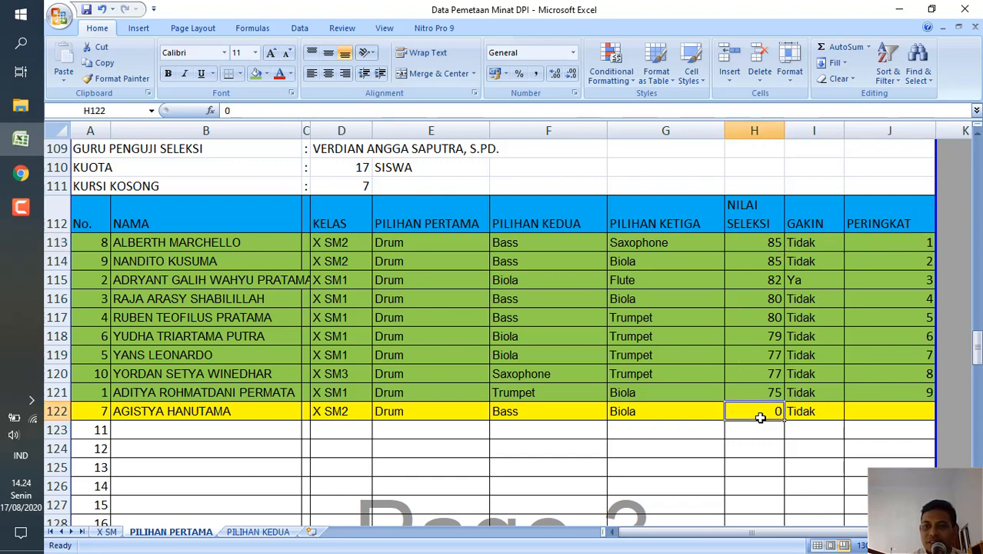
{"action": "left_click", "coordinate": [872, 246]}
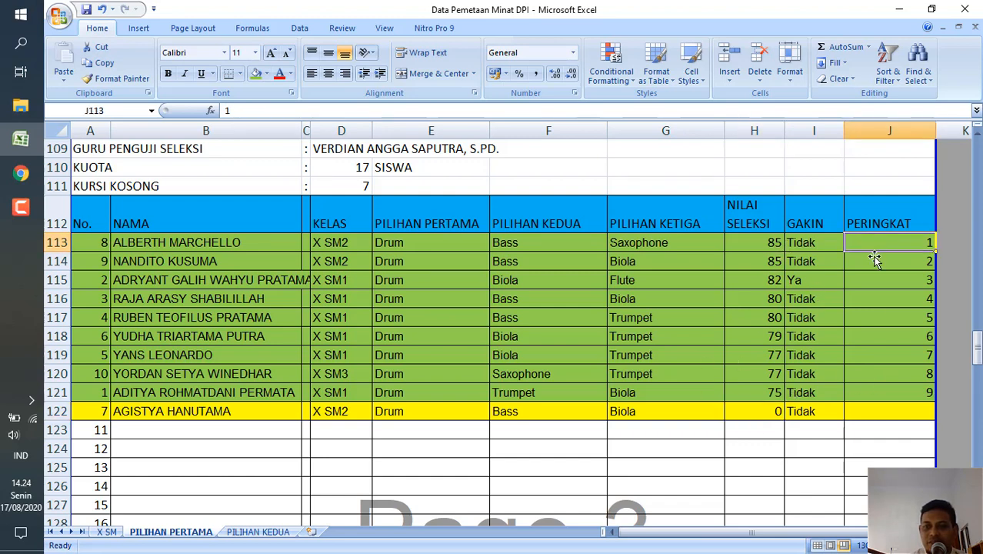
{"action": "left_click", "coordinate": [898, 393]}
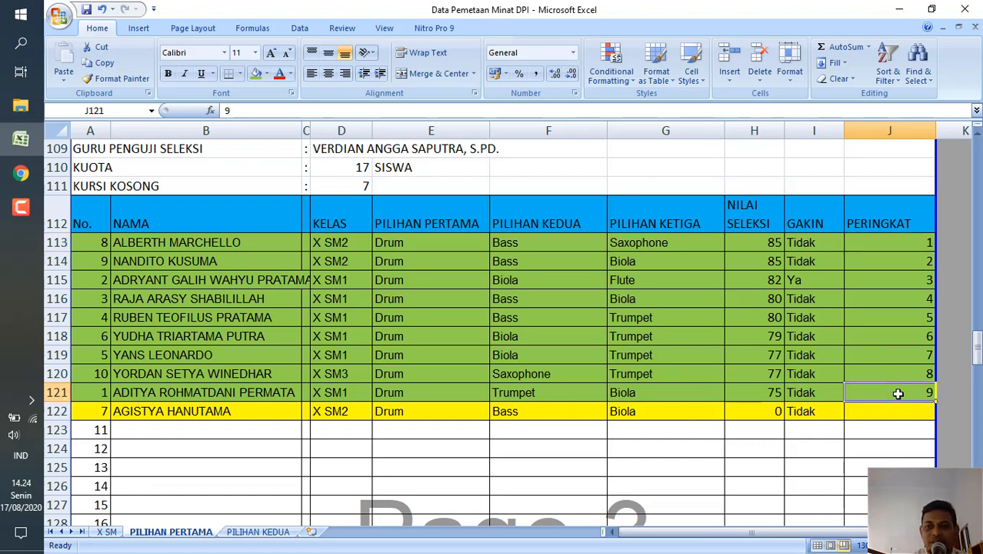
{"action": "left_click", "coordinate": [732, 414]}
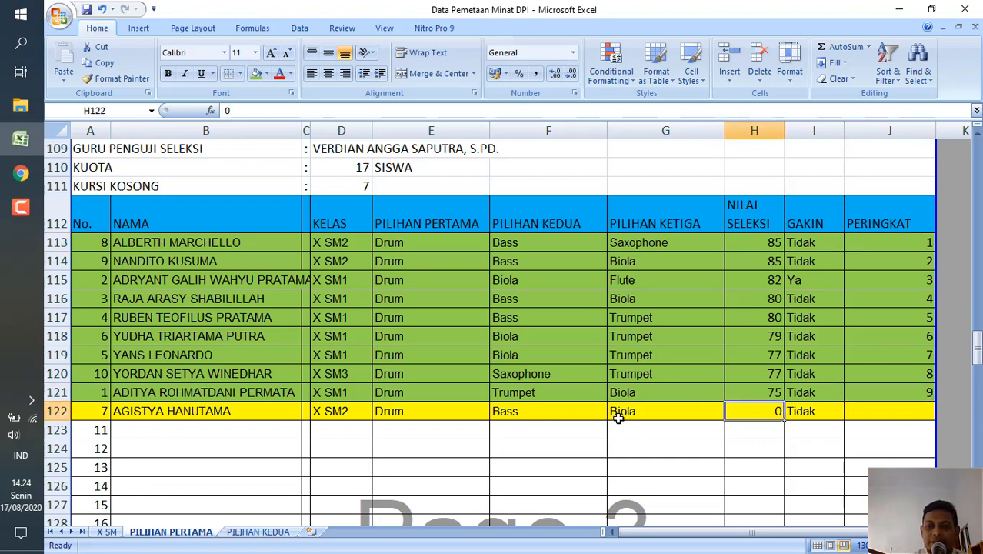
{"action": "left_click", "coordinate": [406, 417]}
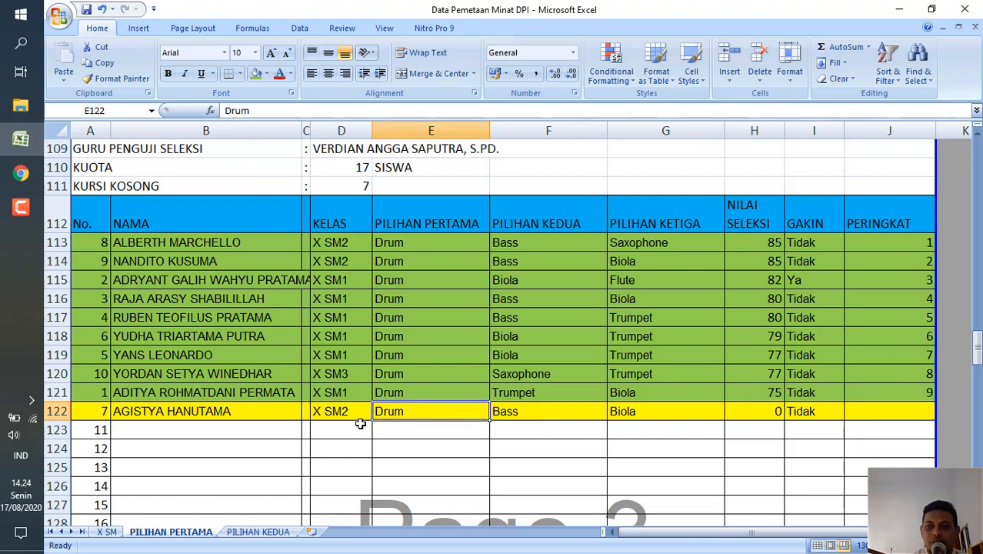
{"action": "left_click", "coordinate": [129, 413]}
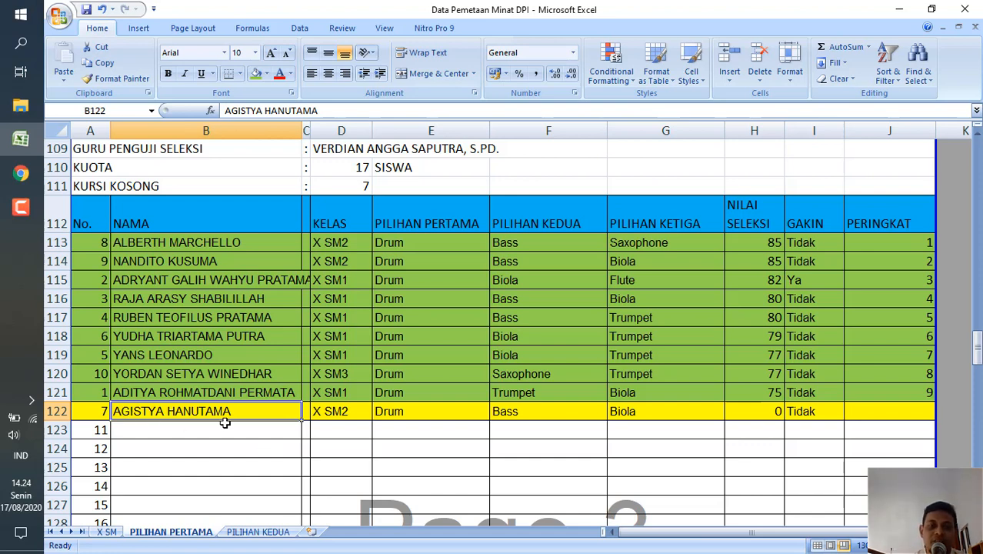
Check the NAMA and NILAI SELEKSI of the yellow Drum row 122 and the blank rows directly below it.
{"action": "left_click", "coordinate": [155, 430]}
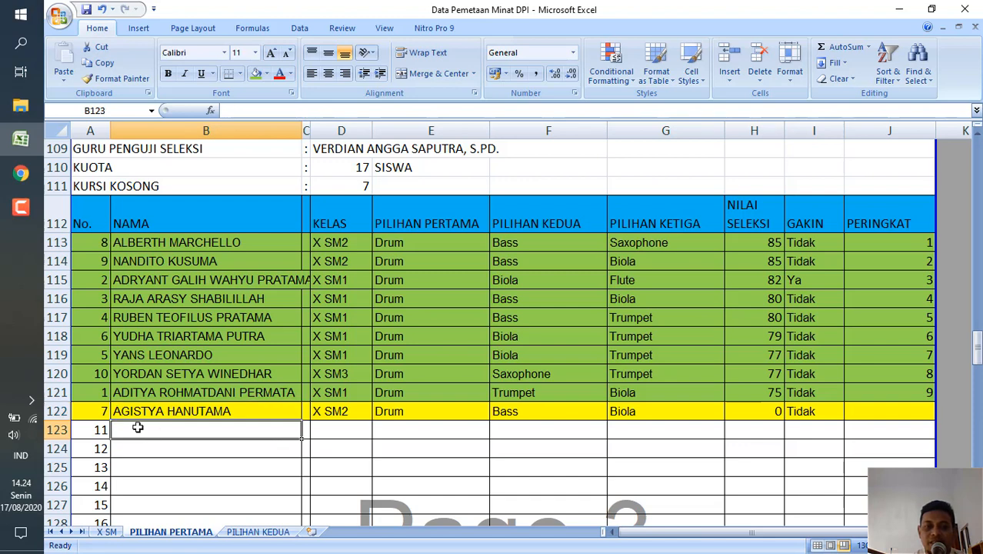
{"action": "left_click", "coordinate": [154, 412]}
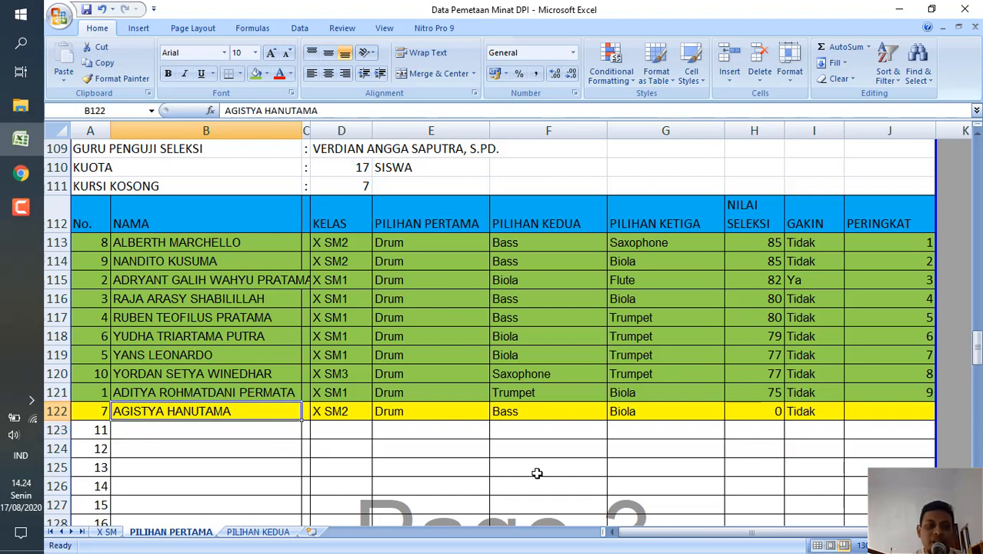
{"action": "left_click", "coordinate": [763, 411]}
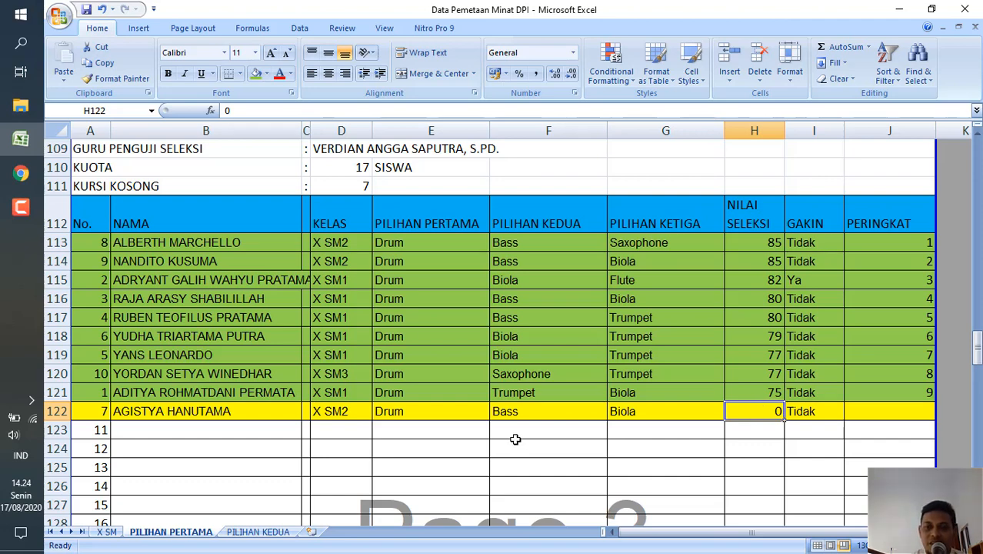
{"action": "left_click", "coordinate": [193, 449]}
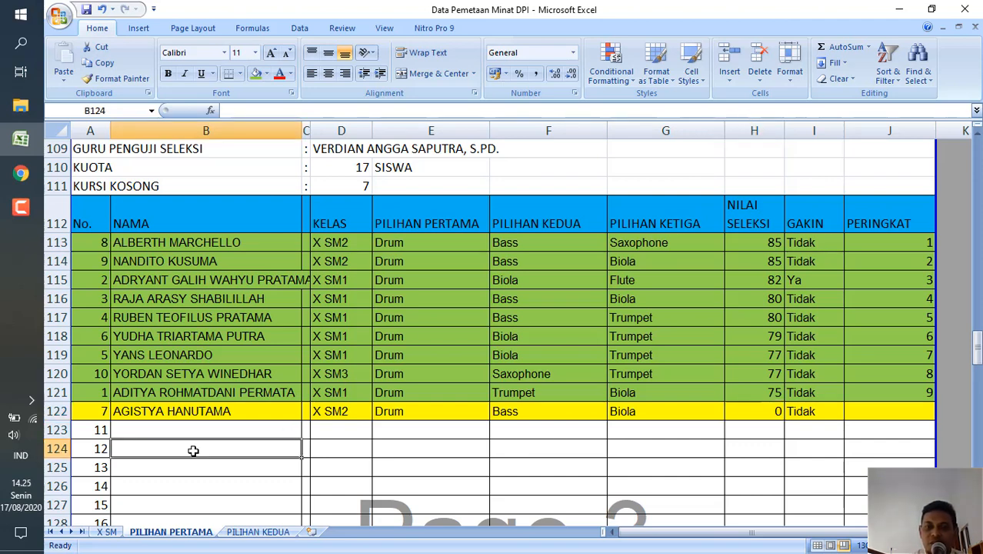
Review the Biola table's PERINGKAT and NILAI SELEKSI from row 137 to row 140 and its first empty seat.
{"action": "scroll", "coordinate": [193, 451], "scroll_direction": "down", "scroll_amount": 1}
{"action": "scroll", "coordinate": [193, 451], "scroll_direction": "down", "scroll_amount": 6}
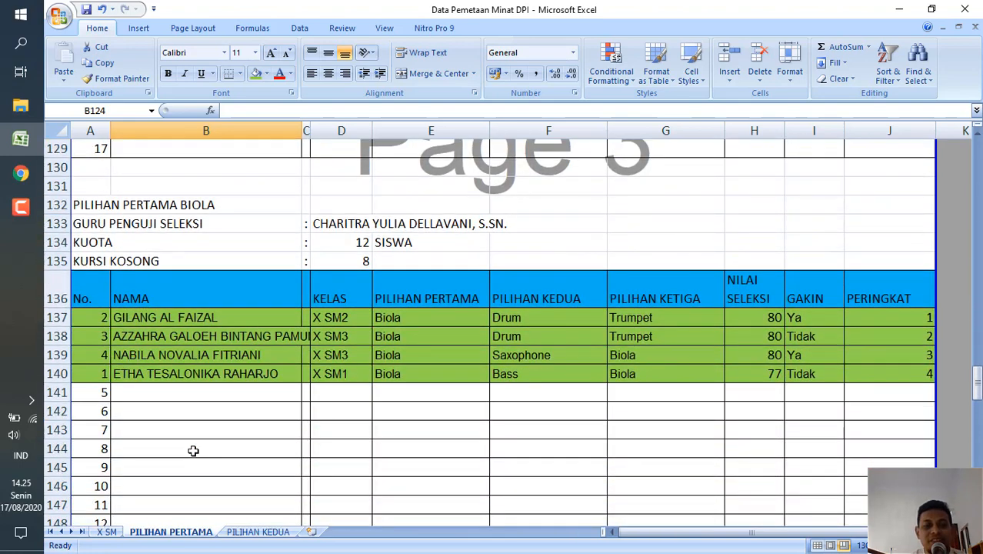
{"action": "scroll", "coordinate": [193, 451], "scroll_direction": "down", "scroll_amount": 2}
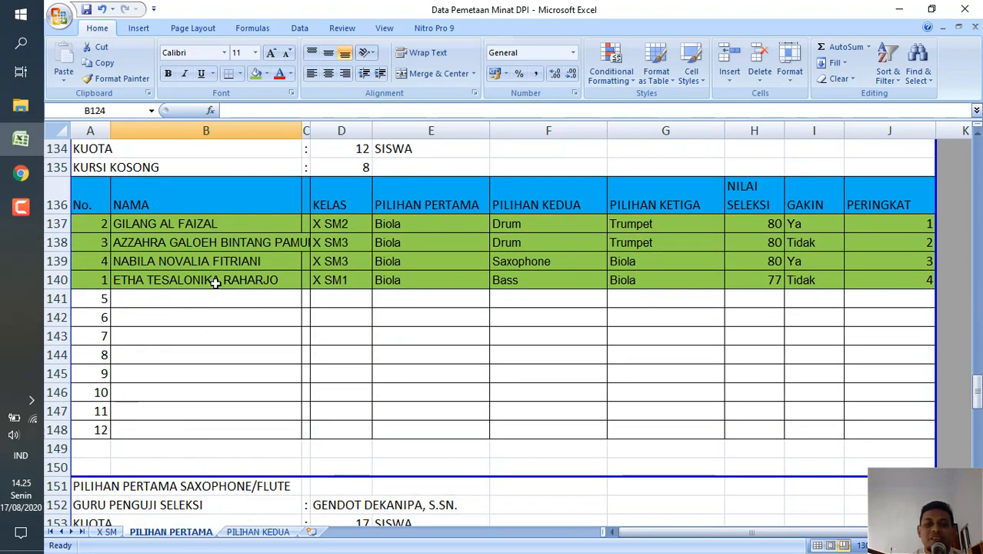
{"action": "scroll", "coordinate": [257, 303], "scroll_direction": "up", "scroll_amount": 2}
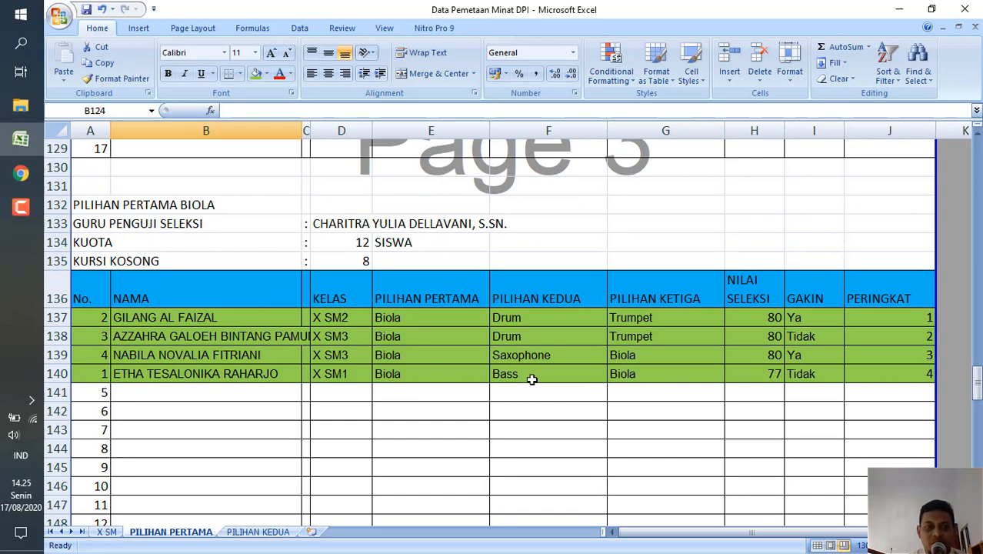
{"action": "left_click", "coordinate": [902, 317]}
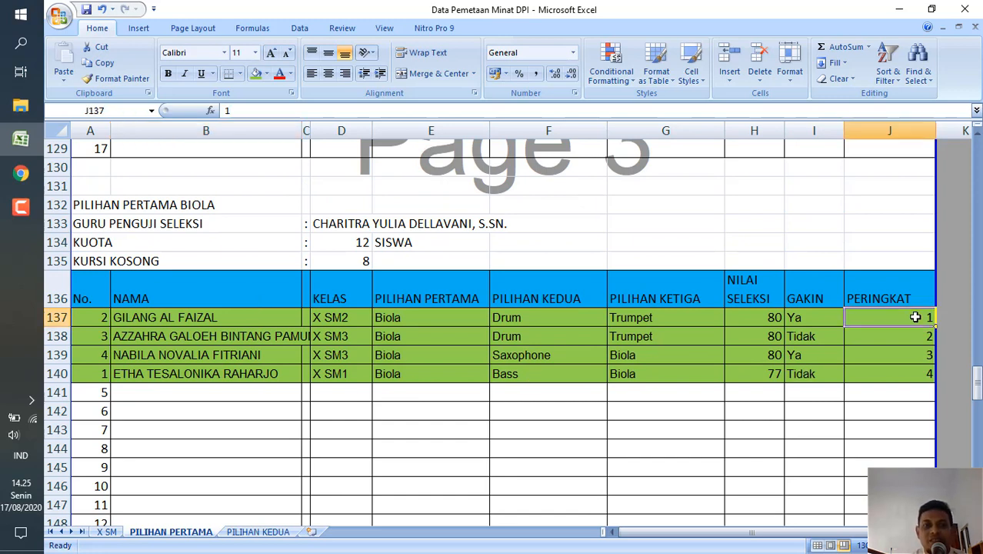
{"action": "left_click", "coordinate": [908, 377]}
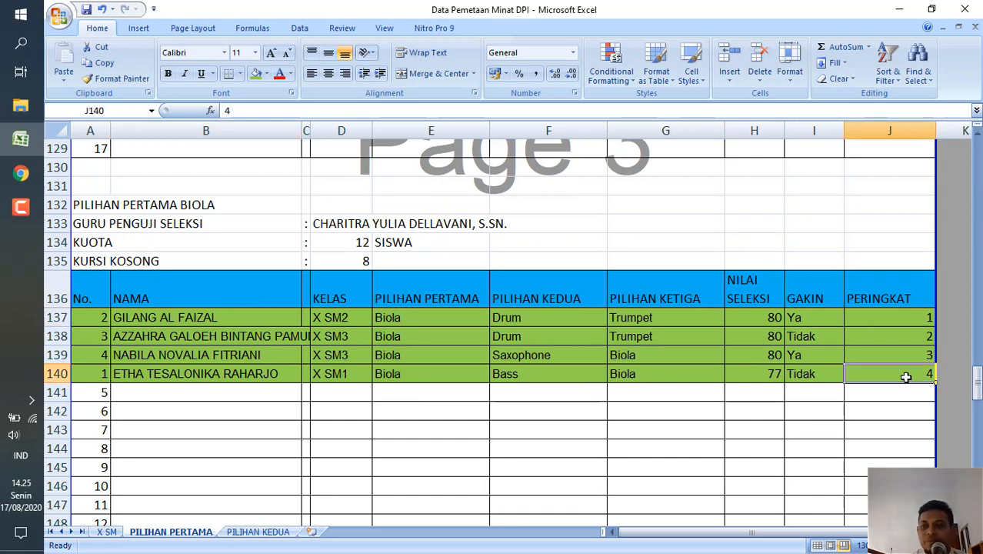
{"action": "left_click", "coordinate": [757, 320]}
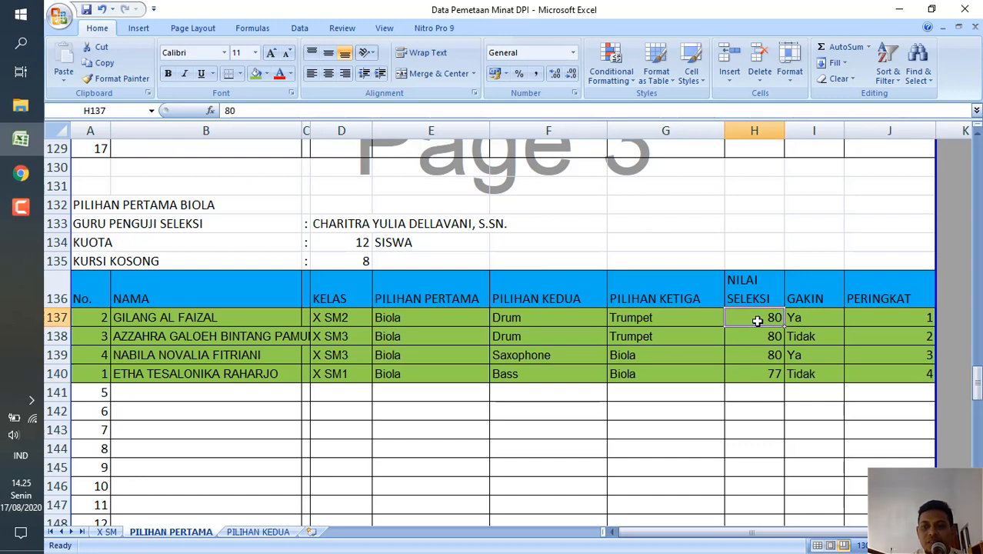
{"action": "left_click", "coordinate": [754, 378]}
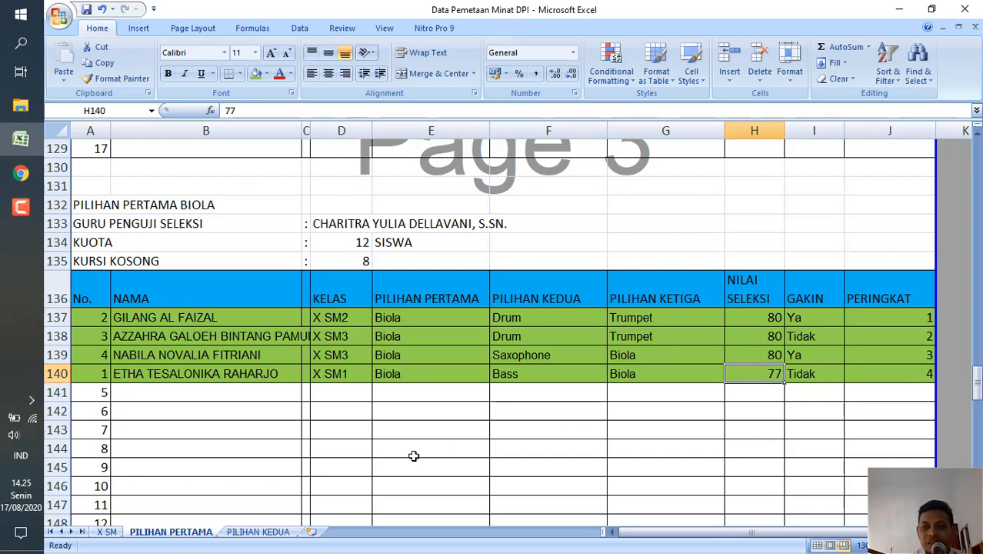
{"action": "left_click", "coordinate": [136, 396]}
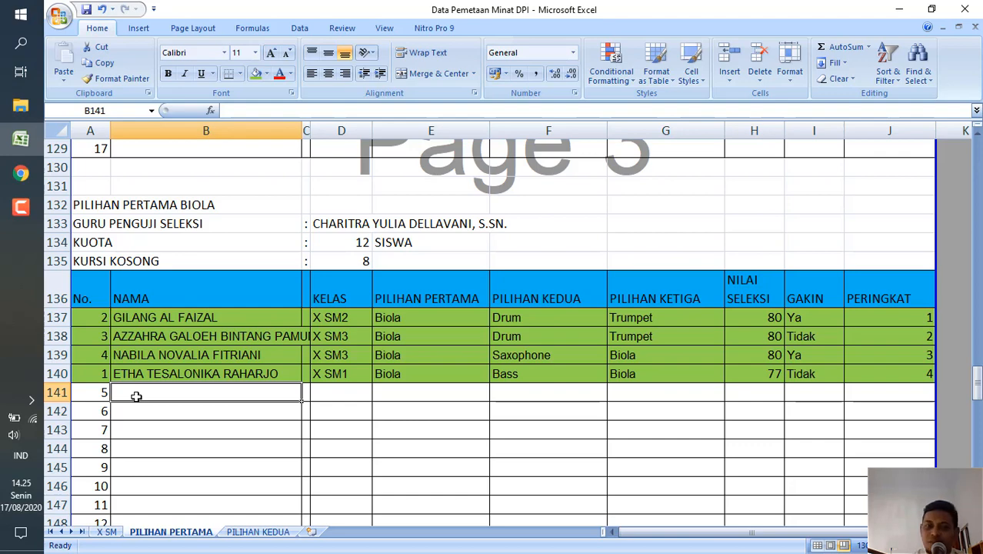
Examine the NAMA, NILAI SELEKSI and PILIHAN PERTAMA of row 156 in the Saxophone/Flute table.
{"action": "scroll", "coordinate": [324, 420], "scroll_direction": "down", "scroll_amount": 3}
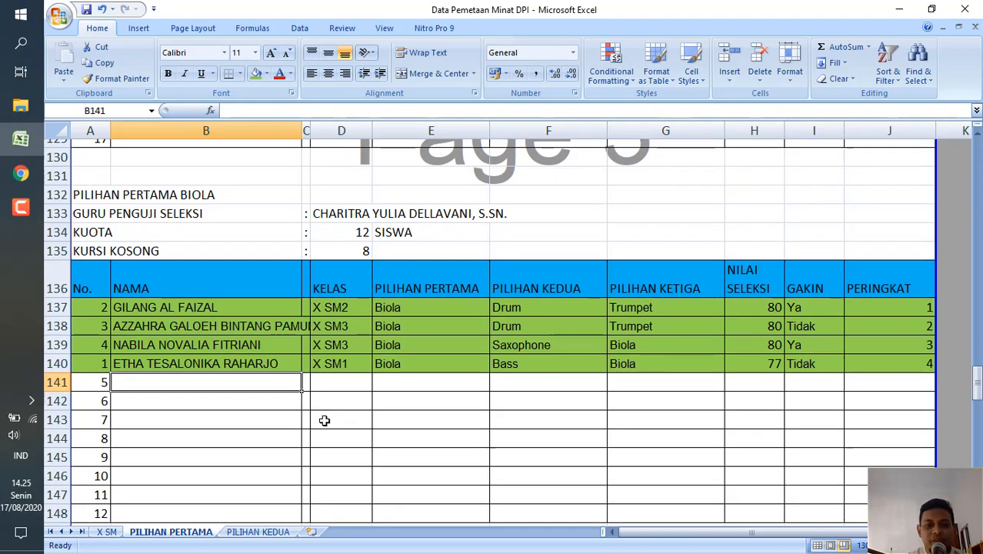
{"action": "scroll", "coordinate": [324, 420], "scroll_direction": "down", "scroll_amount": 3}
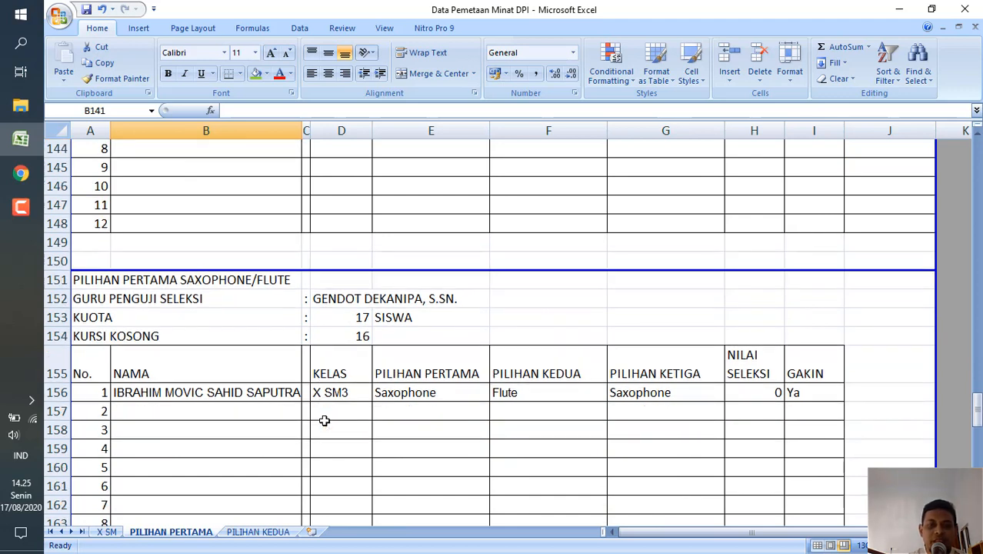
{"action": "left_click", "coordinate": [117, 408]}
{"action": "left_click", "coordinate": [116, 392]}
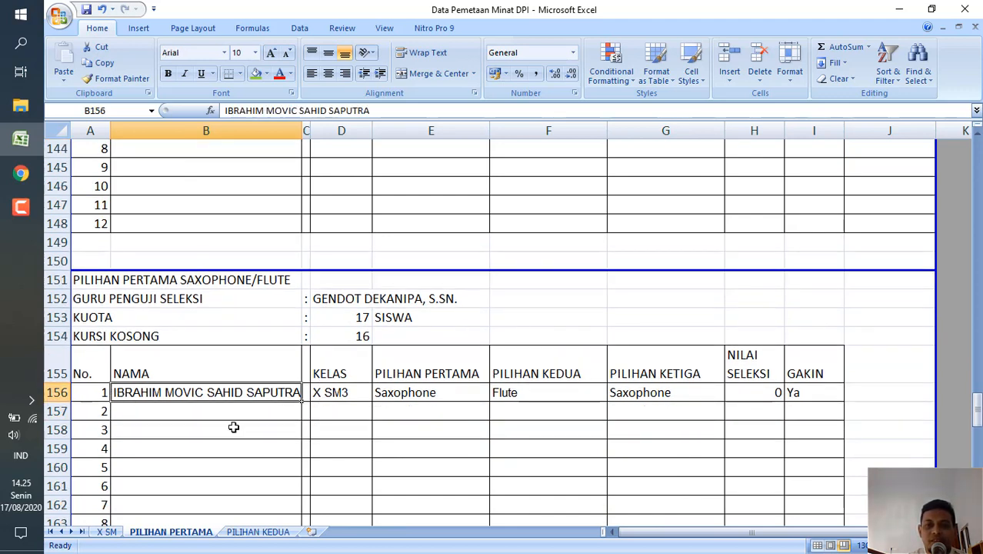
{"action": "left_click", "coordinate": [88, 393]}
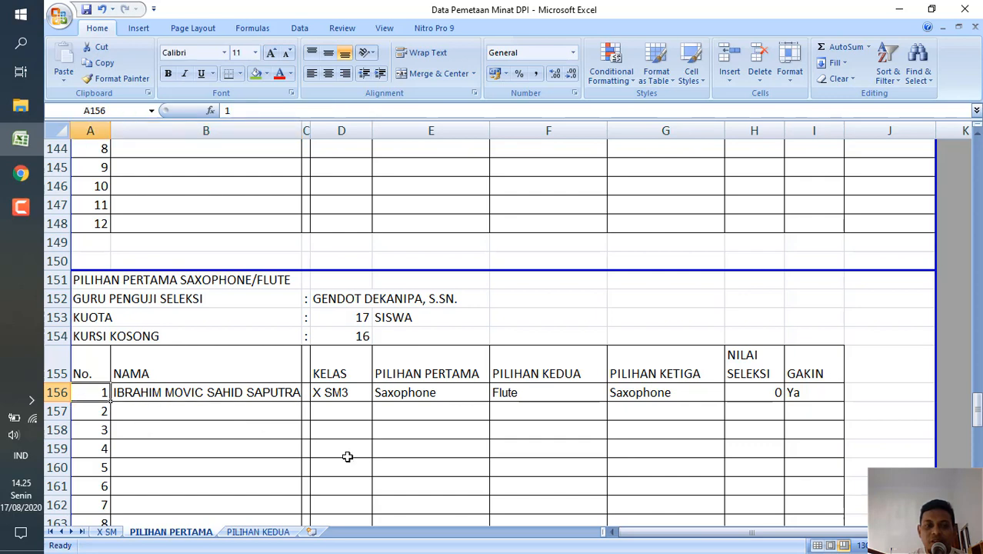
{"action": "left_click", "coordinate": [771, 393]}
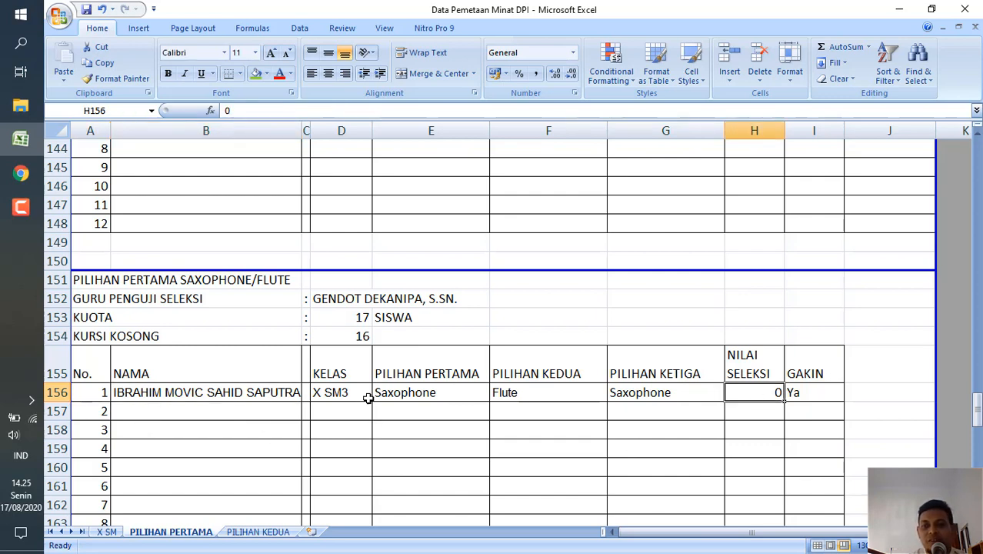
{"action": "left_click", "coordinate": [403, 392]}
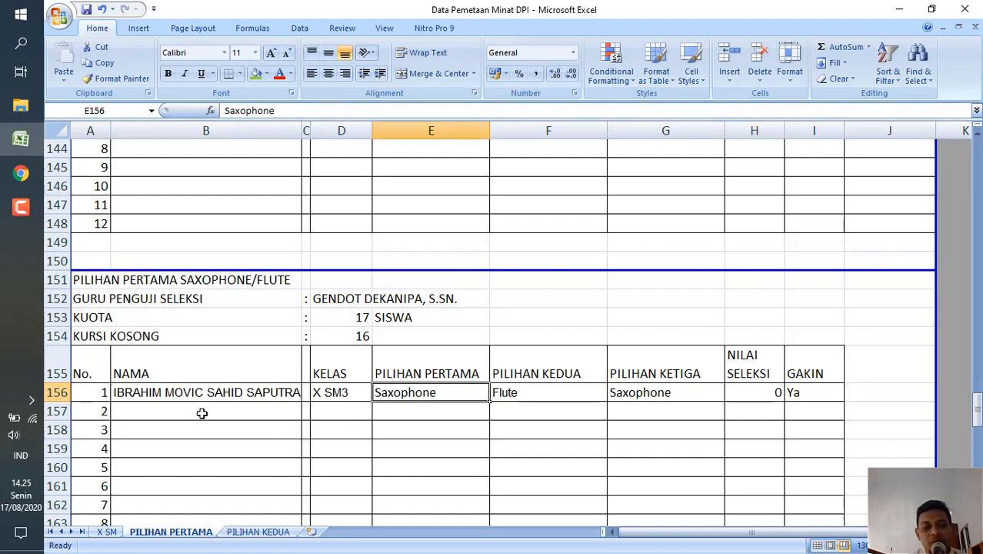
Fill the Trumpet table's student row, A180 to I180, with green and check its NILAI SELEKSI.
{"action": "scroll", "coordinate": [201, 413], "scroll_direction": "down", "scroll_amount": 7}
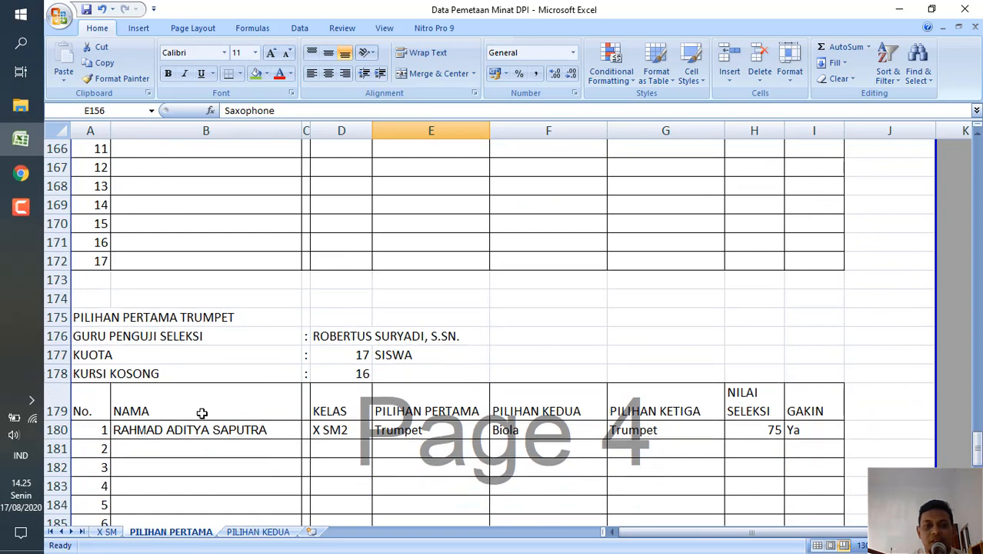
{"action": "scroll", "coordinate": [202, 413], "scroll_direction": "down", "scroll_amount": 1}
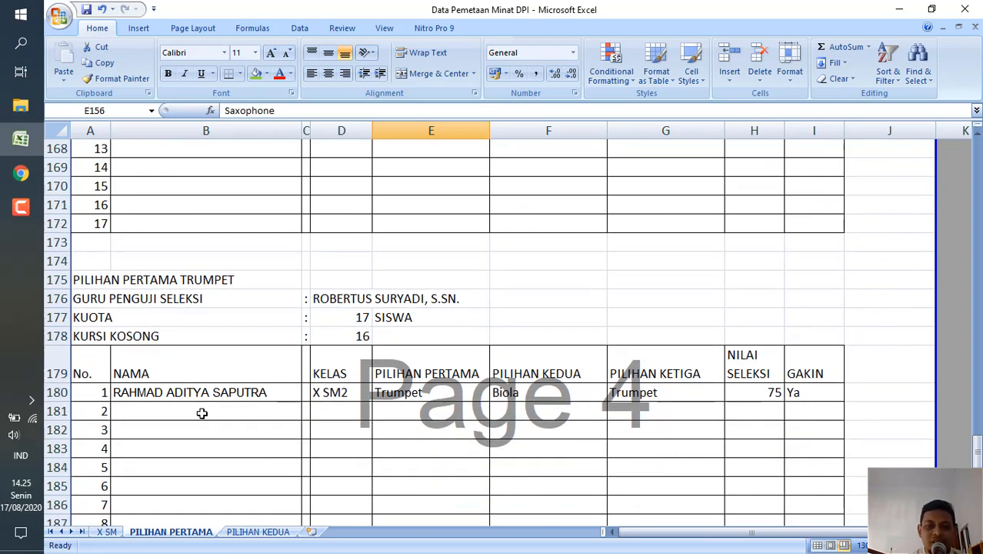
{"action": "left_click", "coordinate": [86, 393]}
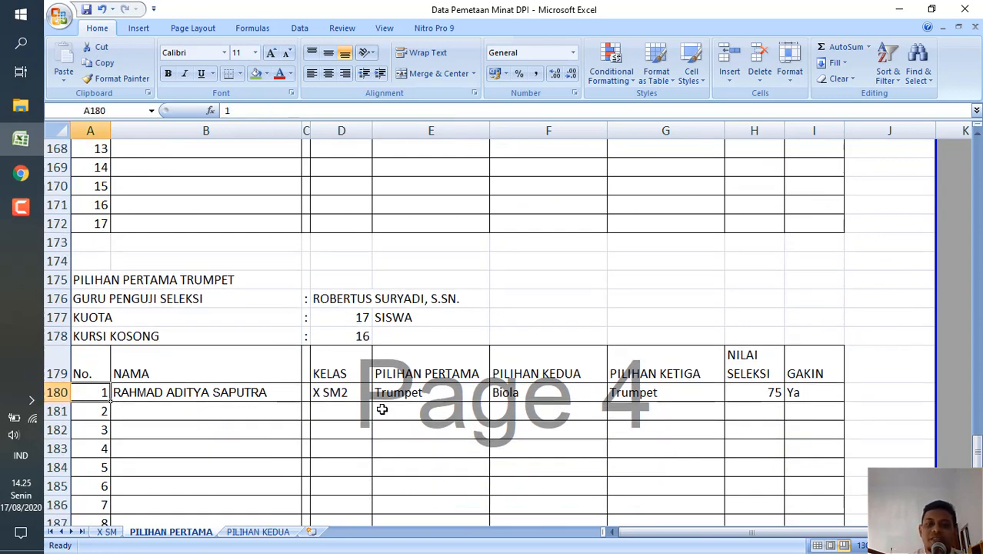
{"action": "left_click", "coordinate": [839, 396], "text": "shift"}
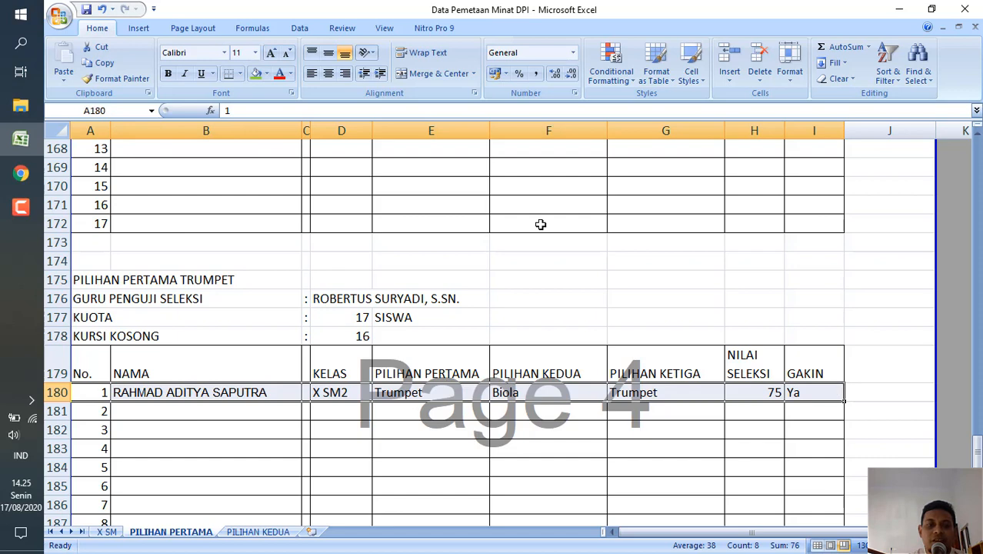
{"action": "left_click", "coordinate": [254, 77]}
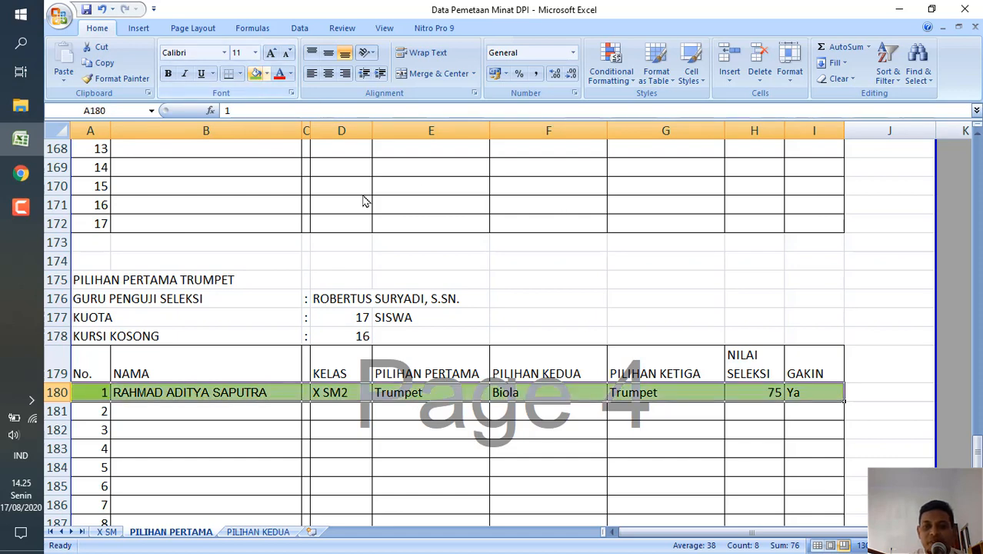
{"action": "left_click", "coordinate": [289, 425]}
{"action": "left_click", "coordinate": [773, 392]}
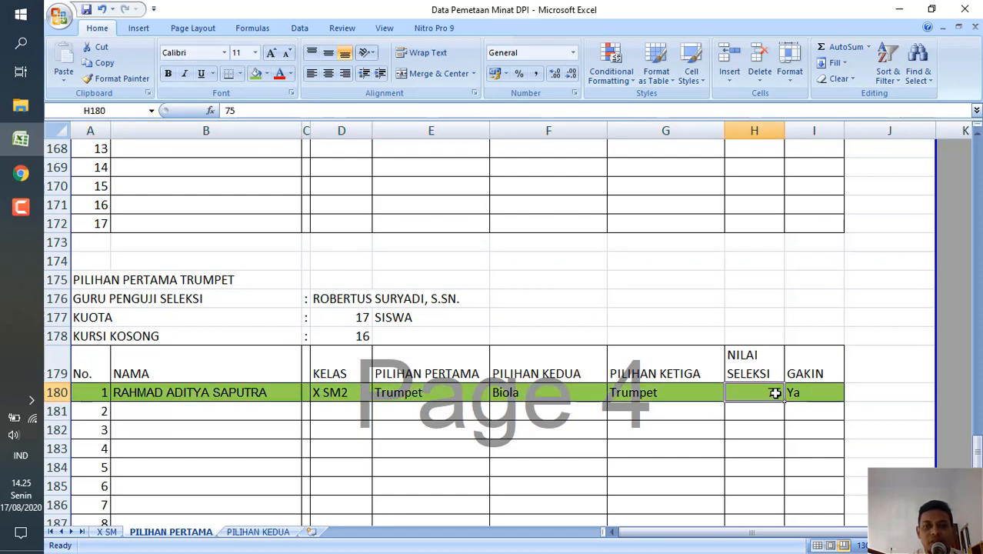
{"action": "left_click", "coordinate": [706, 483]}
Review the list of students who did not fill in the DPI interest mapping, including their NILAI and the choices in row 207.
{"action": "scroll", "coordinate": [706, 483], "scroll_direction": "down", "scroll_amount": 8}
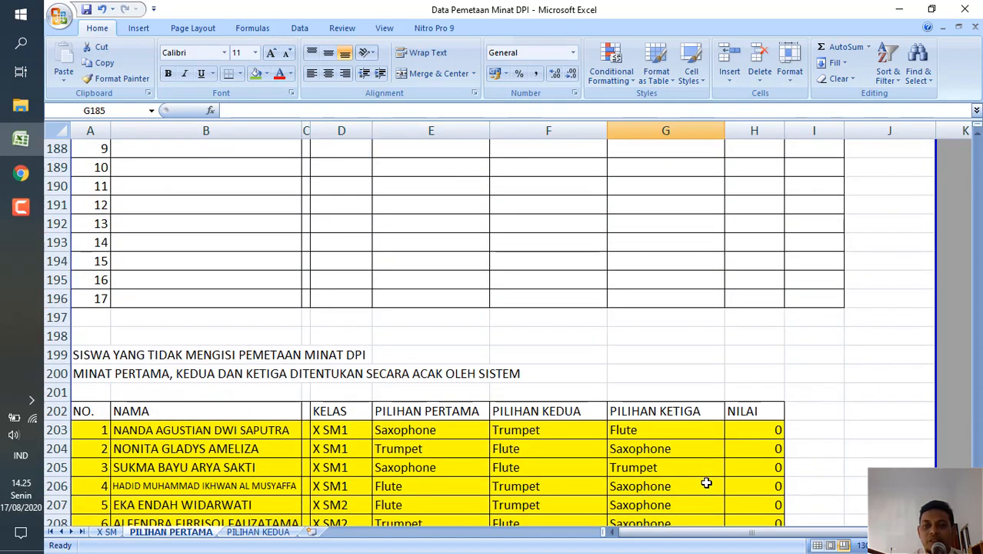
{"action": "scroll", "coordinate": [706, 484], "scroll_direction": "down", "scroll_amount": 1}
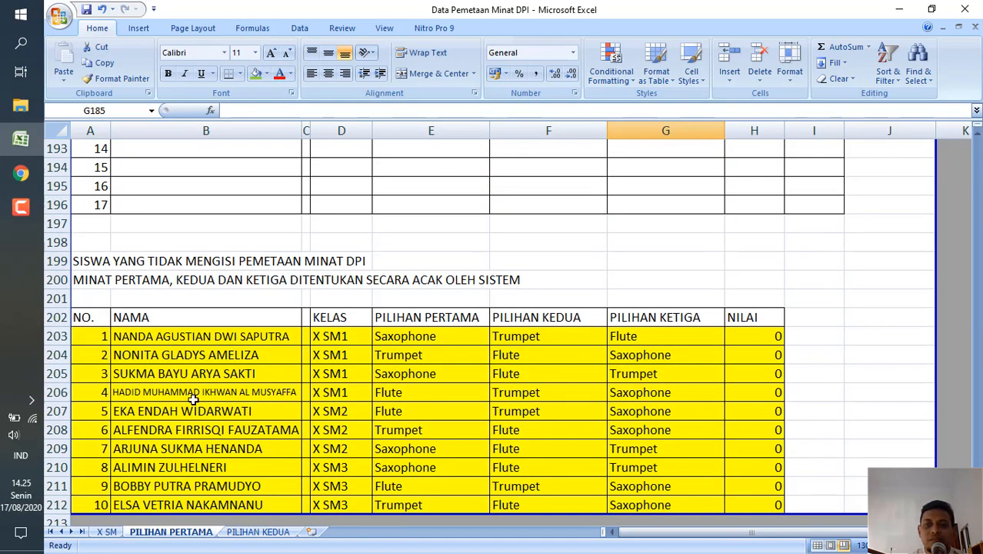
{"action": "left_click", "coordinate": [87, 340]}
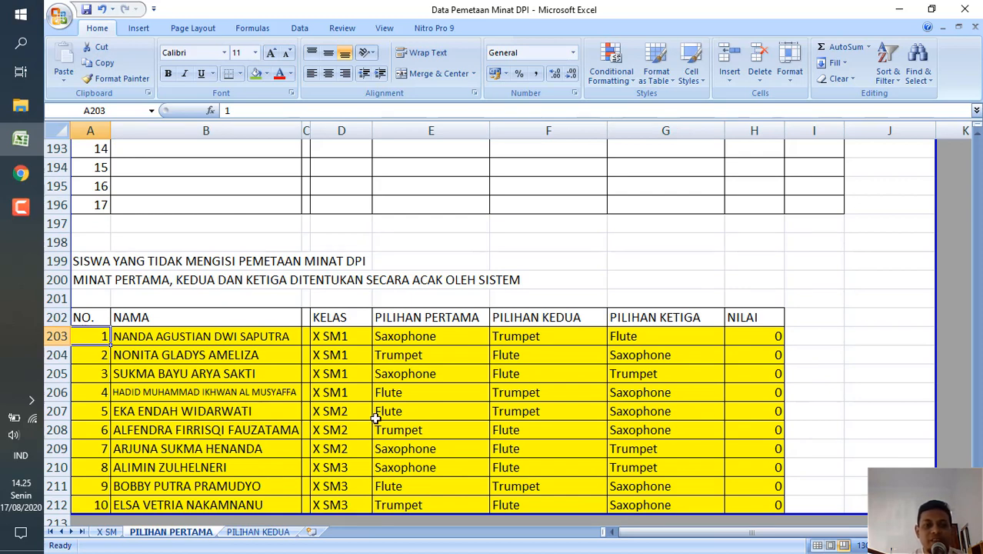
{"action": "left_click", "coordinate": [177, 253]}
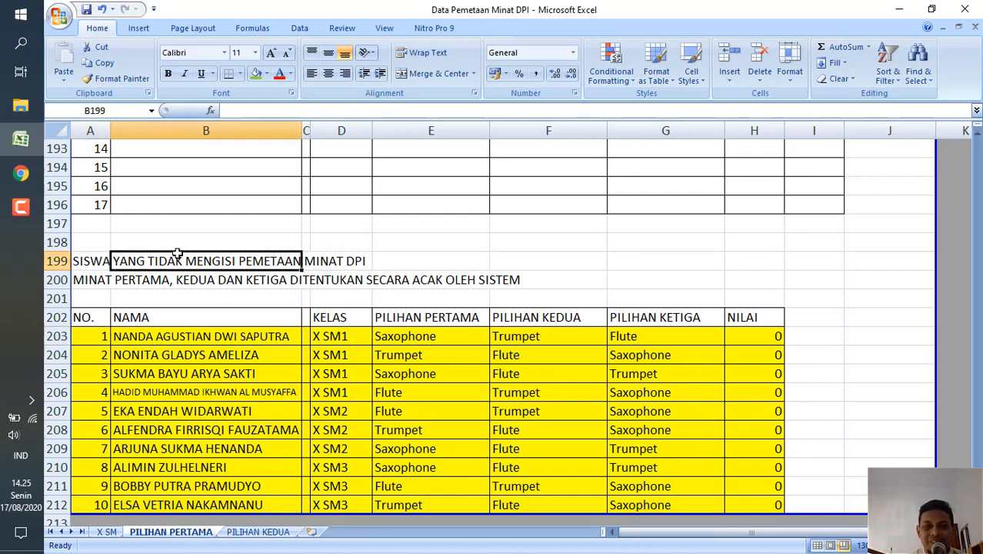
{"action": "left_click", "coordinate": [98, 261]}
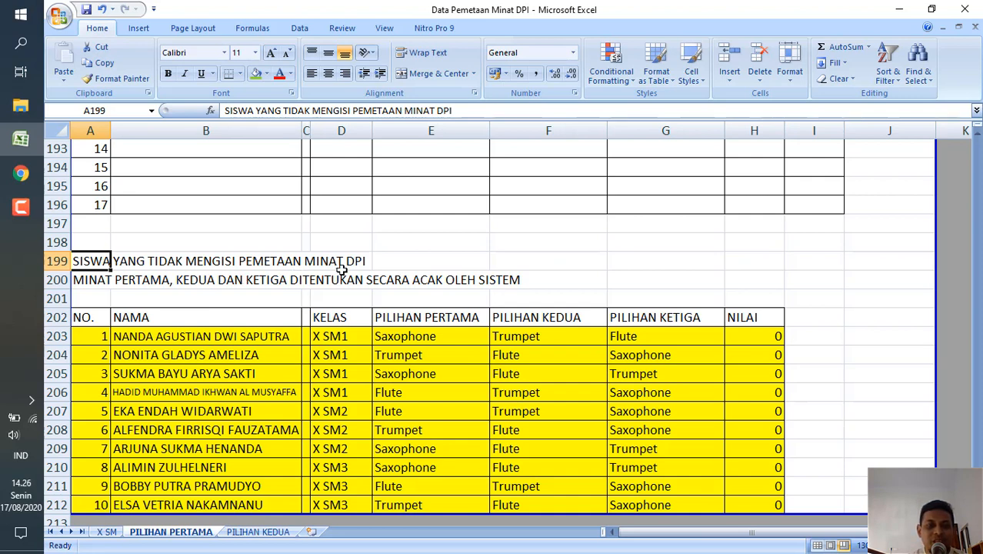
{"action": "left_click", "coordinate": [757, 336]}
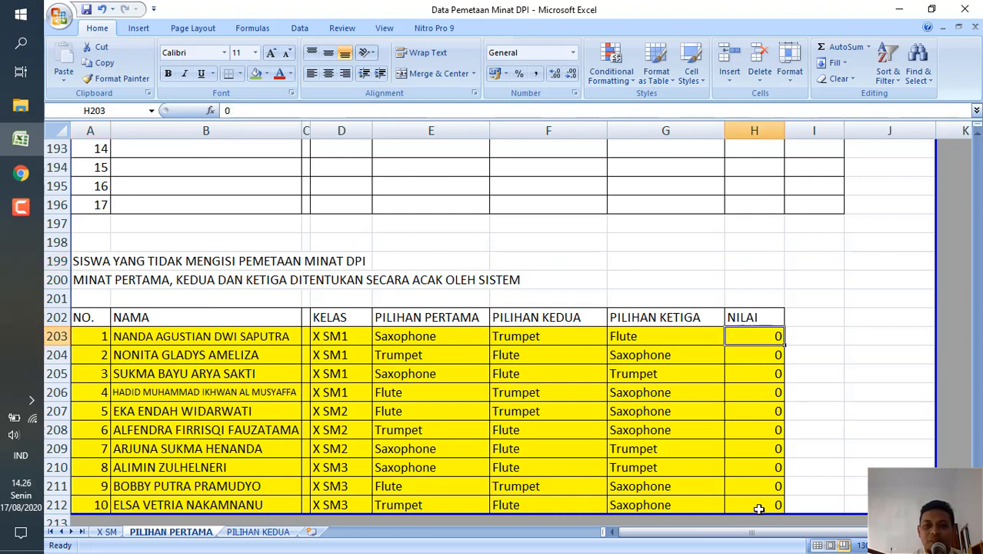
{"action": "left_click", "coordinate": [229, 413]}
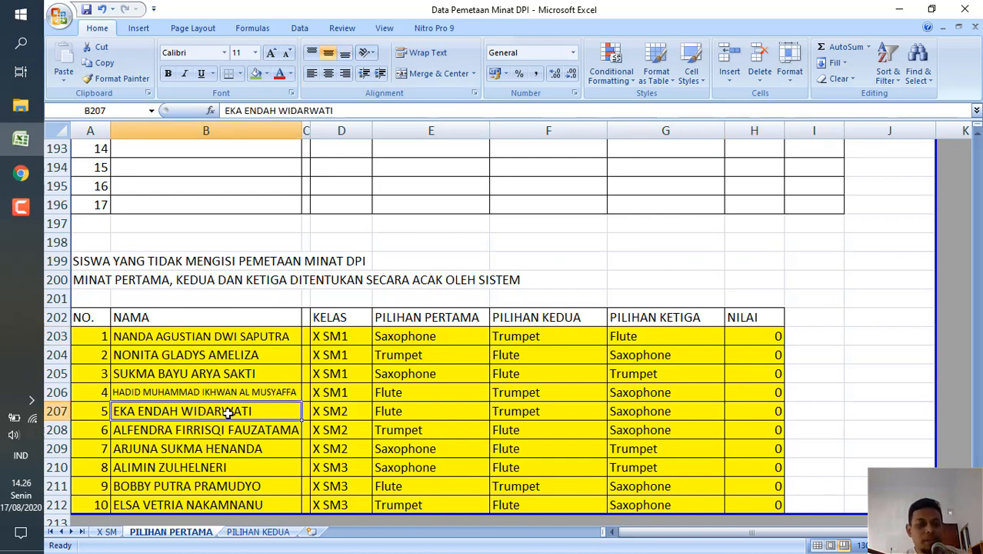
{"action": "left_click", "coordinate": [457, 417]}
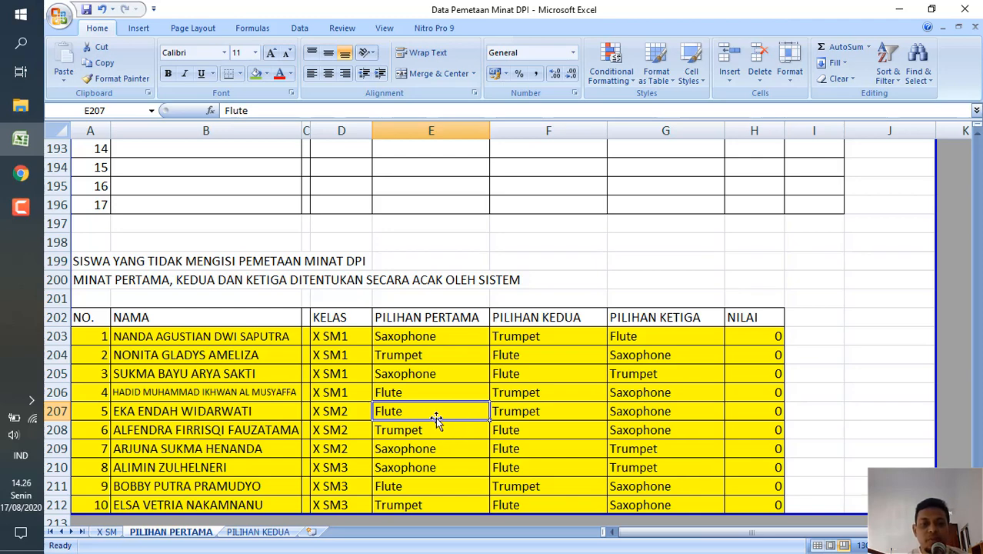
{"action": "left_click", "coordinate": [244, 413]}
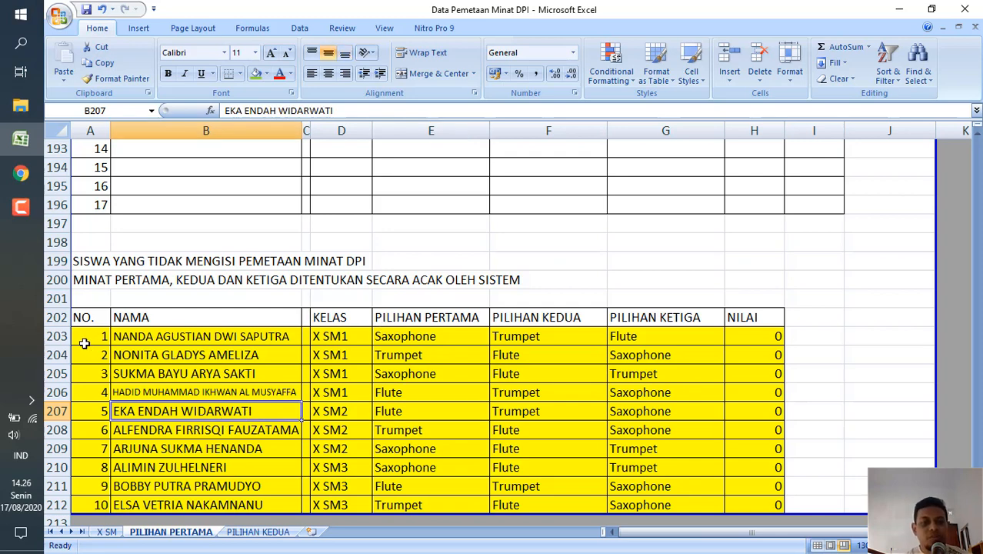
{"action": "left_click", "coordinate": [85, 340]}
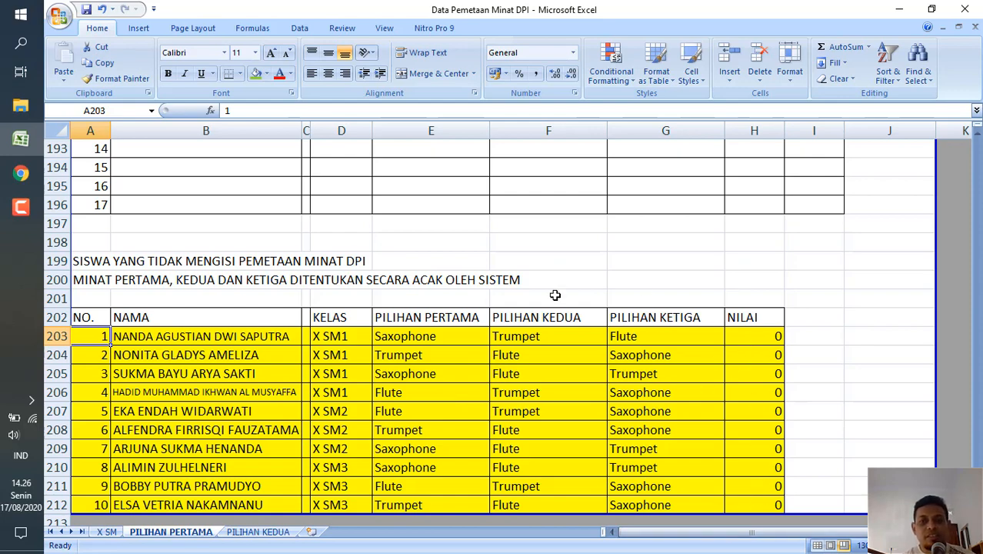
Review the Gitar/Bass table again, from the green rows through the yellow rows down to row 63.
{"action": "left_click", "coordinate": [456, 235]}
{"action": "scroll", "coordinate": [456, 235], "scroll_direction": "up", "scroll_amount": 5}
{"action": "scroll", "coordinate": [456, 235], "scroll_direction": "up", "scroll_amount": 20}
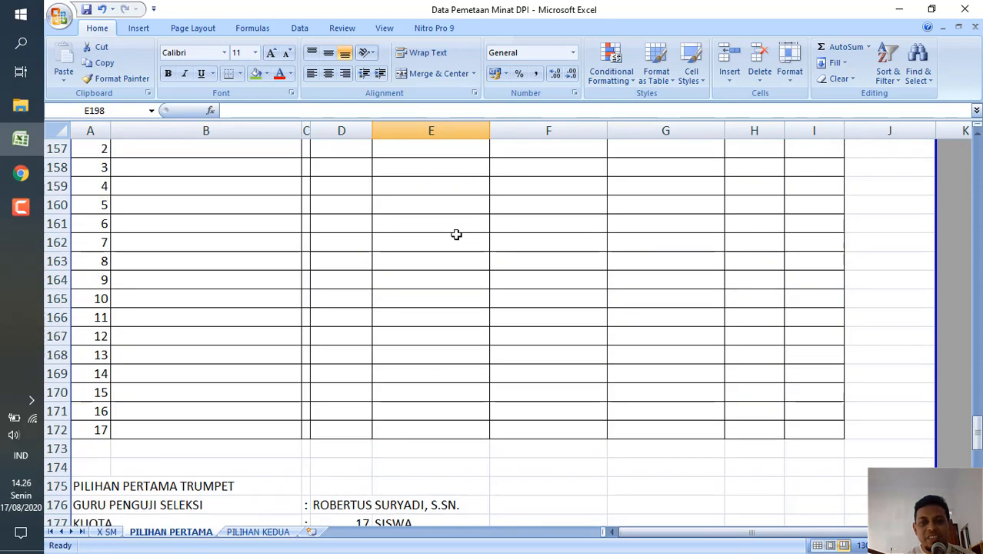
{"action": "scroll", "coordinate": [456, 235], "scroll_direction": "up", "scroll_amount": 20}
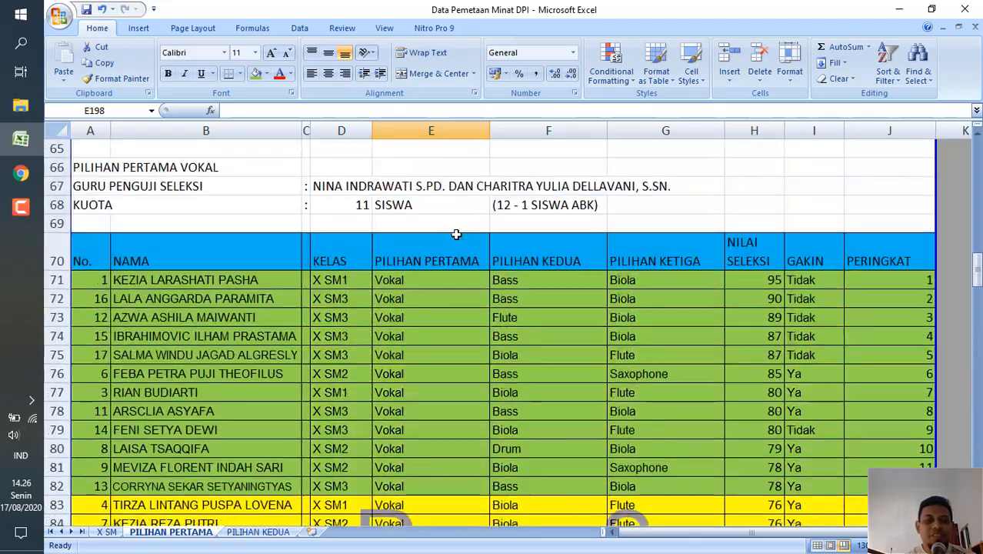
{"action": "scroll", "coordinate": [456, 235], "scroll_direction": "up", "scroll_amount": 1}
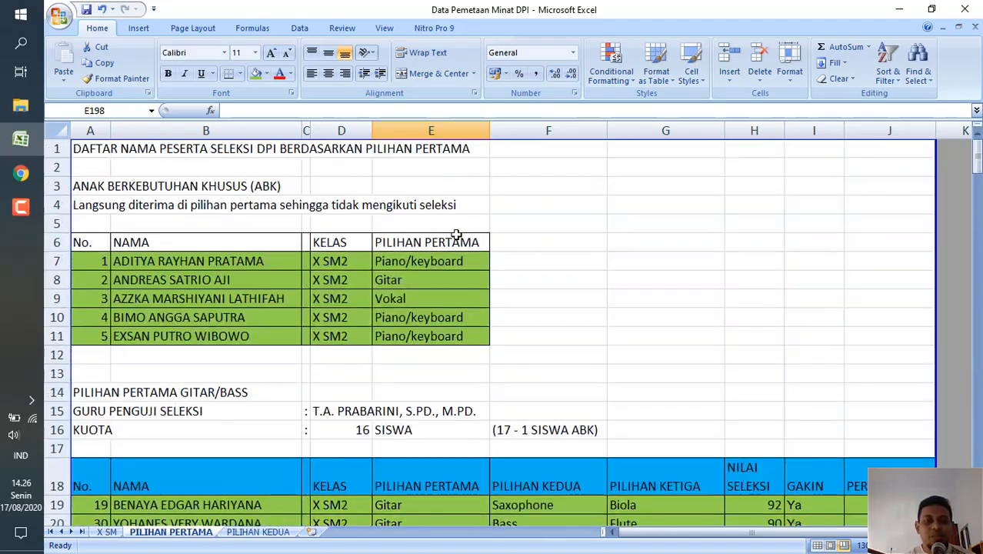
{"action": "scroll", "coordinate": [456, 234], "scroll_direction": "down", "scroll_amount": 10}
{"action": "scroll", "coordinate": [457, 234], "scroll_direction": "down", "scroll_amount": 1}
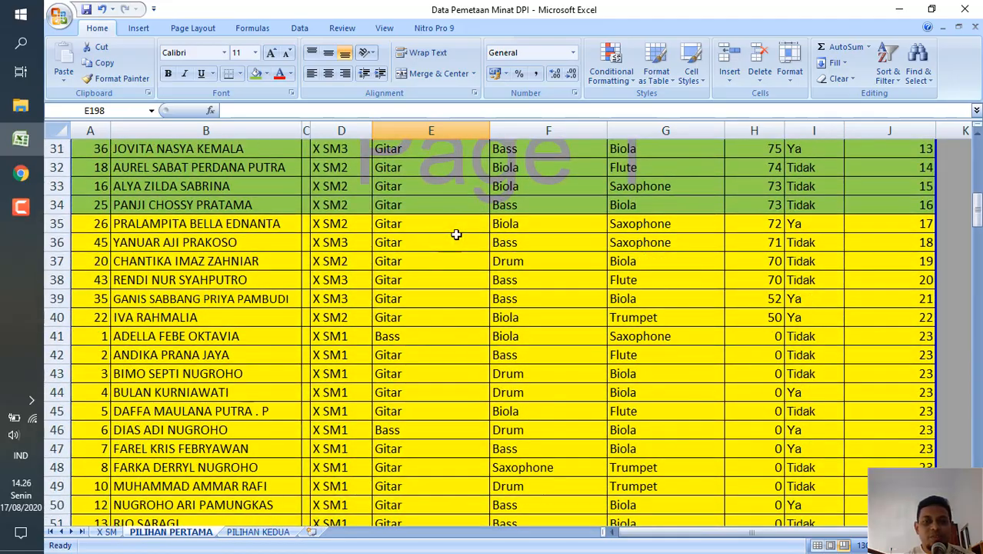
{"action": "scroll", "coordinate": [456, 235], "scroll_direction": "down", "scroll_amount": 5}
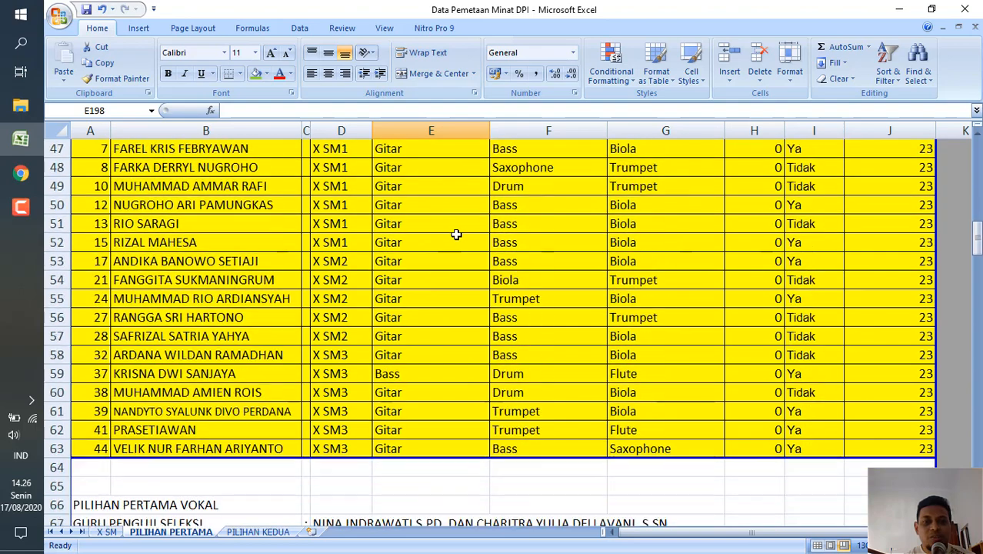
{"action": "scroll", "coordinate": [456, 234], "scroll_direction": "up", "scroll_amount": 1}
{"action": "scroll", "coordinate": [456, 235], "scroll_direction": "up", "scroll_amount": 4}
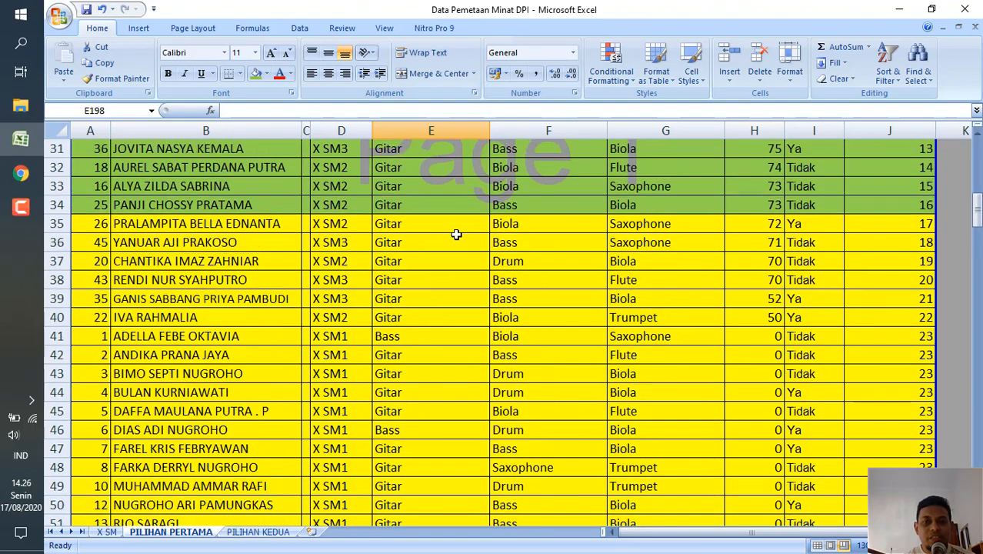
Examine the boundary between green row 34 and the yellow rows in the Gitar/Bass table, including the PILIHAN KEDUA of row 36.
{"action": "left_click", "coordinate": [97, 209]}
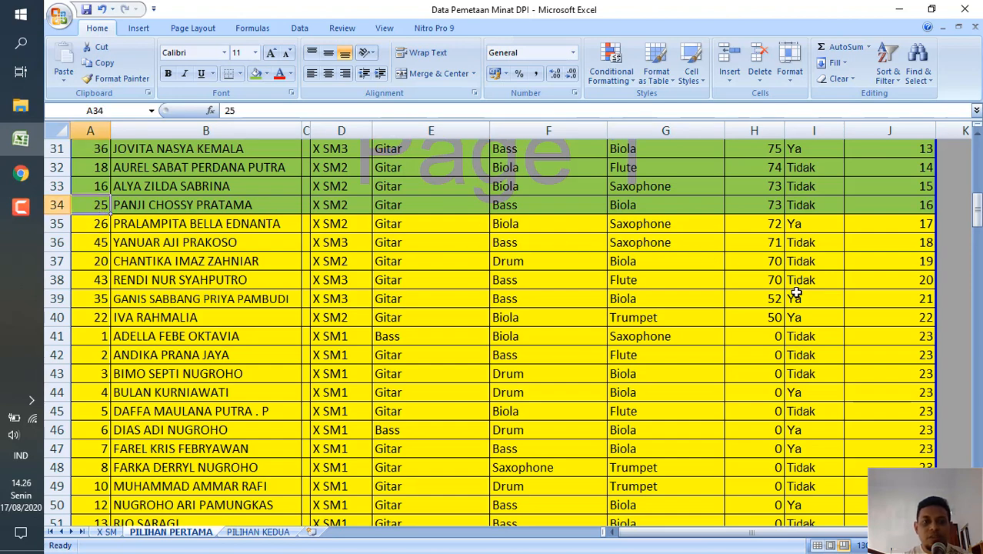
{"action": "scroll", "coordinate": [796, 293], "scroll_direction": "down", "scroll_amount": 1}
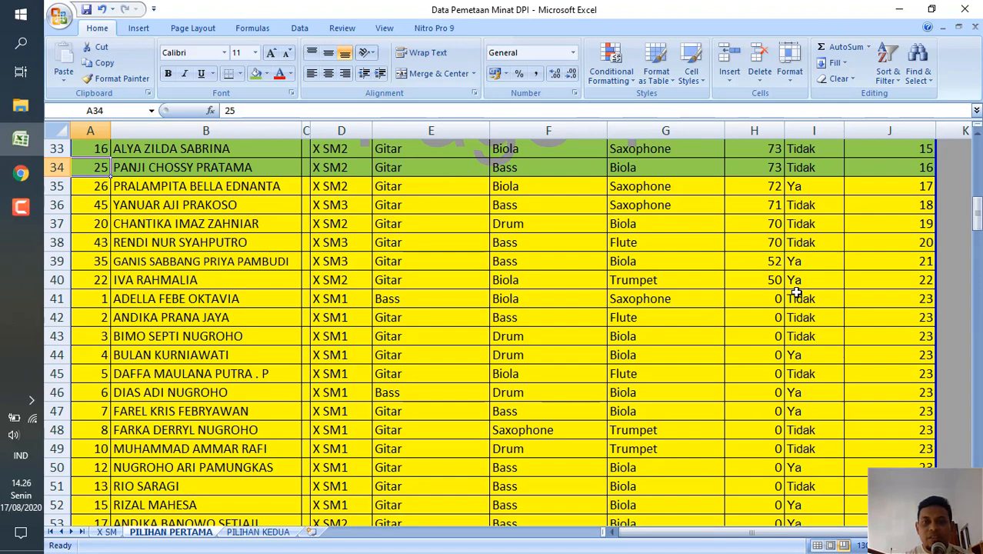
{"action": "scroll", "coordinate": [796, 293], "scroll_direction": "down", "scroll_amount": 1}
{"action": "scroll", "coordinate": [524, 410], "scroll_direction": "up", "scroll_amount": 5}
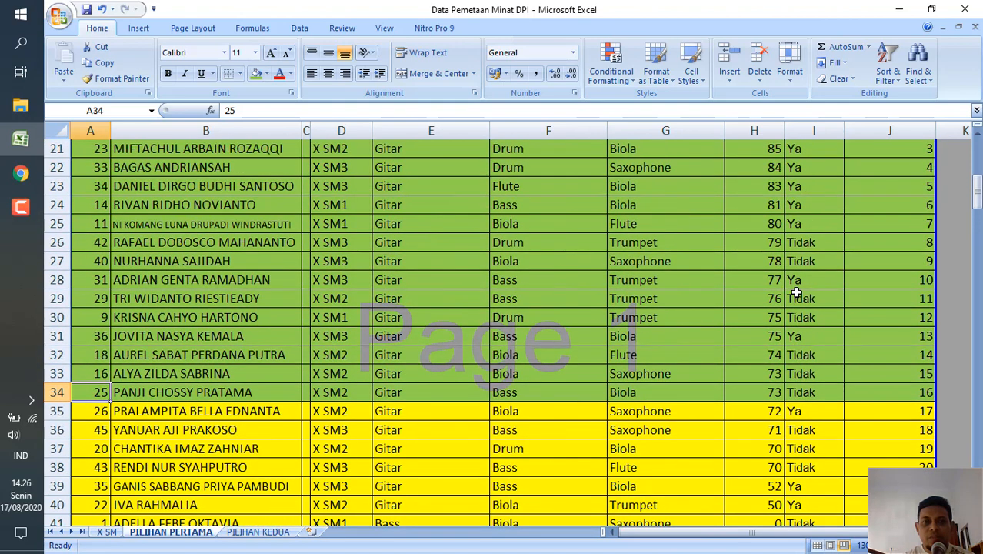
{"action": "left_click", "coordinate": [511, 431]}
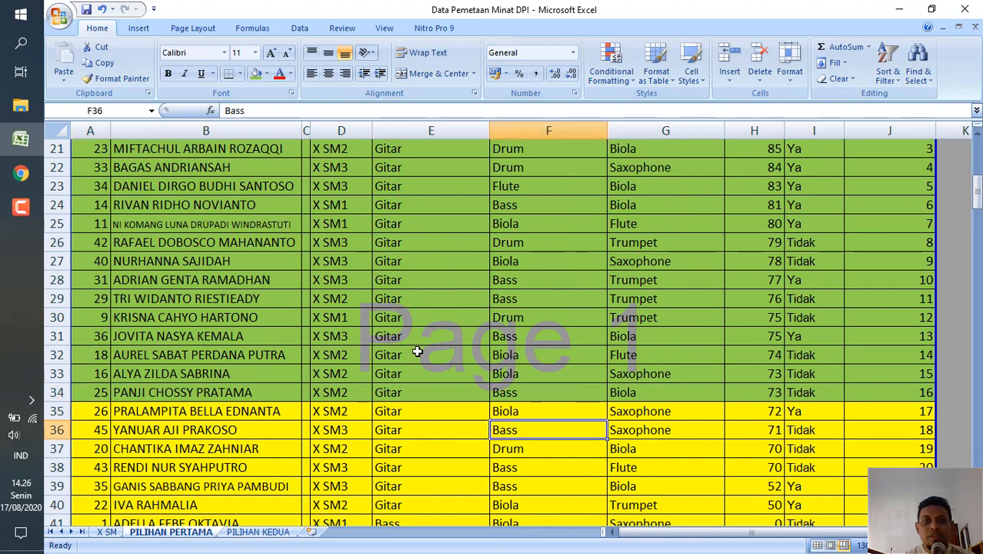
{"action": "scroll", "coordinate": [417, 352], "scroll_direction": "up", "scroll_amount": 2}
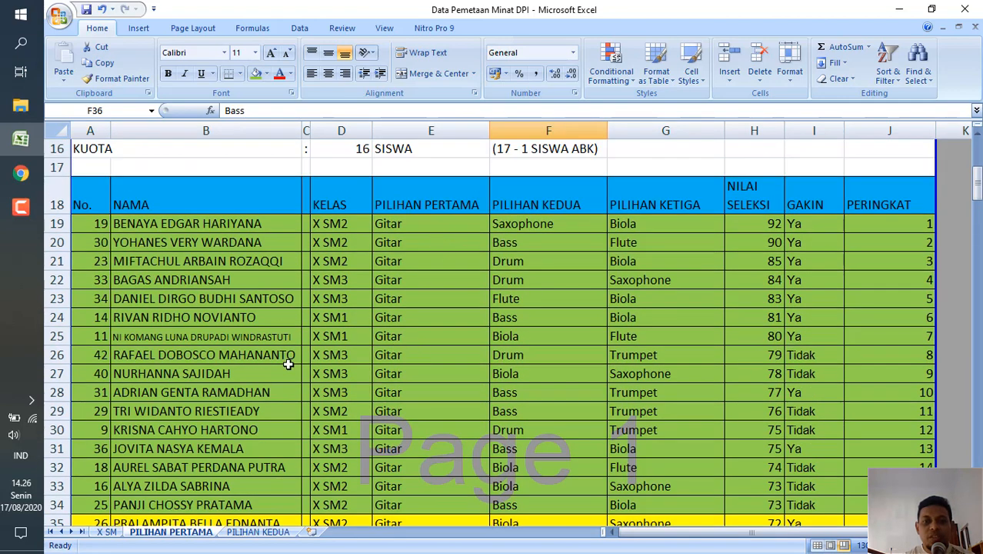
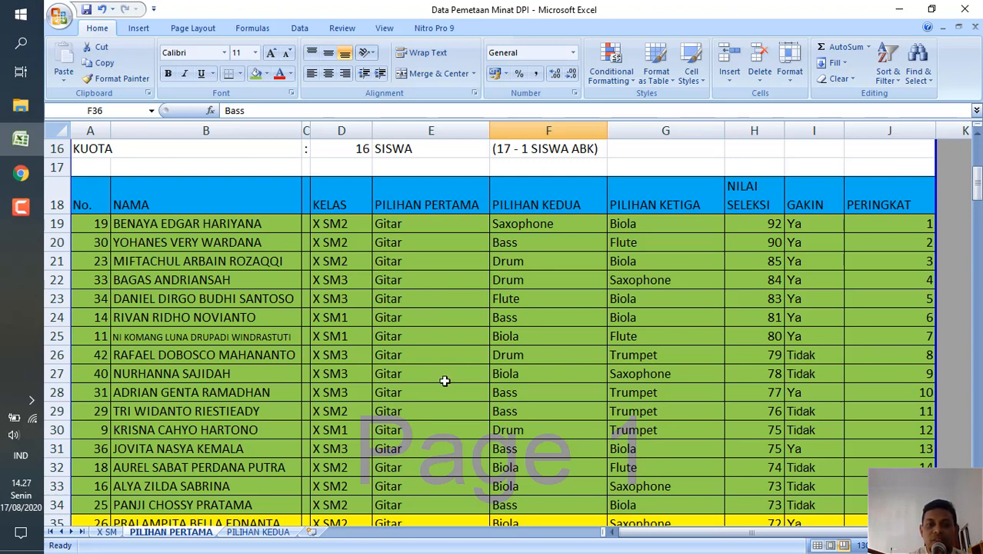
Review the Gitar/Bass table from its heading in row 14 down to the first yellow row, 35.
{"action": "left_click", "coordinate": [430, 338]}
{"action": "scroll", "coordinate": [430, 337], "scroll_direction": "up", "scroll_amount": 2}
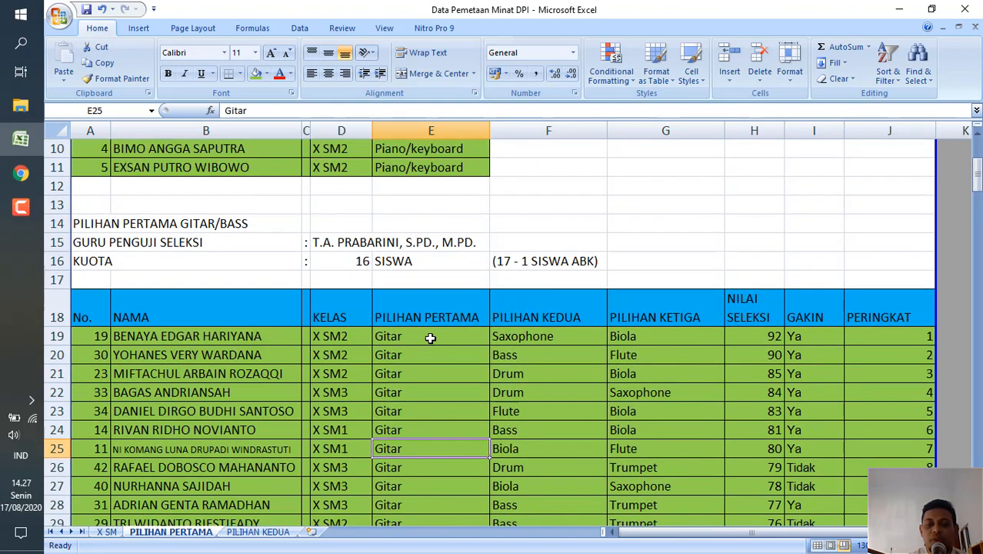
{"action": "left_click", "coordinate": [141, 229]}
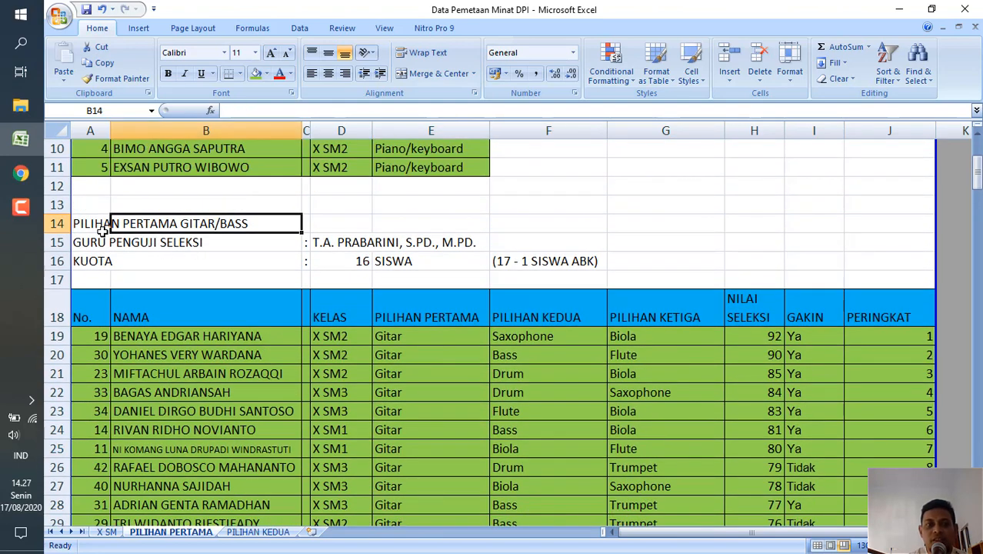
{"action": "scroll", "coordinate": [535, 353], "scroll_direction": "down", "scroll_amount": 6}
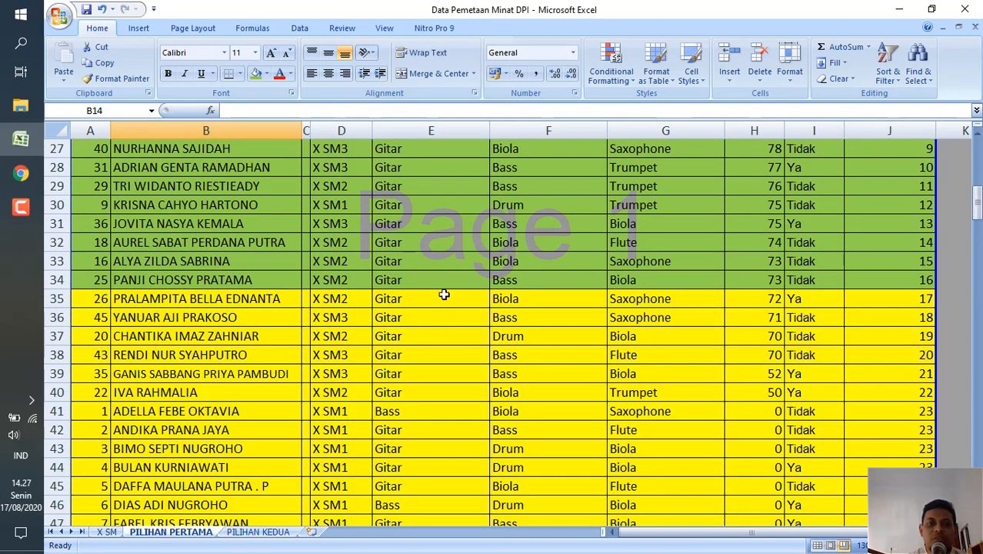
{"action": "left_click", "coordinate": [444, 295]}
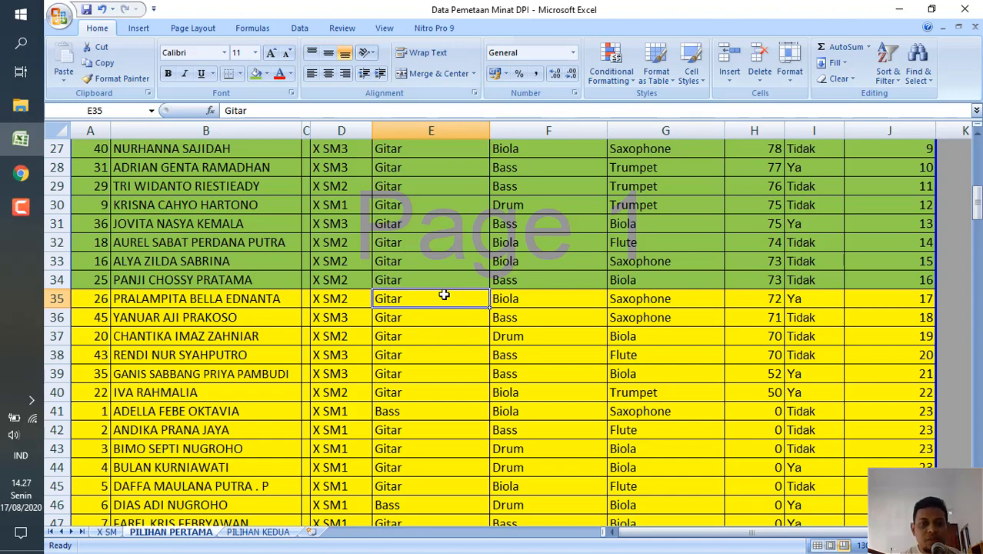
Turn on filtering for the Gitar/Bass range A34 to J63.
{"action": "left_click", "coordinate": [93, 283]}
{"action": "scroll", "coordinate": [583, 339], "scroll_direction": "down", "scroll_amount": 5}
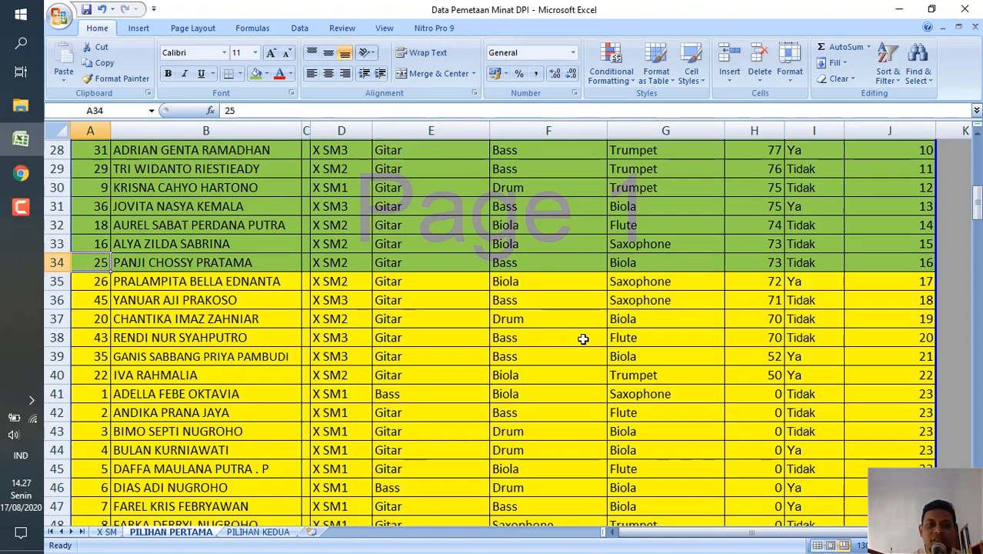
{"action": "scroll", "coordinate": [583, 339], "scroll_direction": "down", "scroll_amount": 3}
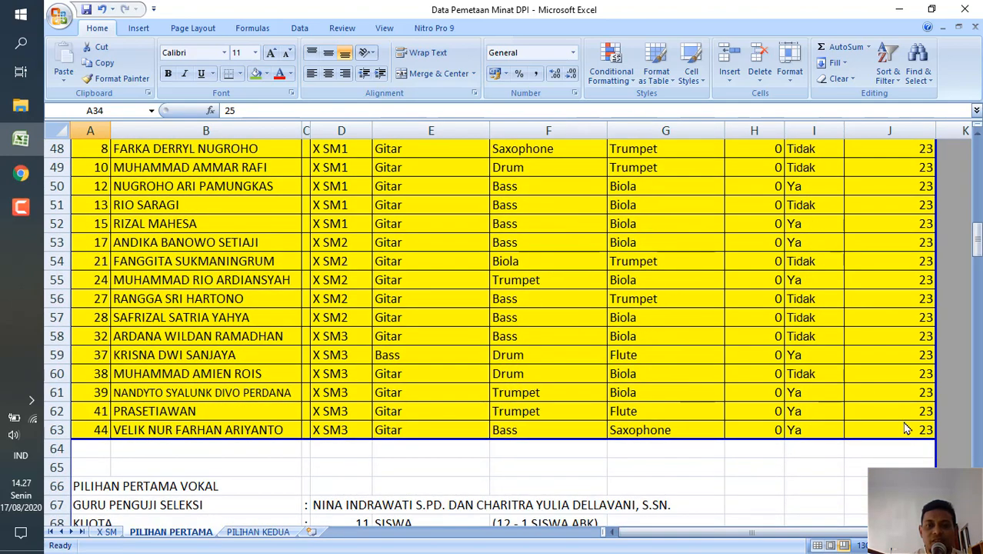
{"action": "left_click", "coordinate": [906, 433], "text": "shift"}
{"action": "scroll", "coordinate": [742, 325], "scroll_direction": "up", "scroll_amount": 6}
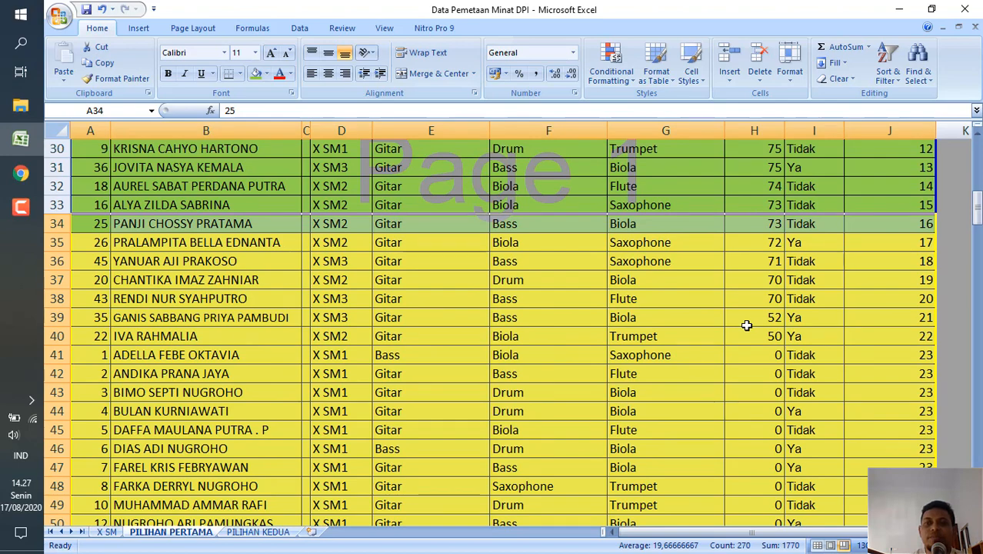
{"action": "left_click", "coordinate": [893, 77]}
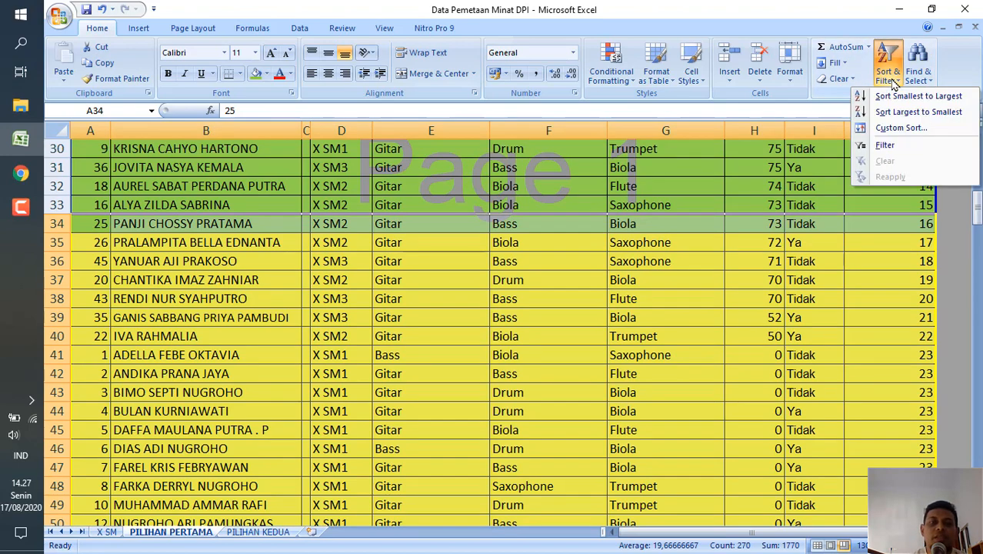
{"action": "left_click", "coordinate": [886, 146]}
Filter the second-choice column of the Gitar/Bass rows to show only Bass.
{"action": "left_click", "coordinate": [522, 224]}
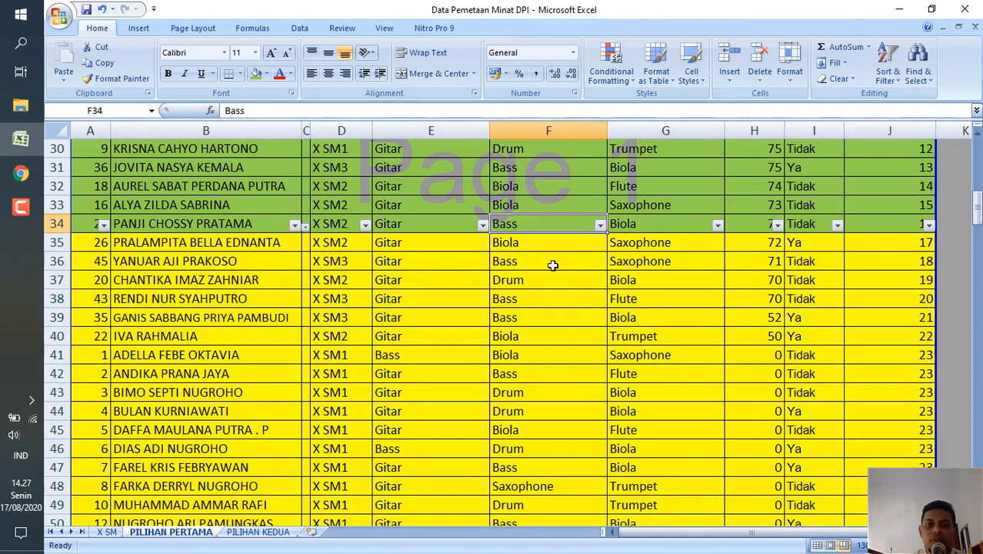
{"action": "left_click", "coordinate": [600, 225]}
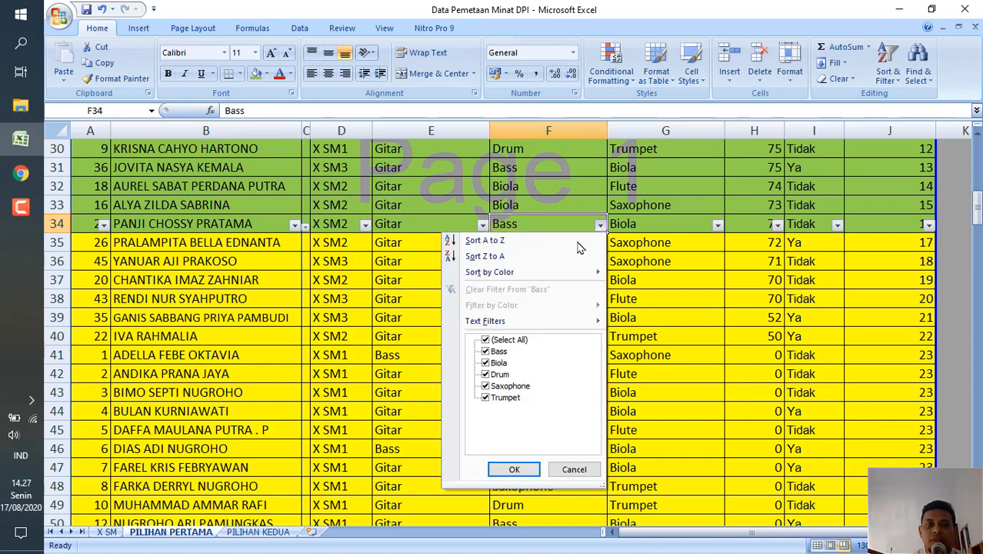
{"action": "left_click", "coordinate": [486, 340]}
{"action": "left_click", "coordinate": [485, 351]}
{"action": "left_click", "coordinate": [514, 471]}
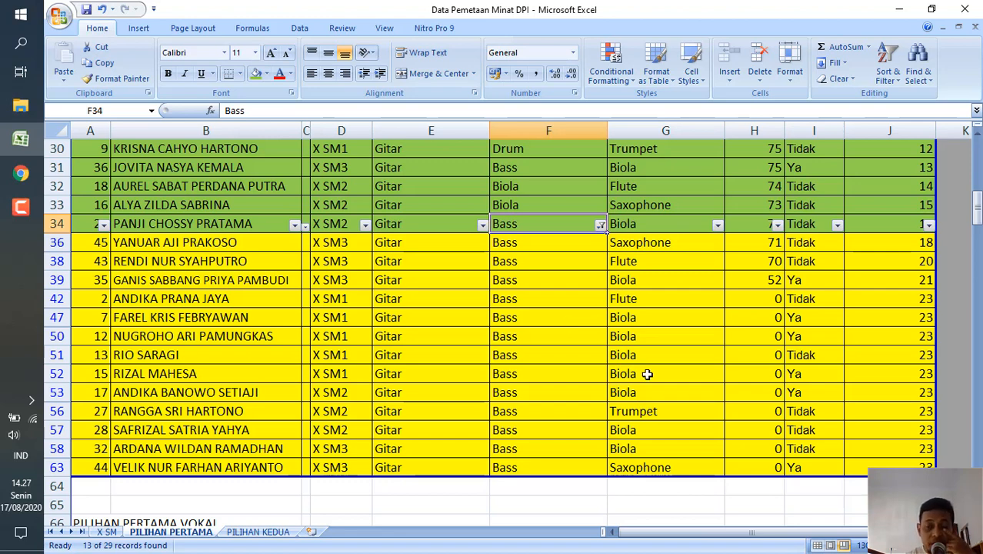
Review the Gitar/Bass table with the Bass filter on, checking the first choices in rows 19 to 34 and the examiner in D15.
{"action": "left_click", "coordinate": [677, 225]}
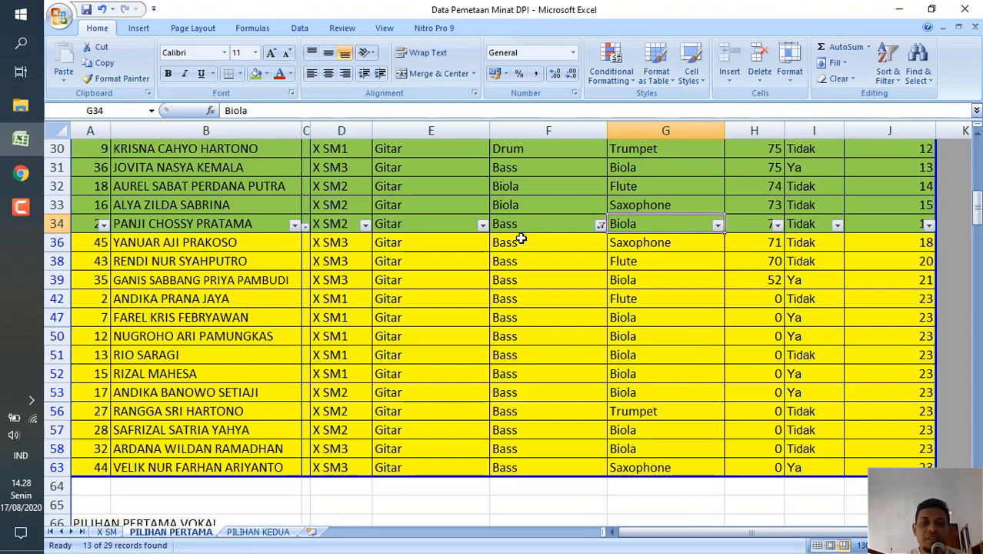
{"action": "scroll", "coordinate": [521, 224], "scroll_direction": "up", "scroll_amount": 4}
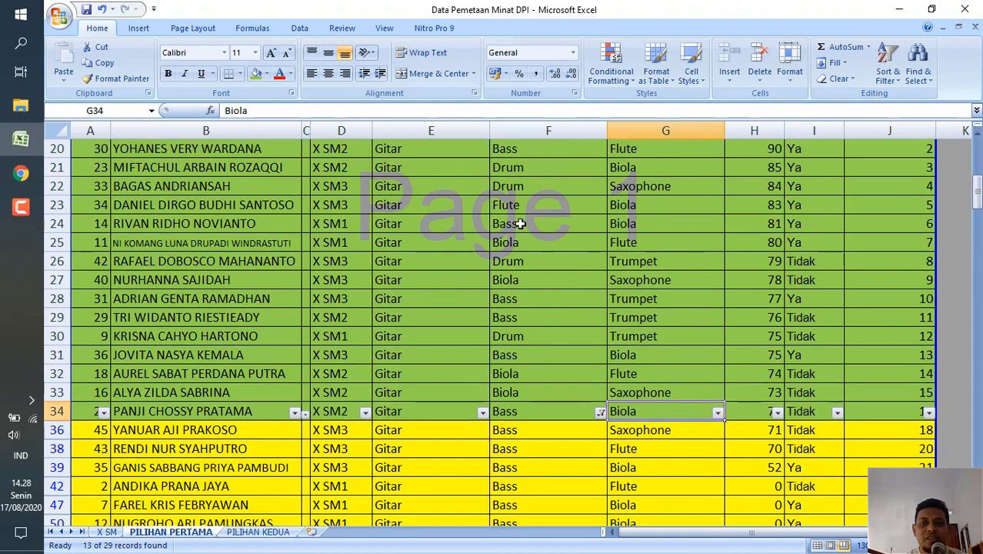
{"action": "scroll", "coordinate": [521, 224], "scroll_direction": "down", "scroll_amount": 2}
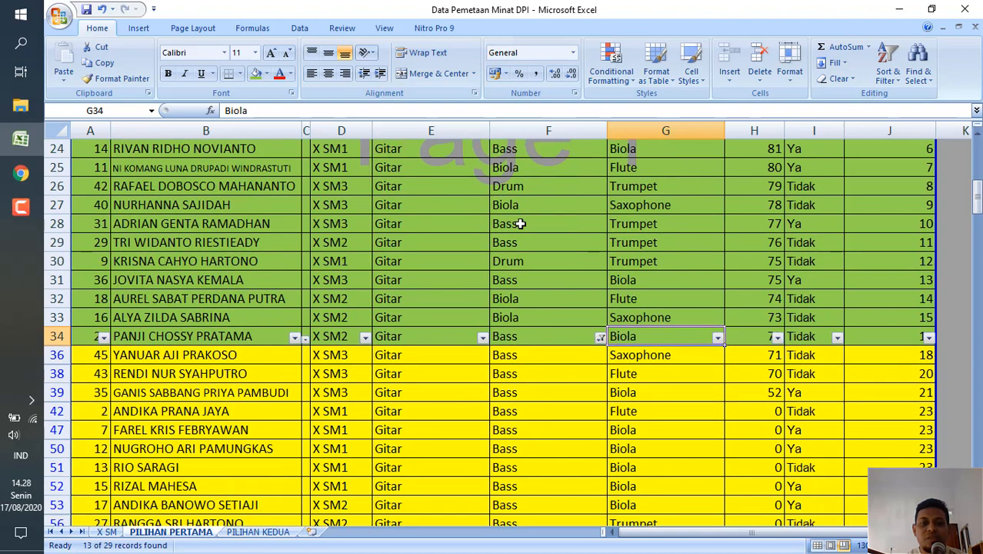
{"action": "scroll", "coordinate": [520, 224], "scroll_direction": "up", "scroll_amount": 2}
{"action": "scroll", "coordinate": [521, 224], "scroll_direction": "down", "scroll_amount": 2}
{"action": "scroll", "coordinate": [520, 224], "scroll_direction": "up", "scroll_amount": 1}
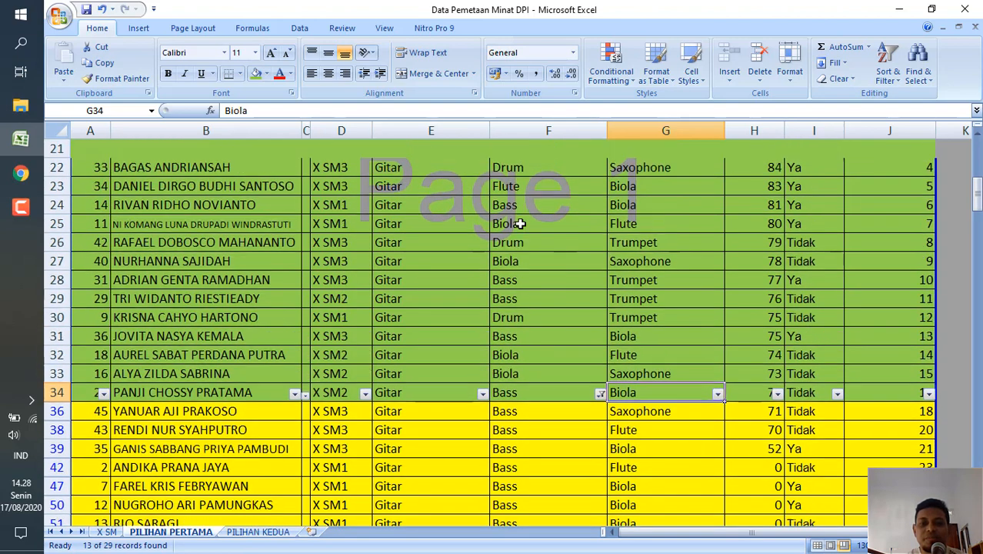
{"action": "scroll", "coordinate": [521, 224], "scroll_direction": "up", "scroll_amount": 2}
{"action": "left_click", "coordinate": [428, 204]}
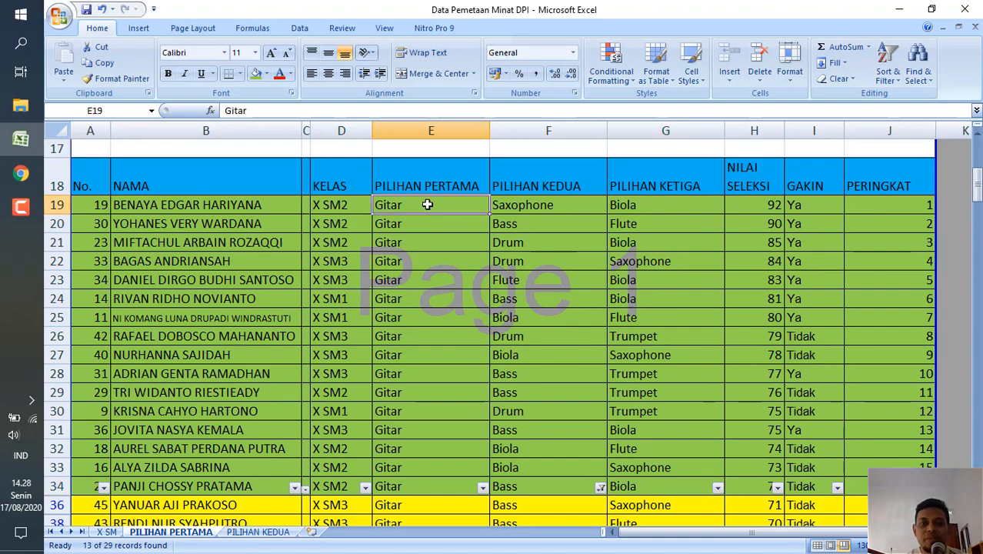
{"action": "left_click", "coordinate": [412, 489]}
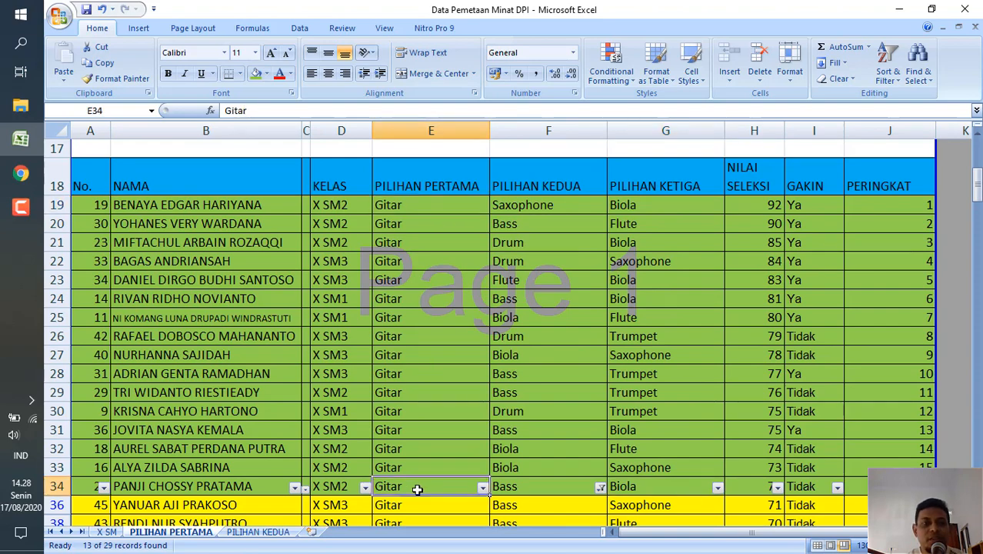
{"action": "left_click", "coordinate": [438, 210]}
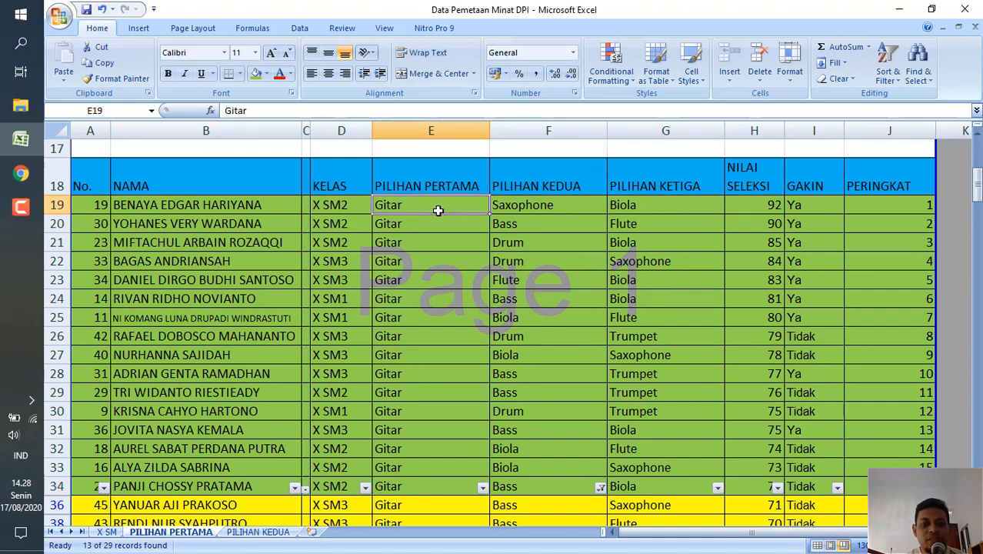
{"action": "scroll", "coordinate": [438, 210], "scroll_direction": "up", "scroll_amount": 2}
{"action": "left_click", "coordinate": [323, 223]}
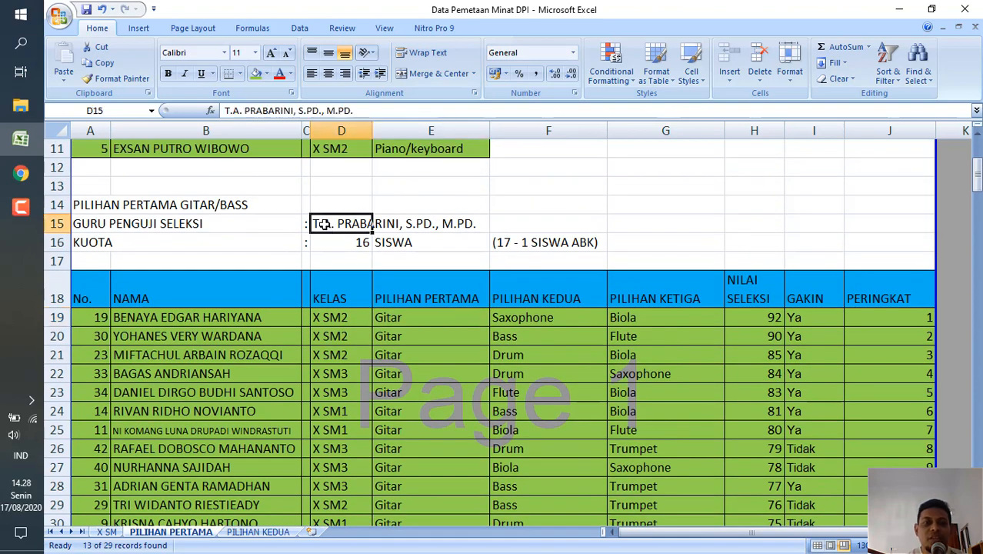
{"action": "left_click", "coordinate": [451, 386]}
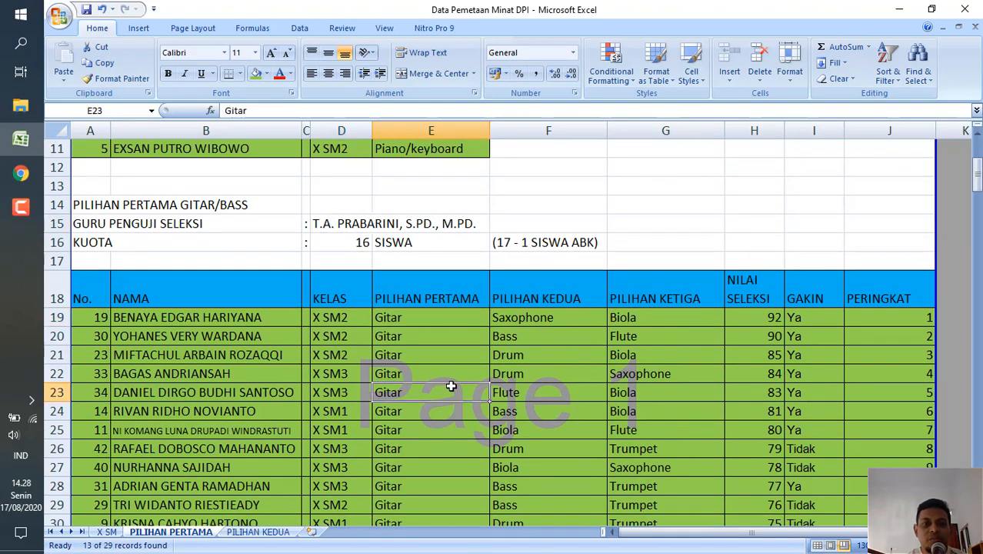
Check the first choices of the lower green Gitar rows and the second choice in row 34.
{"action": "scroll", "coordinate": [451, 386], "scroll_direction": "down", "scroll_amount": 2}
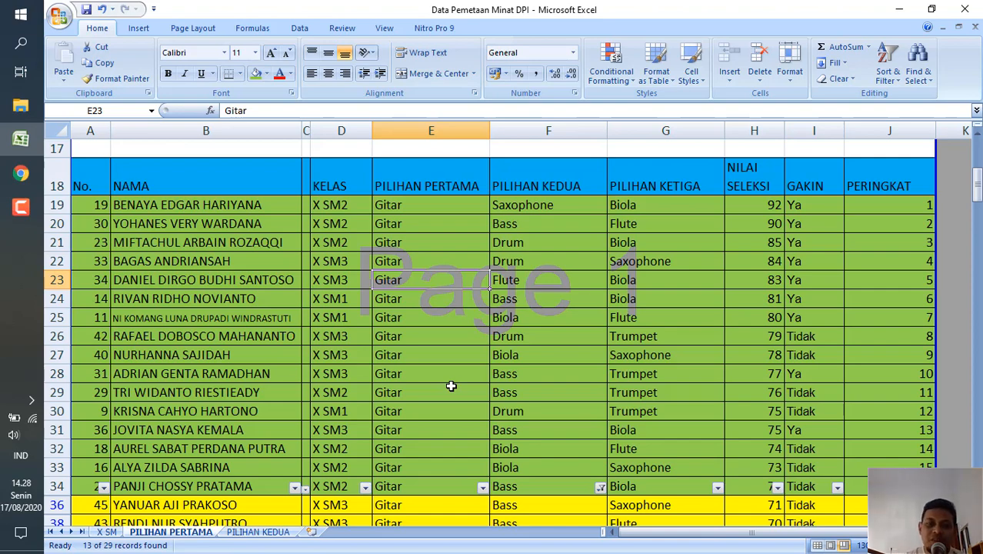
{"action": "scroll", "coordinate": [450, 385], "scroll_direction": "down", "scroll_amount": 2}
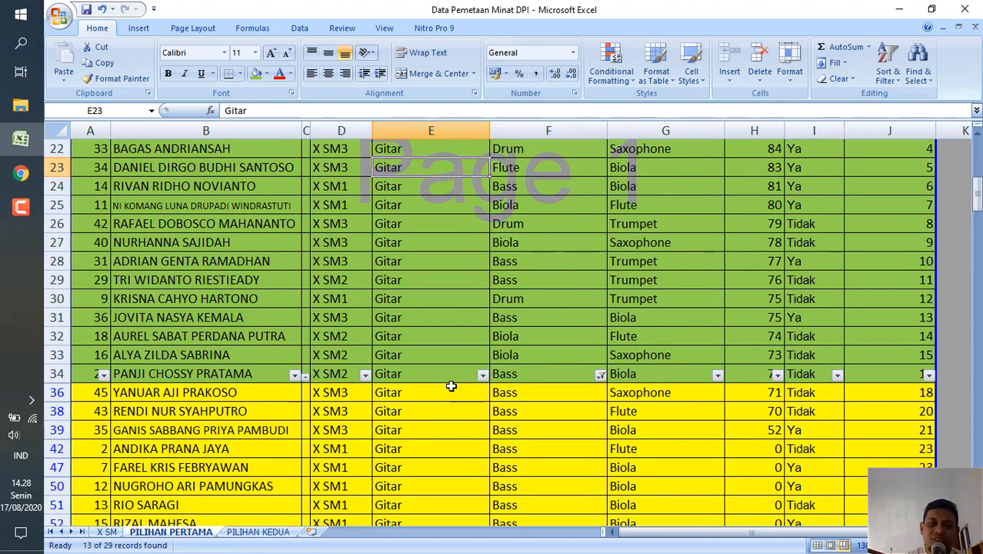
{"action": "left_click", "coordinate": [438, 302]}
{"action": "left_click", "coordinate": [417, 323]}
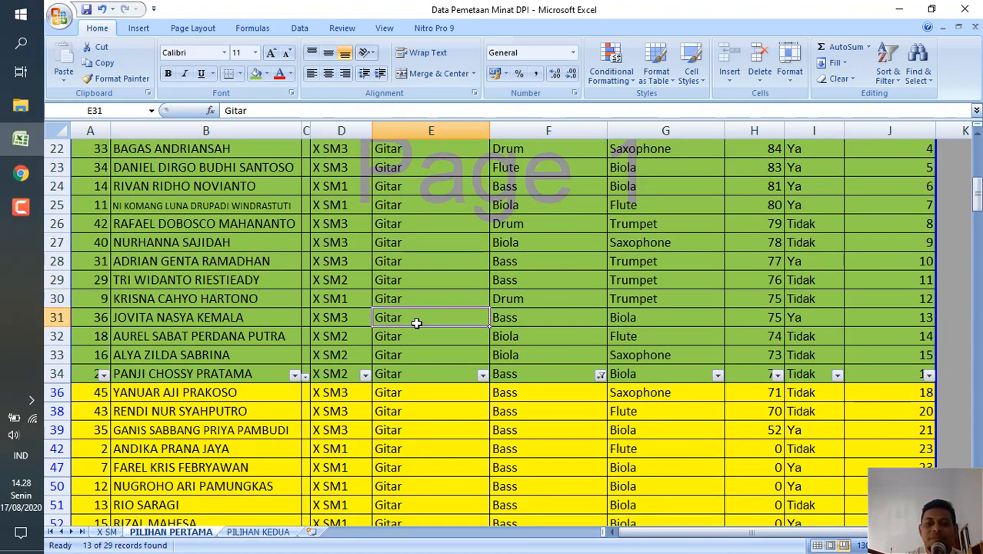
{"action": "left_click", "coordinate": [403, 374]}
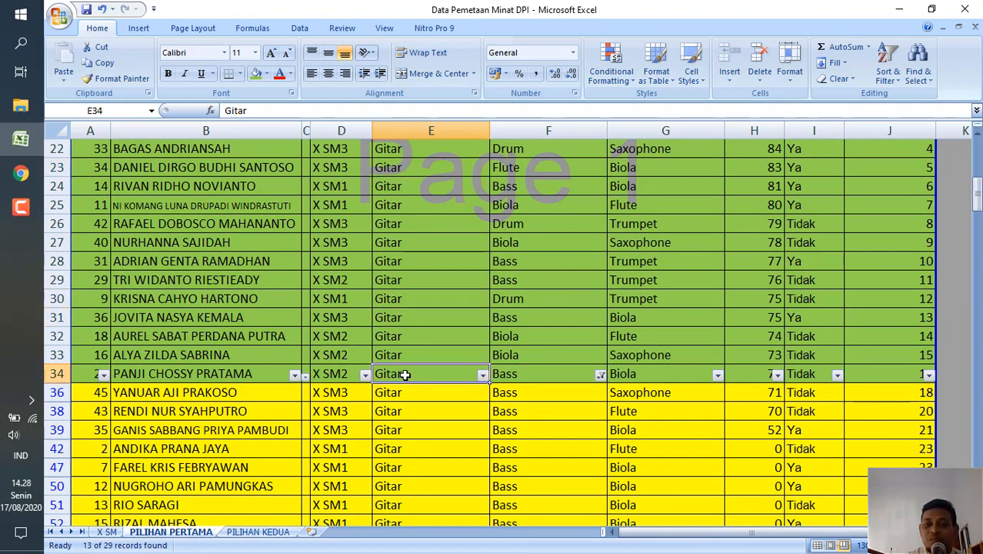
{"action": "left_click", "coordinate": [554, 376]}
Filter the third-choice column of the Gitar/Bass rows to show only Biola.
{"action": "left_click", "coordinate": [692, 370]}
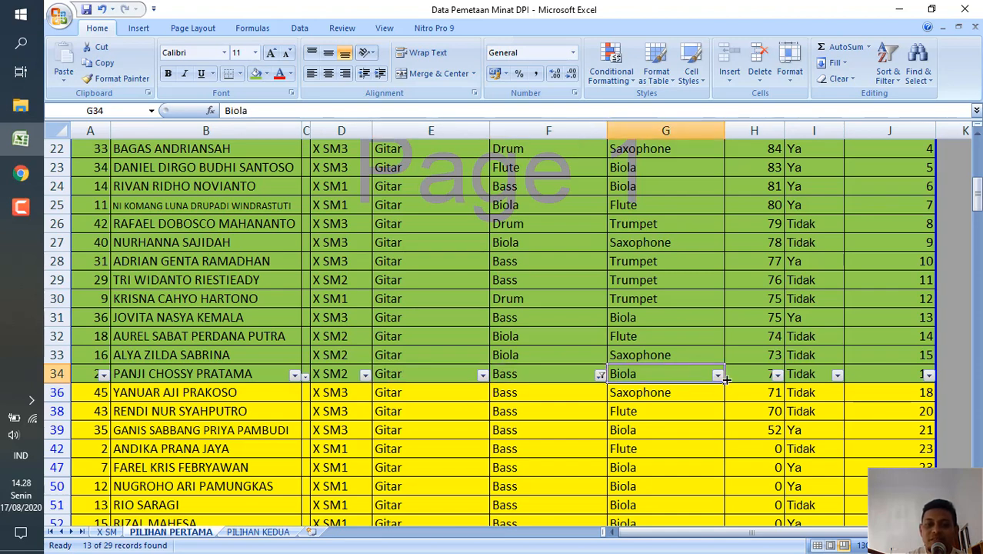
{"action": "left_click", "coordinate": [718, 377]}
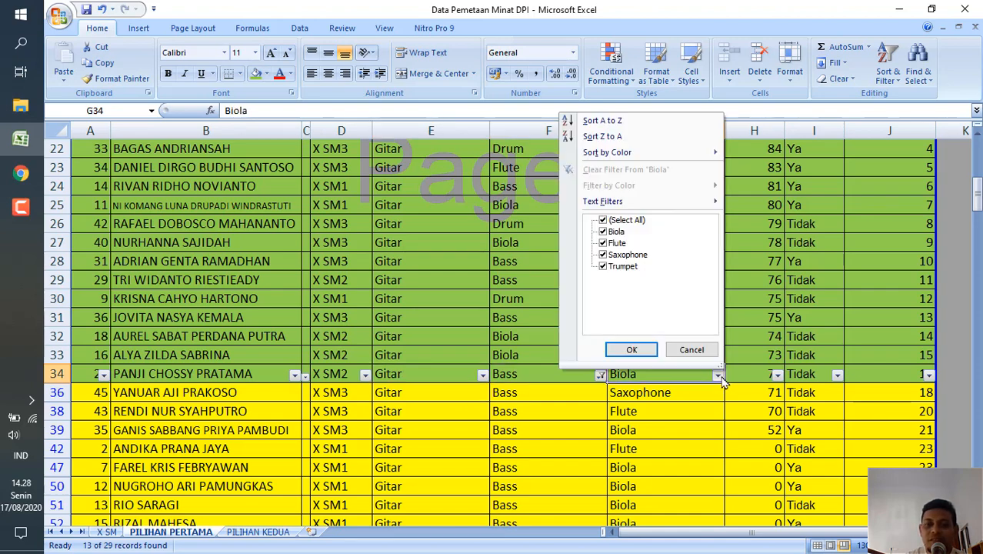
{"action": "left_click", "coordinate": [603, 221]}
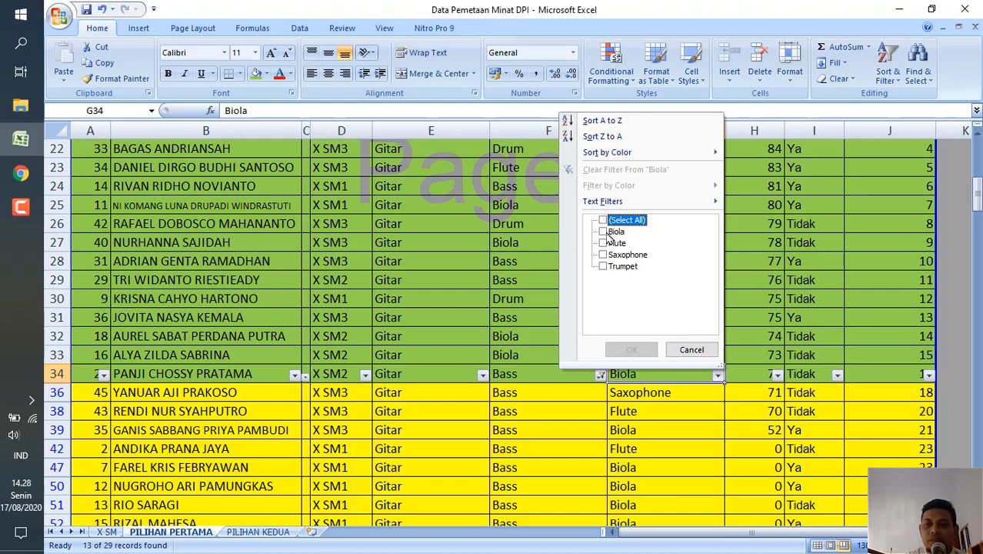
{"action": "left_click", "coordinate": [603, 232]}
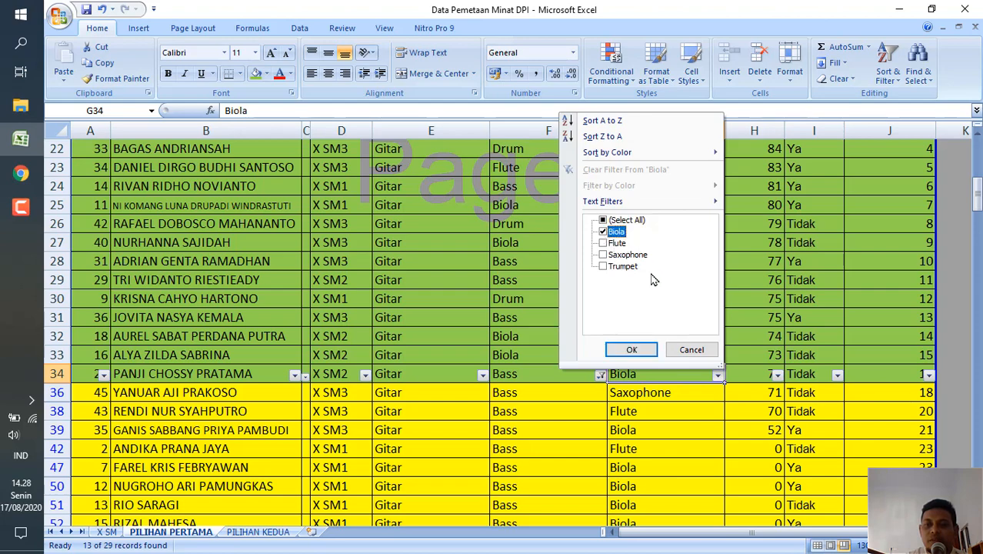
{"action": "left_click", "coordinate": [631, 350]}
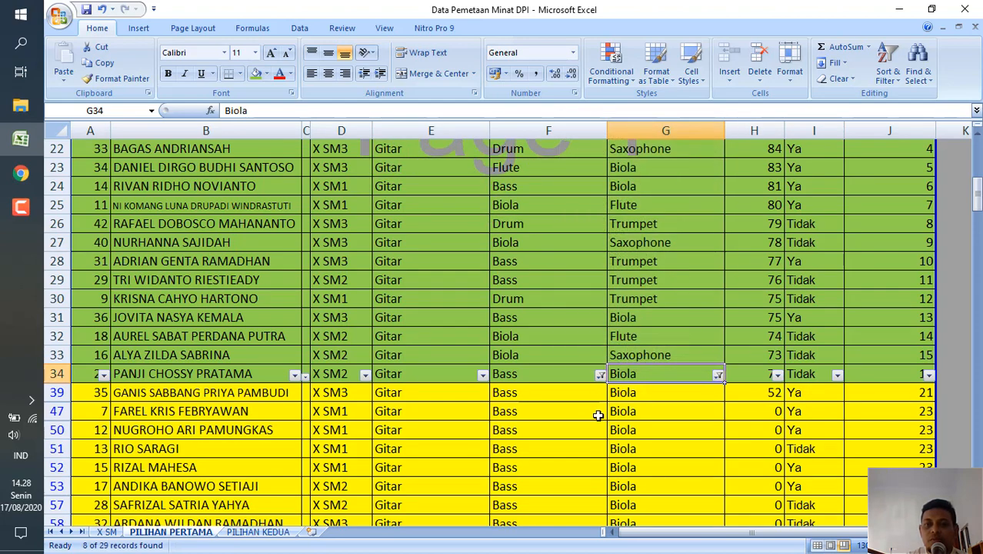
Copy the filtered yellow student rows from A39 to J58.
{"action": "scroll", "coordinate": [598, 415], "scroll_direction": "down", "scroll_amount": 2}
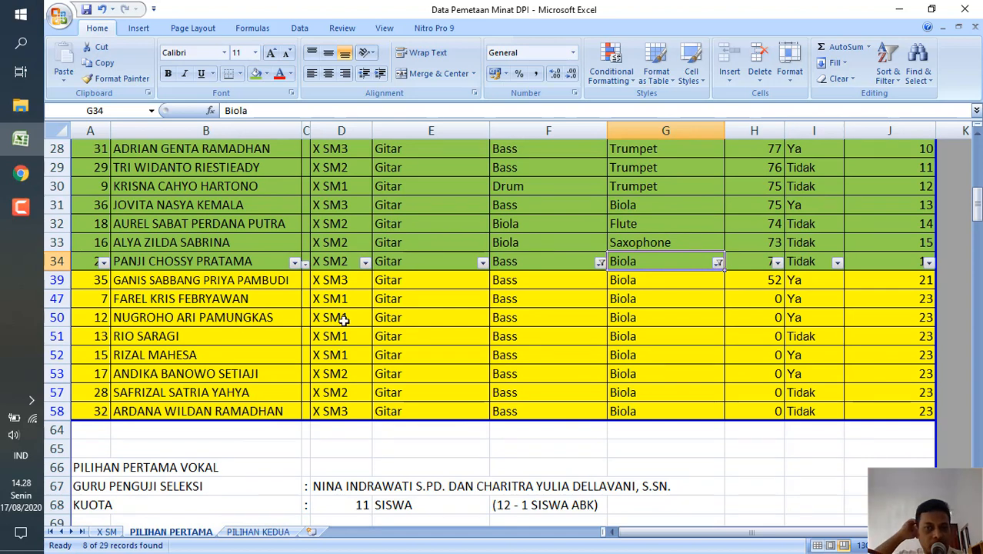
{"action": "left_click", "coordinate": [88, 279]}
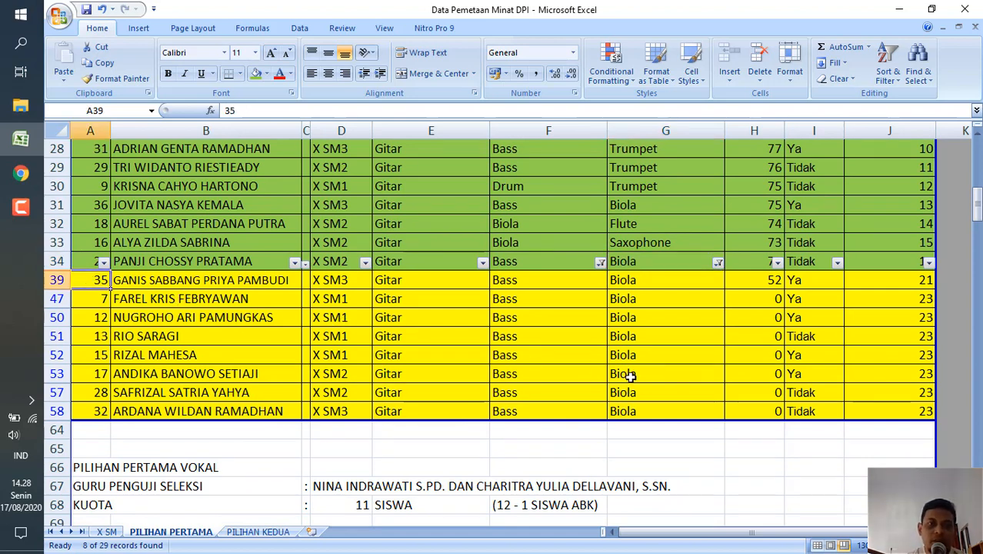
{"action": "left_click", "coordinate": [915, 420], "text": "shift"}
{"action": "key", "text": "ctrl+c"}
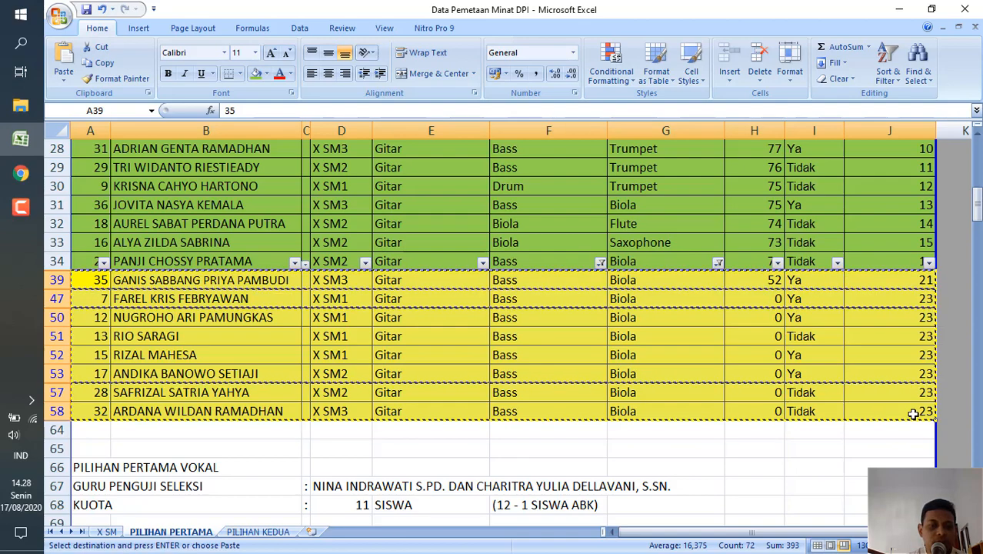
Paste the copied Gitar student rows into the Biola table on the PILIHAN KEDUA sheet, starting at A141.
{"action": "left_click", "coordinate": [249, 533]}
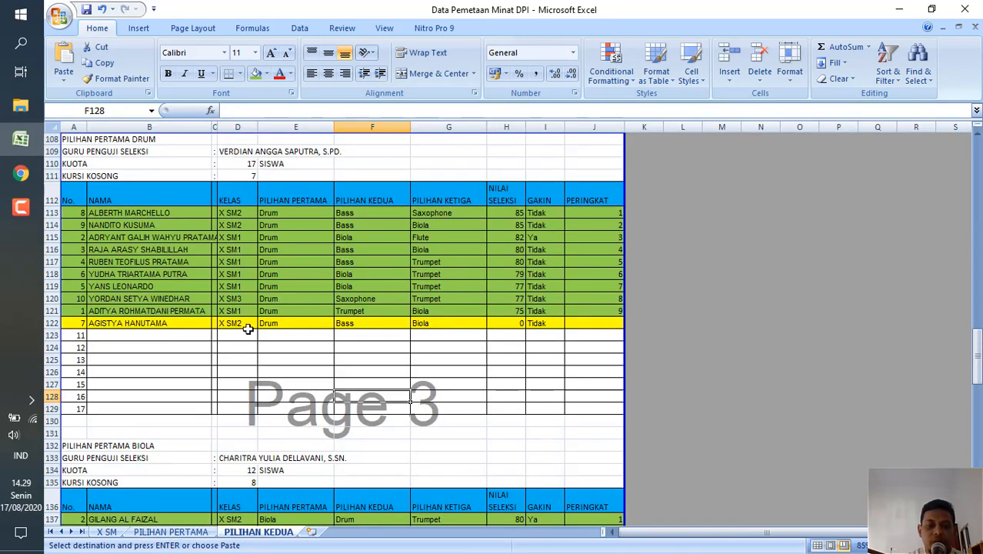
{"action": "scroll", "coordinate": [248, 328], "scroll_direction": "down", "scroll_amount": 5}
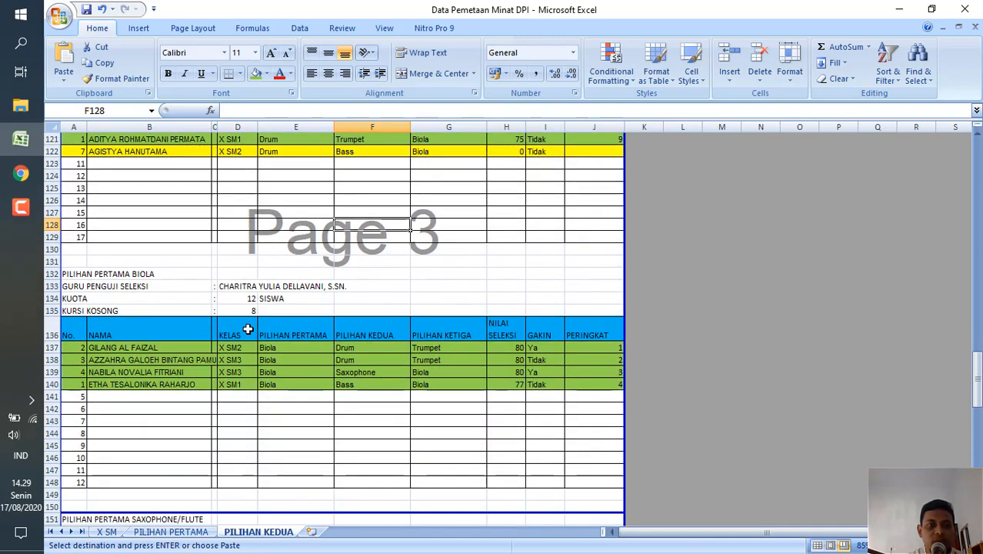
{"action": "scroll", "coordinate": [248, 328], "scroll_direction": "down", "scroll_amount": 3}
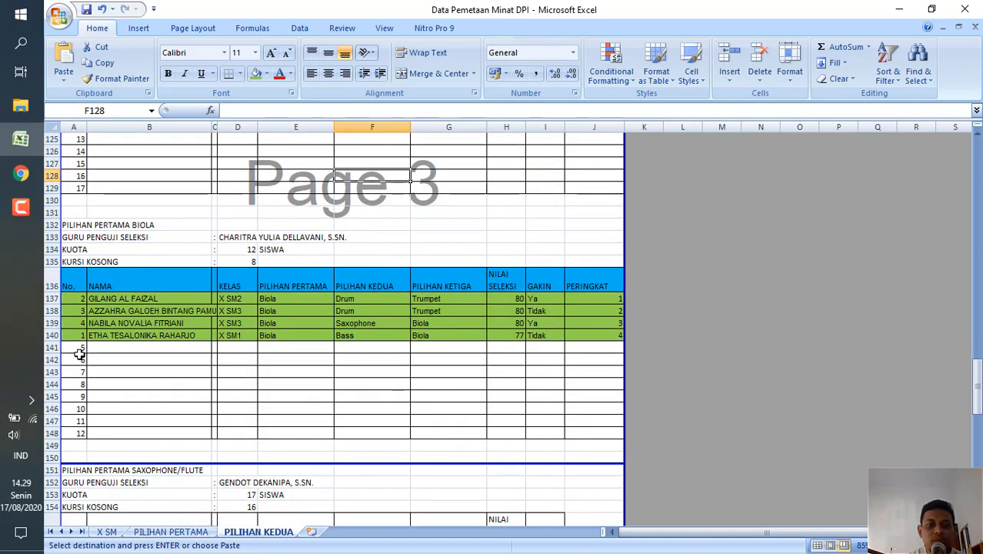
{"action": "left_click", "coordinate": [70, 347]}
{"action": "key", "text": "ctrl+v"}
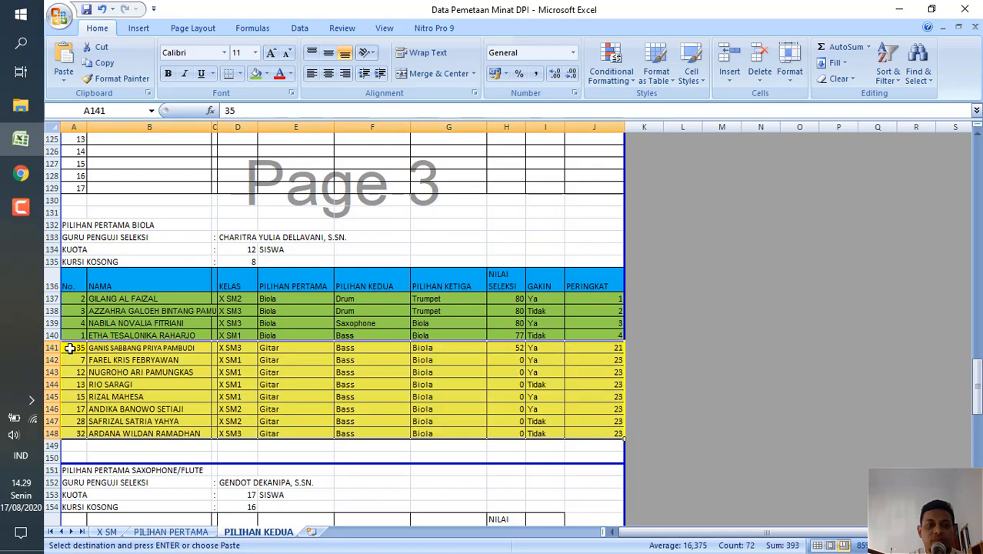
Insert six blank rows directly below the Biola table at row 149, first two and then four.
{"action": "left_click", "coordinate": [50, 445]}
{"action": "left_click_drag", "start_coordinate": [52, 448], "coordinate": [52, 460]}
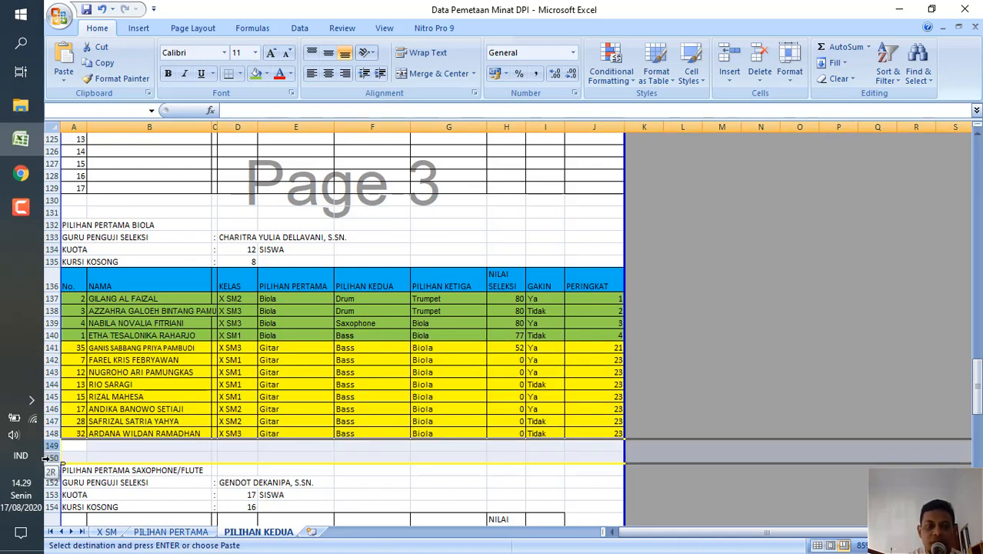
{"action": "right_click", "coordinate": [51, 460]}
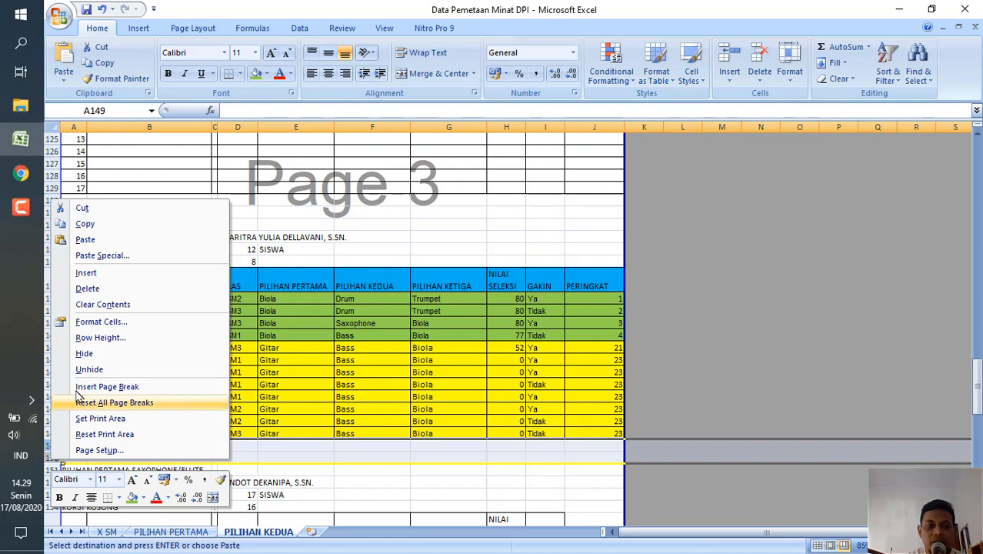
{"action": "left_click", "coordinate": [112, 274]}
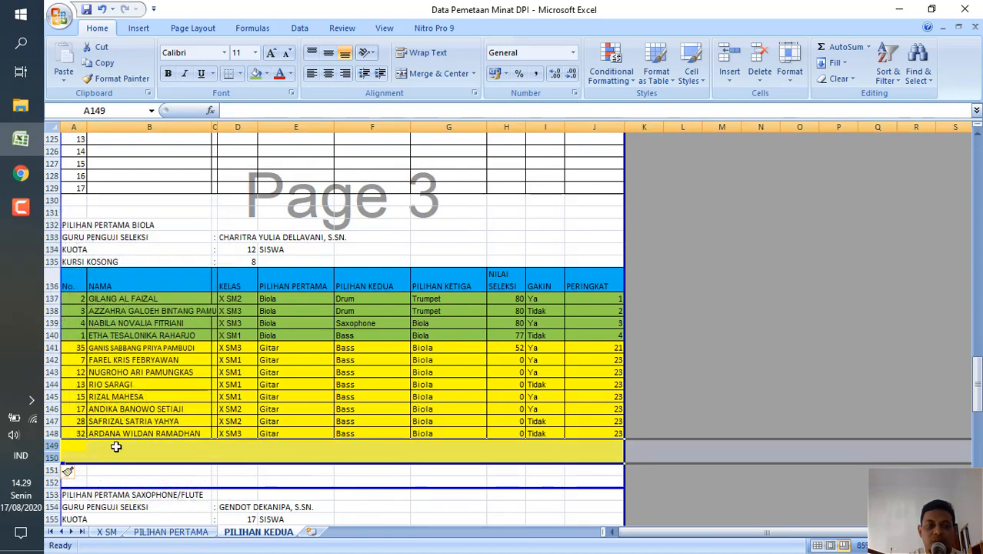
{"action": "left_click", "coordinate": [52, 446]}
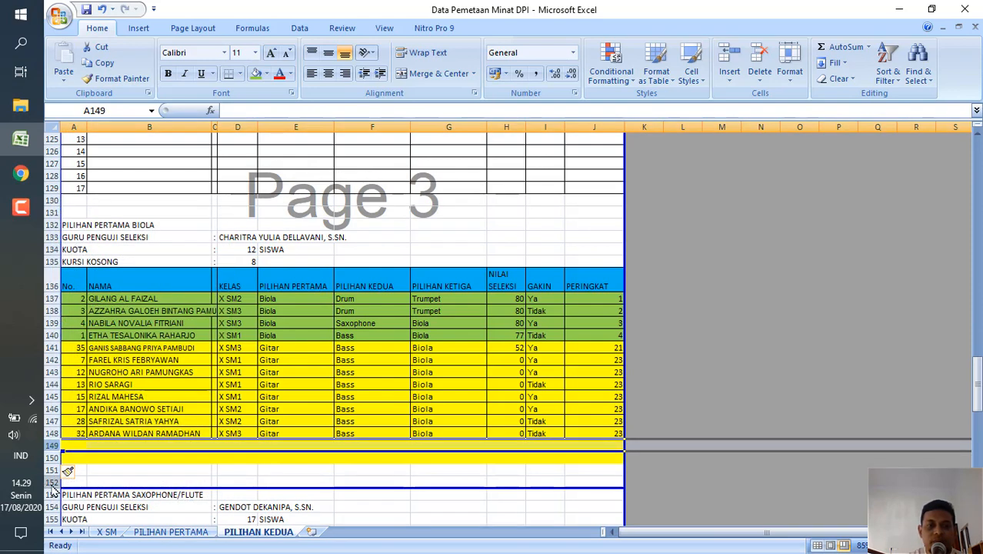
{"action": "left_click", "coordinate": [53, 482], "text": "shift"}
{"action": "right_click", "coordinate": [52, 483]}
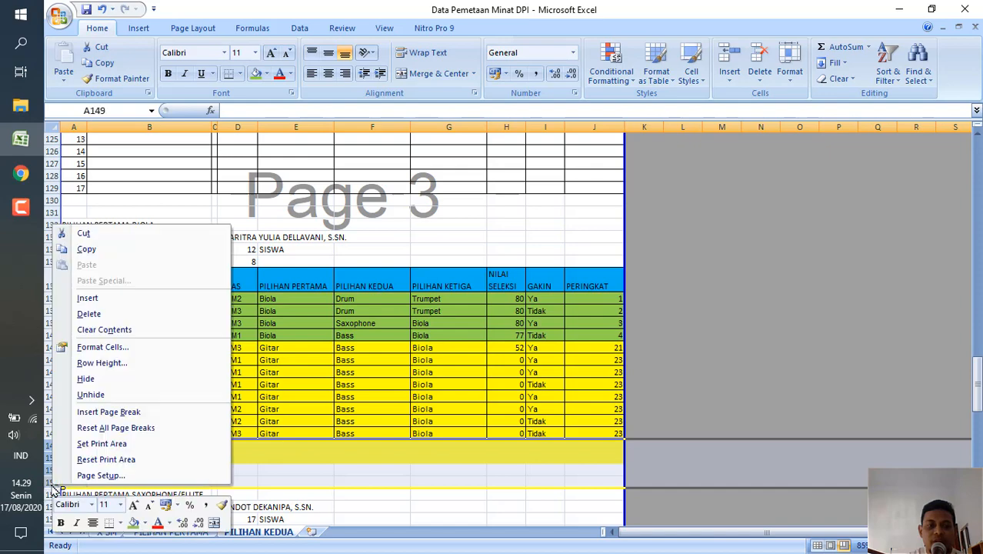
{"action": "left_click", "coordinate": [122, 300]}
Insert eight more blank rows at row 149, between the Biola and Saxophone/Flute tables.
{"action": "scroll", "coordinate": [129, 501], "scroll_direction": "down", "scroll_amount": 2}
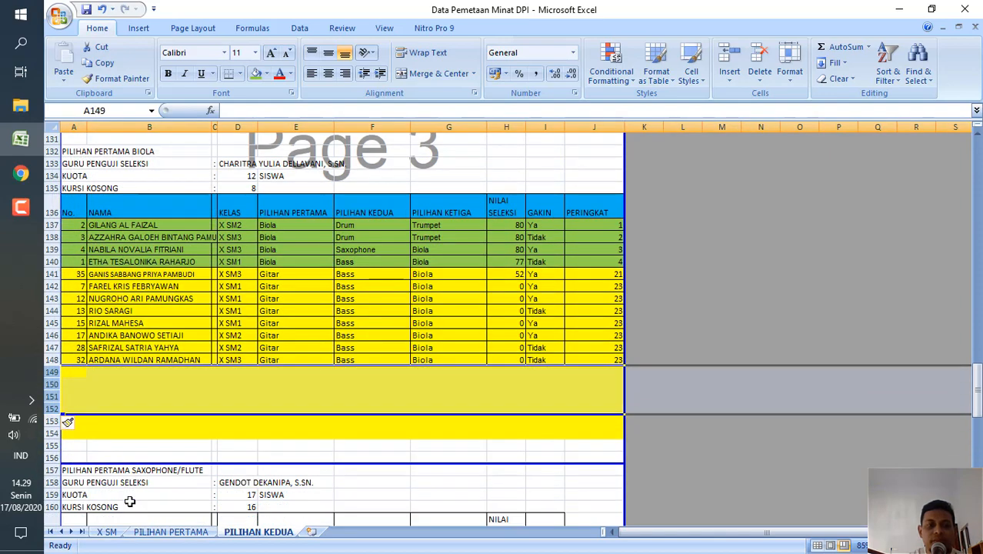
{"action": "left_click", "coordinate": [52, 458], "text": "shift"}
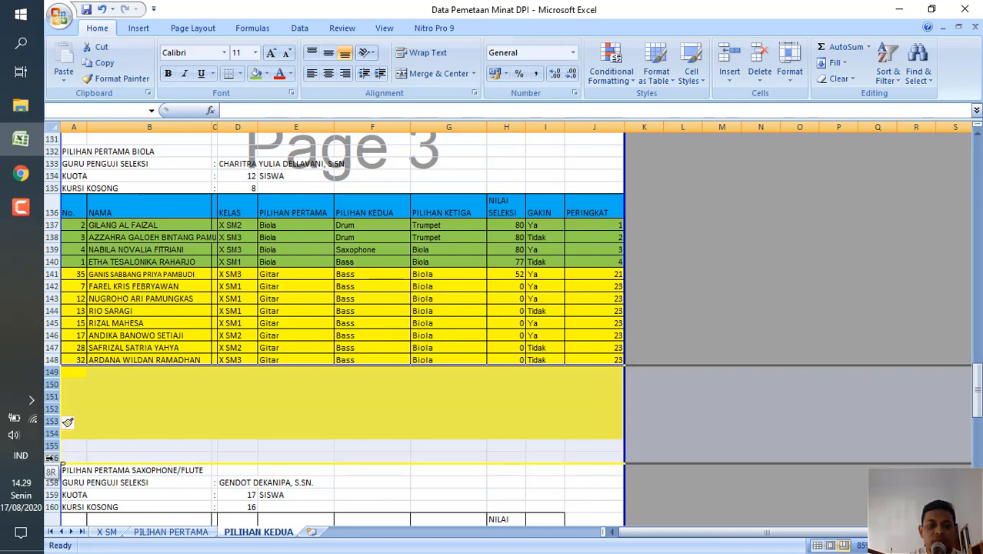
{"action": "right_click", "coordinate": [53, 460]}
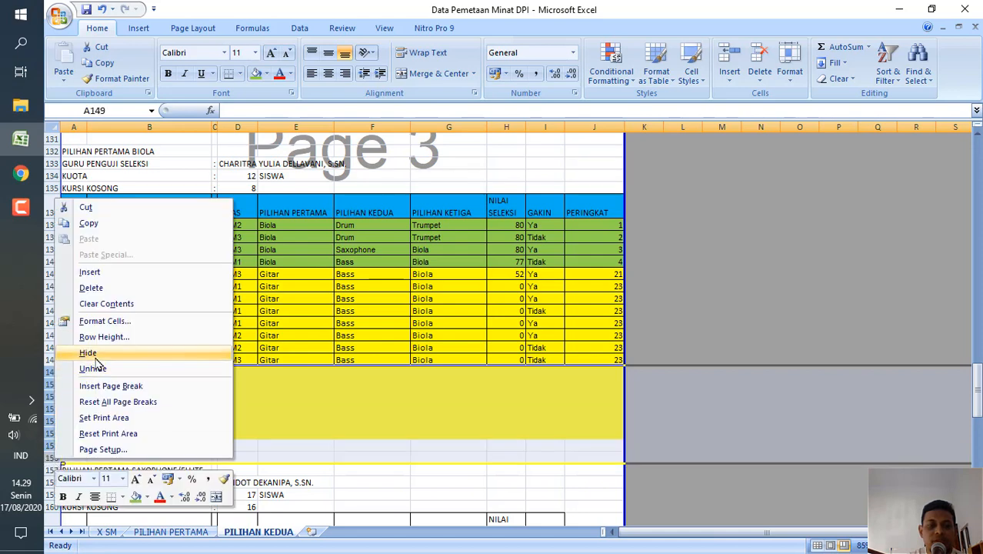
{"action": "left_click", "coordinate": [117, 275]}
{"action": "left_click", "coordinate": [188, 471]}
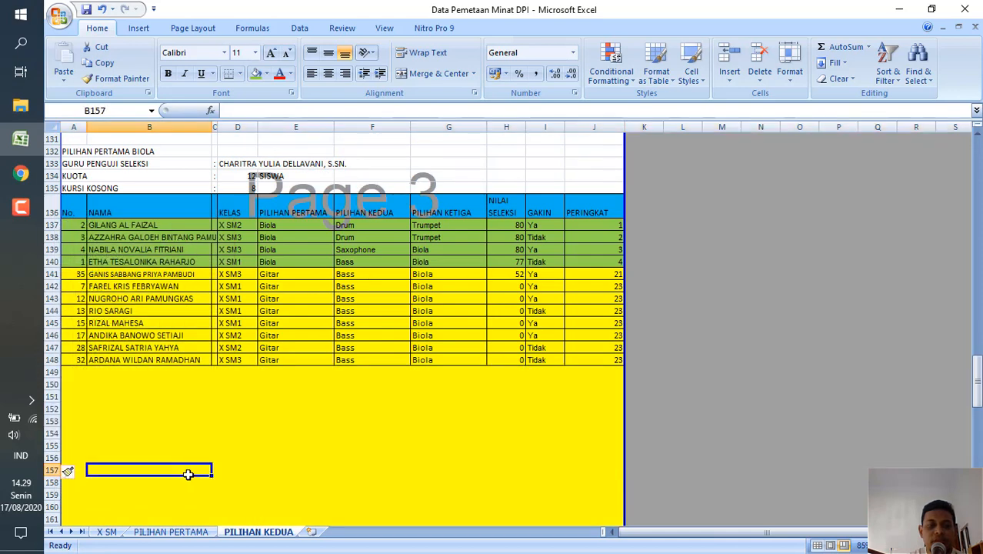
{"action": "scroll", "coordinate": [188, 472], "scroll_direction": "down", "scroll_amount": 4}
{"action": "scroll", "coordinate": [188, 475], "scroll_direction": "up", "scroll_amount": 1}
{"action": "scroll", "coordinate": [187, 475], "scroll_direction": "up", "scroll_amount": 3}
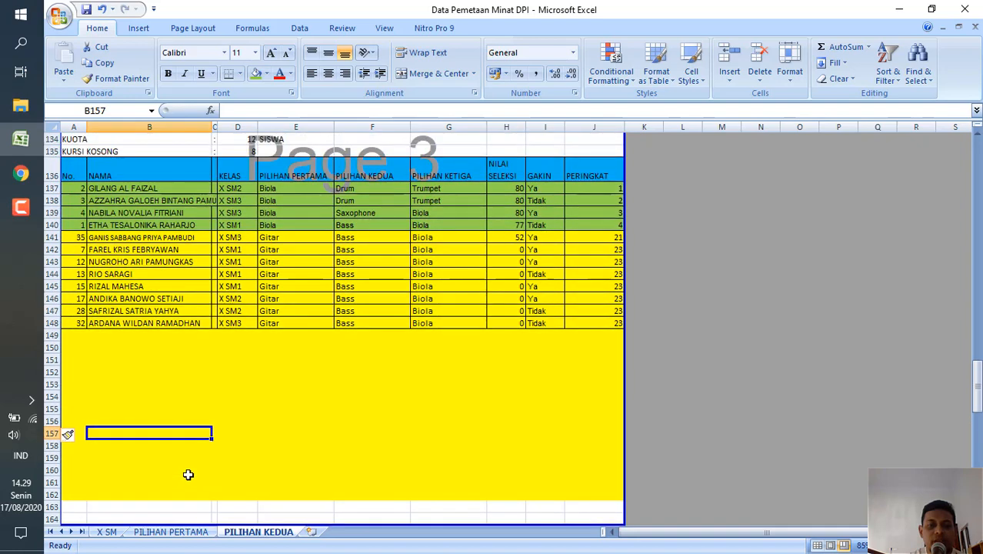
On the PILIHAN PERTAMA sheet, filter the third-choice column of the Gitar rows to show only Flute and Saxophone.
{"action": "left_click", "coordinate": [170, 531]}
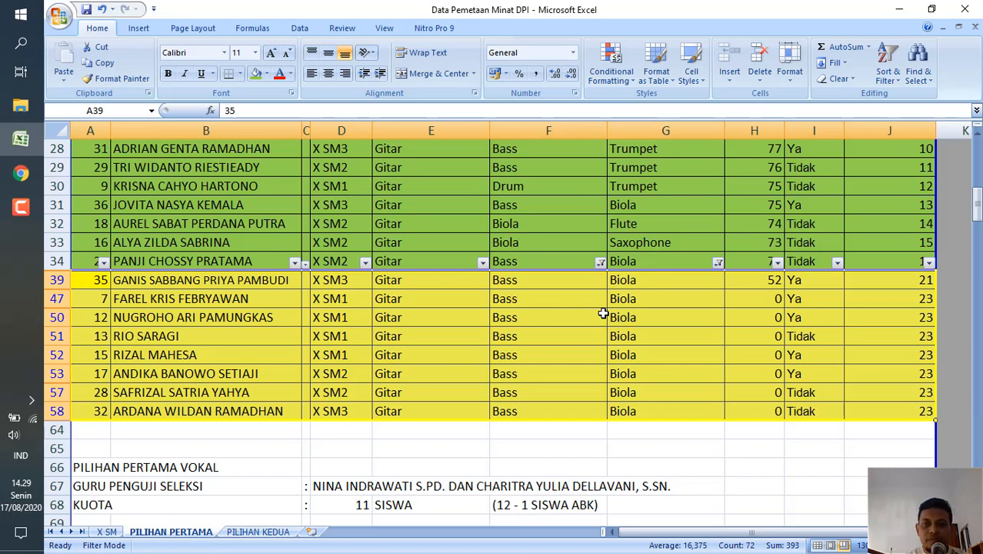
{"action": "left_click", "coordinate": [694, 263]}
{"action": "left_click", "coordinate": [718, 263]}
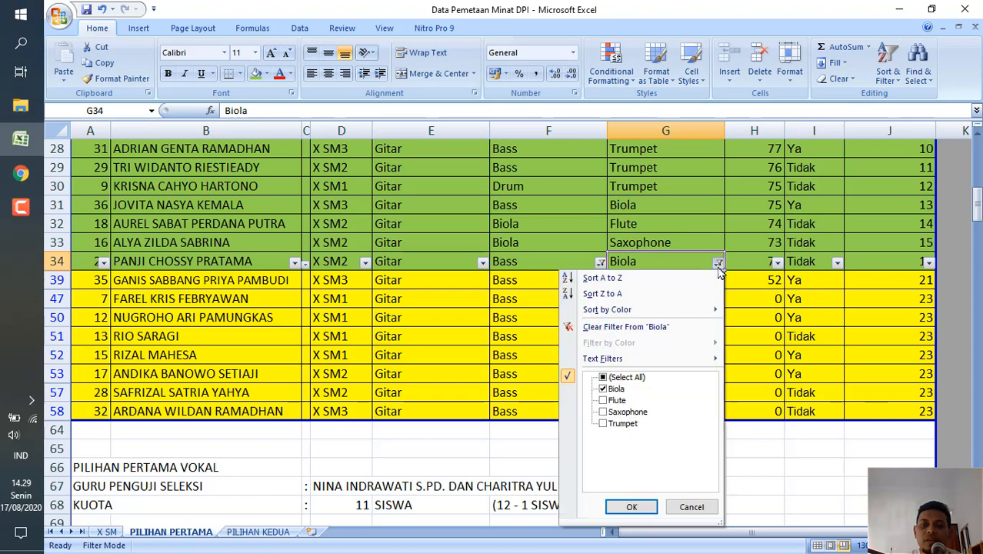
{"action": "left_click", "coordinate": [604, 378]}
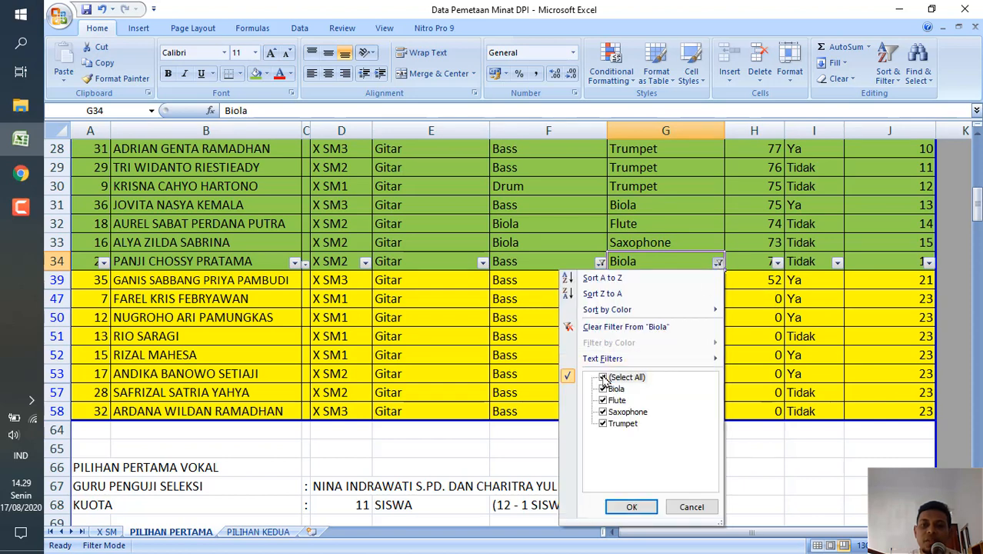
{"action": "left_click", "coordinate": [603, 378]}
{"action": "left_click", "coordinate": [603, 400]}
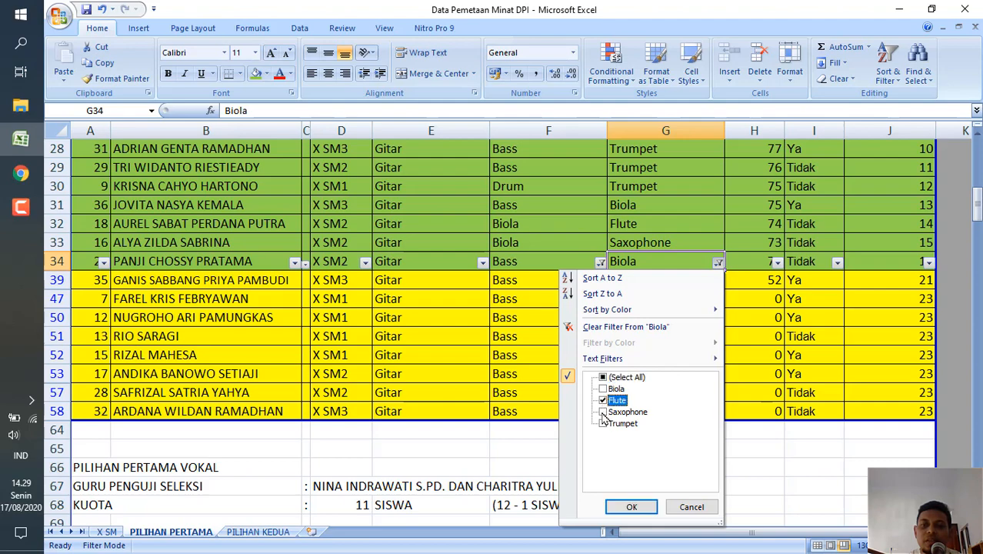
{"action": "left_click", "coordinate": [604, 413]}
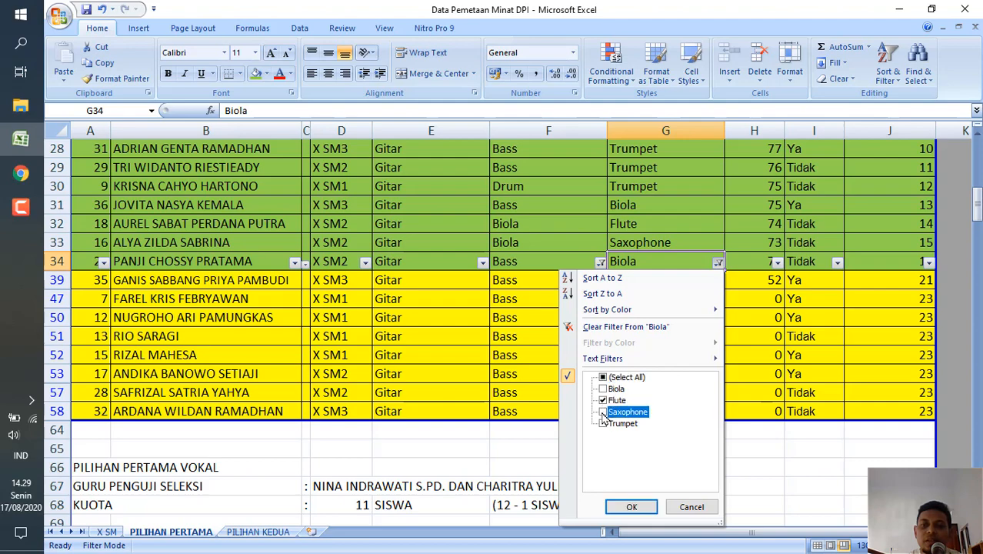
{"action": "left_click", "coordinate": [652, 506]}
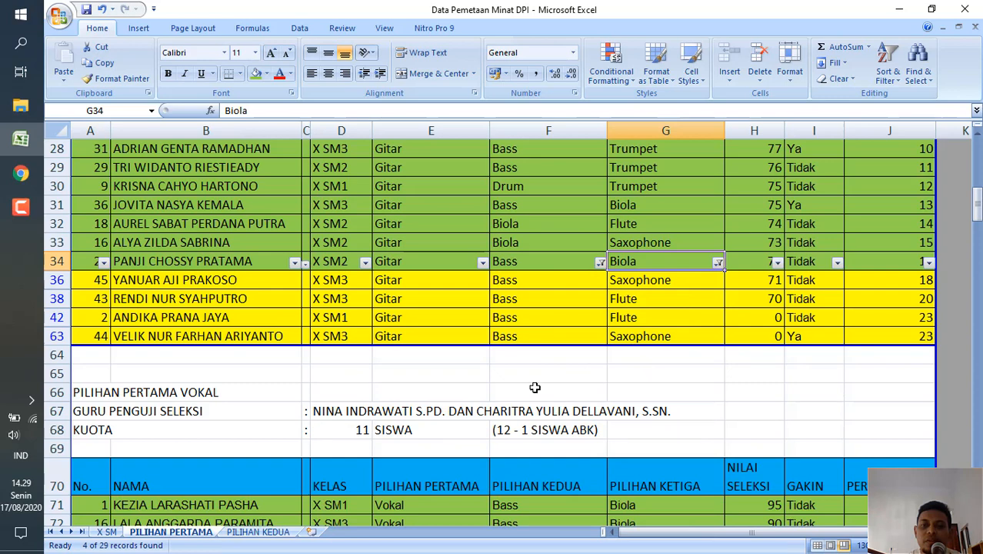
Copy the filtered yellow rows from A36 to J63 into the Saxophone/Flute table on PILIHAN KEDUA, starting at A171.
{"action": "left_click", "coordinate": [99, 283]}
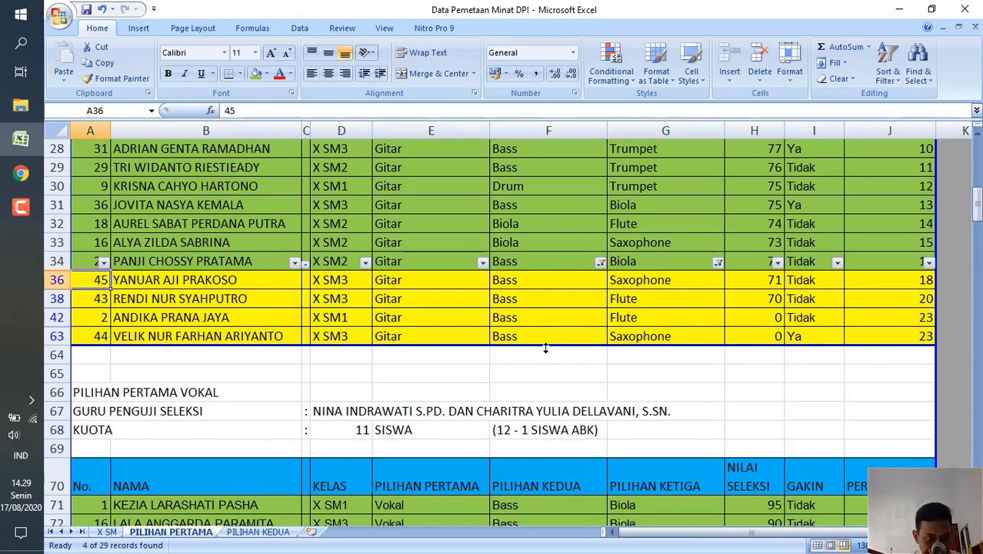
{"action": "left_click_drag", "start_coordinate": [906, 339], "coordinate": [906, 339]}
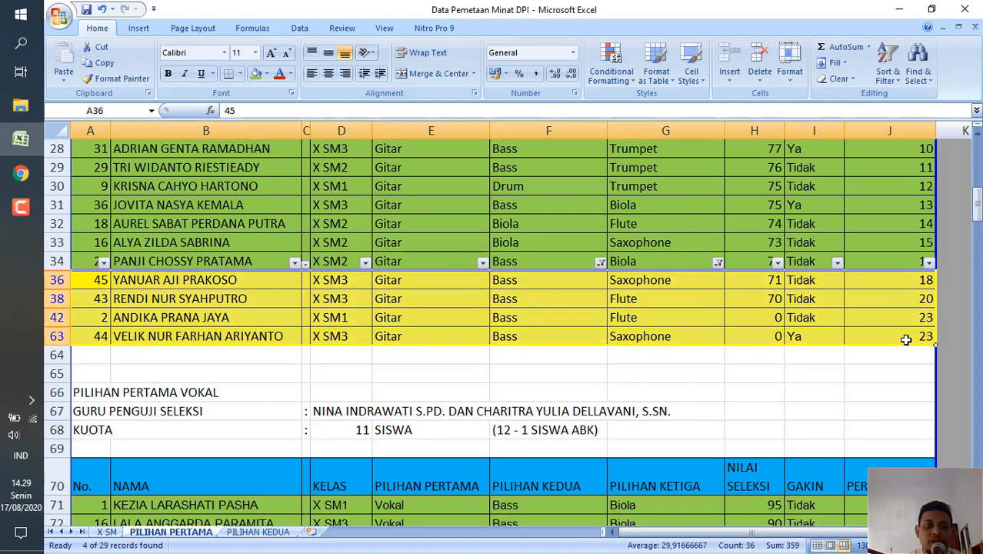
{"action": "key", "text": "ctrl+c"}
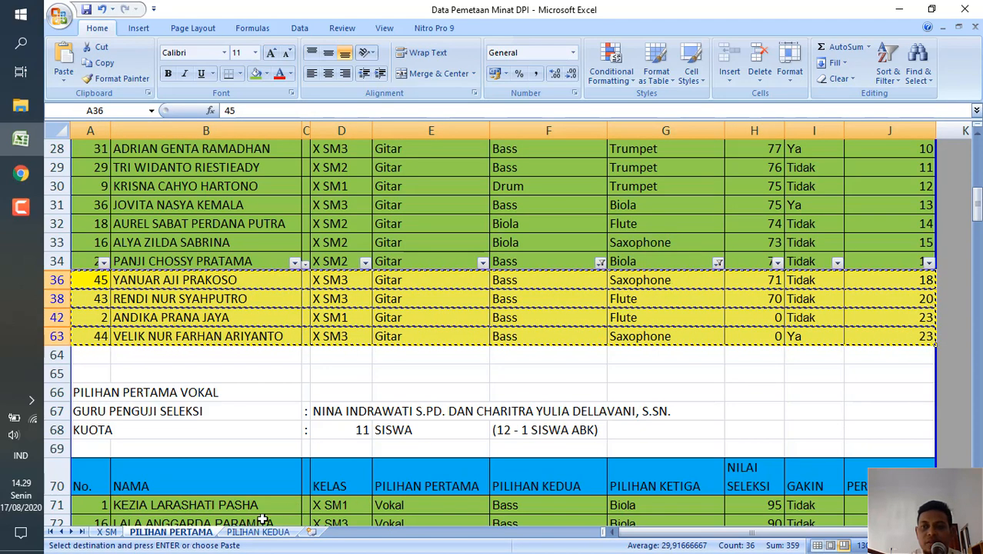
{"action": "left_click", "coordinate": [258, 532]}
{"action": "scroll", "coordinate": [348, 417], "scroll_direction": "down", "scroll_amount": 8}
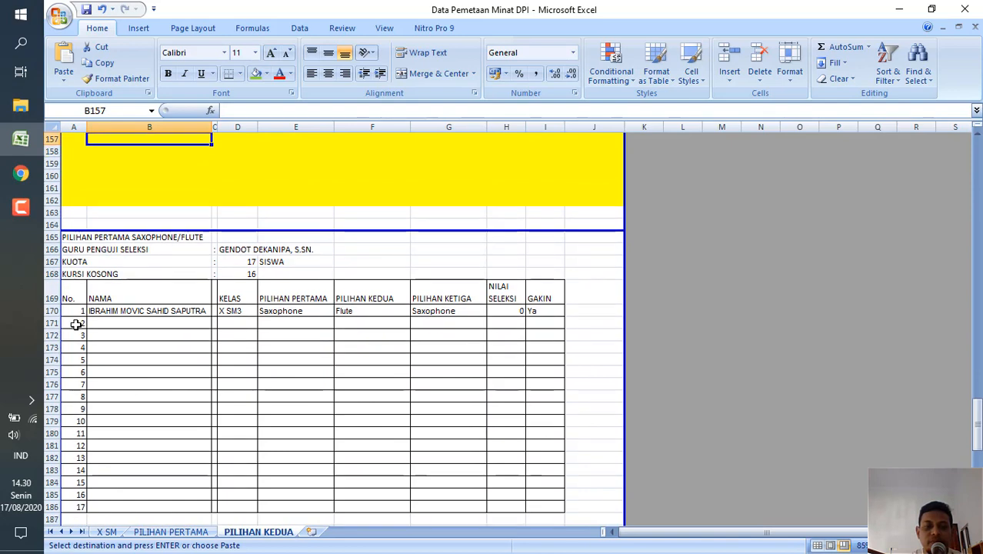
{"action": "left_click", "coordinate": [77, 324]}
{"action": "key", "text": "ctrl+v"}
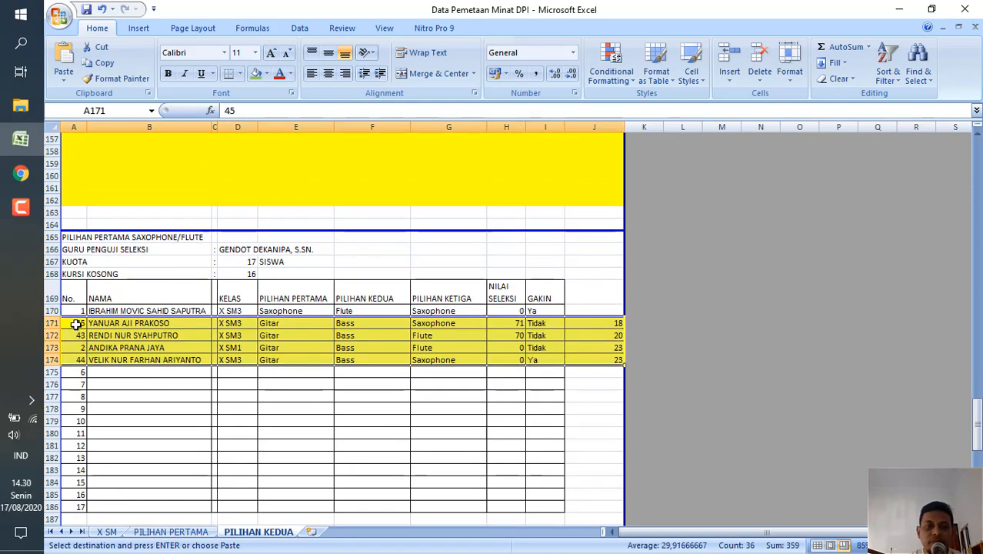
{"action": "left_click", "coordinate": [142, 394]}
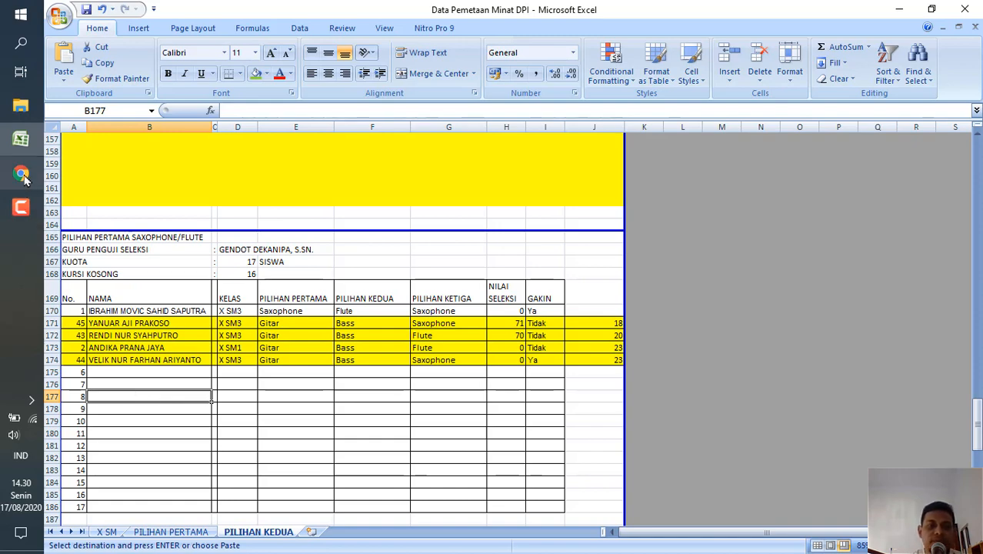
On the PILIHAN PERTAMA sheet, change the third-choice filter of the Gitar rows to show only Trumpet.
{"action": "left_click", "coordinate": [173, 535]}
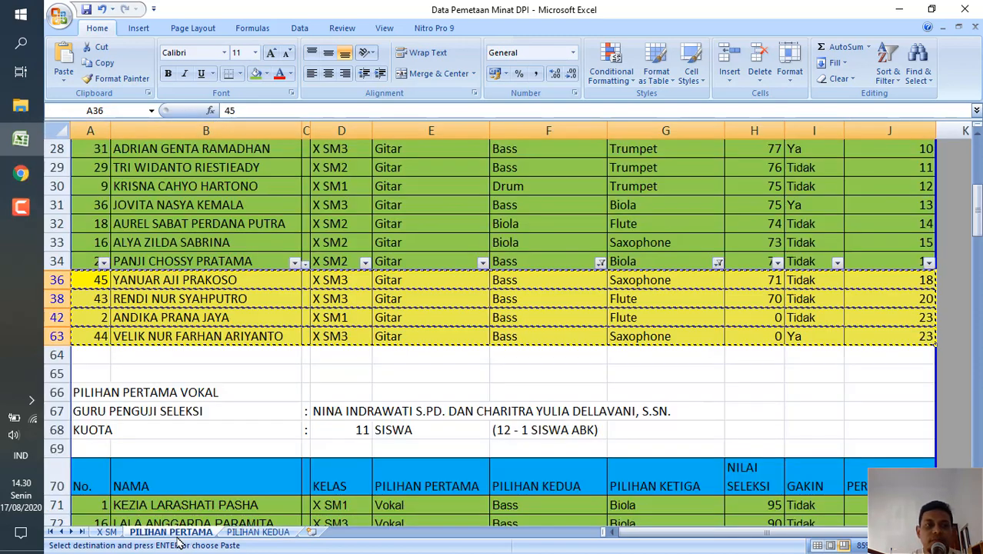
{"action": "left_click", "coordinate": [695, 262]}
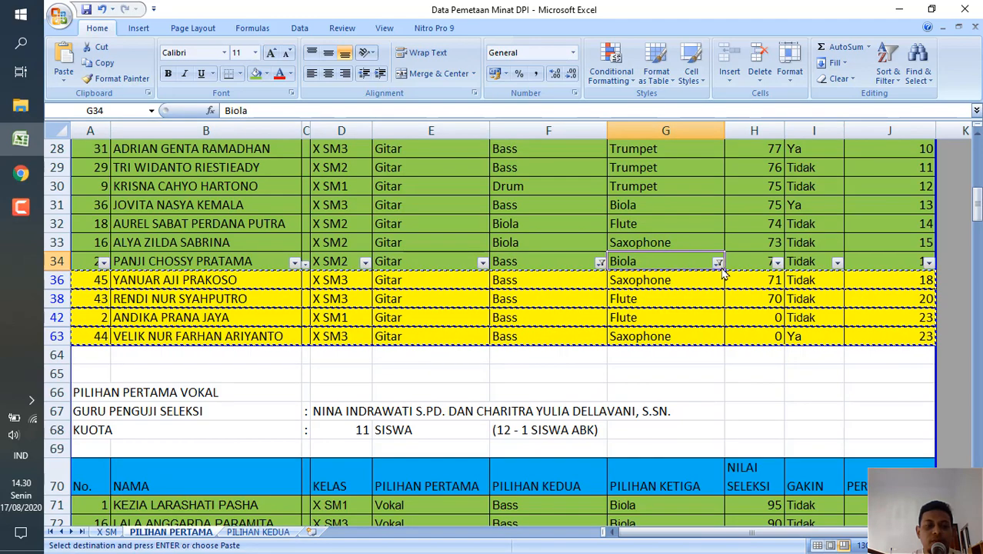
{"action": "left_click", "coordinate": [716, 262]}
{"action": "left_click", "coordinate": [602, 377]}
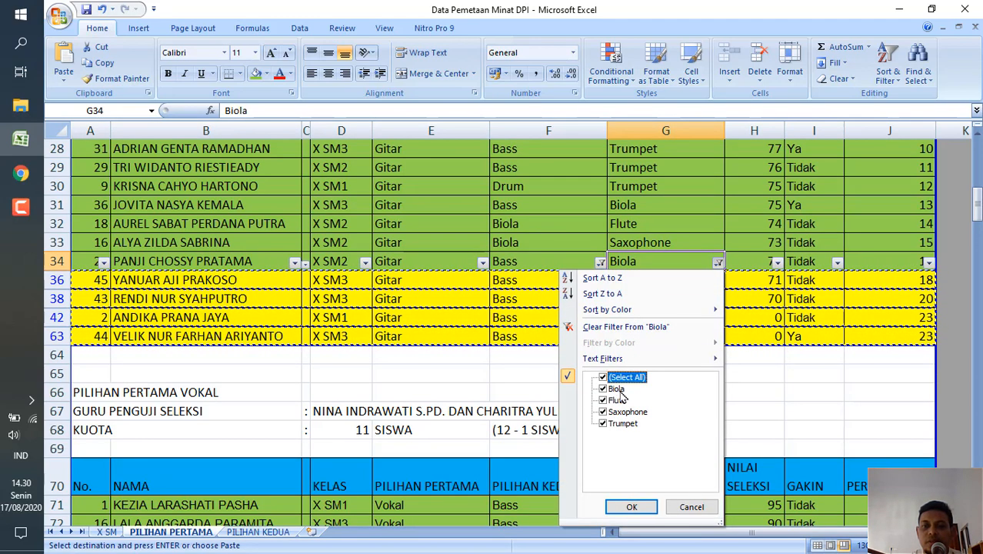
{"action": "left_click", "coordinate": [603, 377]}
{"action": "left_click", "coordinate": [603, 423]}
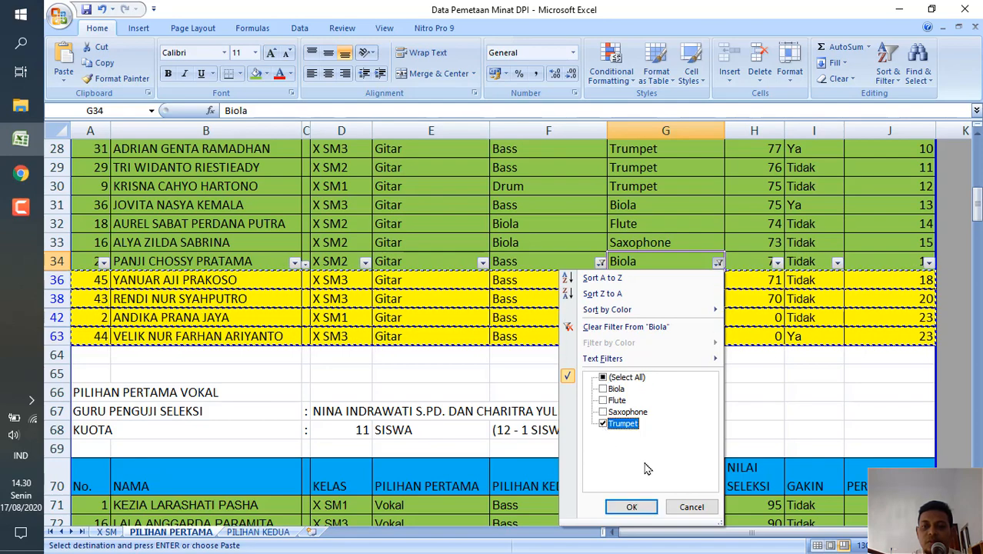
{"action": "left_click", "coordinate": [631, 506]}
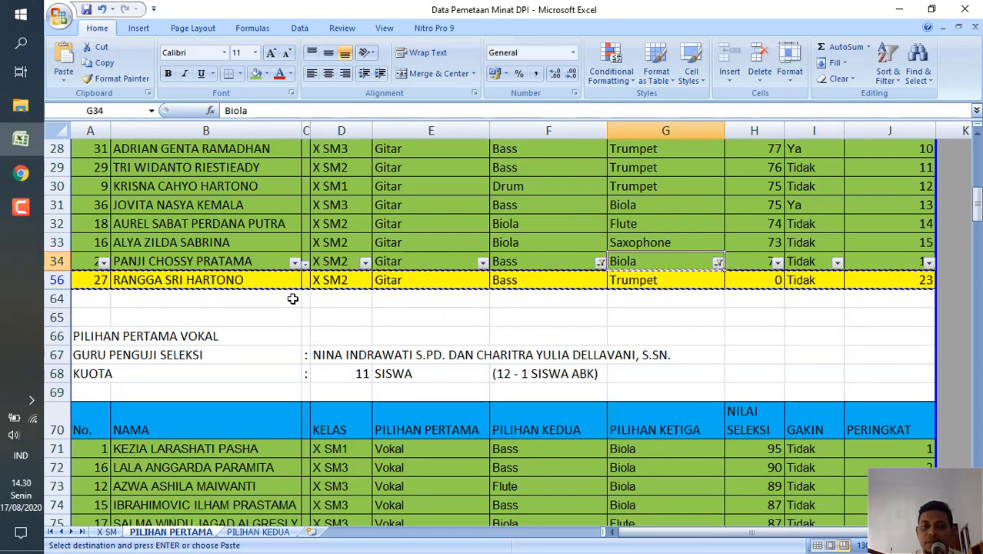
Copy the filtered yellow Gitar row A56 to J56 into the Trumpet table on the PILIHAN KEDUA sheet at A195.
{"action": "left_click", "coordinate": [100, 279]}
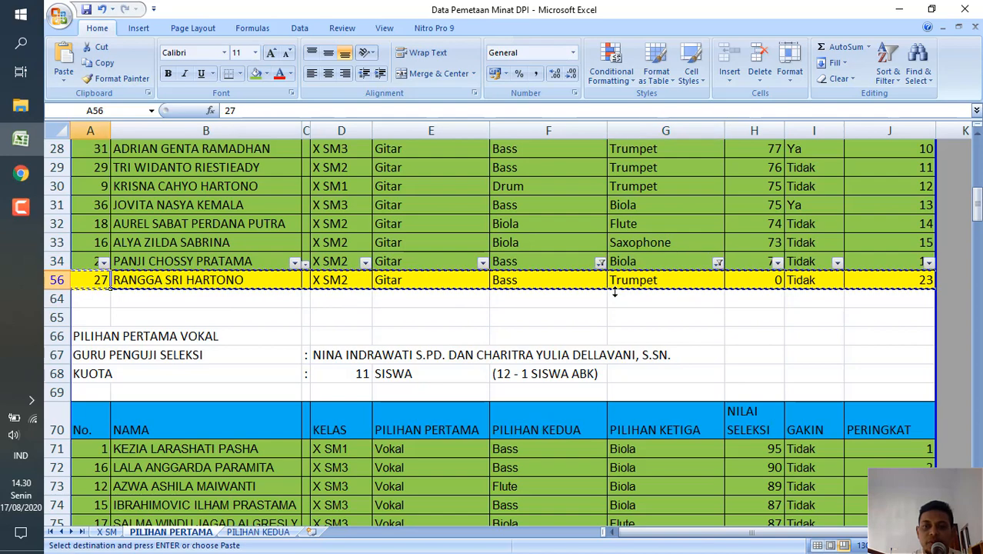
{"action": "left_click", "coordinate": [908, 281], "text": "shift"}
{"action": "key", "text": "ctrl+c"}
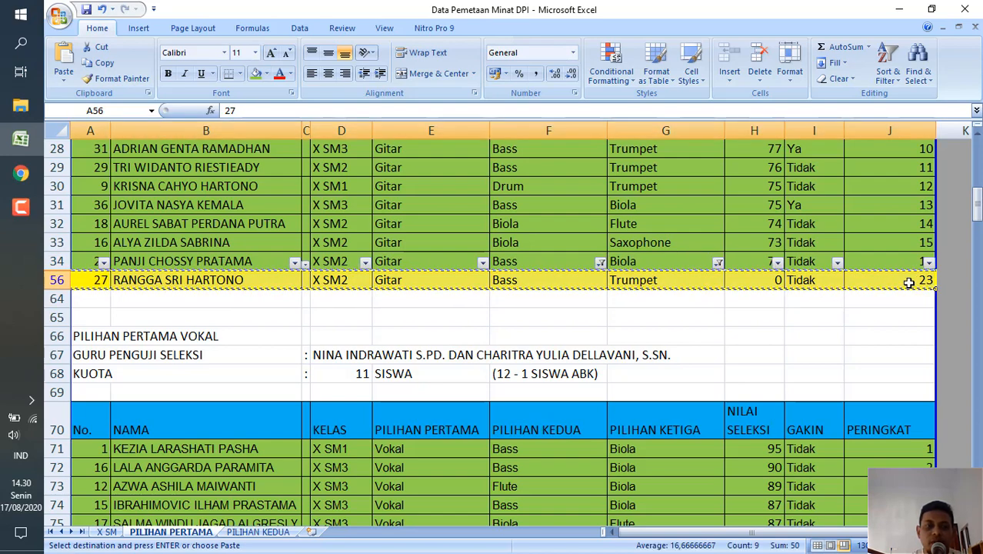
{"action": "left_click", "coordinate": [257, 531]}
{"action": "scroll", "coordinate": [329, 399], "scroll_direction": "down", "scroll_amount": 5}
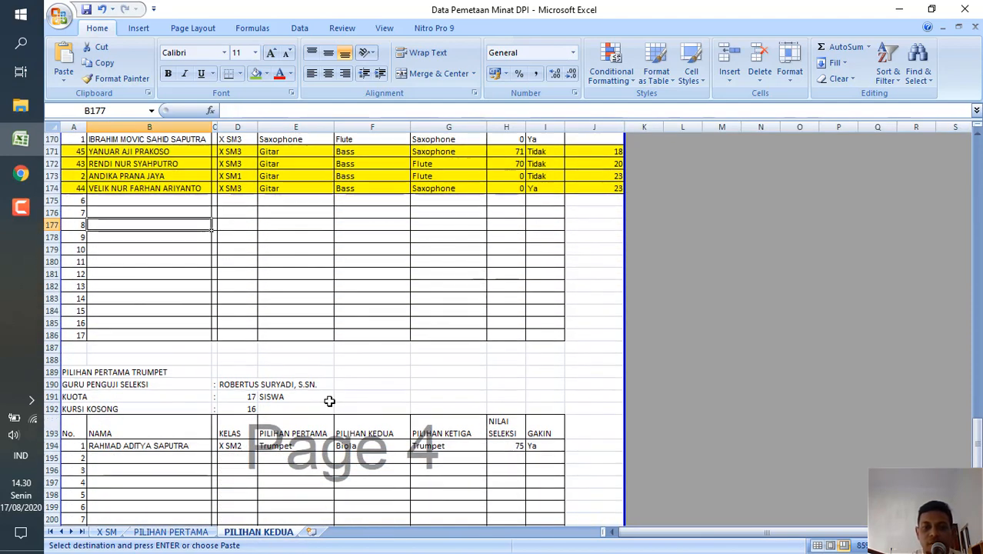
{"action": "left_click", "coordinate": [77, 434]}
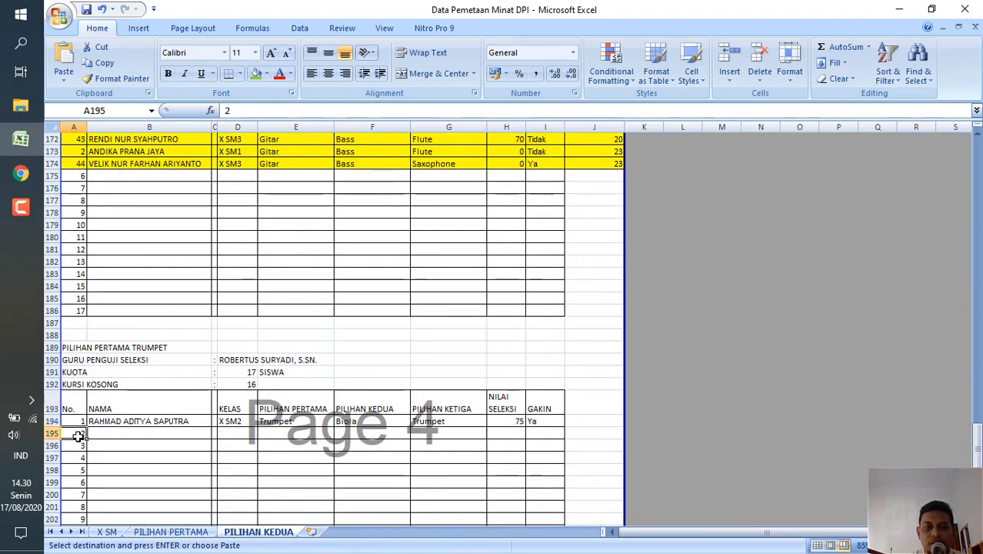
{"action": "key", "text": "ctrl+v"}
{"action": "left_click", "coordinate": [120, 454]}
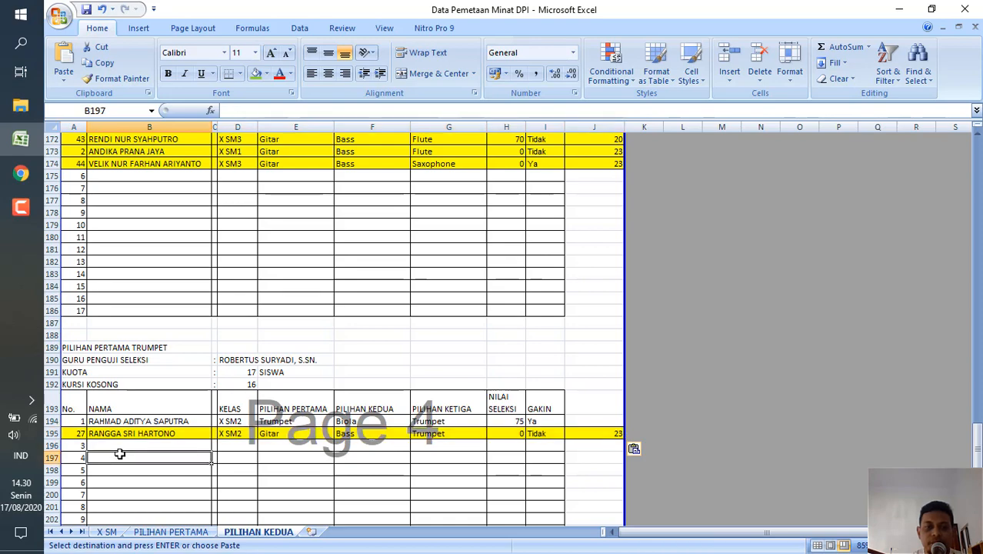
On the PILIHAN PERTAMA sheet, reset the third-choice filter of the Gitar rows to show all instruments.
{"action": "left_click", "coordinate": [171, 531]}
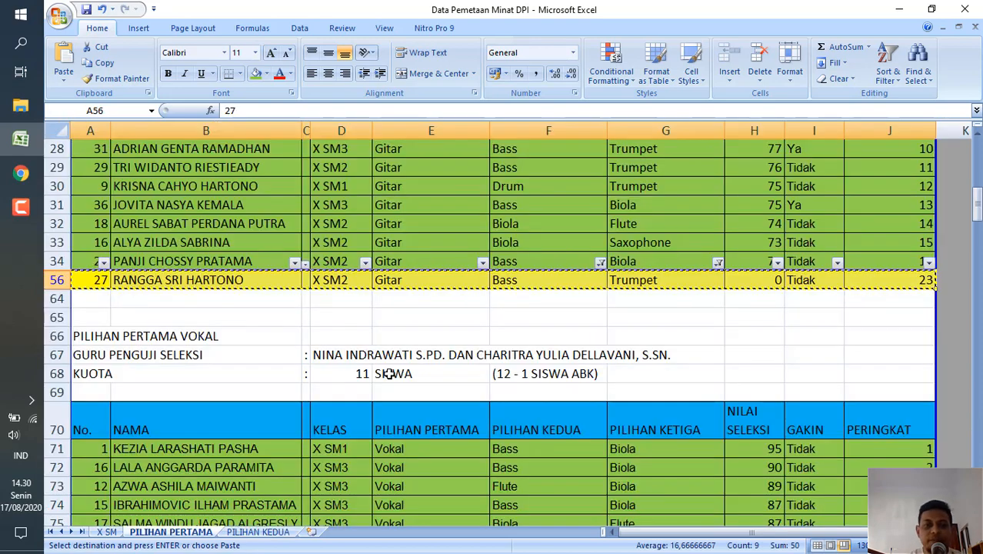
{"action": "left_click", "coordinate": [712, 263]}
{"action": "left_click", "coordinate": [717, 262]}
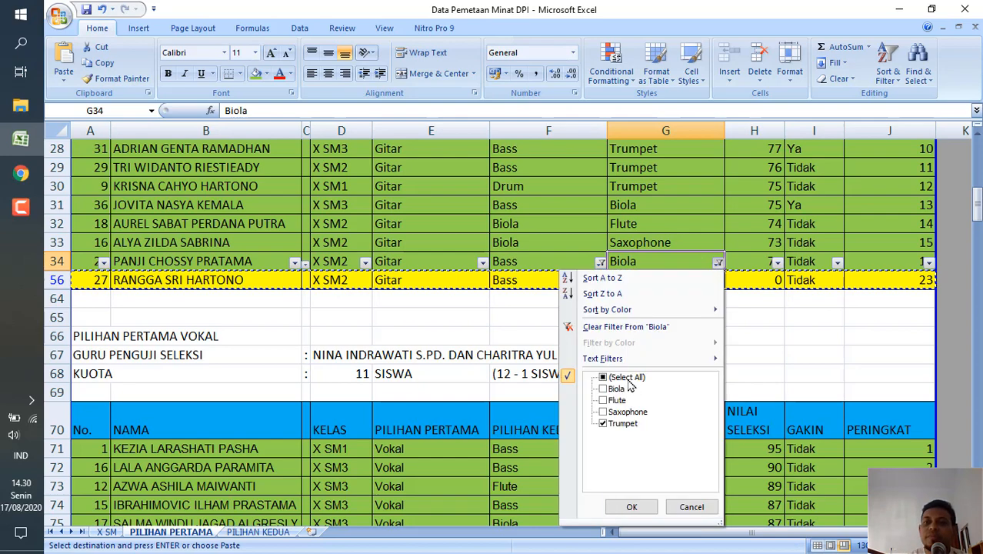
{"action": "left_click", "coordinate": [604, 378]}
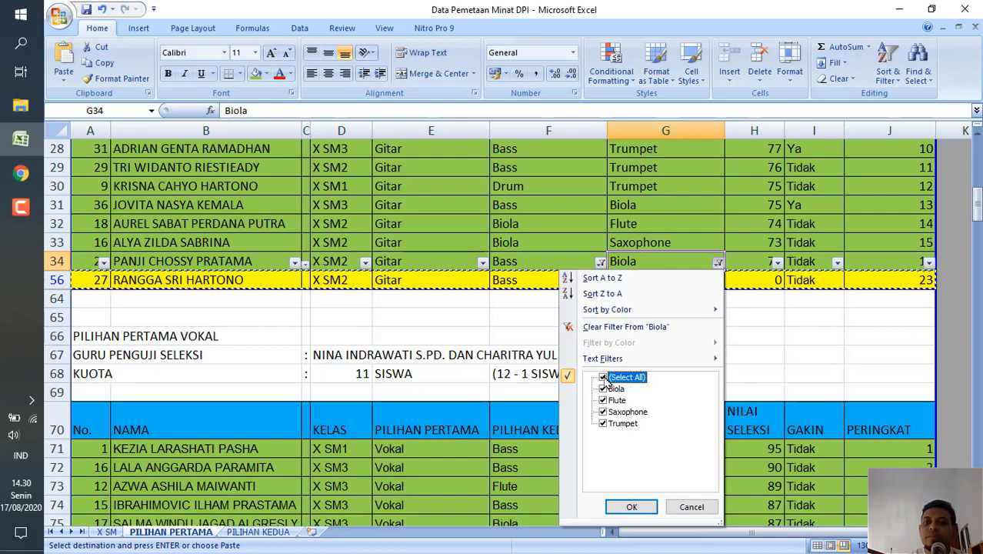
{"action": "left_click", "coordinate": [631, 507]}
{"action": "left_click", "coordinate": [555, 362]}
Remove the filter from the Gitar rows and apply a new one to the Vokal range A82 to J88.
{"action": "scroll", "coordinate": [555, 361], "scroll_direction": "down", "scroll_amount": 6}
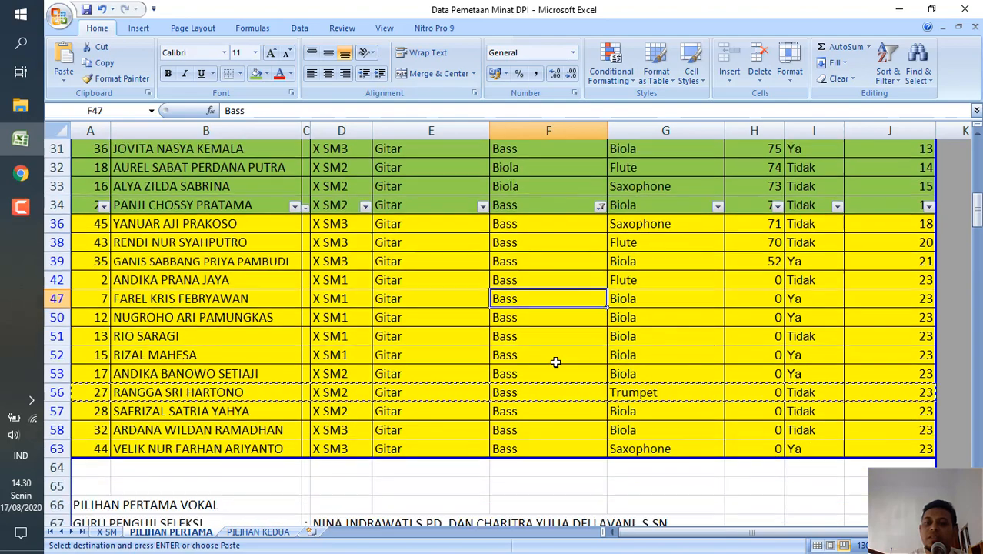
{"action": "scroll", "coordinate": [556, 362], "scroll_direction": "down", "scroll_amount": 7}
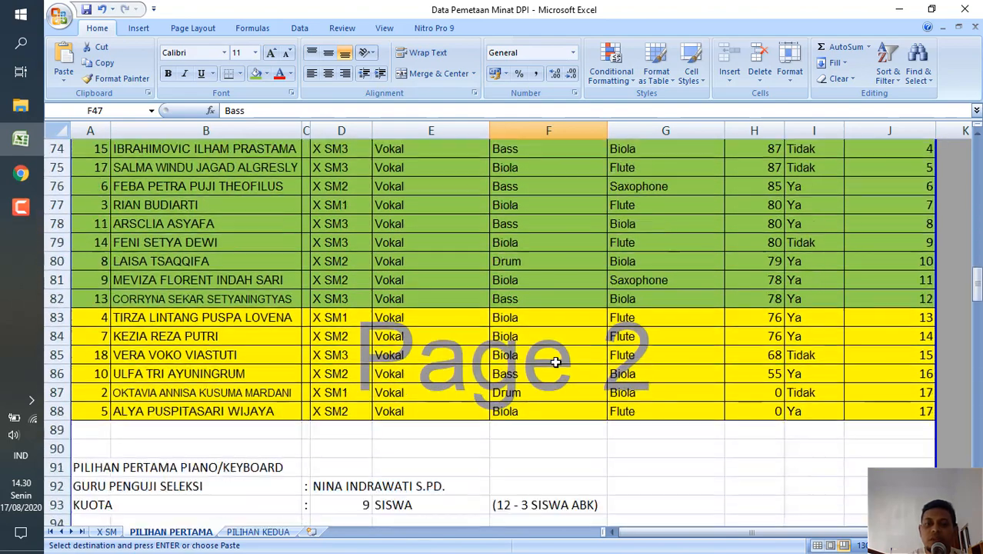
{"action": "scroll", "coordinate": [555, 362], "scroll_direction": "up", "scroll_amount": 1}
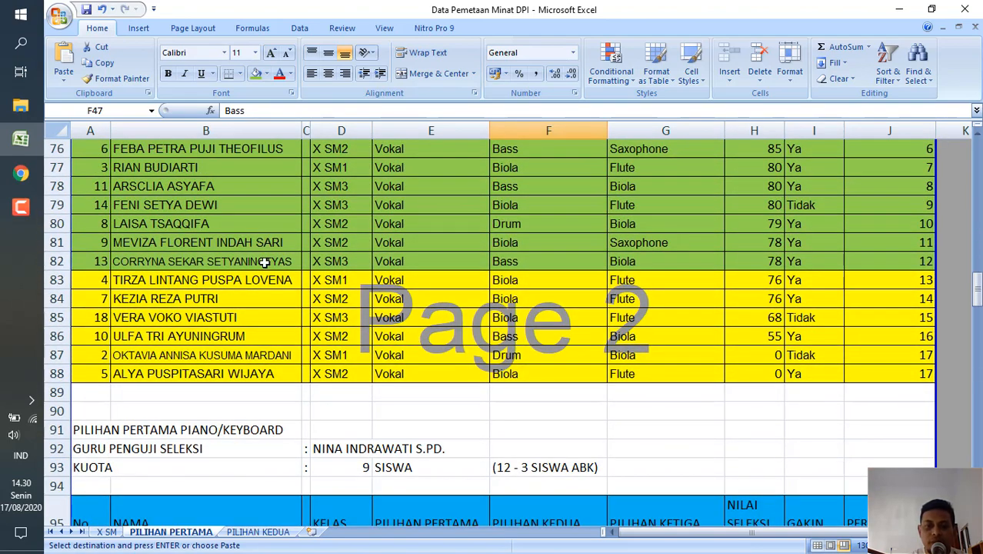
{"action": "left_click", "coordinate": [94, 263]}
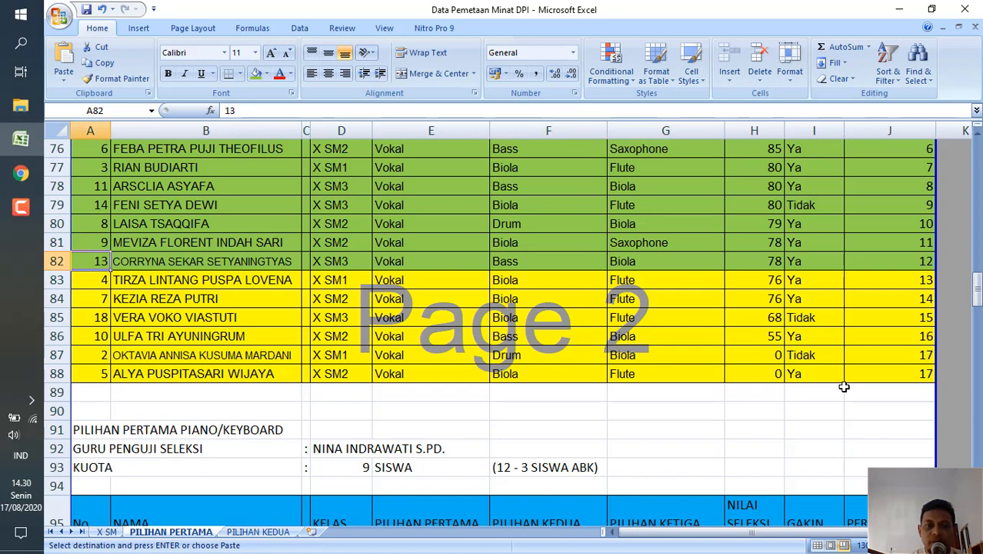
{"action": "left_click", "coordinate": [923, 373], "text": "shift"}
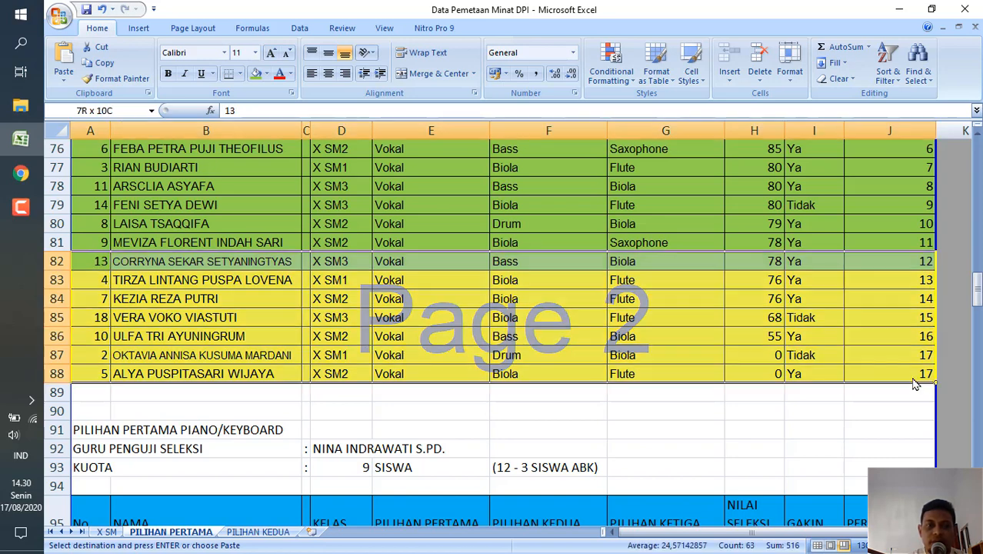
{"action": "left_click", "coordinate": [892, 80]}
{"action": "left_click", "coordinate": [892, 146]}
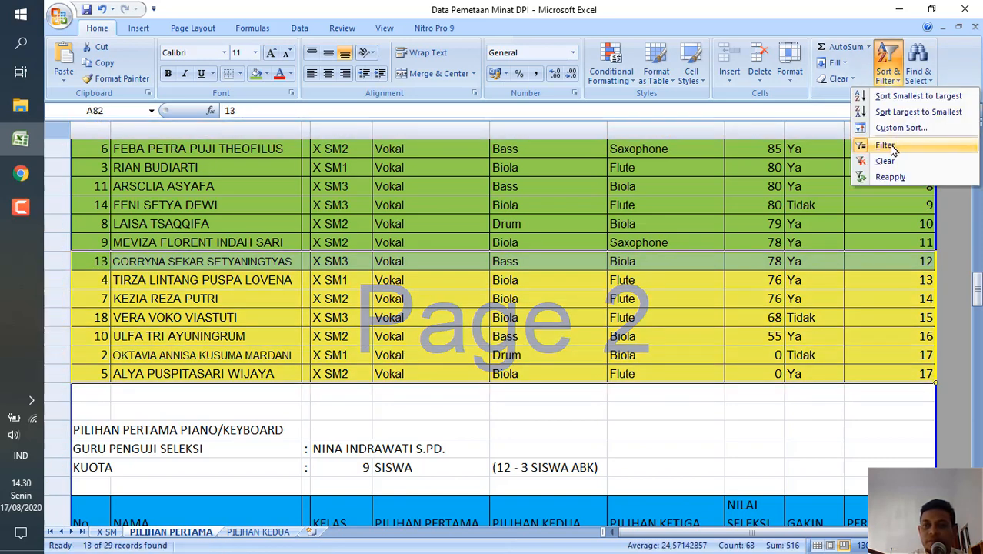
{"action": "left_click", "coordinate": [889, 77]}
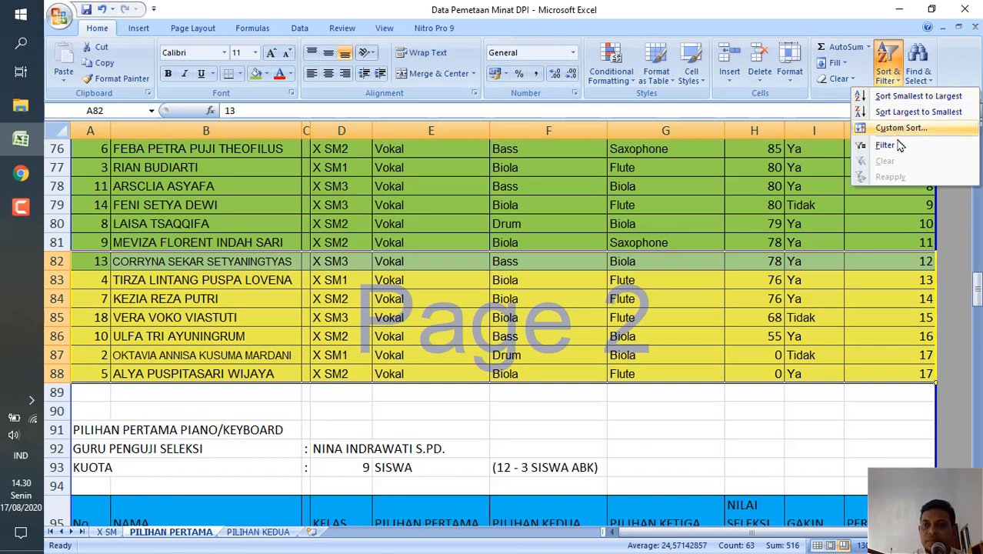
{"action": "left_click", "coordinate": [898, 142]}
{"action": "left_click", "coordinate": [899, 142]}
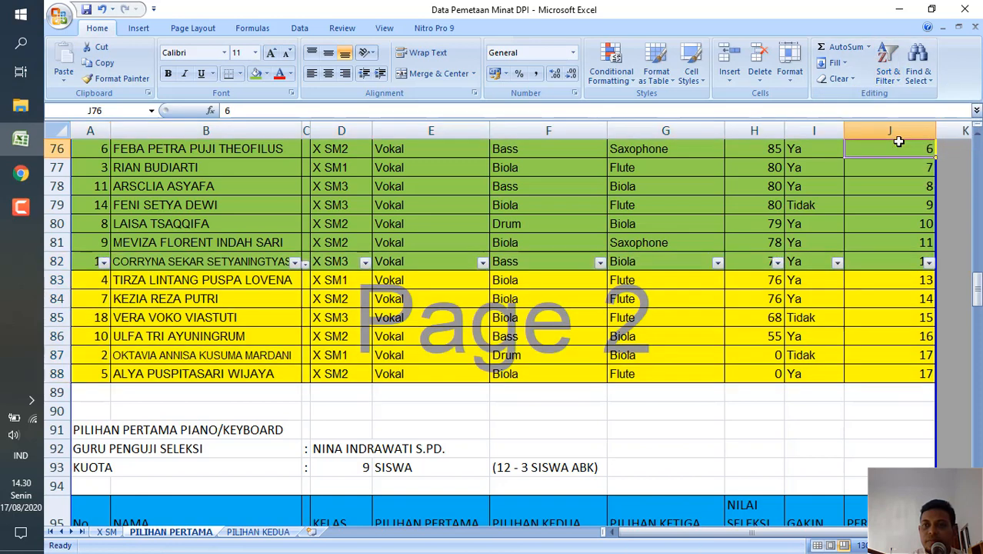
Filter the second-choice column of the Vokal rows to show only Bass.
{"action": "left_click", "coordinate": [542, 264]}
{"action": "left_click", "coordinate": [600, 262]}
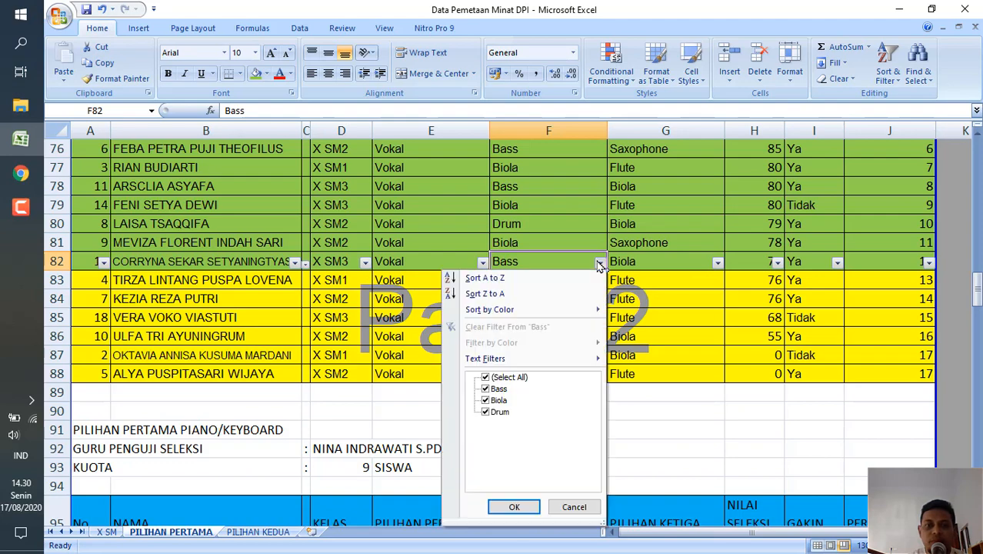
{"action": "left_click", "coordinate": [485, 377]}
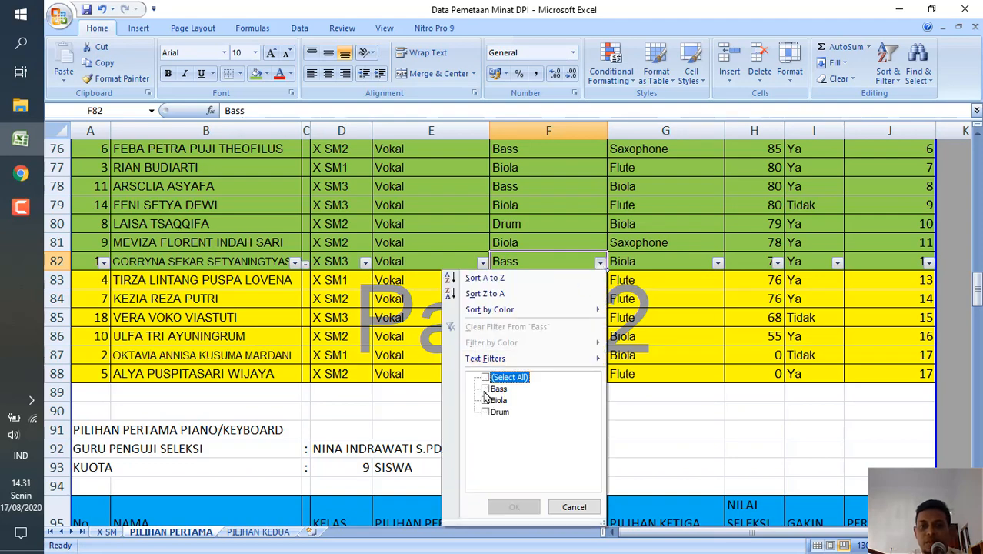
{"action": "left_click", "coordinate": [485, 388]}
{"action": "left_click", "coordinate": [514, 506]}
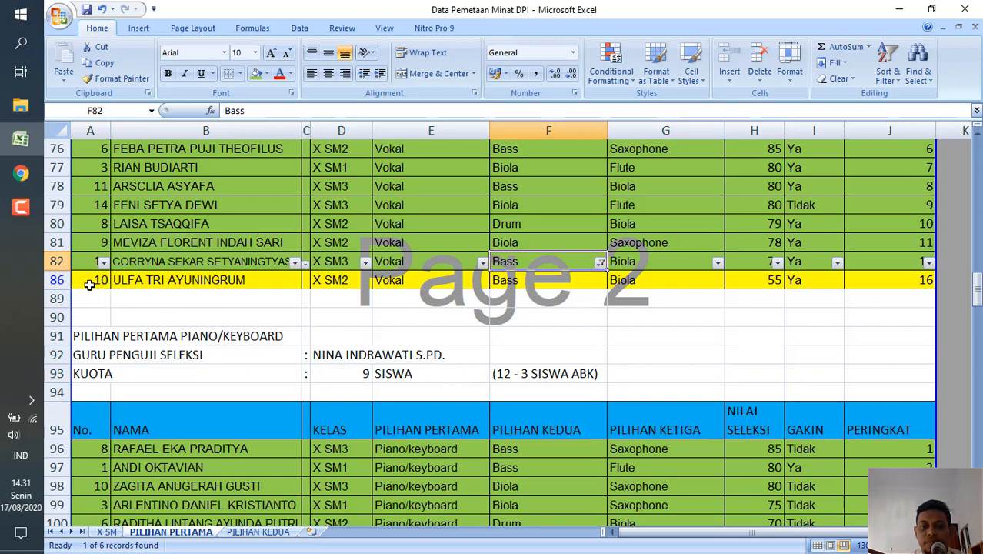
Copy the filtered yellow Vokal row A86 to J86 into the Biola table on the PILIHAN KEDUA sheet at A149.
{"action": "left_click", "coordinate": [89, 282]}
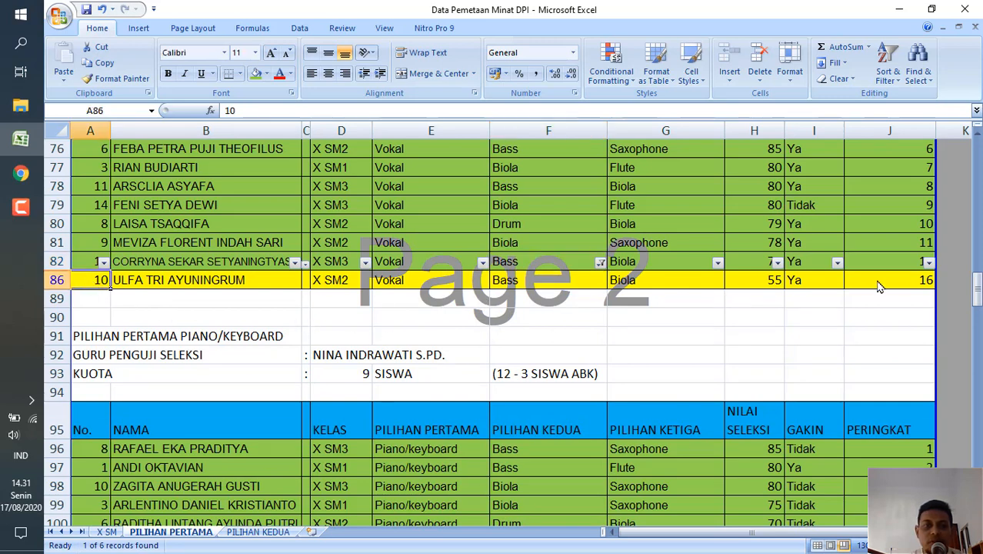
{"action": "left_click", "coordinate": [904, 278], "text": "shift"}
{"action": "key", "text": "ctrl+c"}
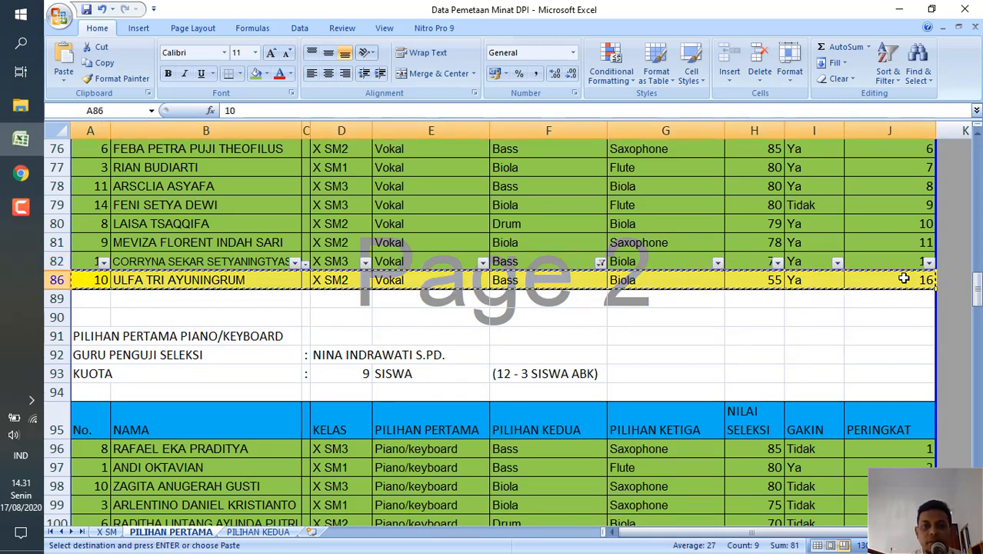
{"action": "left_click", "coordinate": [258, 531]}
{"action": "scroll", "coordinate": [295, 371], "scroll_direction": "up", "scroll_amount": 4}
{"action": "scroll", "coordinate": [295, 370], "scroll_direction": "up", "scroll_amount": 8}
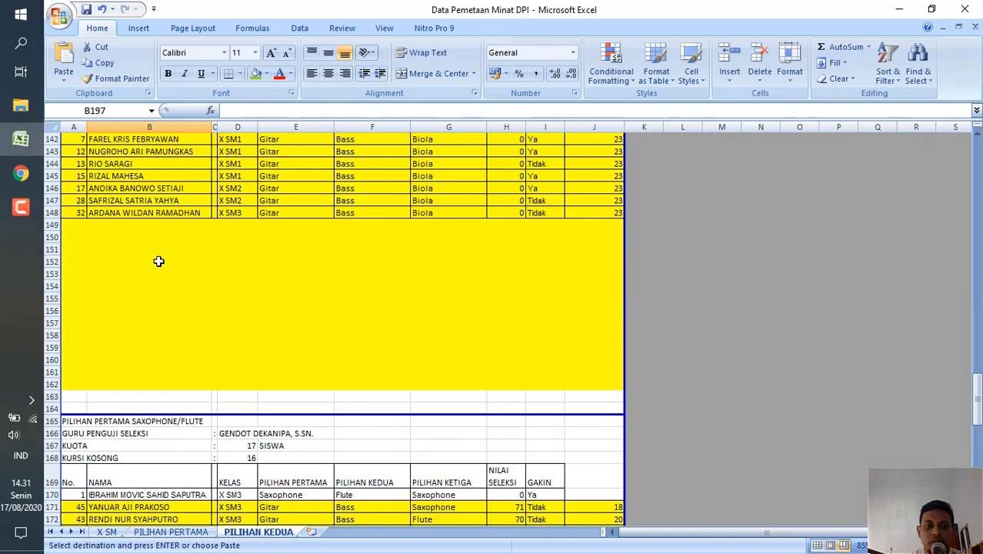
{"action": "left_click", "coordinate": [75, 226]}
{"action": "key", "text": "ctrl+v"}
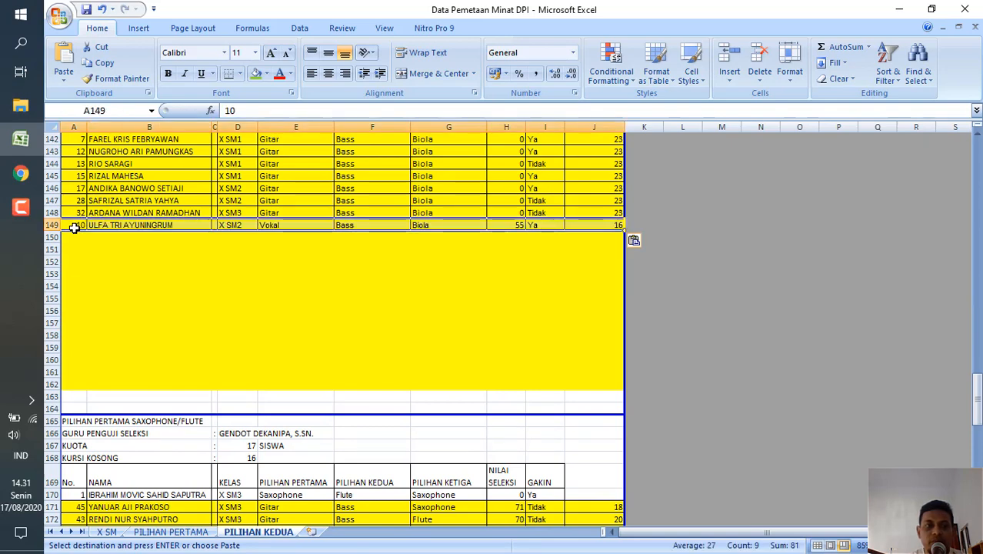
{"action": "left_click", "coordinate": [132, 260]}
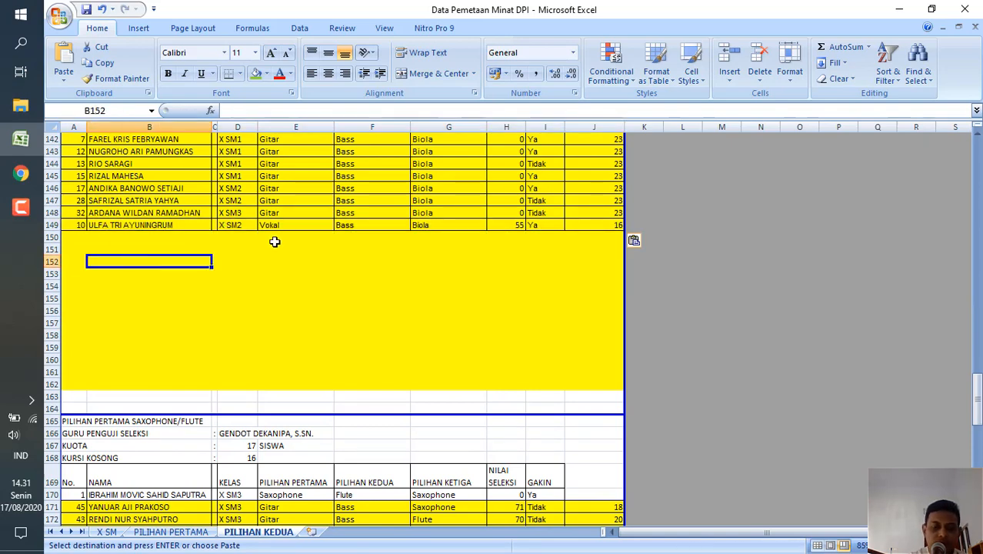
{"action": "scroll", "coordinate": [274, 242], "scroll_direction": "up", "scroll_amount": 2}
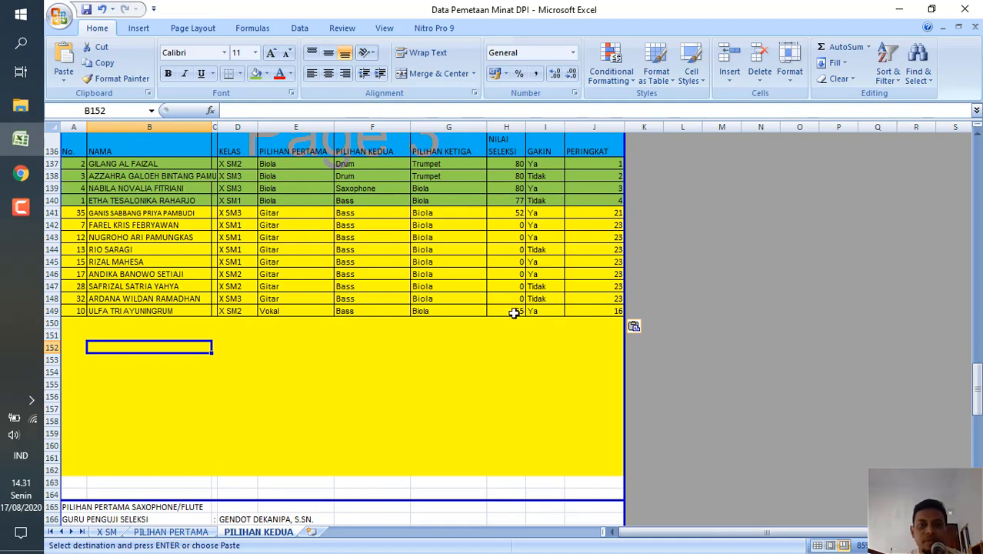
{"action": "left_click", "coordinate": [514, 311]}
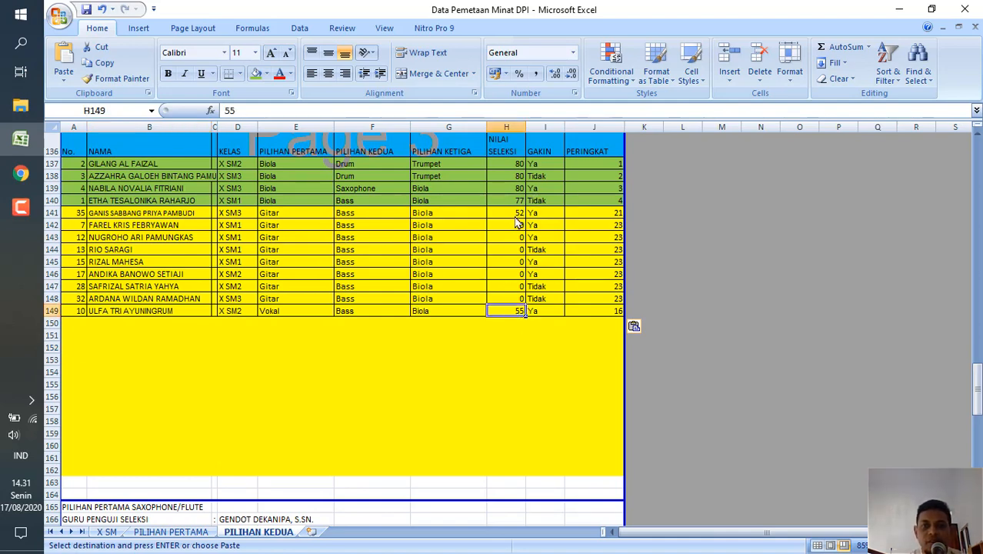
On the PILIHAN PERTAMA sheet, reset the second-choice filter of the Vokal rows to show all instruments.
{"action": "left_click", "coordinate": [177, 531]}
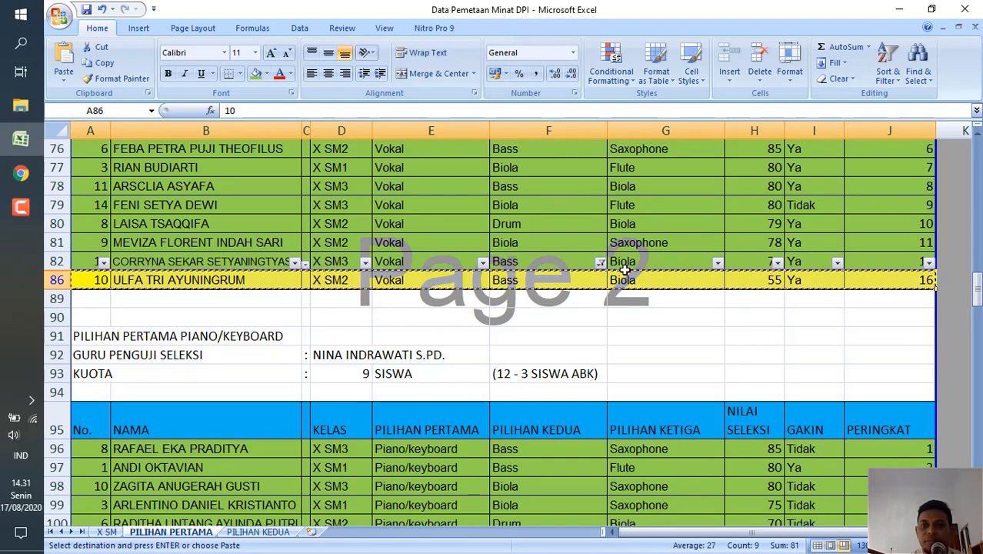
{"action": "left_click", "coordinate": [600, 263]}
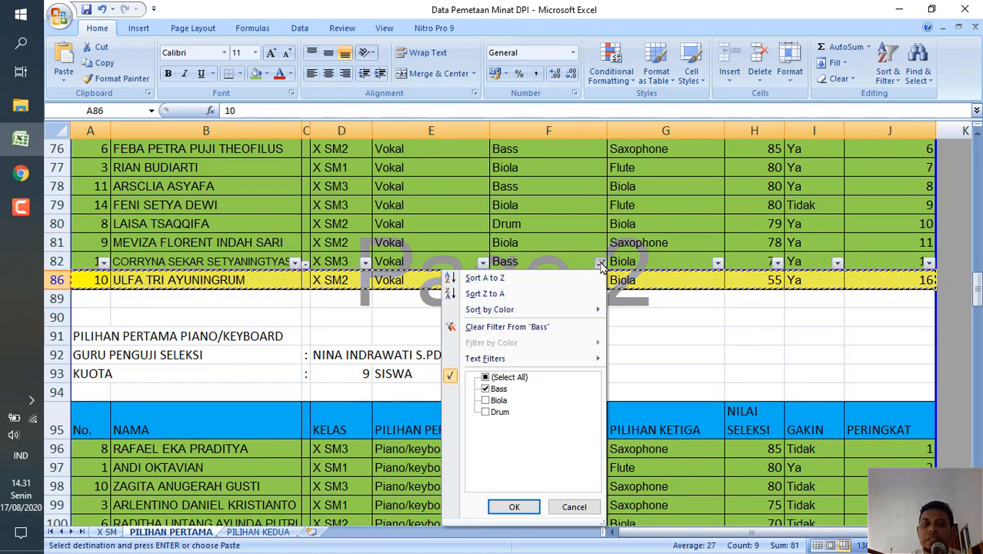
{"action": "left_click", "coordinate": [485, 377]}
{"action": "left_click", "coordinate": [486, 377]}
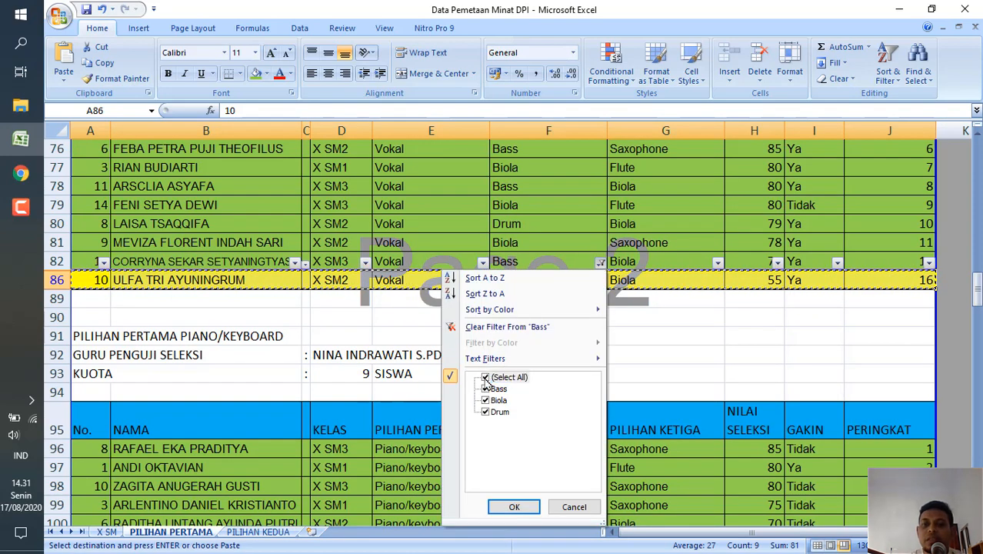
{"action": "left_click", "coordinate": [514, 507]}
{"action": "left_click", "coordinate": [676, 437]}
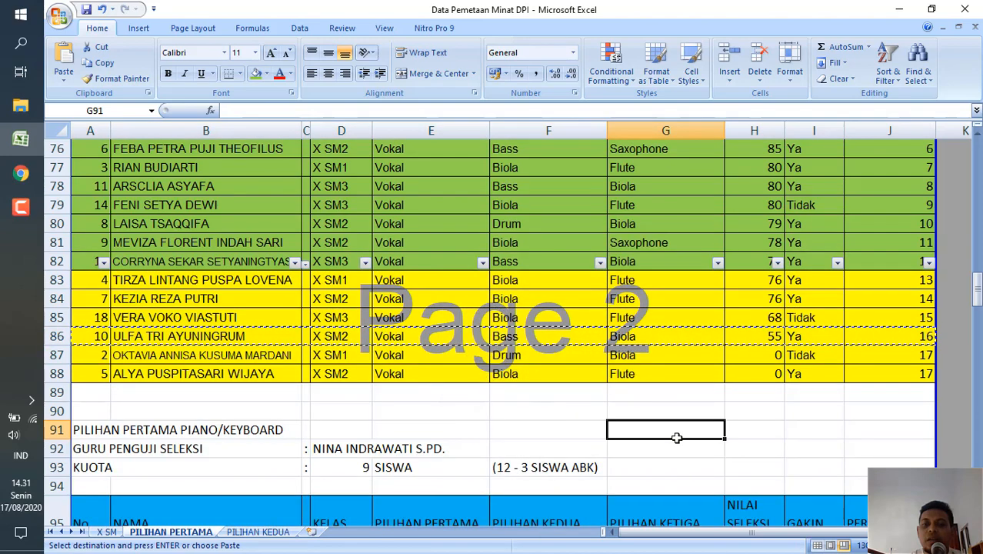
Examine the yellow-marked rows in the Piano/keyboard and Drum tables on the PILIHAN PERTAMA sheet.
{"action": "scroll", "coordinate": [676, 437], "scroll_direction": "down", "scroll_amount": 7}
{"action": "scroll", "coordinate": [676, 437], "scroll_direction": "up", "scroll_amount": 1}
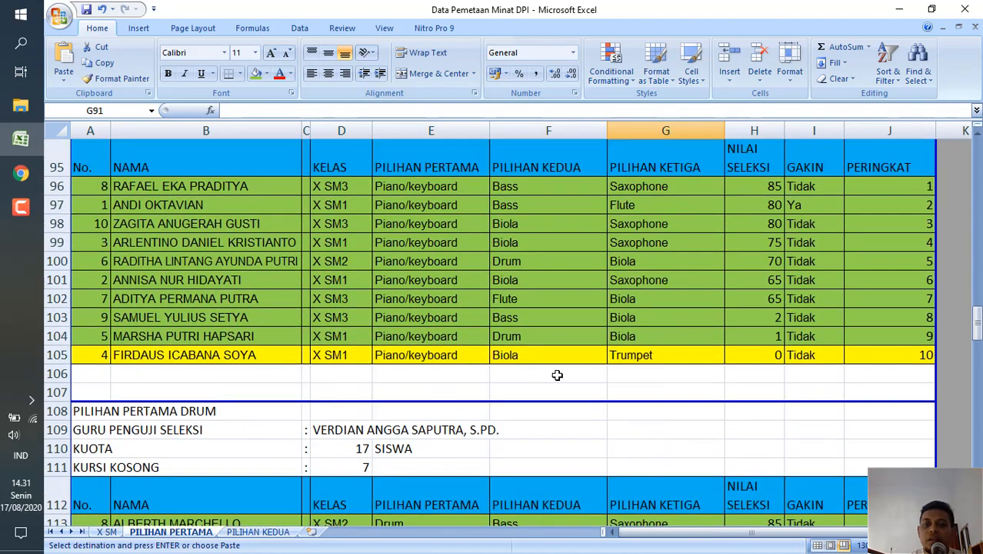
{"action": "left_click", "coordinate": [98, 355]}
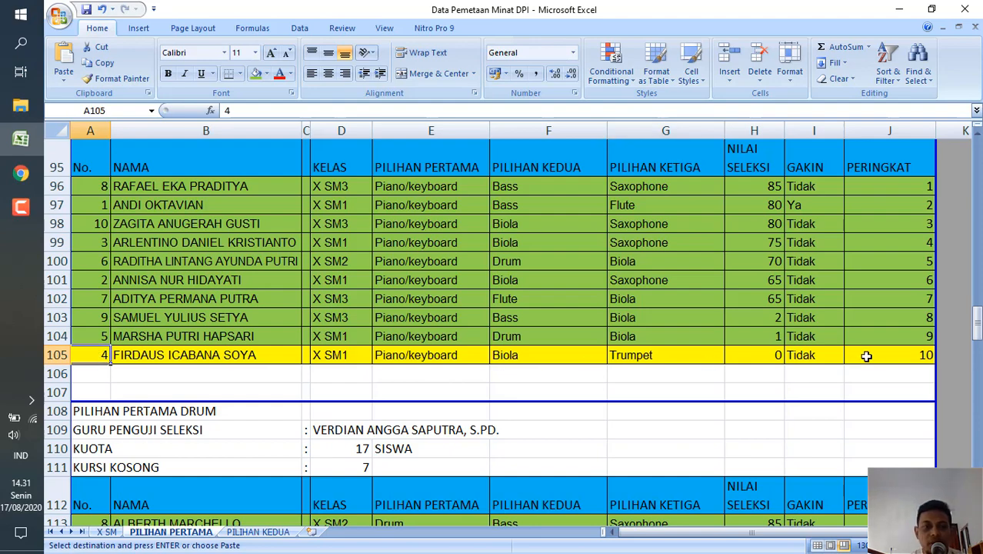
{"action": "left_click", "coordinate": [671, 395]}
{"action": "scroll", "coordinate": [671, 394], "scroll_direction": "down", "scroll_amount": 2}
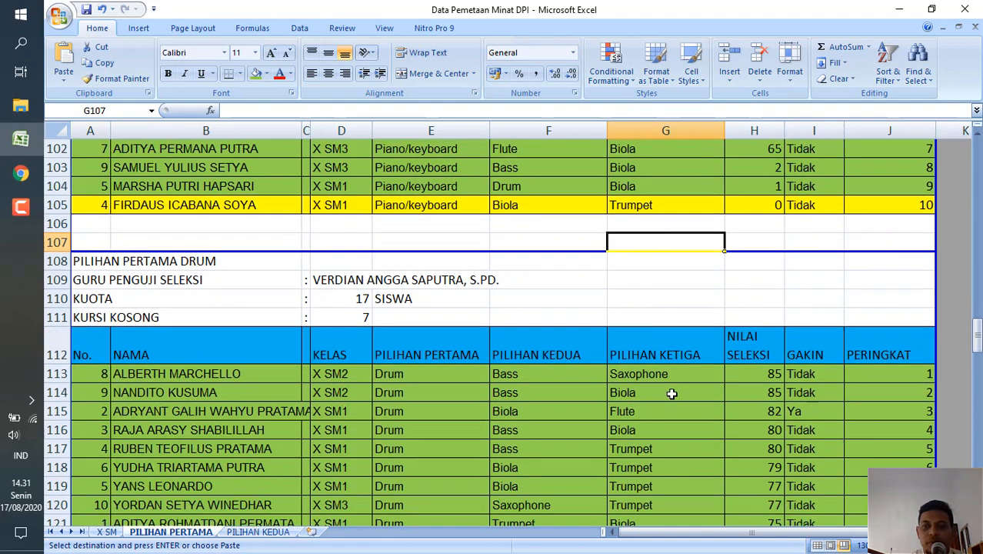
{"action": "scroll", "coordinate": [672, 393], "scroll_direction": "down", "scroll_amount": 4}
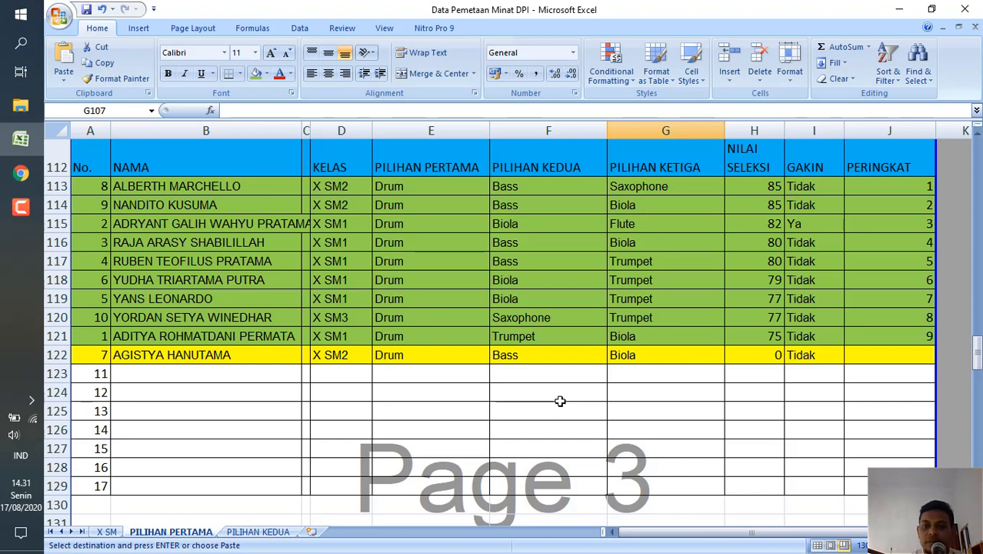
{"action": "left_click", "coordinate": [413, 356]}
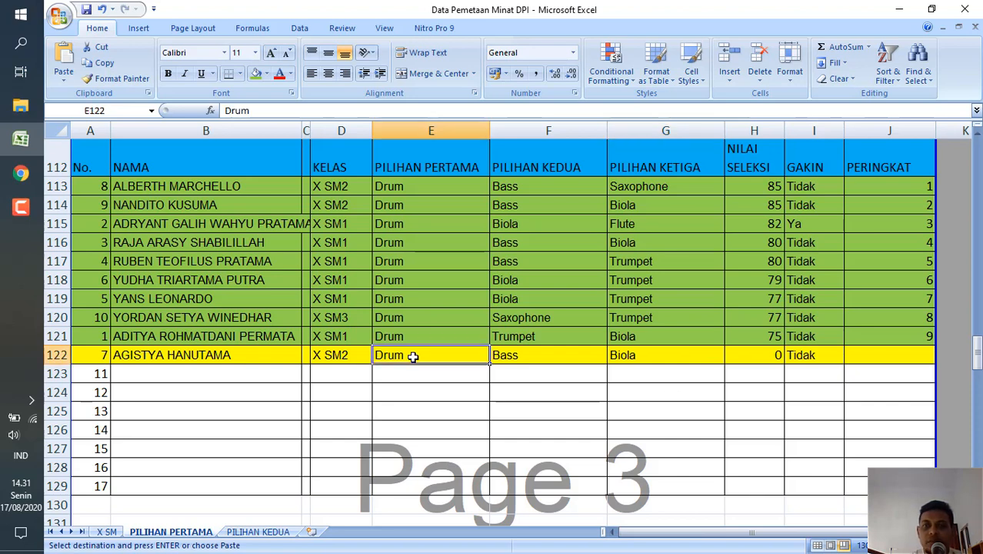
Examine the Drum, Biola, Vokal and Gitar tables and the list of students without a submitted mapping on the PILIHAN PERTAMA sheet.
{"action": "left_click", "coordinate": [463, 393]}
{"action": "scroll", "coordinate": [464, 393], "scroll_direction": "down", "scroll_amount": 6}
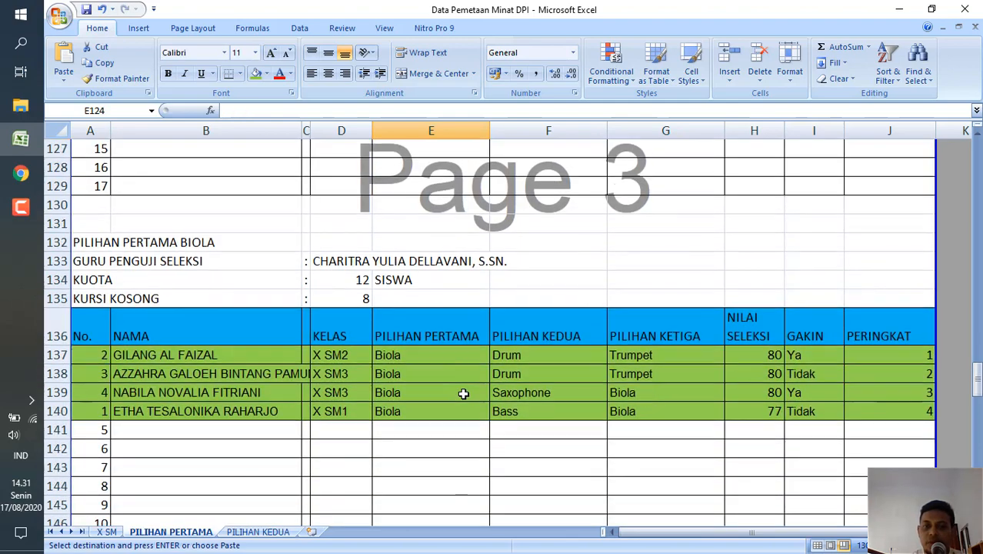
{"action": "scroll", "coordinate": [463, 393], "scroll_direction": "down", "scroll_amount": 20}
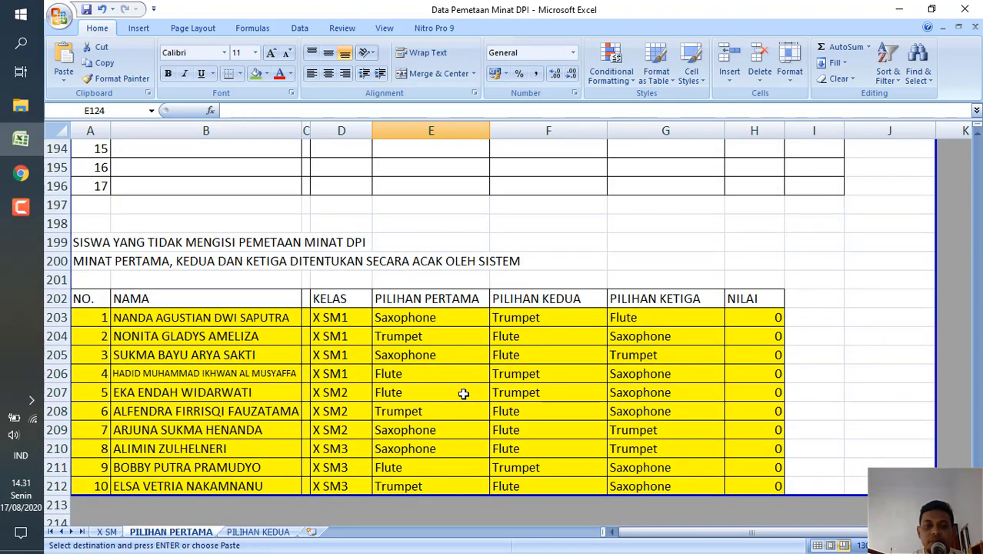
{"action": "scroll", "coordinate": [463, 393], "scroll_direction": "up", "scroll_amount": 2}
{"action": "scroll", "coordinate": [463, 393], "scroll_direction": "down", "scroll_amount": 3}
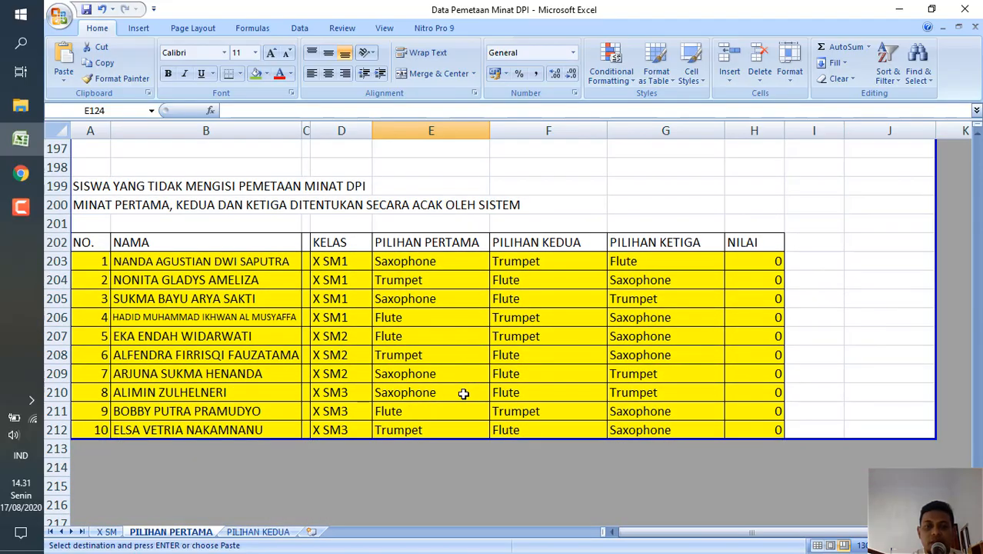
{"action": "scroll", "coordinate": [463, 393], "scroll_direction": "up", "scroll_amount": 20}
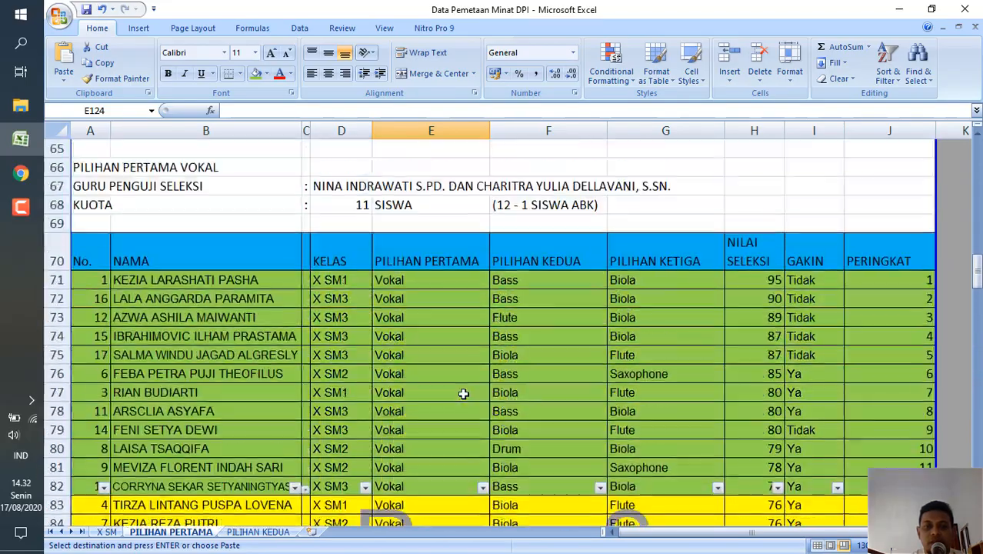
{"action": "scroll", "coordinate": [463, 393], "scroll_direction": "up", "scroll_amount": 3}
{"action": "scroll", "coordinate": [463, 393], "scroll_direction": "down", "scroll_amount": 5}
{"action": "scroll", "coordinate": [463, 393], "scroll_direction": "up", "scroll_amount": 13}
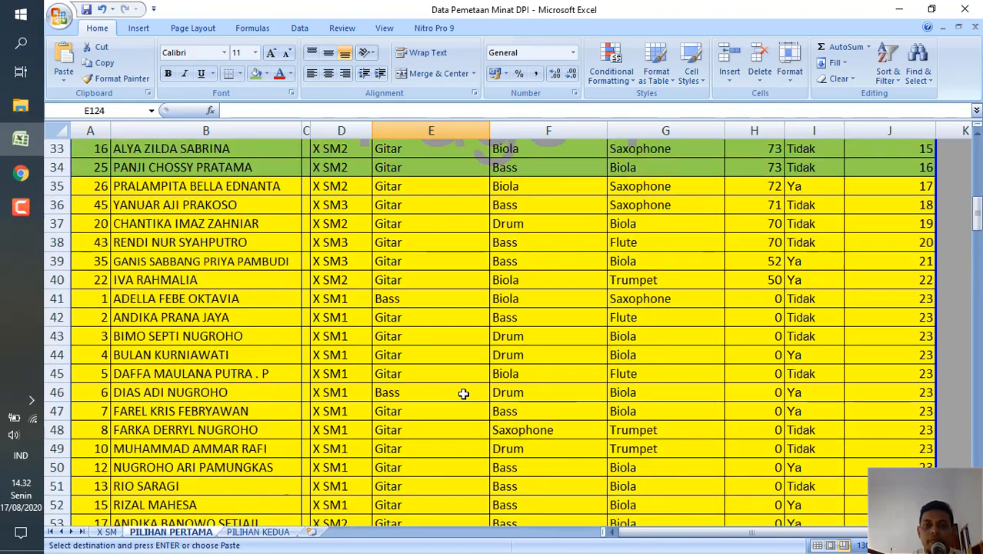
{"action": "scroll", "coordinate": [464, 393], "scroll_direction": "up", "scroll_amount": 3}
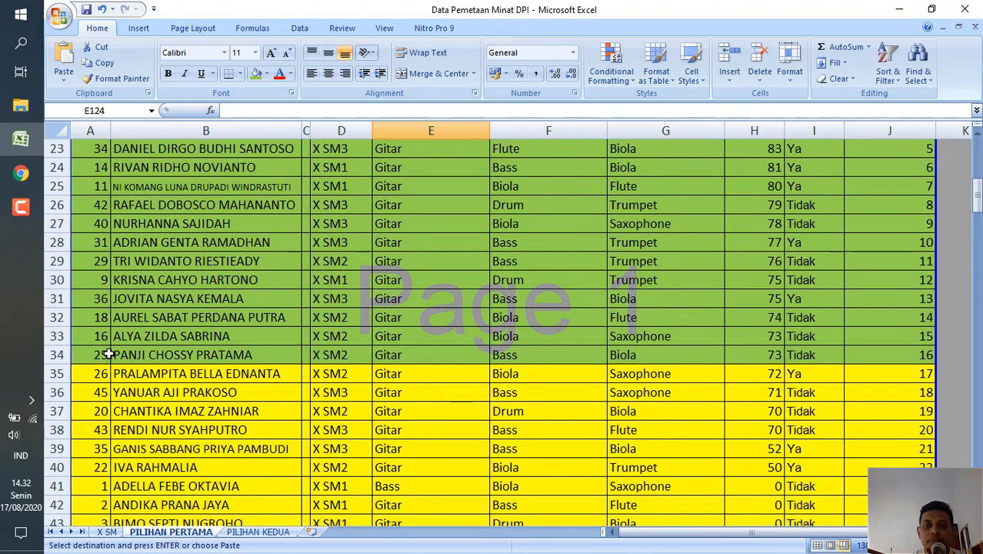
Remove the existing filter from the Vokal rows and apply a new filter to the Gitar rows A34 to J63.
{"action": "left_click", "coordinate": [108, 353]}
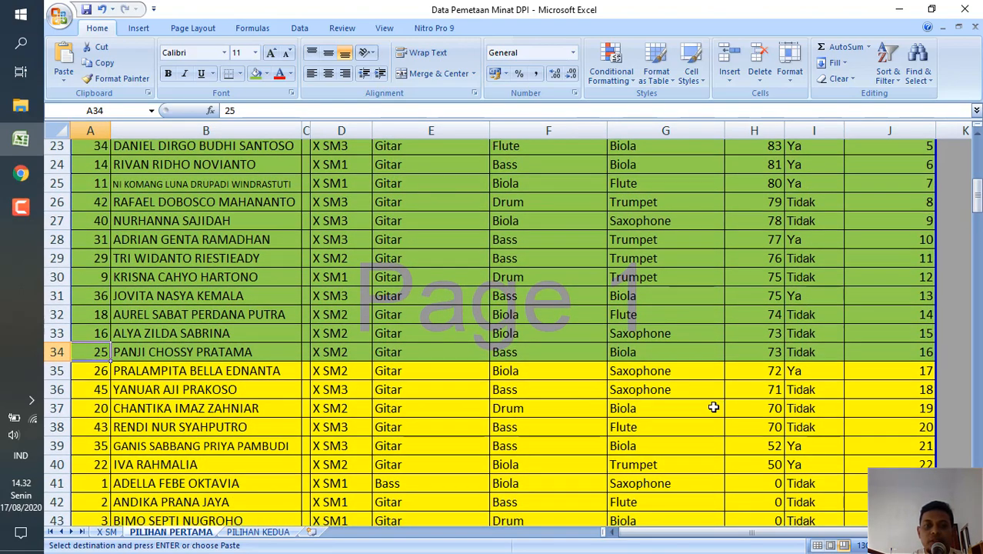
{"action": "scroll", "coordinate": [714, 407], "scroll_direction": "up", "scroll_amount": 7}
{"action": "scroll", "coordinate": [714, 407], "scroll_direction": "down", "scroll_amount": 9}
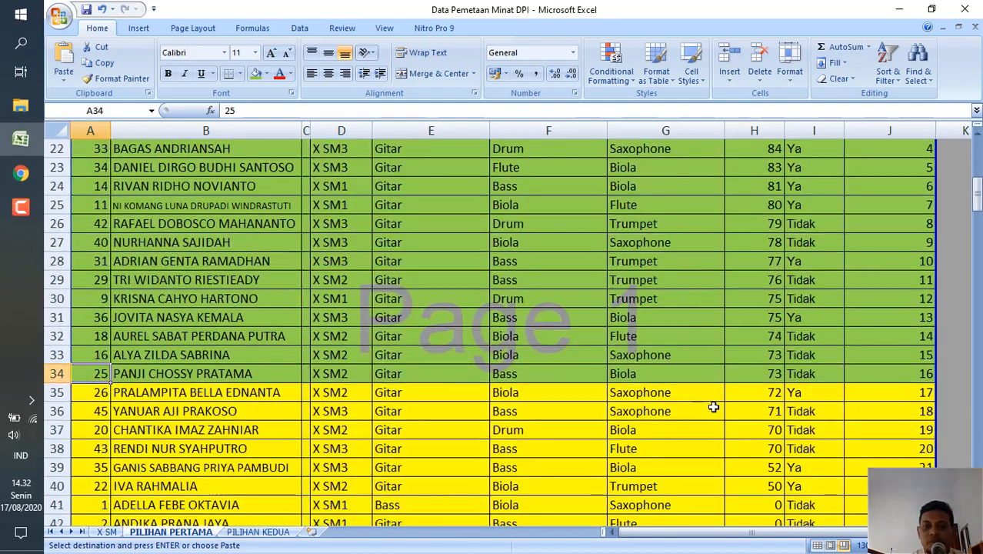
{"action": "scroll", "coordinate": [842, 435], "scroll_direction": "down", "scroll_amount": 3}
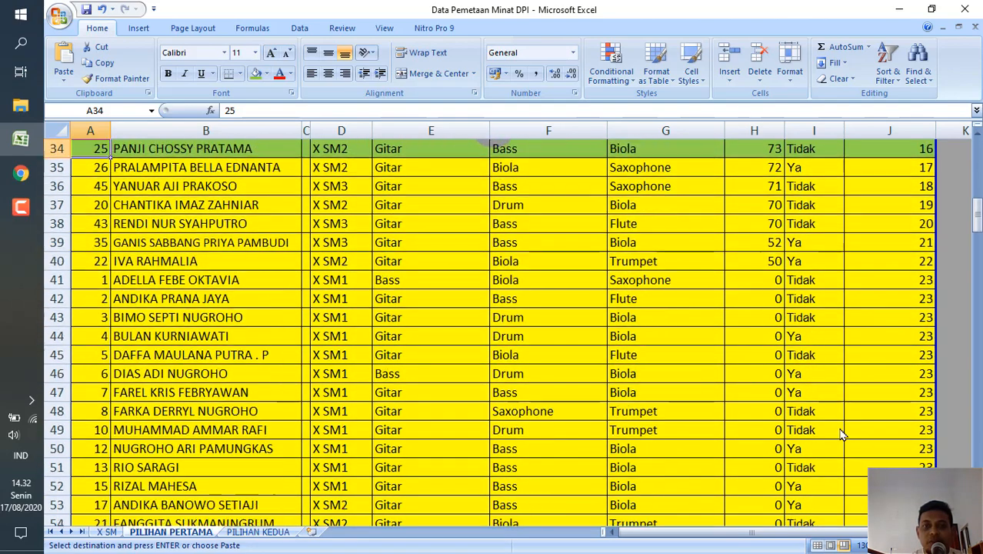
{"action": "scroll", "coordinate": [850, 410], "scroll_direction": "down", "scroll_amount": 5}
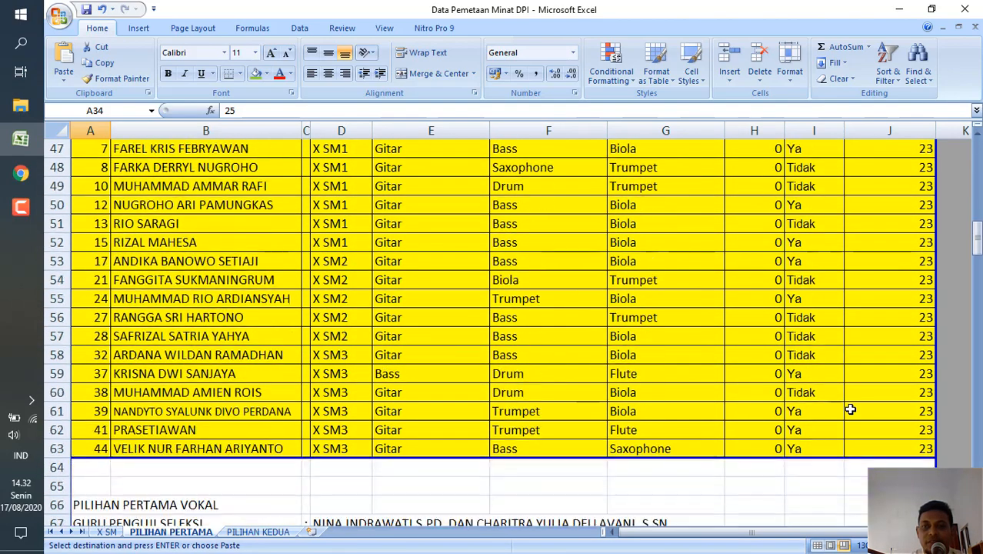
{"action": "left_click", "coordinate": [909, 393], "text": "shift"}
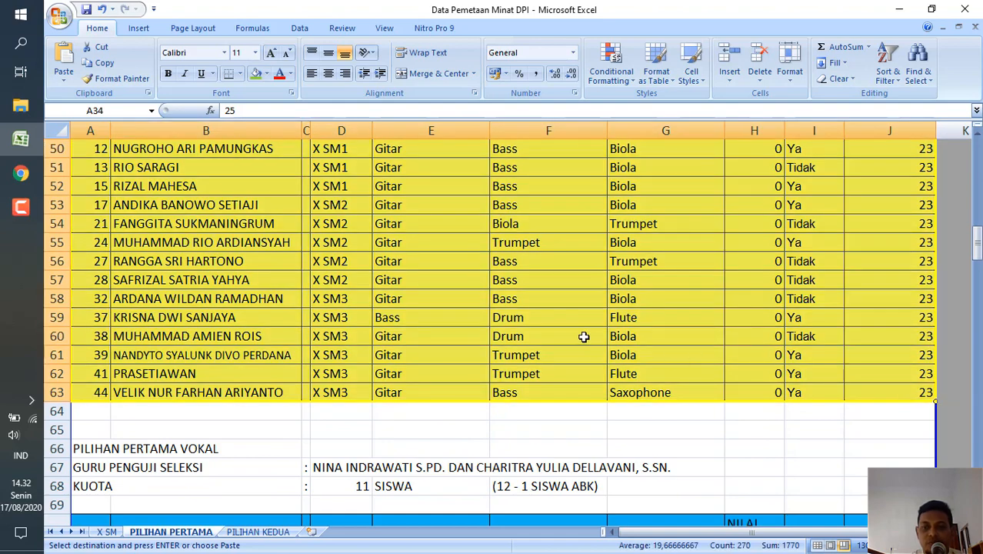
{"action": "scroll", "coordinate": [584, 336], "scroll_direction": "up", "scroll_amount": 7}
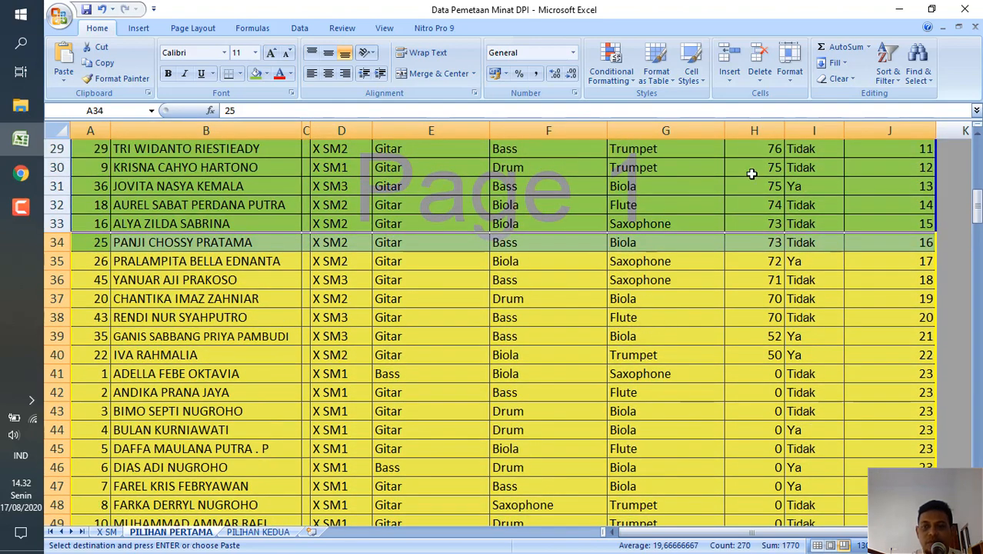
{"action": "left_click", "coordinate": [888, 69]}
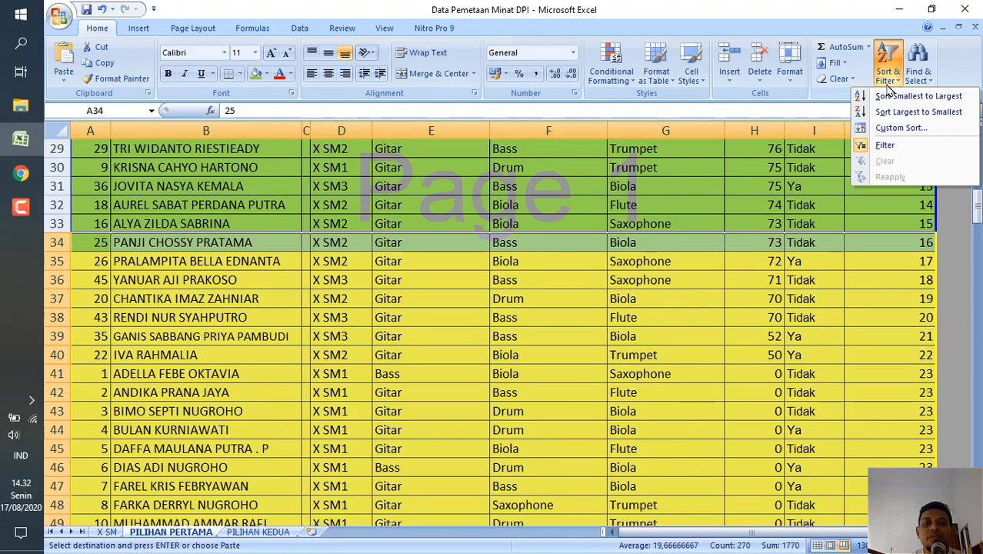
{"action": "left_click", "coordinate": [900, 147]}
{"action": "left_click", "coordinate": [890, 76]}
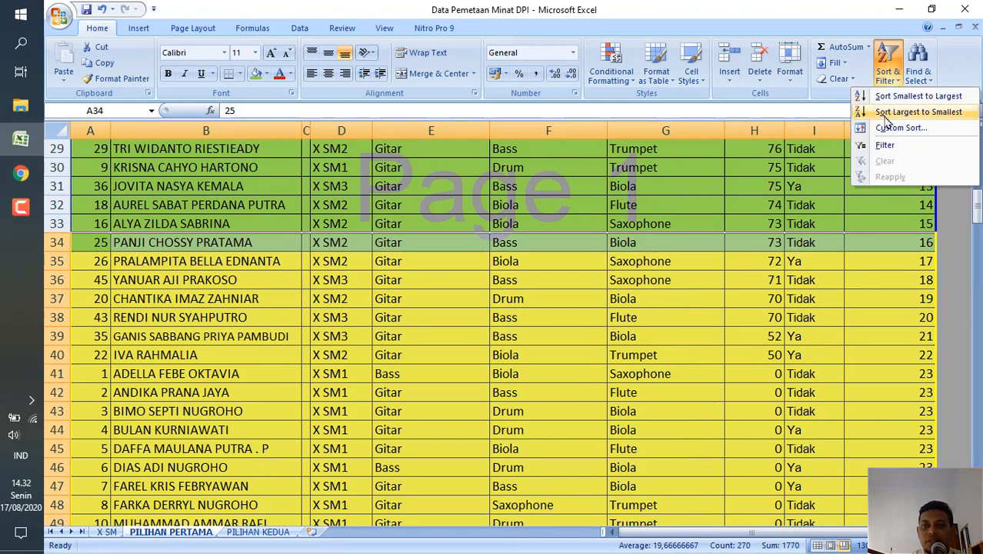
{"action": "left_click", "coordinate": [886, 145]}
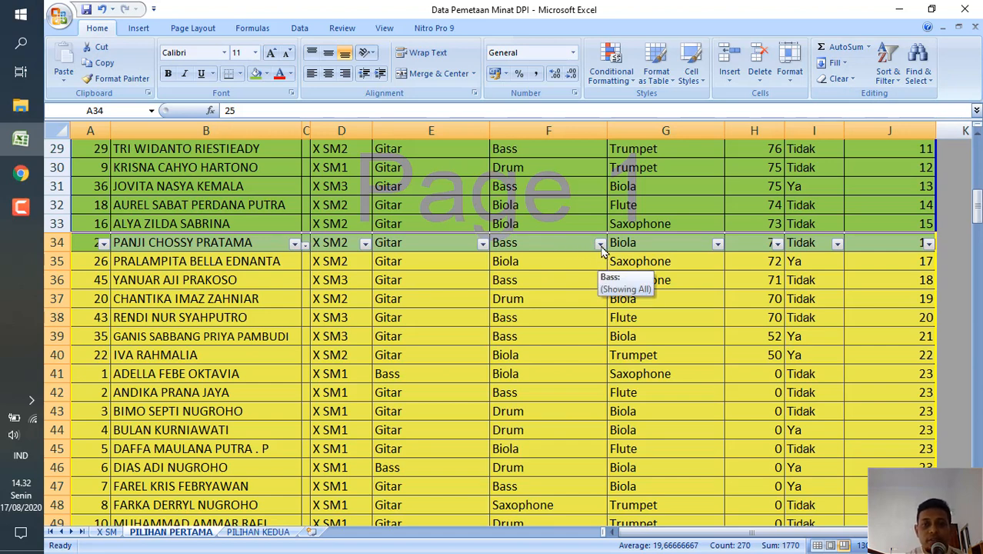
{"action": "left_click", "coordinate": [21, 214]}
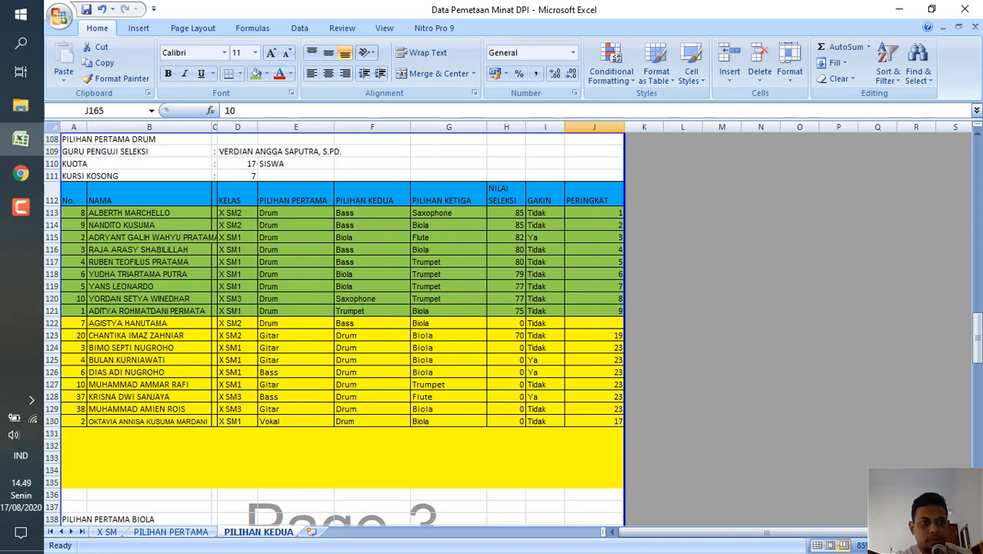
{"action": "left_click", "coordinate": [19, 209]}
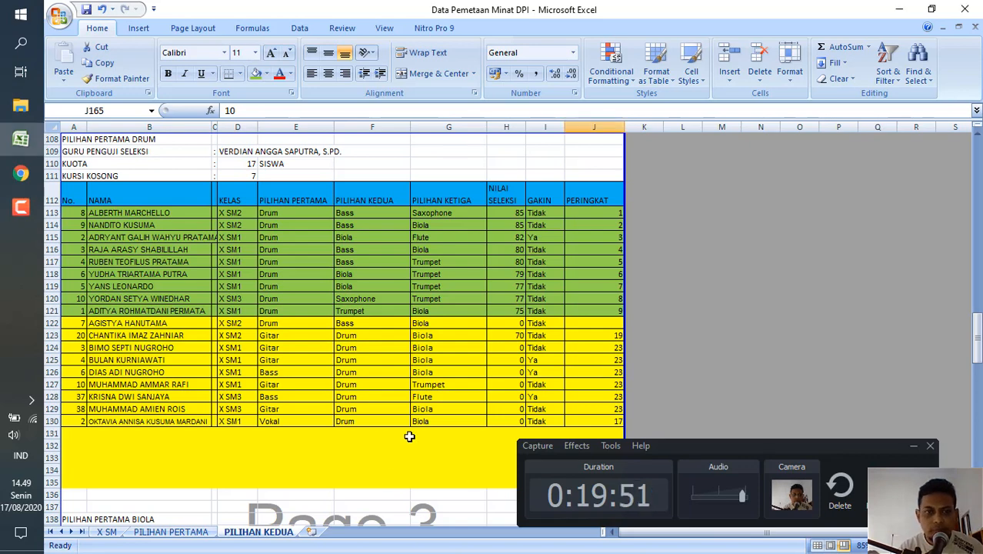
{"action": "left_click", "coordinate": [914, 448]}
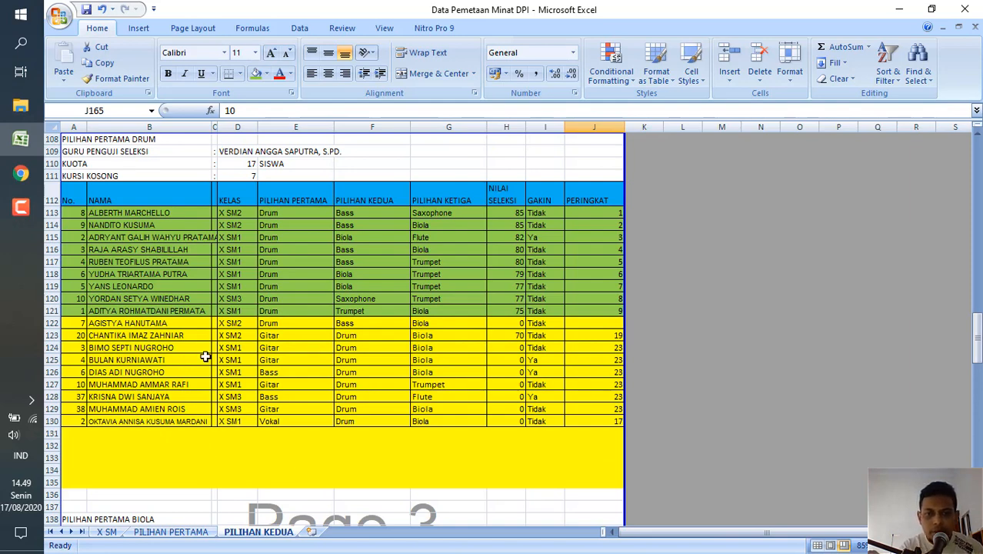
Sort the yellow Drum rows A122 to J130 on the PILIHAN KEDUA sheet by column H values, largest to smallest.
{"action": "left_click", "coordinate": [74, 326]}
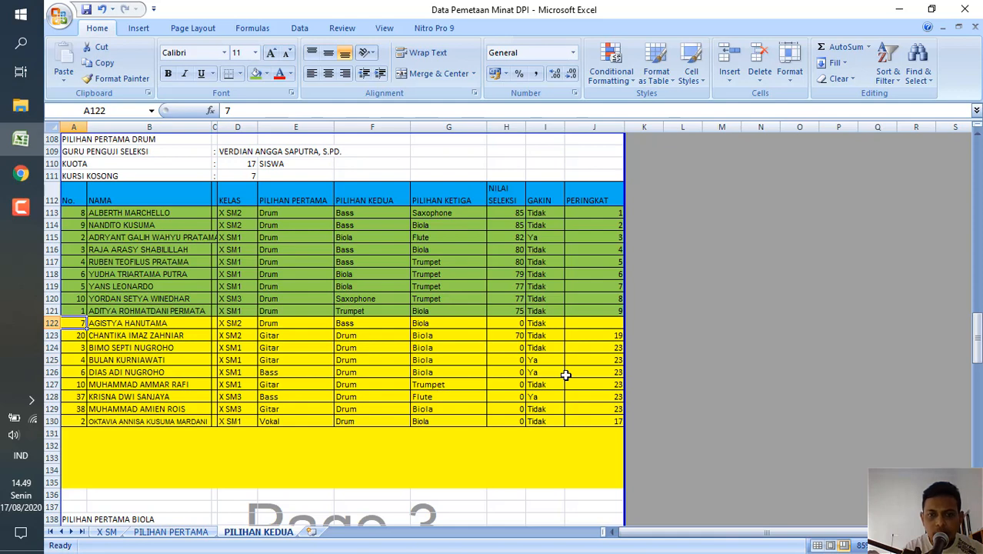
{"action": "left_click", "coordinate": [599, 420], "text": "shift"}
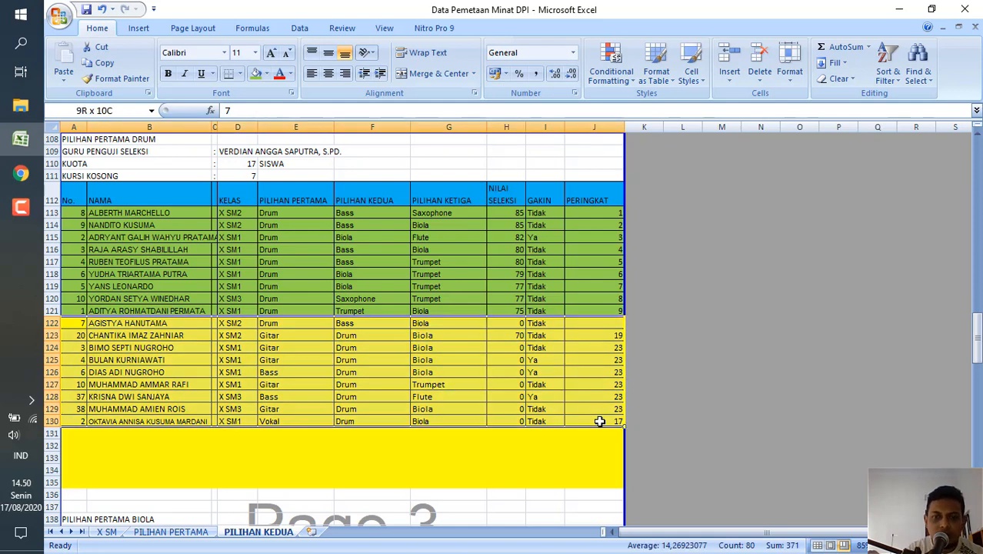
{"action": "left_click", "coordinate": [892, 81]}
{"action": "left_click", "coordinate": [889, 130]}
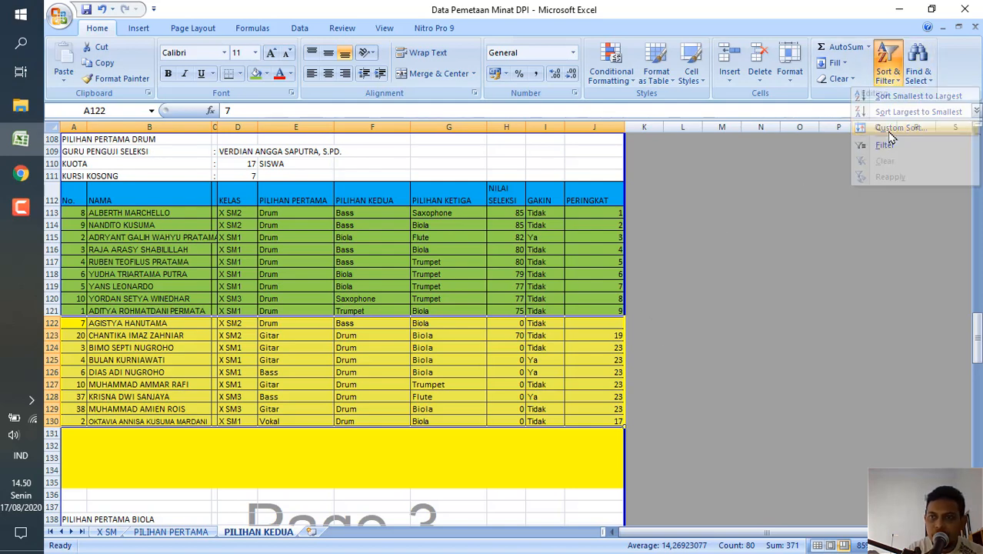
{"action": "left_click", "coordinate": [610, 273]}
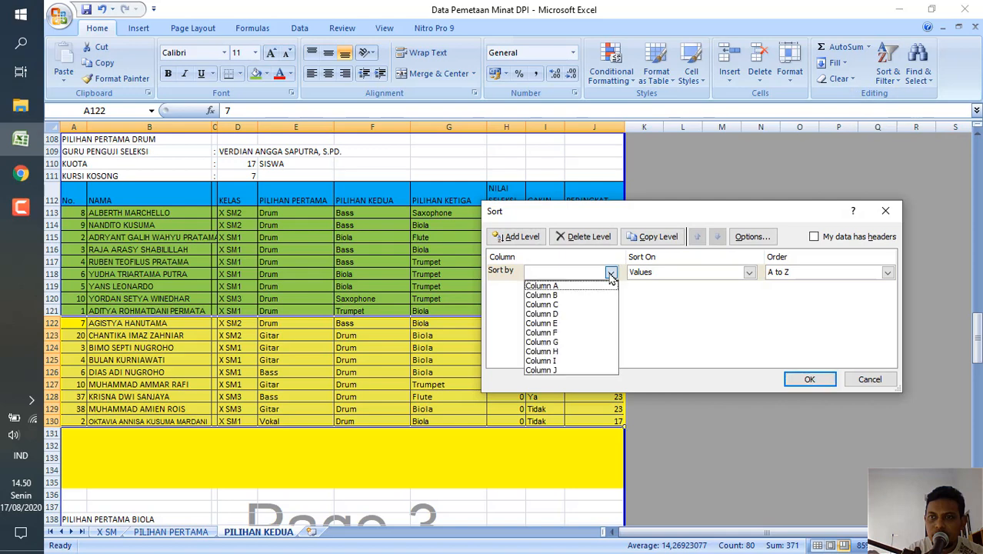
{"action": "left_click", "coordinate": [565, 352]}
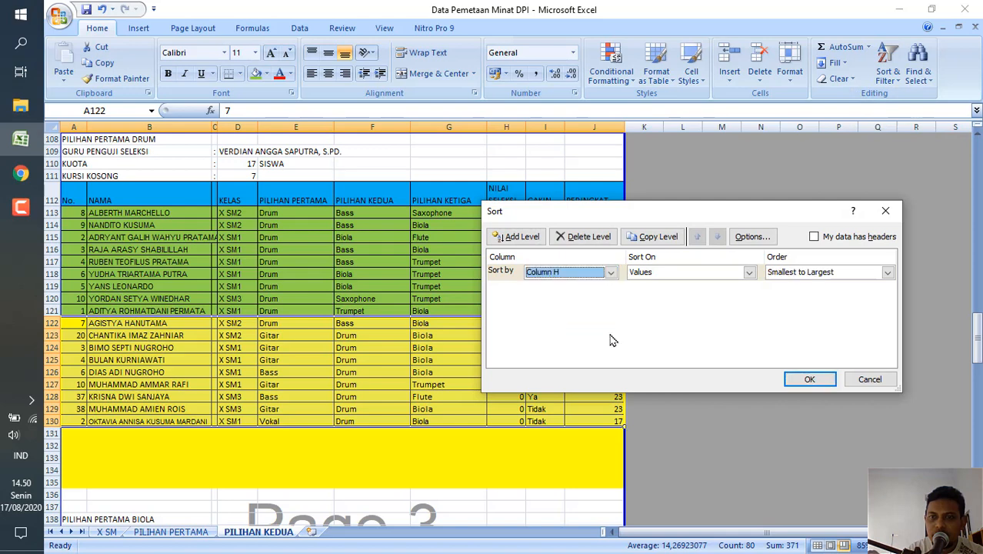
{"action": "left_click", "coordinate": [887, 274]}
{"action": "left_click", "coordinate": [844, 295]}
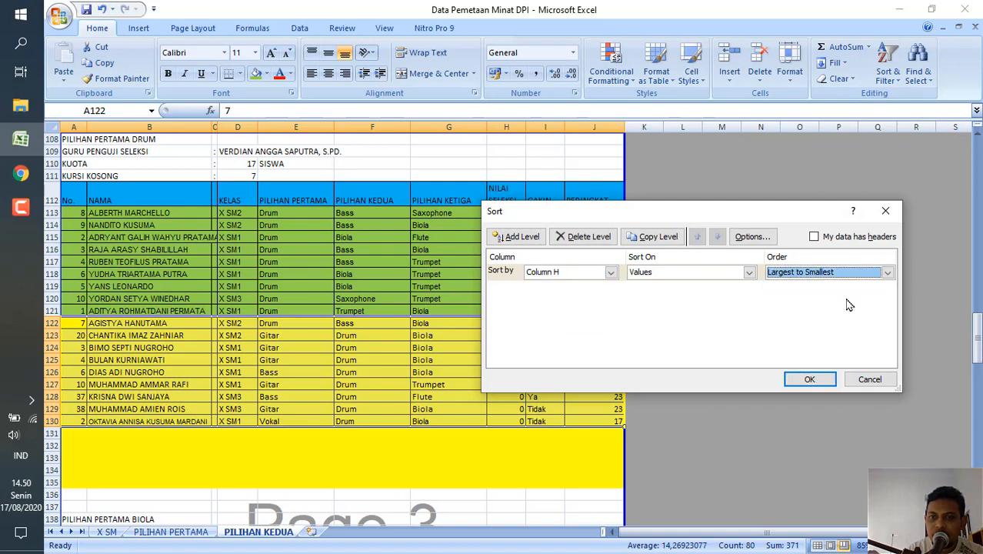
{"action": "left_click", "coordinate": [820, 379]}
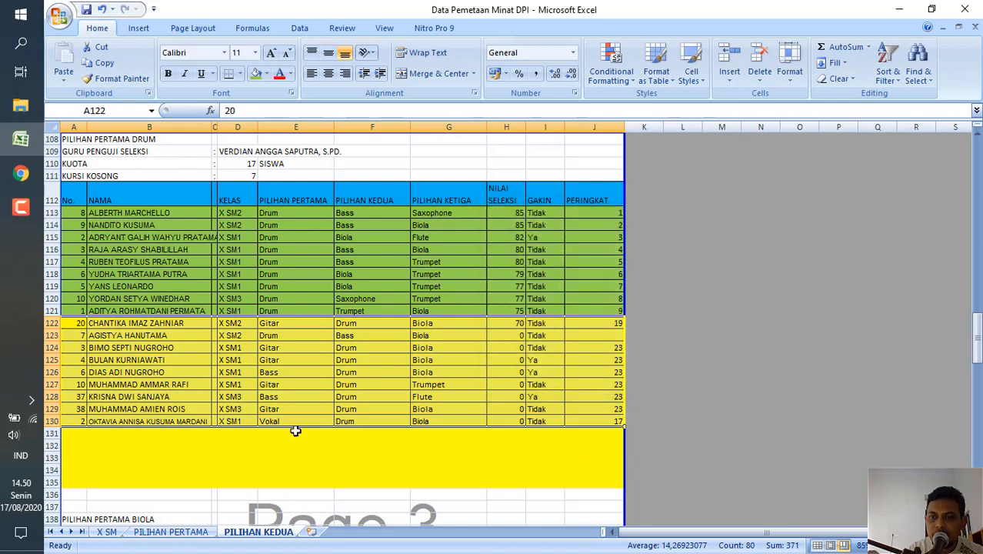
Fill the first sorted Drum row, A122 to J122, with green.
{"action": "left_click", "coordinate": [75, 324]}
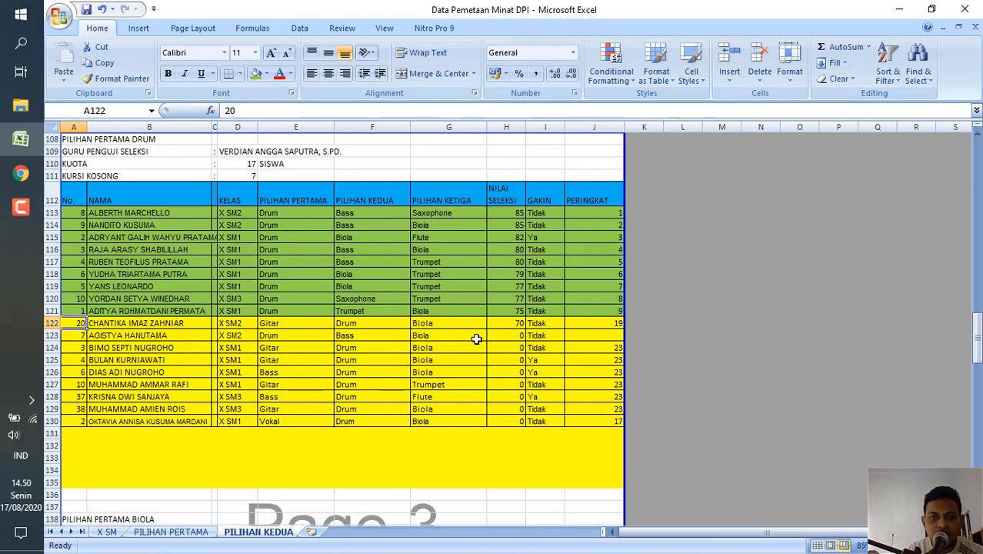
{"action": "left_click", "coordinate": [587, 326], "text": "shift"}
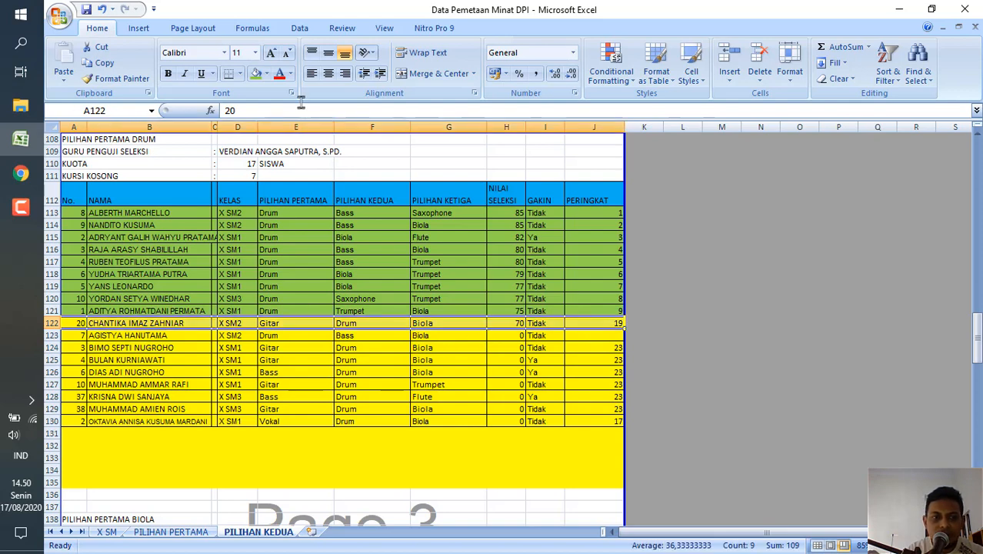
{"action": "left_click", "coordinate": [255, 73]}
{"action": "left_click", "coordinate": [254, 361]}
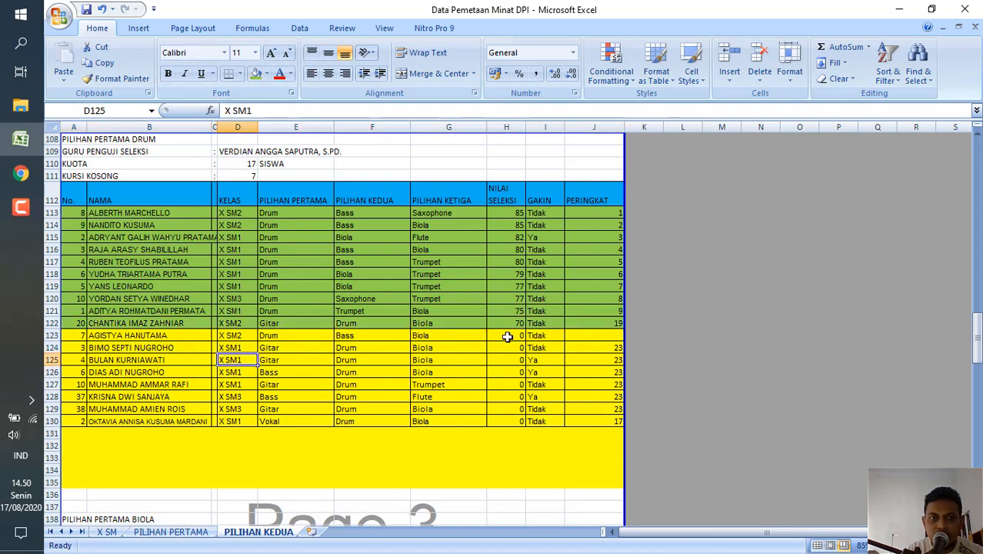
Set the PERINGKAT value in J122 to 10 and clear the rankings in J123 to J130.
{"action": "left_click", "coordinate": [613, 323]}
{"action": "type", "text": "10"}
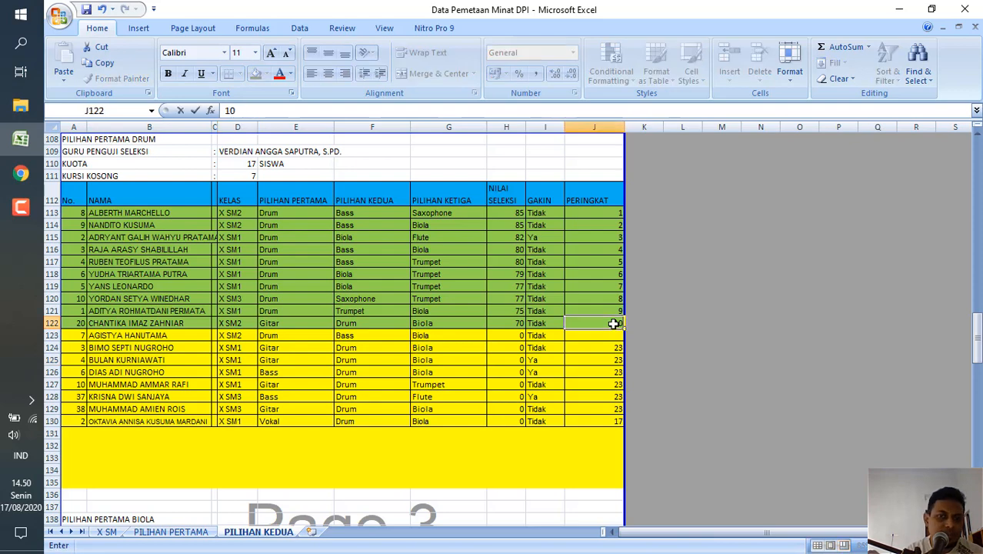
{"action": "key", "text": "Return"}
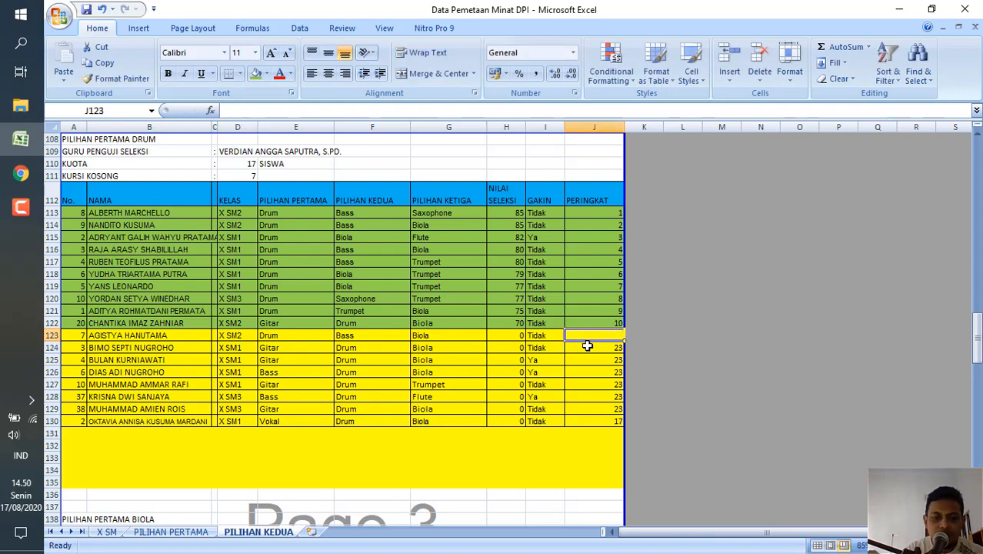
{"action": "left_click", "coordinate": [606, 422], "text": "shift"}
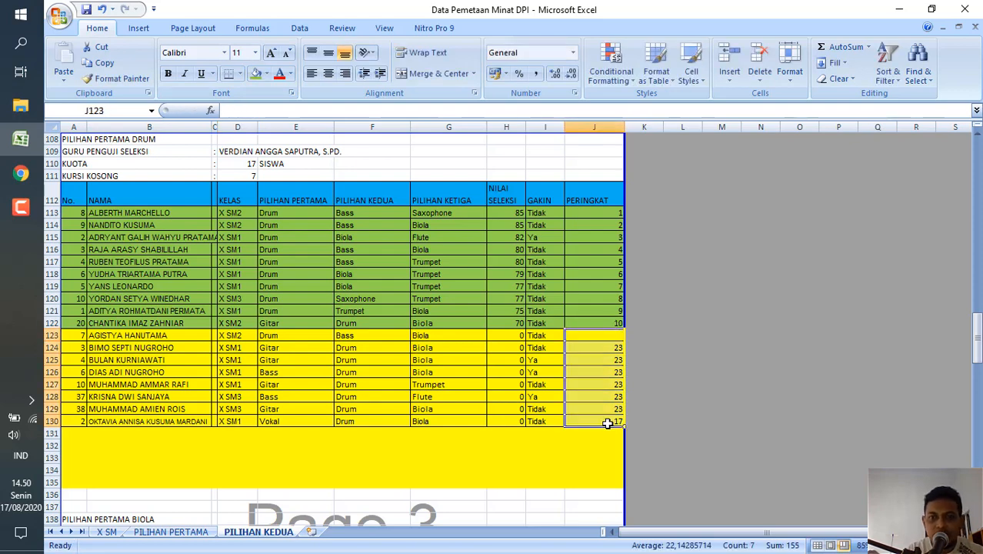
{"action": "key", "text": "Delete"}
{"action": "left_click", "coordinate": [439, 408]}
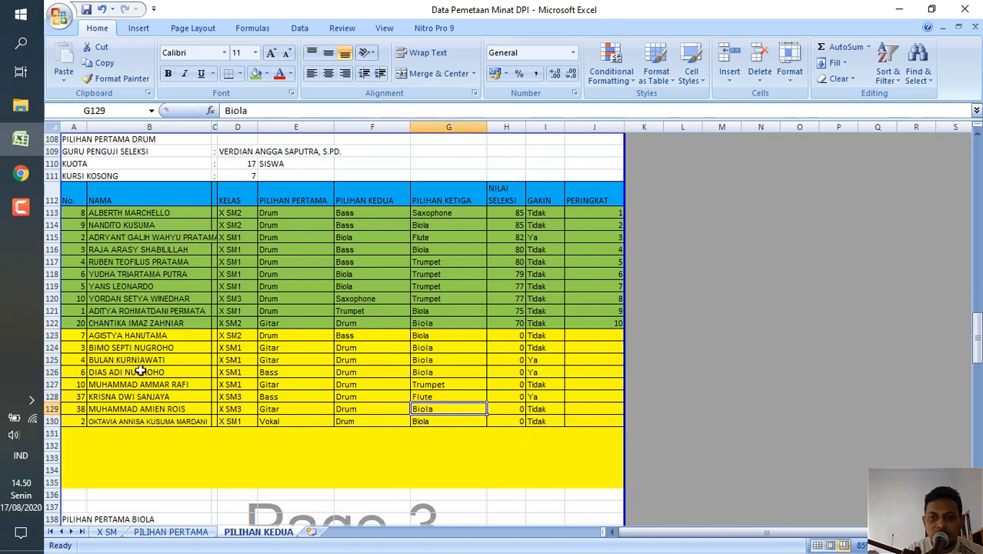
Go through the remaining yellow student rows 123 to 130 of the Drum table one by one.
{"action": "left_click", "coordinate": [79, 338]}
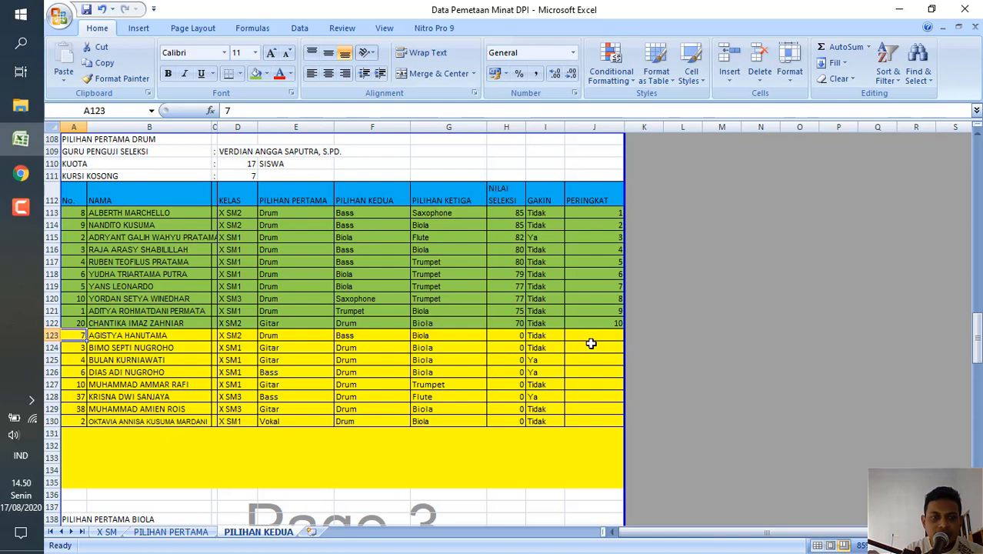
{"action": "key", "text": "Down"}
{"action": "key", "text": "Down"}
{"action": "key", "text": "Down"}
{"action": "key", "text": "Down"}
{"action": "key", "text": "Down"}
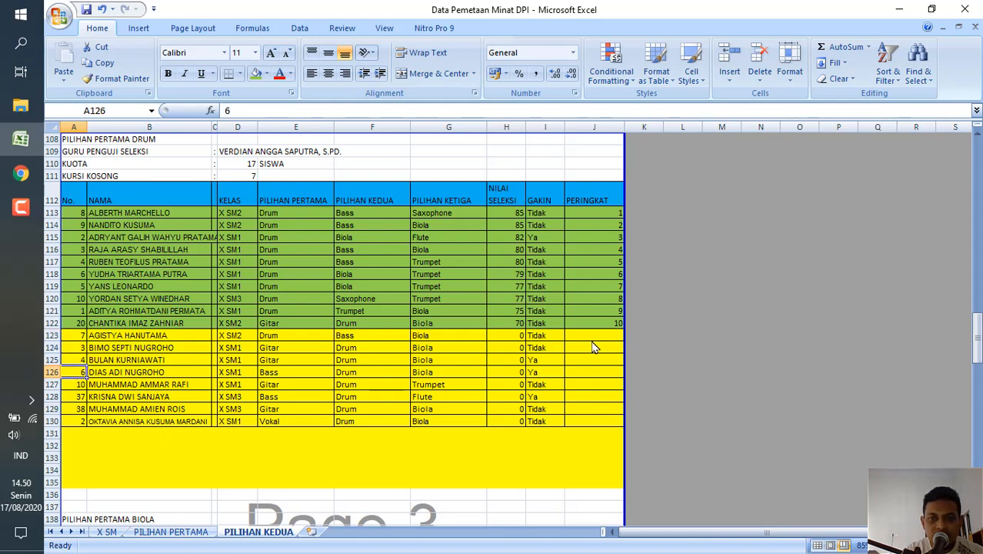
{"action": "key", "text": "Down"}
{"action": "key", "text": "Down"}
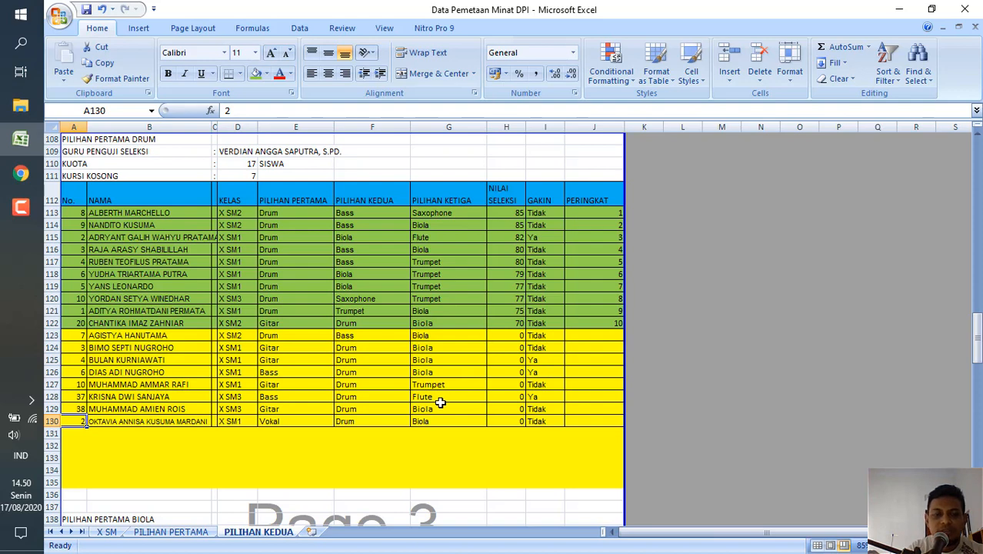
Switch to the Screen Mirror page in Chrome and fit the mirrored Minat 2 Drum name picker into view.
{"action": "left_click", "coordinate": [21, 175]}
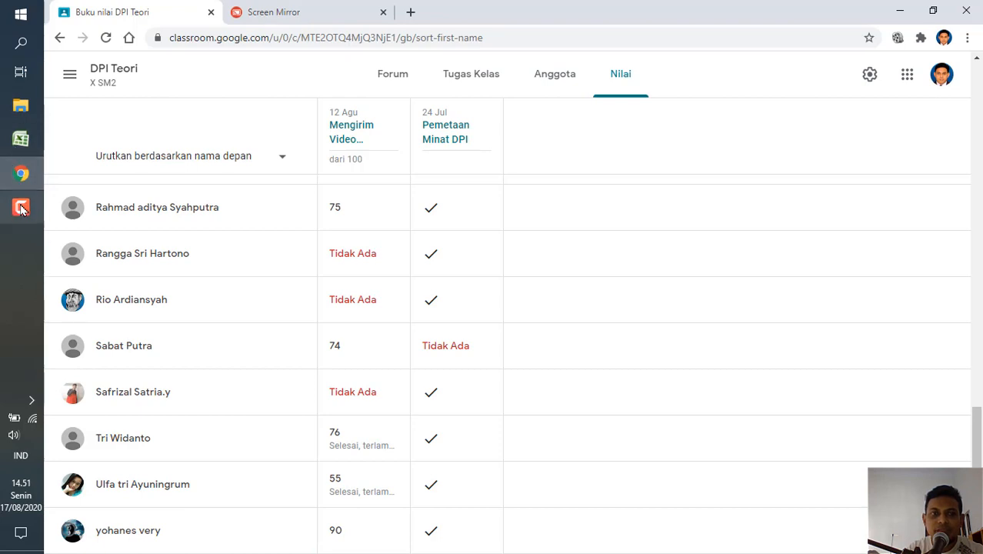
{"action": "left_click", "coordinate": [300, 15]}
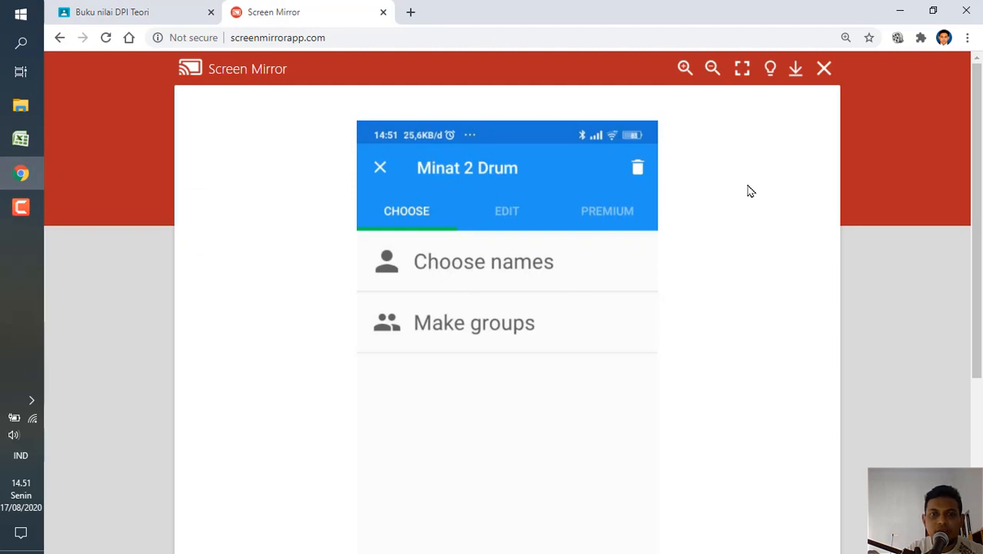
{"action": "left_click_drag", "start_coordinate": [979, 189], "coordinate": [980, 280]}
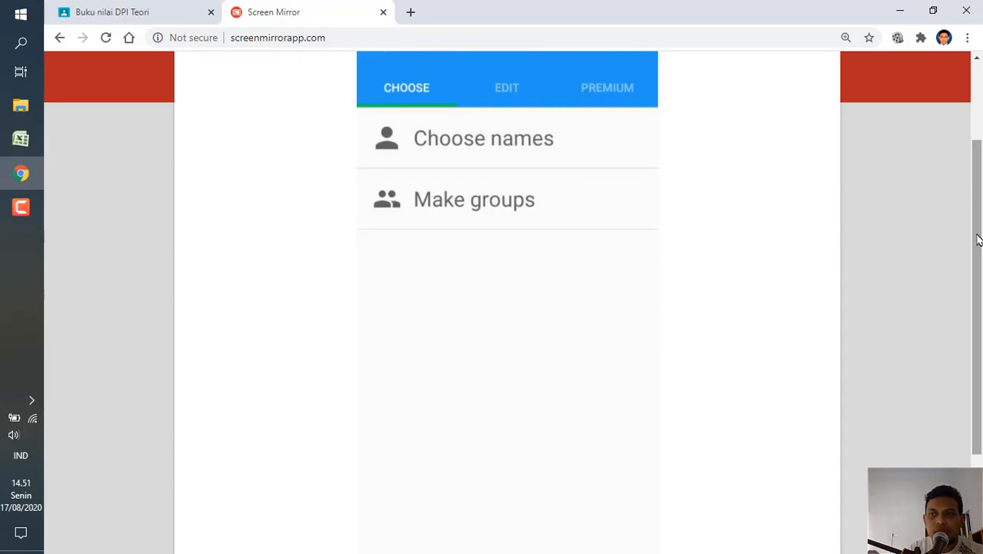
{"action": "mouse_move", "coordinate": [978, 240]}
{"action": "left_mouse_down"}
{"action": "mouse_move", "coordinate": [976, 185]}
{"action": "mouse_move", "coordinate": [979, 327]}
{"action": "mouse_move", "coordinate": [981, 223]}
{"action": "mouse_move", "coordinate": [980, 240]}
{"action": "left_mouse_up"}
{"action": "key", "text": "ctrl+minus"}
{"action": "key", "text": "ctrl+minus"}
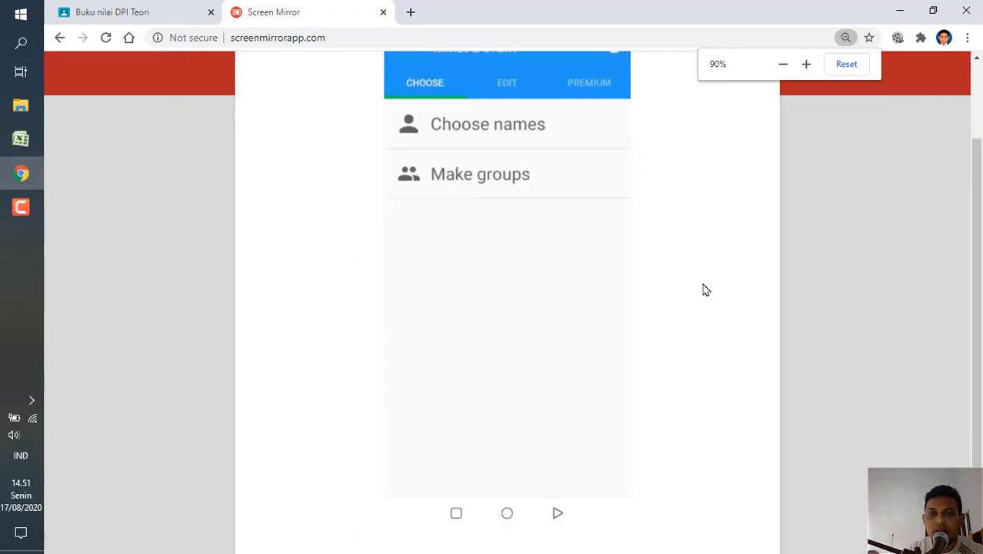
{"action": "key", "text": "ctrl+minus"}
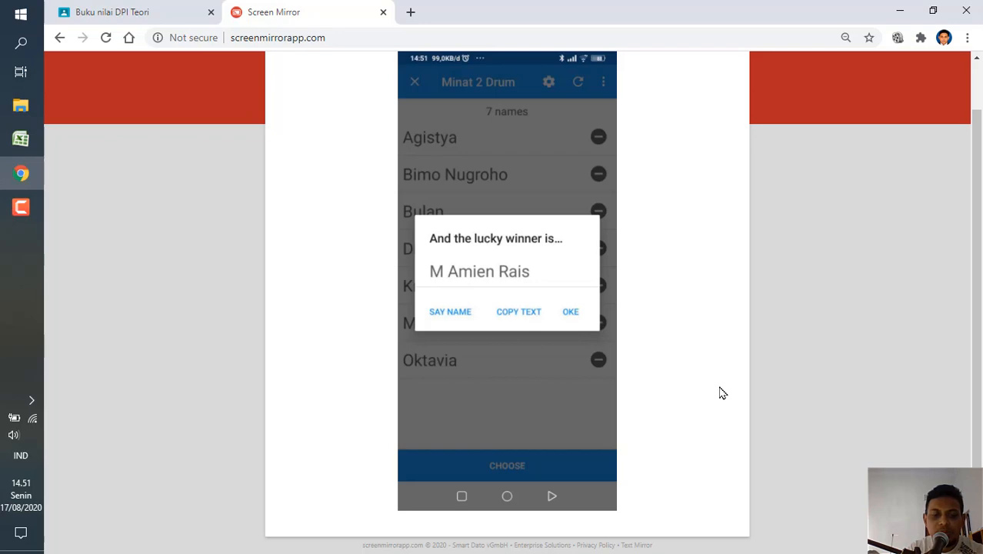
Return to the Excel workbook and fill the drawn student's Drum row, A129 to J129, with green.
{"action": "left_click", "coordinate": [21, 139]}
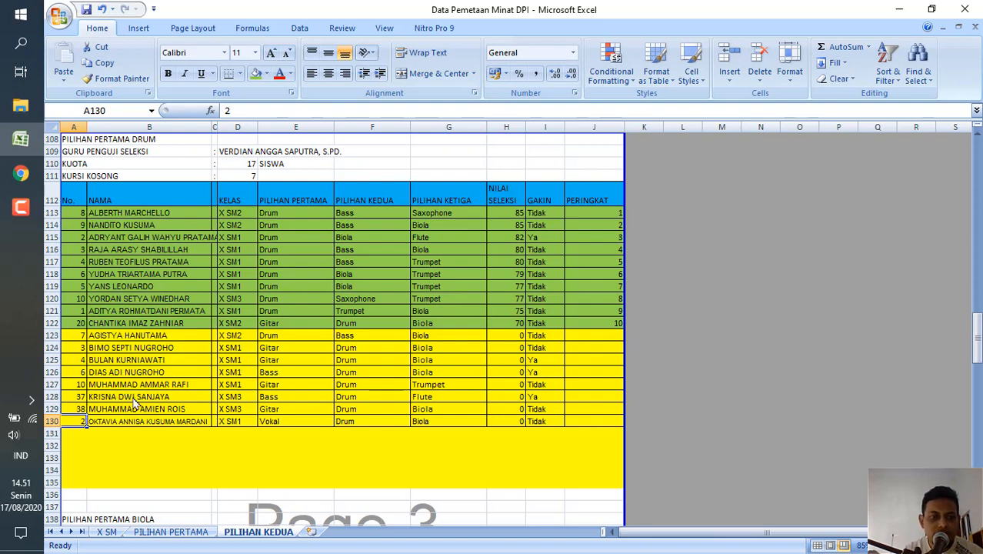
{"action": "left_click", "coordinate": [75, 409]}
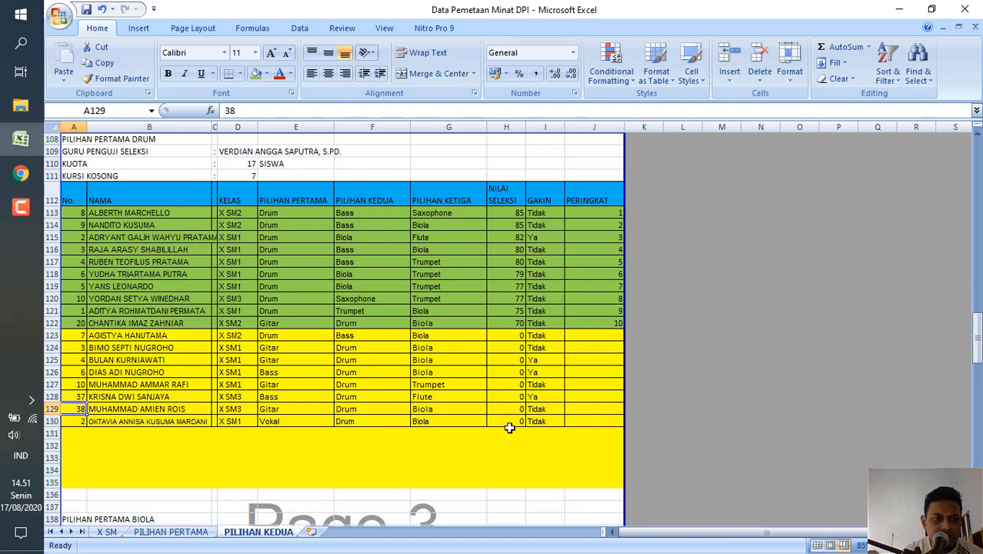
{"action": "key", "text": "ctrl"}
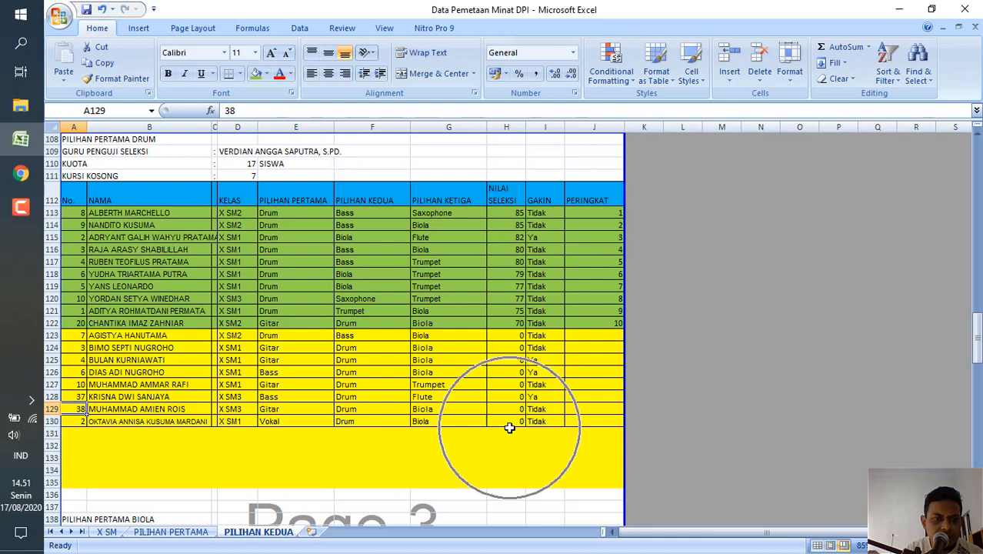
{"action": "left_click", "coordinate": [613, 410], "text": "shift"}
{"action": "left_click", "coordinate": [256, 74]}
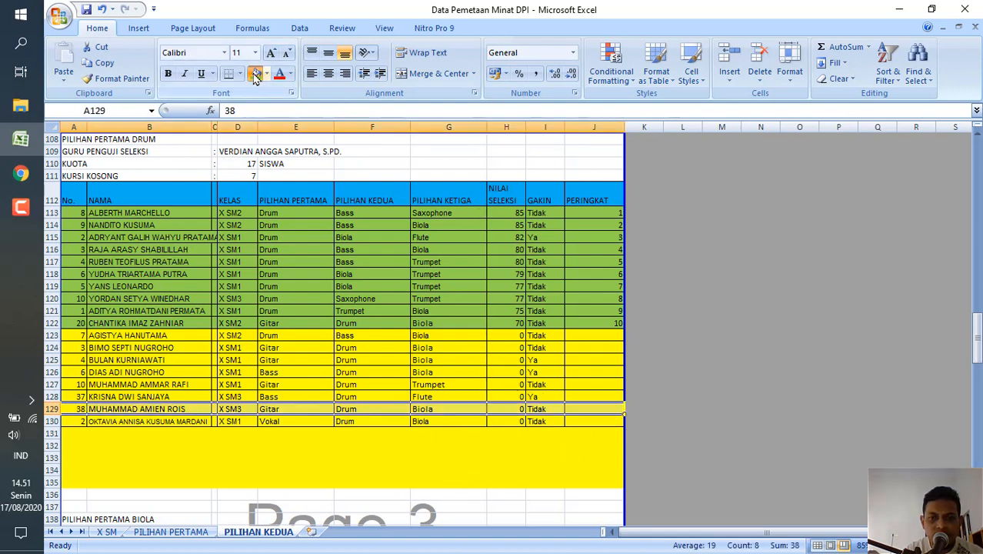
Glance at the mirrored name picker in Chrome, return to Excel and set the NILAI SELEKSI value in H129 to 7.
{"action": "left_click", "coordinate": [20, 173]}
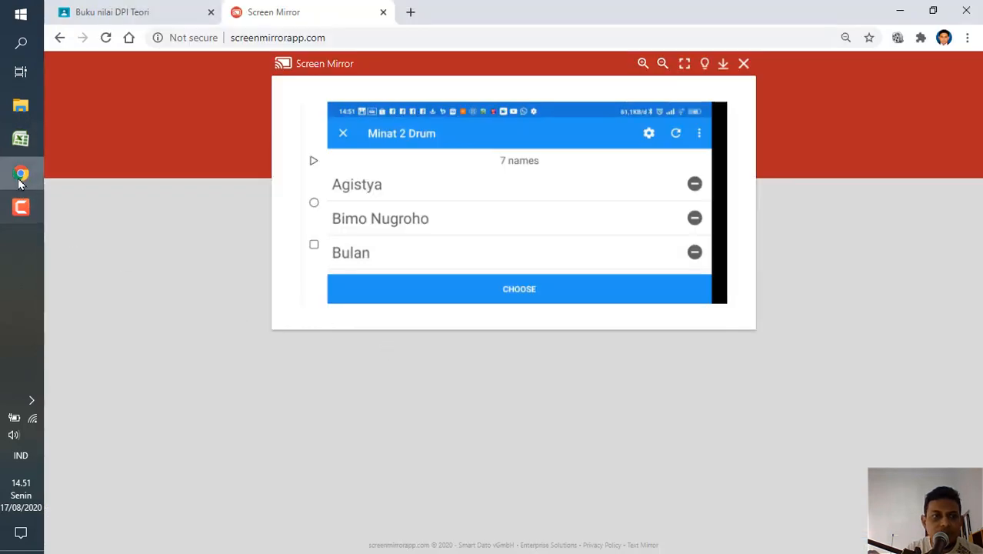
{"action": "left_click", "coordinate": [21, 139]}
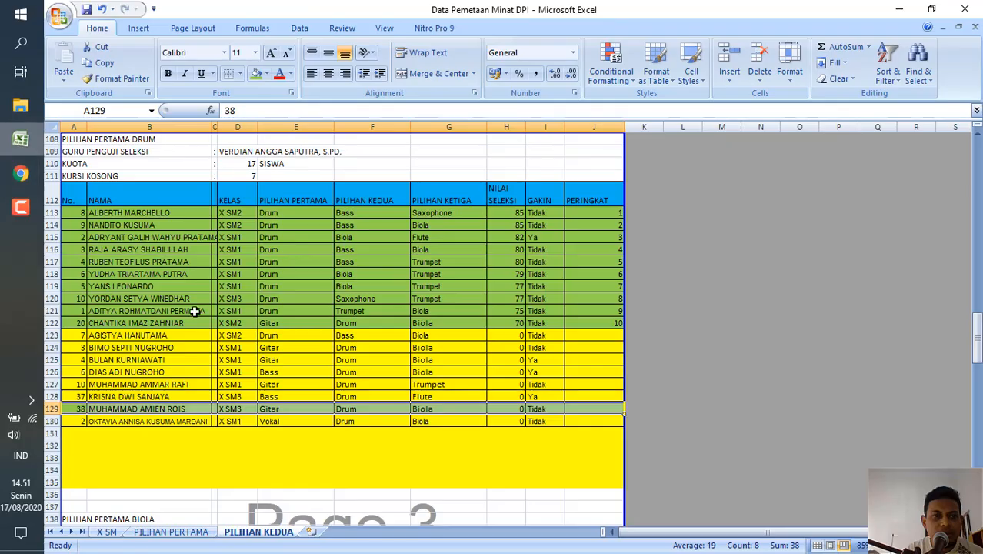
{"action": "left_click", "coordinate": [506, 408]}
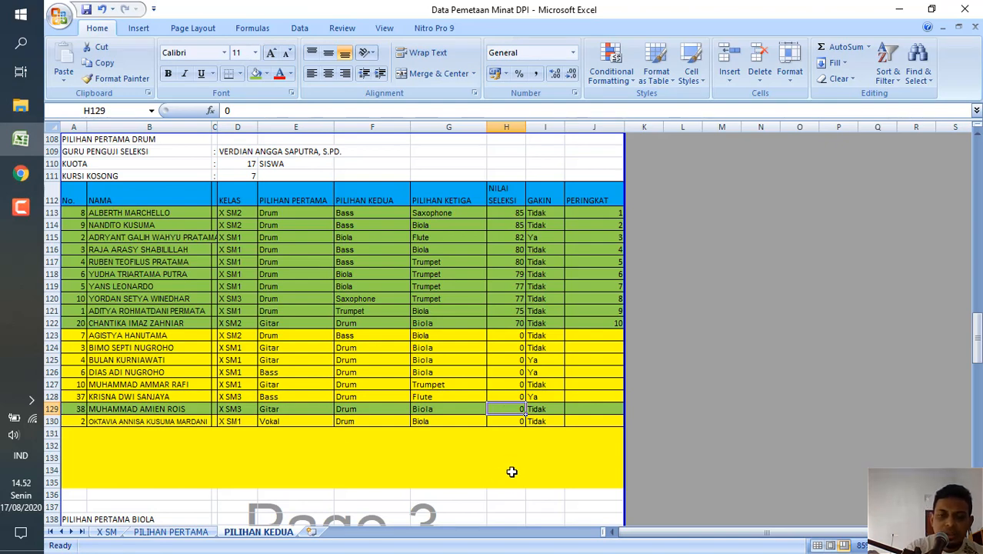
{"action": "type", "text": "7"}
{"action": "key", "text": "Return"}
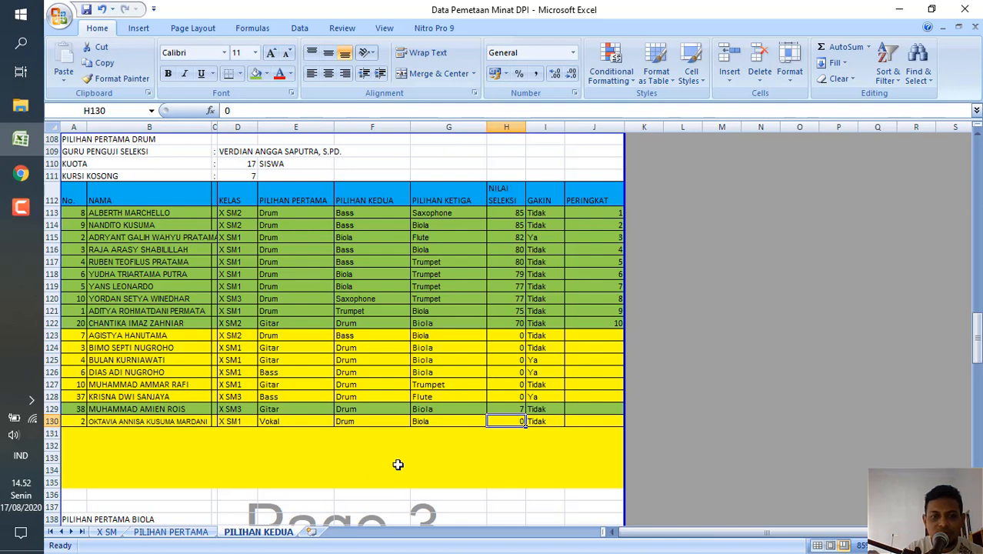
Check the next drawn name on the Screen Mirror page, return to Excel and fill that student's row, A125 to J125, with green.
{"action": "left_click", "coordinate": [20, 177]}
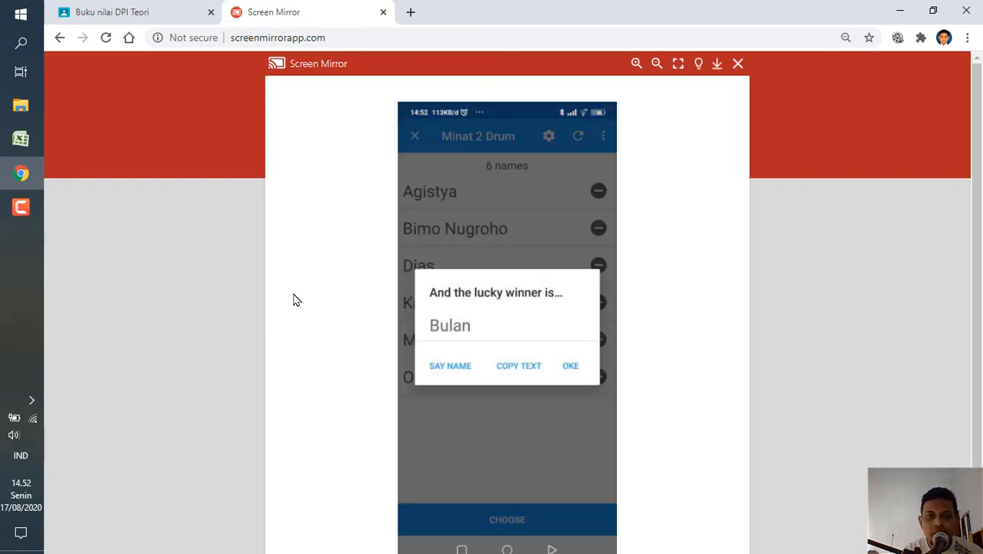
{"action": "left_click", "coordinate": [20, 140]}
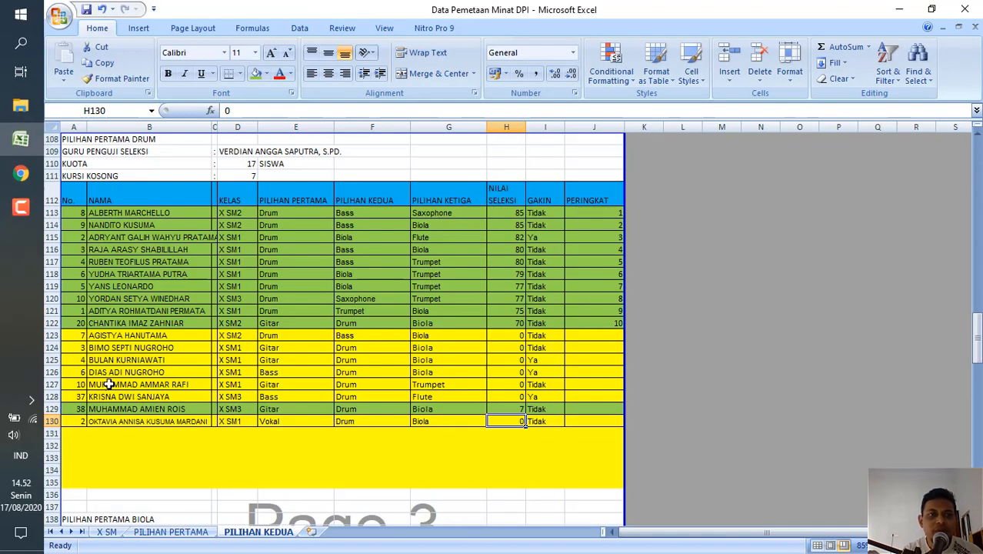
{"action": "left_click", "coordinate": [79, 362]}
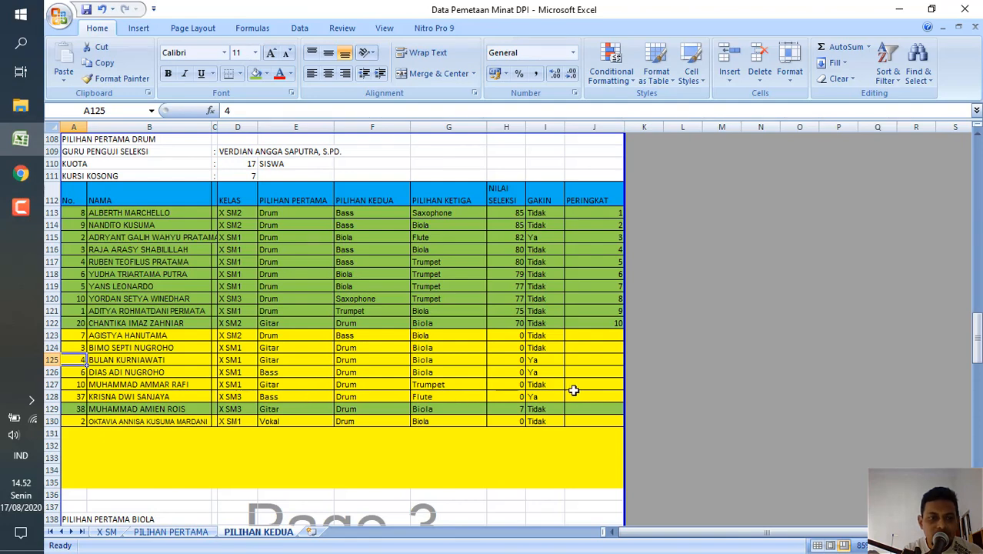
{"action": "left_click", "coordinate": [604, 361], "text": "shift"}
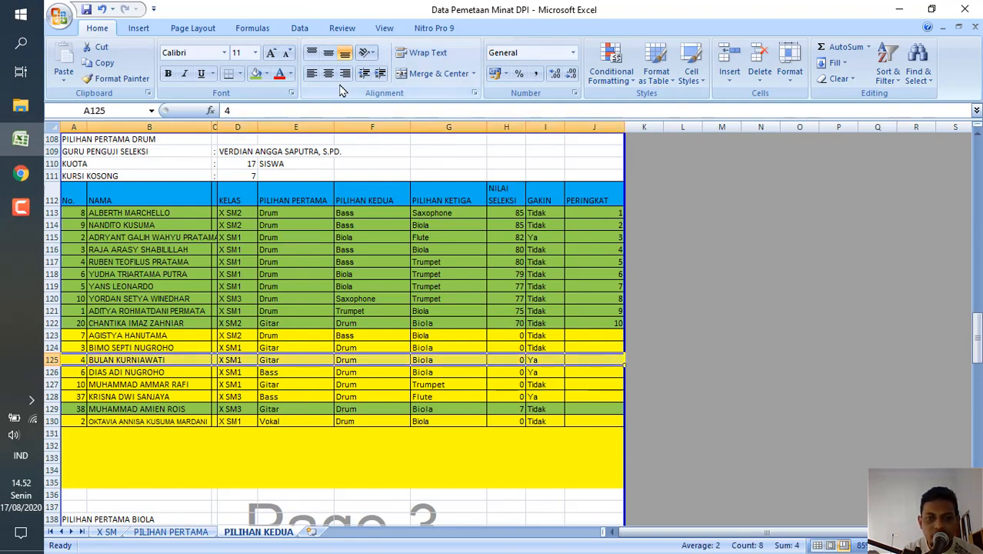
{"action": "left_click", "coordinate": [256, 74]}
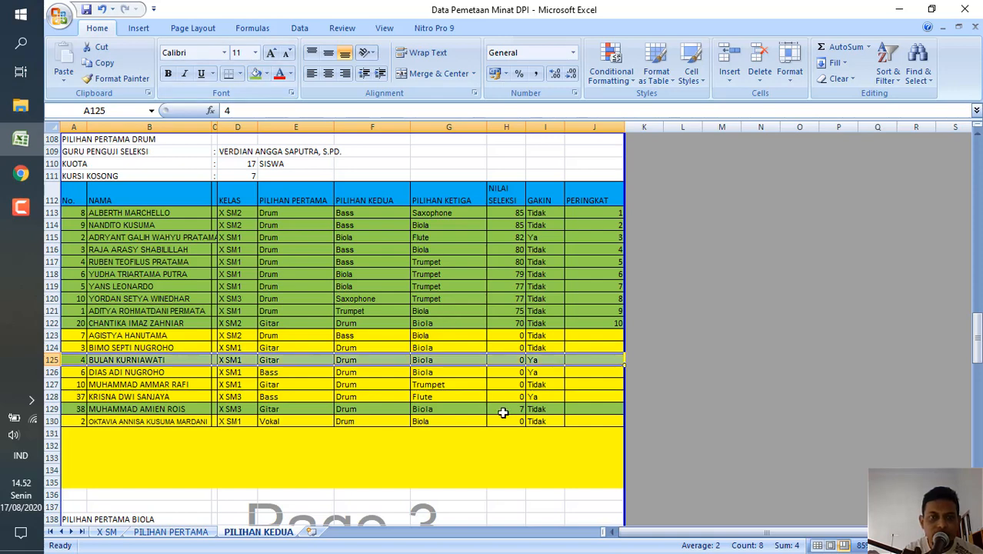
Set the NILAI SELEKSI value of the second drawn student in H125 to 6.
{"action": "left_click", "coordinate": [512, 358]}
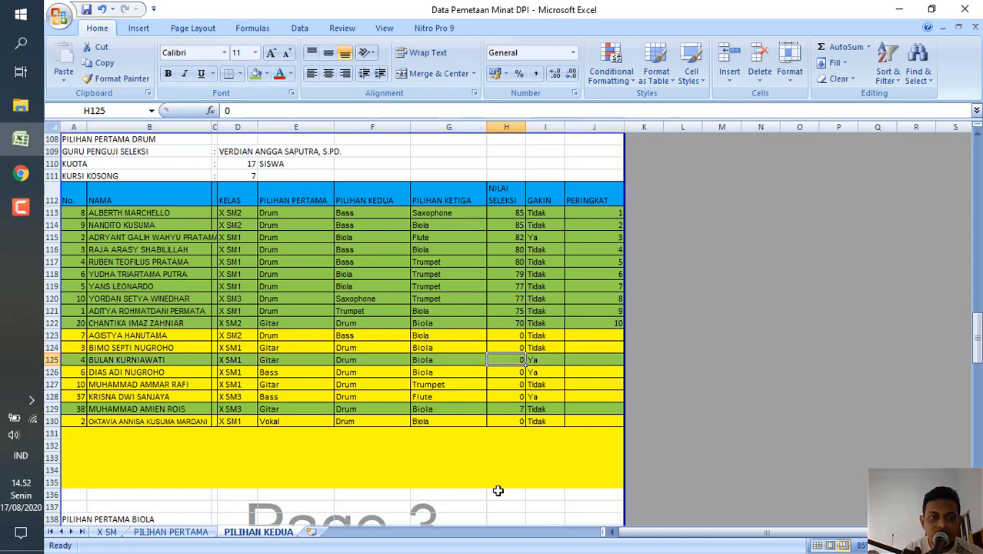
{"action": "type", "text": "6"}
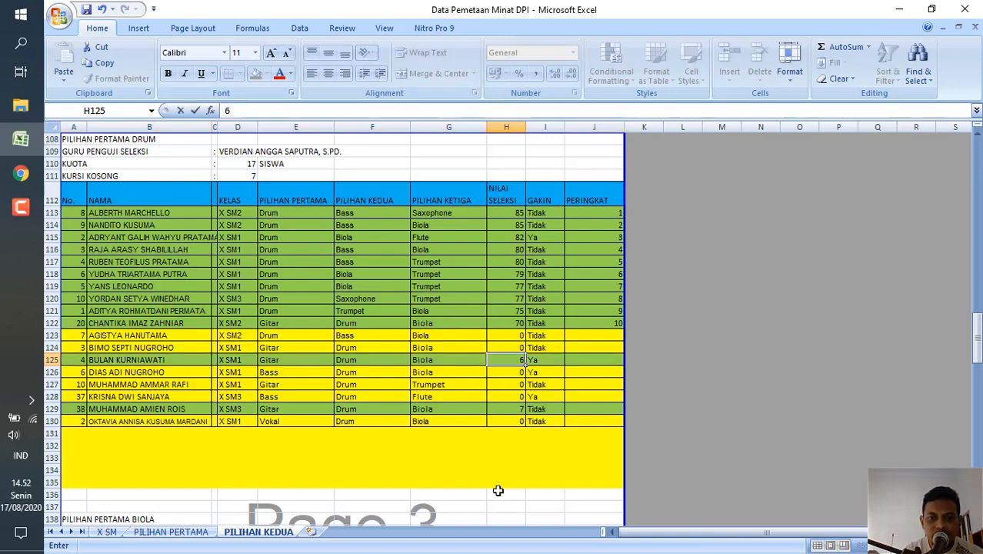
{"action": "key", "text": "Return"}
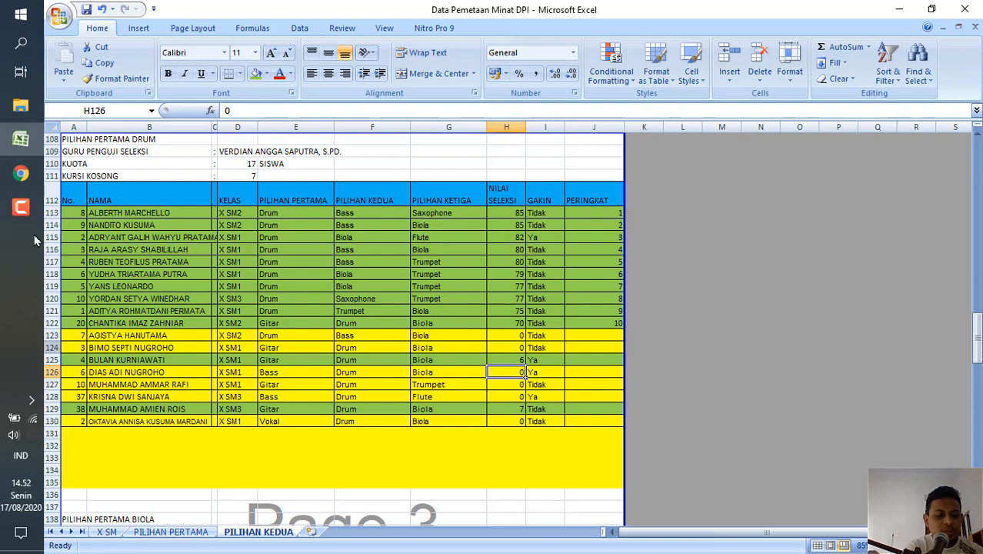
Check the third draw on the Screen Mirror page in Chrome, return to Excel and set the NILAI SELEKSI value in H124 to 5.
{"action": "left_click", "coordinate": [22, 172]}
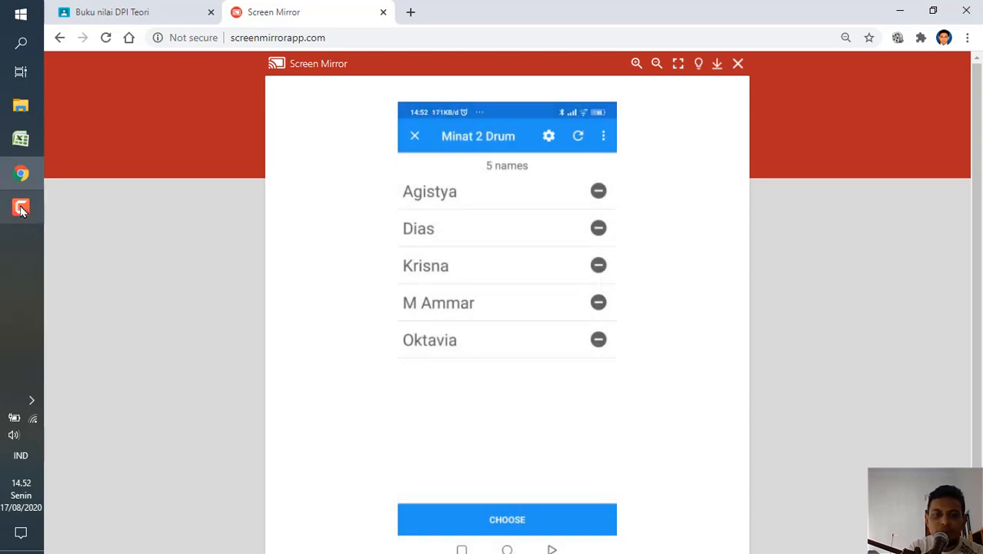
{"action": "left_click", "coordinate": [21, 139]}
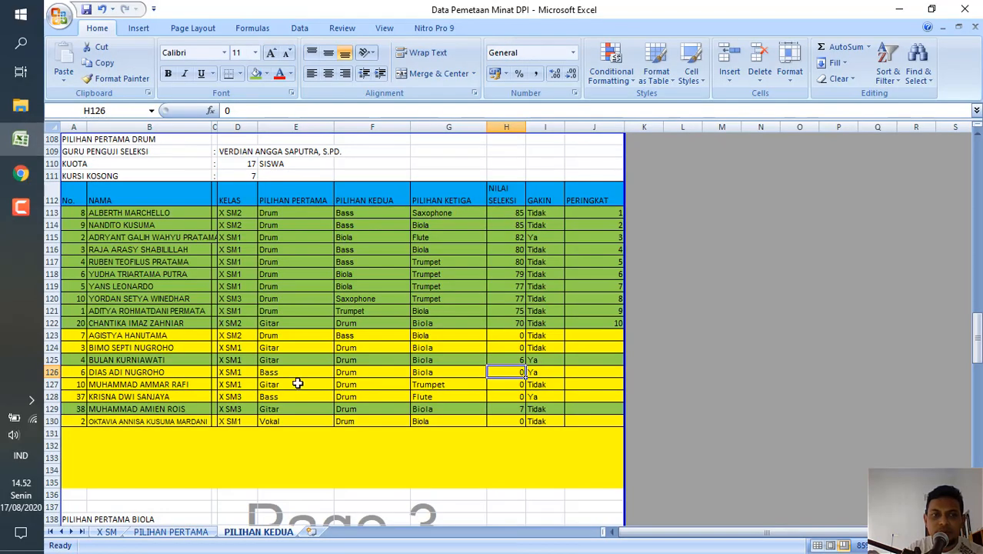
{"action": "left_click", "coordinate": [514, 349]}
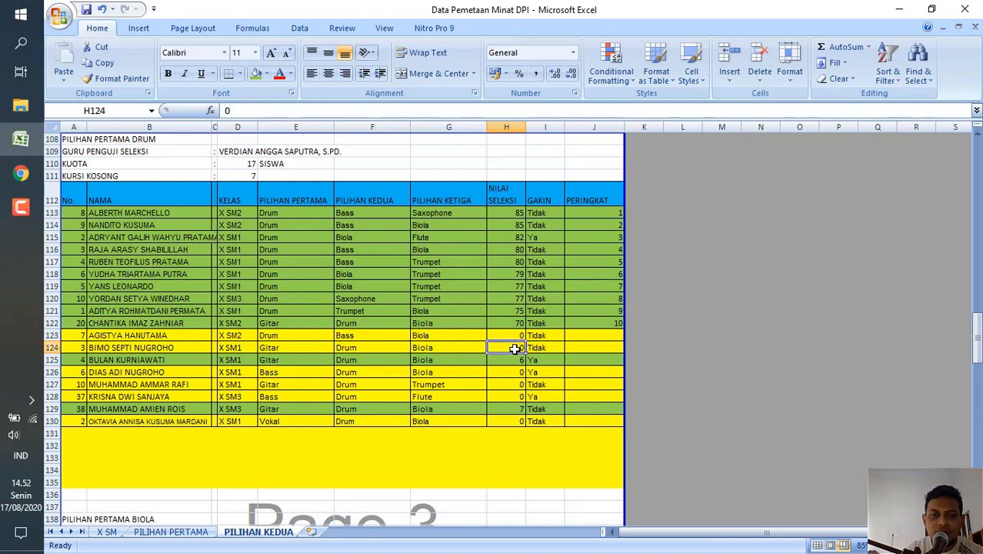
{"action": "type", "text": "5"}
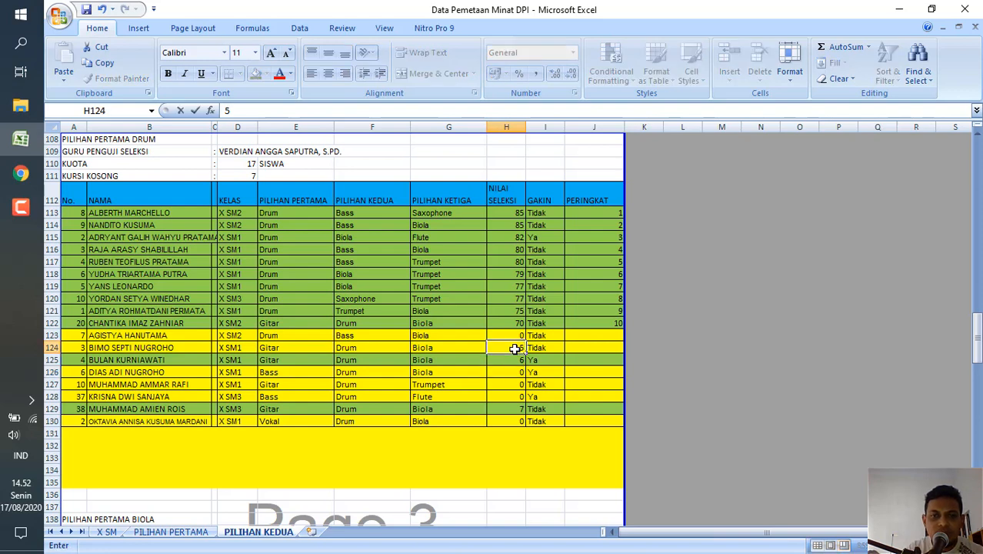
{"action": "key", "text": "Return"}
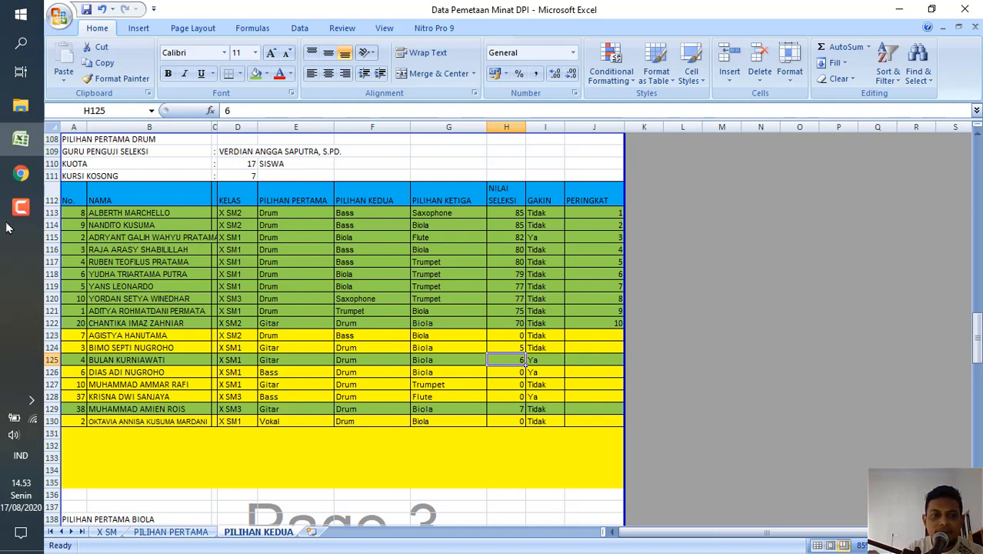
Check the fourth draw on the Screen Mirror page in Chrome, return to Excel and set the NILAI SELEKSI value in H123 to 4.
{"action": "left_click", "coordinate": [21, 173]}
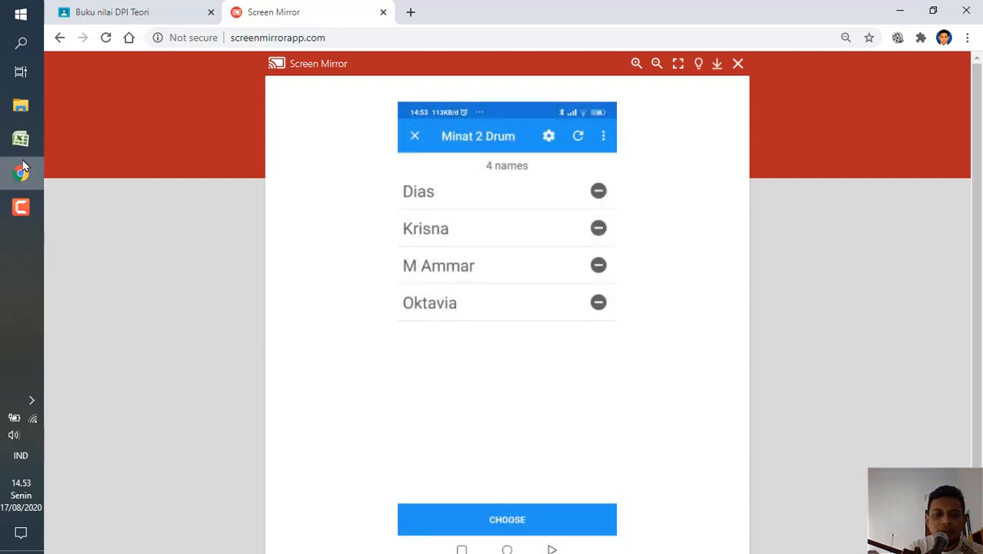
{"action": "mouse_move", "coordinate": [21, 148]}
{"action": "left_click", "coordinate": [92, 150]}
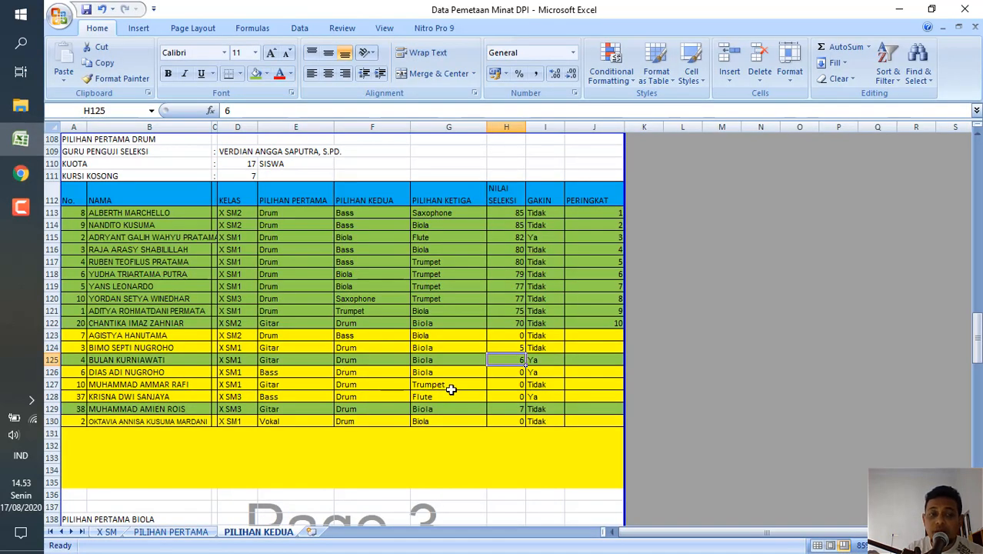
{"action": "left_click", "coordinate": [514, 334]}
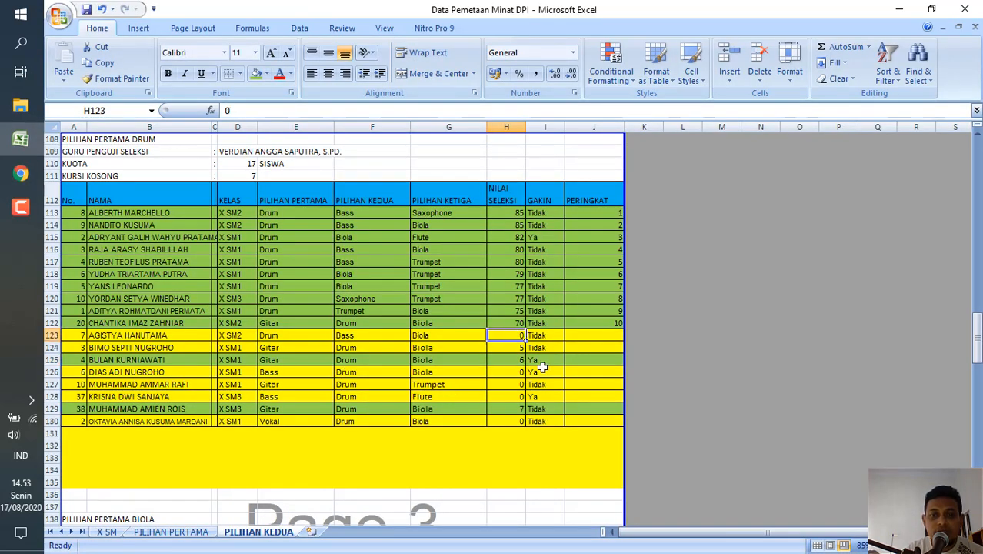
{"action": "type", "text": "4"}
{"action": "key", "text": "Return"}
{"action": "key", "text": "Return"}
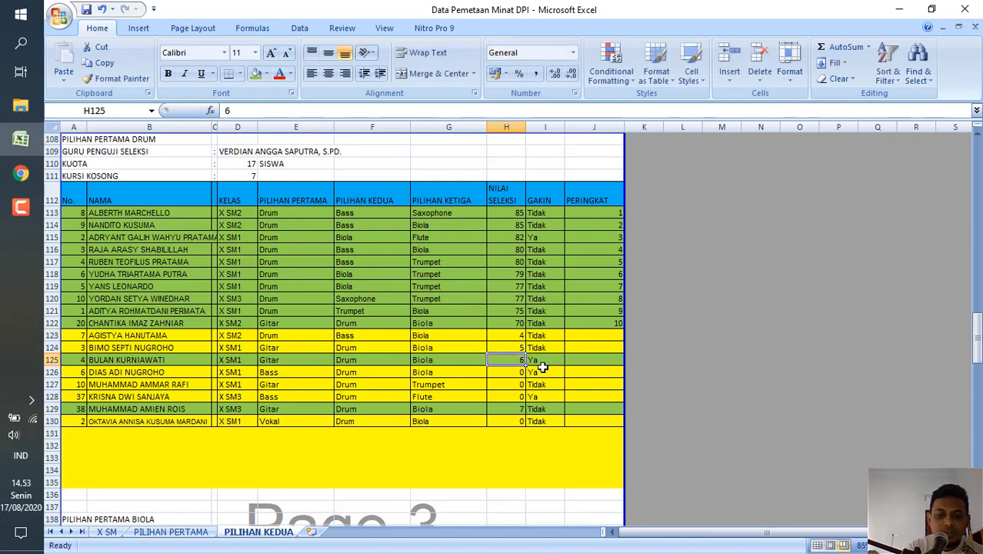
{"action": "key", "text": "Return"}
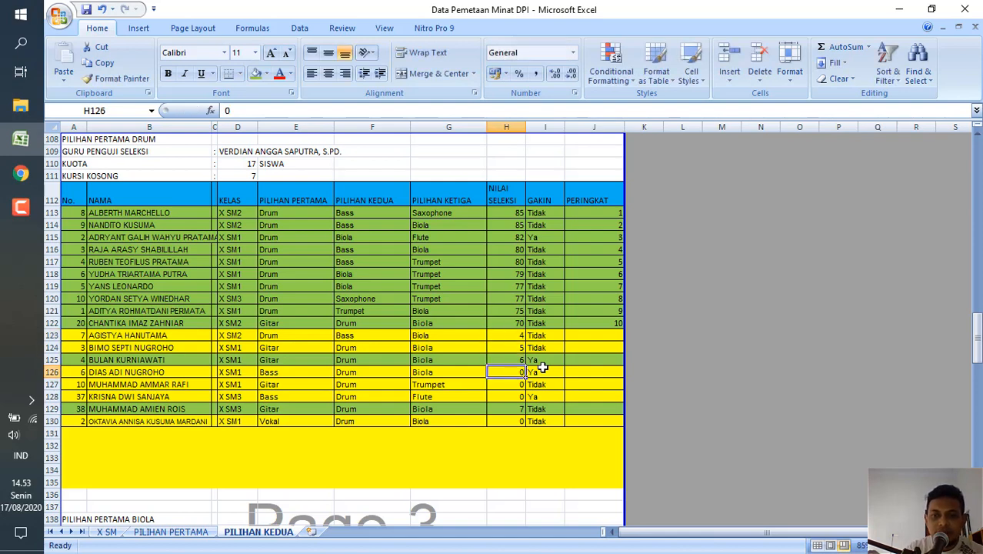
Check the fifth draw on the Screen Mirror page in Chrome, return to Excel and set the NILAI SELEKSI value in H130 to 3.
{"action": "left_click", "coordinate": [25, 180]}
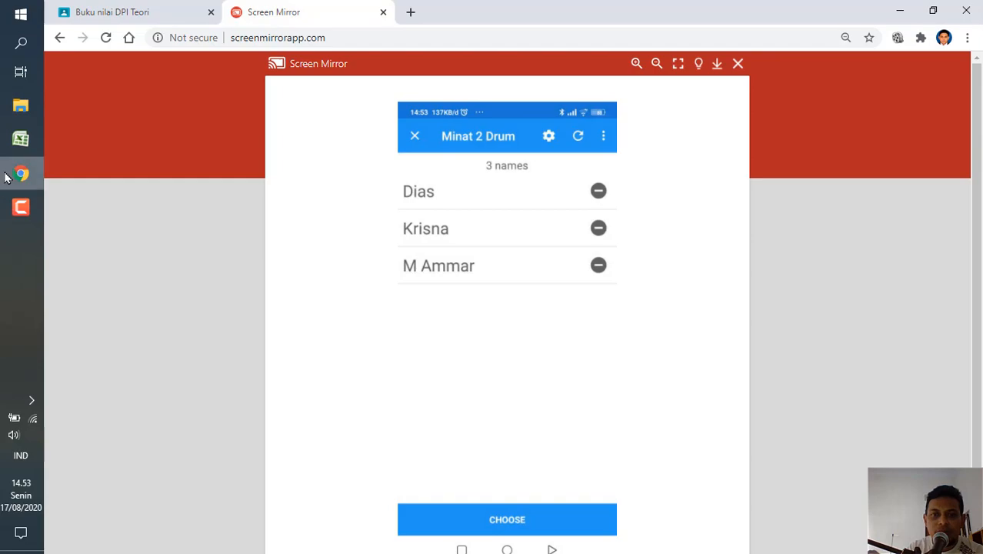
{"action": "left_click", "coordinate": [21, 139]}
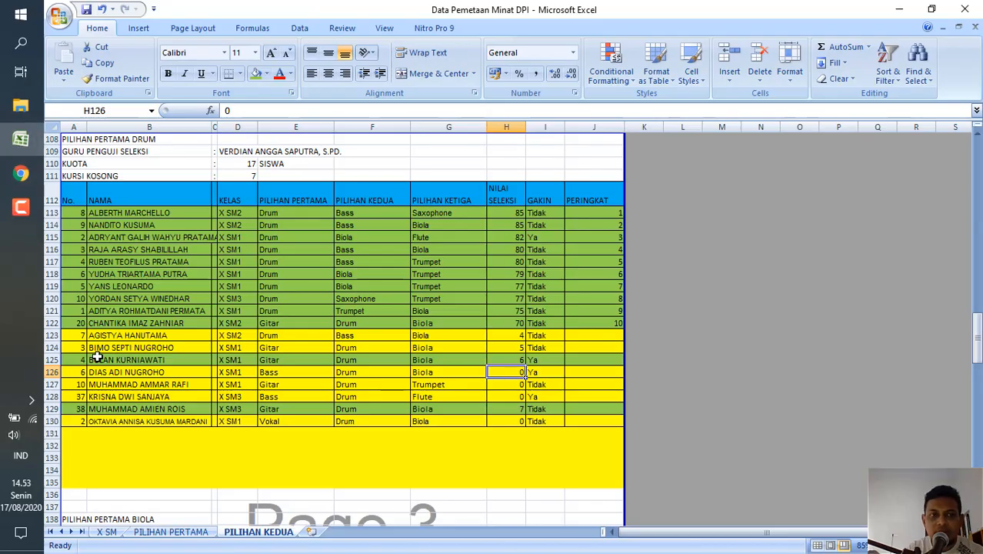
{"action": "left_click", "coordinate": [520, 424]}
{"action": "type", "text": "3"}
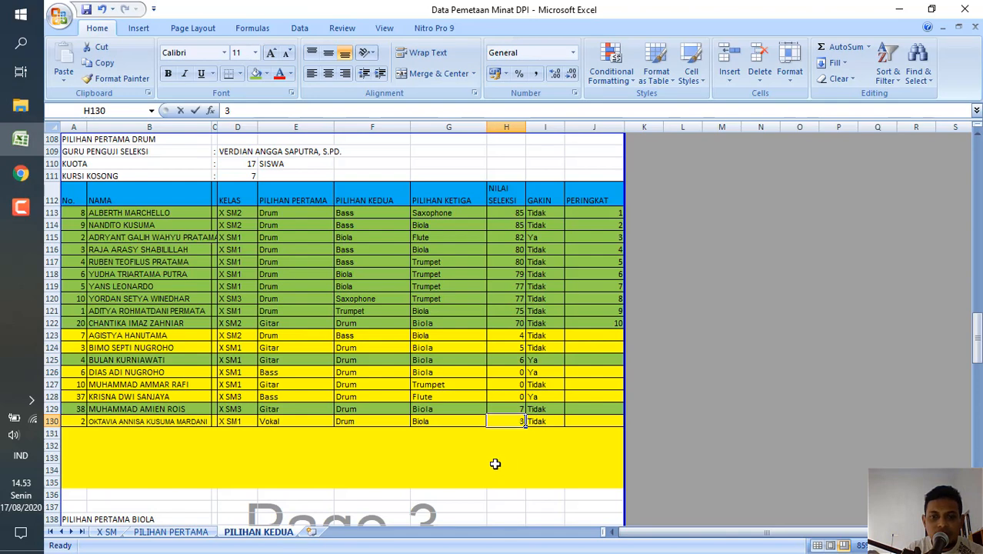
{"action": "key", "text": "Return"}
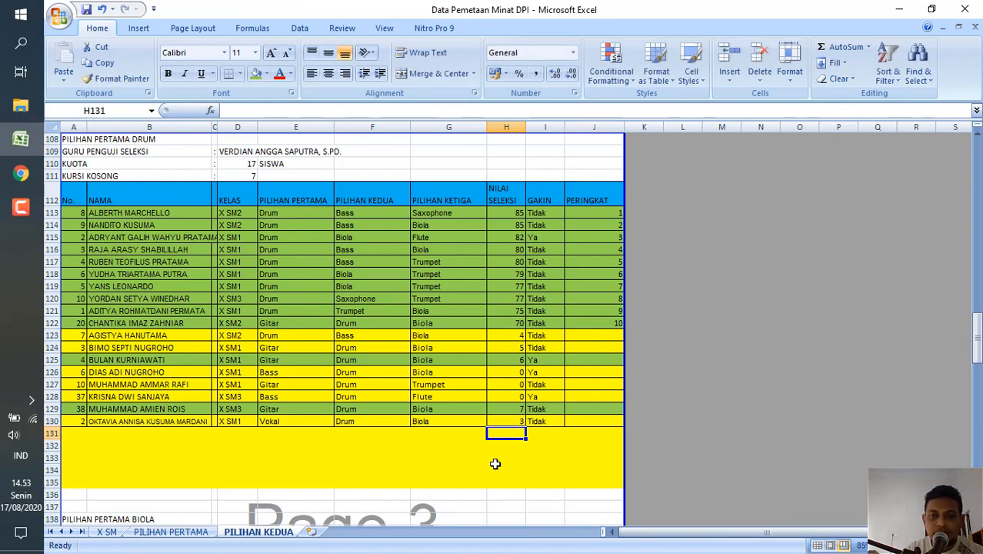
Check the sixth draw on the Screen Mirror page in Chrome, return to Excel and set the NILAI SELEKSI value in H128 to 2.
{"action": "left_click", "coordinate": [21, 175]}
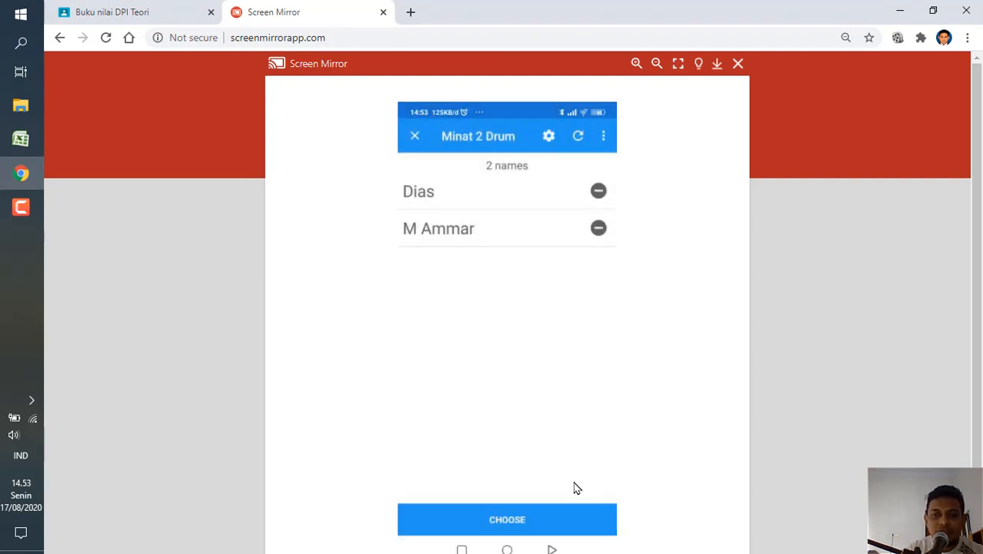
{"action": "left_click", "coordinate": [20, 207]}
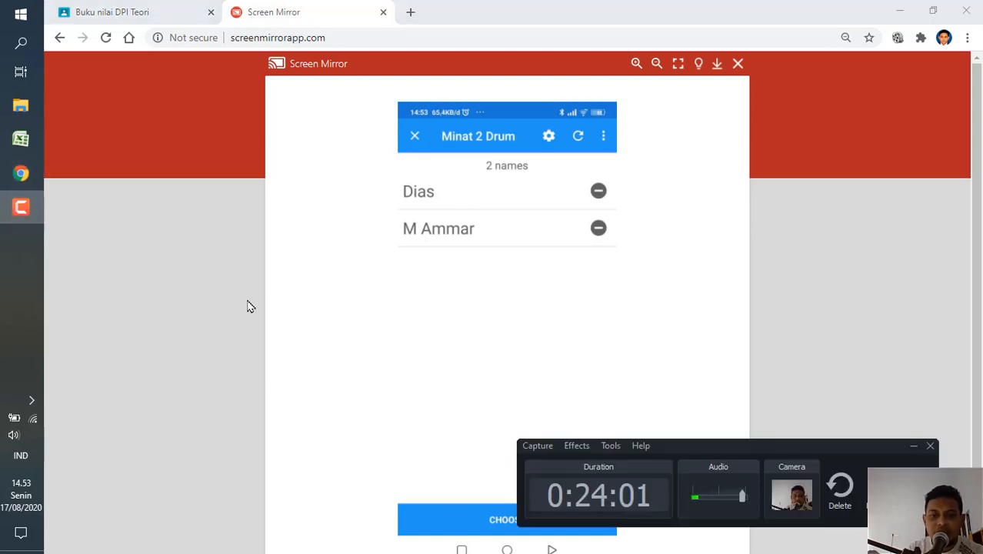
{"action": "left_click", "coordinate": [21, 207]}
{"action": "left_click", "coordinate": [20, 139]}
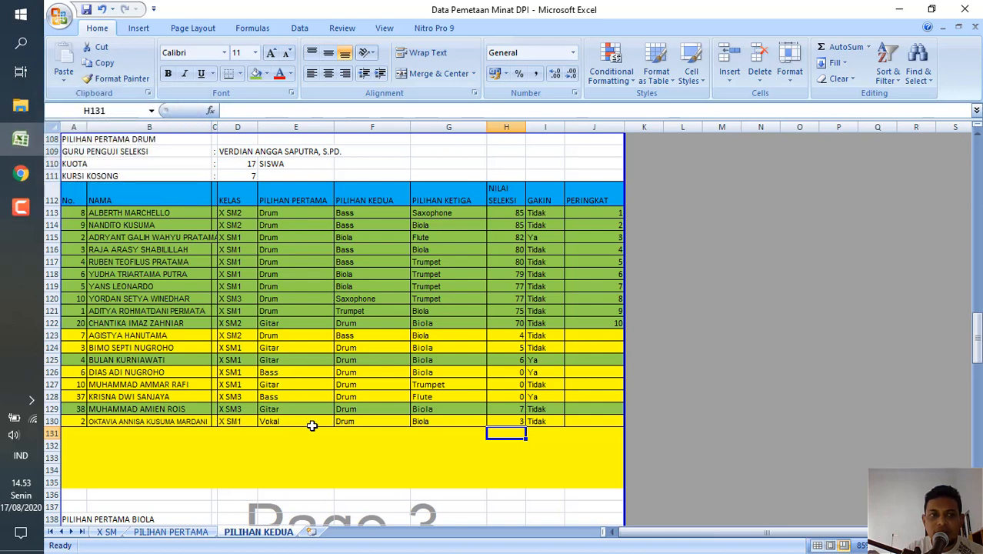
{"action": "left_click", "coordinate": [518, 396]}
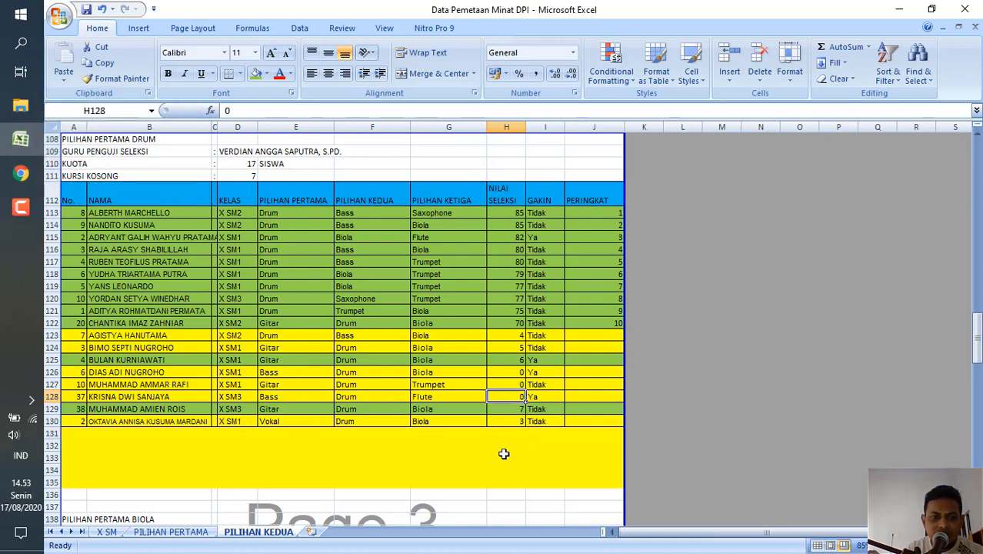
{"action": "type", "text": "2"}
{"action": "key", "text": "Up"}
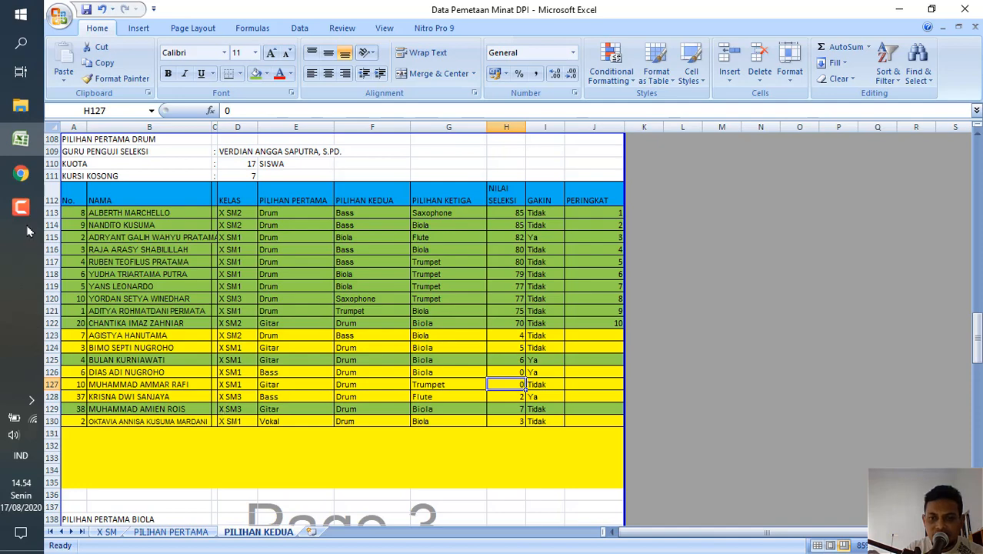
Check the seventh draw on the Screen Mirror page in Chrome, return to Excel and set the NILAI SELEKSI value in H126 to 1.
{"action": "left_click", "coordinate": [21, 175]}
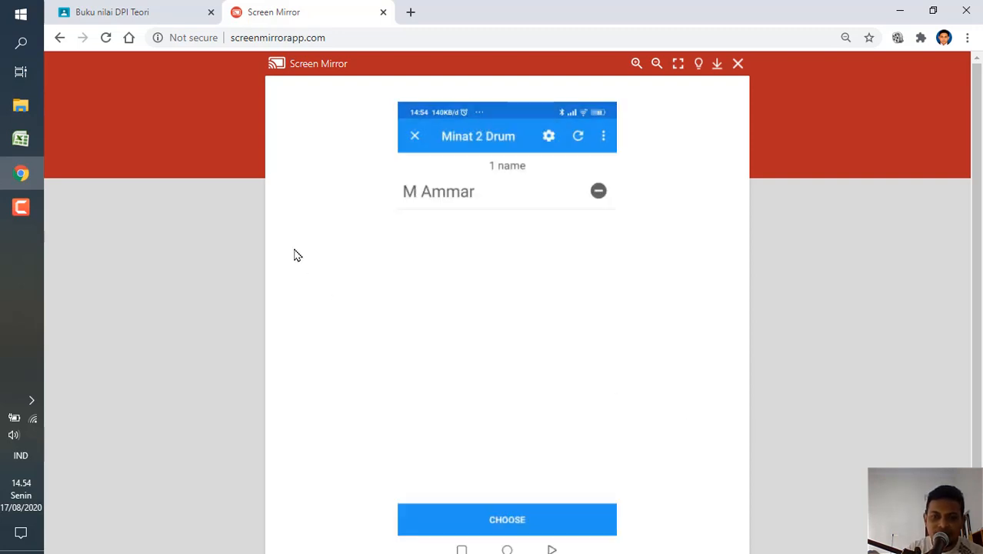
{"action": "left_click", "coordinate": [17, 142]}
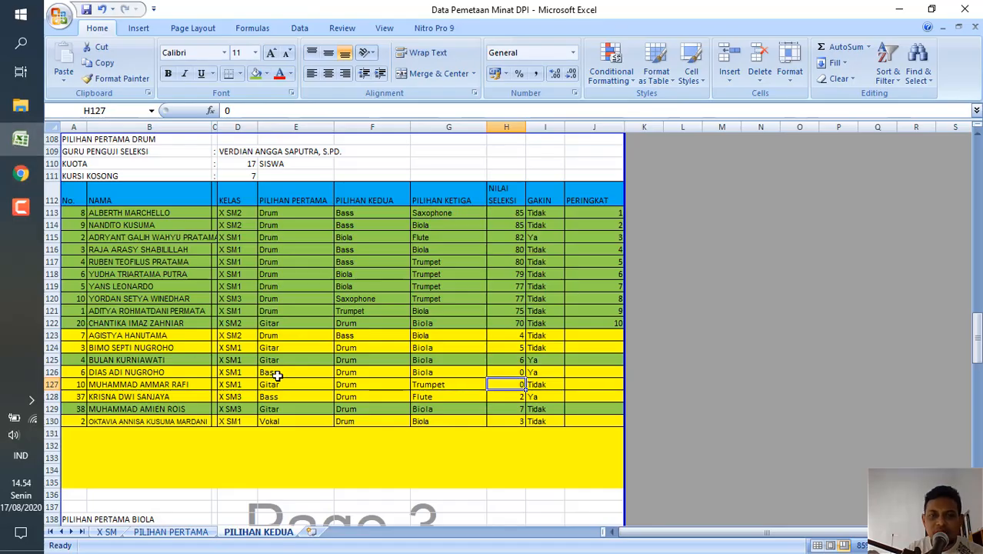
{"action": "left_click", "coordinate": [511, 370]}
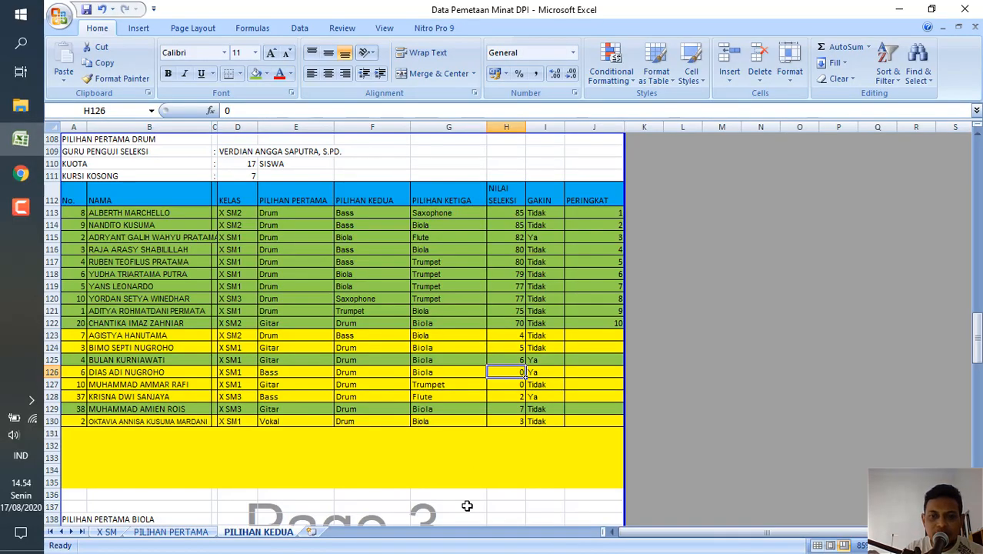
{"action": "type", "text": "1"}
{"action": "left_click", "coordinate": [433, 468]}
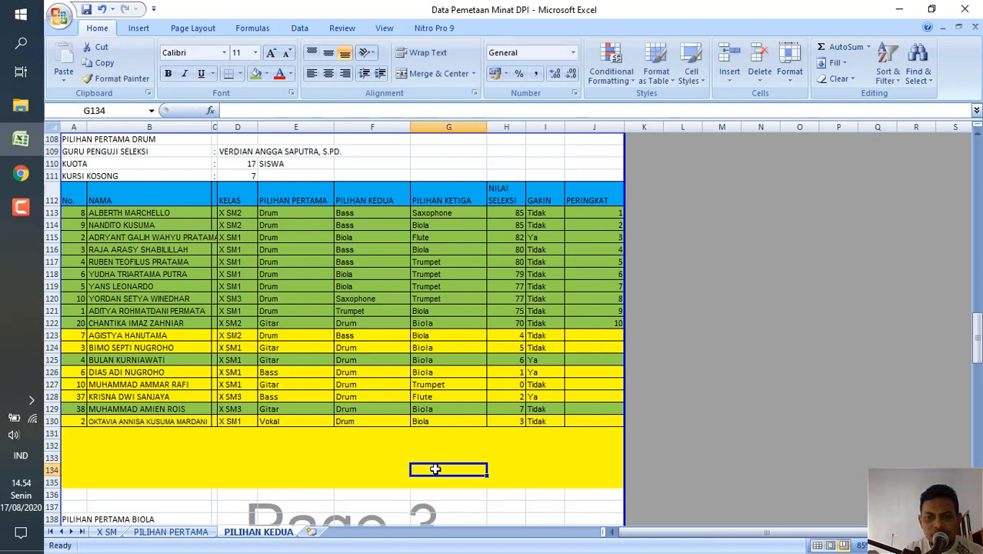
Sort the Drum rows A123:J130 by column H values from largest to smallest.
{"action": "left_click", "coordinate": [82, 335]}
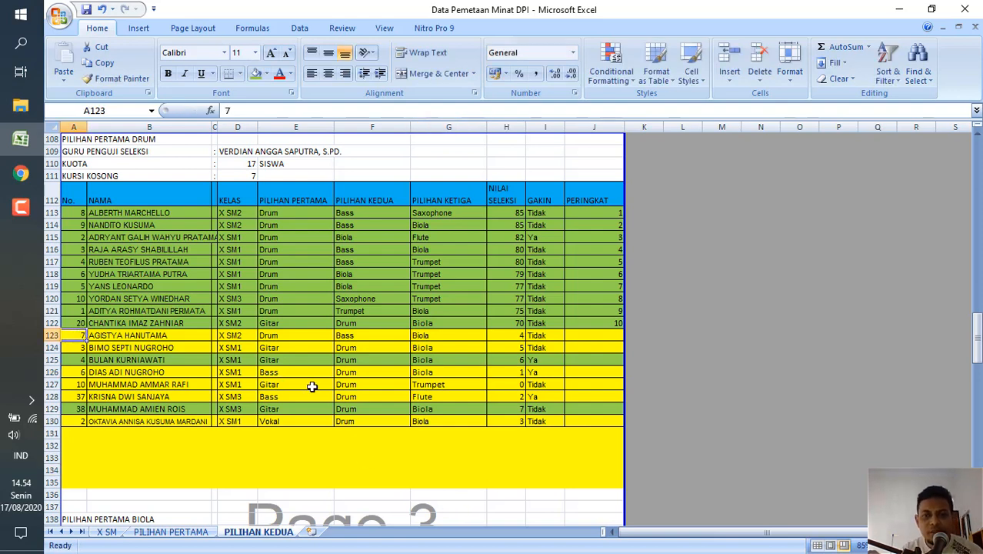
{"action": "left_click", "coordinate": [606, 423], "text": "shift"}
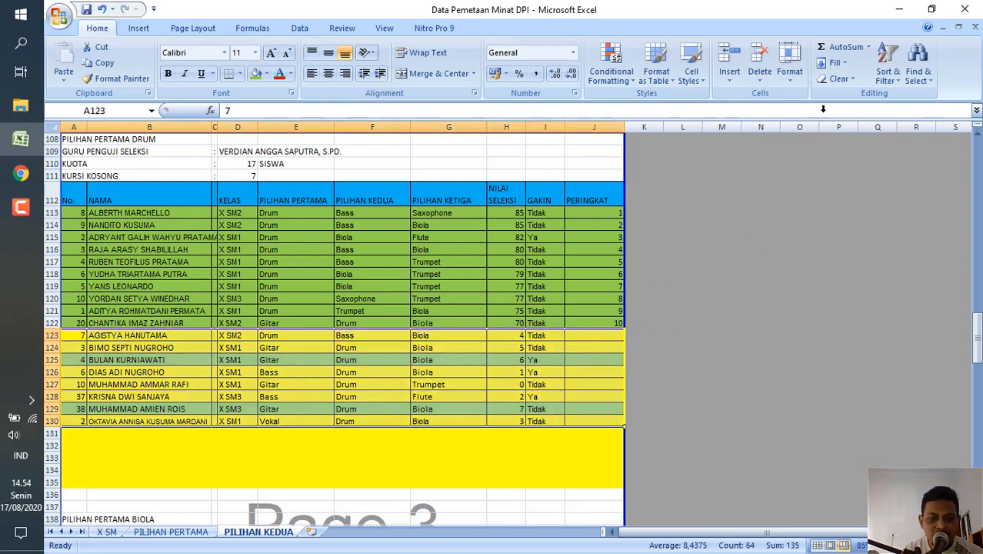
{"action": "left_click", "coordinate": [889, 68]}
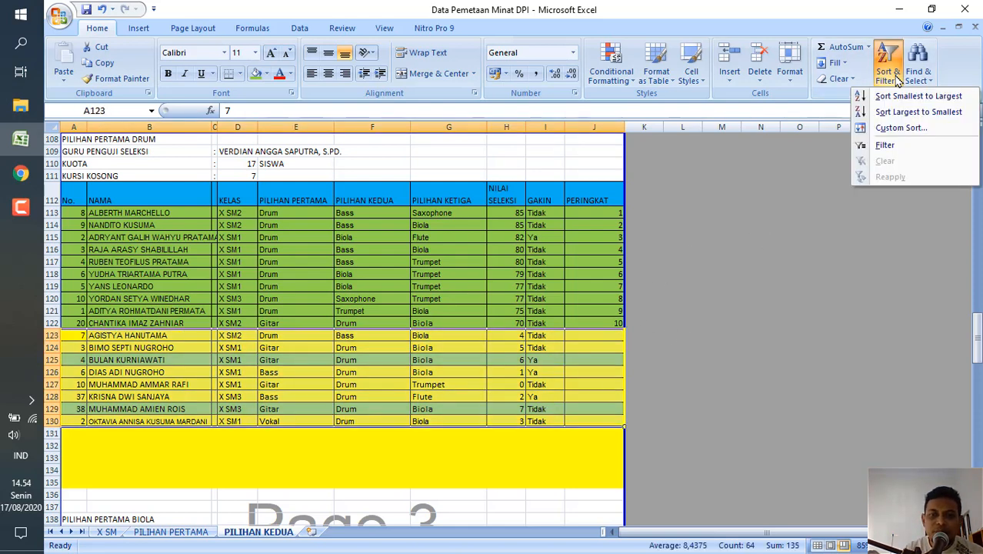
{"action": "left_click", "coordinate": [881, 129]}
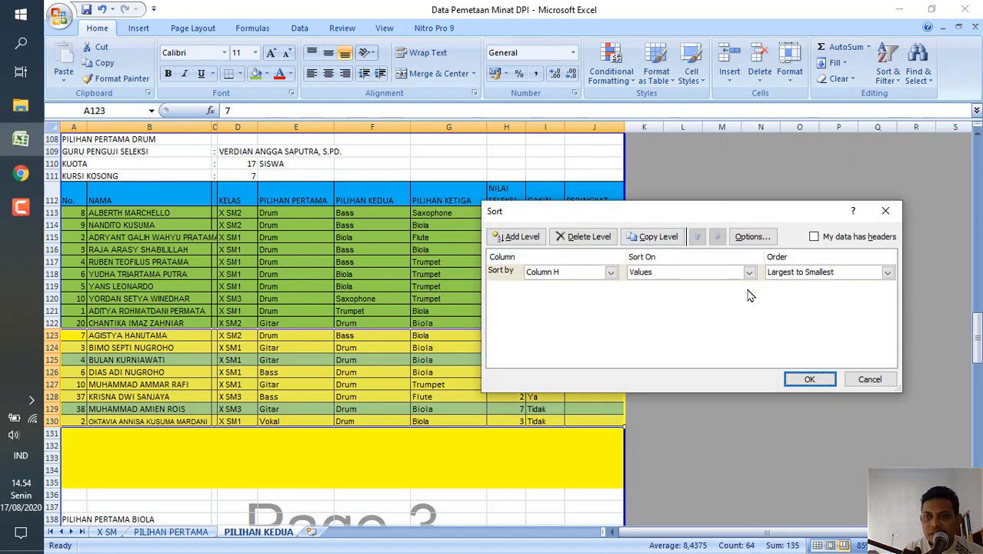
{"action": "left_click", "coordinate": [822, 379]}
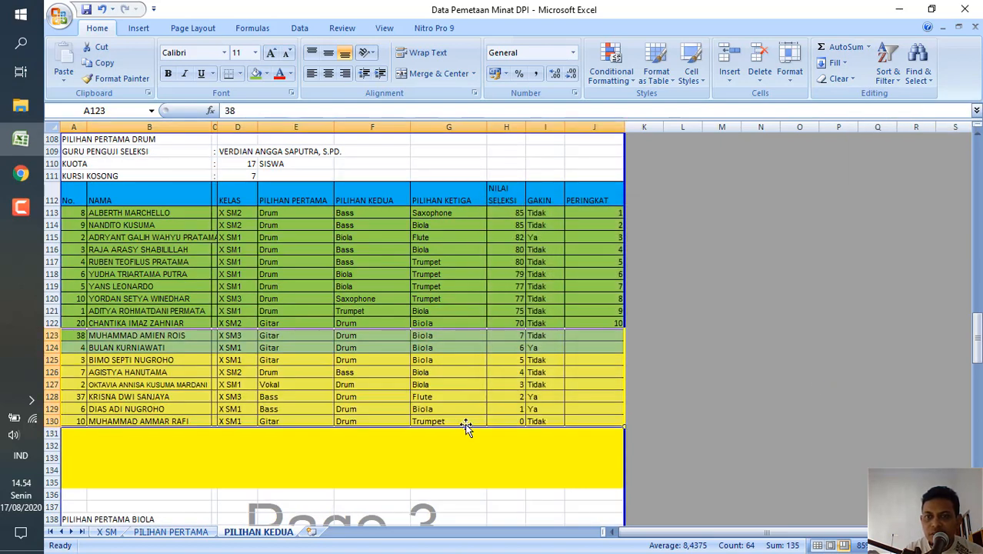
Fill the drawn Drum students' rows A125:J129 with the green used for accepted students.
{"action": "left_click", "coordinate": [161, 371]}
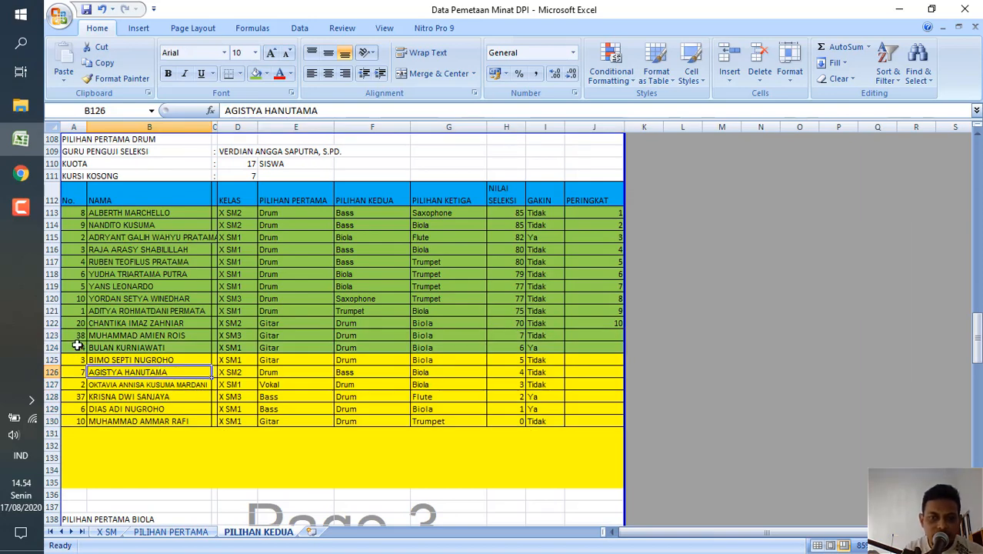
{"action": "left_click_drag", "start_coordinate": [73, 360], "coordinate": [607, 410]}
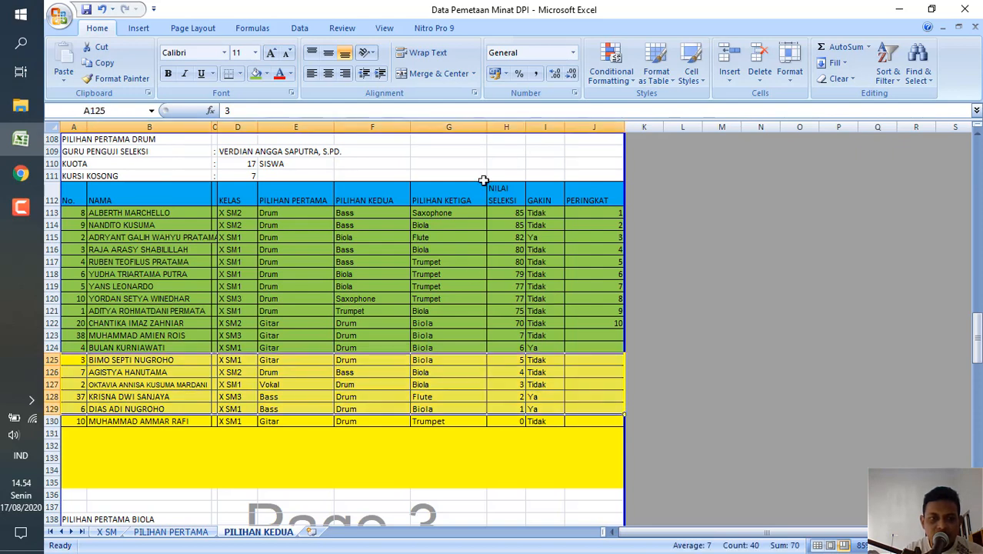
{"action": "left_click", "coordinate": [255, 77]}
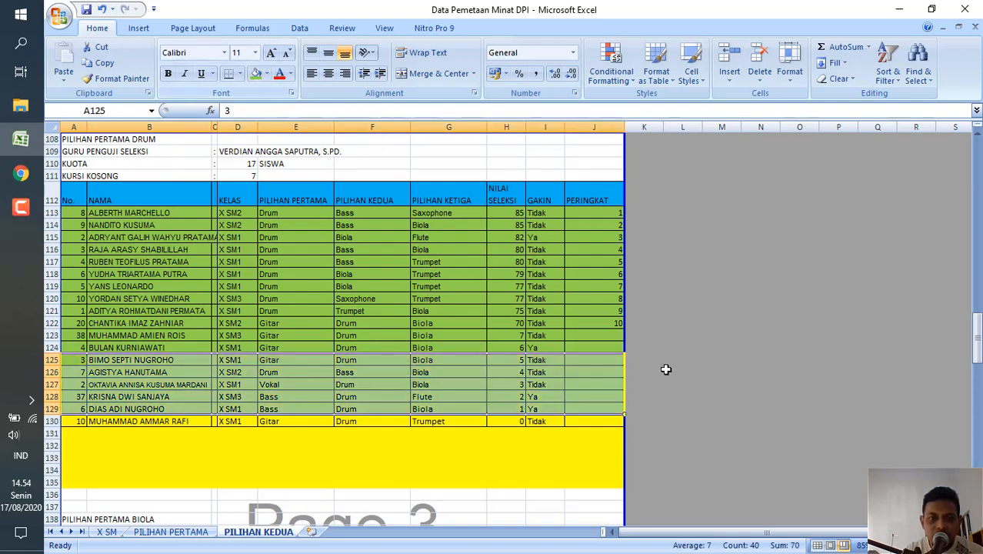
Extend the Drum PERINGKAT numbering down through J129 with ranks 11 to 17.
{"action": "left_click", "coordinate": [605, 310]}
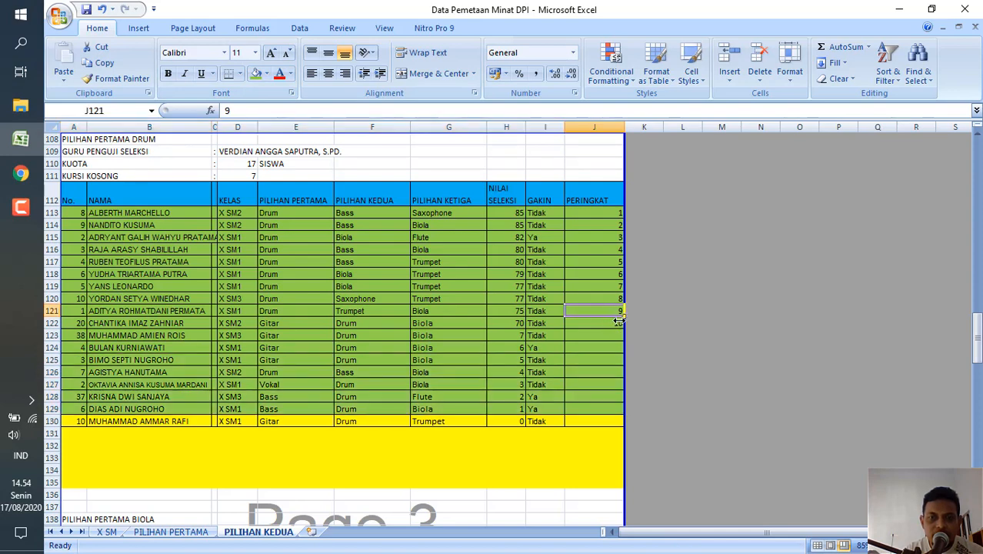
{"action": "left_click_drag", "start_coordinate": [617, 323], "coordinate": [625, 414]}
{"action": "left_click", "coordinate": [568, 445]}
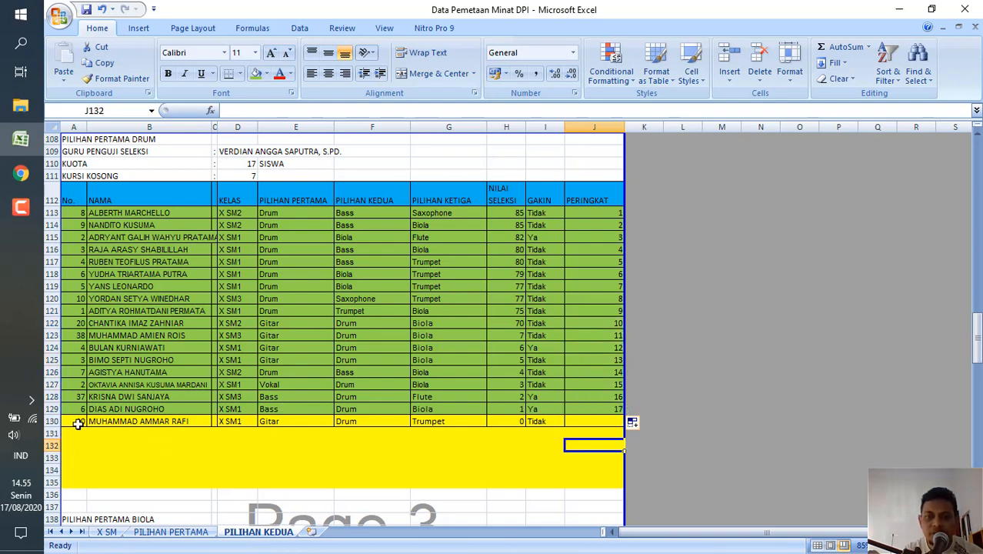
{"action": "left_click", "coordinate": [78, 423]}
{"action": "left_click", "coordinate": [221, 458]}
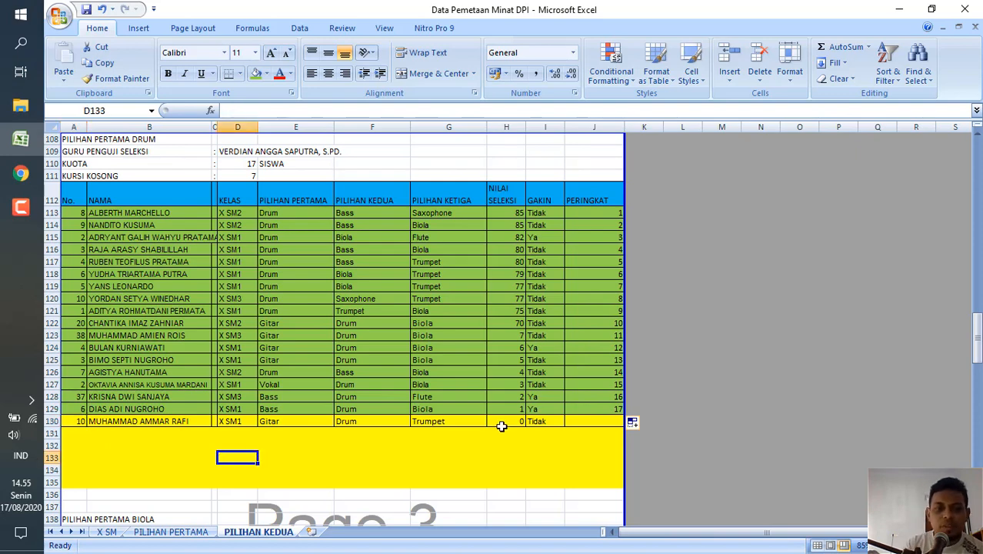
{"action": "left_click", "coordinate": [515, 339]}
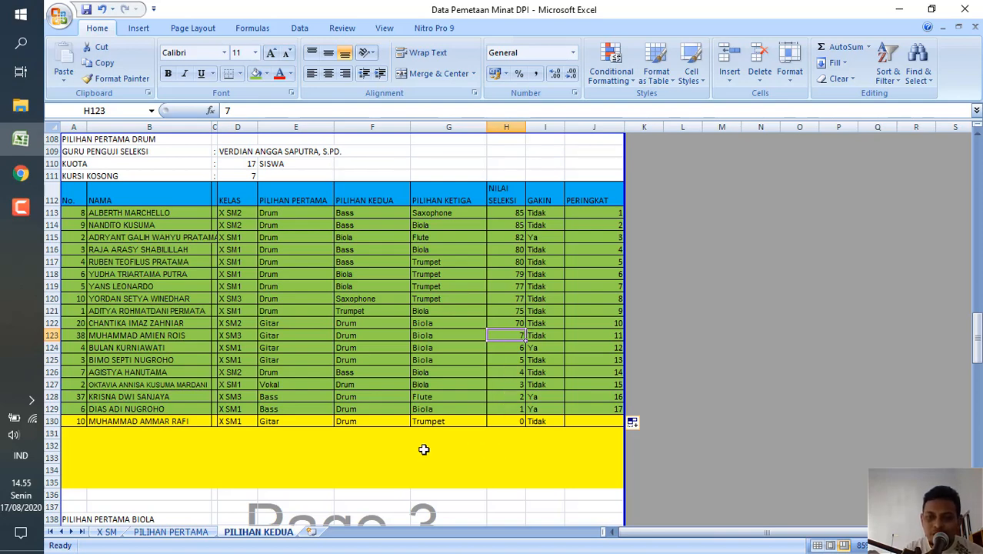
{"action": "left_click", "coordinate": [249, 411]}
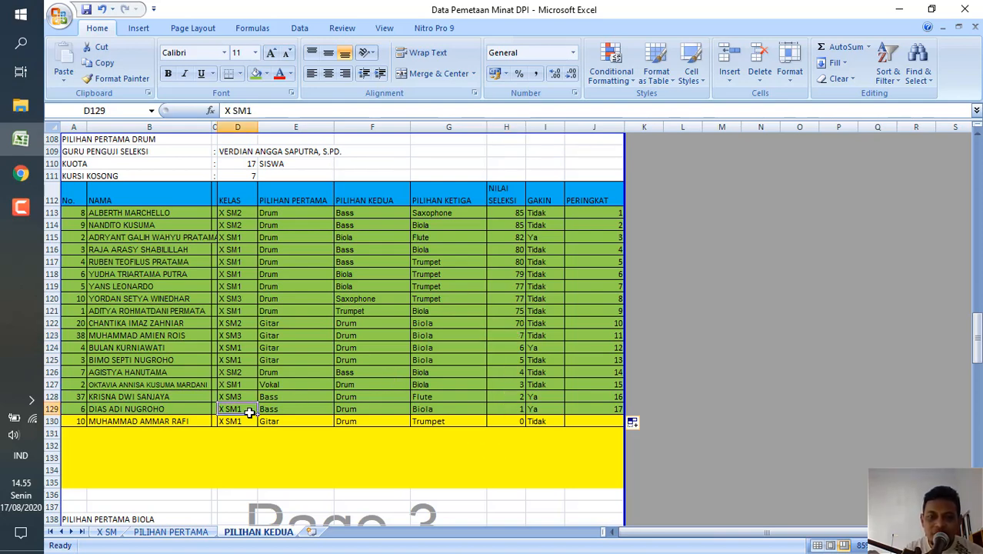
{"action": "left_click", "coordinate": [502, 335]}
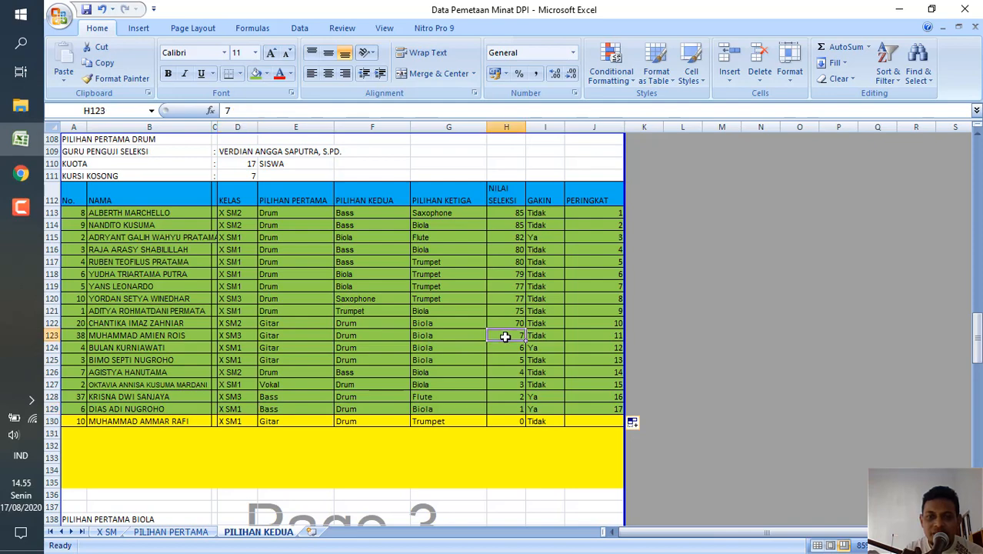
{"action": "left_click", "coordinate": [263, 491]}
Fill the Biola rows A147:J153, whose students have nonzero selection scores, with the green used for accepted students.
{"action": "scroll", "coordinate": [263, 491], "scroll_direction": "down", "scroll_amount": 9}
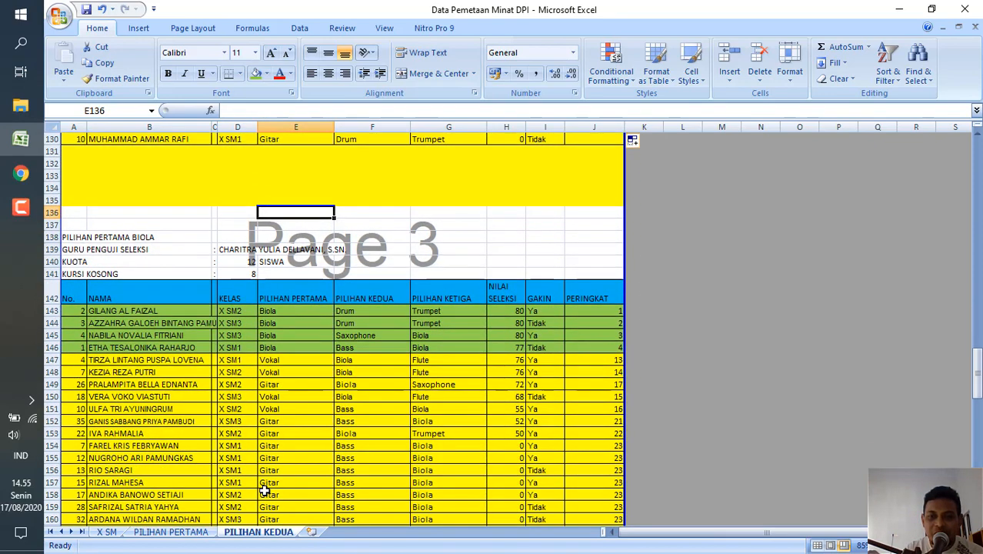
{"action": "scroll", "coordinate": [263, 491], "scroll_direction": "down", "scroll_amount": 3}
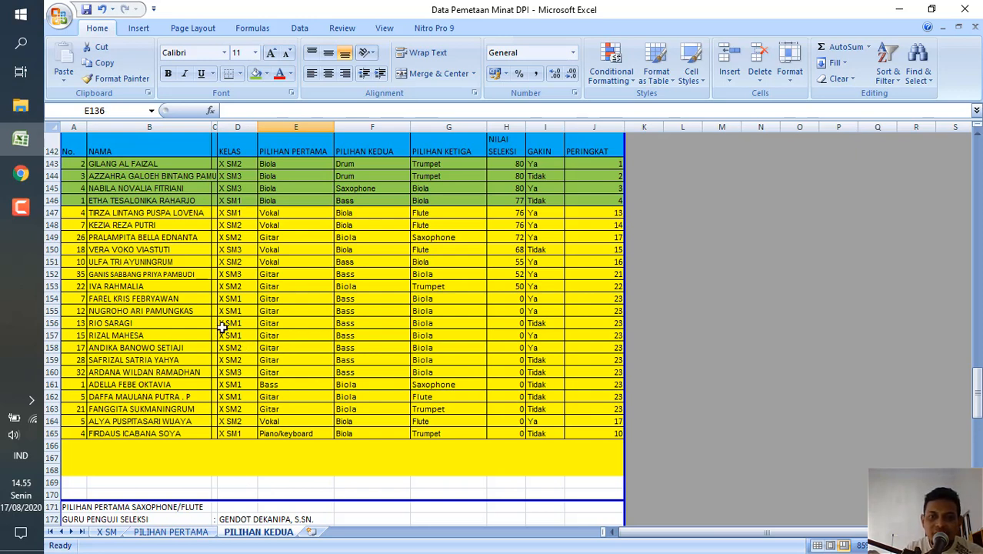
{"action": "left_click", "coordinate": [70, 216]}
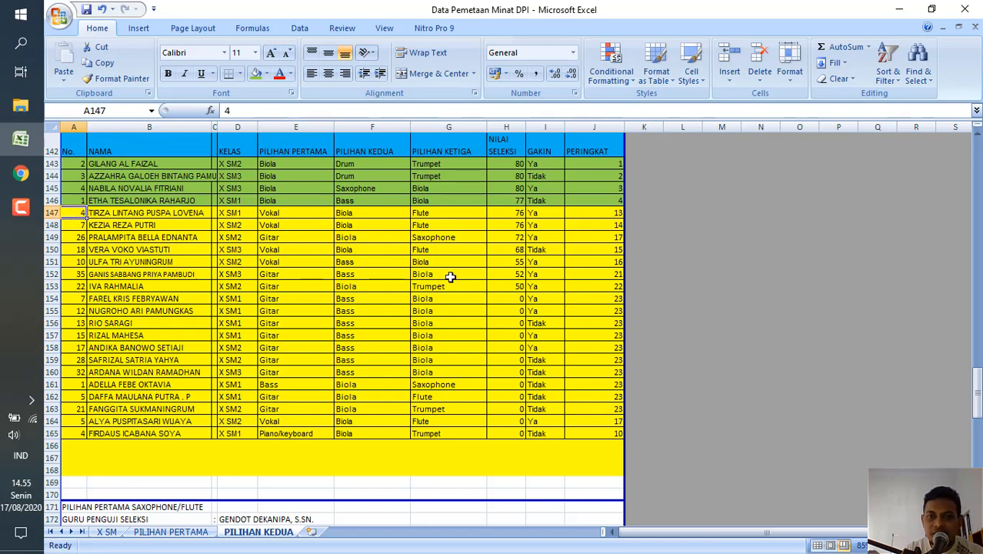
{"action": "left_click", "coordinate": [608, 287], "text": "shift"}
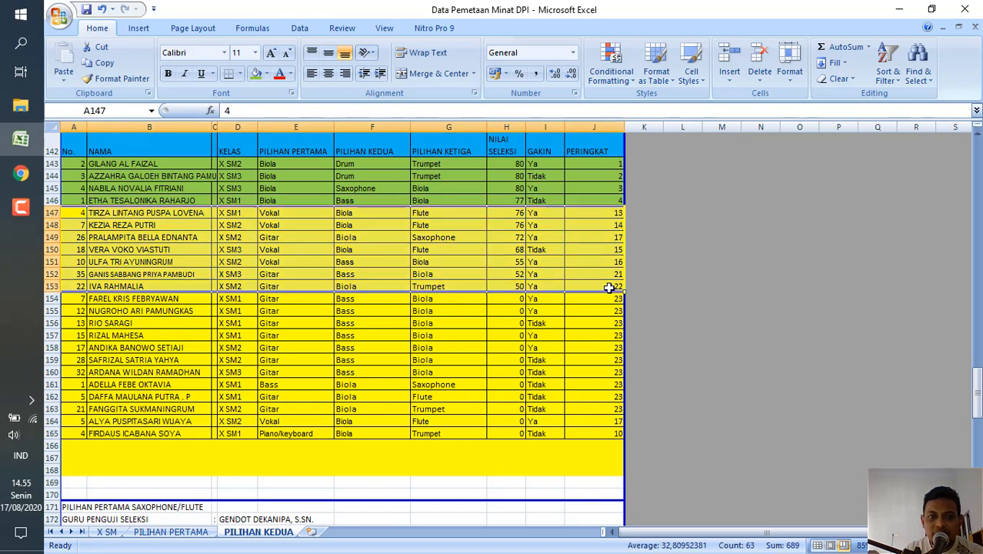
{"action": "left_click", "coordinate": [256, 74]}
{"action": "left_click", "coordinate": [373, 323]}
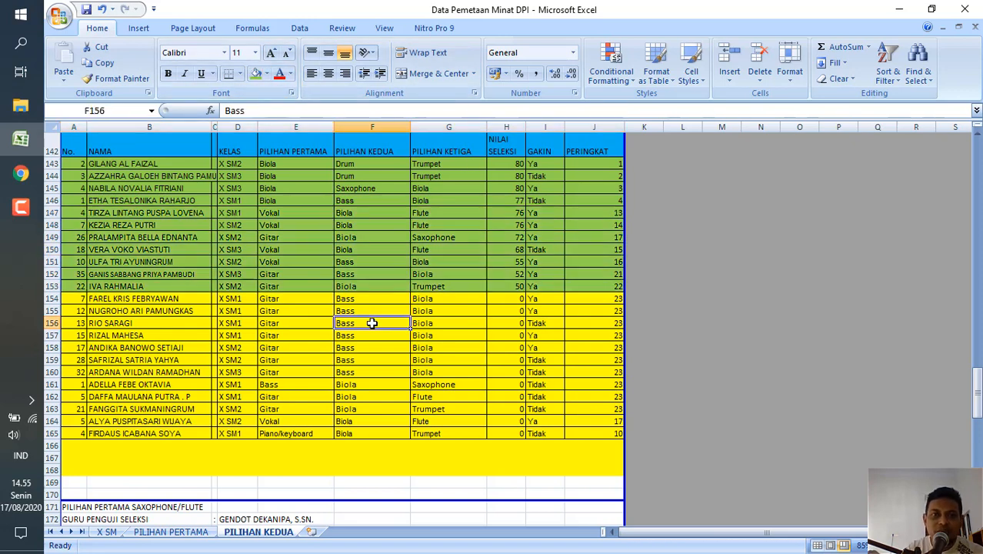
Continue the Biola PERINGKAT numbering down through J153 with ranks 5 to 11.
{"action": "left_click", "coordinate": [610, 188]}
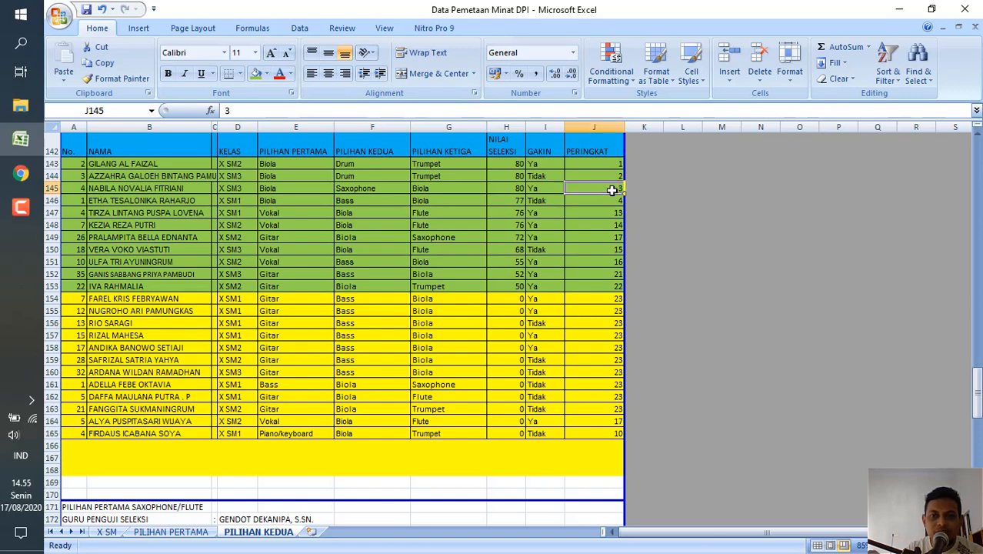
{"action": "left_click_drag", "start_coordinate": [616, 204], "coordinate": [625, 292]}
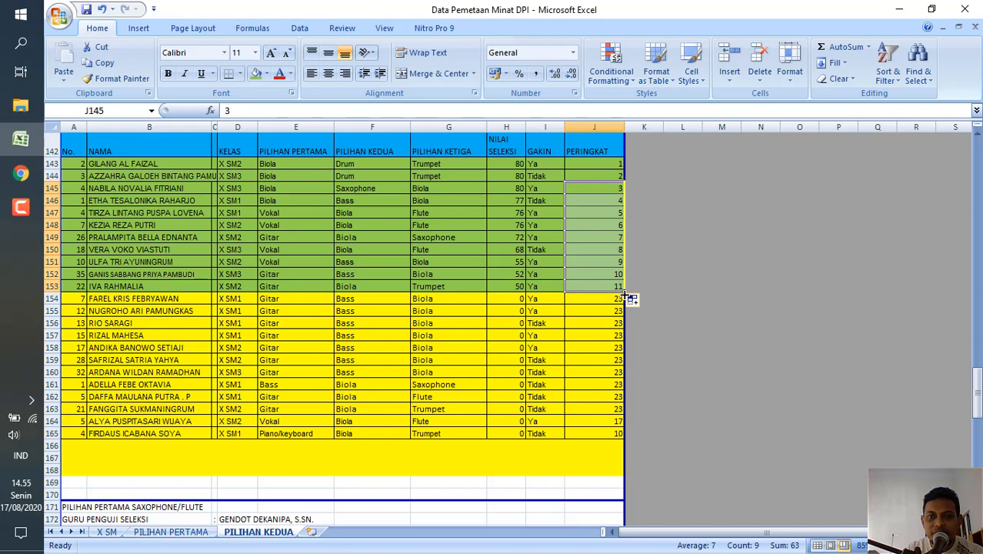
{"action": "left_click", "coordinate": [581, 320]}
{"action": "left_click", "coordinate": [432, 321]}
Examine the Biola quota and vacant seats against the remaining zero-score students in rows 154 to 165.
{"action": "scroll", "coordinate": [431, 318], "scroll_direction": "up", "scroll_amount": 1}
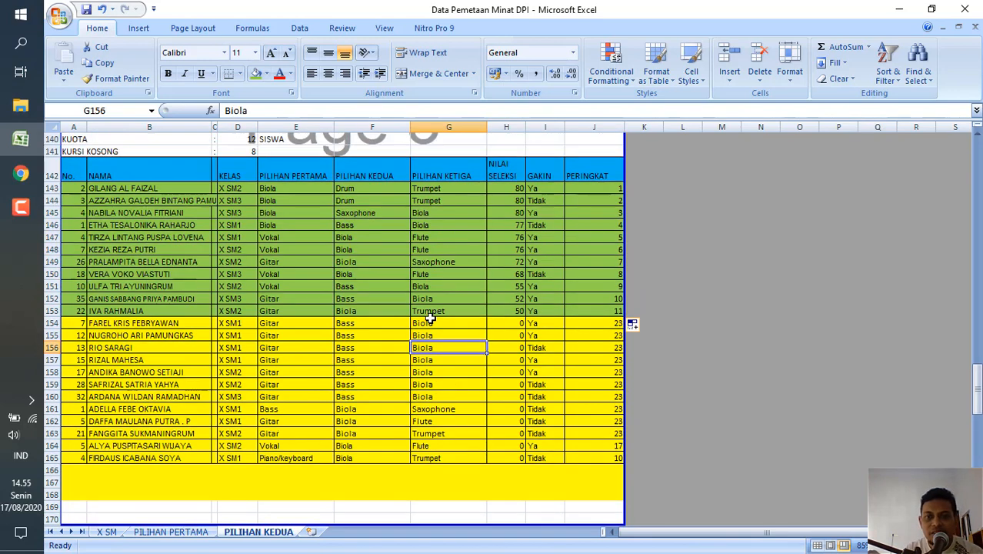
{"action": "scroll", "coordinate": [431, 318], "scroll_direction": "up", "scroll_amount": 2}
{"action": "scroll", "coordinate": [431, 318], "scroll_direction": "down", "scroll_amount": 1}
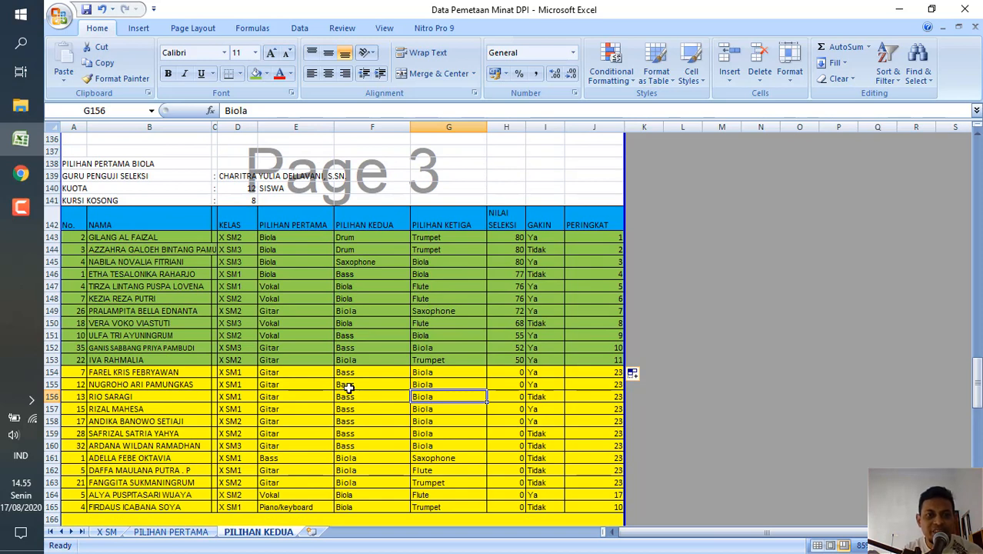
{"action": "left_click", "coordinate": [316, 393]}
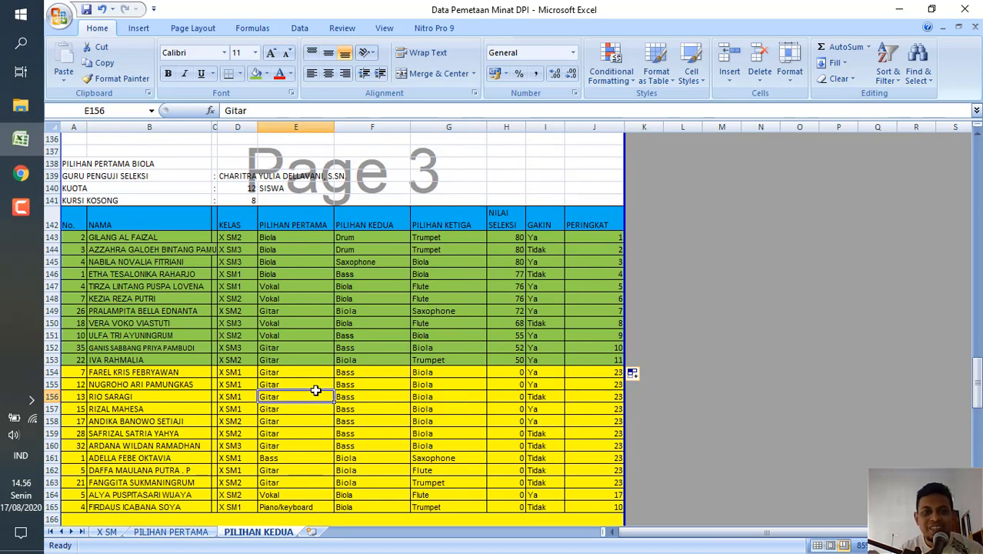
{"action": "left_click", "coordinate": [77, 373]}
{"action": "left_click", "coordinate": [368, 406]}
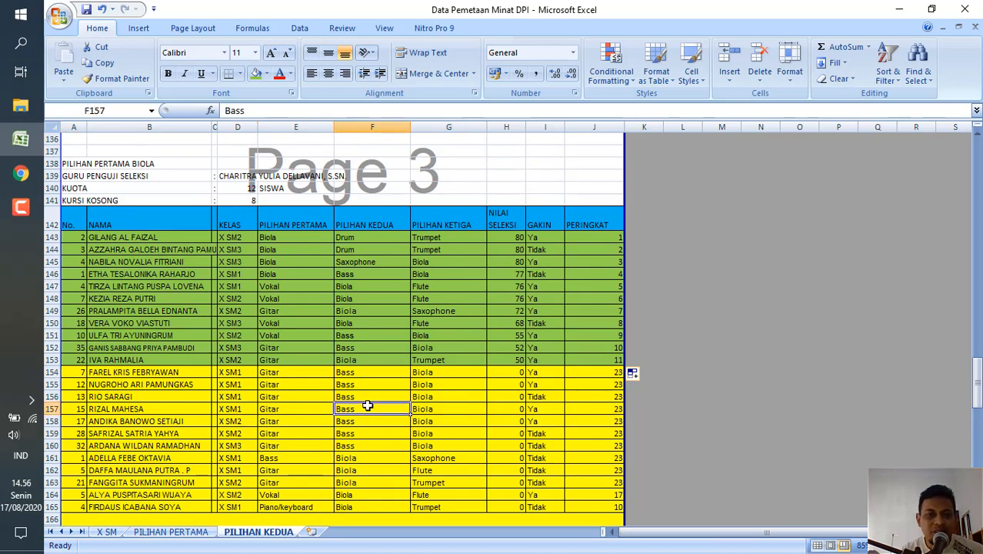
{"action": "scroll", "coordinate": [448, 437], "scroll_direction": "down", "scroll_amount": 2}
{"action": "scroll", "coordinate": [448, 437], "scroll_direction": "up", "scroll_amount": 1}
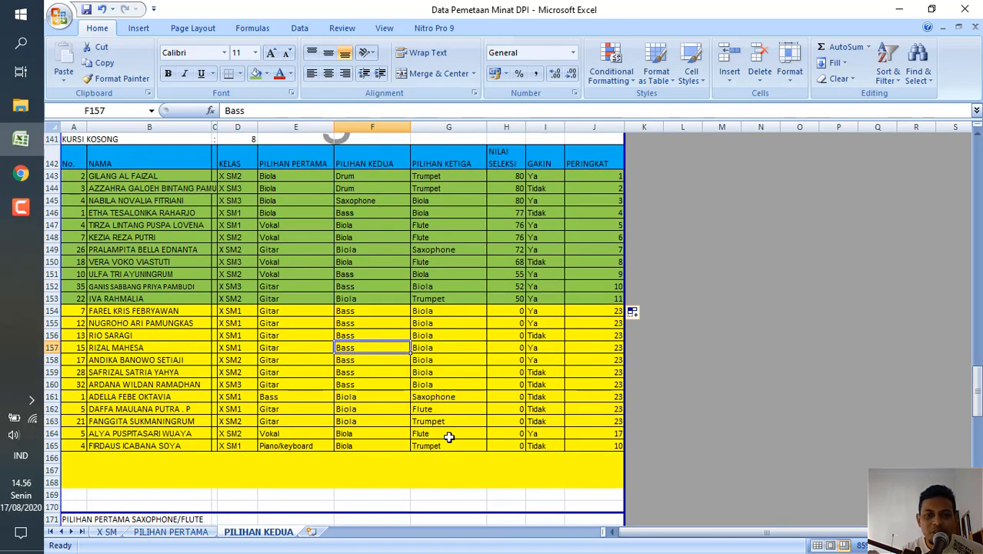
Review the zero-score Biola students in rows 154 to 165, and check the mirrored Minat 2 Biola draw list in Chrome.
{"action": "scroll", "coordinate": [448, 437], "scroll_direction": "down", "scroll_amount": 1}
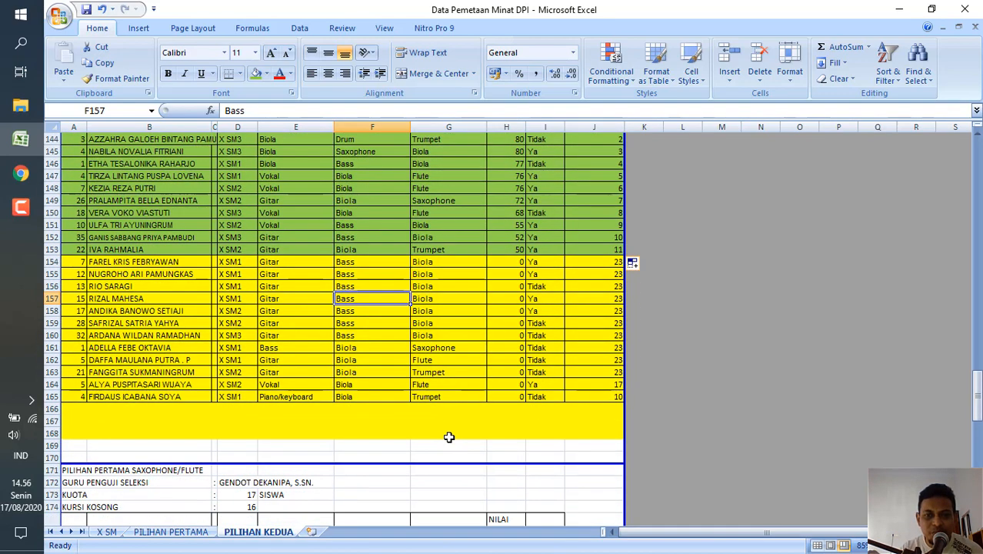
{"action": "scroll", "coordinate": [449, 437], "scroll_direction": "up", "scroll_amount": 1}
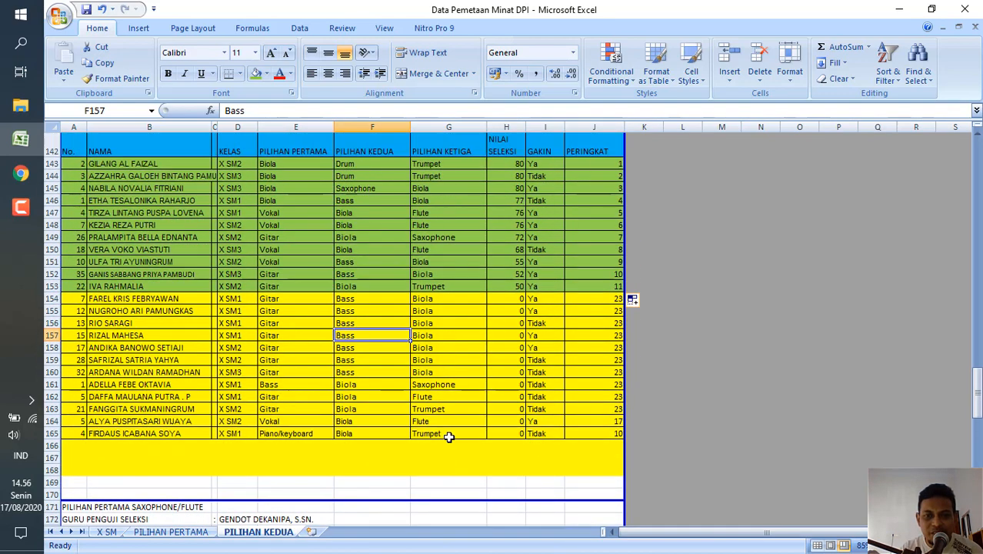
{"action": "left_click", "coordinate": [370, 301]}
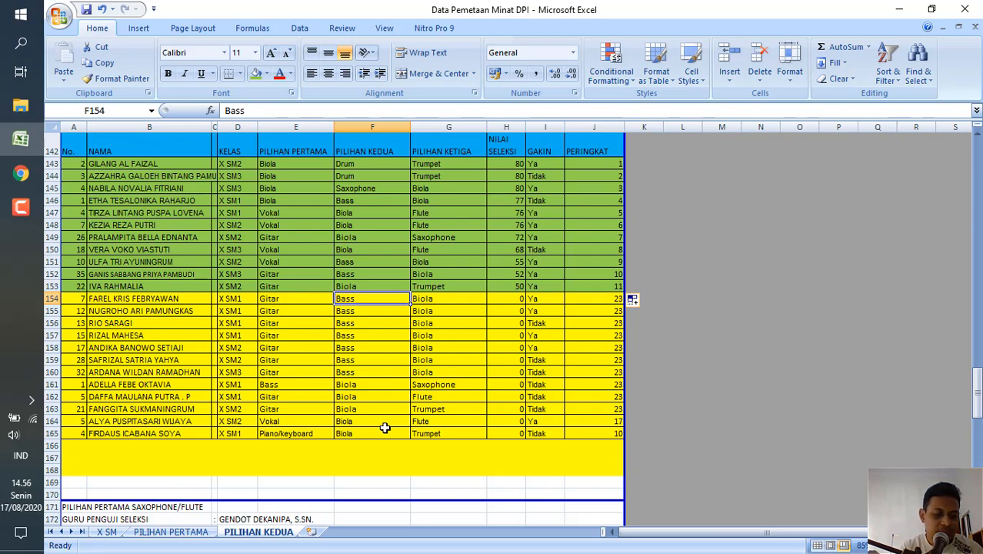
{"action": "left_click", "coordinate": [21, 173]}
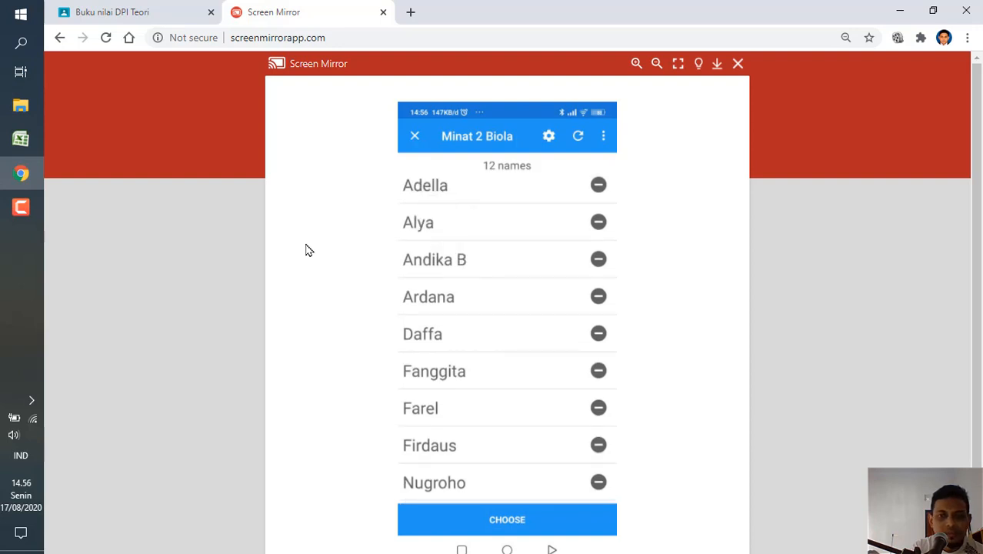
{"action": "mouse_move", "coordinate": [20, 207]}
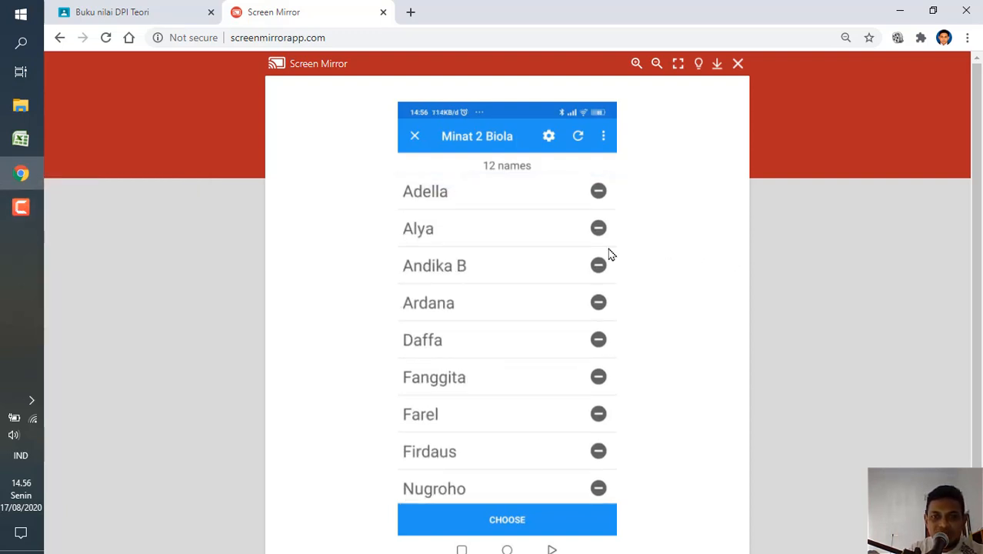
Switch back to Excel and go through the zero-score Biola students' names in B154:B165 one by one.
{"action": "left_click", "coordinate": [20, 139]}
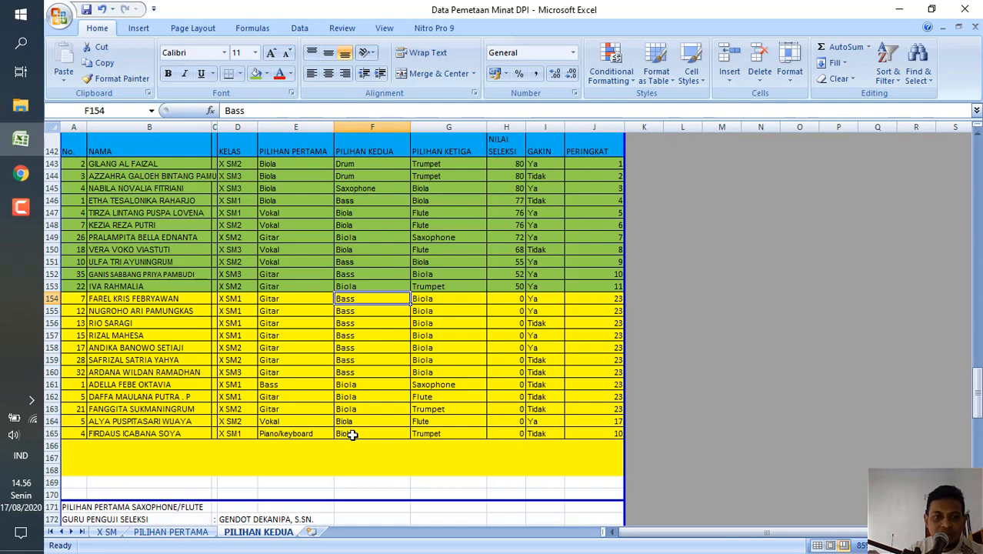
{"action": "scroll", "coordinate": [352, 434], "scroll_direction": "up", "scroll_amount": 2, "text": "ctrl"}
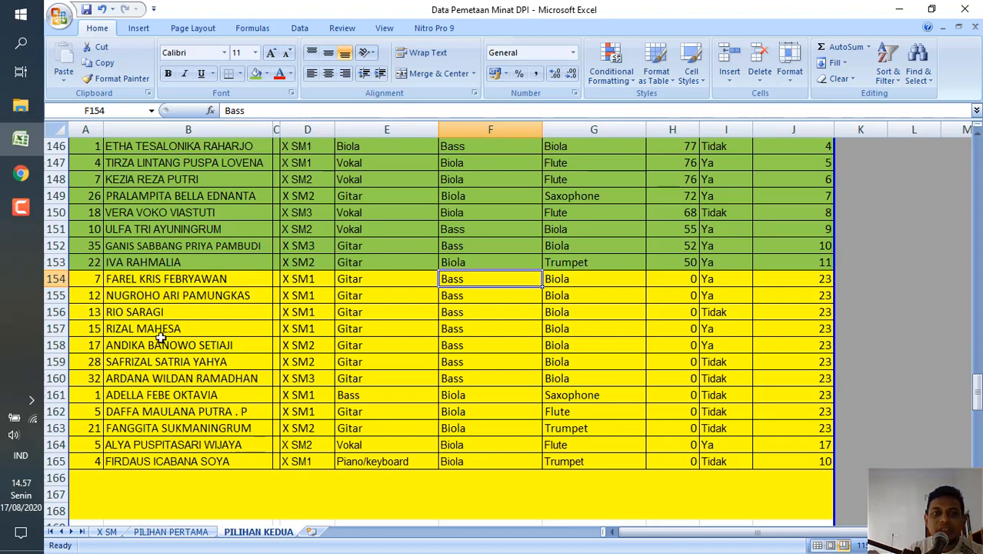
{"action": "left_click", "coordinate": [209, 280]}
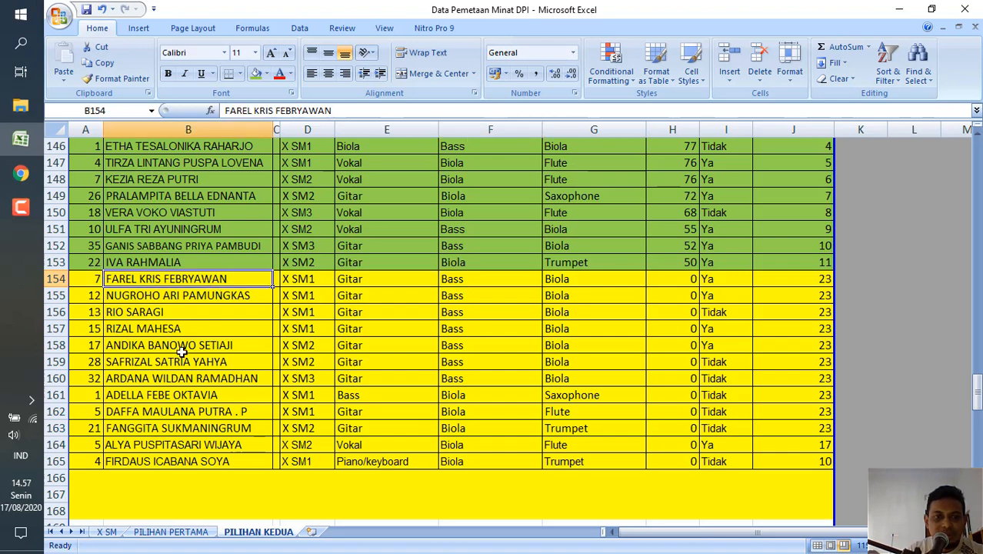
{"action": "key", "text": "Down"}
{"action": "key", "text": "Down"}
{"action": "key", "text": "Down"}
{"action": "key", "text": "Down"}
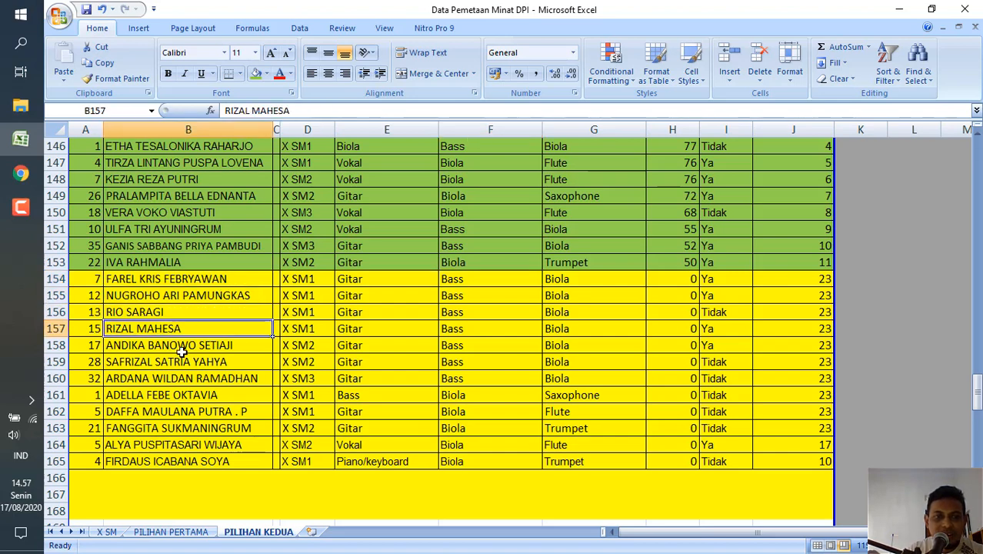
{"action": "key", "text": "Down"}
{"action": "key", "text": "Down"}
{"action": "key", "text": "Down"}
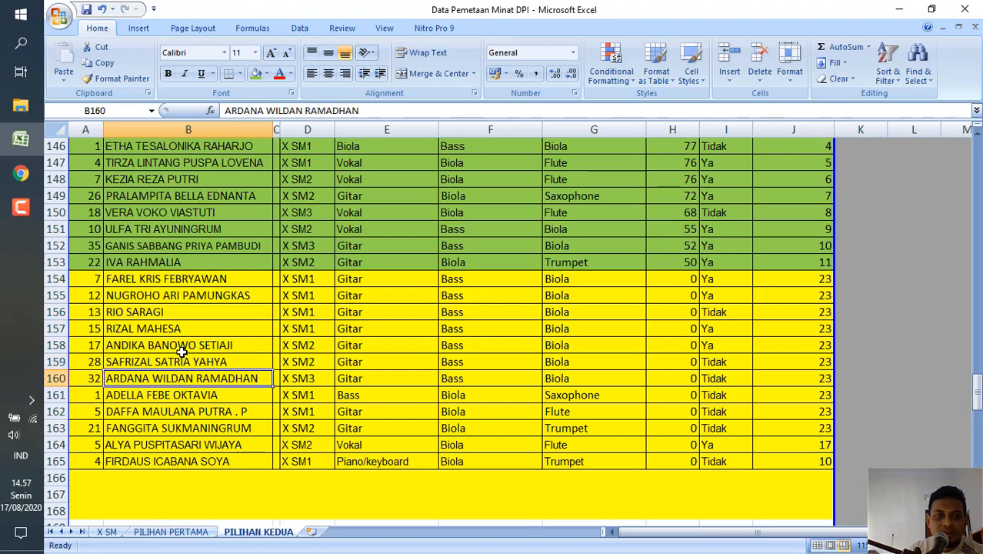
{"action": "key", "text": "Down"}
{"action": "key", "text": "Down"}
{"action": "key", "text": "Down"}
{"action": "key", "text": "Down"}
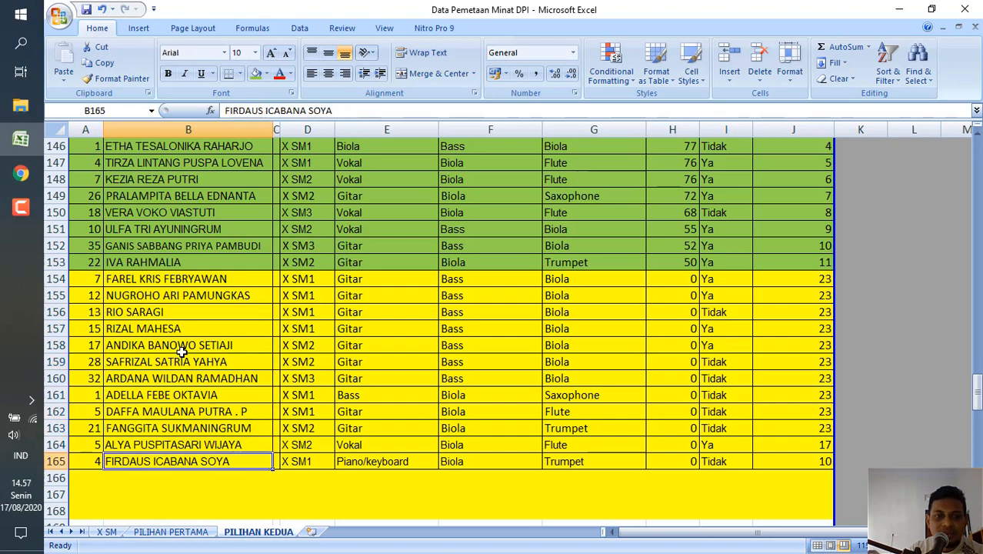
View the mirrored draw list in Chrome again, and check the Biola quota in D140 against the remaining PERINGKAT rows in Excel.
{"action": "left_click", "coordinate": [21, 174]}
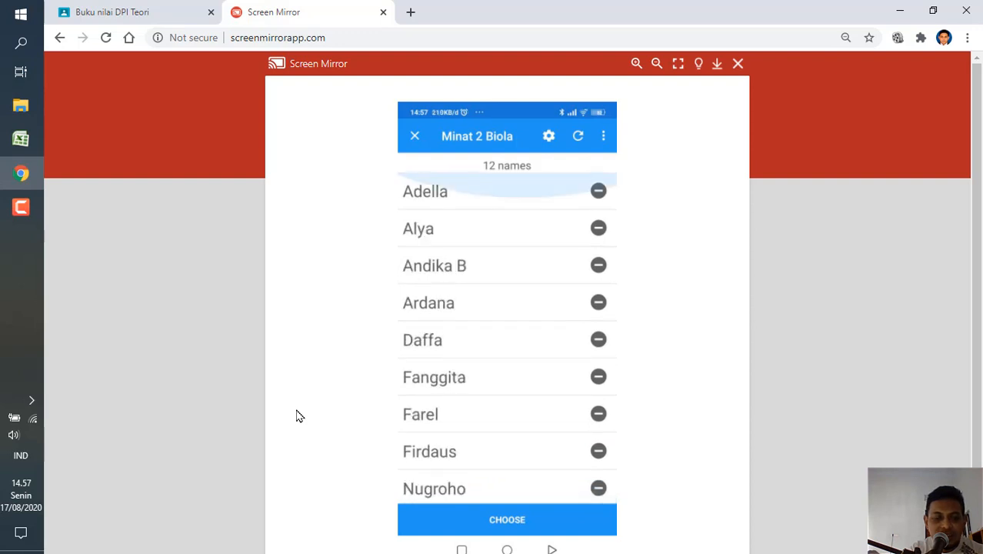
{"action": "left_click", "coordinate": [21, 138]}
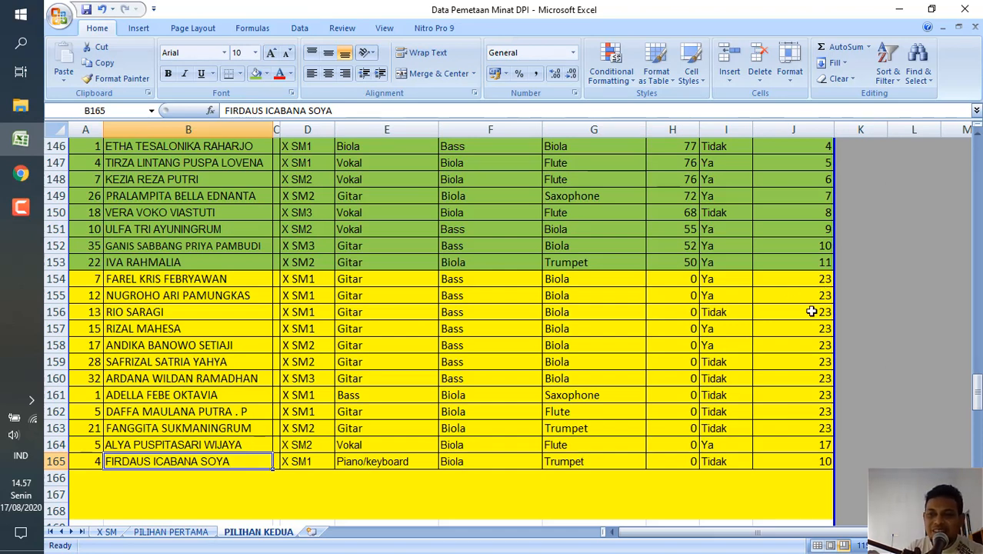
{"action": "scroll", "coordinate": [778, 283], "scroll_direction": "up", "scroll_amount": 3}
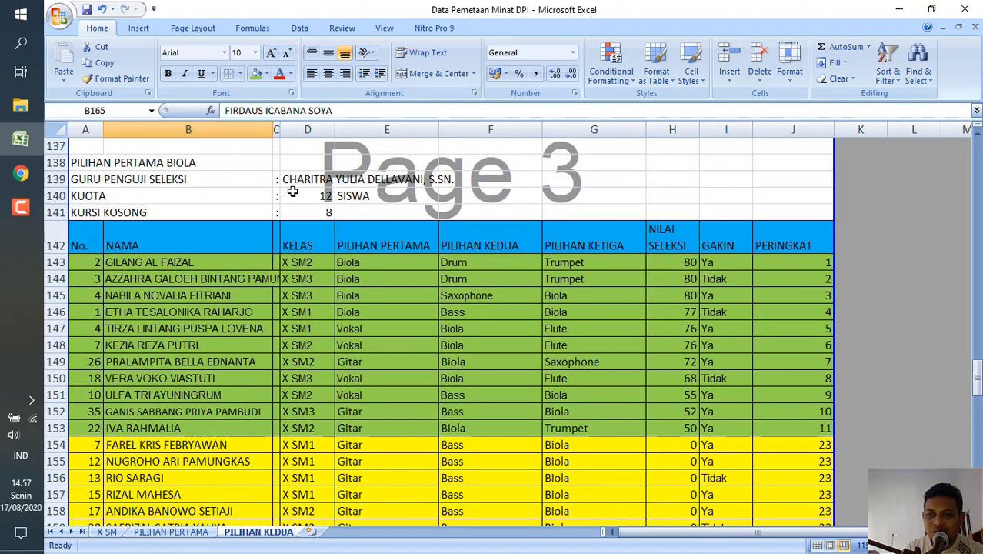
{"action": "left_click", "coordinate": [292, 192]}
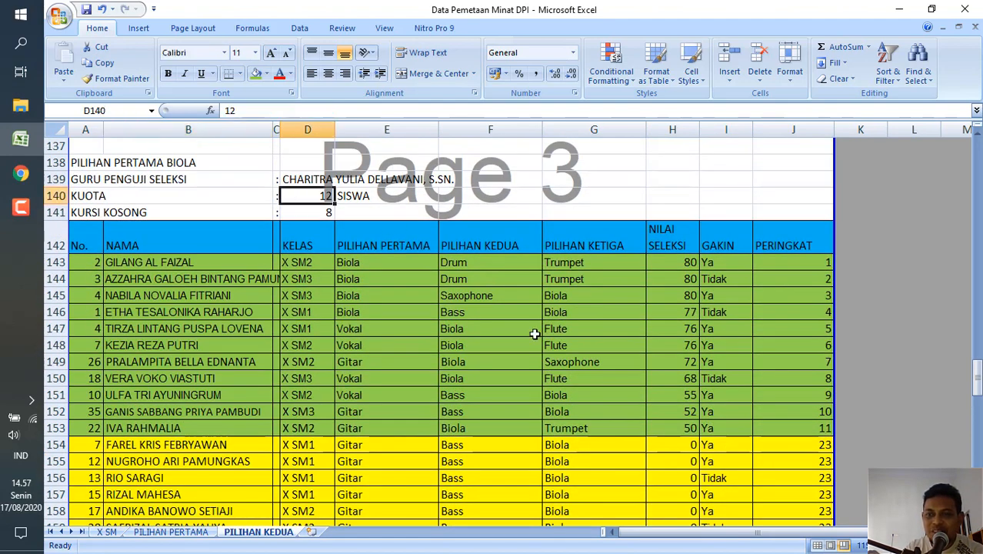
{"action": "left_click", "coordinate": [809, 455]}
{"action": "scroll", "coordinate": [808, 456], "scroll_direction": "down", "scroll_amount": 4}
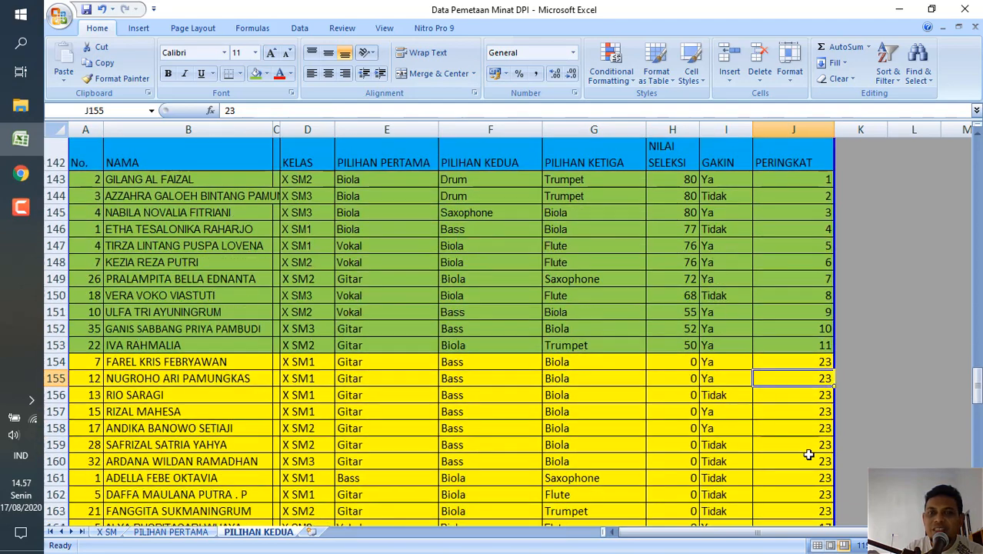
{"action": "scroll", "coordinate": [808, 455], "scroll_direction": "up", "scroll_amount": 1}
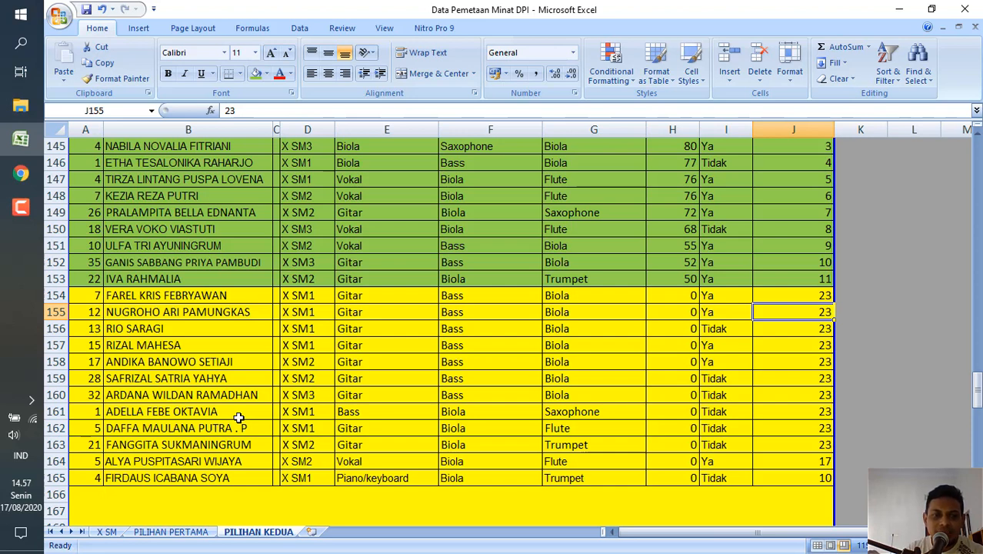
Set the NILAI SELEKSI of the drawn Biola student in H161 to 1.
{"action": "left_click", "coordinate": [190, 412]}
{"action": "left_click", "coordinate": [671, 413]}
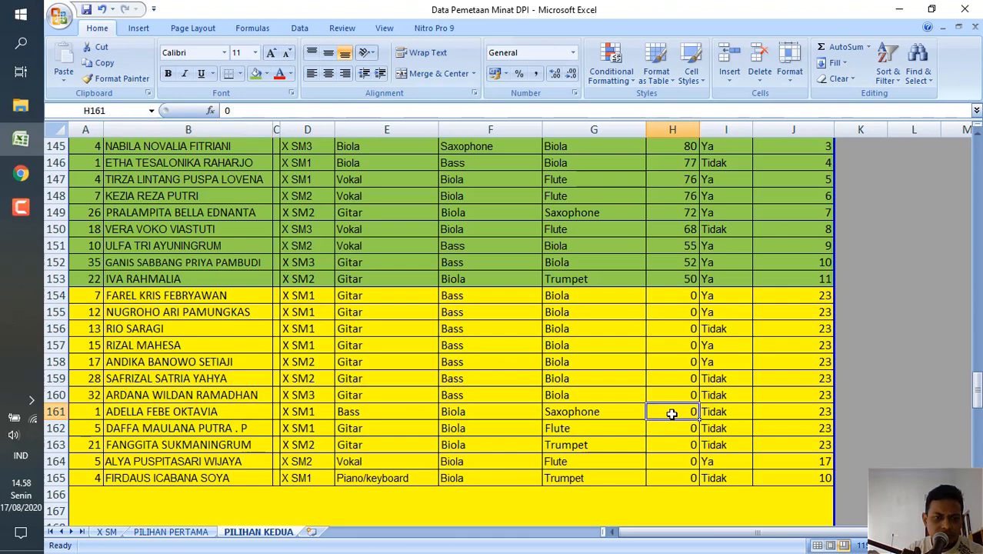
{"action": "type", "text": "1"}
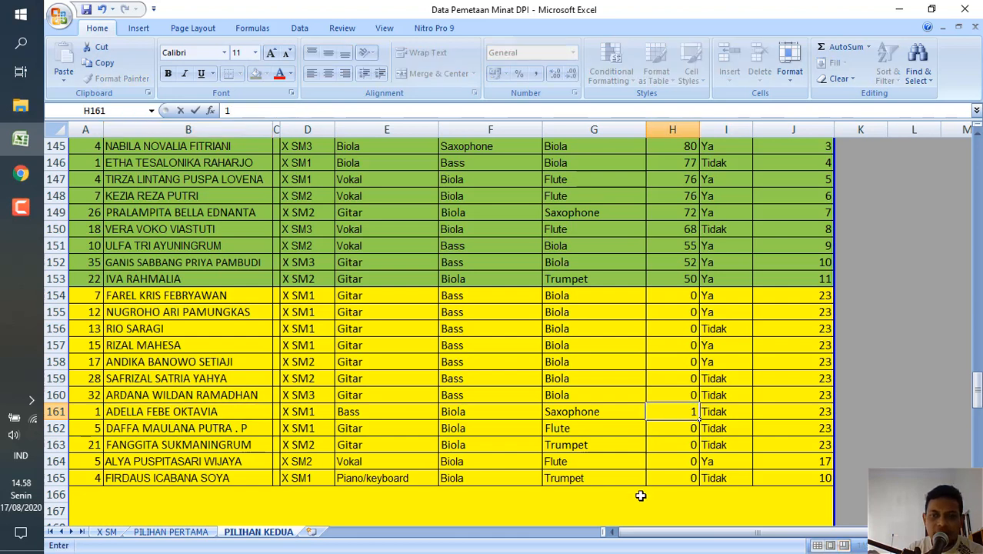
{"action": "key", "text": "Return"}
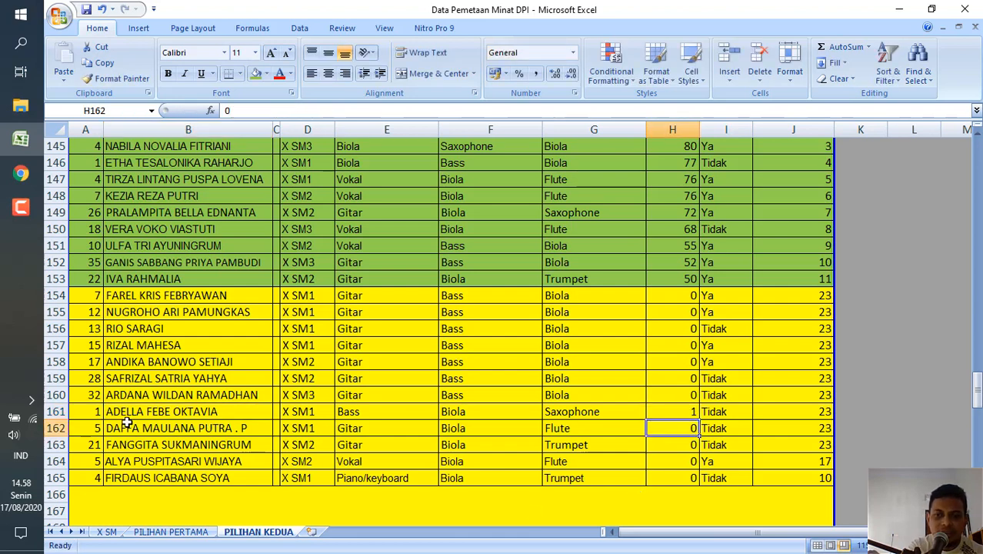
Sort the yellow Biola rows A154:J165 by Column H values from Largest to Smallest.
{"action": "left_click", "coordinate": [85, 295]}
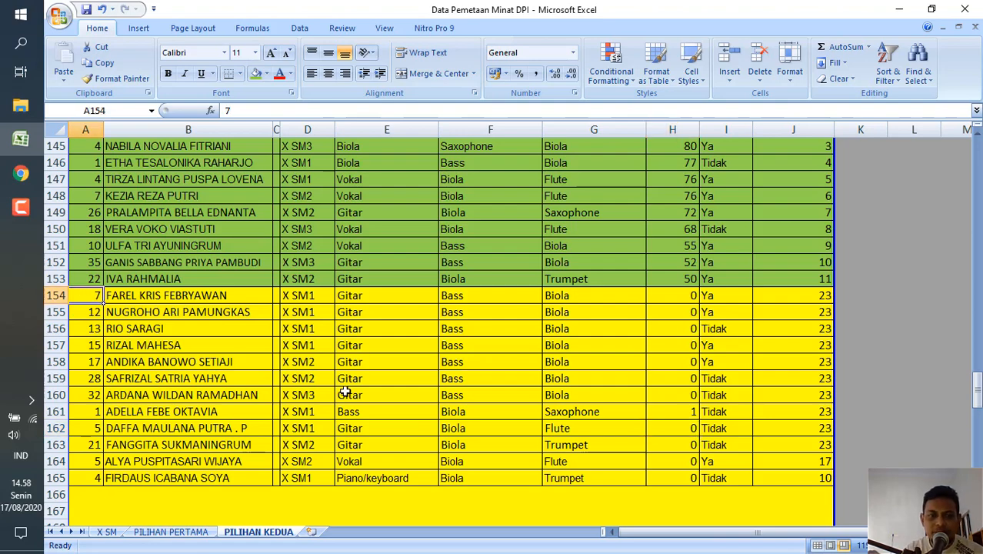
{"action": "left_click", "coordinate": [812, 483], "text": "shift"}
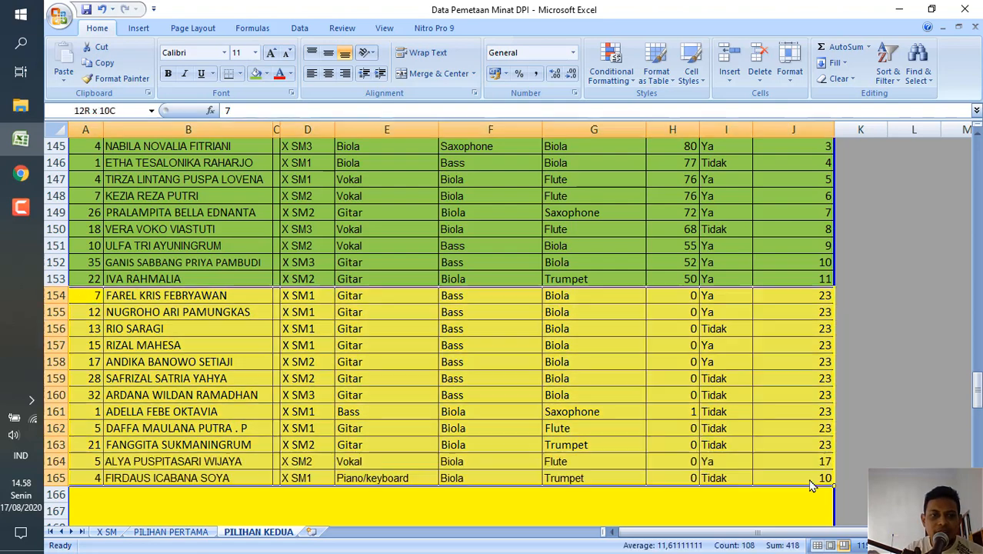
{"action": "left_click", "coordinate": [889, 77]}
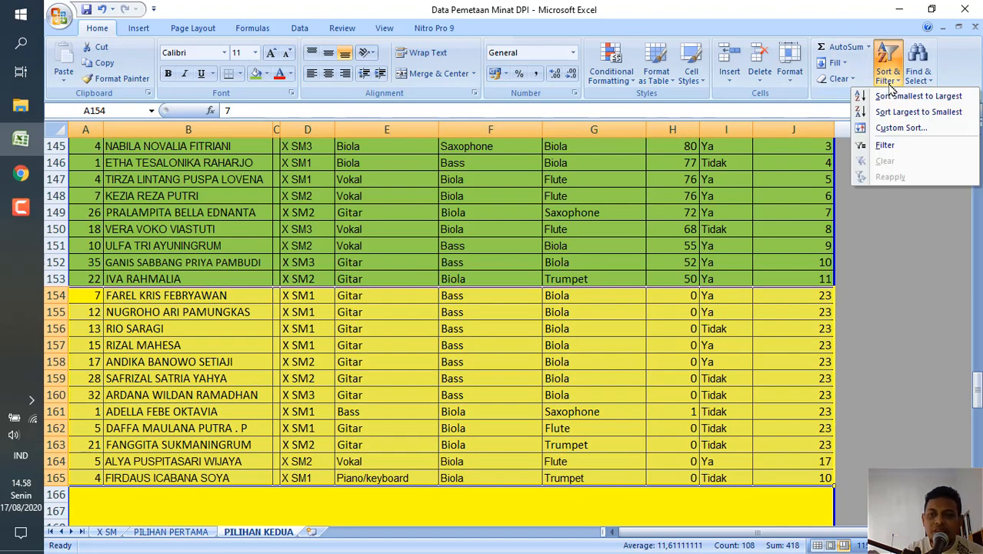
{"action": "left_click", "coordinate": [900, 128]}
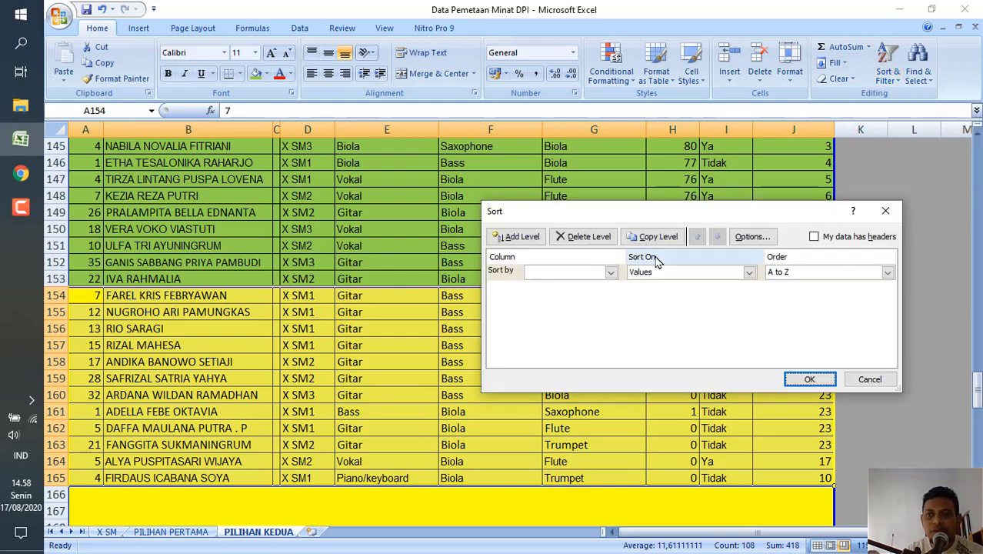
{"action": "left_click", "coordinate": [610, 273]}
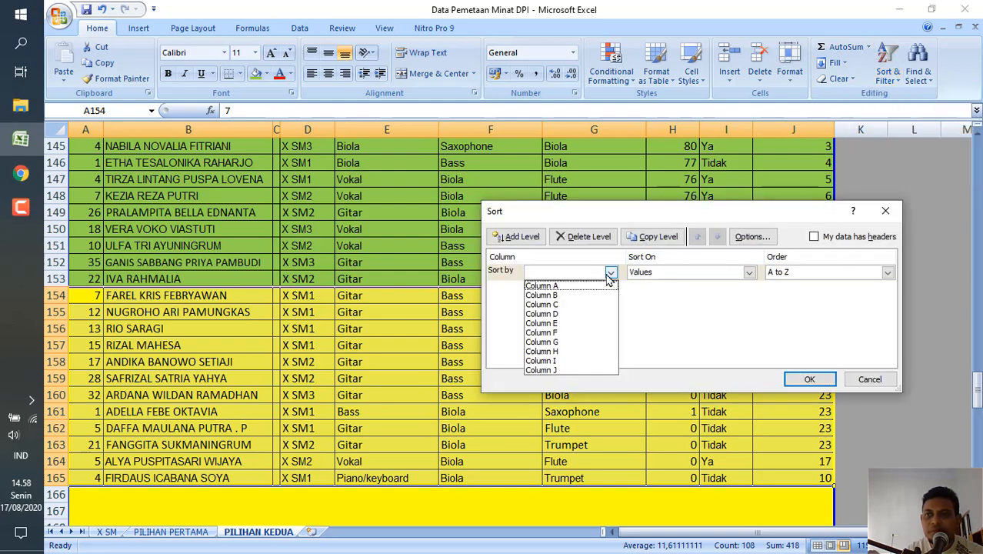
{"action": "left_click", "coordinate": [562, 353]}
{"action": "left_click", "coordinate": [887, 272]}
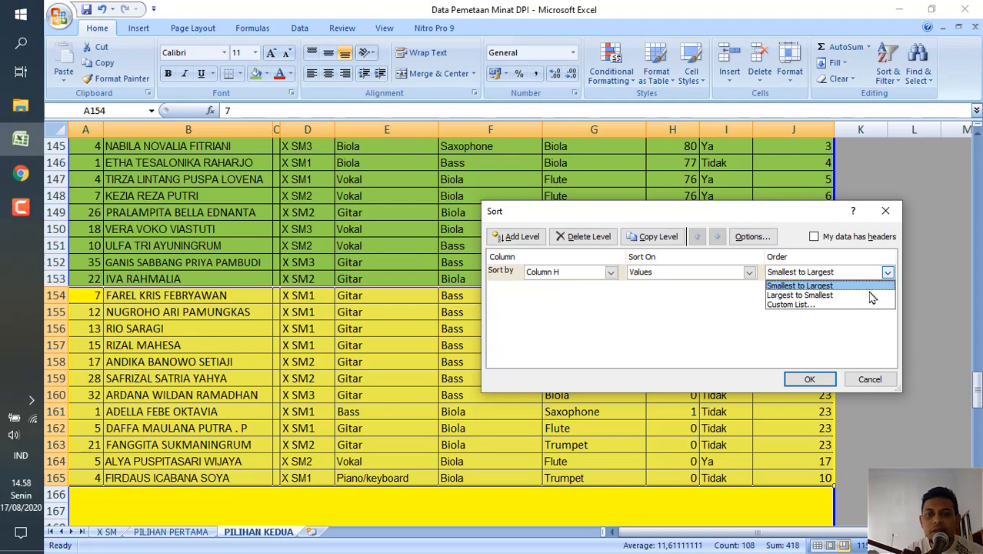
{"action": "left_click", "coordinate": [872, 297]}
{"action": "left_click", "coordinate": [821, 378]}
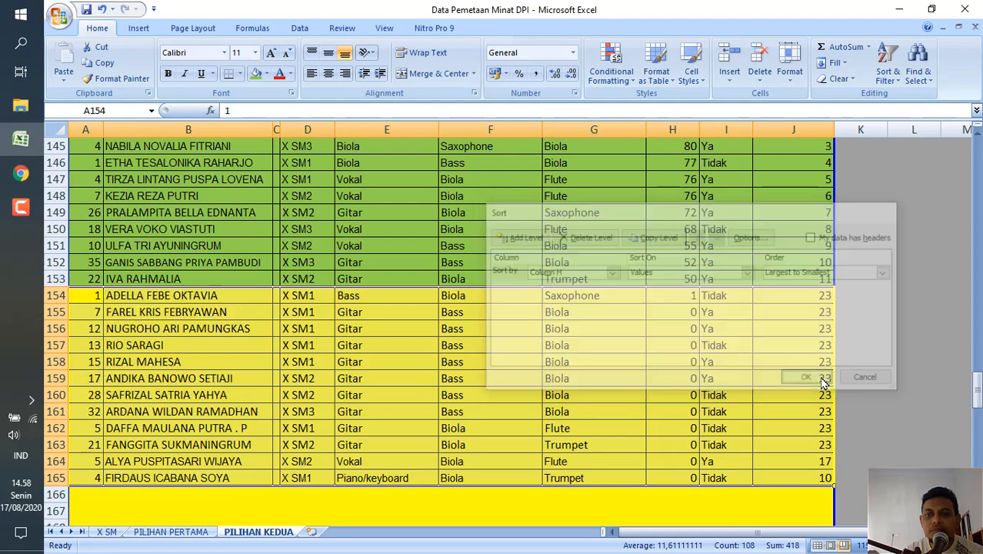
Fill the drawn student's row A154:J154 with the green used for accepted students and set its PERINGKAT to 12.
{"action": "left_click", "coordinate": [91, 296]}
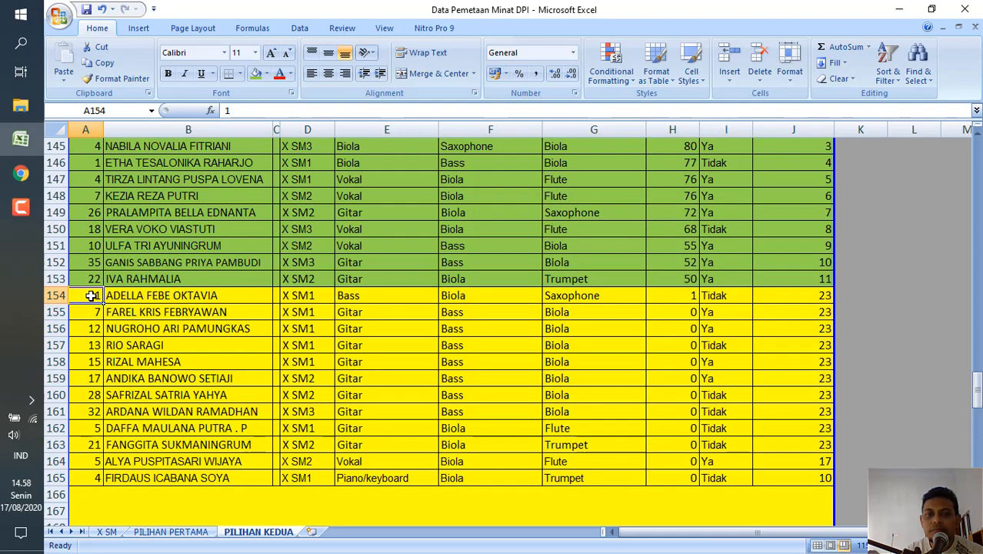
{"action": "left_click", "coordinate": [798, 298], "text": "shift"}
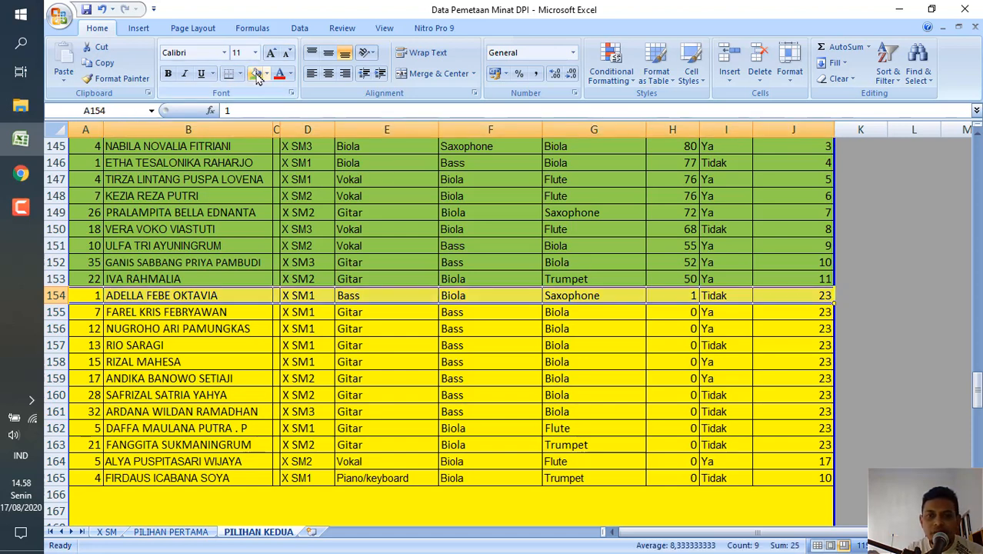
{"action": "left_click", "coordinate": [258, 77]}
{"action": "left_click", "coordinate": [810, 294]}
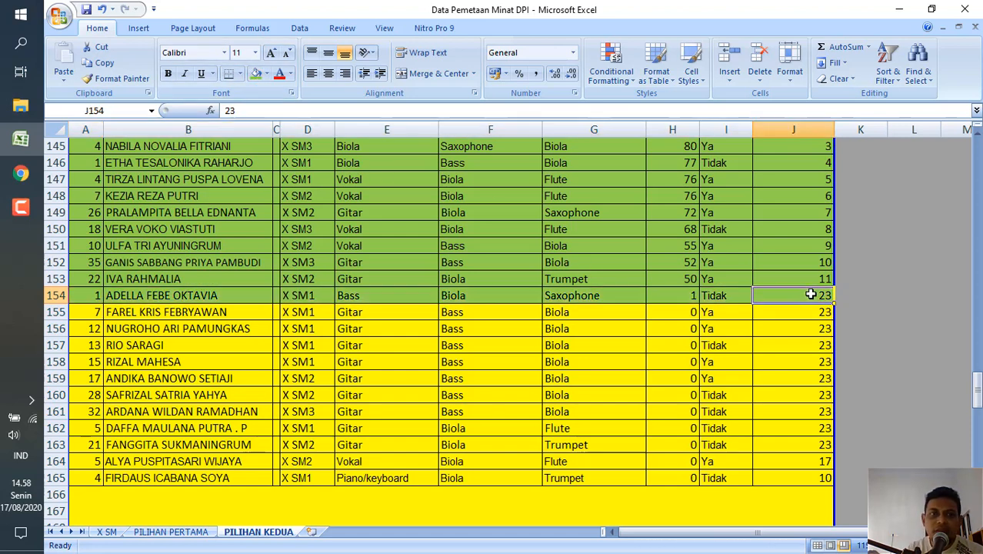
{"action": "type", "text": "12"}
{"action": "key", "text": "Return"}
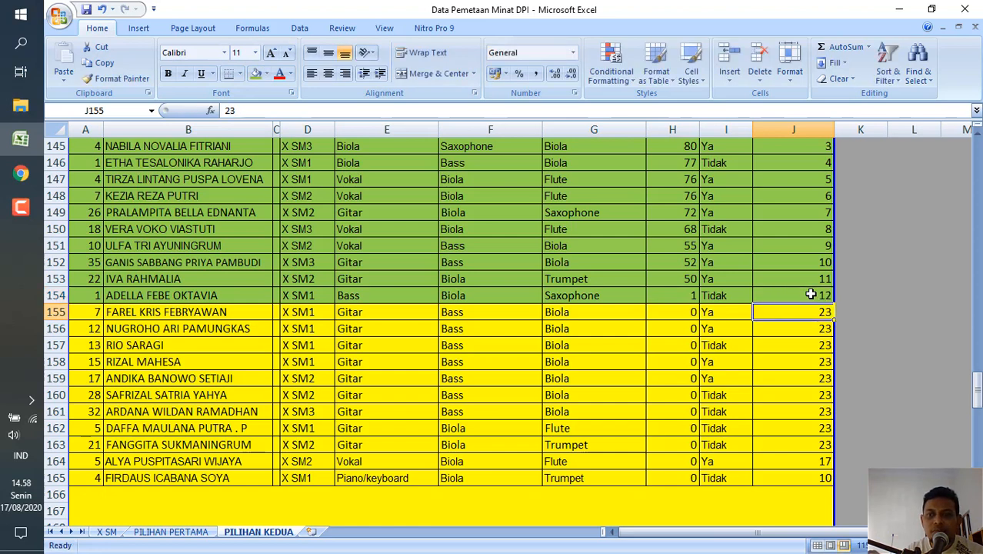
{"action": "left_click", "coordinate": [86, 314]}
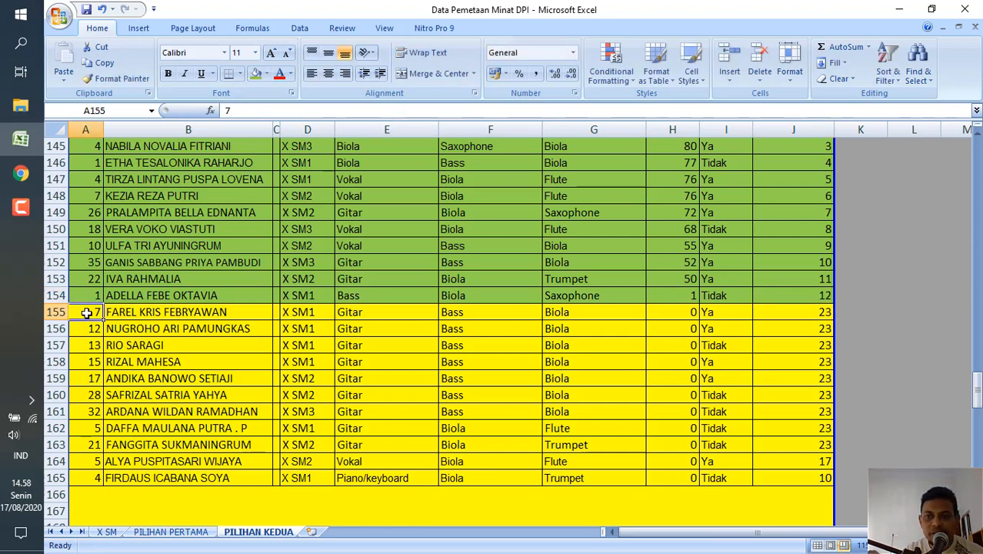
{"action": "left_click", "coordinate": [603, 319]}
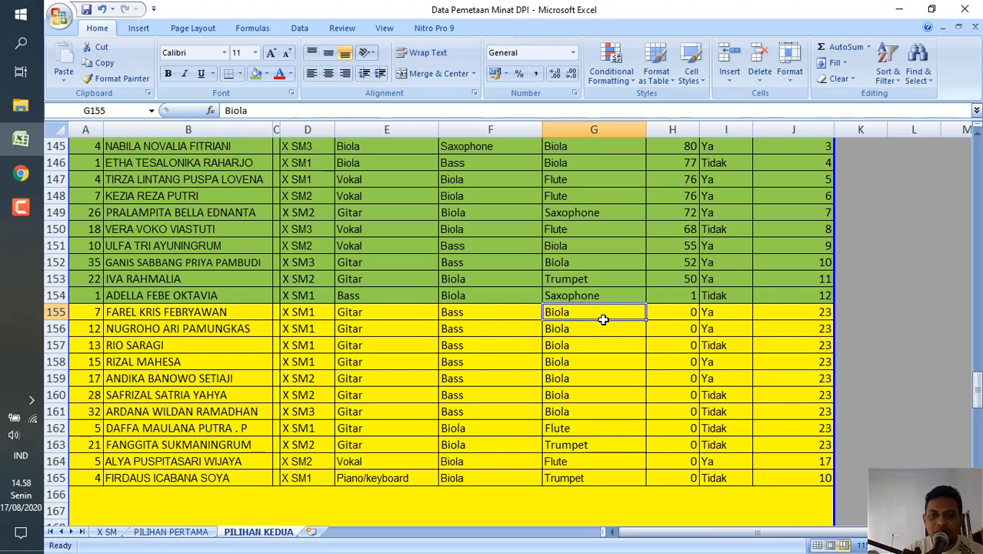
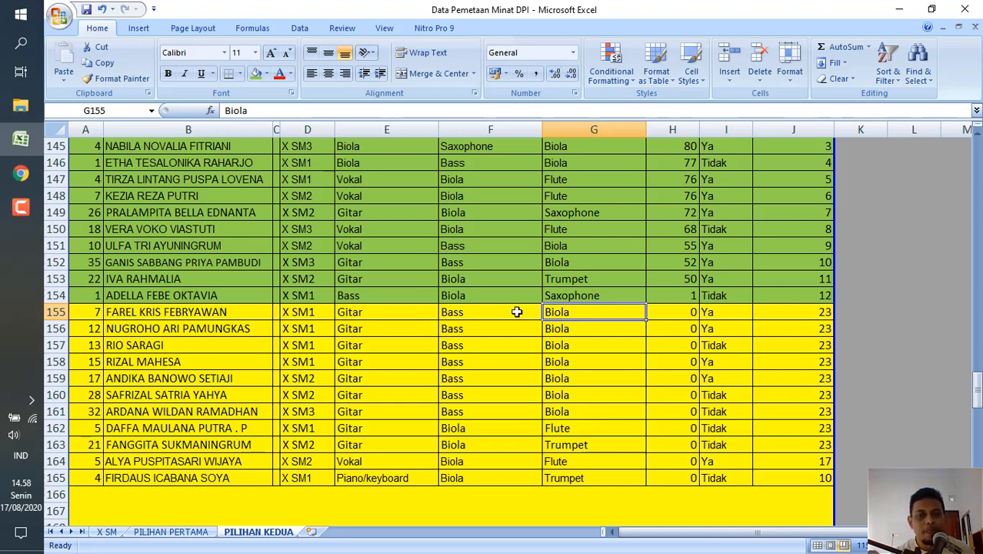
Examine the remaining yellow Biola rows 155 to 165, checking their NILAI SELEKSI values and PILIHAN KETIGA instruments.
{"action": "left_click", "coordinate": [693, 312]}
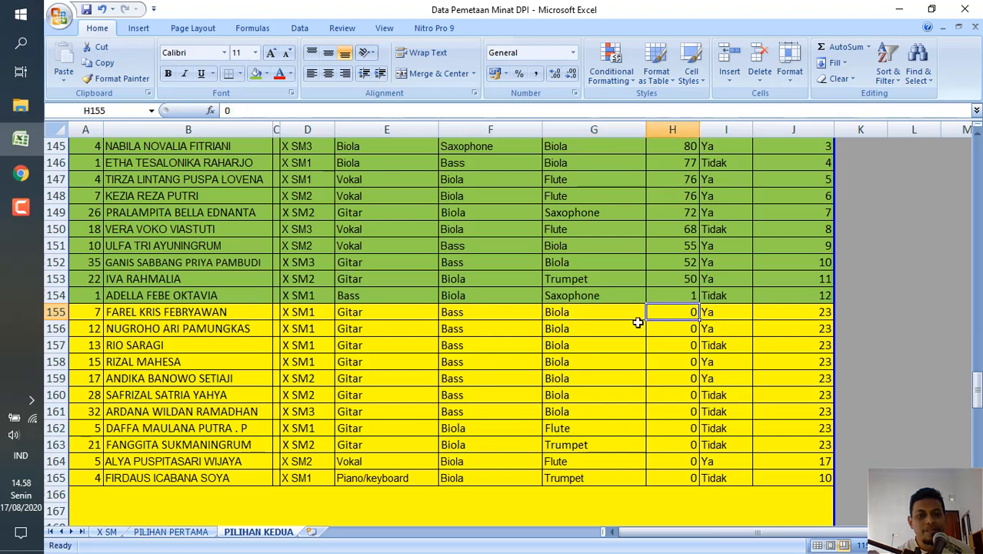
{"action": "left_click", "coordinate": [670, 338]}
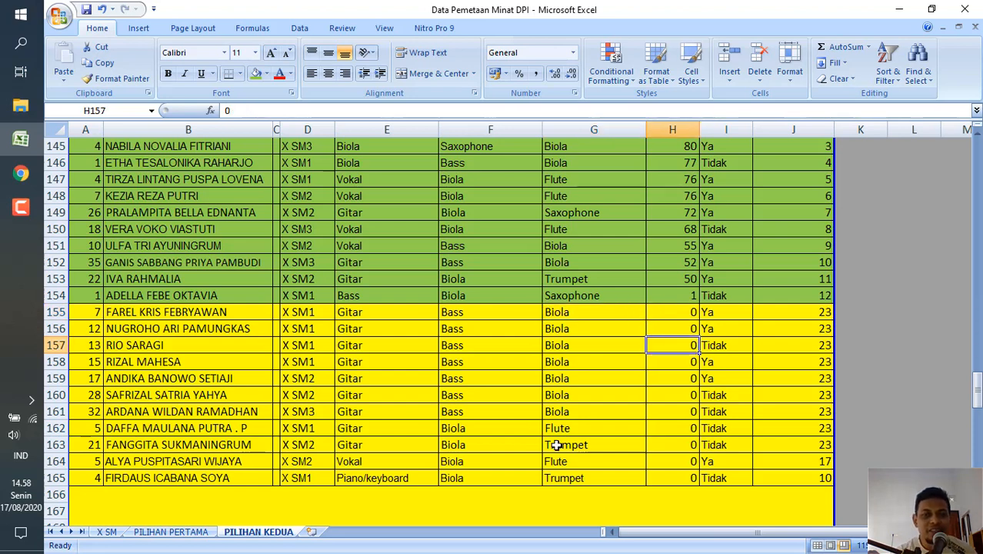
{"action": "scroll", "coordinate": [550, 438], "scroll_direction": "down", "scroll_amount": 1}
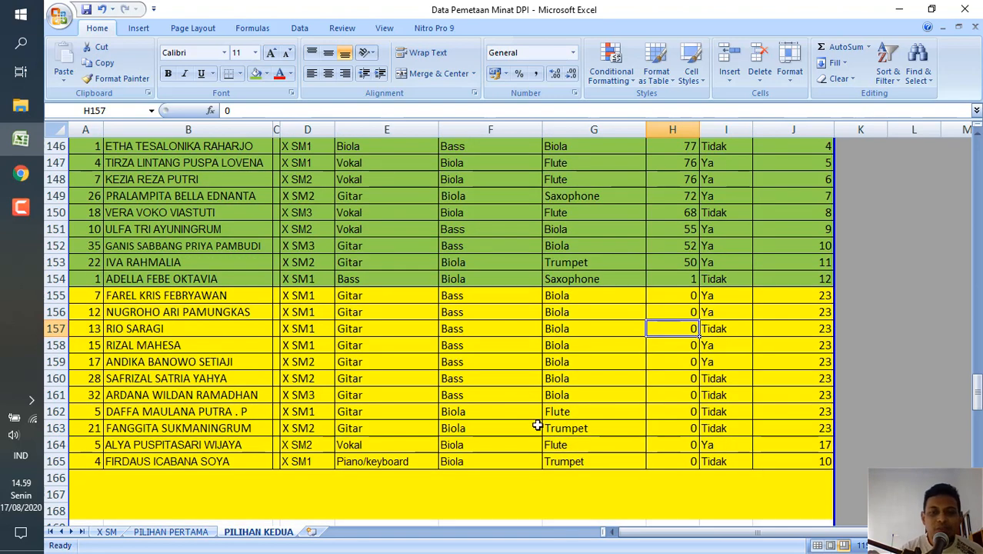
{"action": "scroll", "coordinate": [536, 425], "scroll_direction": "down", "scroll_amount": 3}
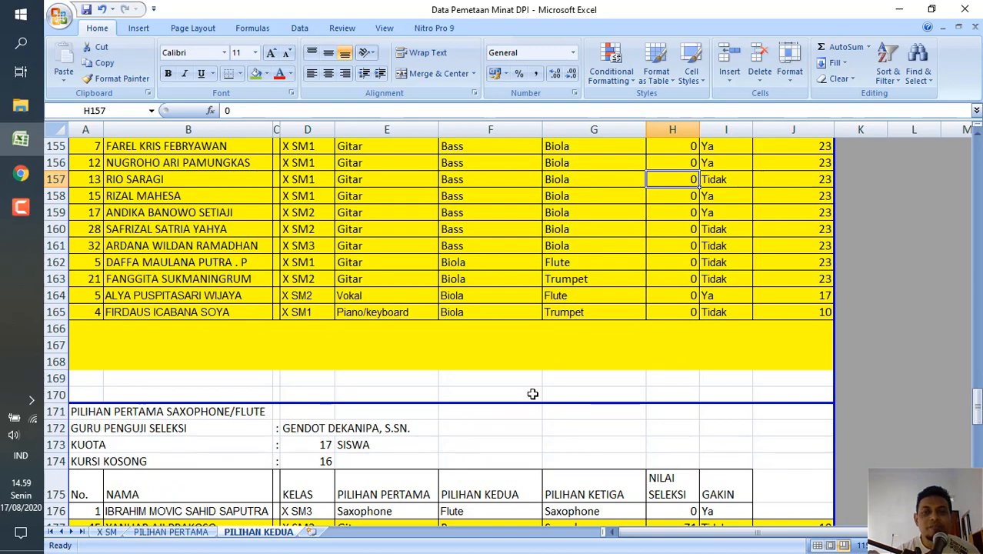
{"action": "scroll", "coordinate": [532, 394], "scroll_direction": "up", "scroll_amount": 1}
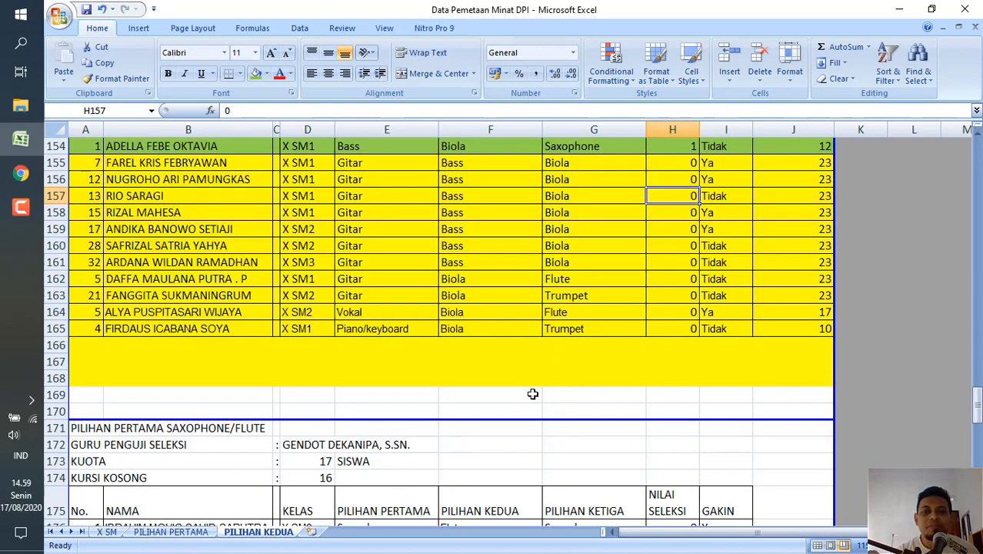
{"action": "left_click", "coordinate": [588, 282]}
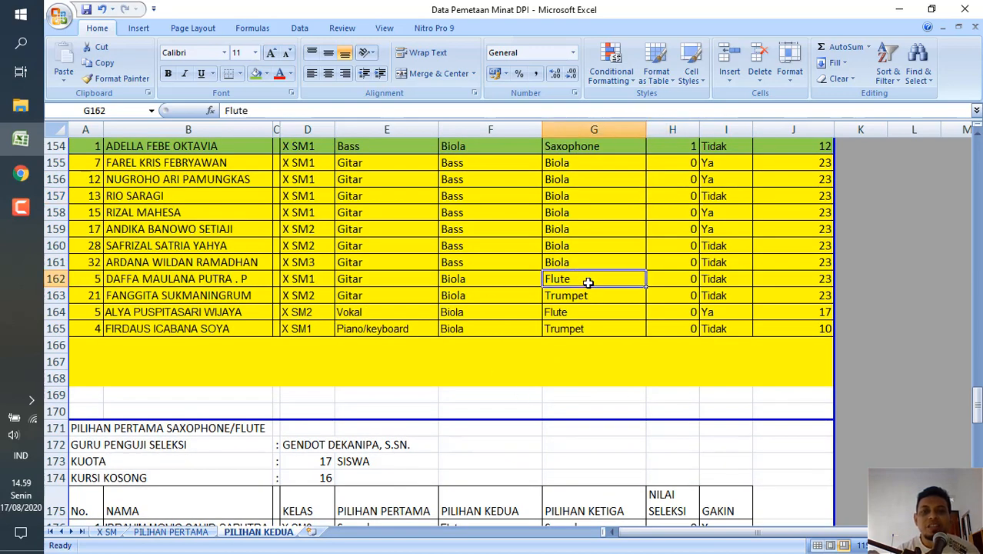
{"action": "scroll", "coordinate": [587, 282], "scroll_direction": "up", "scroll_amount": 2}
{"action": "scroll", "coordinate": [588, 282], "scroll_direction": "down", "scroll_amount": 1}
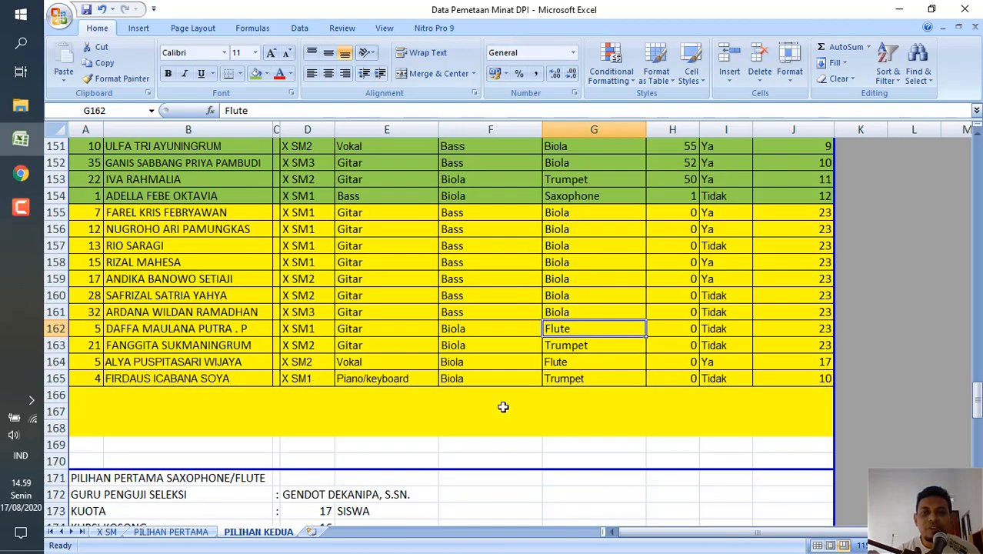
Review the Saxophone/Flute section's quota, vacant seats and listed students in rows 171 to 192.
{"action": "scroll", "coordinate": [380, 447], "scroll_direction": "down", "scroll_amount": 6}
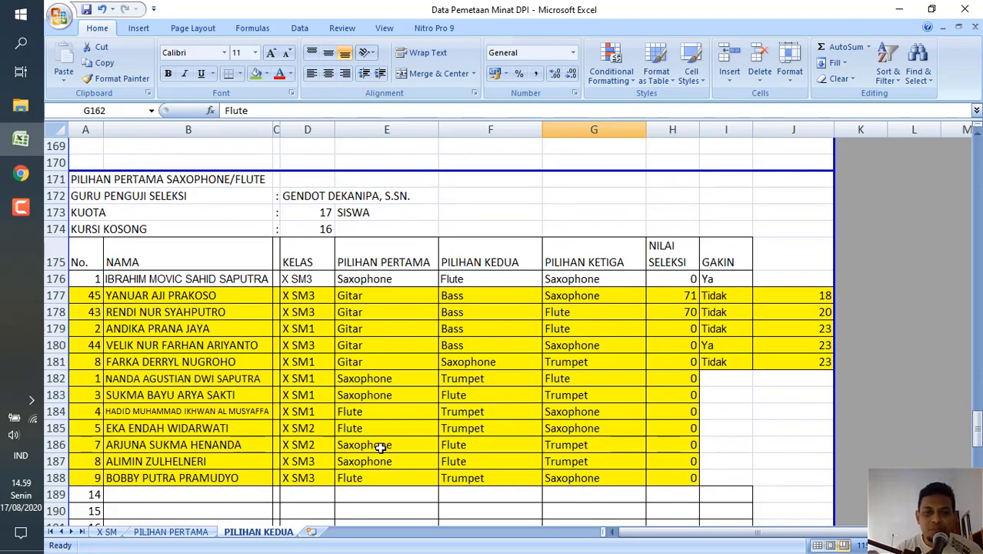
{"action": "scroll", "coordinate": [380, 447], "scroll_direction": "down", "scroll_amount": 3}
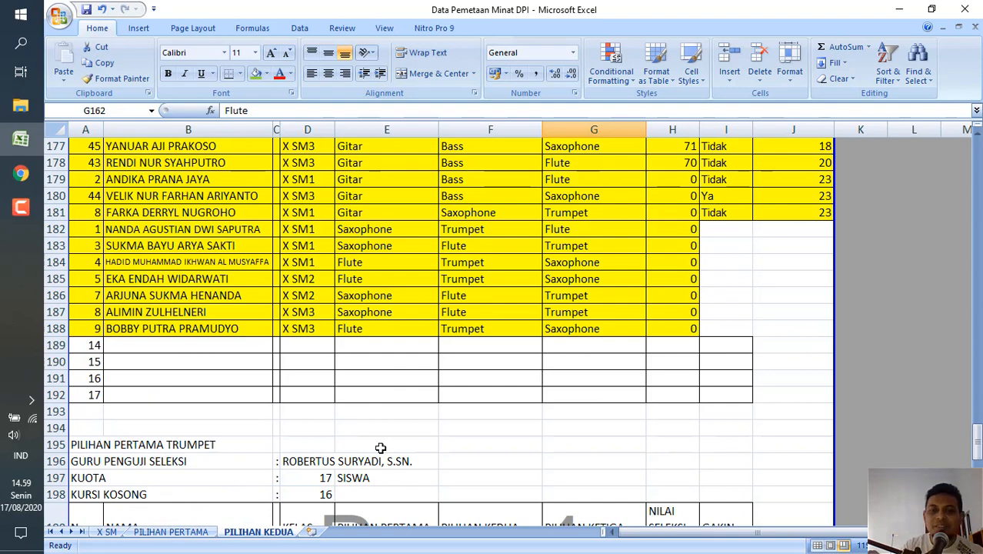
{"action": "scroll", "coordinate": [380, 447], "scroll_direction": "up", "scroll_amount": 1}
{"action": "scroll", "coordinate": [380, 448], "scroll_direction": "up", "scroll_amount": 1}
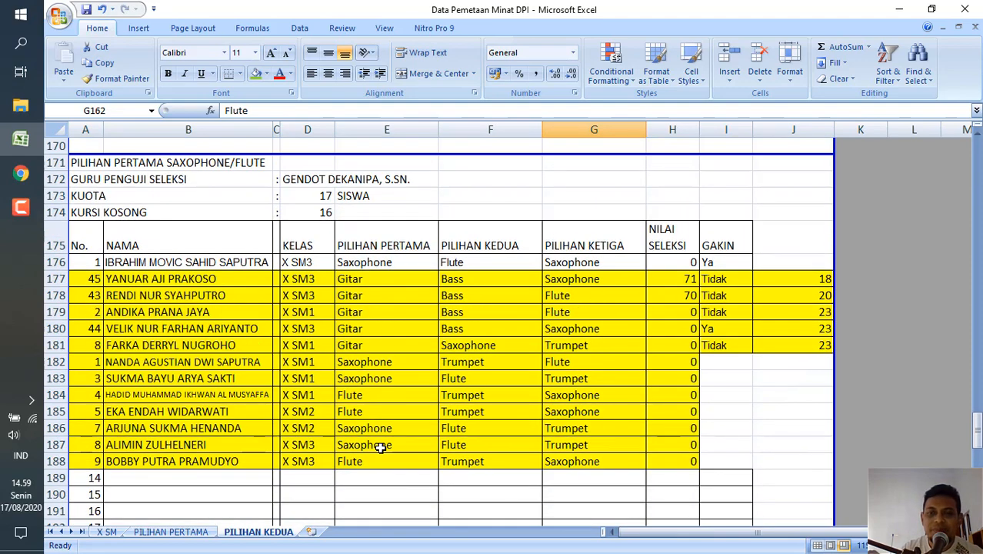
{"action": "scroll", "coordinate": [380, 447], "scroll_direction": "down", "scroll_amount": 1}
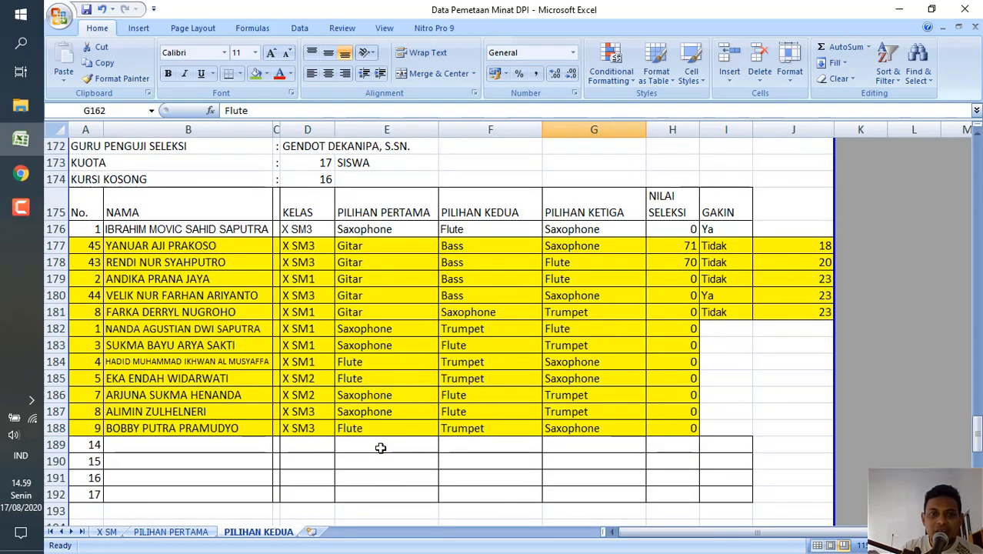
Select the Saxophone/Flute student rows A176:J188 and open the sorting options.
{"action": "left_click", "coordinate": [78, 228]}
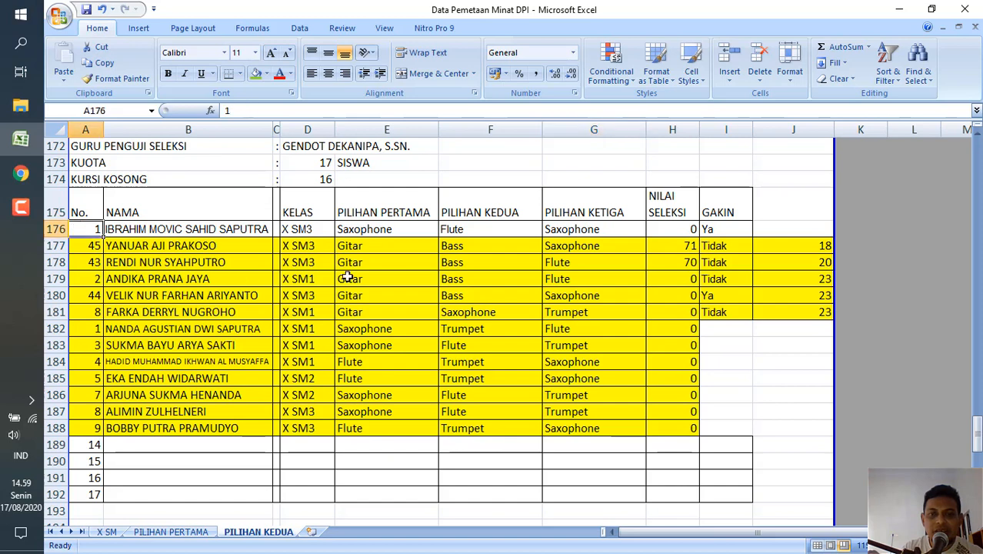
{"action": "left_click", "coordinate": [729, 430], "text": "shift"}
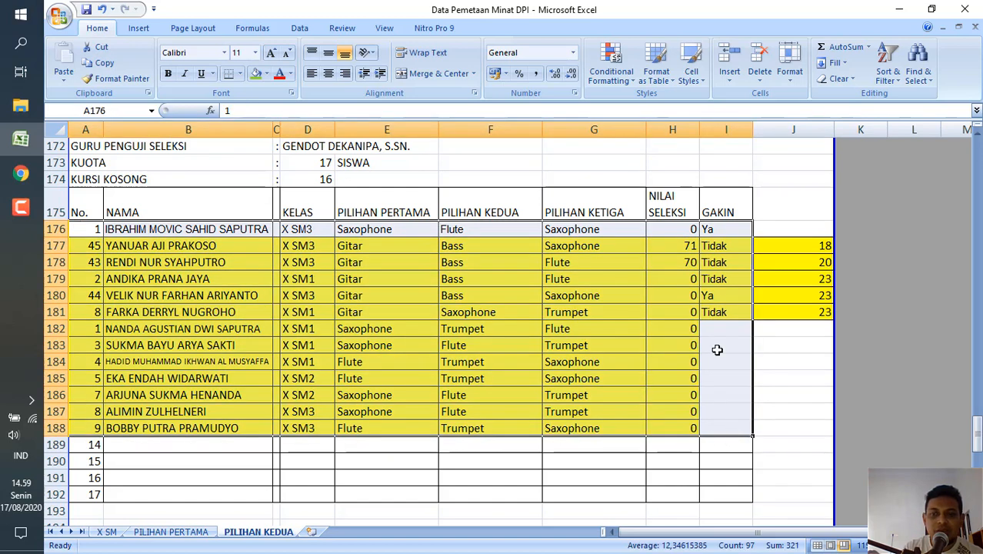
{"action": "left_click", "coordinate": [822, 431], "text": "shift"}
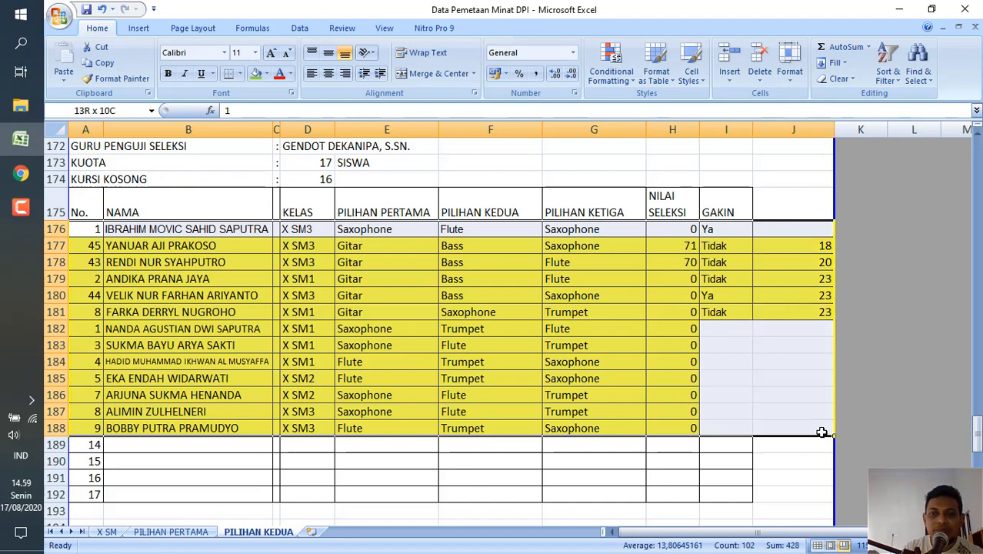
{"action": "left_click", "coordinate": [886, 80]}
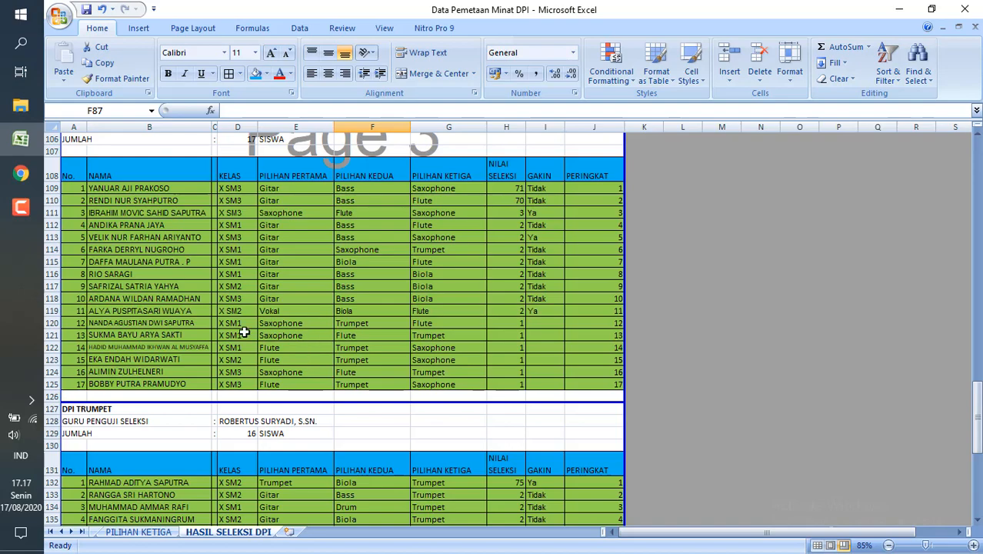
Review the DPI GITAR/BASS results at the beginning of HASIL SELEKSI DPI, with the sheet zoomed to 130%.
{"action": "scroll", "coordinate": [285, 286], "scroll_direction": "up", "scroll_amount": 10}
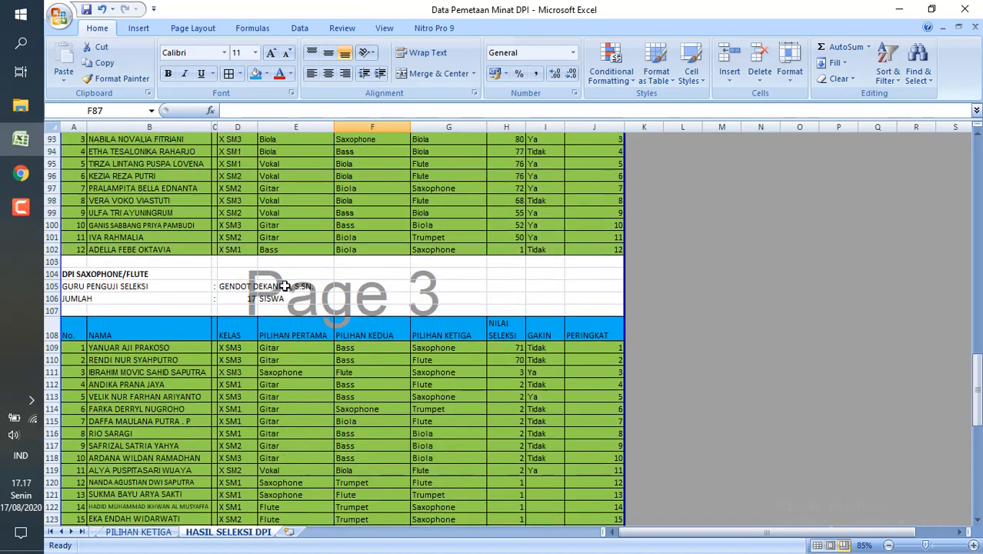
{"action": "scroll", "coordinate": [285, 286], "scroll_direction": "up", "scroll_amount": 20}
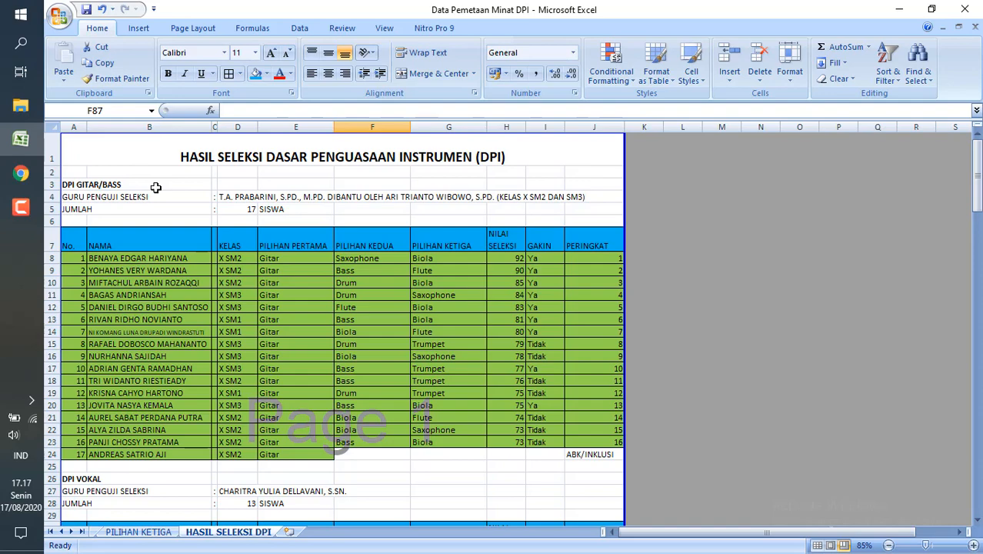
{"action": "scroll", "coordinate": [155, 188], "scroll_direction": "down", "scroll_amount": 2}
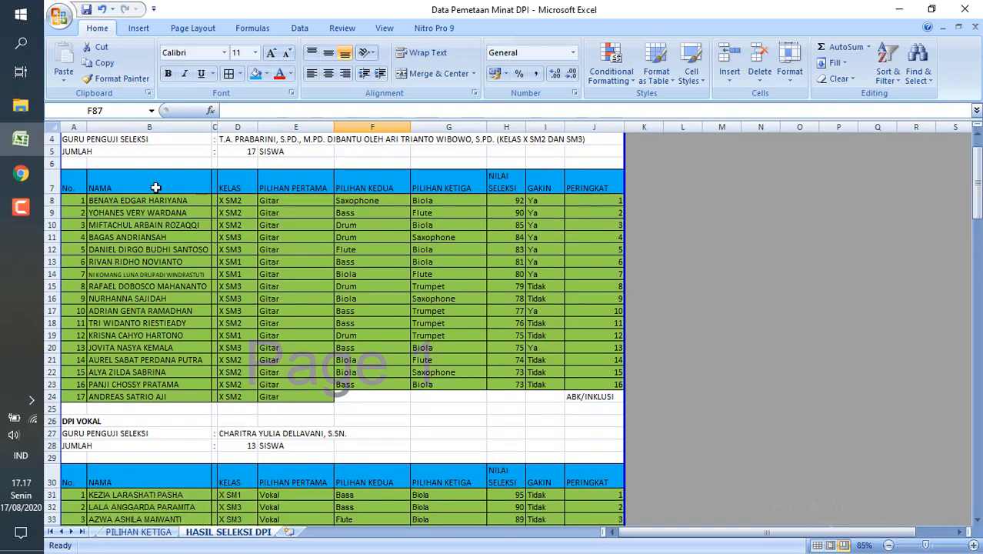
{"action": "scroll", "coordinate": [156, 188], "scroll_direction": "up", "scroll_amount": 2}
{"action": "scroll", "coordinate": [156, 188], "scroll_direction": "up", "scroll_amount": 3}
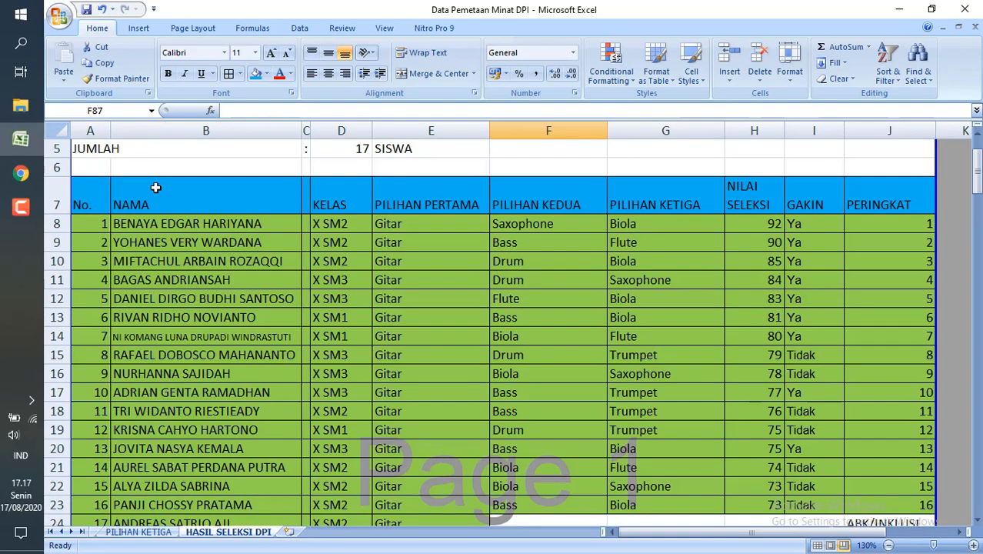
{"action": "scroll", "coordinate": [156, 187], "scroll_direction": "up", "scroll_amount": 2}
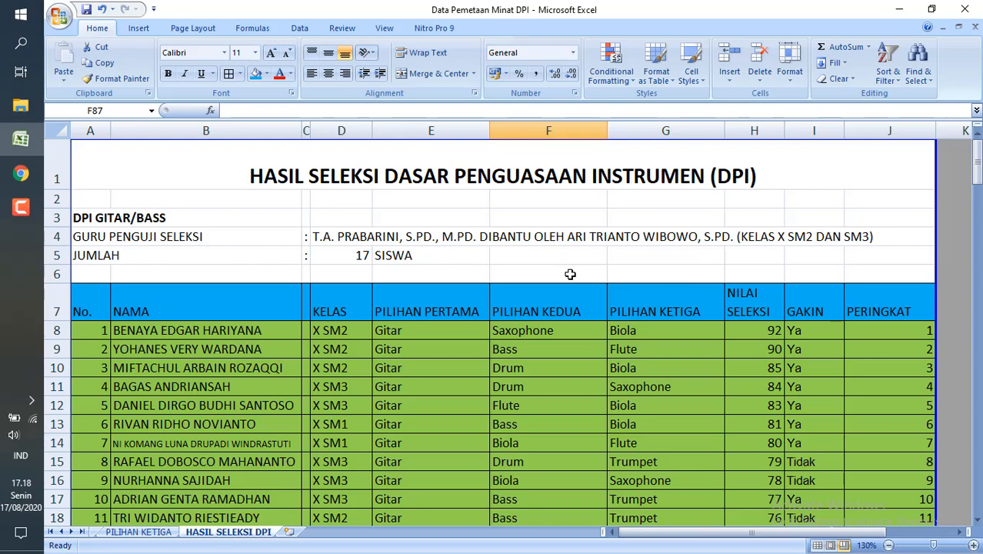
{"action": "left_click", "coordinate": [531, 256]}
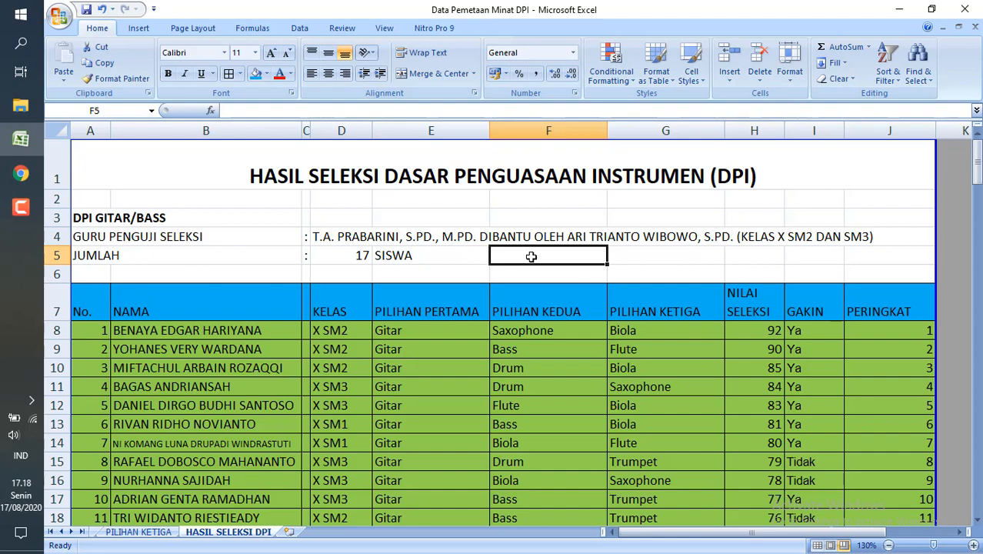
{"action": "scroll", "coordinate": [531, 257], "scroll_direction": "down", "scroll_amount": 2}
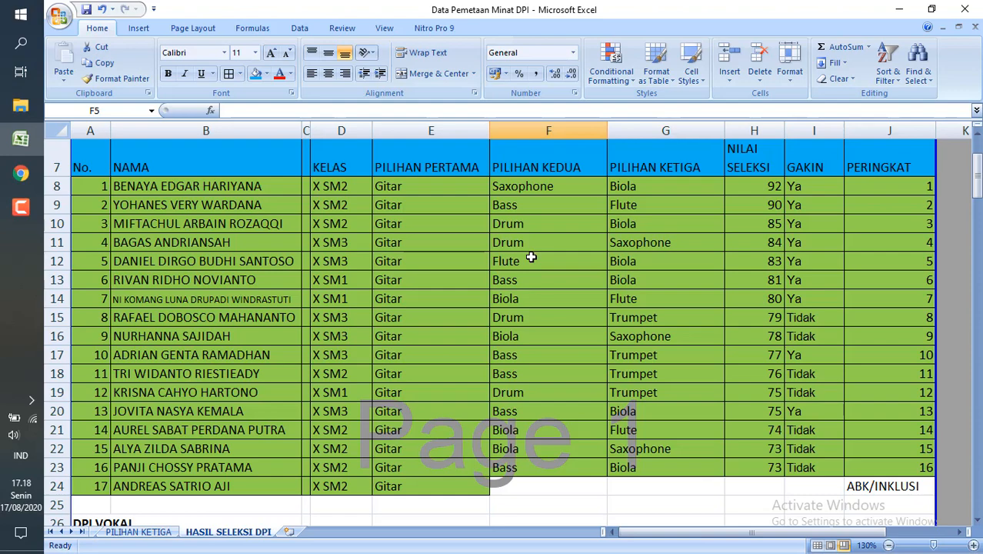
Examine the DPI VOKAL results, comparing the first-ranked score in H31 with the last scores in H41 and H42 and the ABK/INKLUSI row.
{"action": "scroll", "coordinate": [531, 258], "scroll_direction": "down", "scroll_amount": 6}
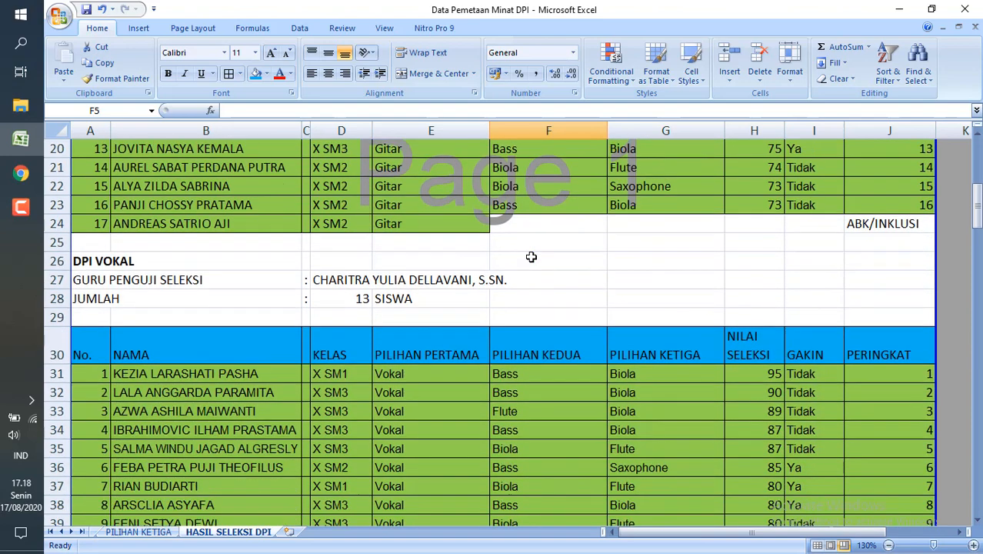
{"action": "scroll", "coordinate": [530, 257], "scroll_direction": "down", "scroll_amount": 1}
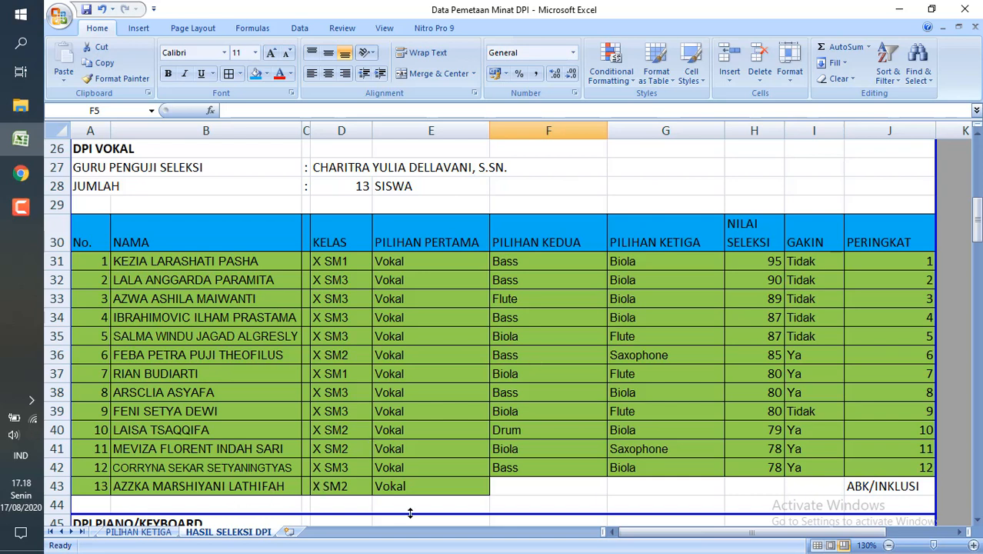
{"action": "left_click", "coordinate": [527, 490]}
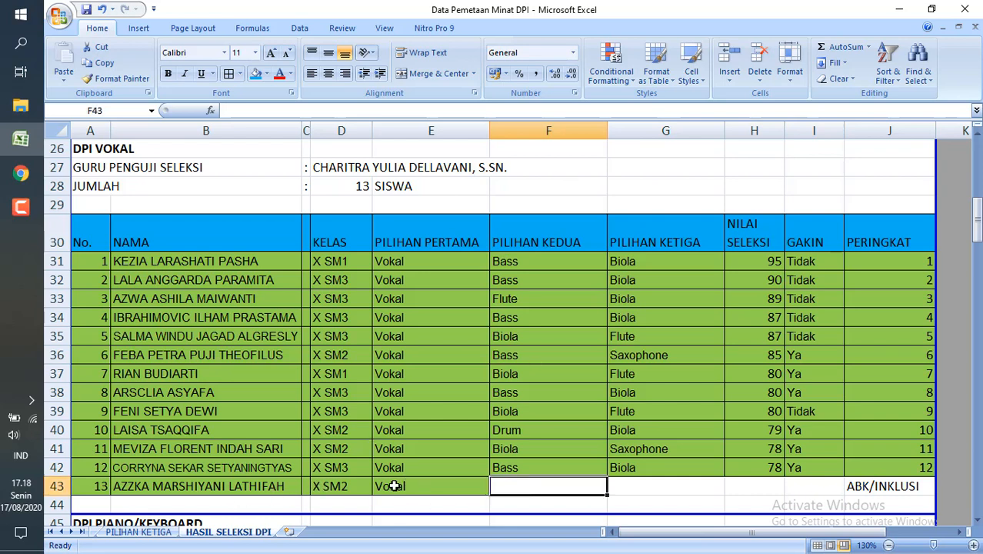
{"action": "left_click", "coordinate": [250, 469]}
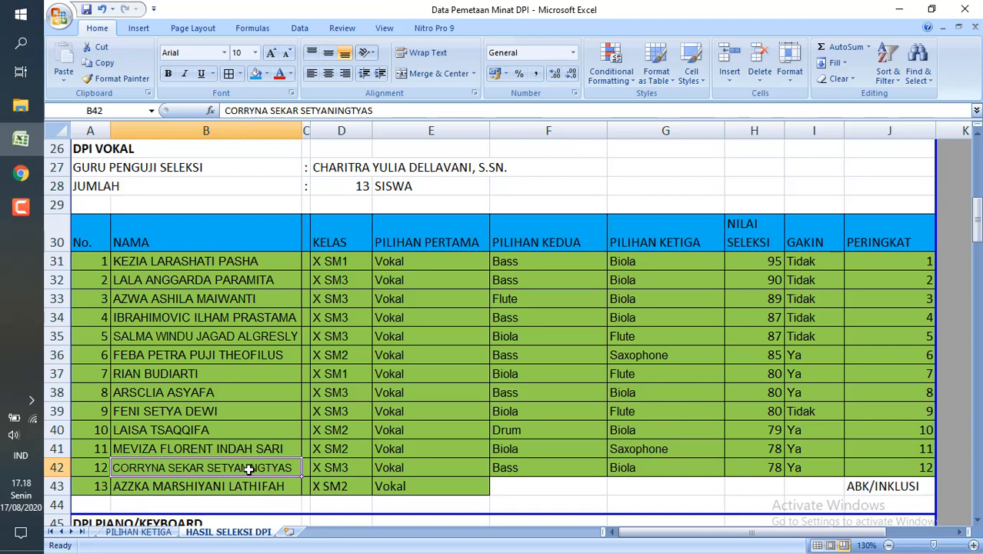
{"action": "left_click", "coordinate": [760, 265]}
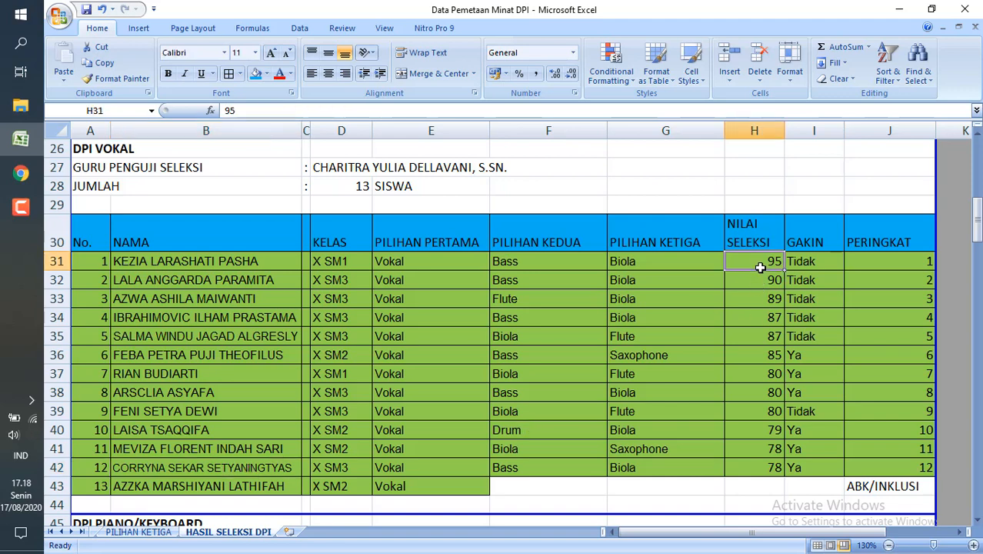
{"action": "left_click", "coordinate": [755, 449]}
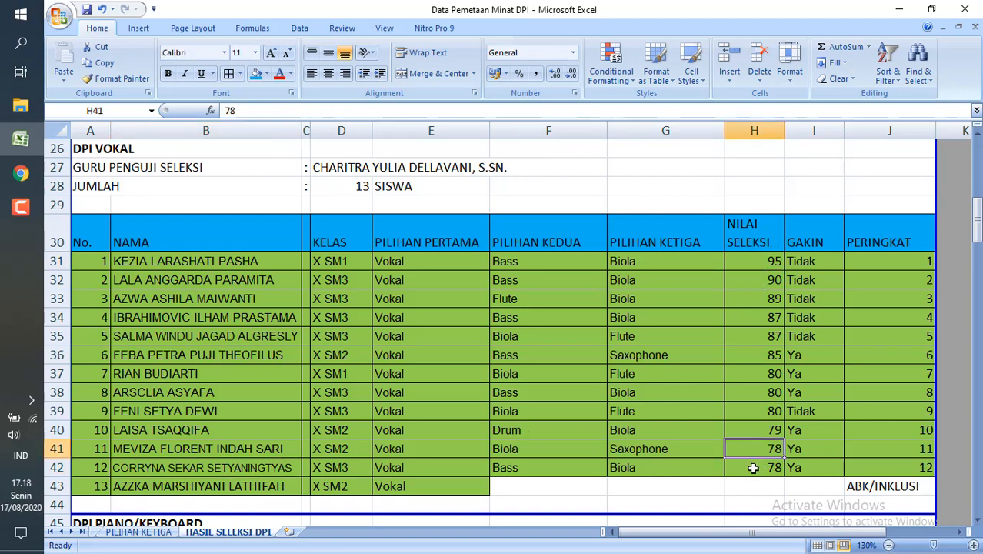
{"action": "left_click", "coordinate": [753, 468]}
{"action": "left_click", "coordinate": [751, 452]}
{"action": "left_click", "coordinate": [749, 468]}
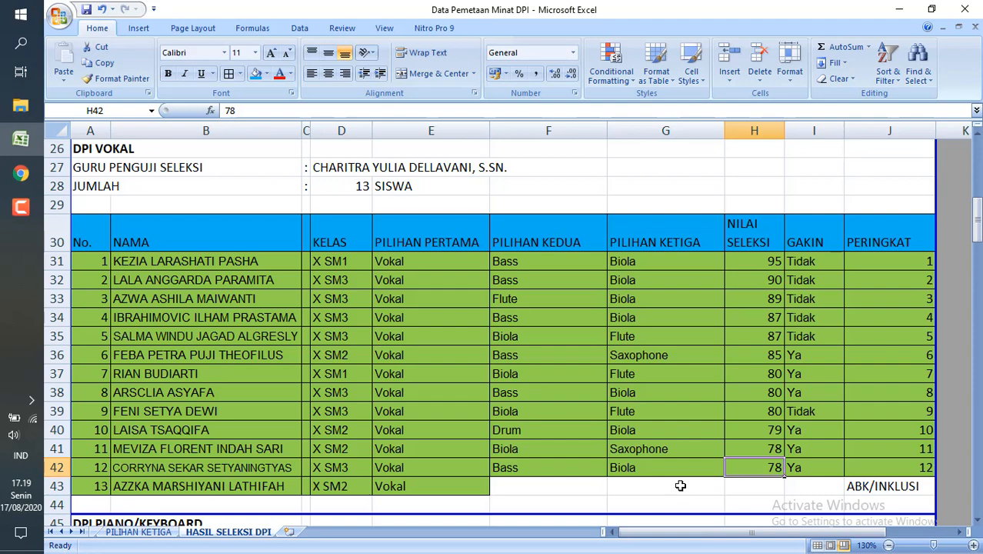
Examine the DPI PIANO/KEYBOARD results, including the three ABK/INKLUSI students in rows 59 to 61 and their empty second-choice cells.
{"action": "scroll", "coordinate": [680, 485], "scroll_direction": "down", "scroll_amount": 2}
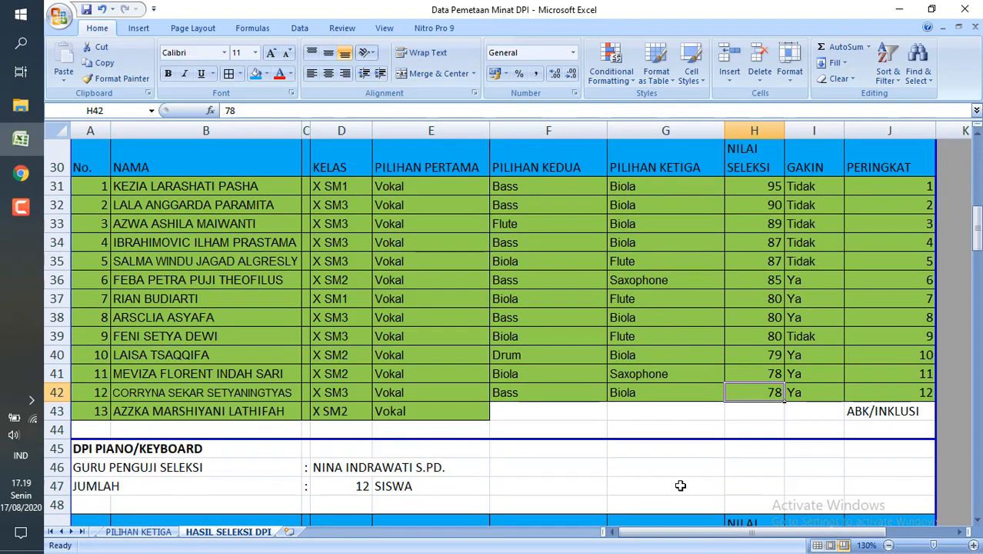
{"action": "scroll", "coordinate": [680, 485], "scroll_direction": "down", "scroll_amount": 2}
{"action": "scroll", "coordinate": [680, 485], "scroll_direction": "down", "scroll_amount": 3}
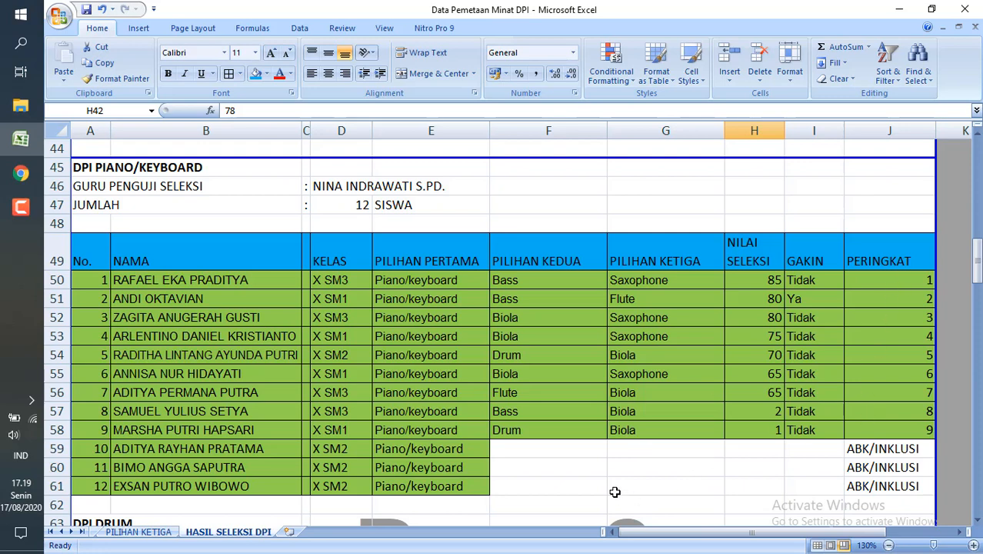
{"action": "left_click", "coordinate": [188, 453]}
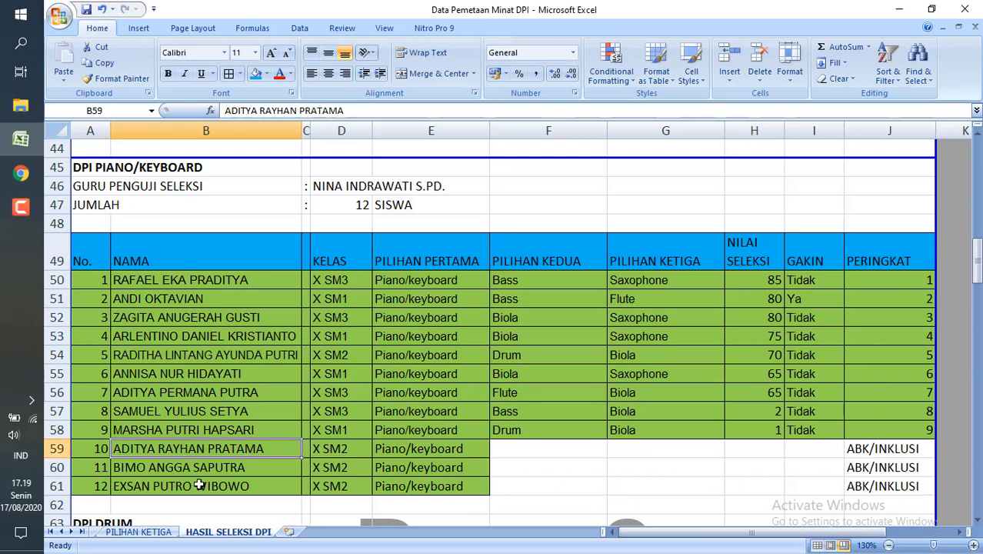
{"action": "left_click", "coordinate": [217, 468]}
{"action": "left_click", "coordinate": [223, 488]}
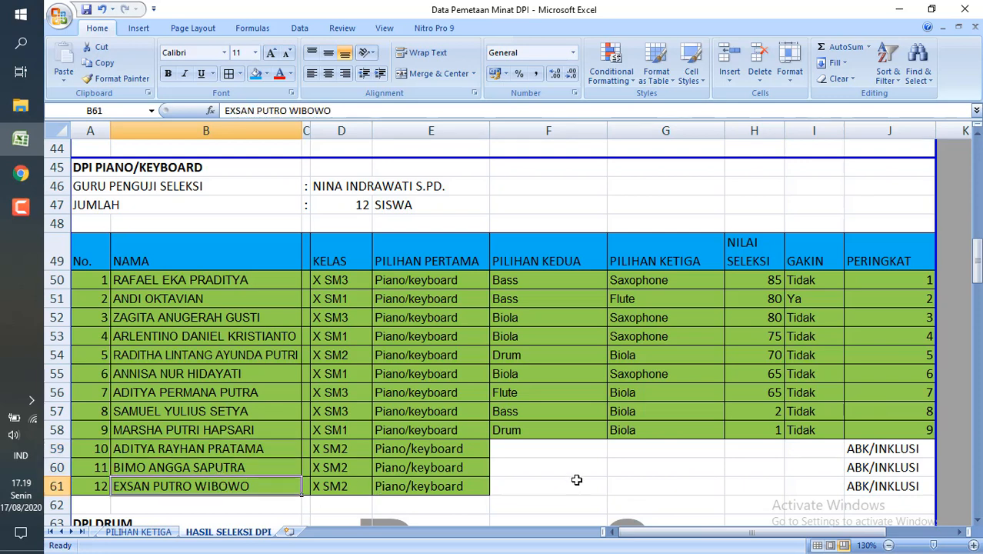
{"action": "left_click", "coordinate": [558, 464]}
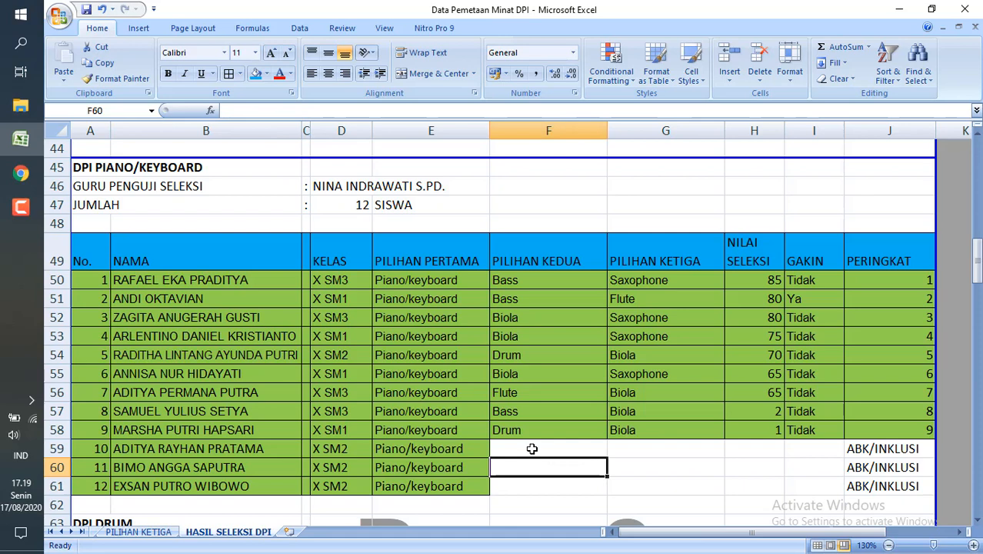
{"action": "left_click", "coordinate": [532, 449]}
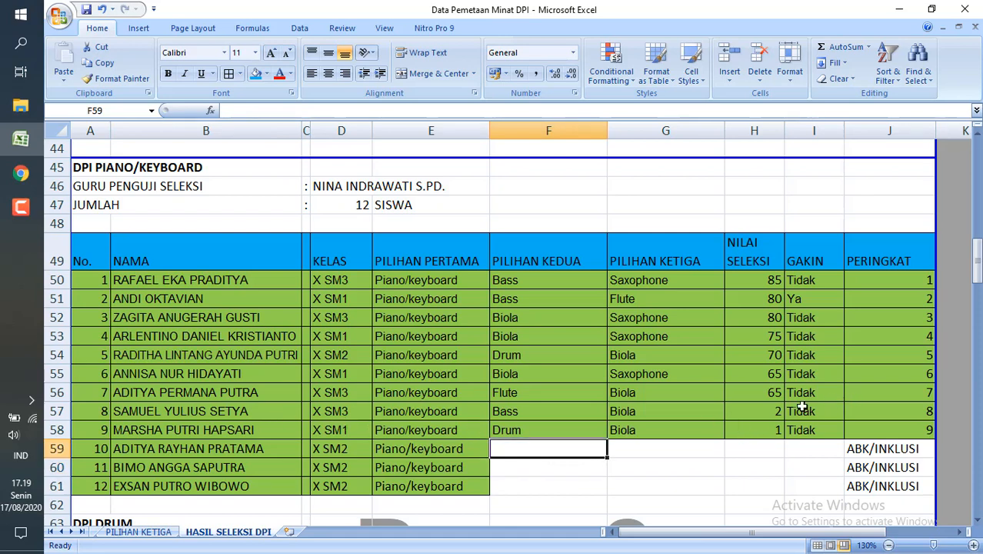
Compare the lowest-ranked DPI PIANO/KEYBOARD scores in H57 and H58 with the ABK/INKLUSI rows' empty cells and the student count in D47.
{"action": "left_click", "coordinate": [859, 416]}
{"action": "left_click", "coordinate": [891, 388]}
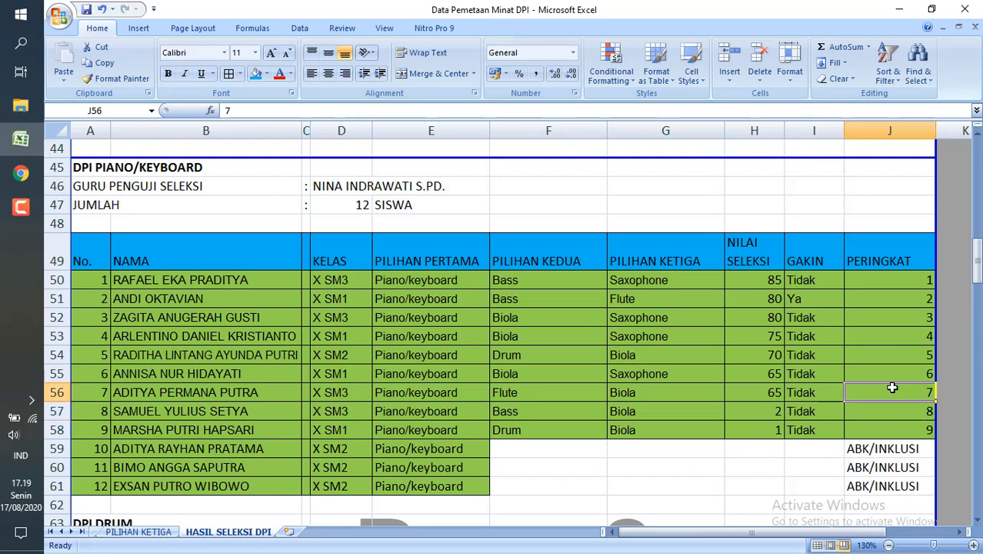
{"action": "left_click", "coordinate": [737, 416]}
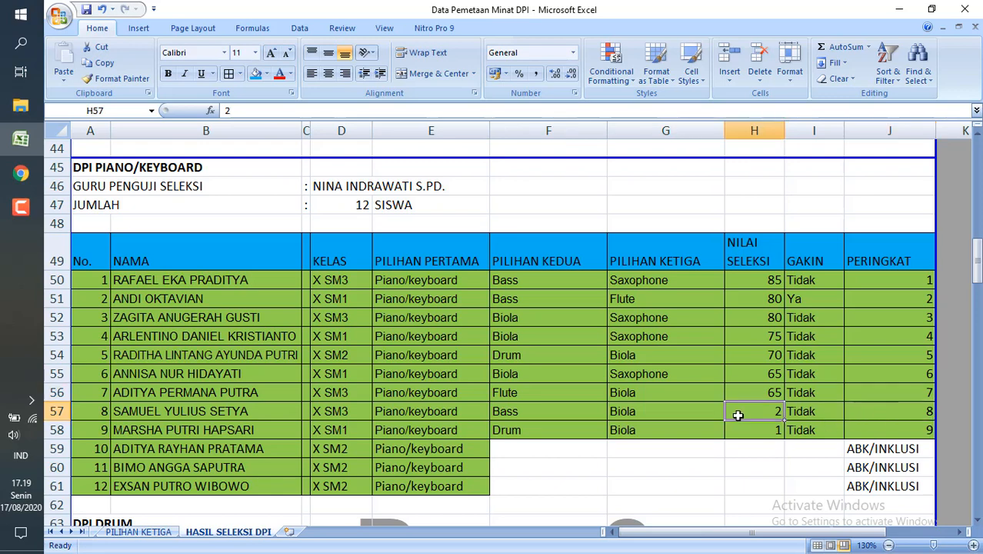
{"action": "left_click", "coordinate": [748, 433]}
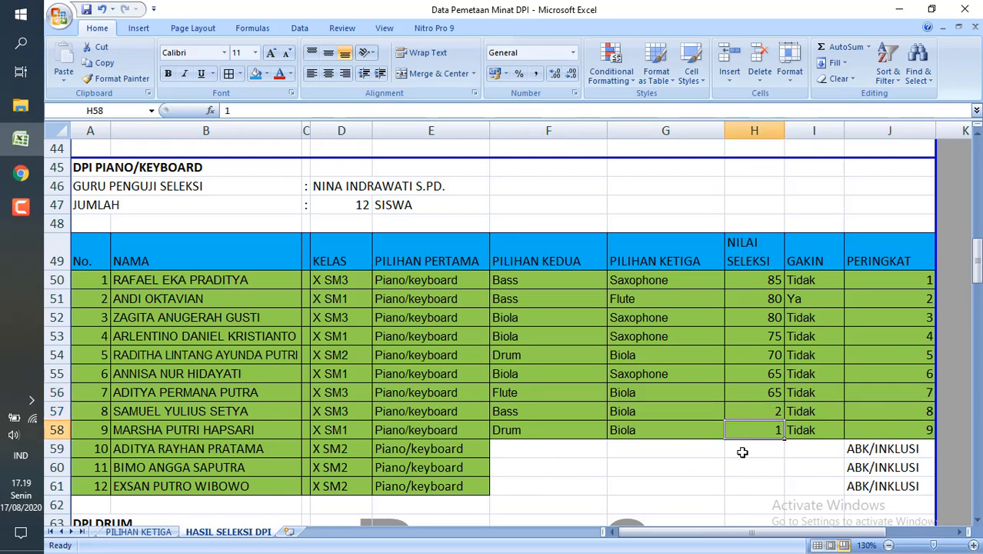
{"action": "left_click", "coordinate": [743, 451]}
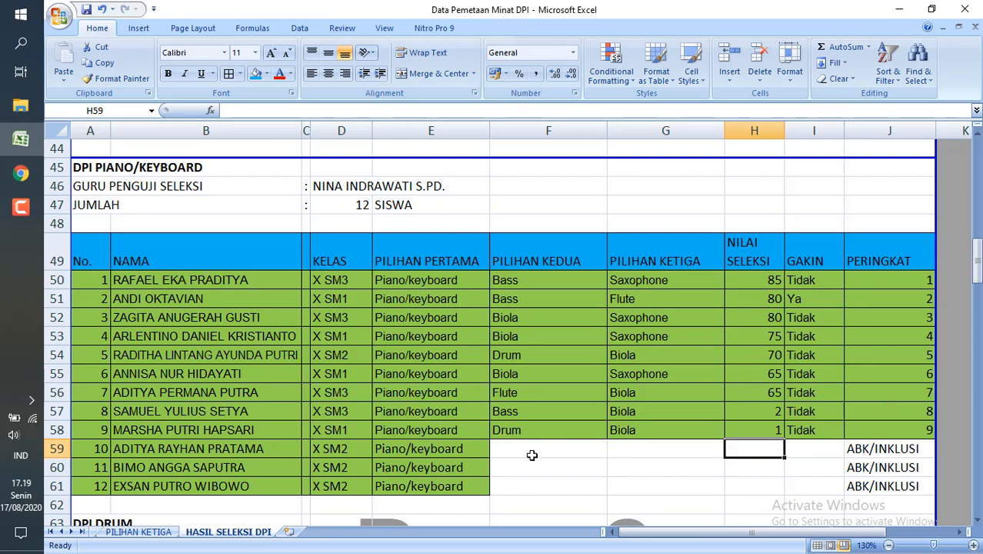
{"action": "left_click", "coordinate": [528, 454]}
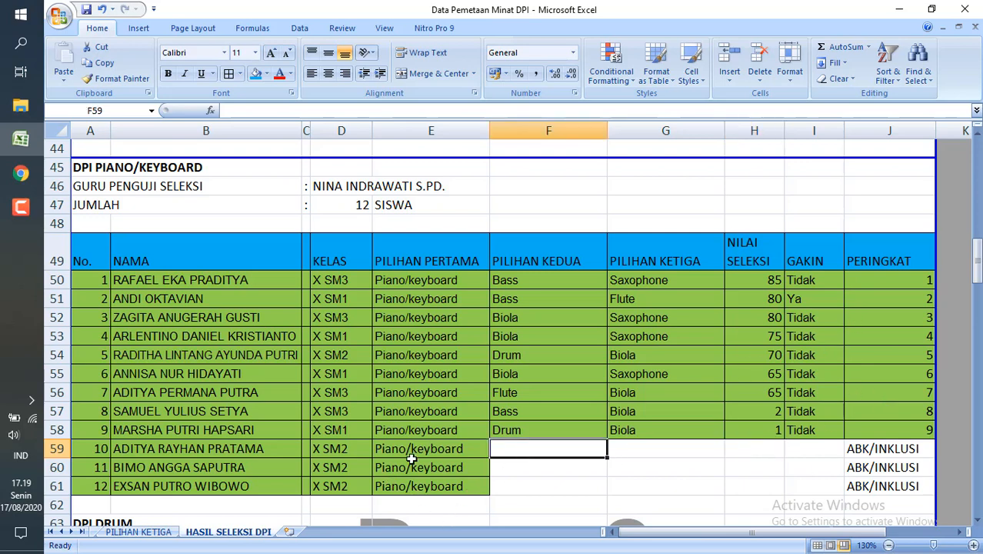
{"action": "left_click", "coordinate": [338, 206]}
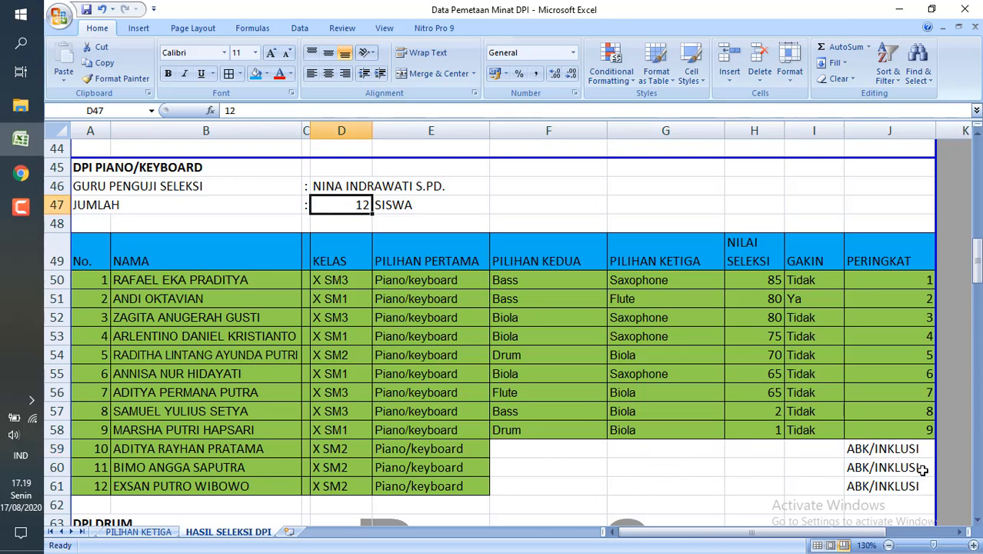
{"action": "left_click", "coordinate": [762, 431]}
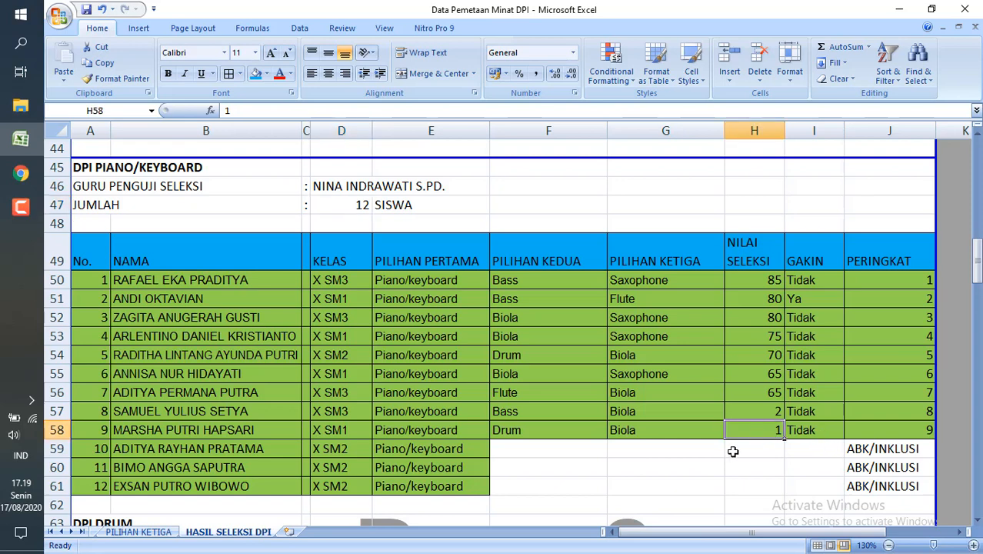
{"action": "left_click", "coordinate": [874, 391]}
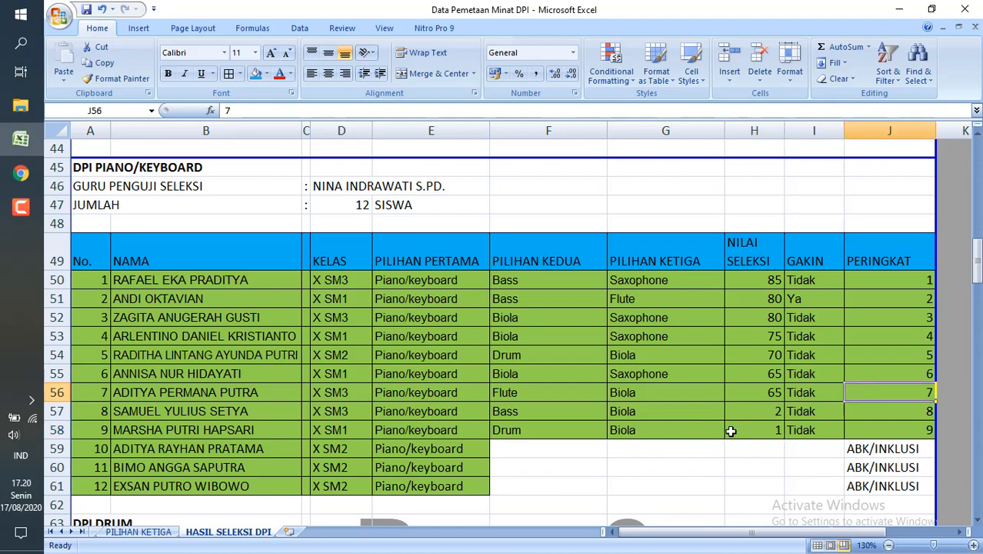
{"action": "left_click", "coordinate": [694, 449]}
Examine the DPI DRUM results in rows 68 to 84, checking the tenth-ranked student's rank in J77 and score in H77.
{"action": "scroll", "coordinate": [677, 453], "scroll_direction": "down", "scroll_amount": 2}
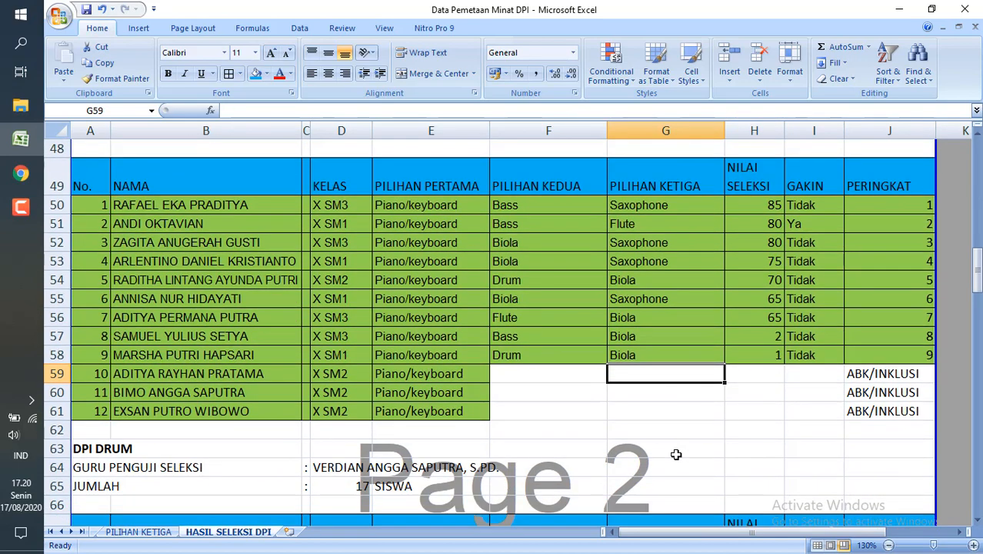
{"action": "scroll", "coordinate": [676, 455], "scroll_direction": "down", "scroll_amount": 4}
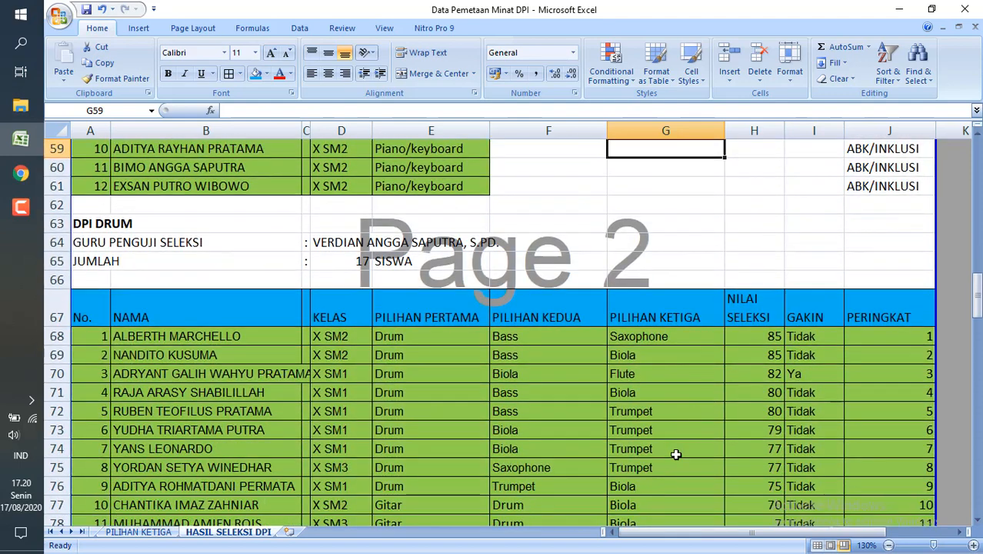
{"action": "scroll", "coordinate": [676, 455], "scroll_direction": "down", "scroll_amount": 1}
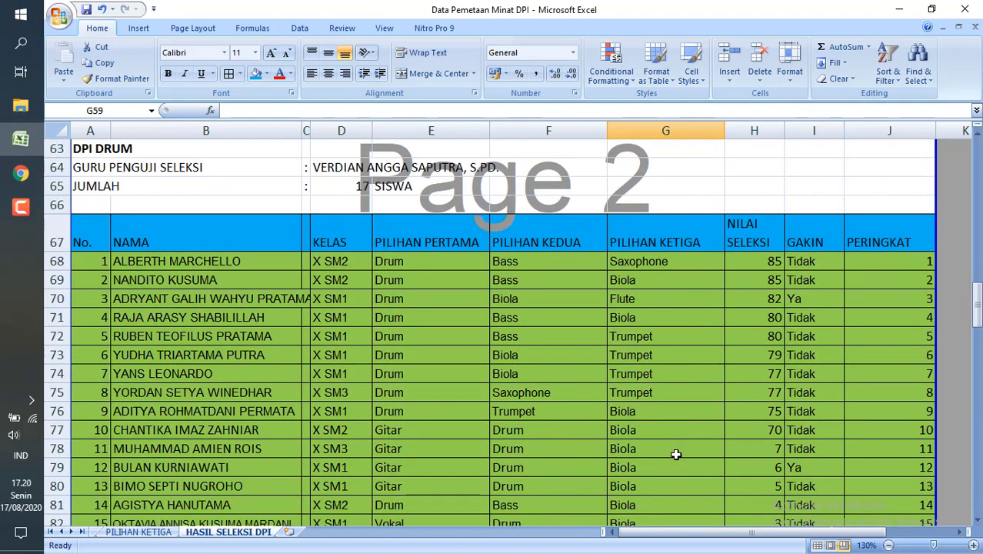
{"action": "scroll", "coordinate": [675, 455], "scroll_direction": "down", "scroll_amount": 2}
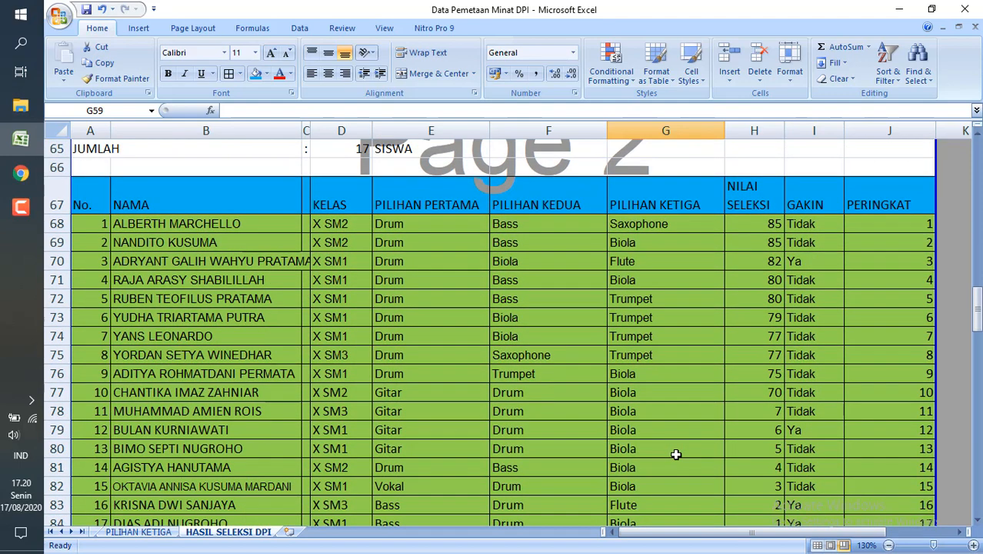
{"action": "scroll", "coordinate": [675, 455], "scroll_direction": "down", "scroll_amount": 2}
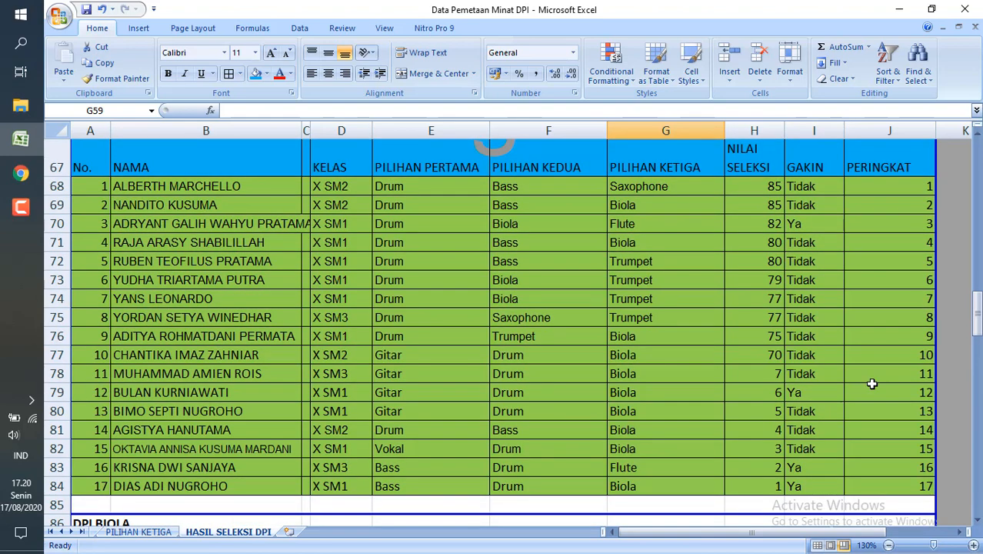
{"action": "left_click", "coordinate": [883, 363]}
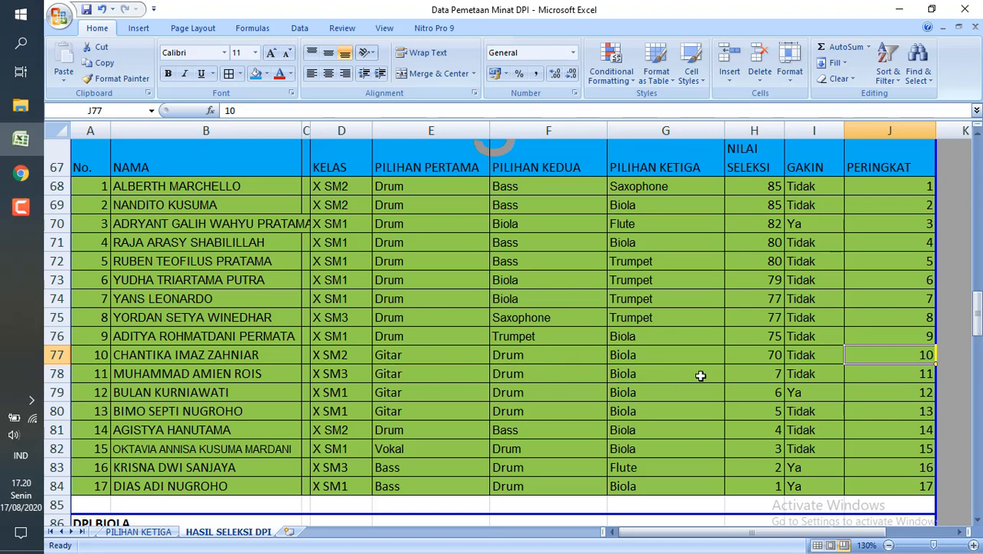
{"action": "left_click", "coordinate": [768, 358]}
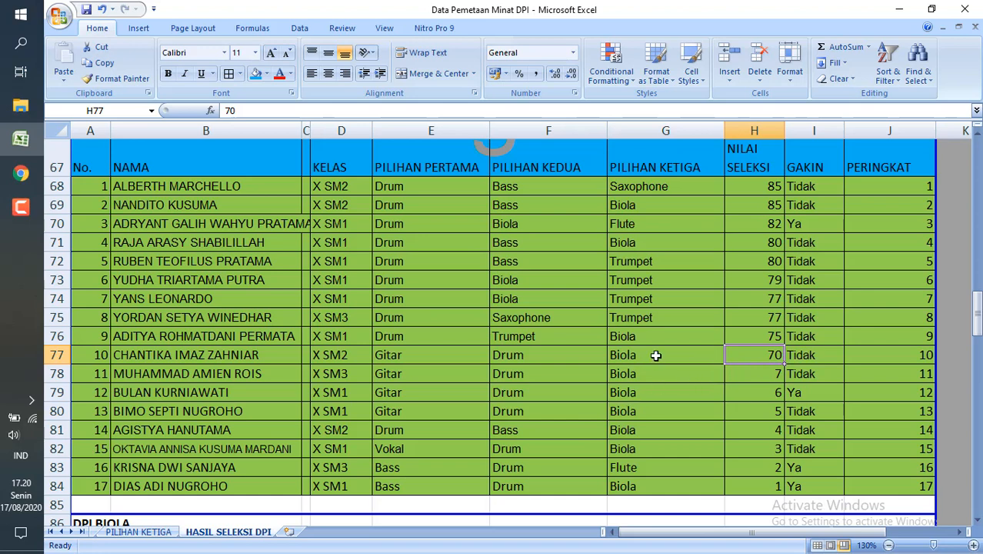
Go through the lower DPI DRUM selection scores in H78 to H84 and compare them with the scores in H76 and H77.
{"action": "left_click", "coordinate": [767, 379]}
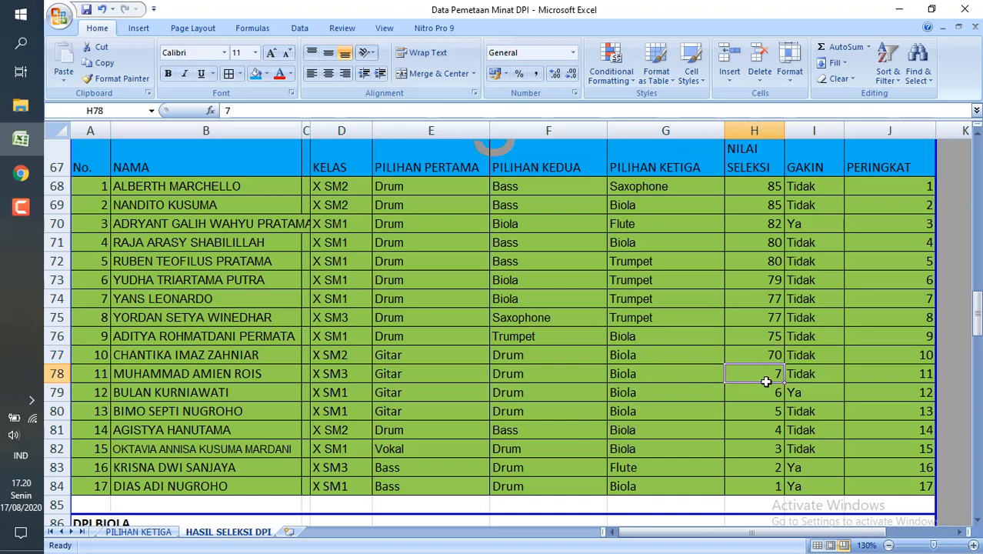
{"action": "key", "text": "Down"}
{"action": "key", "text": "Down"}
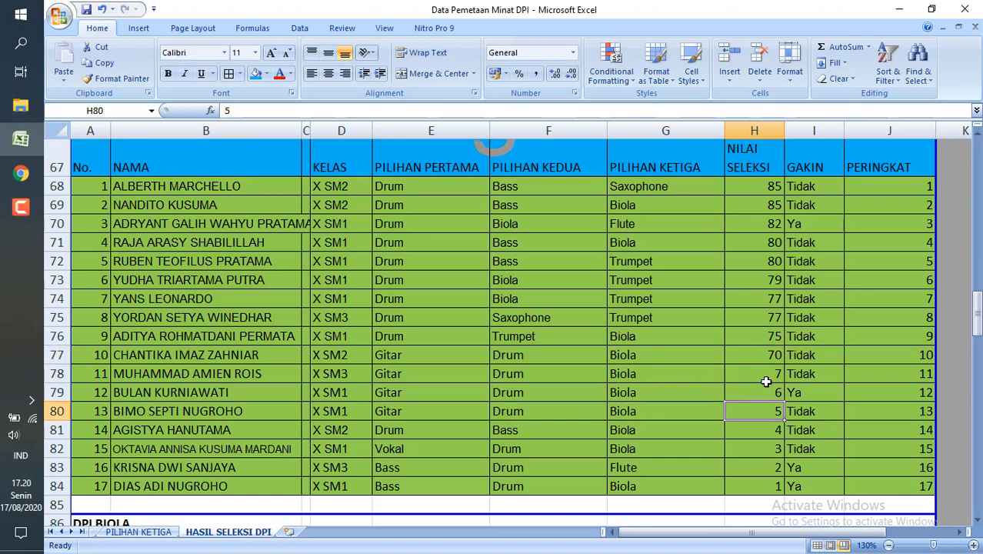
{"action": "key", "text": "Down"}
{"action": "key", "text": "Down"}
{"action": "key", "text": "Down"}
{"action": "key", "text": "Down"}
{"action": "key", "text": "Down"}
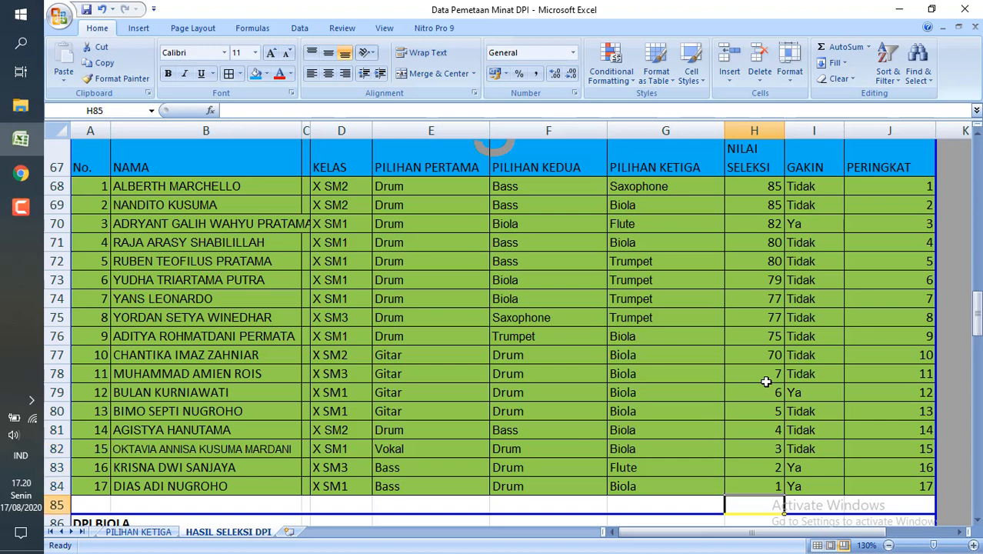
{"action": "key", "text": "Up"}
{"action": "key", "text": "Up"}
{"action": "key", "text": "Up"}
{"action": "key", "text": "Up"}
{"action": "key", "text": "Up"}
{"action": "key", "text": "Up"}
{"action": "key", "text": "Up"}
{"action": "key", "text": "Up"}
{"action": "key", "text": "Up"}
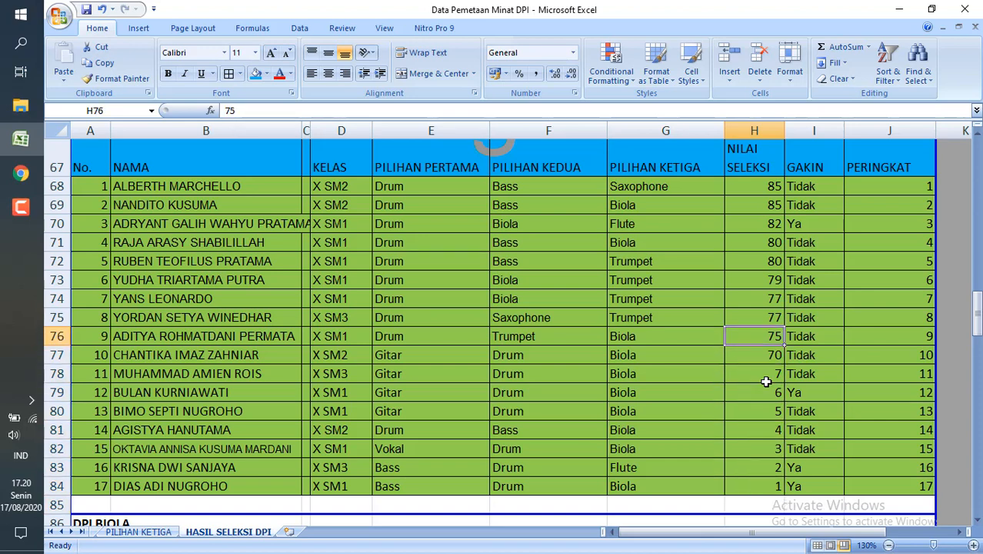
{"action": "key", "text": "Down"}
{"action": "key", "text": "Down"}
{"action": "key", "text": "Down"}
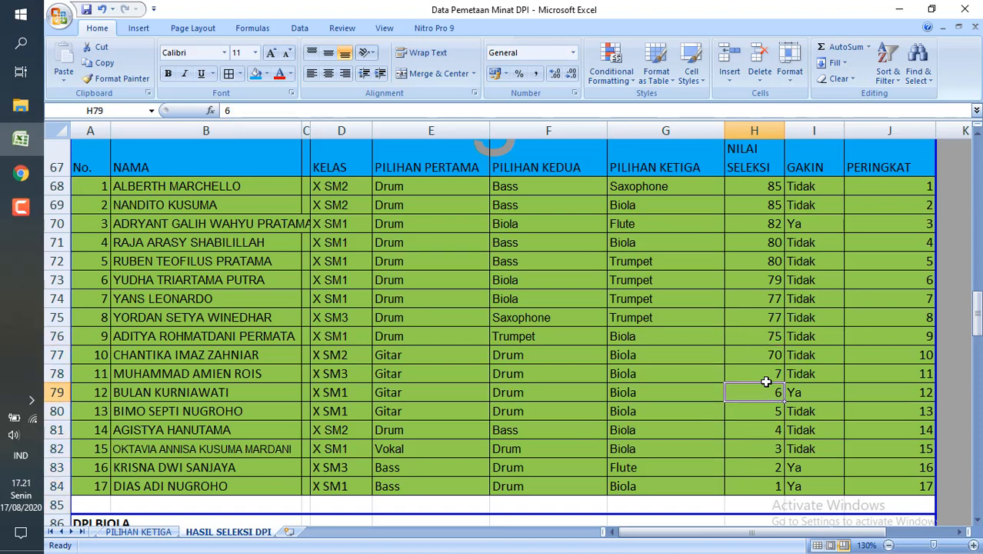
Examine the DPI BIOLA results, checking the selection scores of the five top-ranked students in H91 to H95.
{"action": "scroll", "coordinate": [766, 381], "scroll_direction": "down", "scroll_amount": 6}
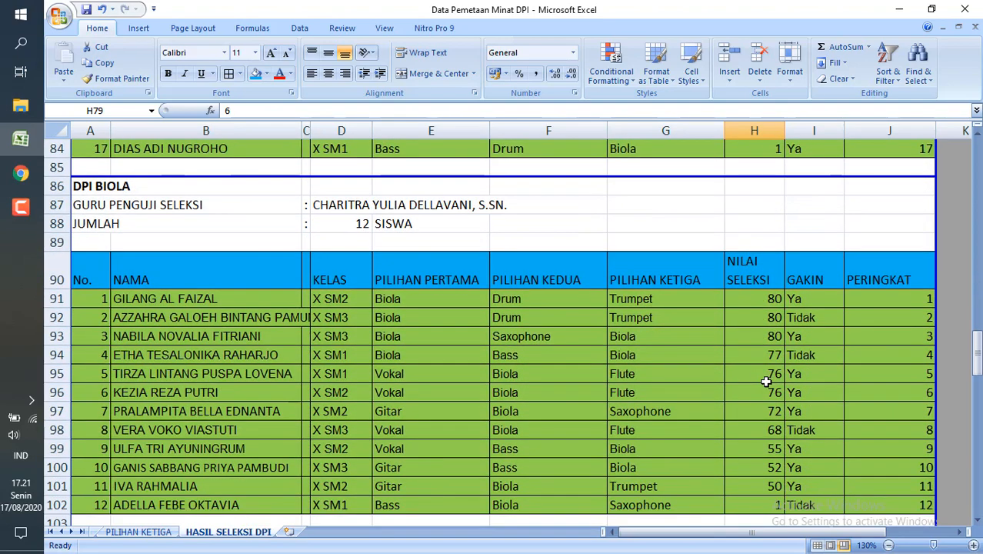
{"action": "scroll", "coordinate": [766, 381], "scroll_direction": "up", "scroll_amount": 2}
{"action": "scroll", "coordinate": [766, 381], "scroll_direction": "down", "scroll_amount": 2}
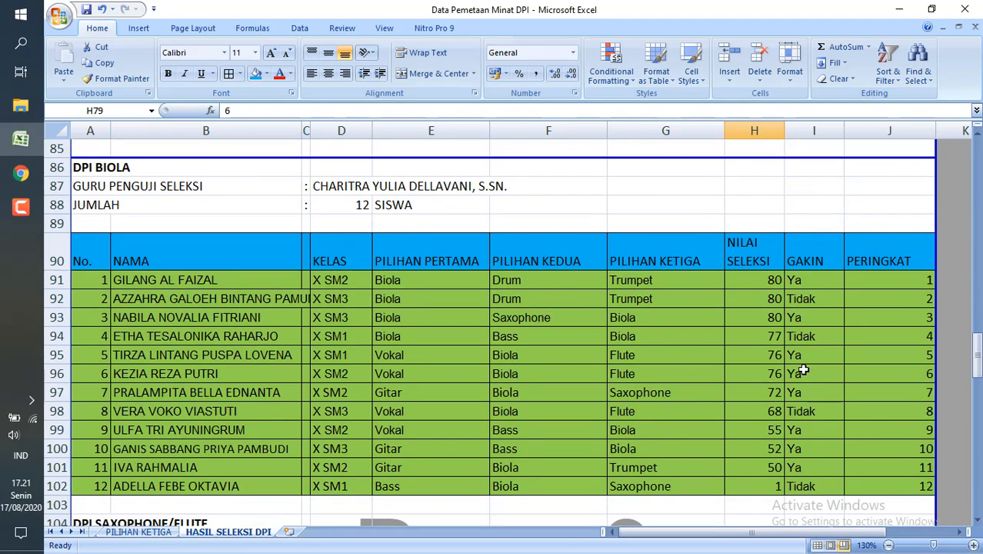
{"action": "left_click", "coordinate": [761, 285]}
{"action": "left_click", "coordinate": [761, 340]}
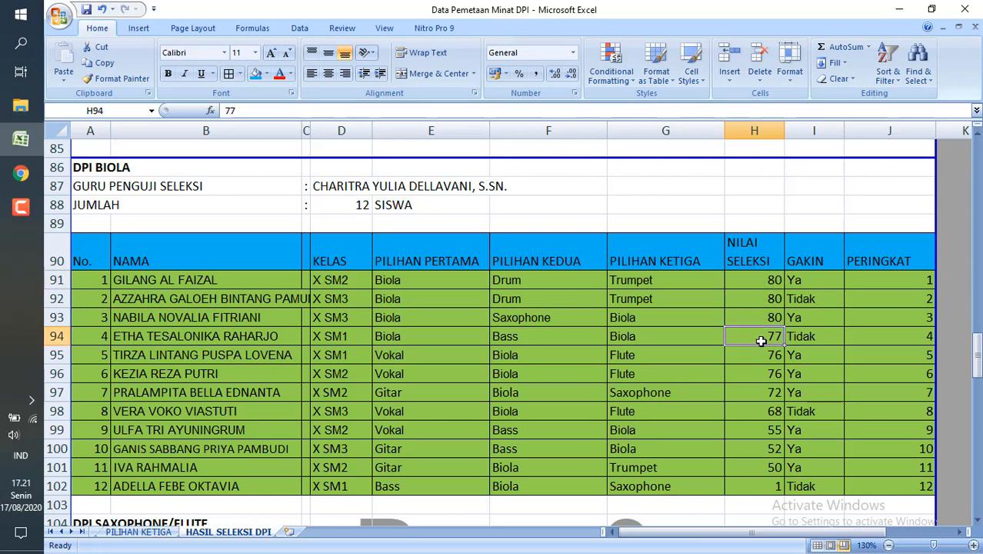
{"action": "left_click", "coordinate": [743, 361]}
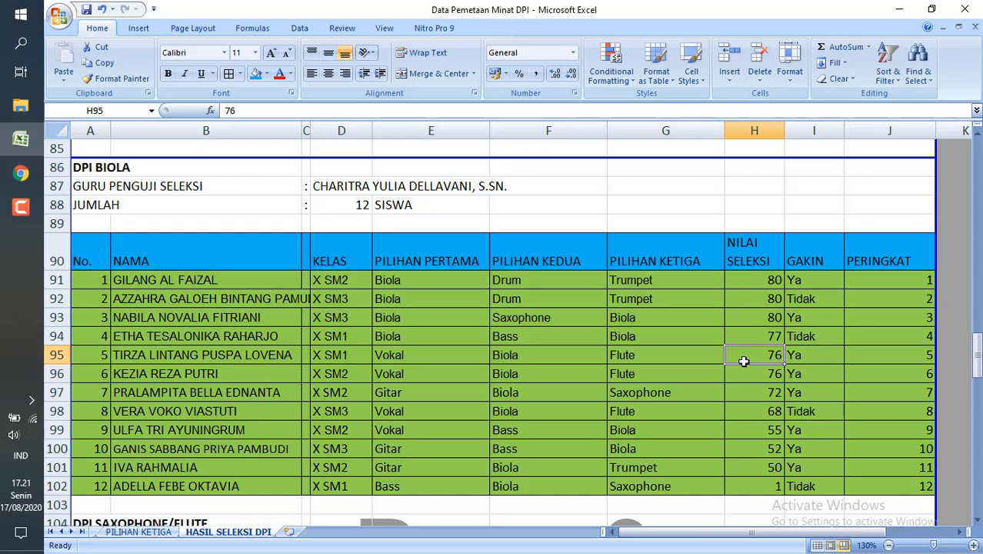
Go through the remaining DPI BIOLA selection scores from H96 down to the last-ranked student in H102.
{"action": "key", "text": "Down"}
{"action": "key", "text": "Down"}
{"action": "key", "text": "Down"}
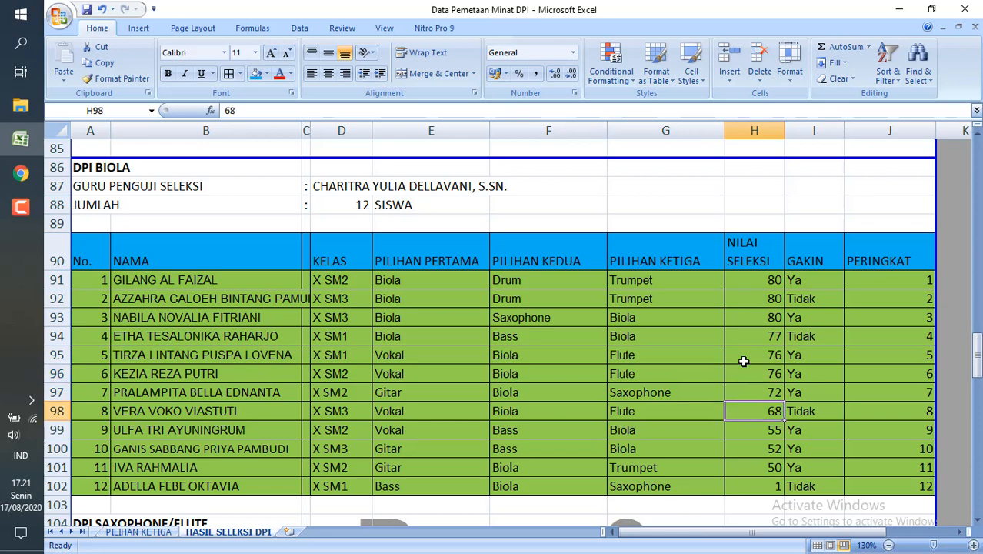
{"action": "key", "text": "Up"}
{"action": "key", "text": "Down"}
{"action": "key", "text": "Down"}
{"action": "key", "text": "Down"}
{"action": "key", "text": "Down"}
{"action": "key", "text": "Down"}
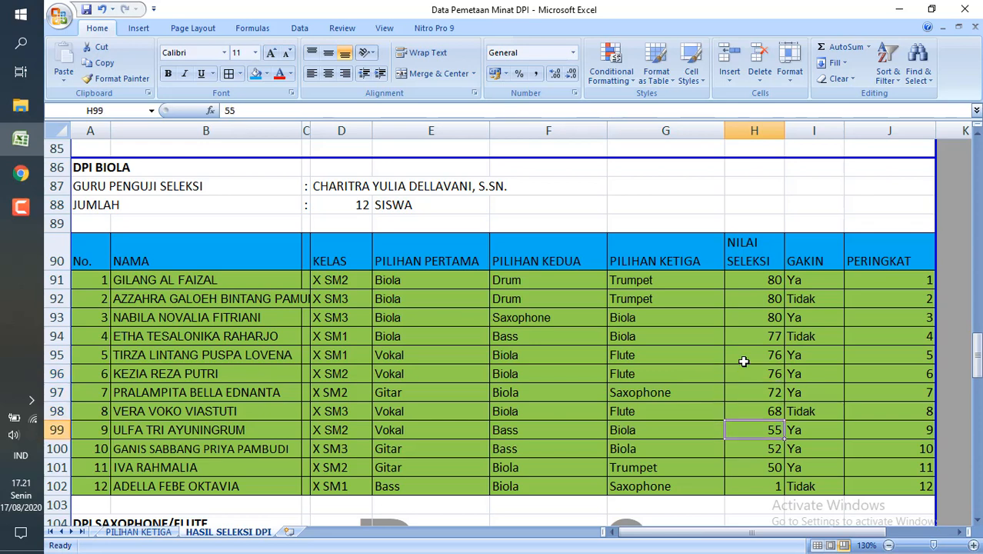
{"action": "key", "text": "Down"}
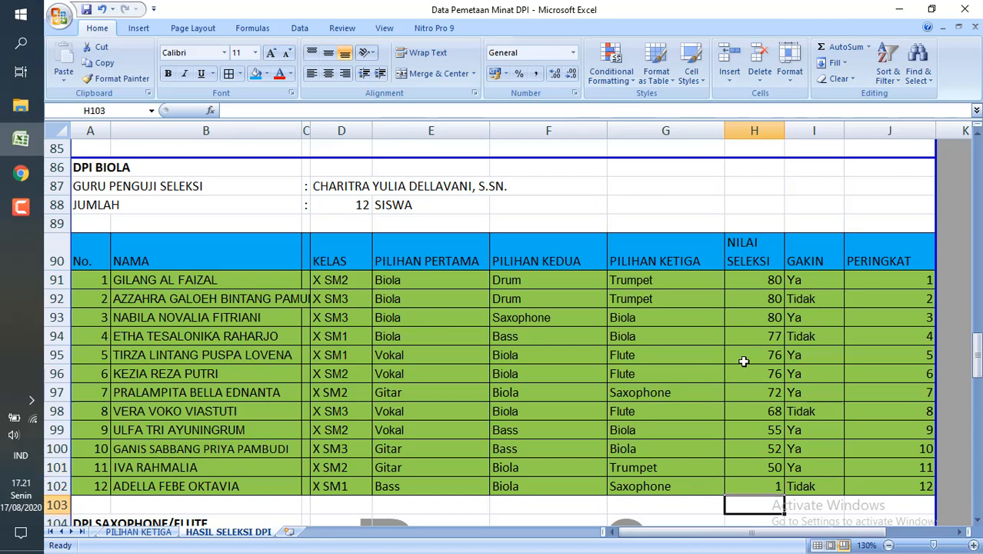
{"action": "key", "text": "Up"}
{"action": "key", "text": "Up"}
{"action": "key", "text": "Down"}
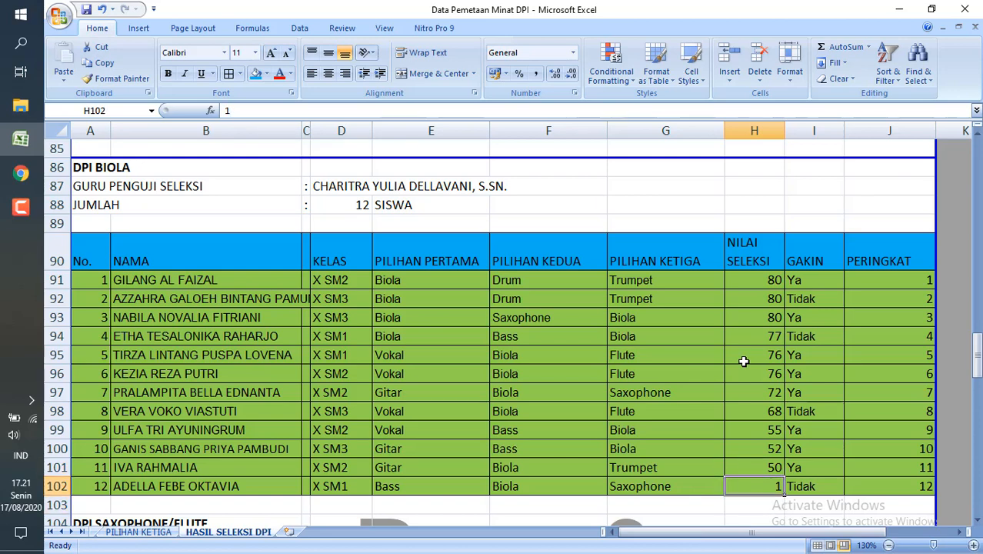
Compare the last-ranked DPI BIOLA student's second choice in F102 with the selection score in H102.
{"action": "key", "text": "Left"}
{"action": "key", "text": "Left"}
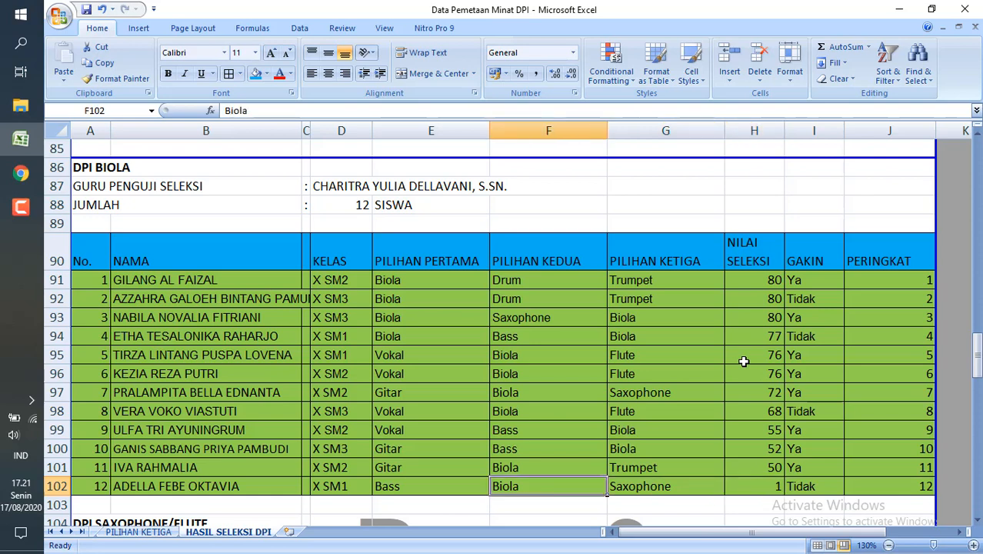
{"action": "key", "text": "Right"}
{"action": "key", "text": "Right"}
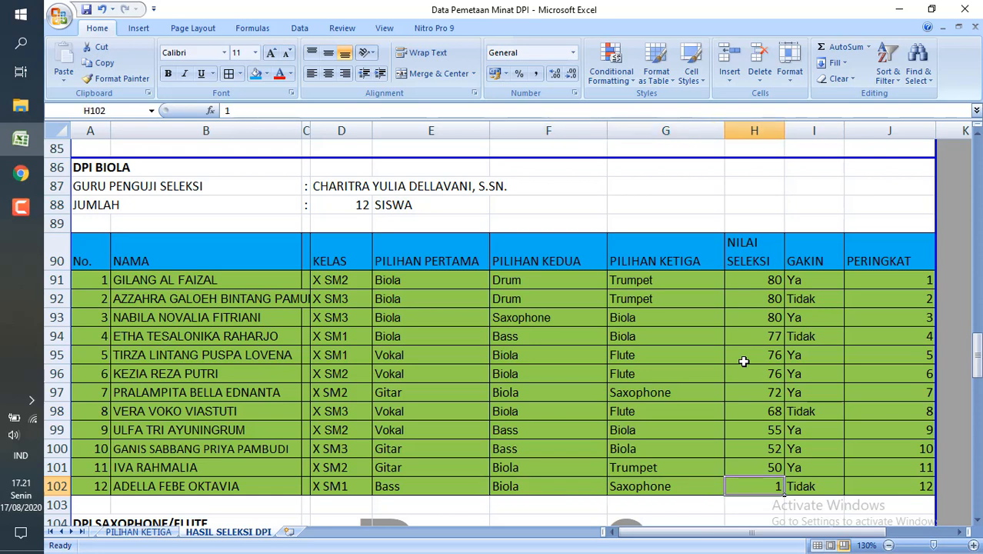
{"action": "key", "text": "Left"}
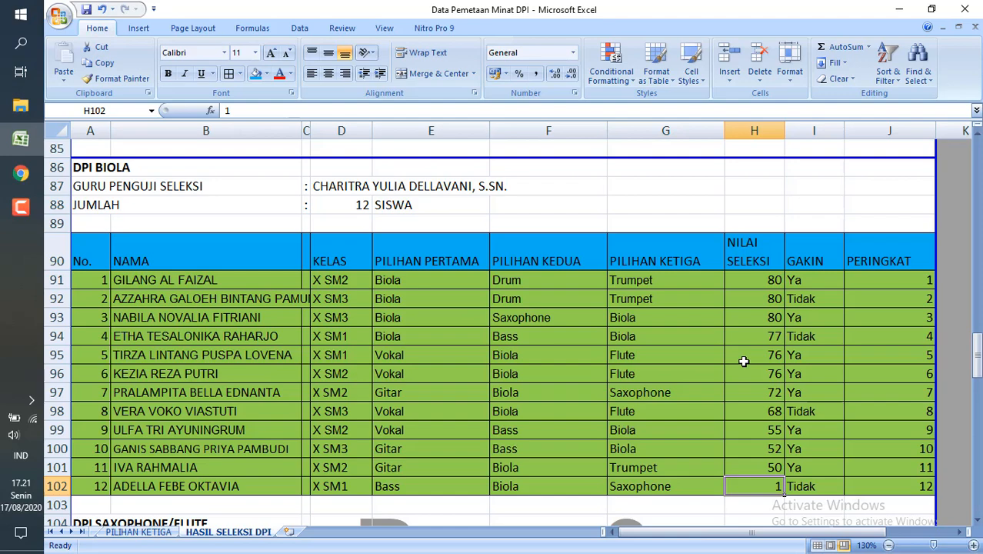
Review the DPI SAXOPHONE/FLUTE selection scores down to H124, returning to the third-ranked score in H111.
{"action": "key", "text": "Down"}
{"action": "key", "text": "Down"}
{"action": "key", "text": "Down"}
{"action": "key", "text": "Down"}
{"action": "key", "text": "Down"}
{"action": "key", "text": "Down"}
{"action": "key", "text": "Down"}
{"action": "key", "text": "Down"}
{"action": "key", "text": "Down"}
{"action": "key", "text": "Down"}
{"action": "key", "text": "Down"}
{"action": "key", "text": "Down"}
{"action": "key", "text": "Down"}
{"action": "key", "text": "Down"}
{"action": "key", "text": "Down"}
{"action": "key", "text": "Down"}
{"action": "key", "text": "Down"}
{"action": "key", "text": "Down"}
{"action": "key", "text": "Down"}
{"action": "key", "text": "Down"}
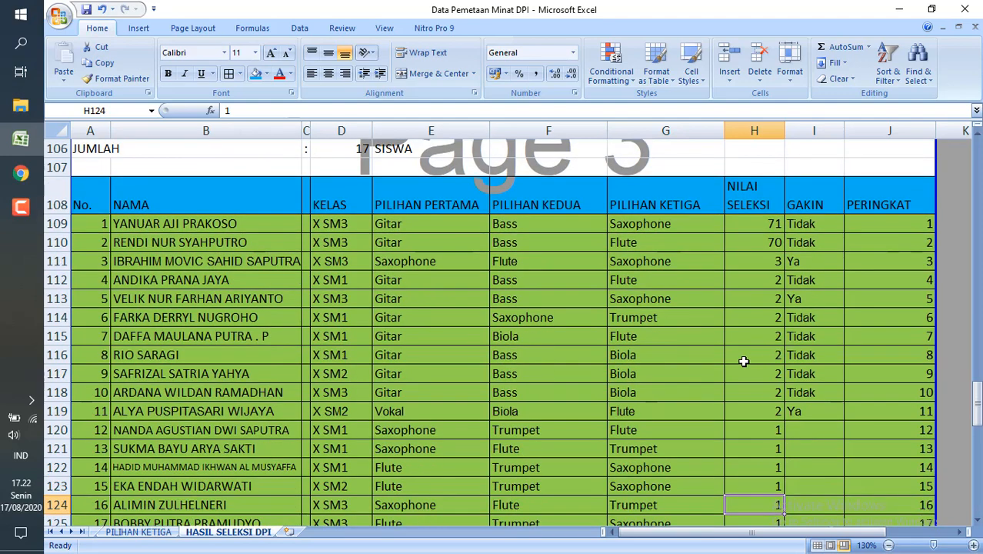
{"action": "key", "text": "Up"}
{"action": "key", "text": "Up"}
{"action": "key", "text": "Up"}
{"action": "key", "text": "Up"}
{"action": "key", "text": "Up"}
{"action": "key", "text": "Up"}
{"action": "key", "text": "Up"}
{"action": "key", "text": "Up"}
{"action": "key", "text": "Up"}
{"action": "key", "text": "Up"}
{"action": "key", "text": "Up"}
{"action": "key", "text": "Up"}
{"action": "key", "text": "Up"}
{"action": "key", "text": "Up"}
{"action": "key", "text": "Up"}
{"action": "key", "text": "Up"}
{"action": "key", "text": "Up"}
{"action": "key", "text": "Up"}
{"action": "key", "text": "Up"}
{"action": "key", "text": "Up"}
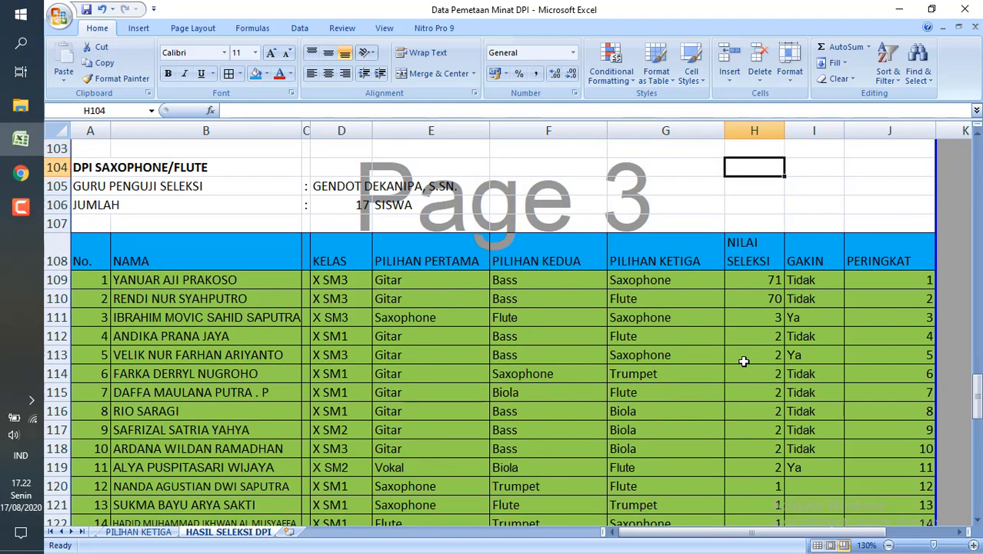
{"action": "key", "text": "Down"}
{"action": "key", "text": "Down"}
{"action": "key", "text": "Down"}
{"action": "key", "text": "Down"}
{"action": "key", "text": "Down"}
{"action": "key", "text": "Down"}
{"action": "key", "text": "Down"}
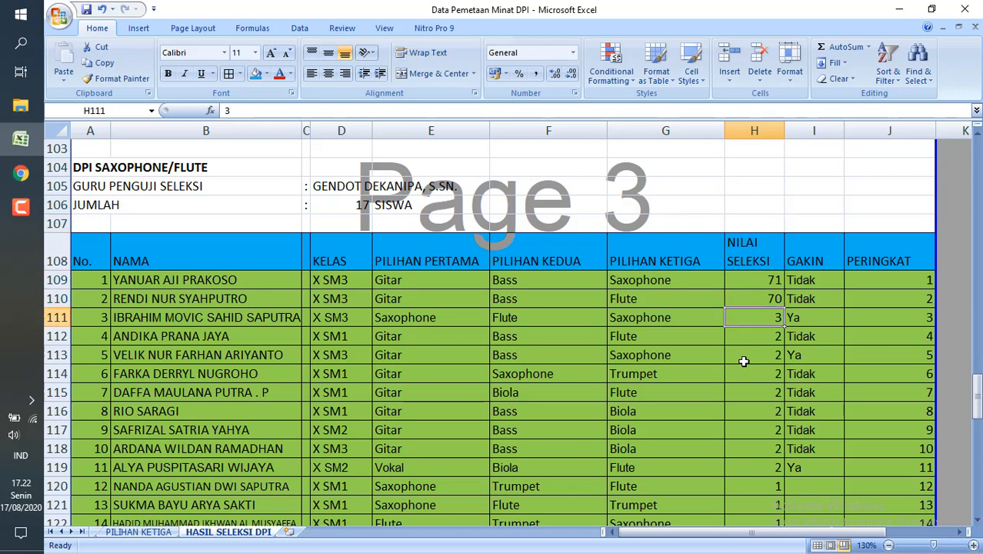
Compare the selection scores of the three top-ranked DPI SAXOPHONE/FLUTE students in H109 to H111.
{"action": "key", "text": "Up"}
{"action": "key", "text": "Up"}
{"action": "key", "text": "Down"}
{"action": "key", "text": "Down"}
{"action": "key", "text": "Up"}
{"action": "key", "text": "Up"}
{"action": "key", "text": "Down"}
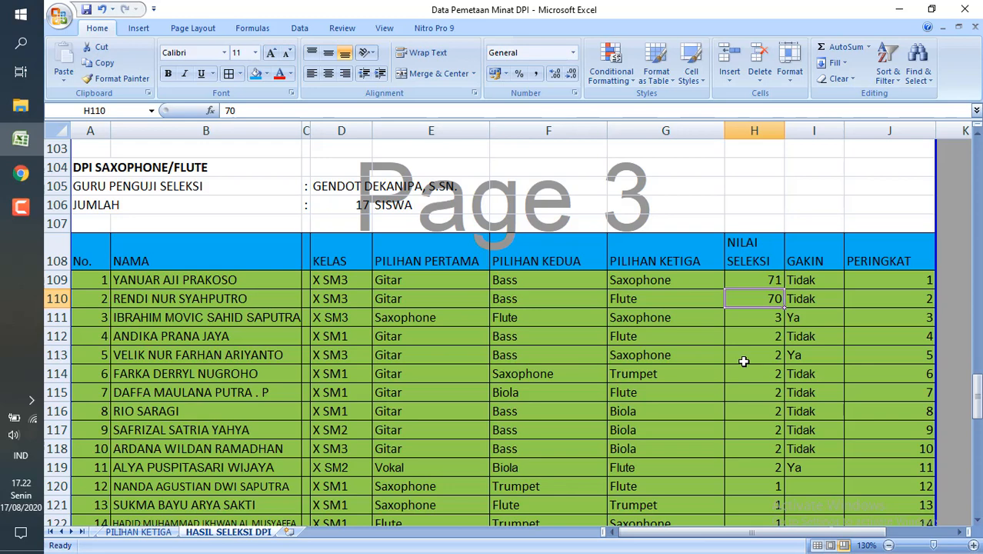
Go through the DPI SAXOPHONE/FLUTE selection scores from the third-ranked student in H111 down to H120.
{"action": "key", "text": "Down"}
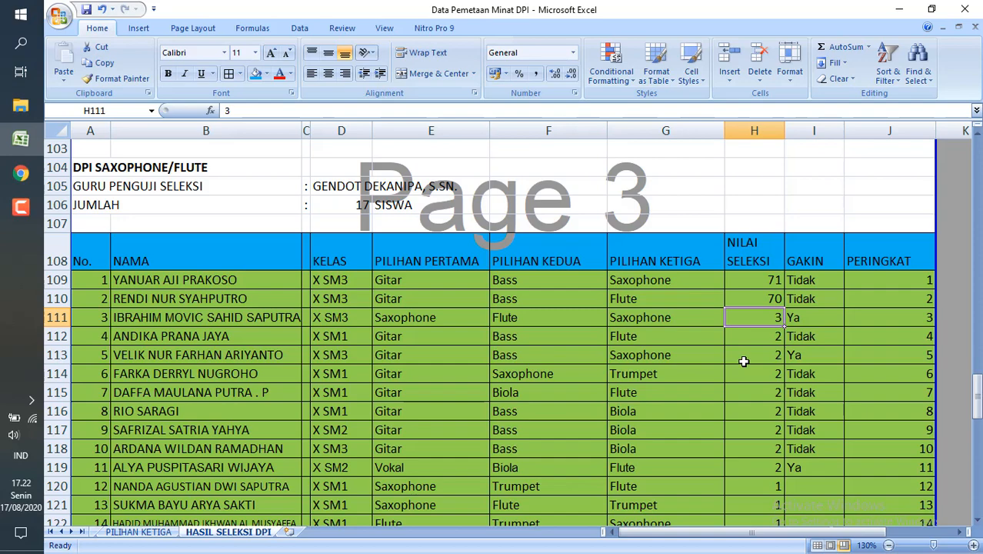
{"action": "key", "text": "Down"}
{"action": "key", "text": "Down"}
{"action": "key", "text": "Down"}
{"action": "key", "text": "Down"}
{"action": "key", "text": "Down"}
{"action": "key", "text": "Down"}
{"action": "key", "text": "Down"}
{"action": "key", "text": "Down"}
{"action": "key", "text": "Down"}
{"action": "key", "text": "Down"}
{"action": "key", "text": "Down"}
{"action": "key", "text": "Down"}
{"action": "key", "text": "Down"}
{"action": "key", "text": "Down"}
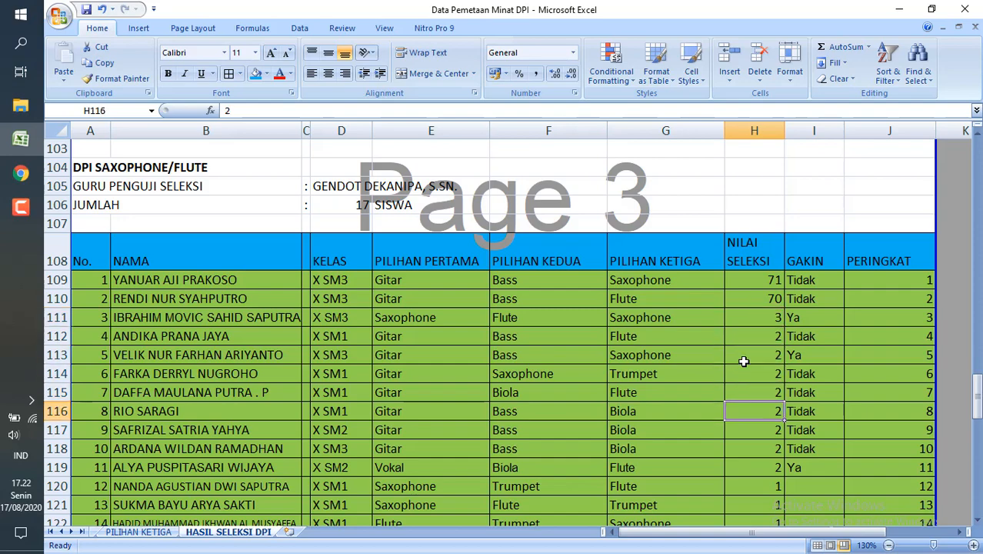
{"action": "key", "text": "Up"}
{"action": "key", "text": "Up"}
{"action": "key", "text": "Up"}
{"action": "key", "text": "Up"}
{"action": "key", "text": "Up"}
{"action": "key", "text": "Up"}
{"action": "key", "text": "Up"}
{"action": "key", "text": "Up"}
{"action": "key", "text": "Up"}
{"action": "key", "text": "Up"}
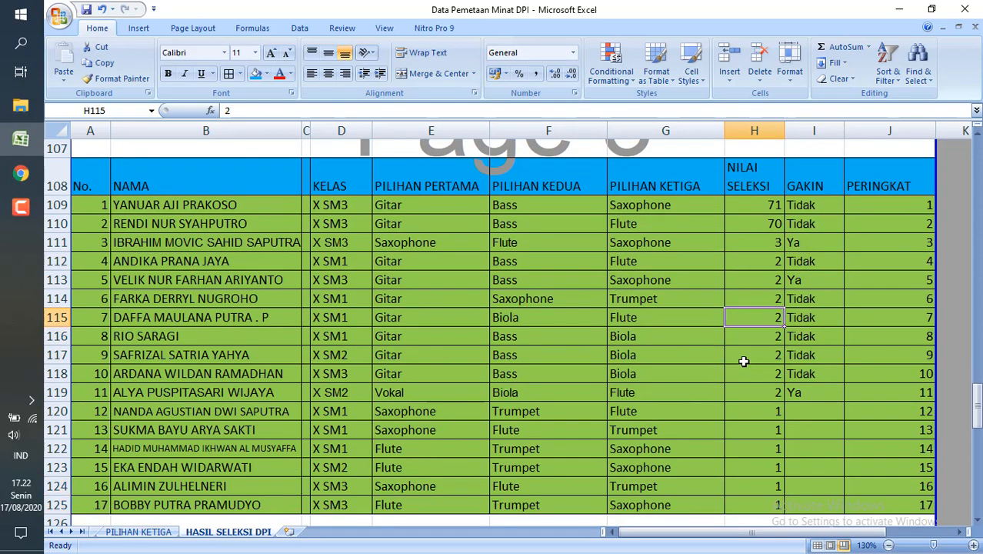
{"action": "key", "text": "Down"}
{"action": "key", "text": "Down"}
{"action": "key", "text": "Down"}
{"action": "key", "text": "Down"}
{"action": "key", "text": "Down"}
{"action": "key", "text": "Down"}
{"action": "key", "text": "Up"}
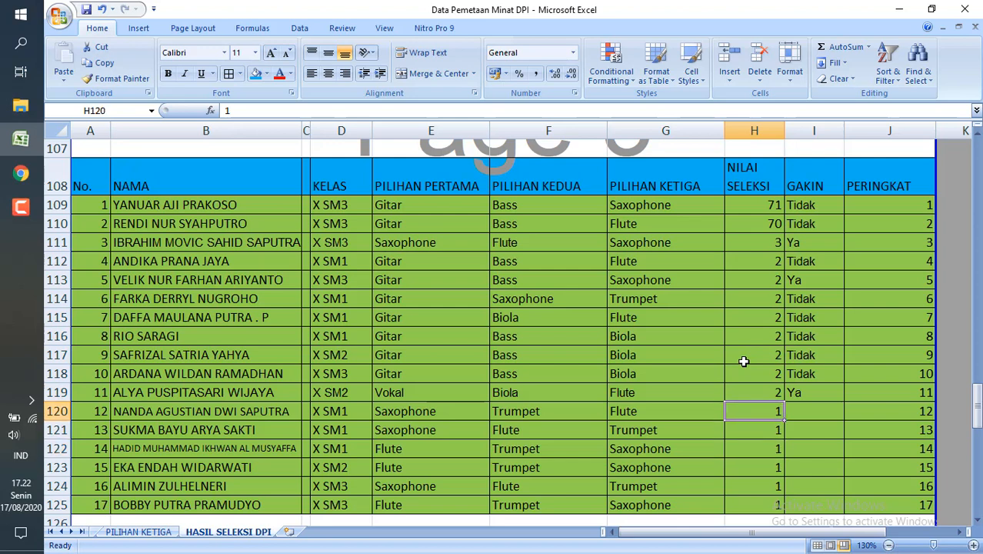
Check the GAKIN entries of the DPI SAXOPHONE/FLUTE students in I111, I119 and the rows from I120 down, ending at the third choice in G120.
{"action": "left_click", "coordinate": [828, 241]}
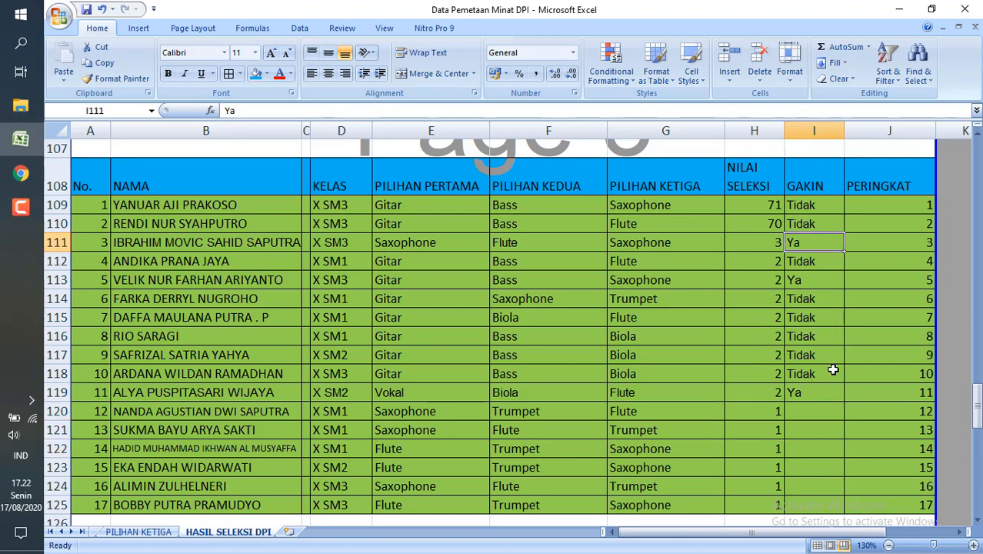
{"action": "left_click", "coordinate": [826, 393]}
{"action": "left_click", "coordinate": [803, 413]}
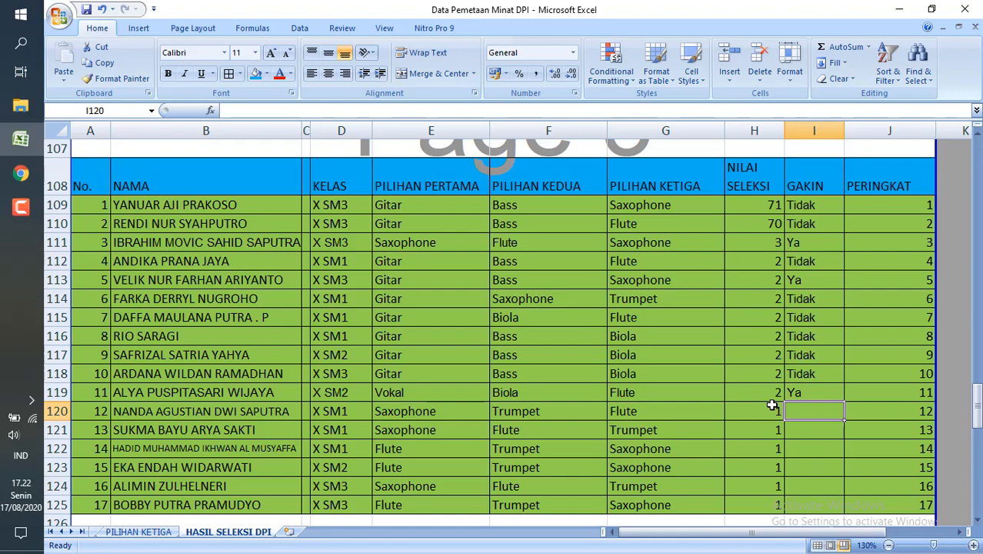
{"action": "key", "text": "Down"}
{"action": "key", "text": "Down"}
{"action": "key", "text": "Down"}
{"action": "key", "text": "Down"}
{"action": "key", "text": "Down"}
{"action": "key", "text": "Down"}
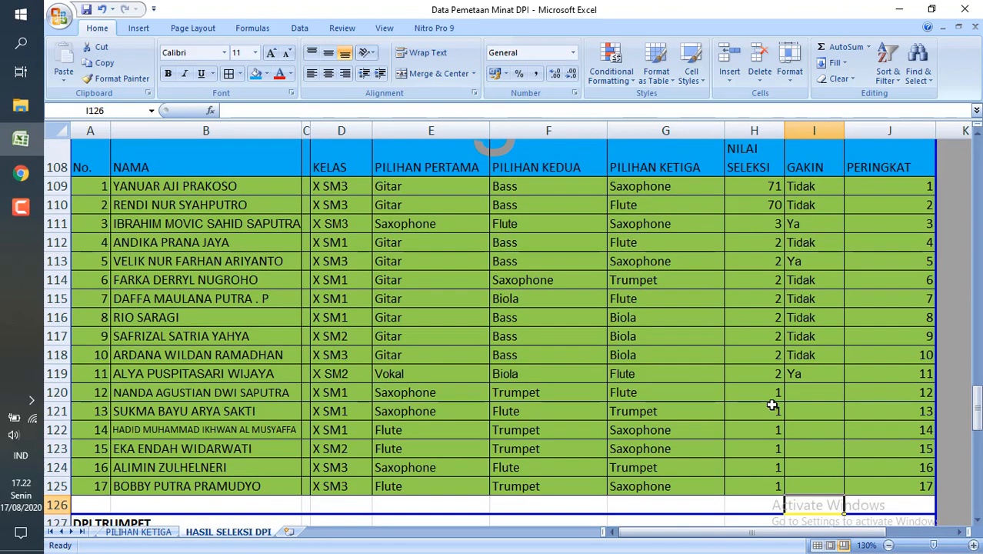
{"action": "key", "text": "Up"}
{"action": "key", "text": "Up"}
{"action": "key", "text": "Up"}
{"action": "key", "text": "Up"}
{"action": "key", "text": "Up"}
{"action": "key", "text": "Up"}
{"action": "key", "text": "Left"}
{"action": "key", "text": "Left"}
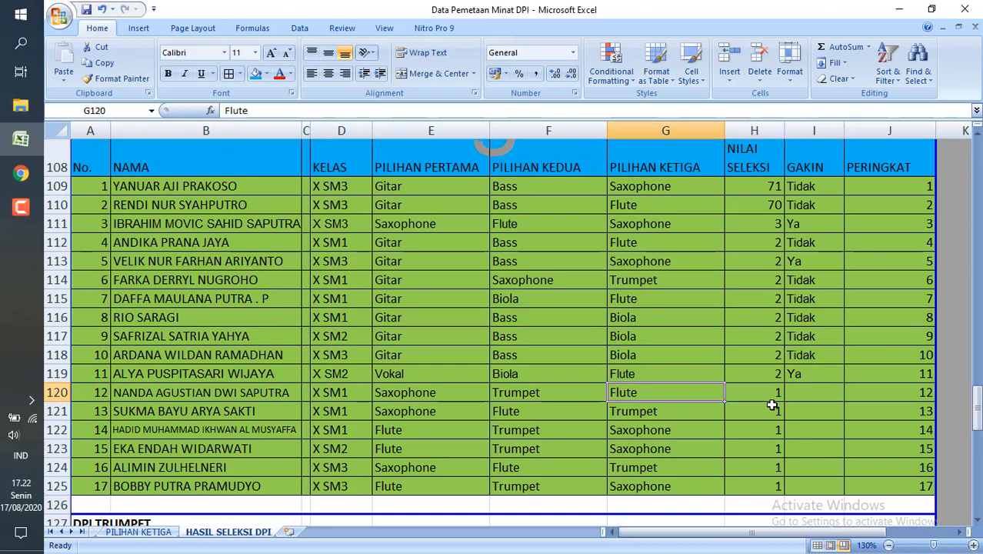
Compare the DPI SAXOPHONE/FLUTE selection score in H111 with the scores down to H119.
{"action": "key", "text": "Right"}
{"action": "key", "text": "Up"}
{"action": "key", "text": "Up"}
{"action": "key", "text": "Up"}
{"action": "key", "text": "Up"}
{"action": "key", "text": "Up"}
{"action": "key", "text": "Up"}
{"action": "key", "text": "Up"}
{"action": "key", "text": "Up"}
{"action": "key", "text": "Up"}
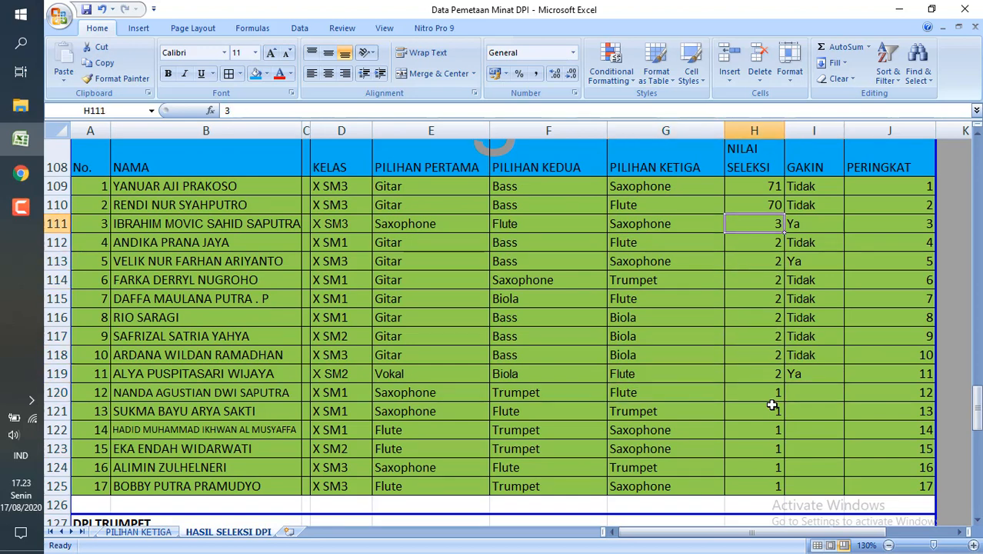
{"action": "key", "text": "Down"}
{"action": "key", "text": "Up"}
{"action": "key", "text": "Down"}
{"action": "key", "text": "Down"}
{"action": "key", "text": "Down"}
{"action": "key", "text": "Down"}
{"action": "key", "text": "Down"}
{"action": "key", "text": "Down"}
{"action": "key", "text": "Down"}
{"action": "key", "text": "Down"}
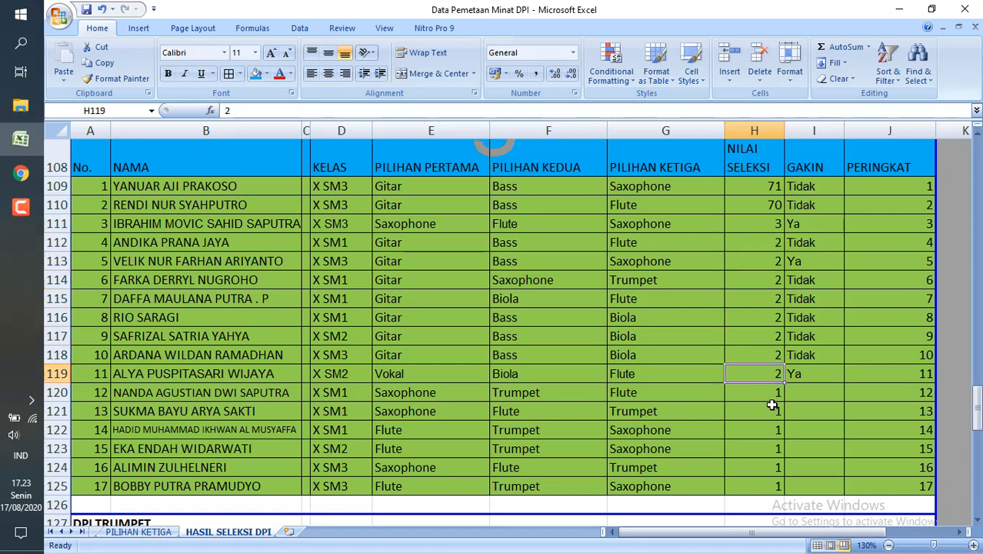
{"action": "key", "text": "Up"}
{"action": "key", "text": "Up"}
{"action": "key", "text": "Up"}
{"action": "key", "text": "Up"}
{"action": "key", "text": "Up"}
{"action": "key", "text": "Up"}
{"action": "key", "text": "Up"}
{"action": "key", "text": "Up"}
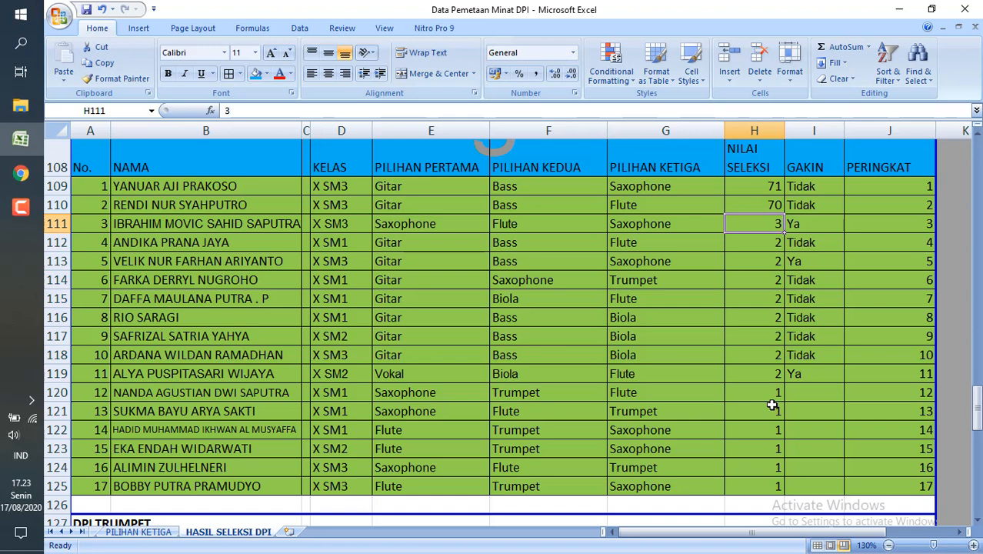
Go through the rest of the DPI SAXOPHONE/FLUTE selection scores down to the last-ranked student in H125.
{"action": "key", "text": "Down"}
{"action": "key", "text": "Down"}
{"action": "key", "text": "Down"}
{"action": "key", "text": "Down"}
{"action": "key", "text": "Down"}
{"action": "key", "text": "Down"}
{"action": "key", "text": "Down"}
{"action": "key", "text": "Down"}
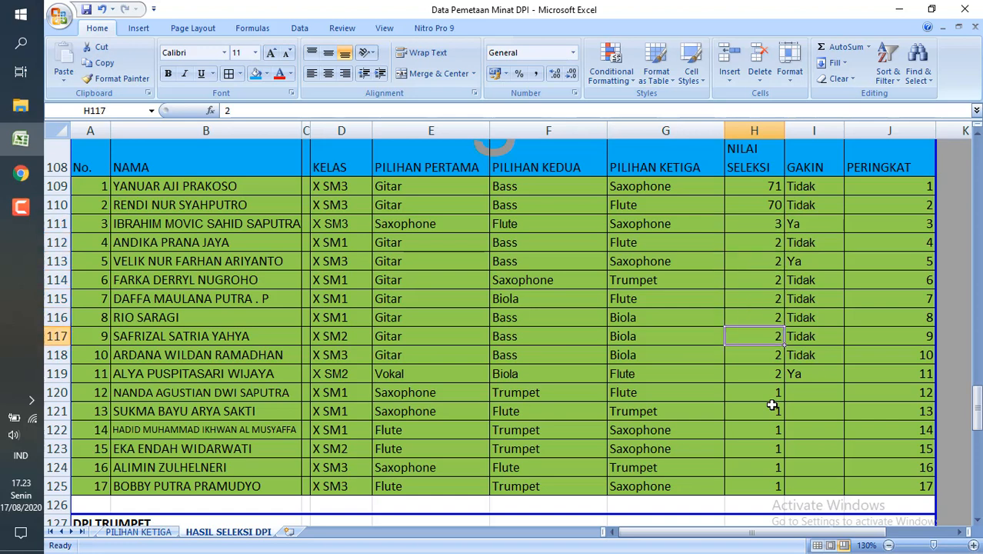
{"action": "key", "text": "Down"}
{"action": "key", "text": "Down"}
{"action": "key", "text": "Down"}
{"action": "key", "text": "Down"}
{"action": "key", "text": "Down"}
{"action": "key", "text": "Down"}
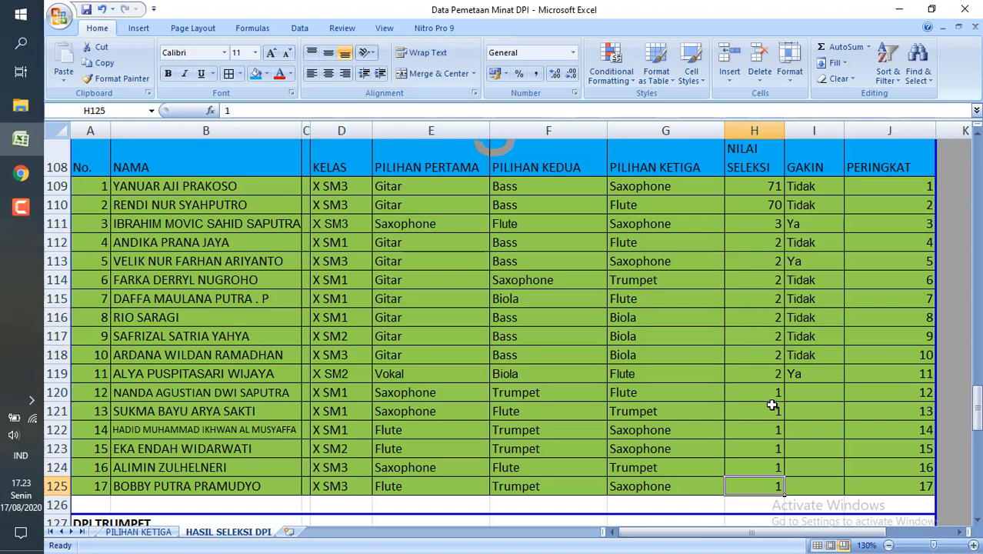
Review the DPI TRUMPET selection scores down to H142, returning to the top-ranked student's score in H132.
{"action": "key", "text": "Down"}
{"action": "key", "text": "Down"}
{"action": "key", "text": "Down"}
{"action": "key", "text": "Down"}
{"action": "key", "text": "Down"}
{"action": "key", "text": "Down"}
{"action": "key", "text": "Down"}
{"action": "key", "text": "Down"}
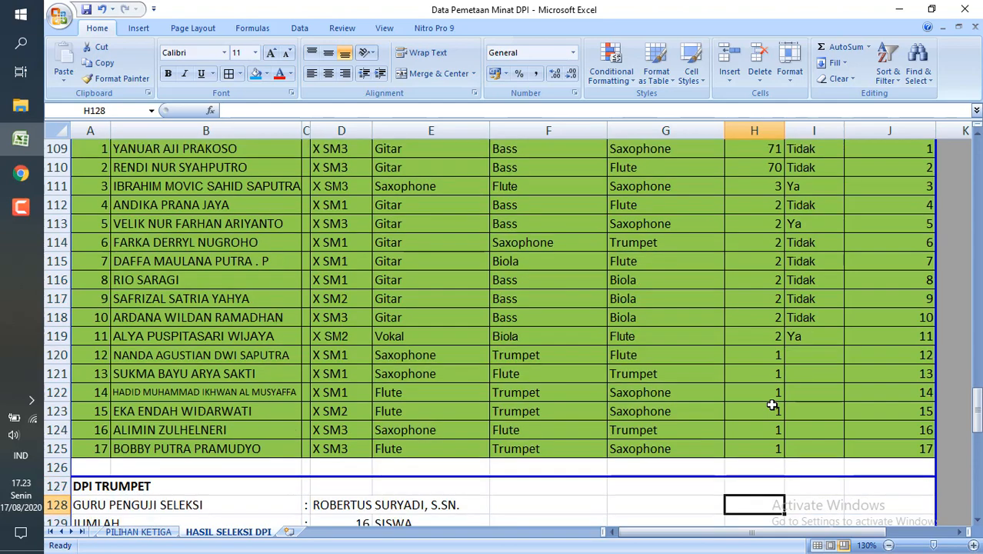
{"action": "key", "text": "Down"}
{"action": "key", "text": "Down"}
{"action": "key", "text": "Down"}
{"action": "key", "text": "Down"}
{"action": "key", "text": "Down"}
{"action": "key", "text": "Down"}
{"action": "key", "text": "Down"}
{"action": "key", "text": "Down"}
{"action": "key", "text": "Down"}
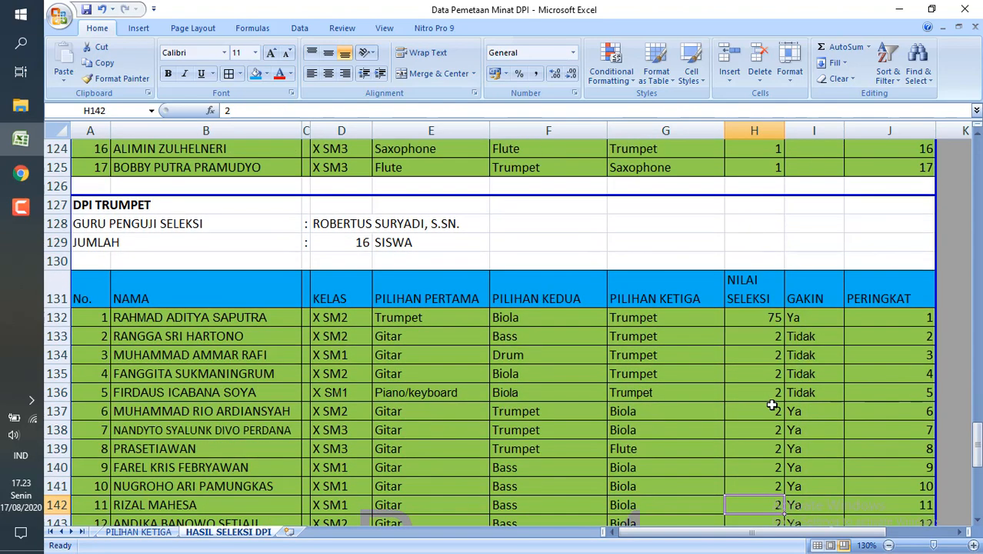
{"action": "key", "text": "Up"}
{"action": "key", "text": "Up"}
{"action": "key", "text": "Up"}
{"action": "key", "text": "Up"}
{"action": "key", "text": "Up"}
{"action": "key", "text": "Up"}
{"action": "key", "text": "Up"}
{"action": "key", "text": "Up"}
{"action": "key", "text": "Up"}
{"action": "key", "text": "Up"}
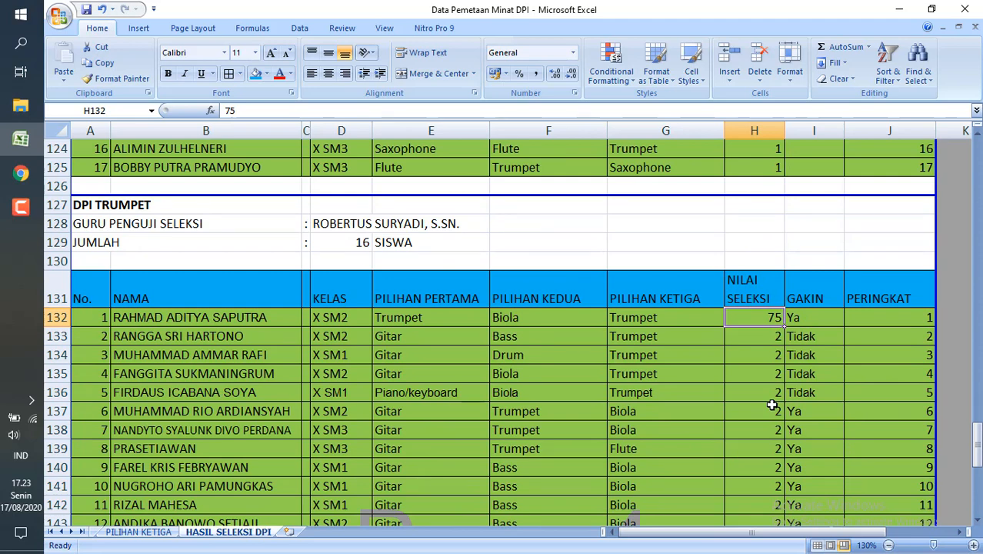
Review the remaining DPI TRUMPET selection scores from H133 to the last-ranked student in H147.
{"action": "key", "text": "Down"}
{"action": "key", "text": "Down"}
{"action": "key", "text": "Down"}
{"action": "key", "text": "Down"}
{"action": "key", "text": "Down"}
{"action": "key", "text": "Down"}
{"action": "key", "text": "Down"}
{"action": "key", "text": "Down"}
{"action": "key", "text": "Down"}
{"action": "key", "text": "Down"}
{"action": "key", "text": "Down"}
{"action": "key", "text": "Down"}
{"action": "key", "text": "Down"}
{"action": "key", "text": "Down"}
{"action": "key", "text": "Down"}
{"action": "key", "text": "Down"}
{"action": "key", "text": "Down"}
{"action": "key", "text": "Down"}
{"action": "key", "text": "Down"}
{"action": "key", "text": "Down"}
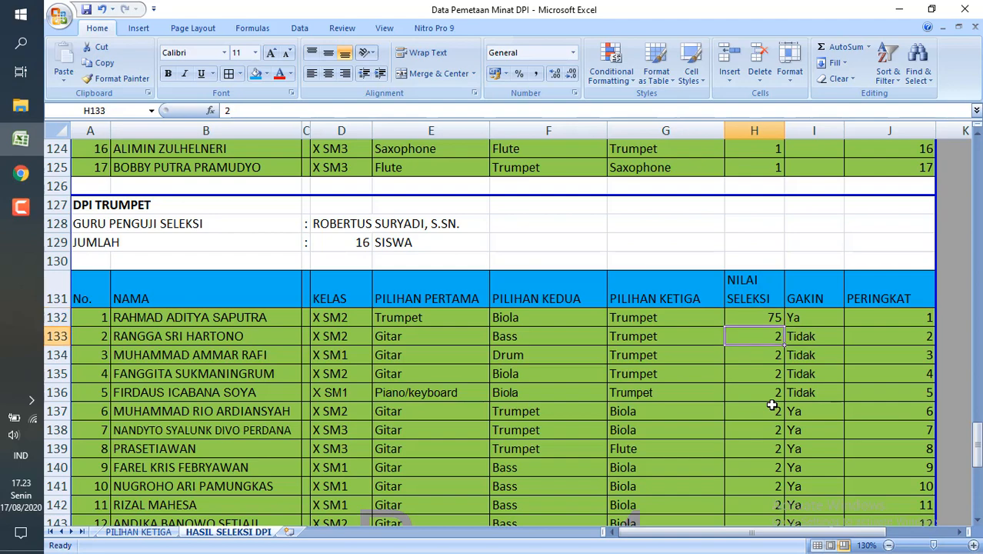
{"action": "key", "text": "Up"}
{"action": "key", "text": "Up"}
{"action": "key", "text": "Up"}
{"action": "key", "text": "Up"}
{"action": "key", "text": "Up"}
{"action": "key", "text": "Up"}
{"action": "key", "text": "Up"}
{"action": "key", "text": "Up"}
{"action": "key", "text": "Up"}
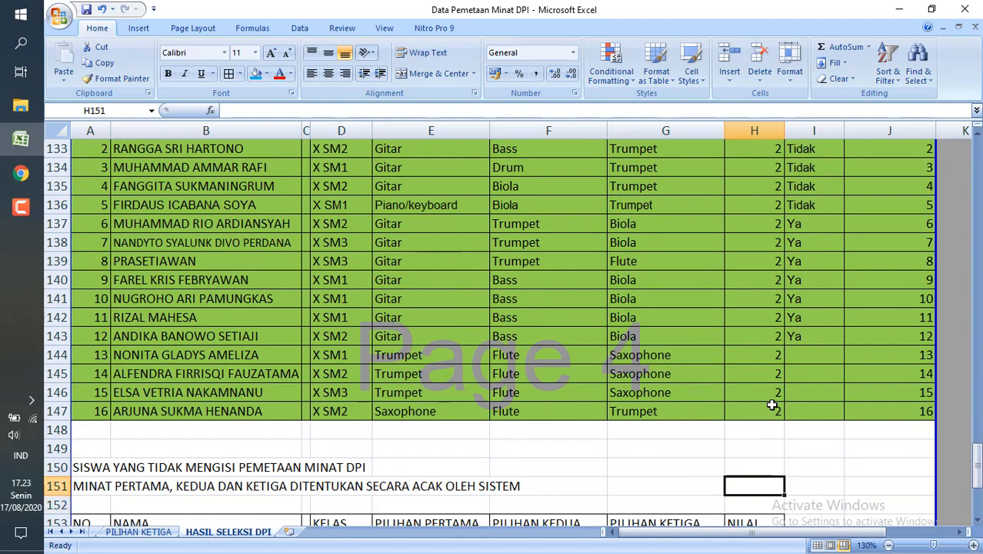
{"action": "key", "text": "Down"}
{"action": "key", "text": "Down"}
{"action": "key", "text": "Down"}
{"action": "key", "text": "Down"}
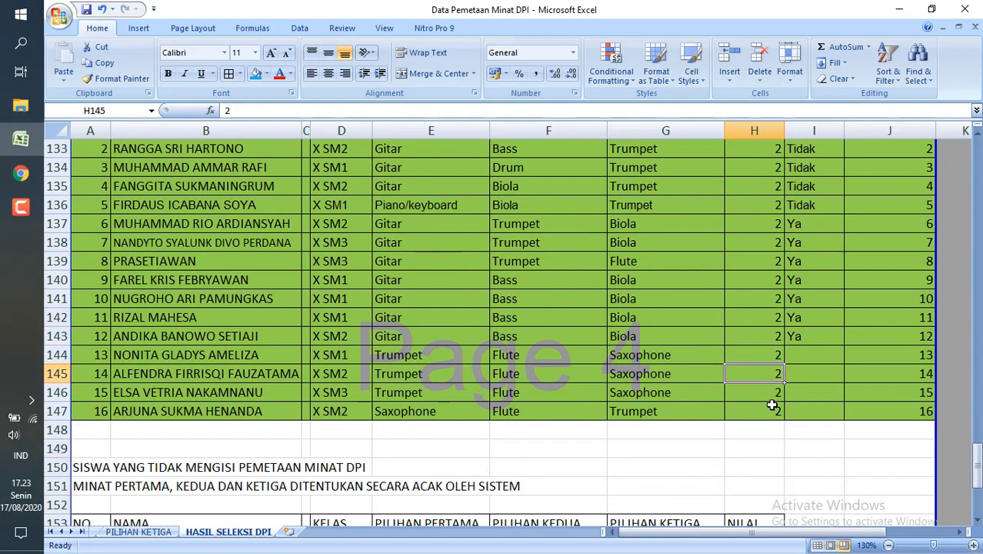
{"action": "key", "text": "Up"}
{"action": "key", "text": "Up"}
{"action": "key", "text": "Up"}
{"action": "key", "text": "Up"}
{"action": "key", "text": "Up"}
{"action": "key", "text": "Up"}
{"action": "key", "text": "Up"}
{"action": "key", "text": "Up"}
{"action": "key", "text": "Up"}
{"action": "key", "text": "Up"}
{"action": "key", "text": "Up"}
{"action": "key", "text": "Up"}
{"action": "key", "text": "Up"}
{"action": "key", "text": "Up"}
{"action": "key", "text": "Up"}
{"action": "key", "text": "Up"}
{"action": "key", "text": "Up"}
{"action": "key", "text": "Up"}
{"action": "key", "text": "Up"}
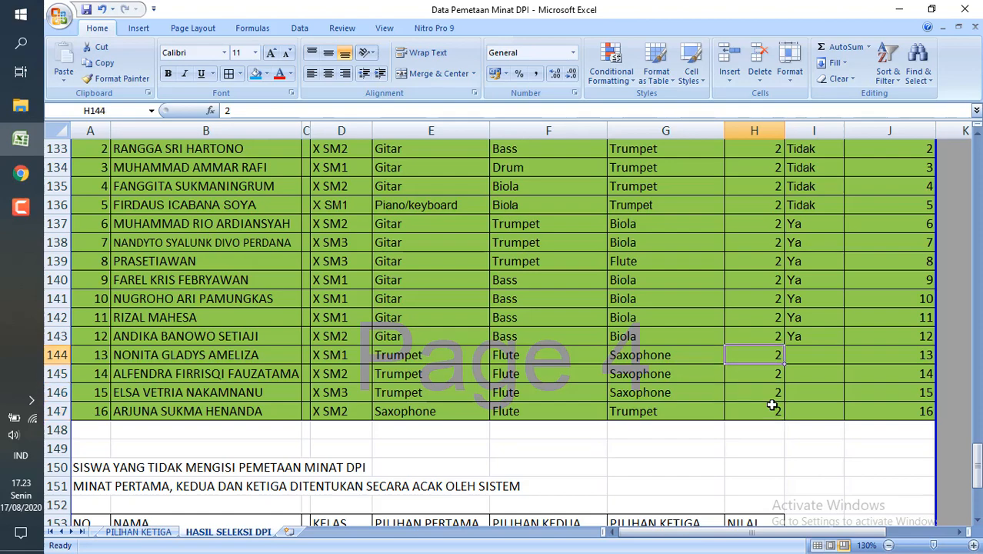
{"action": "key", "text": "Down"}
{"action": "key", "text": "Down"}
{"action": "key", "text": "Down"}
{"action": "key", "text": "Down"}
{"action": "key", "text": "Down"}
{"action": "key", "text": "Down"}
{"action": "key", "text": "Down"}
{"action": "key", "text": "Down"}
{"action": "key", "text": "Down"}
{"action": "key", "text": "Down"}
{"action": "key", "text": "Down"}
{"action": "key", "text": "Down"}
{"action": "key", "text": "Down"}
{"action": "key", "text": "Down"}
{"action": "key", "text": "Down"}
{"action": "key", "text": "Down"}
{"action": "key", "text": "Down"}
{"action": "key", "text": "Down"}
{"action": "key", "text": "Down"}
{"action": "key", "text": "Down"}
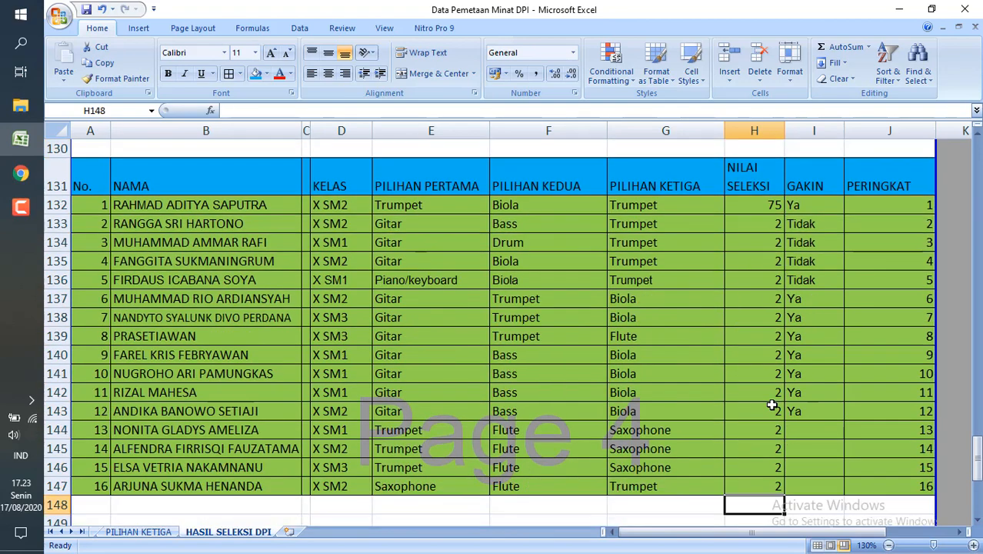
Examine the list of students who did not fill in the DPI interest mapping, covering its headings in rows 150 to 151 and the scores down to H163.
{"action": "key", "text": "Down"}
{"action": "key", "text": "Down"}
{"action": "key", "text": "Down"}
{"action": "key", "text": "Down"}
{"action": "key", "text": "Down"}
{"action": "key", "text": "Down"}
{"action": "key", "text": "Down"}
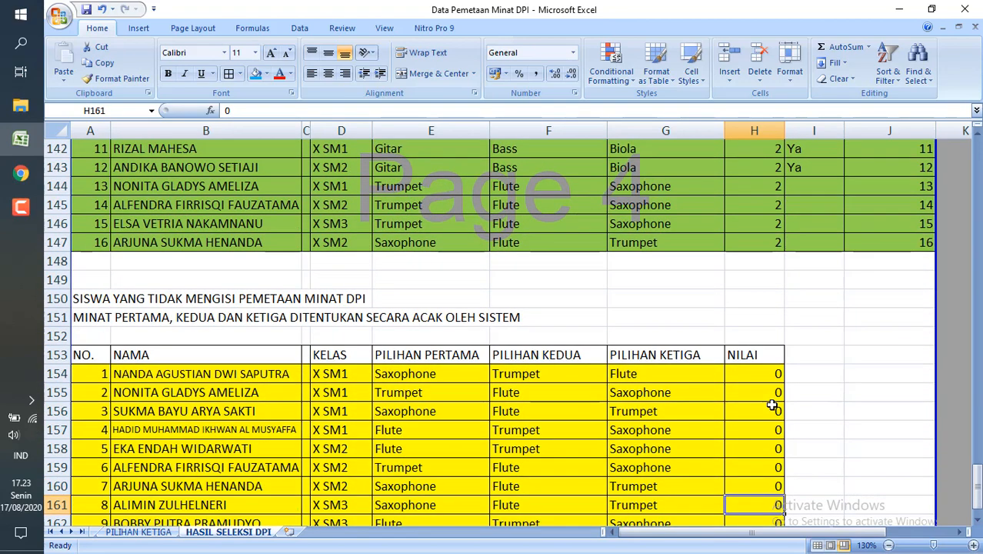
{"action": "key", "text": "Up"}
{"action": "key", "text": "Up"}
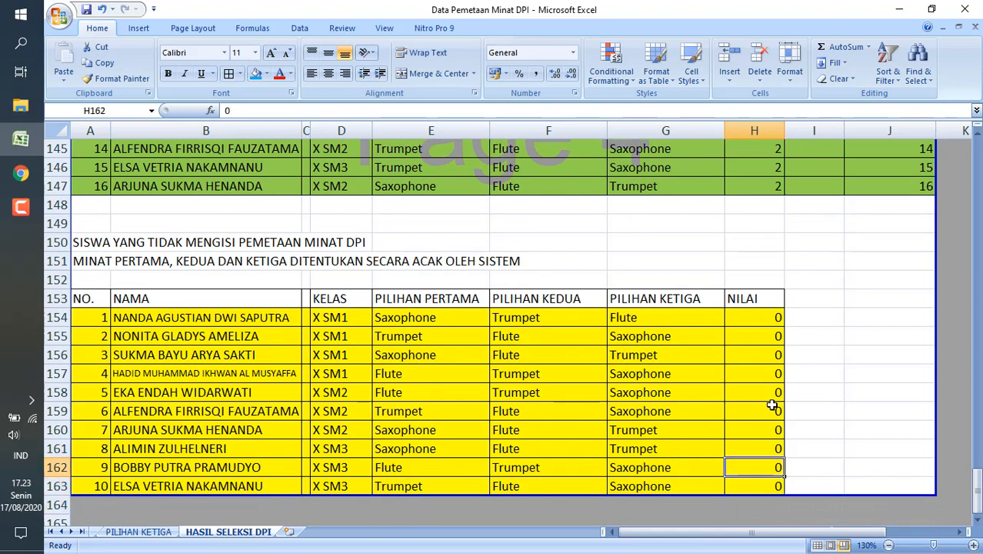
{"action": "key", "text": "Down"}
{"action": "key", "text": "Down"}
{"action": "key", "text": "Up"}
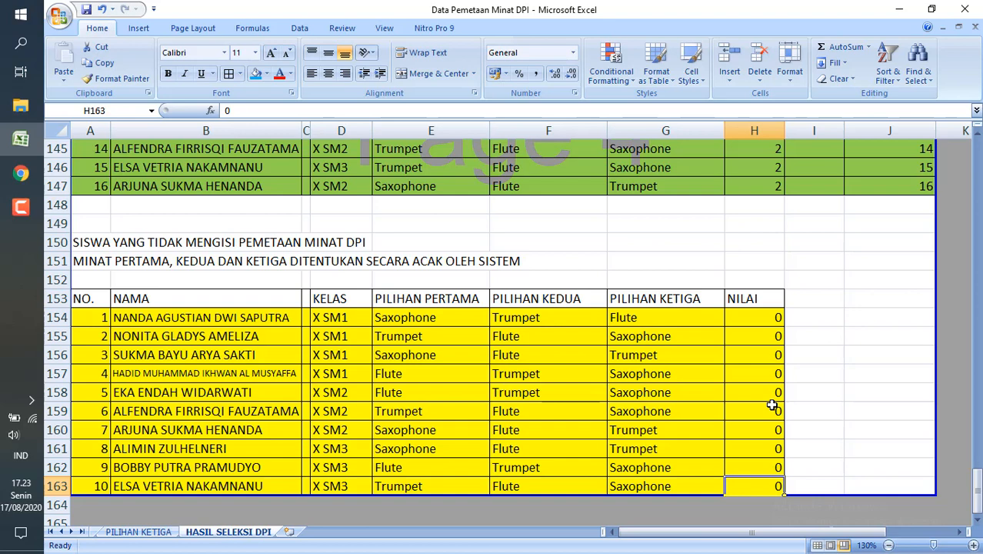
{"action": "key", "text": "Up"}
{"action": "key", "text": "Up"}
{"action": "key", "text": "Up"}
{"action": "key", "text": "Up"}
{"action": "key", "text": "Up"}
{"action": "key", "text": "Up"}
{"action": "key", "text": "Up"}
{"action": "key", "text": "Up"}
{"action": "key", "text": "Up"}
{"action": "key", "text": "Up"}
{"action": "key", "text": "Up"}
{"action": "key", "text": "Up"}
{"action": "key", "text": "Up"}
{"action": "key", "text": "Up"}
{"action": "key", "text": "Up"}
{"action": "key", "text": "Up"}
{"action": "key", "text": "Down"}
{"action": "key", "text": "Down"}
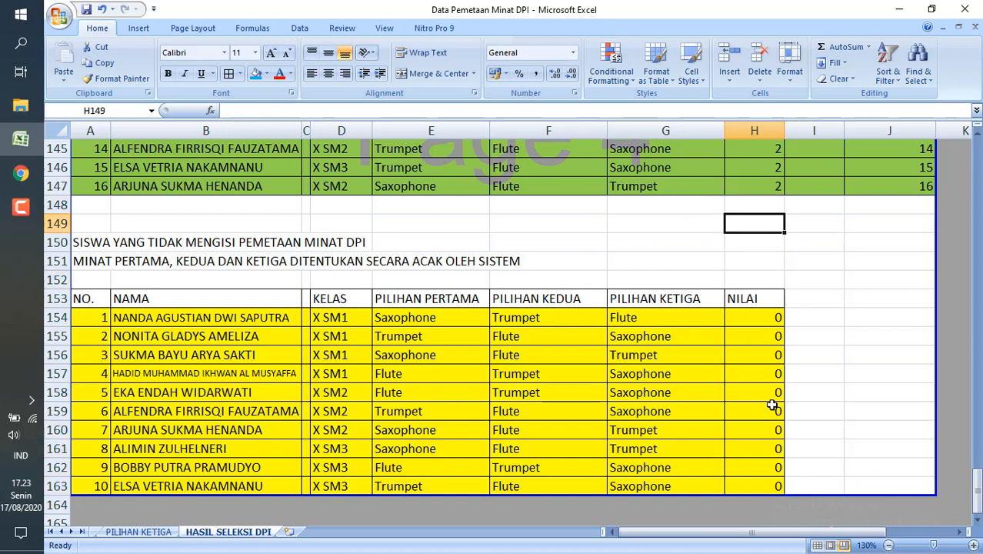
{"action": "key", "text": "Down"}
{"action": "key", "text": "Down"}
{"action": "key", "text": "Down"}
{"action": "key", "text": "Down"}
{"action": "key", "text": "Up"}
{"action": "key", "text": "Up"}
{"action": "key", "text": "Up"}
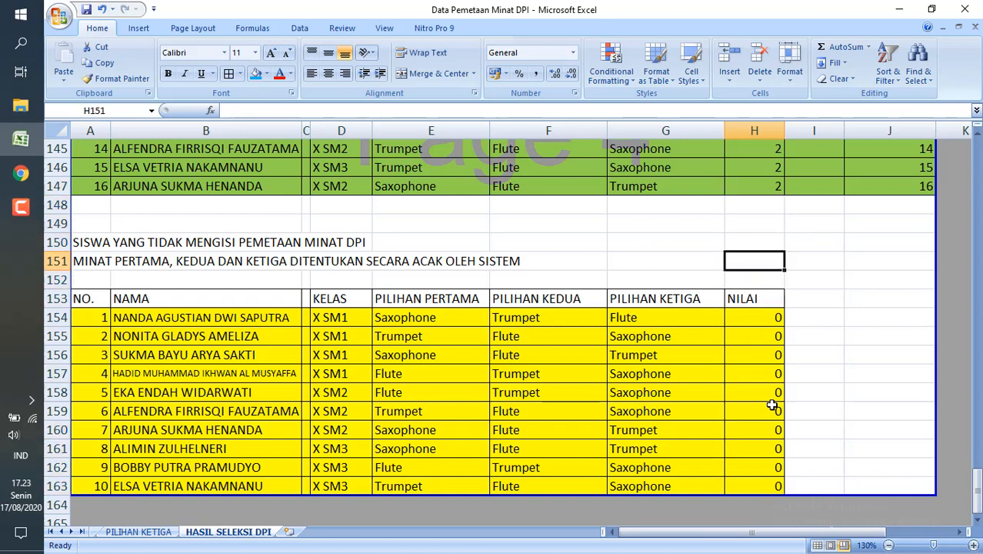
Switch to the PILIHAN PERTAMA sheet and look through the Gitar/Bass first-choice list down to the Vokal list.
{"action": "left_click", "coordinate": [93, 531]}
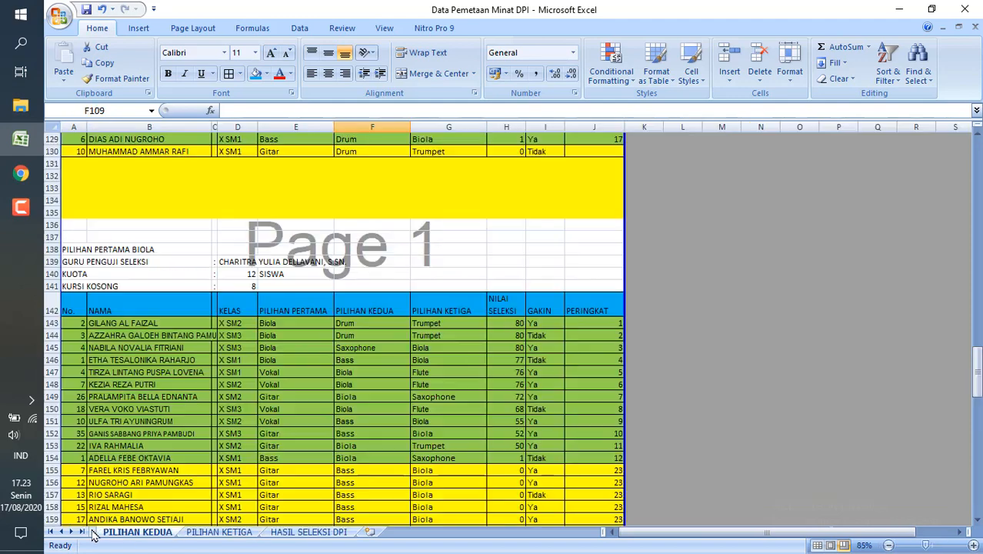
{"action": "left_click", "coordinate": [93, 532]}
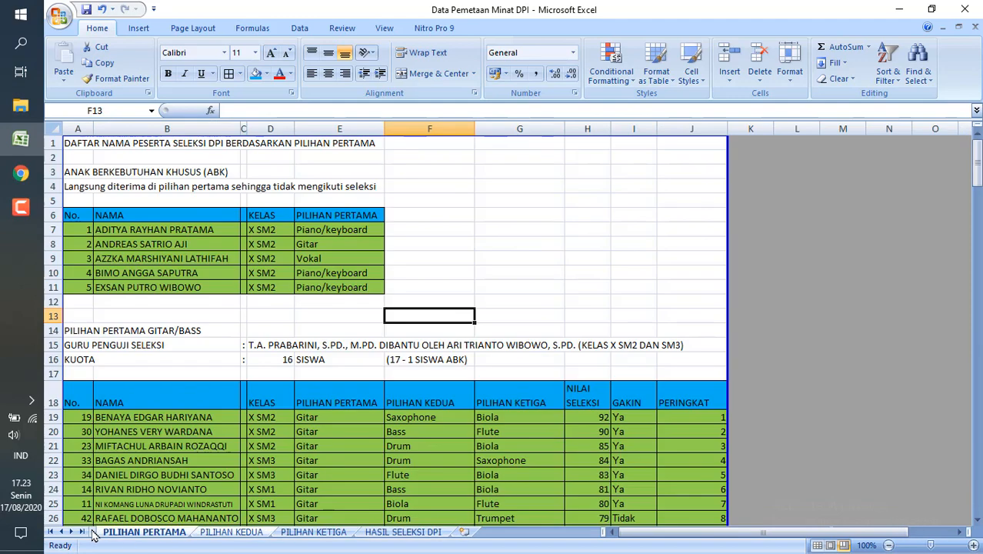
{"action": "left_click", "coordinate": [500, 275]}
{"action": "scroll", "coordinate": [500, 275], "scroll_direction": "down", "scroll_amount": 7}
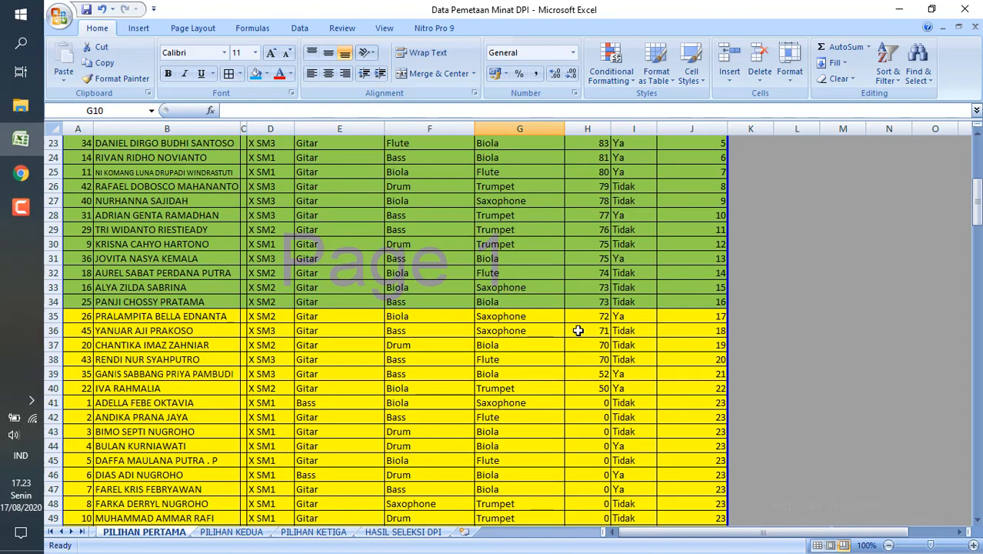
{"action": "scroll", "coordinate": [577, 330], "scroll_direction": "down", "scroll_amount": 14}
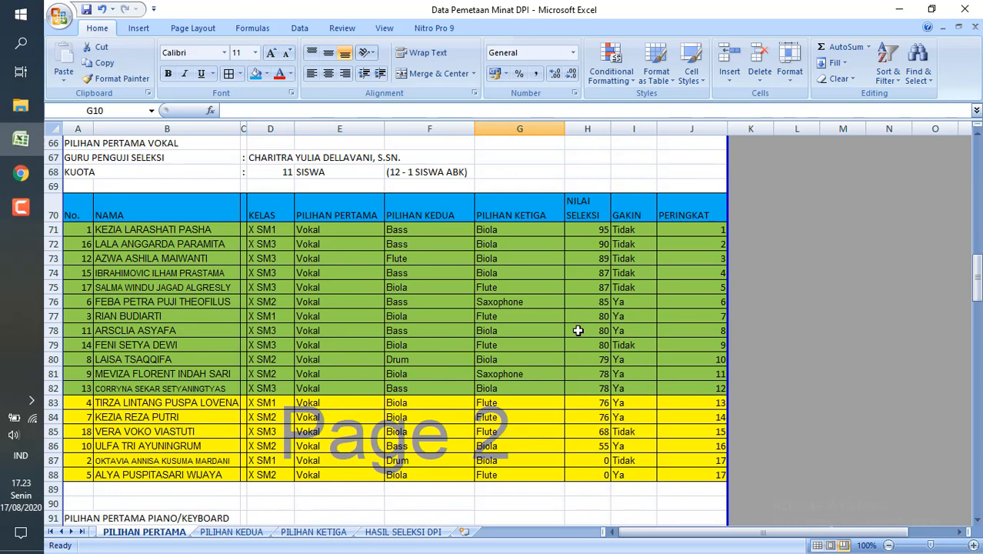
{"action": "scroll", "coordinate": [577, 330], "scroll_direction": "down", "scroll_amount": 1}
Compare the Vokal selection scores in H81 to H83, and look through the remaining first-choice lists down to the randomly assigned students in row 212.
{"action": "left_click", "coordinate": [590, 344]}
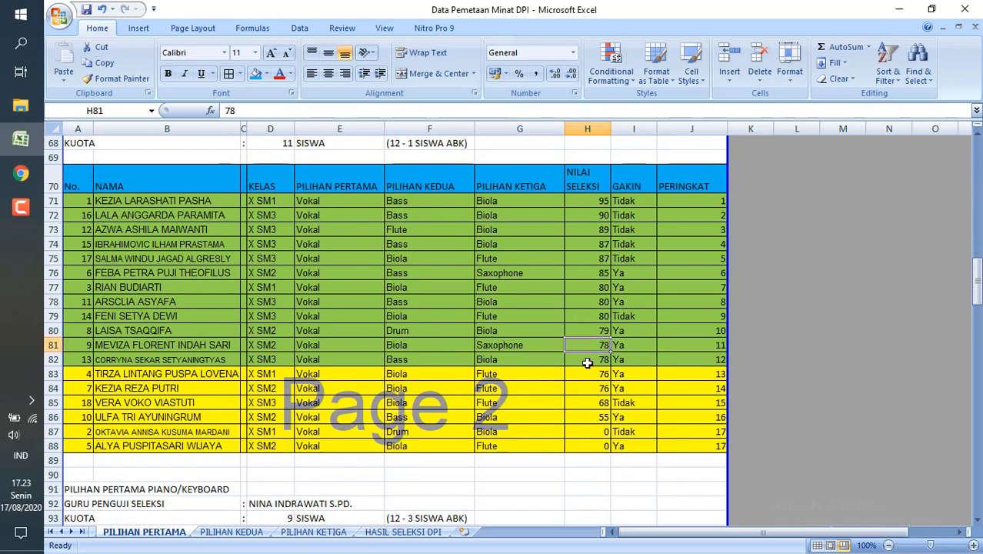
{"action": "left_click", "coordinate": [587, 361]}
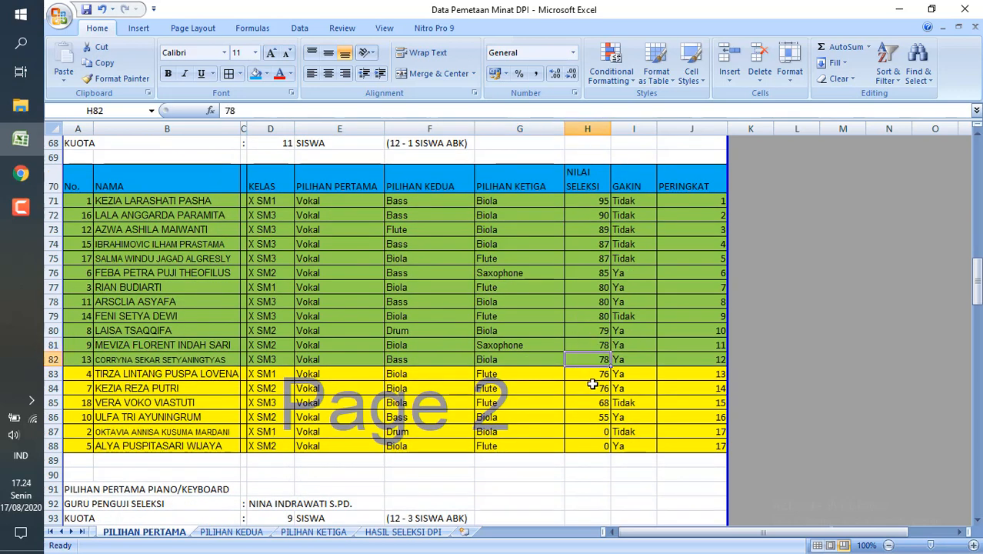
{"action": "left_click", "coordinate": [592, 375]}
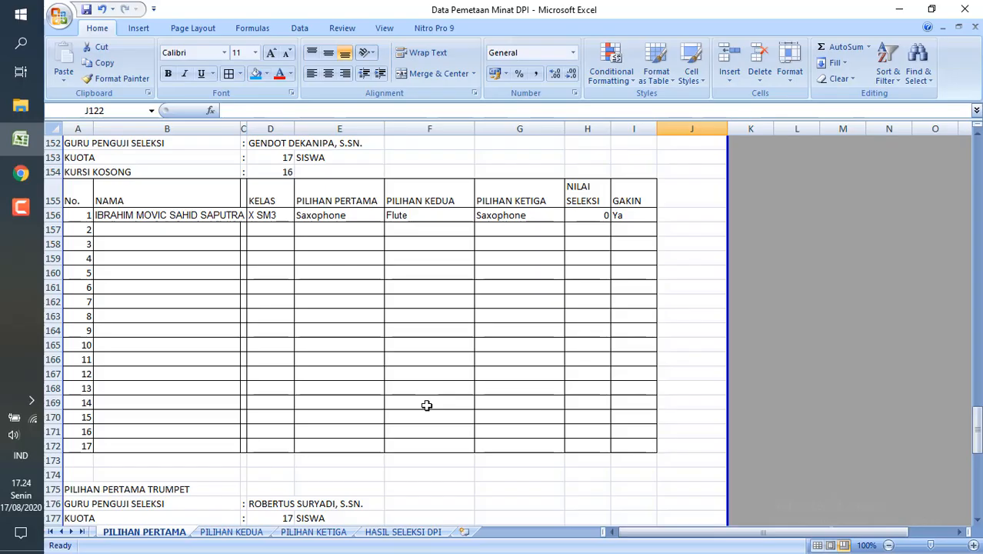
{"action": "scroll", "coordinate": [428, 405], "scroll_direction": "down", "scroll_amount": 3}
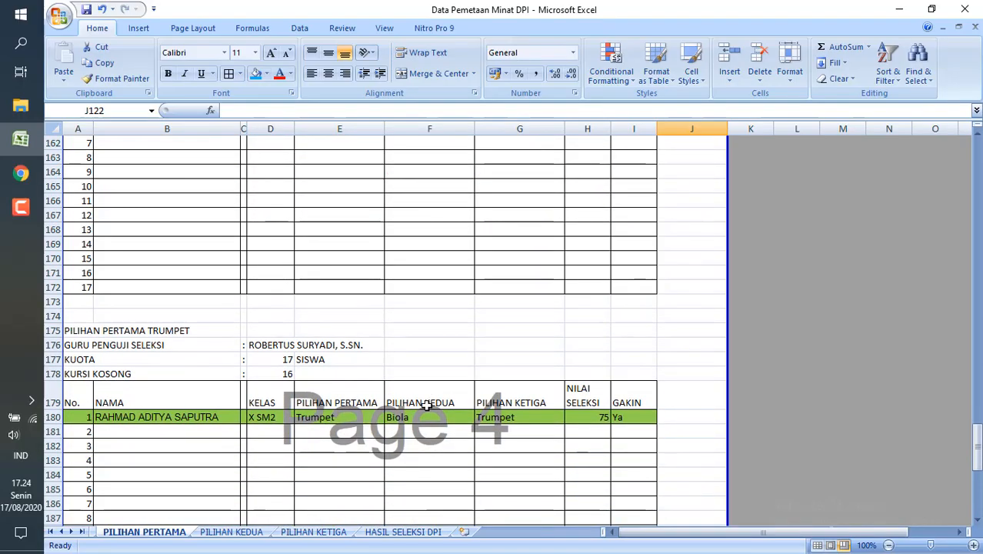
{"action": "scroll", "coordinate": [427, 406], "scroll_direction": "down", "scroll_amount": 13}
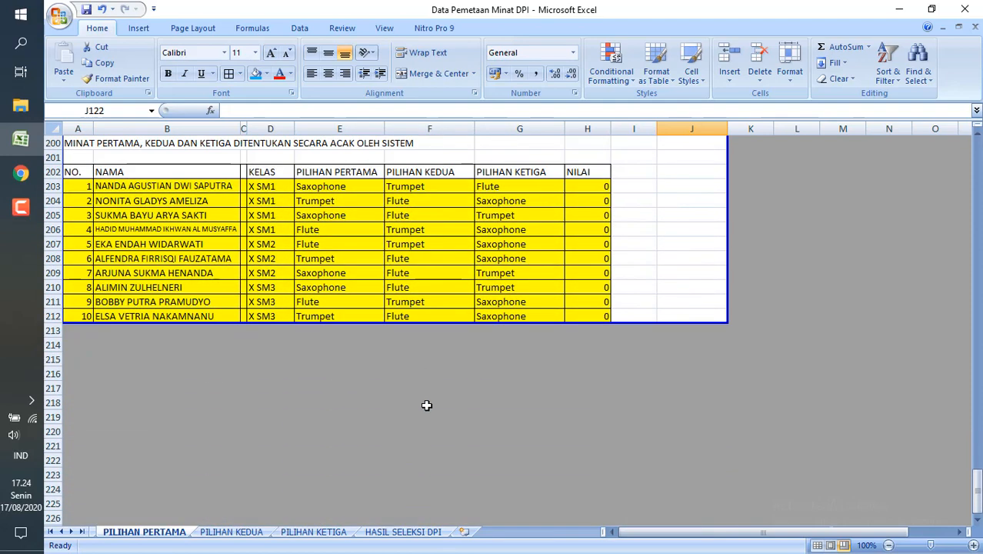
Switch to the PILIHAN KEDUA sheet and check the Drum list down to the last candidate's second choice in F130.
{"action": "left_click", "coordinate": [231, 531]}
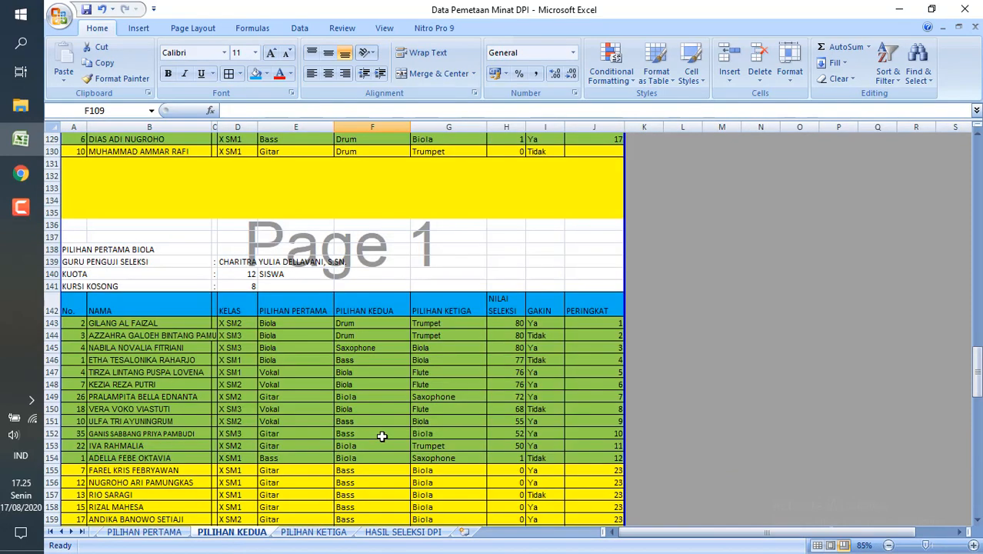
{"action": "scroll", "coordinate": [382, 436], "scroll_direction": "up", "scroll_amount": 6}
{"action": "scroll", "coordinate": [383, 436], "scroll_direction": "up", "scroll_amount": 2}
{"action": "scroll", "coordinate": [382, 436], "scroll_direction": "down", "scroll_amount": 3}
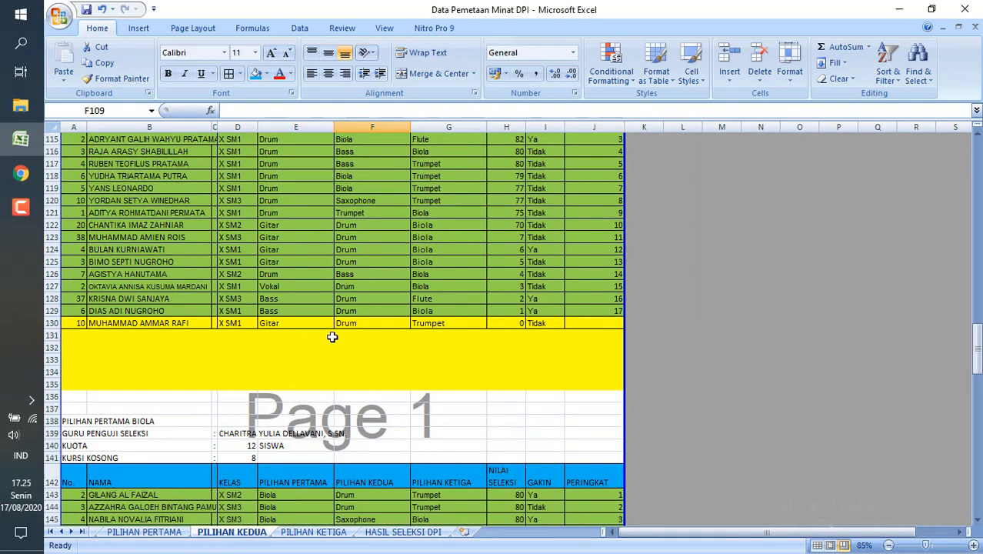
{"action": "left_click", "coordinate": [398, 334]}
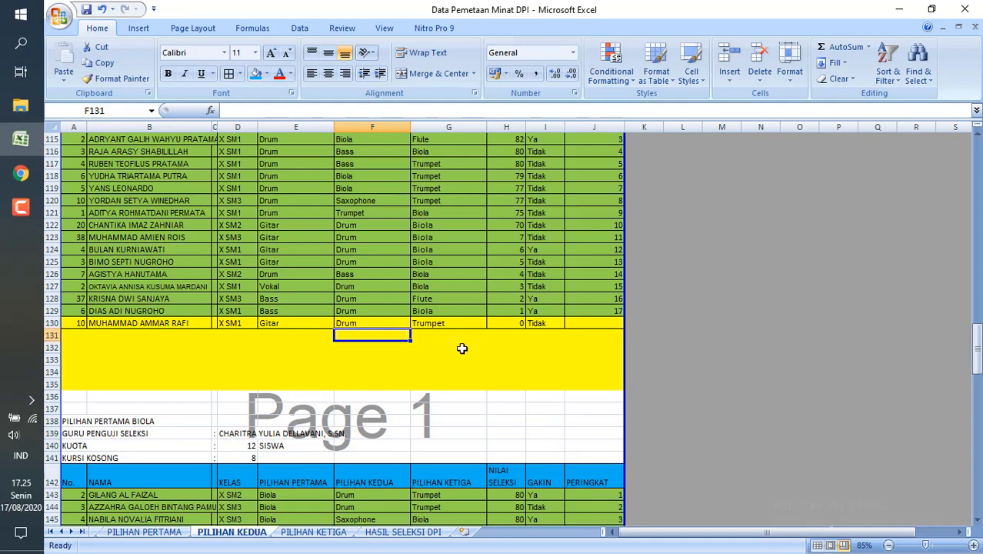
{"action": "left_click", "coordinate": [384, 323]}
{"action": "scroll", "coordinate": [456, 354], "scroll_direction": "down", "scroll_amount": 2}
{"action": "scroll", "coordinate": [458, 356], "scroll_direction": "down", "scroll_amount": 6}
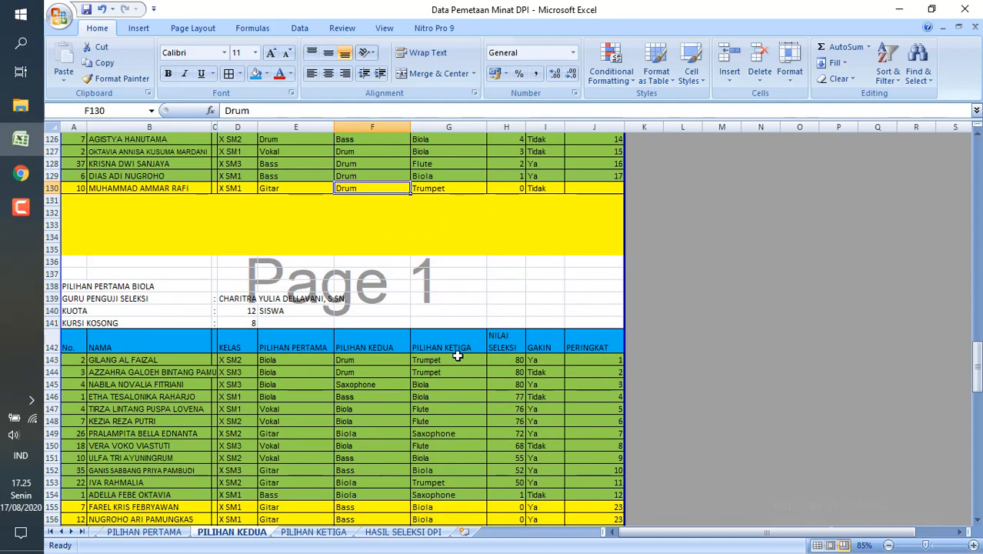
Examine the second and third choices of the yellow-marked Biola candidates in rows 155 to 165.
{"action": "scroll", "coordinate": [458, 355], "scroll_direction": "down", "scroll_amount": 1}
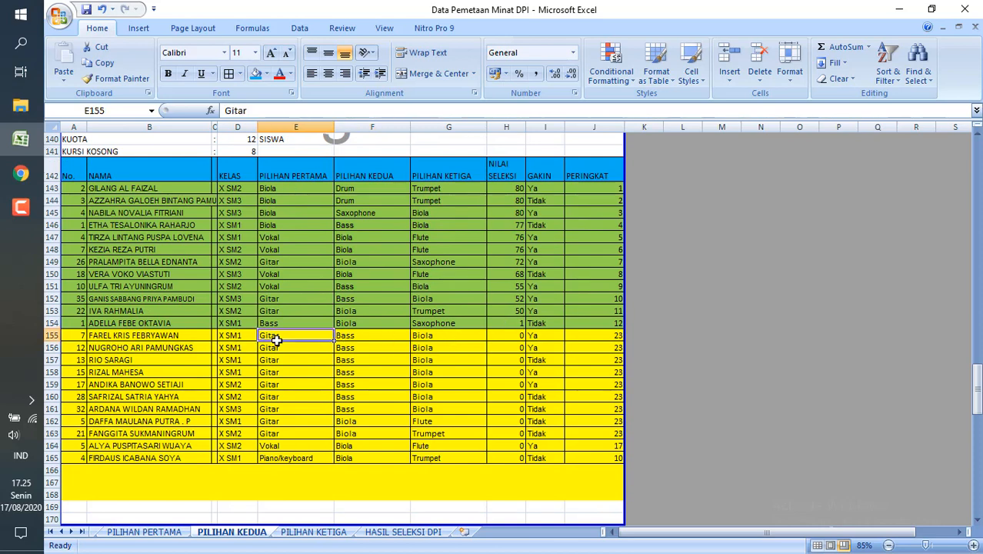
{"action": "left_click", "coordinate": [358, 345]}
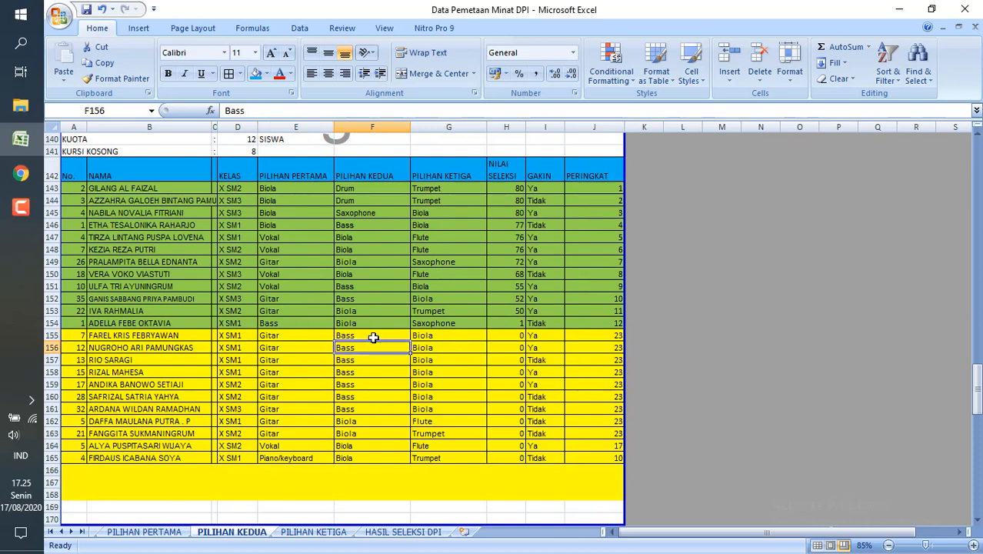
{"action": "left_click", "coordinate": [374, 336]}
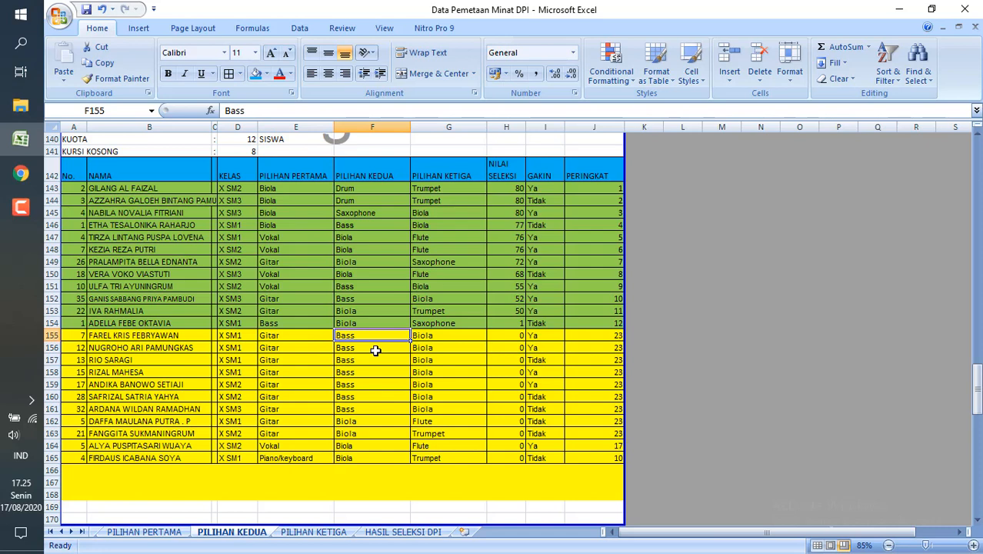
{"action": "left_click", "coordinate": [444, 337]}
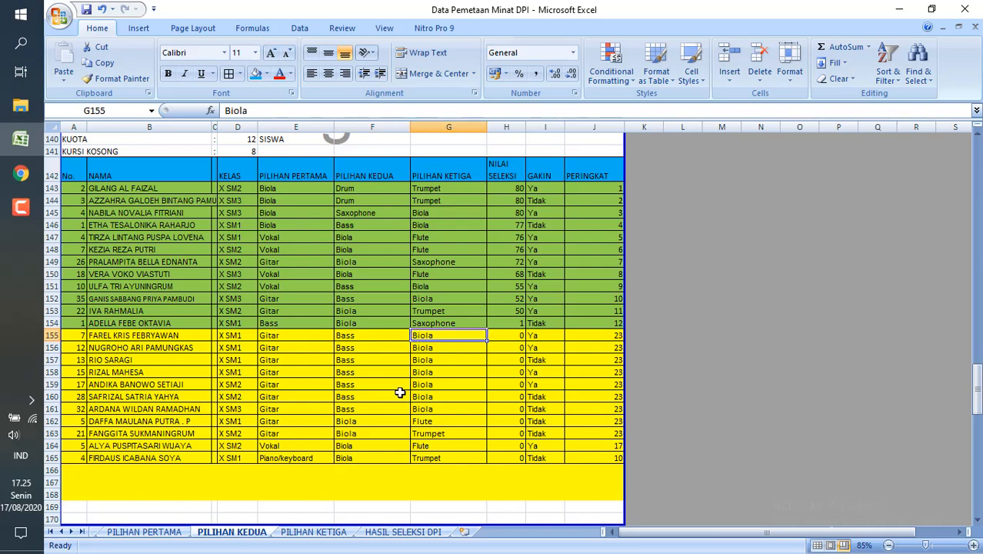
{"action": "scroll", "coordinate": [400, 392], "scroll_direction": "down", "scroll_amount": 2}
{"action": "scroll", "coordinate": [400, 392], "scroll_direction": "down", "scroll_amount": 1}
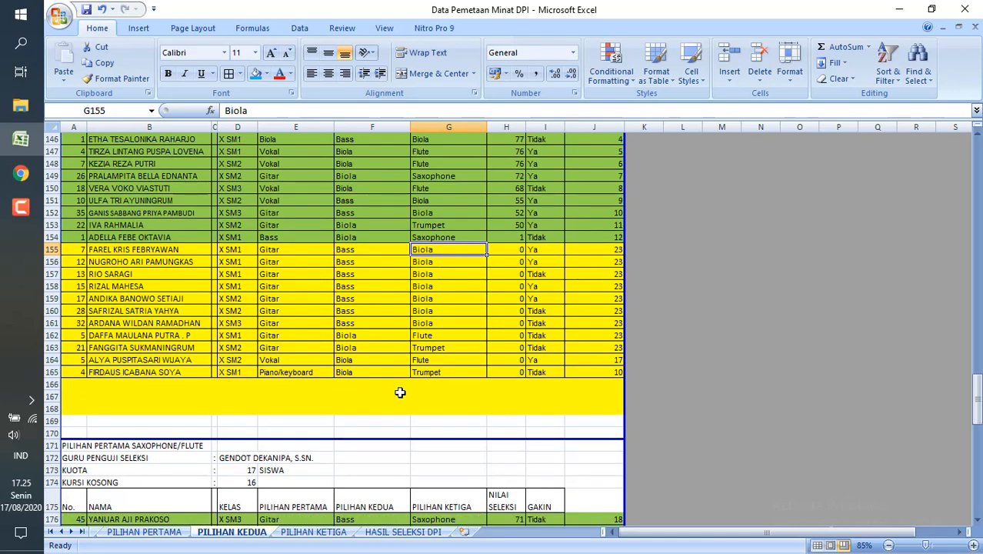
{"action": "left_click", "coordinate": [373, 338]}
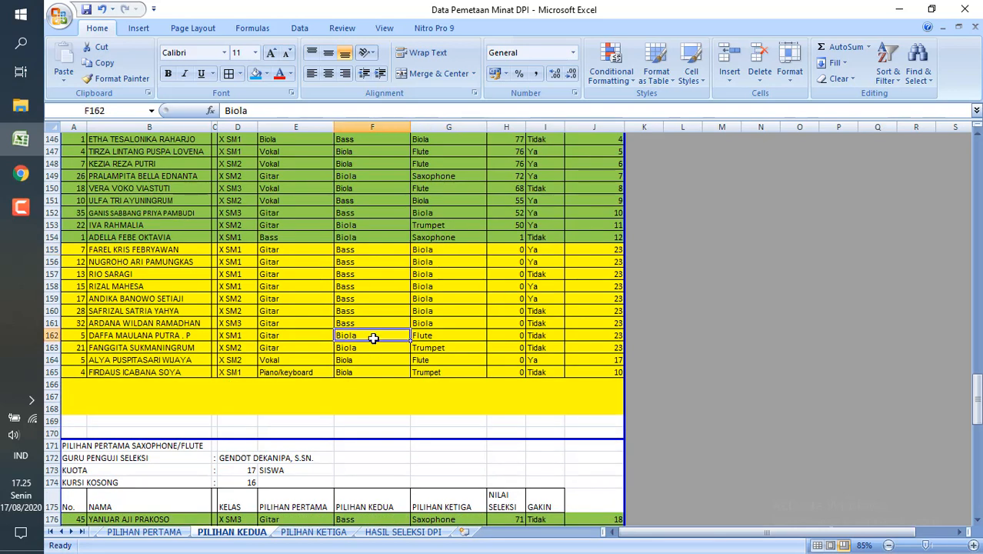
{"action": "key", "text": "Down"}
{"action": "key", "text": "Down"}
{"action": "key", "text": "Down"}
Review the green-marked Biola students' second choices in F147:F151, the third choice in G152 and the selection scores in H152 to H154.
{"action": "scroll", "coordinate": [373, 338], "scroll_direction": "up", "scroll_amount": 4}
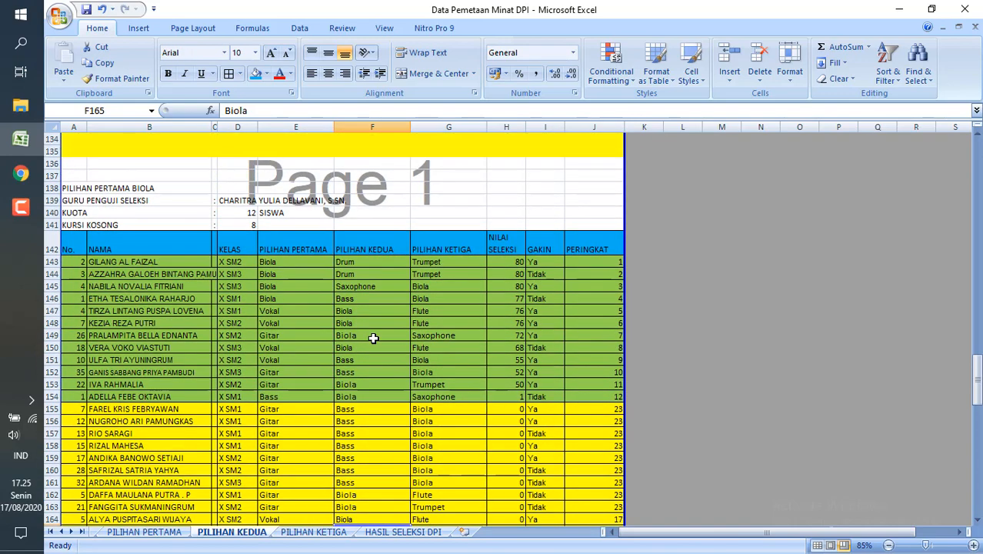
{"action": "left_click_drag", "start_coordinate": [362, 309], "coordinate": [367, 363]}
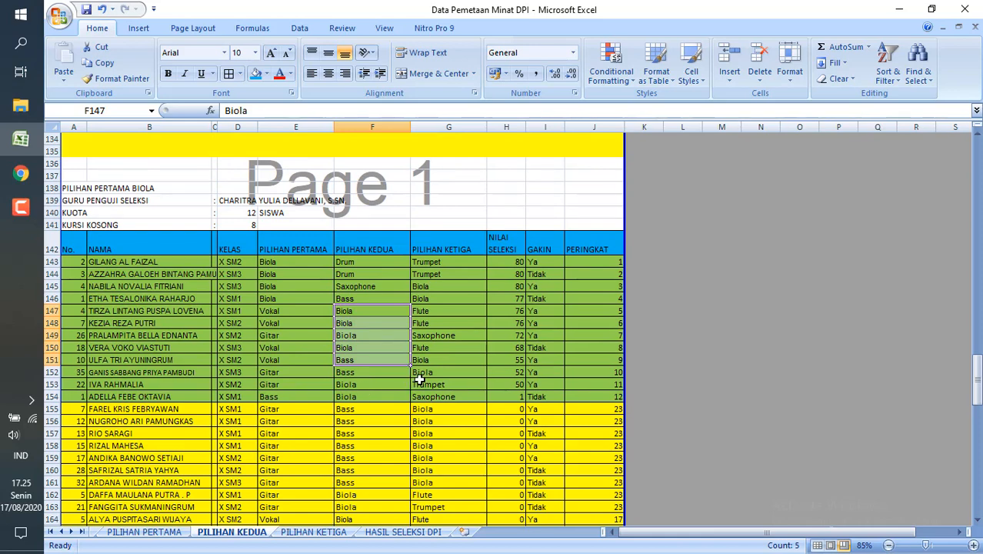
{"action": "left_click", "coordinate": [444, 375]}
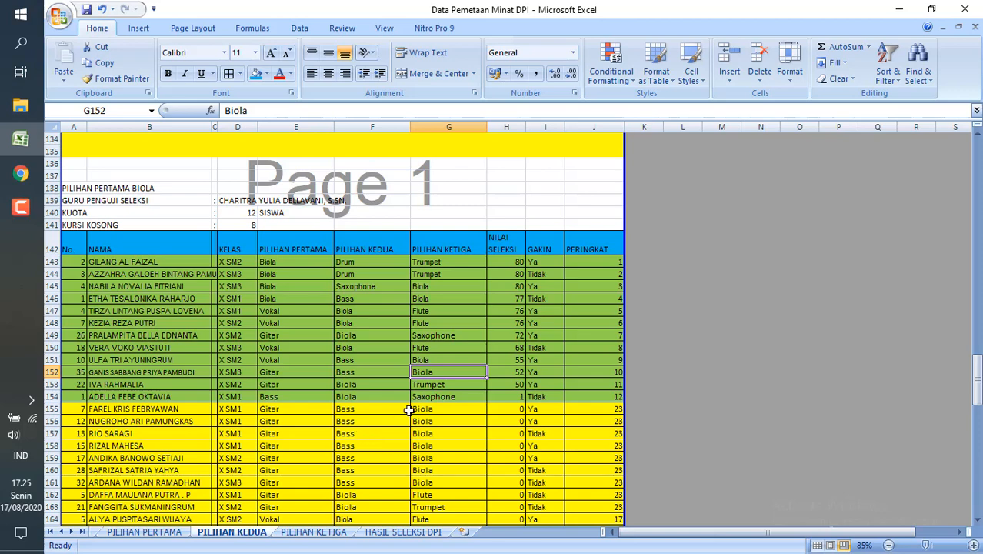
{"action": "key", "text": "Right"}
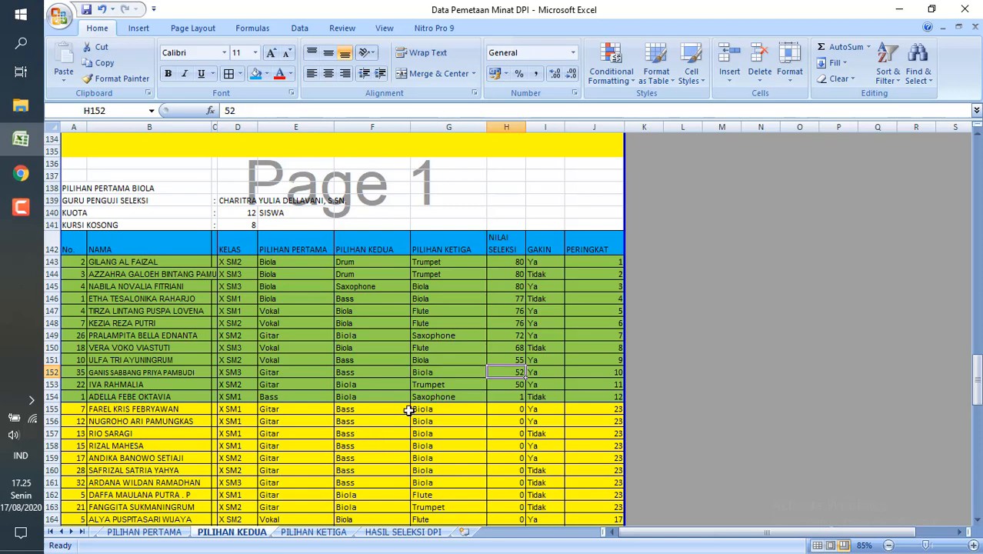
{"action": "key", "text": "Down"}
{"action": "key", "text": "Down"}
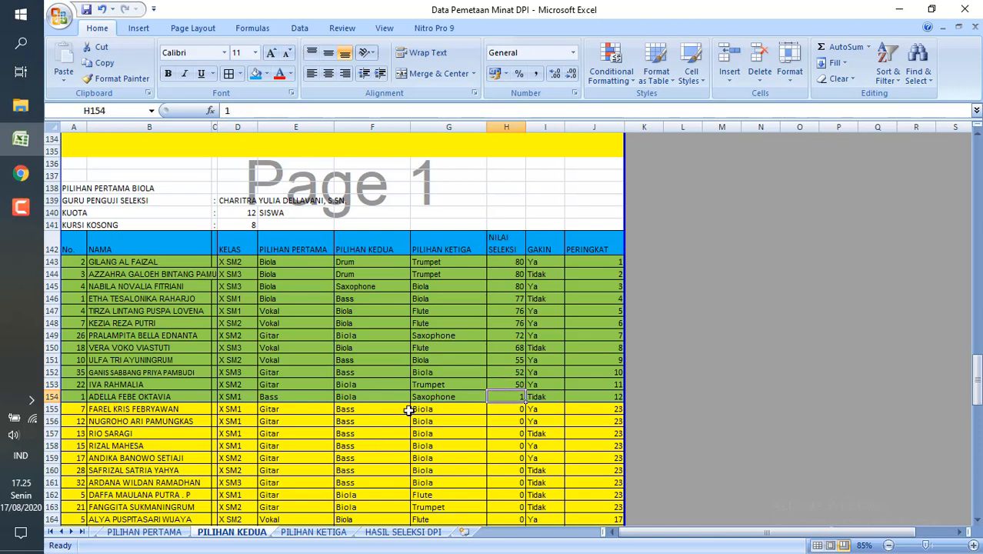
{"action": "key", "text": "Down"}
{"action": "key", "text": "Down"}
{"action": "key", "text": "Down"}
{"action": "key", "text": "Down"}
{"action": "key", "text": "Down"}
{"action": "key", "text": "Down"}
{"action": "key", "text": "Down"}
{"action": "key", "text": "Down"}
{"action": "key", "text": "Down"}
{"action": "key", "text": "Down"}
{"action": "key", "text": "Down"}
{"action": "key", "text": "Down"}
{"action": "key", "text": "Down"}
{"action": "key", "text": "Down"}
{"action": "key", "text": "Down"}
{"action": "key", "text": "Down"}
{"action": "key", "text": "Down"}
{"action": "key", "text": "Down"}
{"action": "key", "text": "Down"}
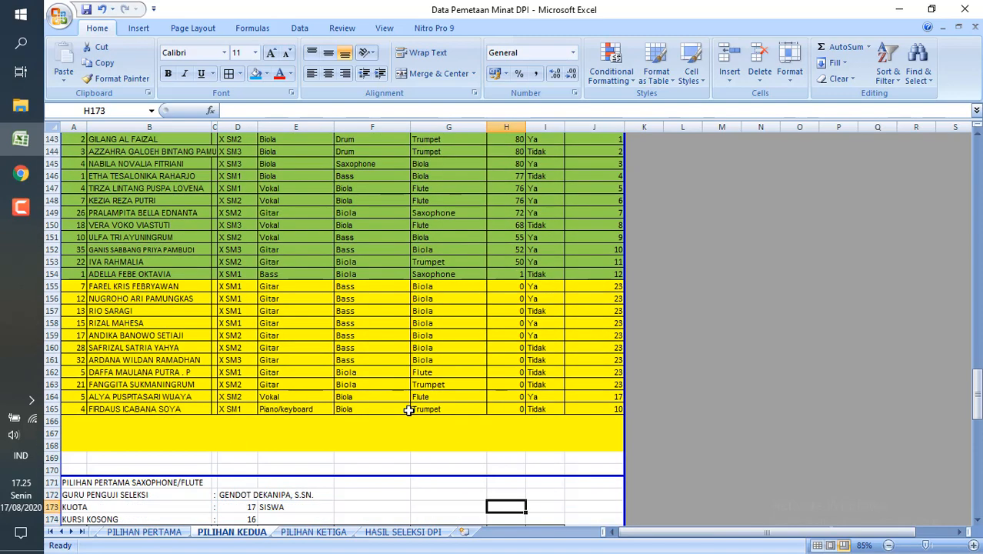
Recheck the Biola score in H154 and look through the Saxophone/Flute and Trumpet lists down to row 214.
{"action": "left_click", "coordinate": [510, 274]}
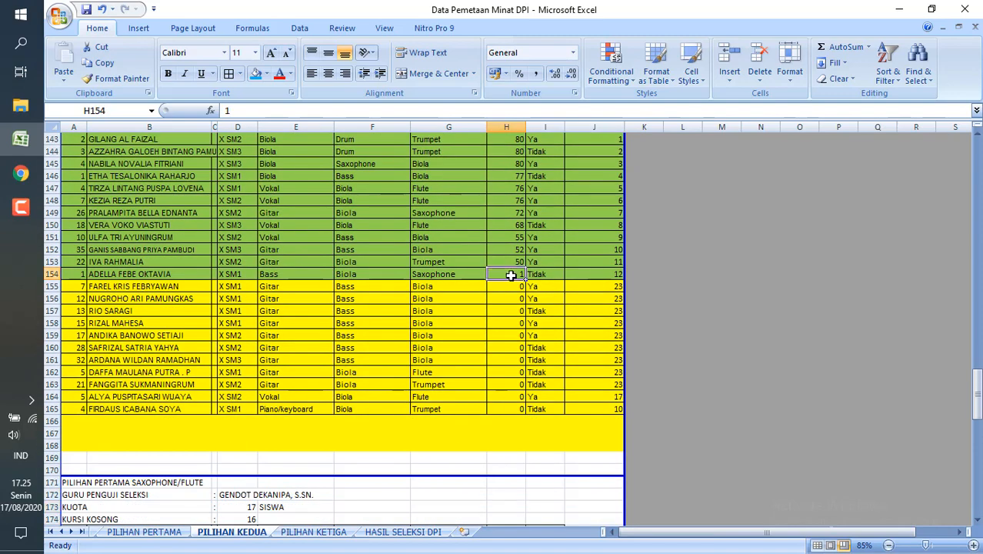
{"action": "key", "text": "Down"}
{"action": "key", "text": "Down"}
{"action": "key", "text": "Down"}
{"action": "key", "text": "Down"}
{"action": "key", "text": "Down"}
{"action": "key", "text": "Down"}
{"action": "key", "text": "Down"}
{"action": "key", "text": "Down"}
{"action": "key", "text": "Down"}
{"action": "key", "text": "Down"}
{"action": "key", "text": "Down"}
{"action": "key", "text": "Down"}
{"action": "key", "text": "Down"}
{"action": "key", "text": "Down"}
{"action": "key", "text": "Down"}
{"action": "key", "text": "Down"}
{"action": "key", "text": "Down"}
{"action": "key", "text": "Down"}
{"action": "key", "text": "Down"}
{"action": "key", "text": "Down"}
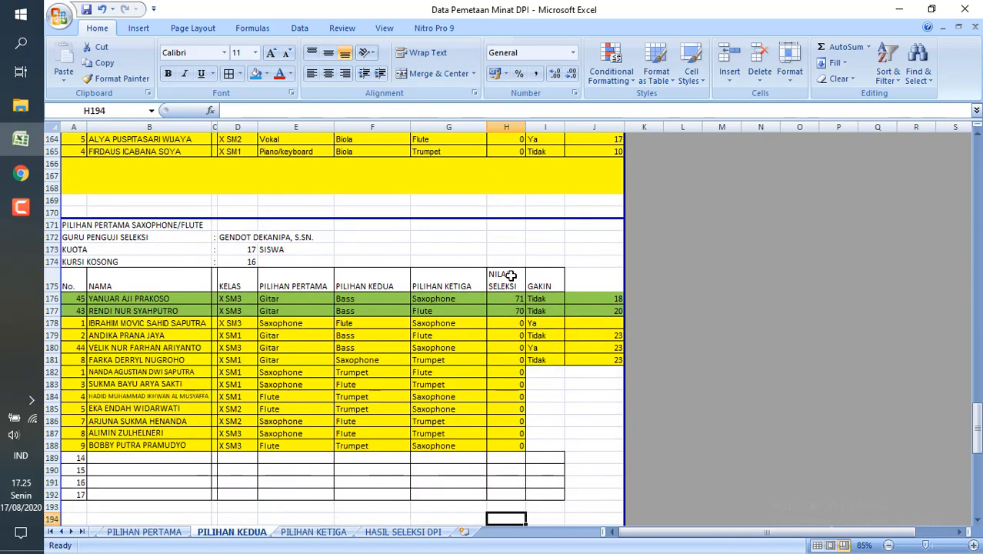
{"action": "key", "text": "Up"}
{"action": "key", "text": "Up"}
{"action": "key", "text": "Up"}
{"action": "key", "text": "Up"}
{"action": "key", "text": "Up"}
{"action": "key", "text": "Up"}
{"action": "key", "text": "Up"}
{"action": "key", "text": "Up"}
{"action": "key", "text": "Up"}
{"action": "key", "text": "Up"}
{"action": "key", "text": "Up"}
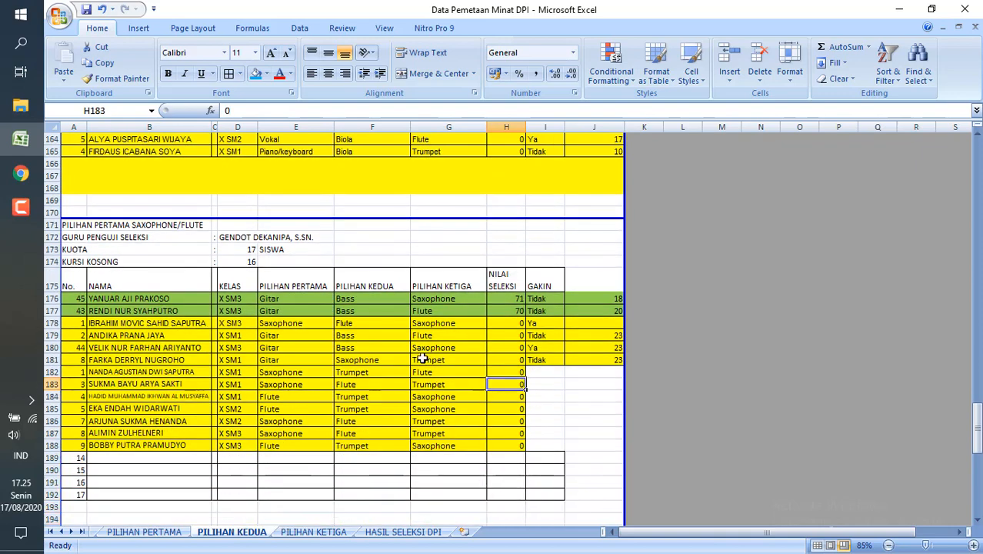
{"action": "key", "text": "Down"}
{"action": "key", "text": "Down"}
{"action": "key", "text": "Down"}
{"action": "key", "text": "Down"}
{"action": "key", "text": "Down"}
{"action": "key", "text": "Down"}
{"action": "key", "text": "Down"}
{"action": "key", "text": "Down"}
{"action": "key", "text": "Down"}
{"action": "key", "text": "Down"}
{"action": "key", "text": "Down"}
{"action": "key", "text": "Down"}
{"action": "key", "text": "Down"}
{"action": "key", "text": "Down"}
{"action": "key", "text": "Down"}
{"action": "key", "text": "Down"}
{"action": "key", "text": "Down"}
{"action": "key", "text": "Down"}
{"action": "key", "text": "Down"}
{"action": "key", "text": "Down"}
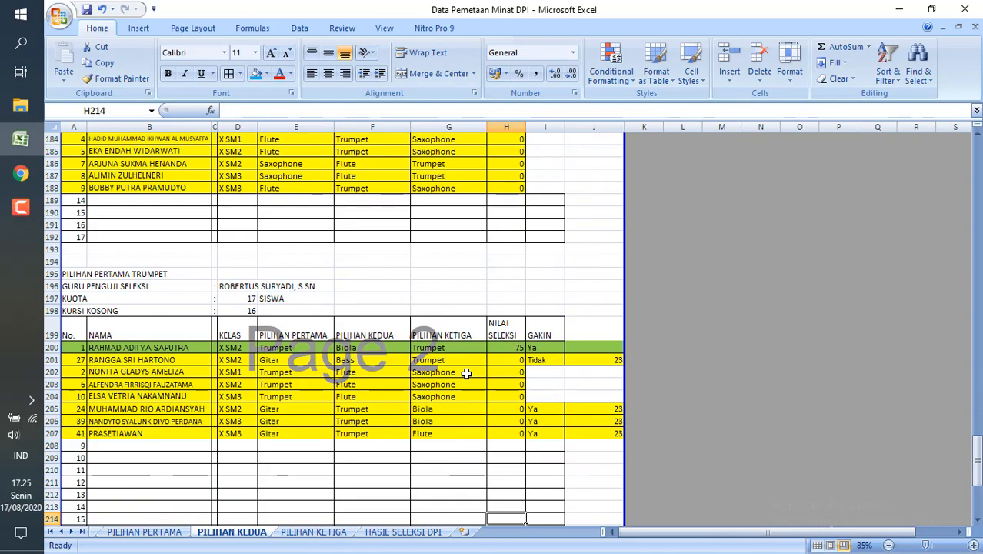
Switch to the PILIHAN KETIGA sheet and look through its Saxophone/Flute and Trumpet lists.
{"action": "left_click", "coordinate": [312, 534]}
{"action": "scroll", "coordinate": [327, 403], "scroll_direction": "down", "scroll_amount": 7}
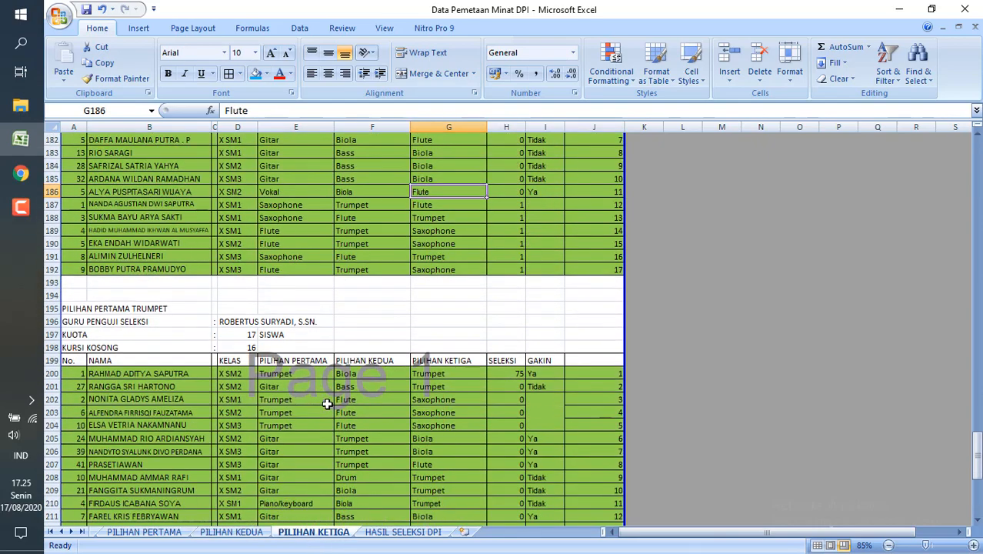
{"action": "scroll", "coordinate": [327, 404], "scroll_direction": "up", "scroll_amount": 7}
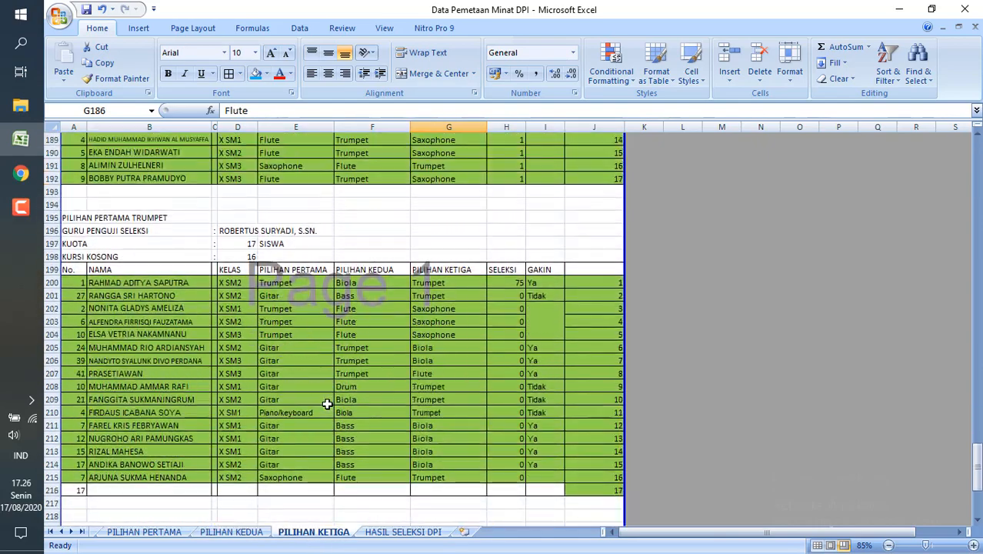
{"action": "scroll", "coordinate": [327, 404], "scroll_direction": "down", "scroll_amount": 6}
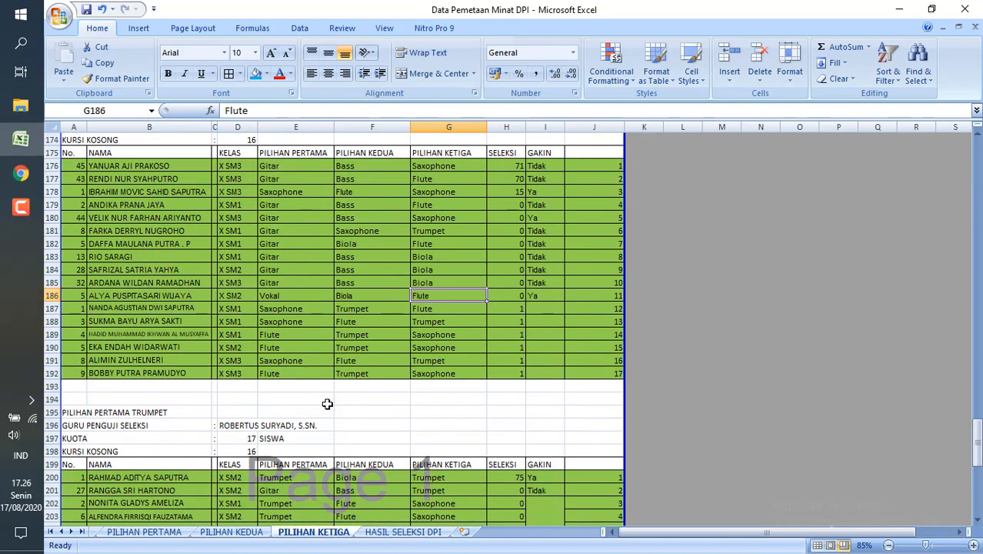
{"action": "scroll", "coordinate": [327, 404], "scroll_direction": "down", "scroll_amount": 3}
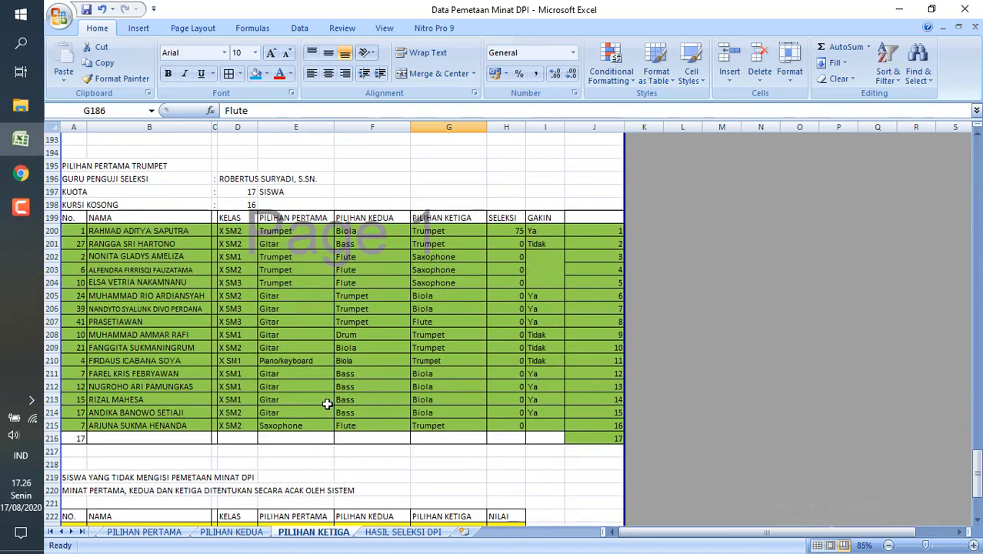
{"action": "scroll", "coordinate": [327, 404], "scroll_direction": "up", "scroll_amount": 8}
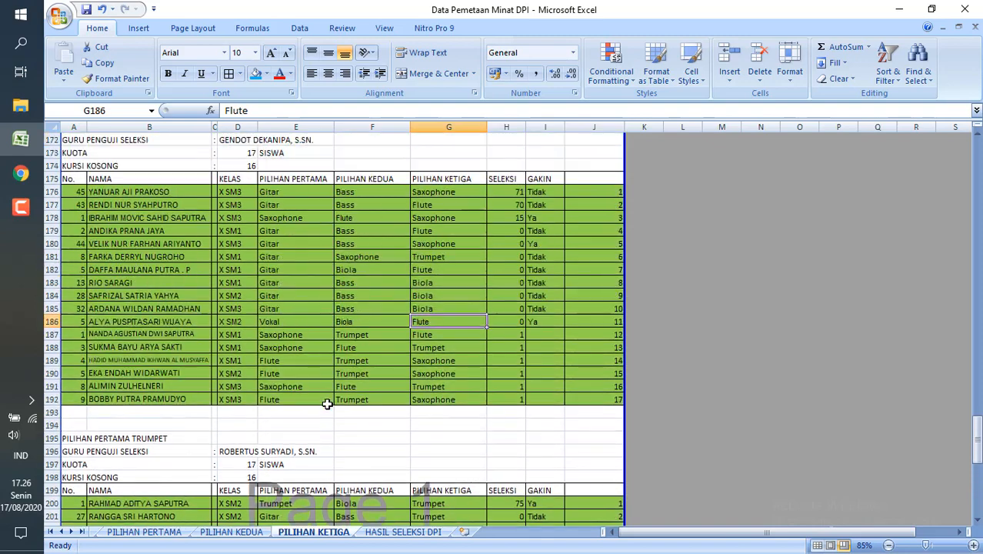
{"action": "scroll", "coordinate": [326, 403], "scroll_direction": "down", "scroll_amount": 1}
{"action": "scroll", "coordinate": [327, 404], "scroll_direction": "up", "scroll_amount": 2}
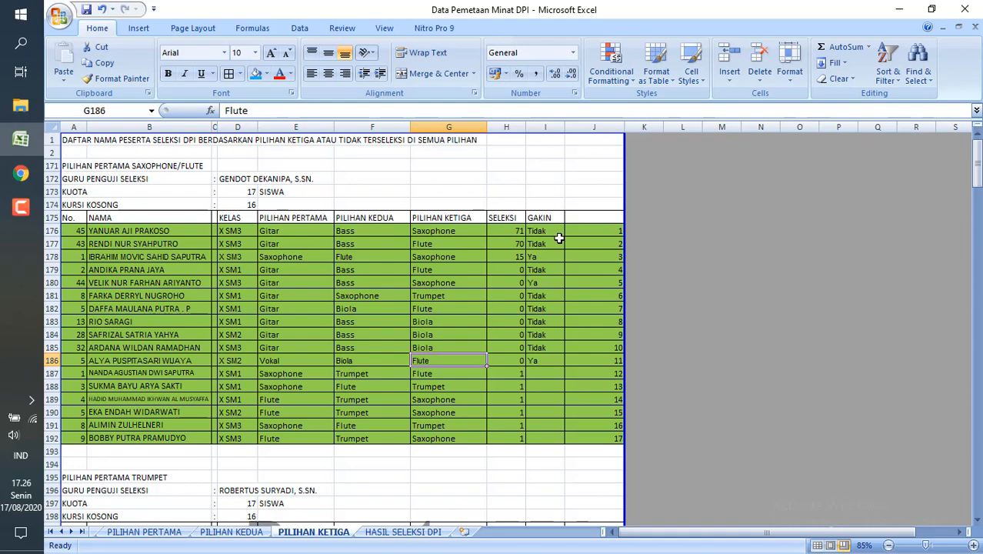
Examine the Saxophone/Flute list's selection scores in H185 and H180, the GAKIN status in I176 and the third choice in G181.
{"action": "left_click", "coordinate": [494, 346]}
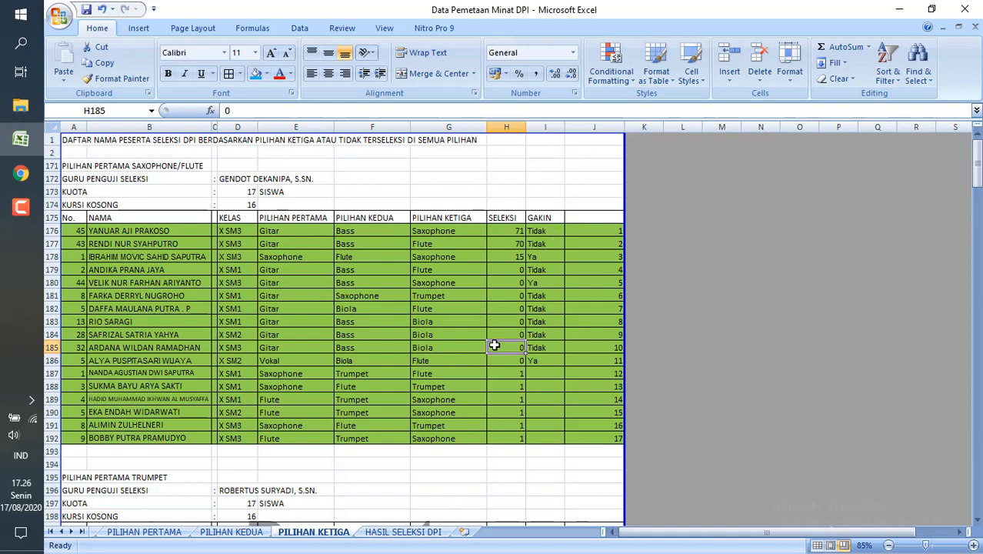
{"action": "scroll", "coordinate": [494, 346], "scroll_direction": "down", "scroll_amount": 4}
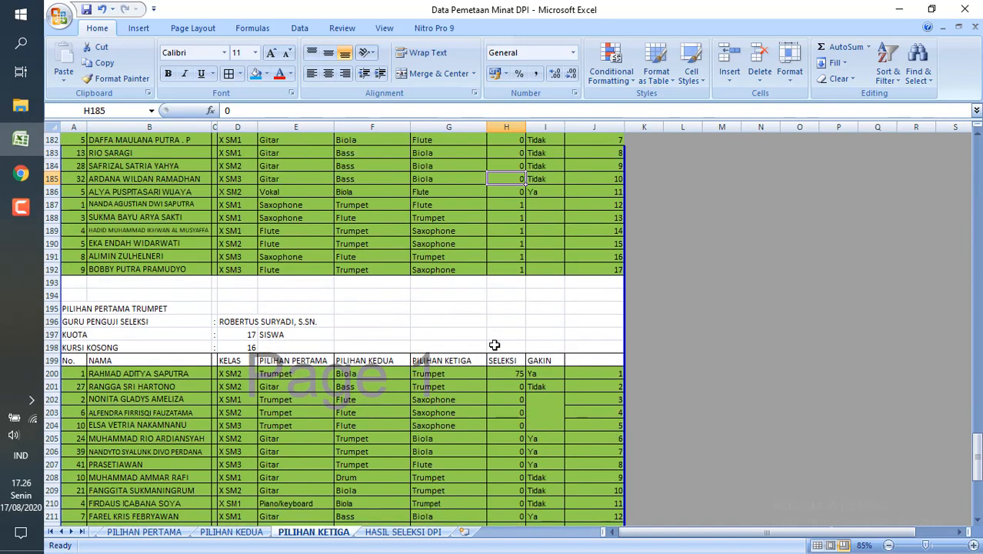
{"action": "scroll", "coordinate": [494, 345], "scroll_direction": "up", "scroll_amount": 4}
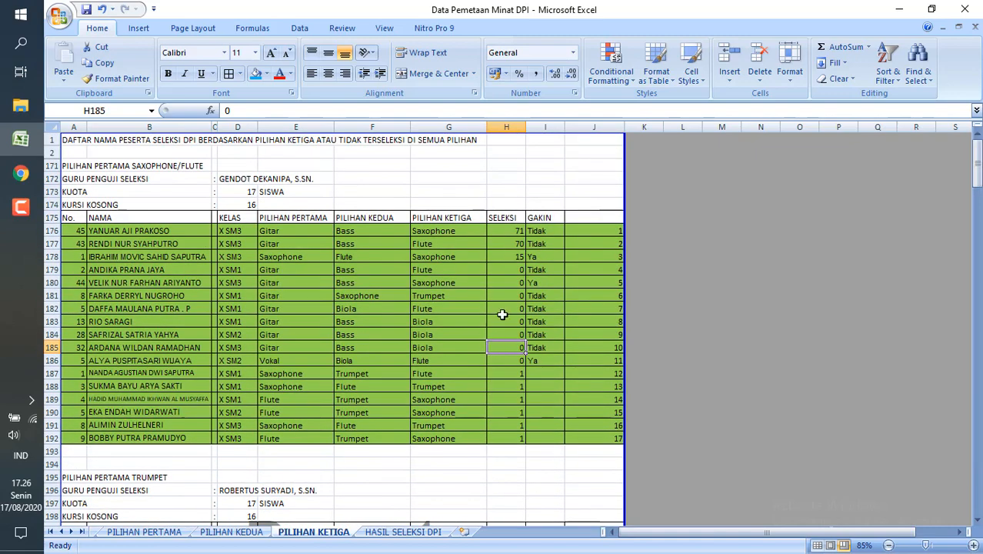
{"action": "left_click", "coordinate": [559, 233]}
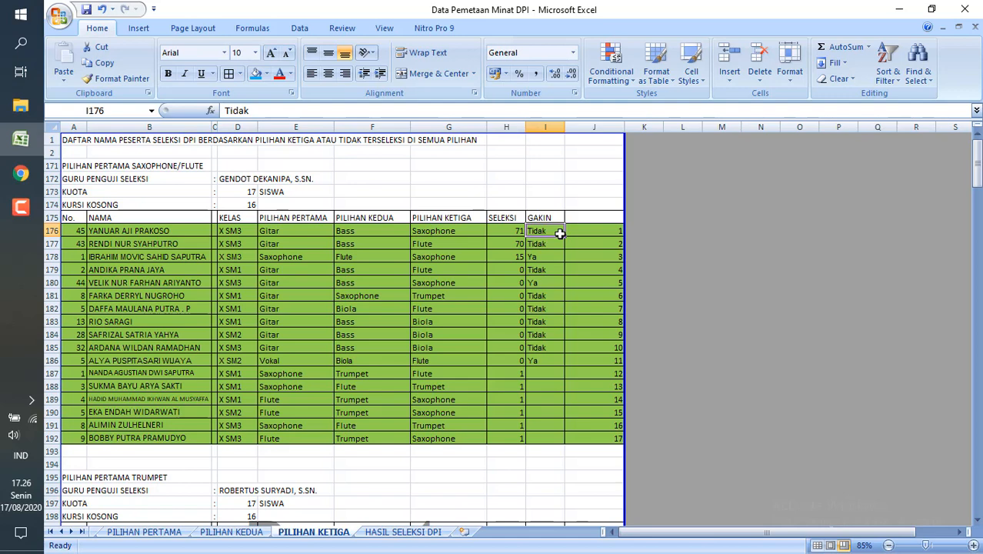
{"action": "left_click", "coordinate": [493, 283]}
{"action": "left_click", "coordinate": [475, 297]}
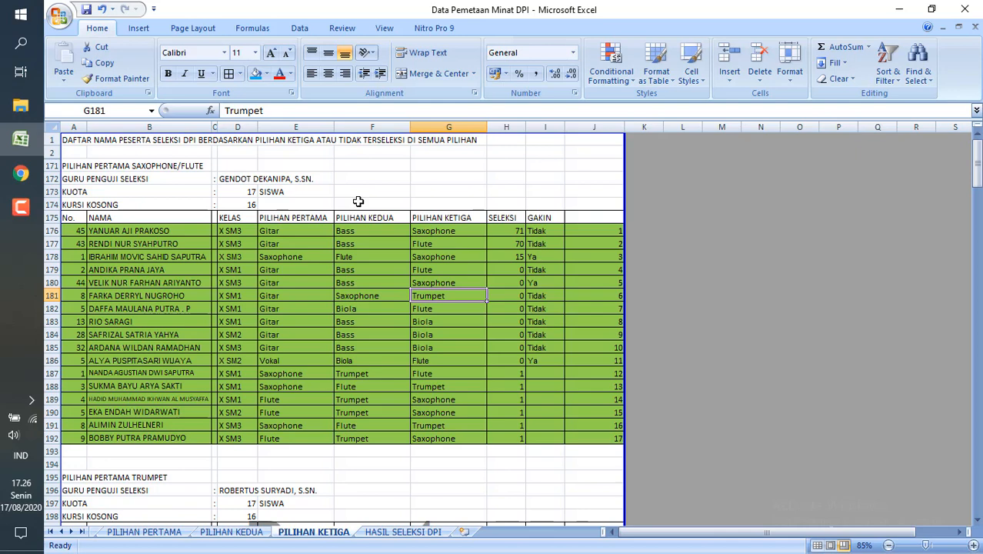
Check the Saxophone/Flute examining teacher in D172 and the third choice in G182, and look through the Trumpet list to row 216.
{"action": "left_click", "coordinate": [232, 181]}
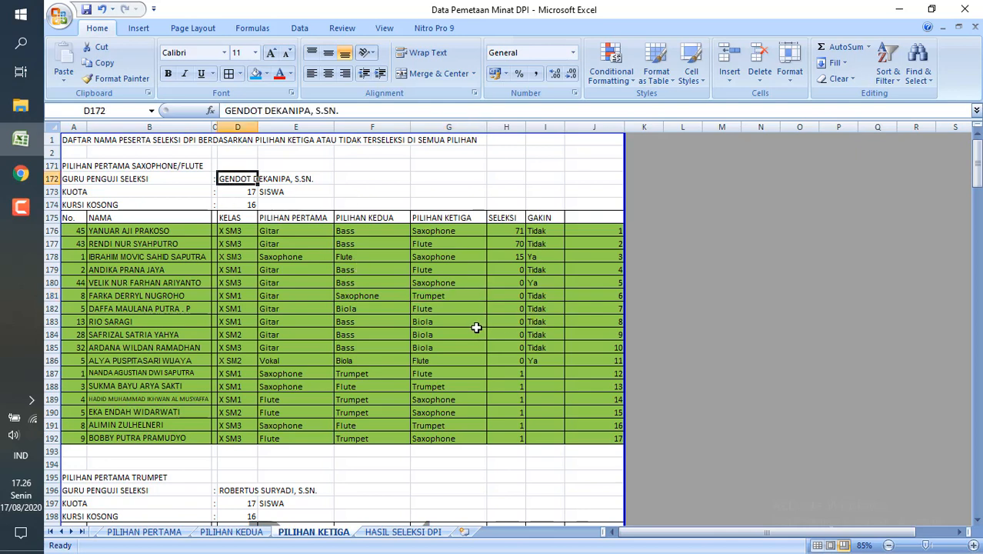
{"action": "left_click", "coordinate": [459, 311]}
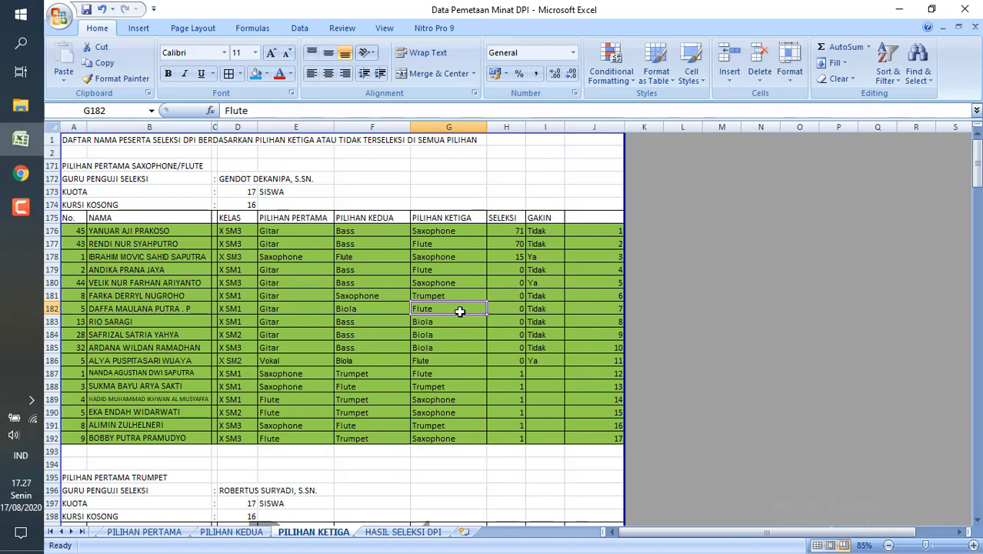
{"action": "scroll", "coordinate": [459, 311], "scroll_direction": "down", "scroll_amount": 1}
{"action": "scroll", "coordinate": [459, 311], "scroll_direction": "down", "scroll_amount": 6}
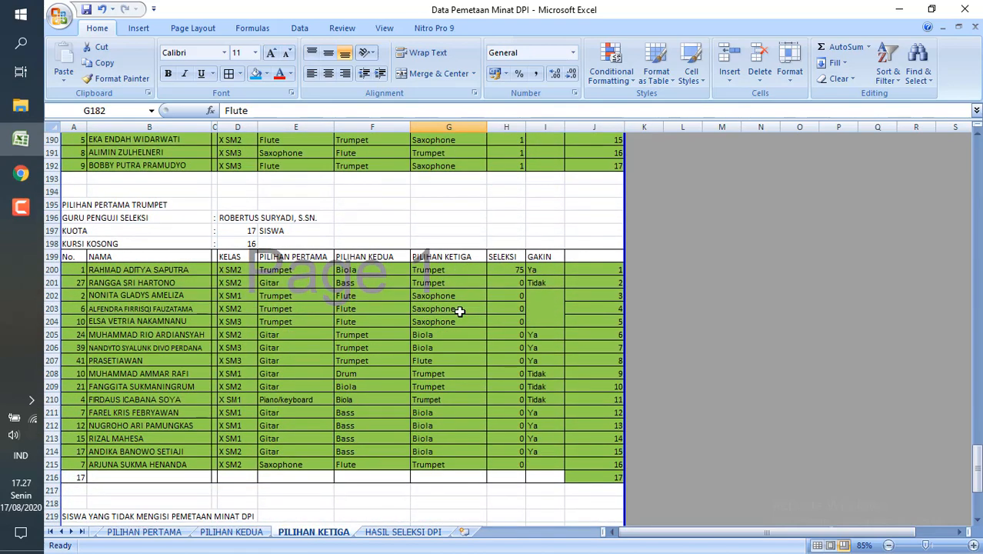
{"action": "scroll", "coordinate": [459, 311], "scroll_direction": "down", "scroll_amount": 1}
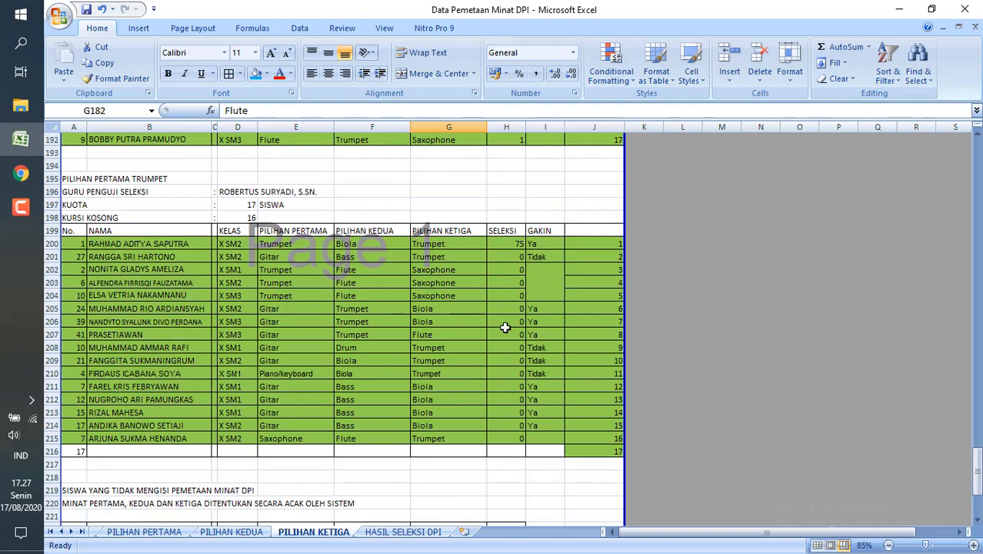
Check the third choices in G205 and G203 of the Trumpet list and look down to the students who skipped the interest mapping.
{"action": "left_click", "coordinate": [450, 308]}
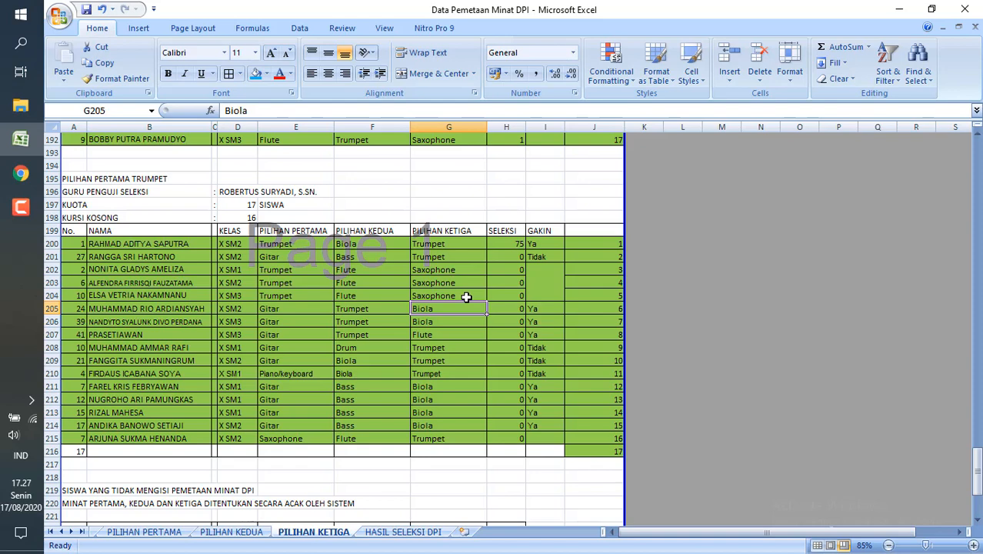
{"action": "left_click", "coordinate": [464, 283]}
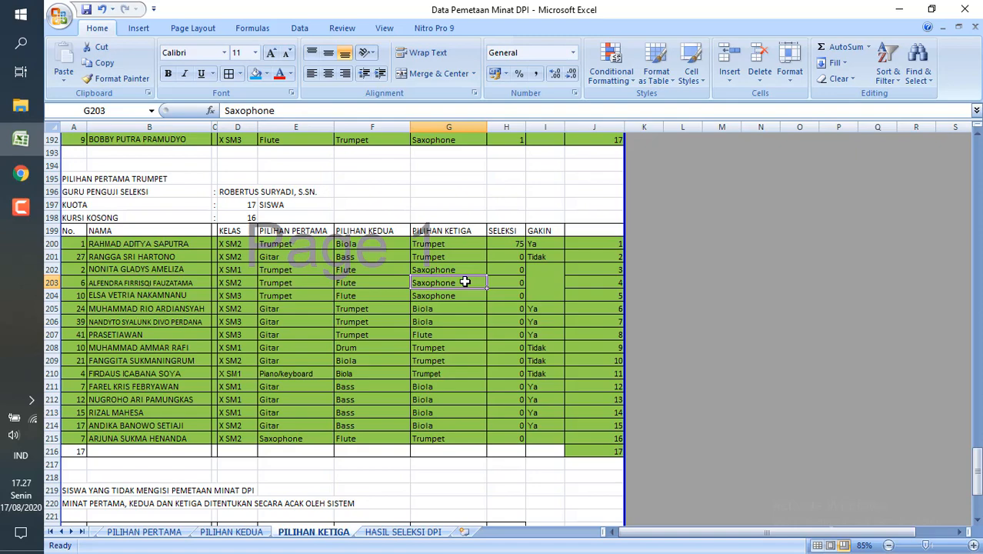
{"action": "scroll", "coordinate": [465, 282], "scroll_direction": "down", "scroll_amount": 3}
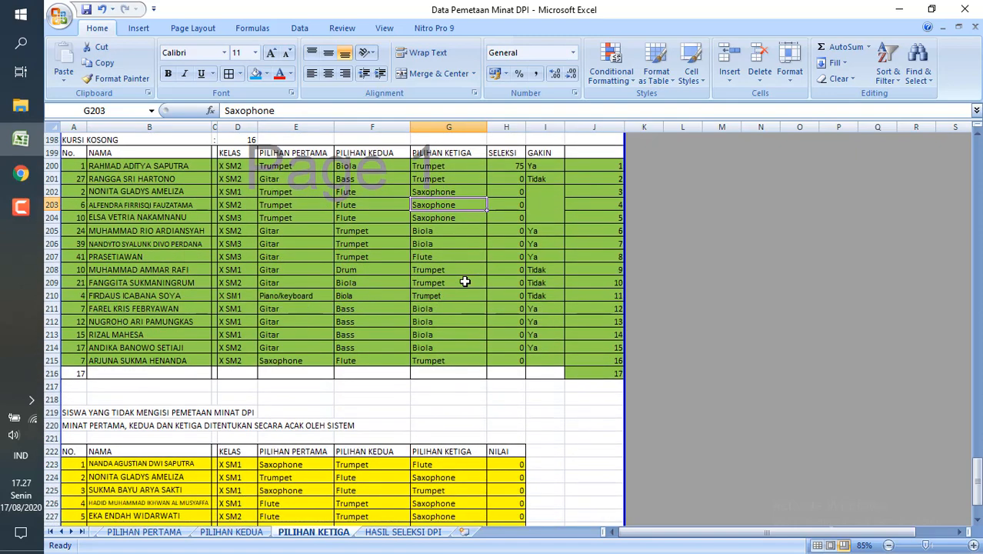
Switch to the HASIL SELEKSI DPI sheet and examine the title and DPI GITAR/BASS header at its beginning.
{"action": "left_click", "coordinate": [404, 531]}
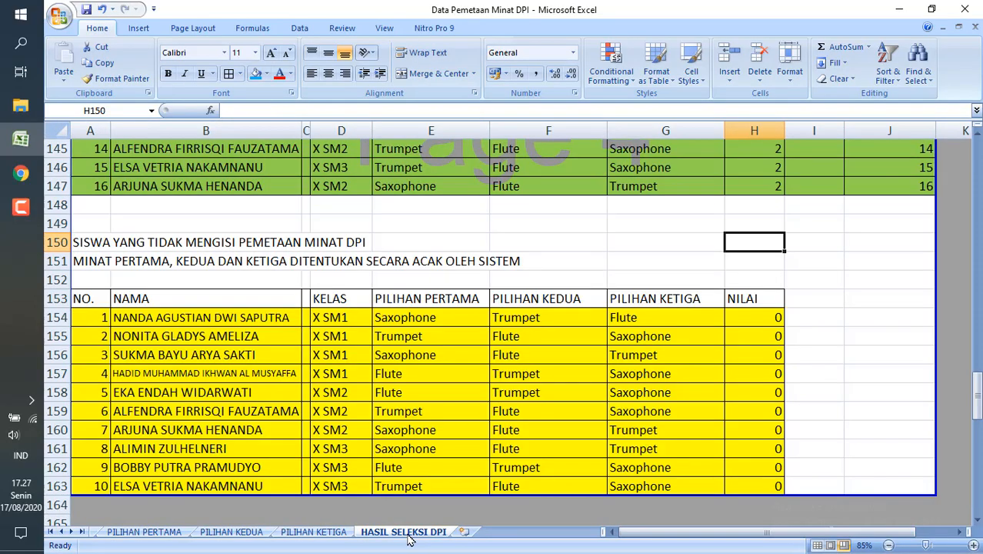
{"action": "scroll", "coordinate": [408, 392], "scroll_direction": "up", "scroll_amount": 3, "text": "ctrl"}
{"action": "scroll", "coordinate": [408, 394], "scroll_direction": "up", "scroll_amount": 20}
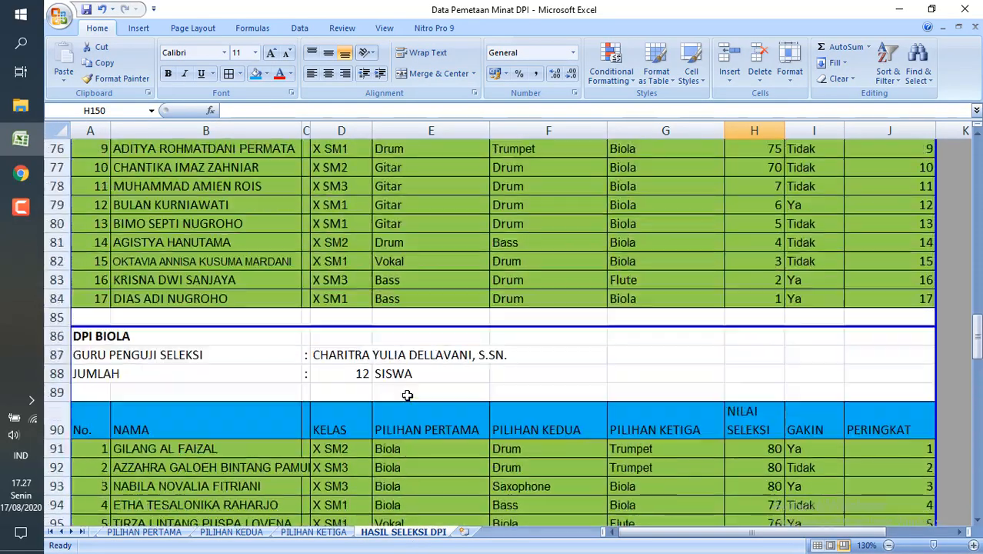
{"action": "scroll", "coordinate": [407, 394], "scroll_direction": "up", "scroll_amount": 10}
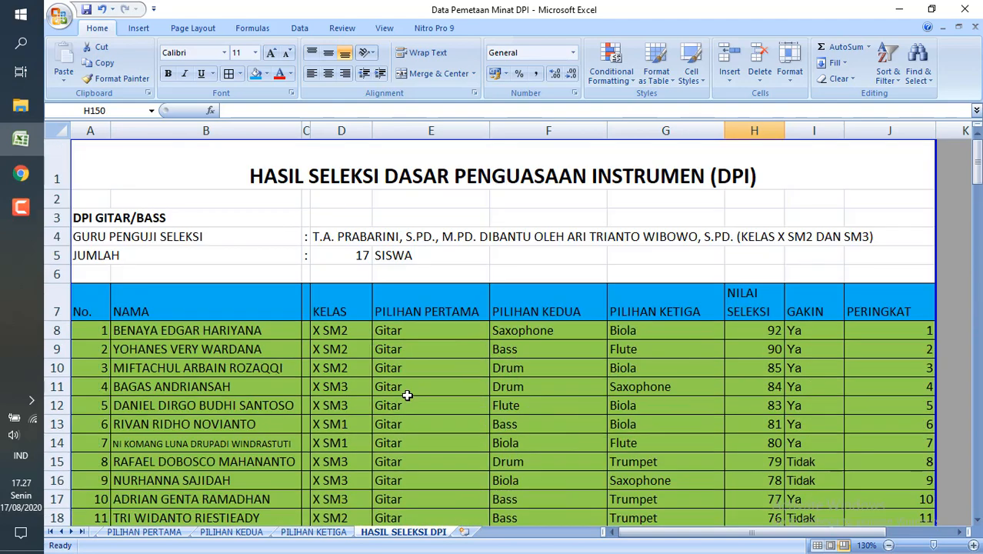
{"action": "scroll", "coordinate": [408, 395], "scroll_direction": "down", "scroll_amount": 3}
{"action": "scroll", "coordinate": [407, 394], "scroll_direction": "up", "scroll_amount": 3}
{"action": "left_click", "coordinate": [336, 216]}
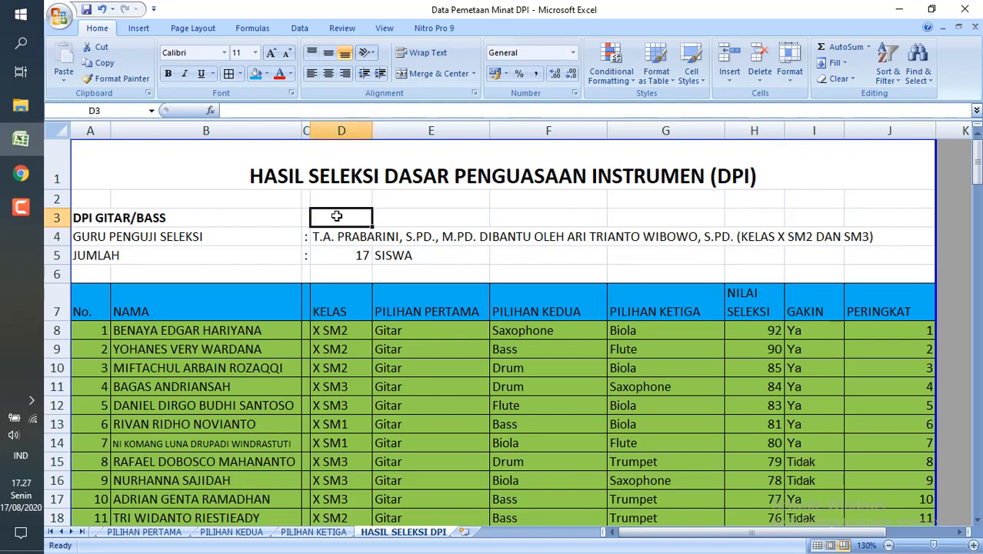
{"action": "left_click", "coordinate": [267, 229]}
Look through the final instrument lists from DPI GITAR/BASS to DPI TRUMPET, down to the students who did not fill in the mapping.
{"action": "scroll", "coordinate": [267, 227], "scroll_direction": "down", "scroll_amount": 13}
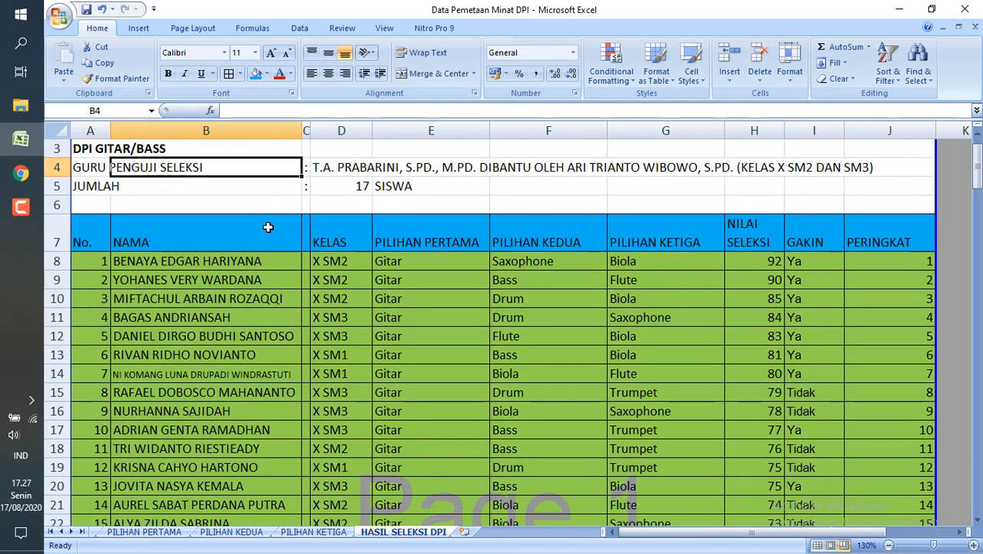
{"action": "scroll", "coordinate": [267, 227], "scroll_direction": "down", "scroll_amount": 6}
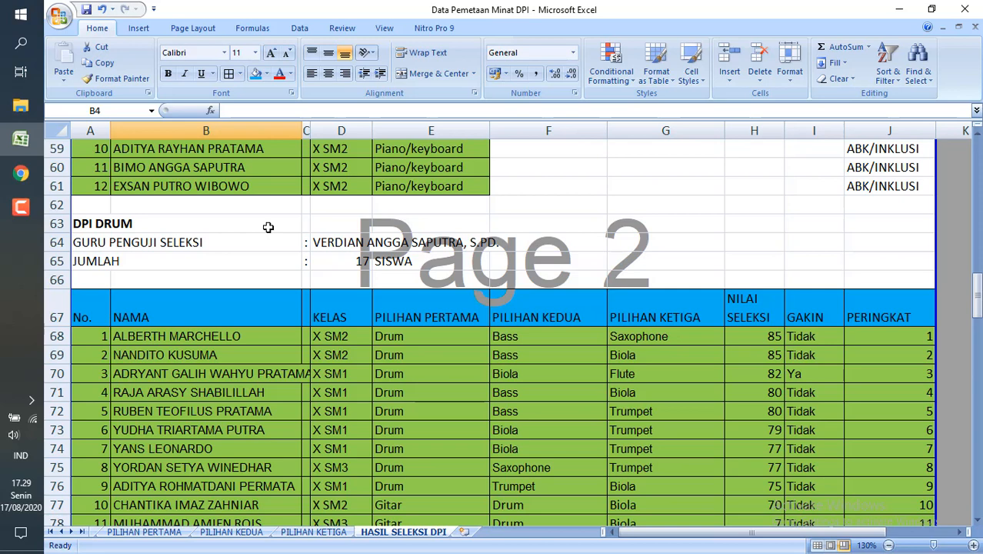
{"action": "scroll", "coordinate": [267, 227], "scroll_direction": "down", "scroll_amount": 13}
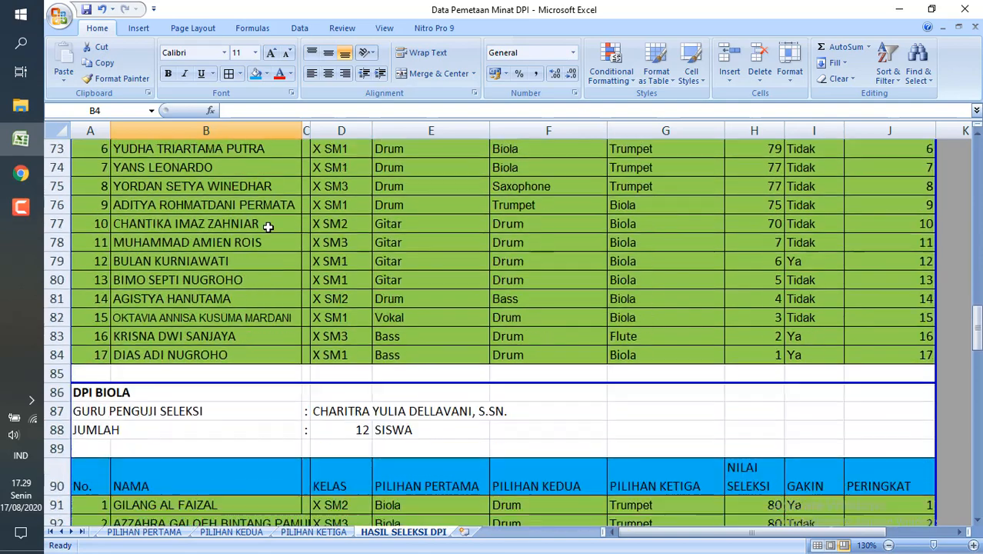
{"action": "scroll", "coordinate": [267, 227], "scroll_direction": "down", "scroll_amount": 2}
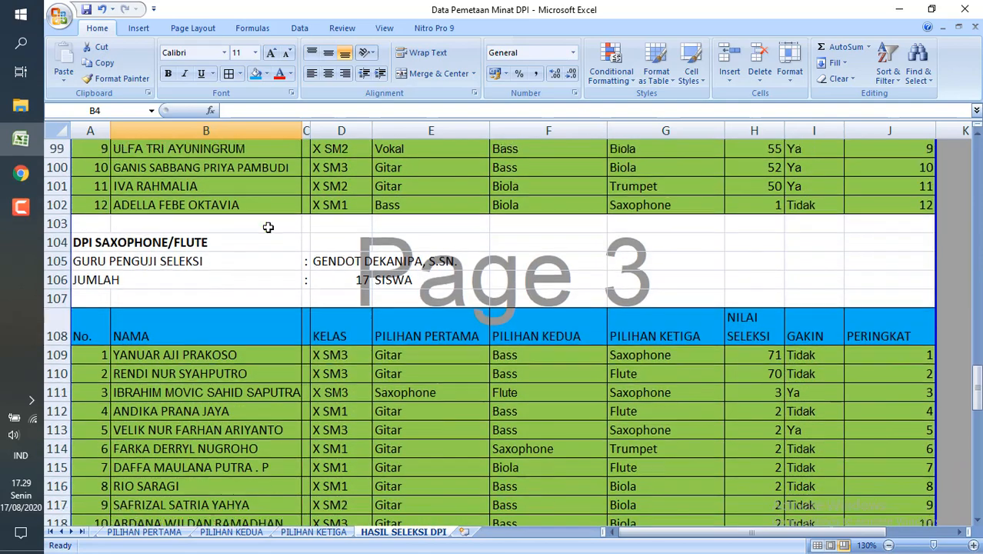
{"action": "scroll", "coordinate": [268, 227], "scroll_direction": "down", "scroll_amount": 3}
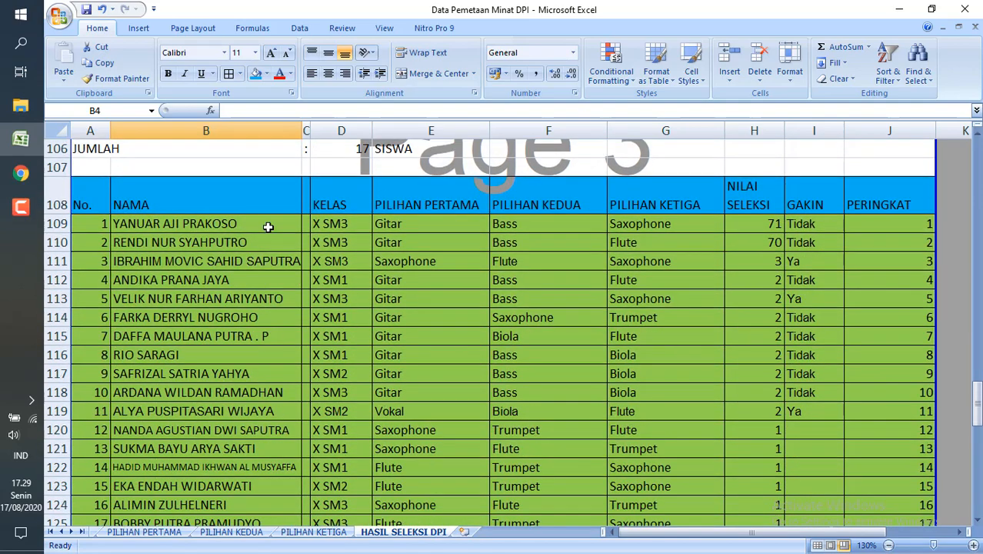
{"action": "scroll", "coordinate": [268, 227], "scroll_direction": "down", "scroll_amount": 2}
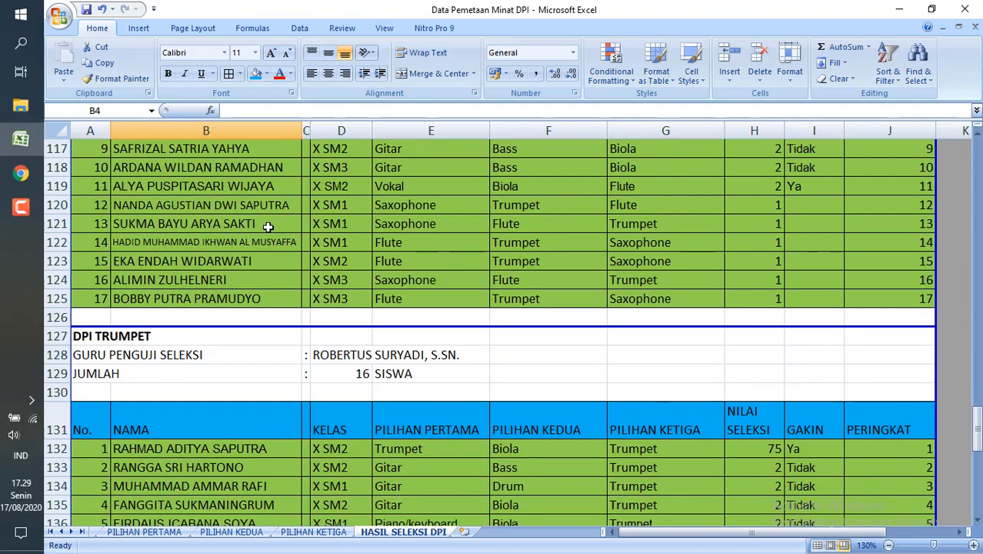
{"action": "scroll", "coordinate": [268, 227], "scroll_direction": "down", "scroll_amount": 5}
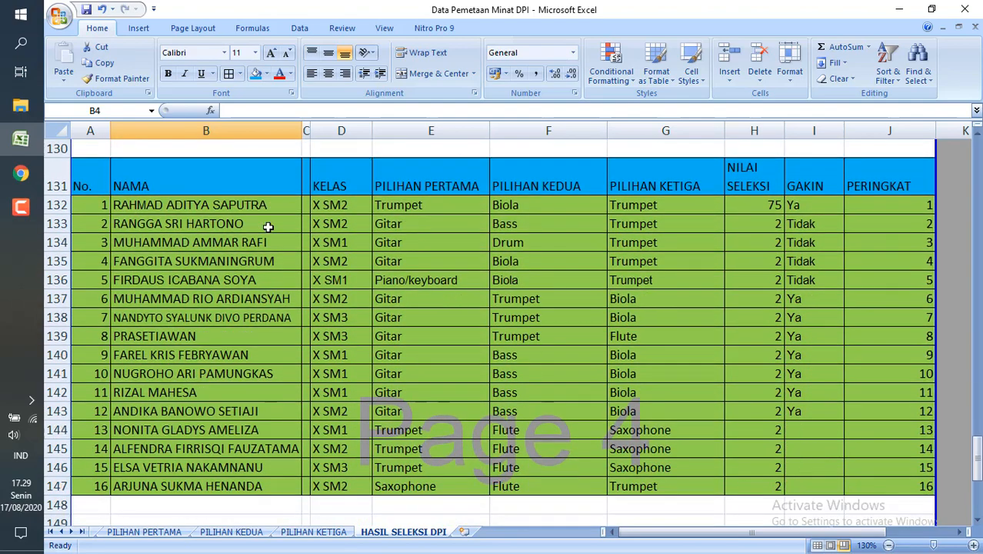
{"action": "scroll", "coordinate": [267, 227], "scroll_direction": "down", "scroll_amount": 4}
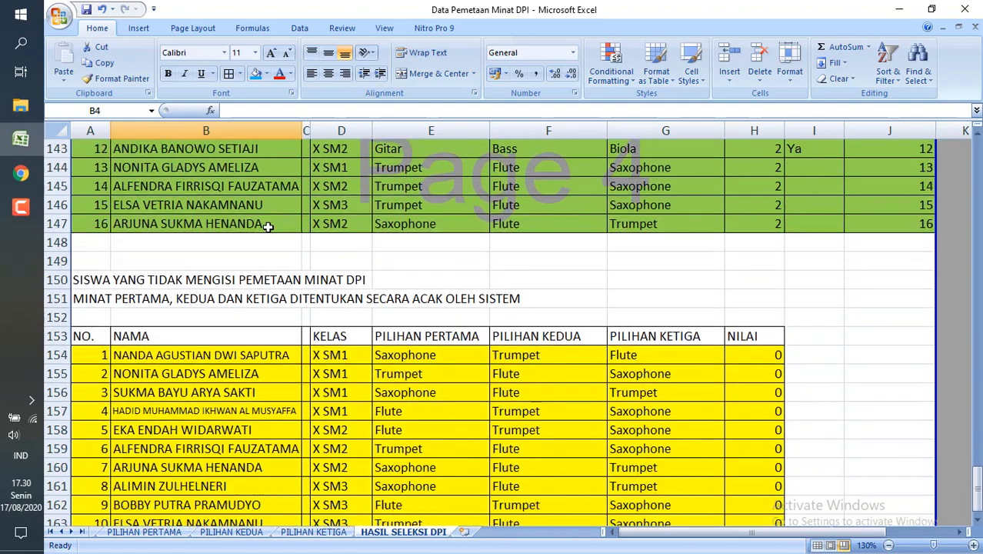
Go back over the DPI TRUMPET and DPI SAXOPHONE/FLUTE lists, including the randomly placed students in rows 120 to 125.
{"action": "scroll", "coordinate": [267, 227], "scroll_direction": "up", "scroll_amount": 8}
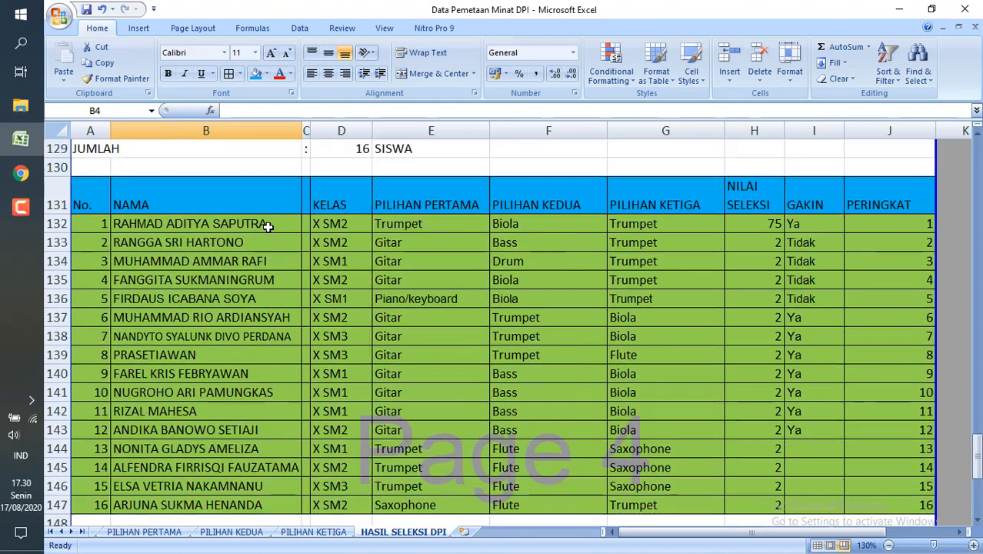
{"action": "scroll", "coordinate": [268, 226], "scroll_direction": "up", "scroll_amount": 1}
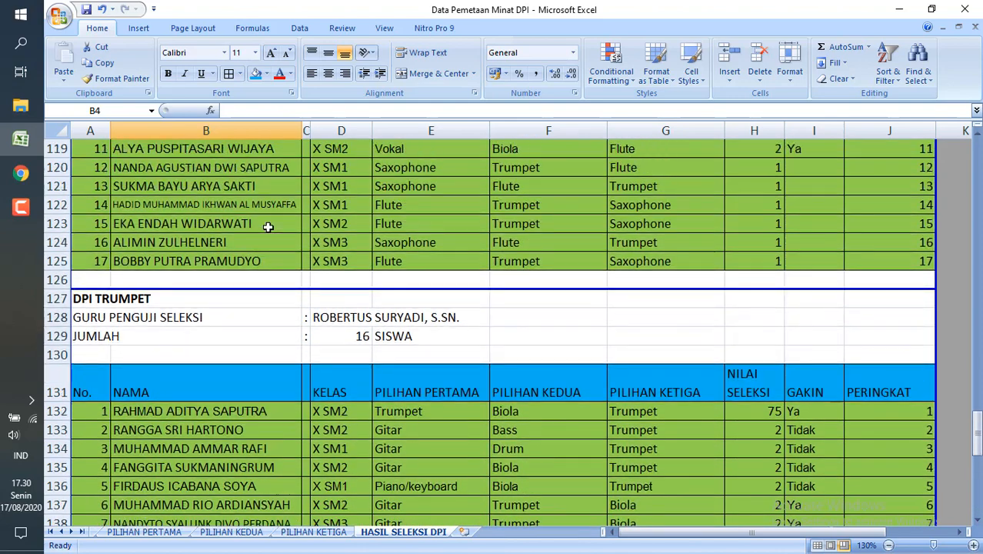
{"action": "scroll", "coordinate": [268, 227], "scroll_direction": "up", "scroll_amount": 4}
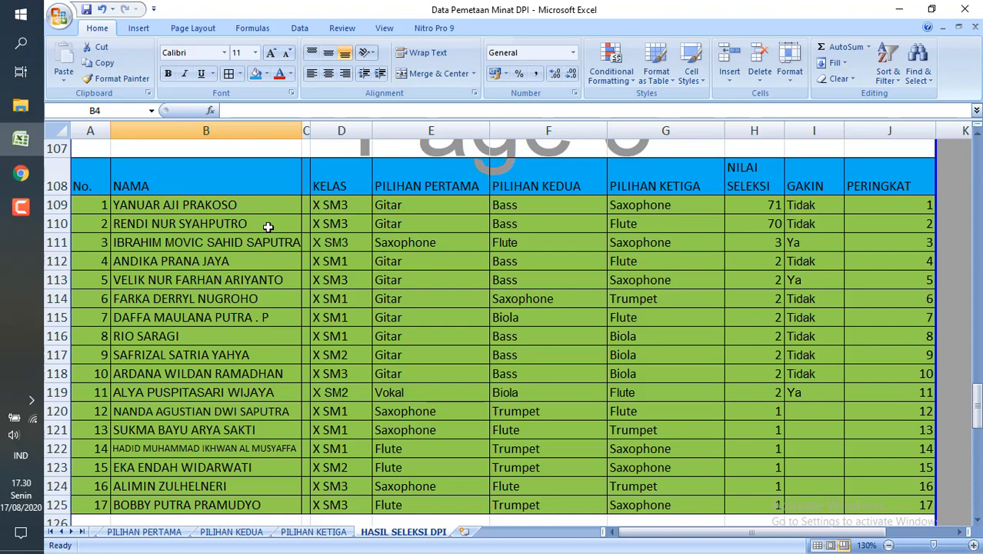
{"action": "scroll", "coordinate": [268, 227], "scroll_direction": "down", "scroll_amount": 4}
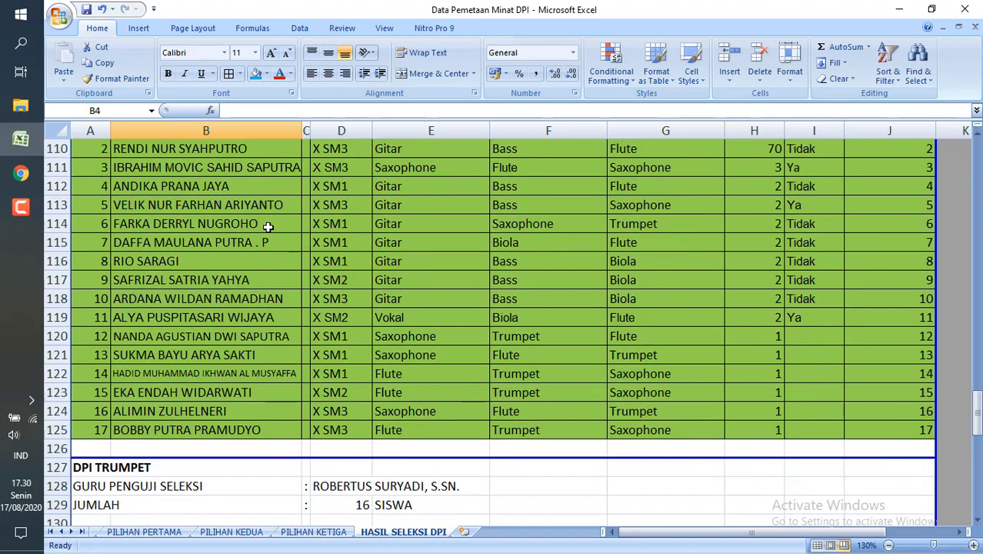
{"action": "scroll", "coordinate": [267, 227], "scroll_direction": "down", "scroll_amount": 1}
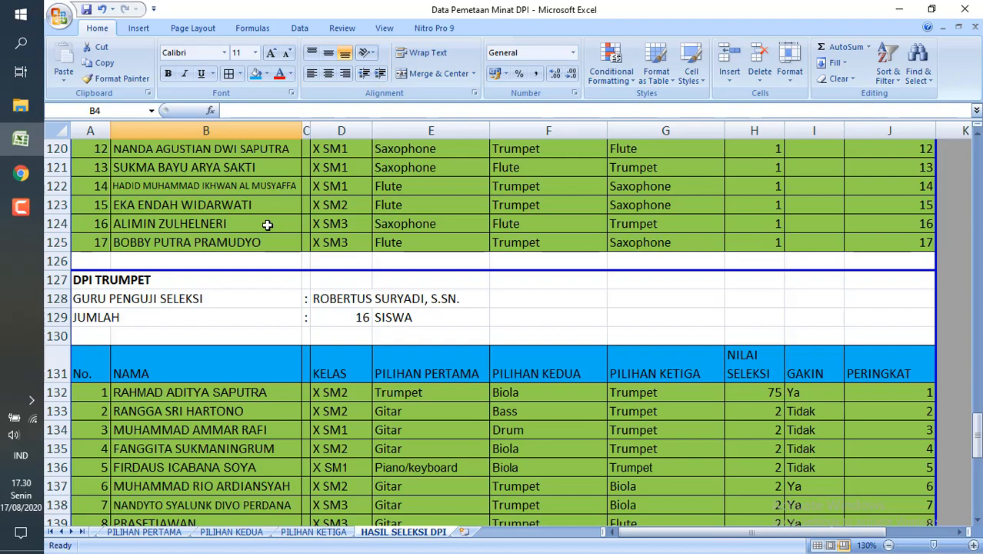
Compare the yellow list of students without a mapping with the end of the DPI TRUMPET list, checking the student name in B144.
{"action": "scroll", "coordinate": [268, 227], "scroll_direction": "down", "scroll_amount": 5}
{"action": "scroll", "coordinate": [268, 225], "scroll_direction": "down", "scroll_amount": 1}
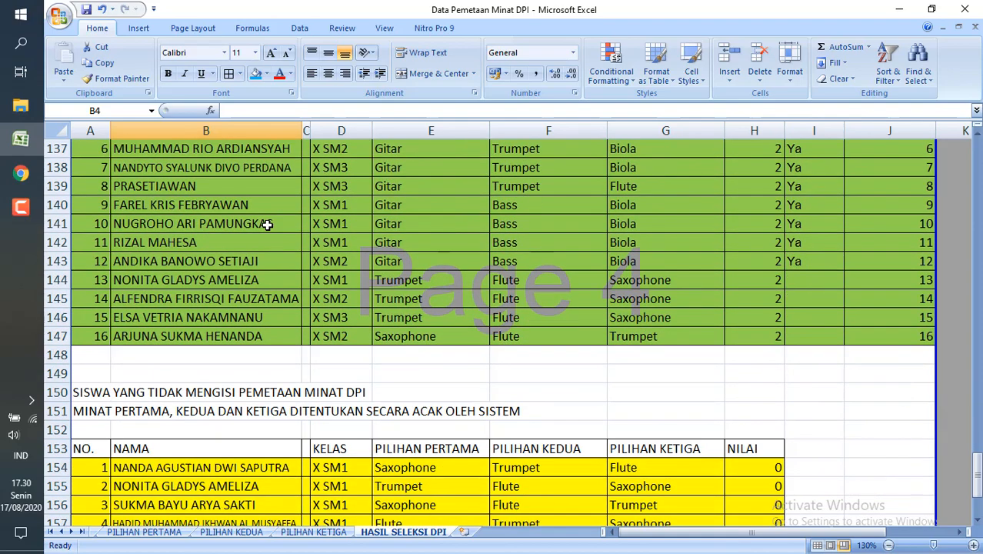
{"action": "scroll", "coordinate": [268, 225], "scroll_direction": "up", "scroll_amount": 3}
{"action": "scroll", "coordinate": [267, 224], "scroll_direction": "down", "scroll_amount": 7}
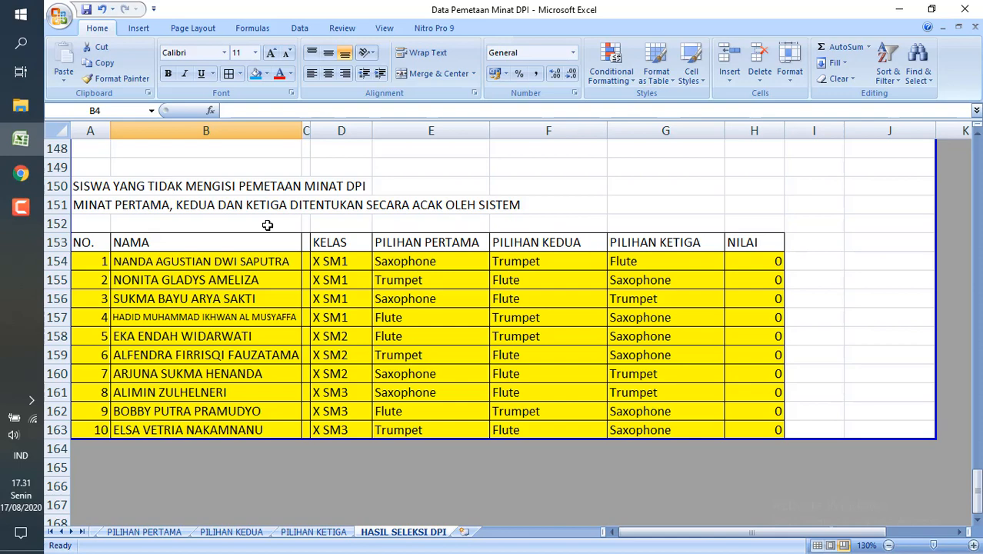
{"action": "scroll", "coordinate": [267, 225], "scroll_direction": "up", "scroll_amount": 3}
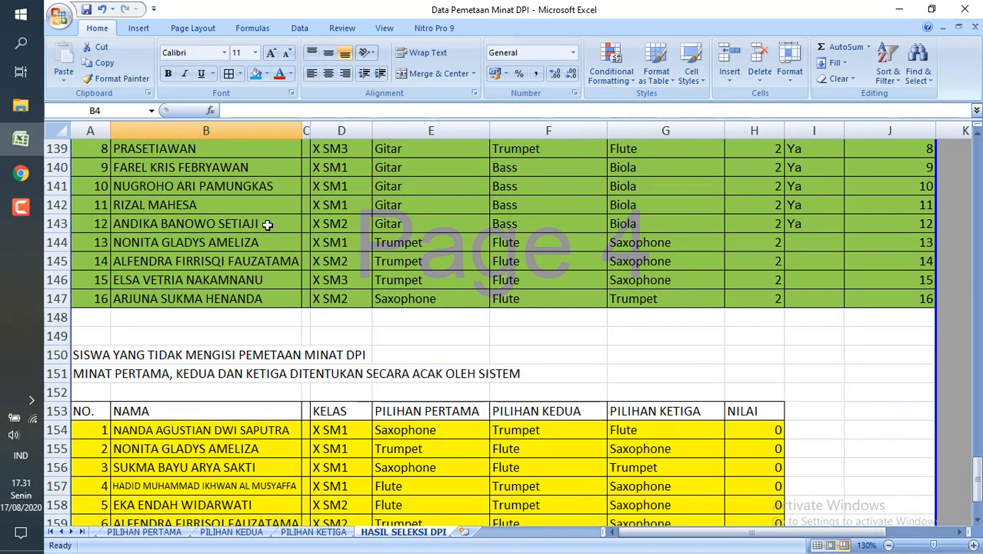
{"action": "scroll", "coordinate": [267, 225], "scroll_direction": "up", "scroll_amount": 2}
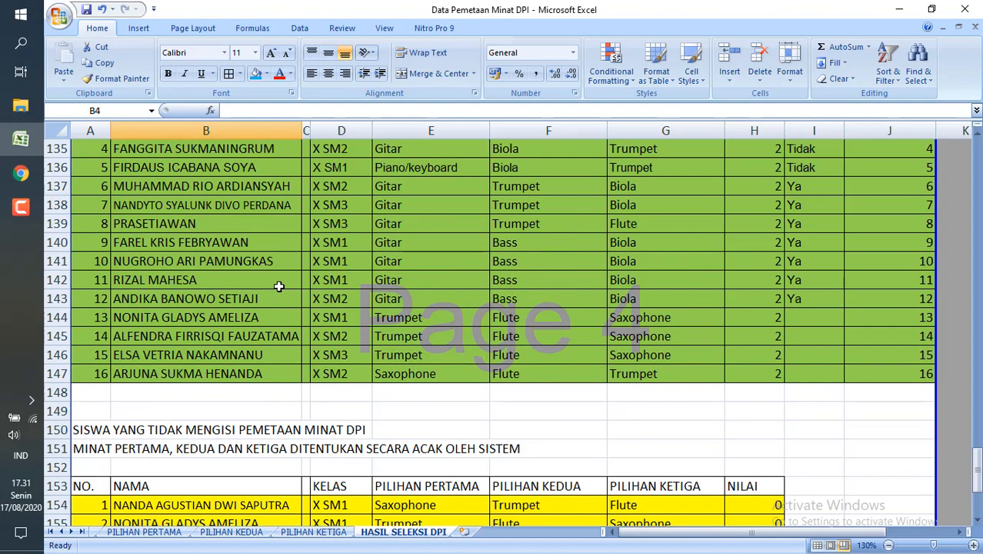
{"action": "left_click", "coordinate": [278, 317]}
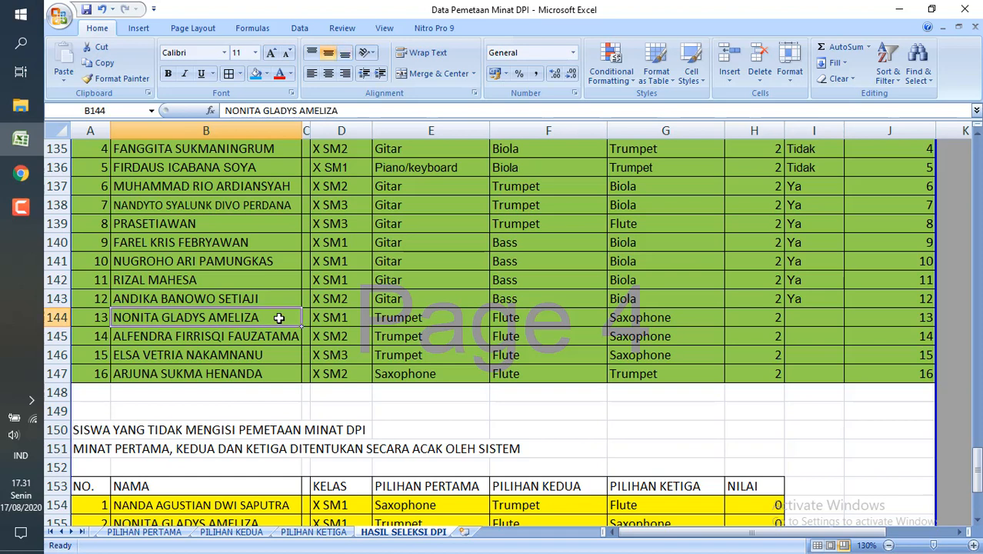